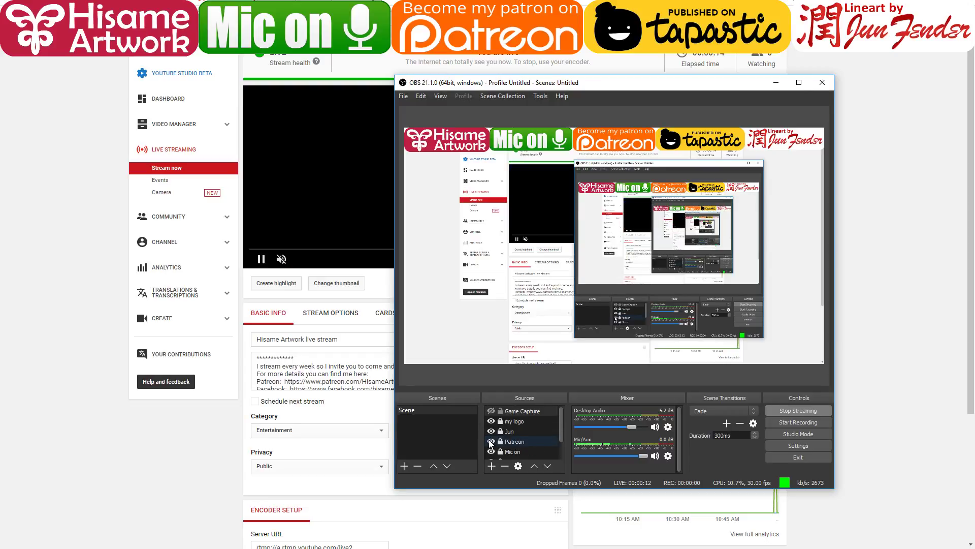
Minimize OBS, move the YouTube live dashboard out of the way and switch to the comic page in Clip Studio Paint.
click(776, 82)
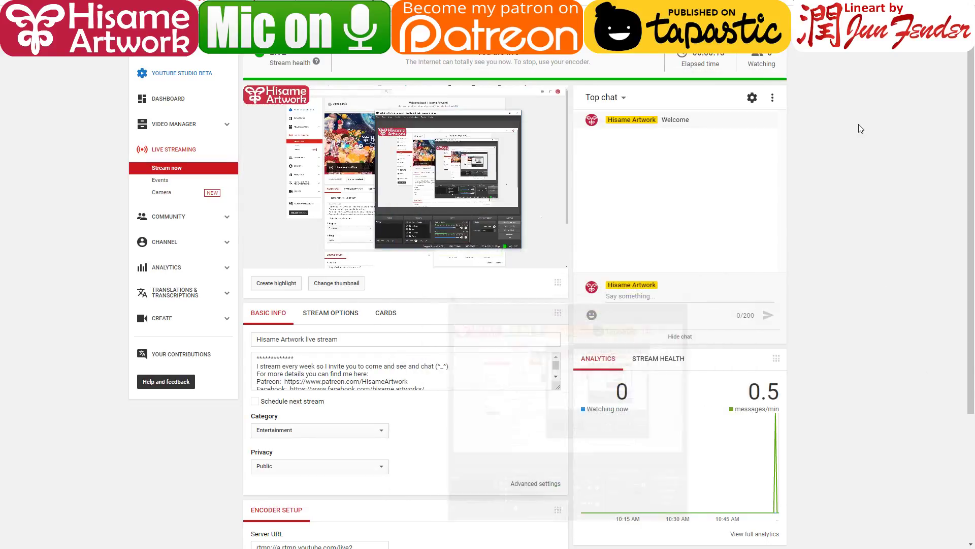
key(super+Down)
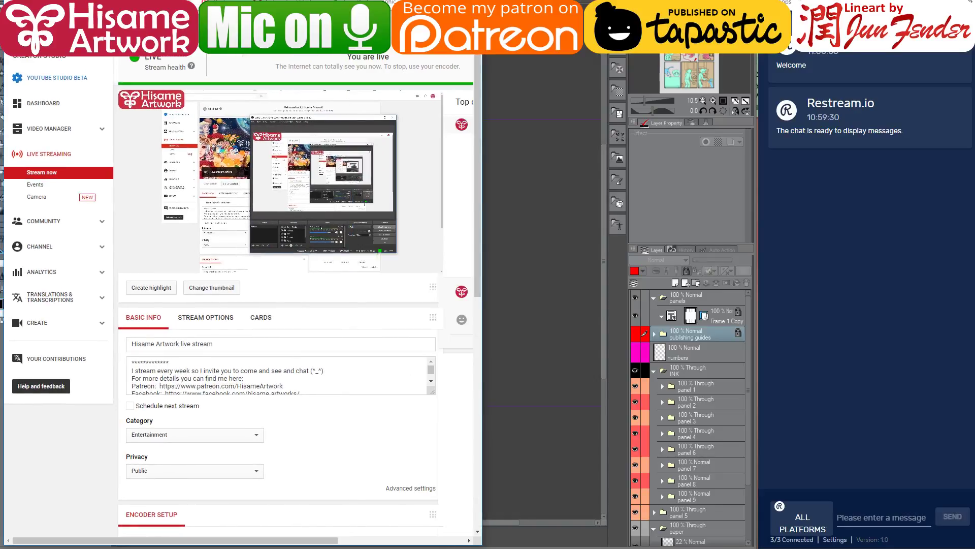
click(627, 166)
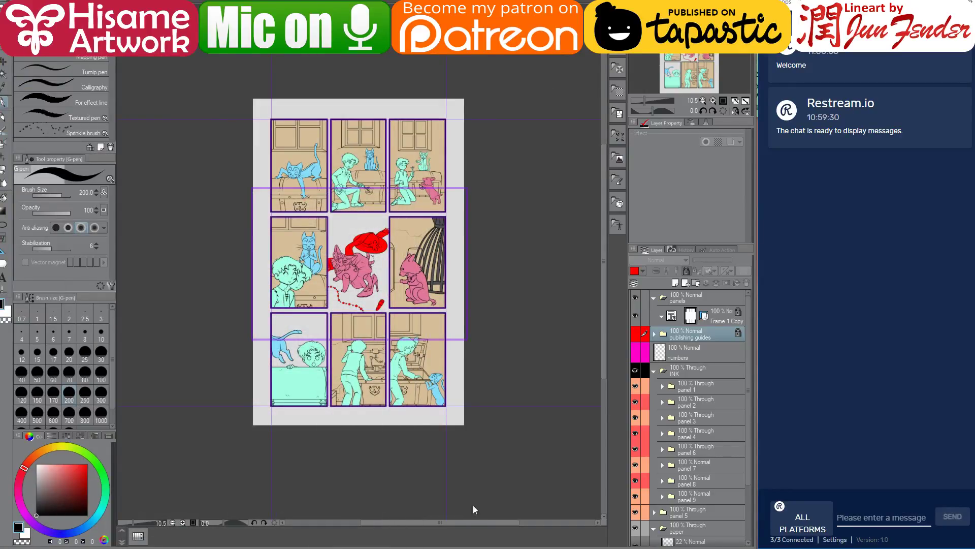
Activate the Erwin color layer of panel 1 and load the blue cat's flat shape as a selection.
scroll(316, 194, up, 3)
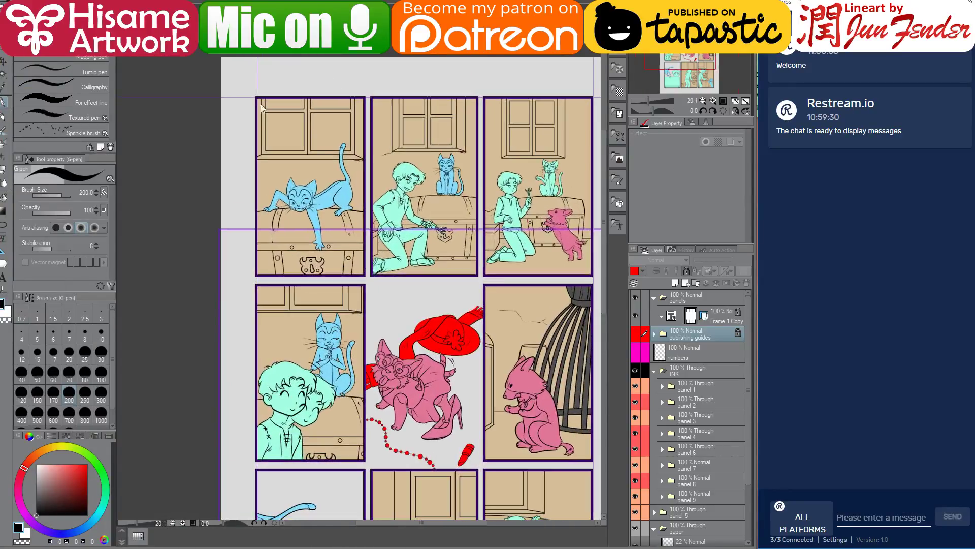
scroll(287, 144, up, 3)
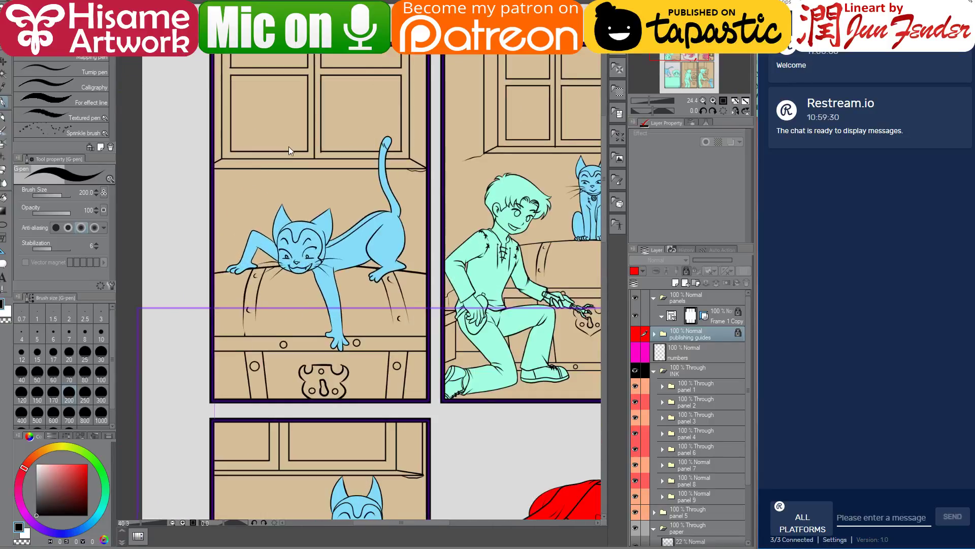
ctrl+shift+click(343, 257)
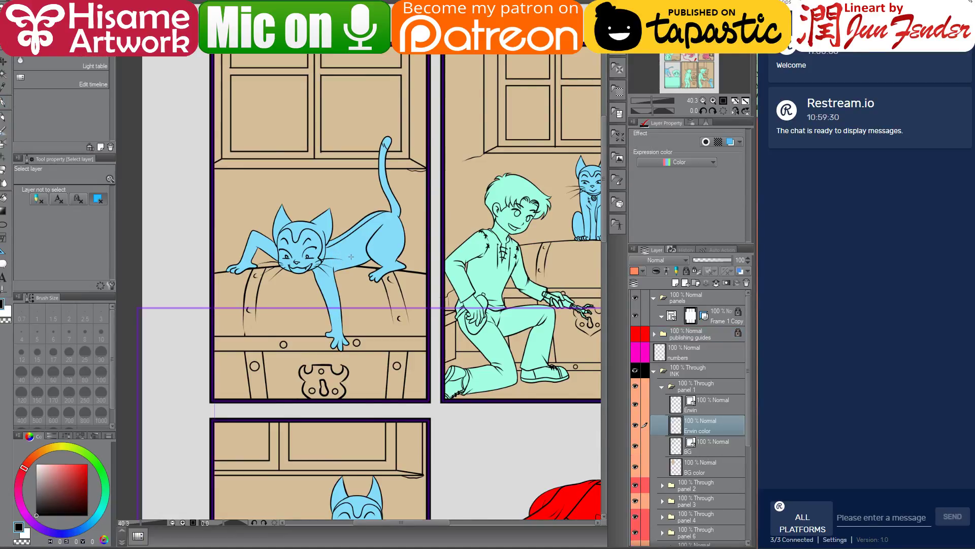
ctrl+click(676, 427)
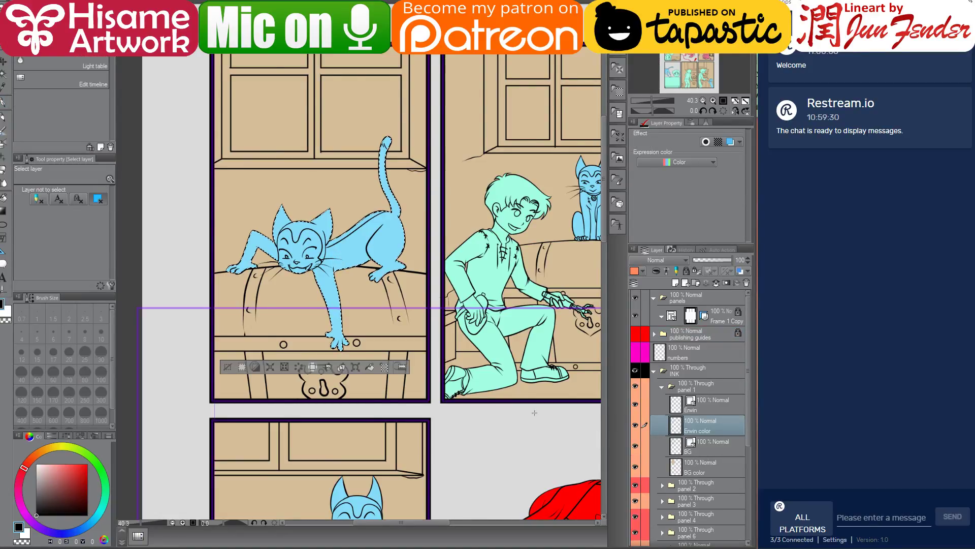
Find Character sheet_erwin.jpg in the world folder in File Explorer and open it in Clip Studio Paint.
key(alt+Tab)
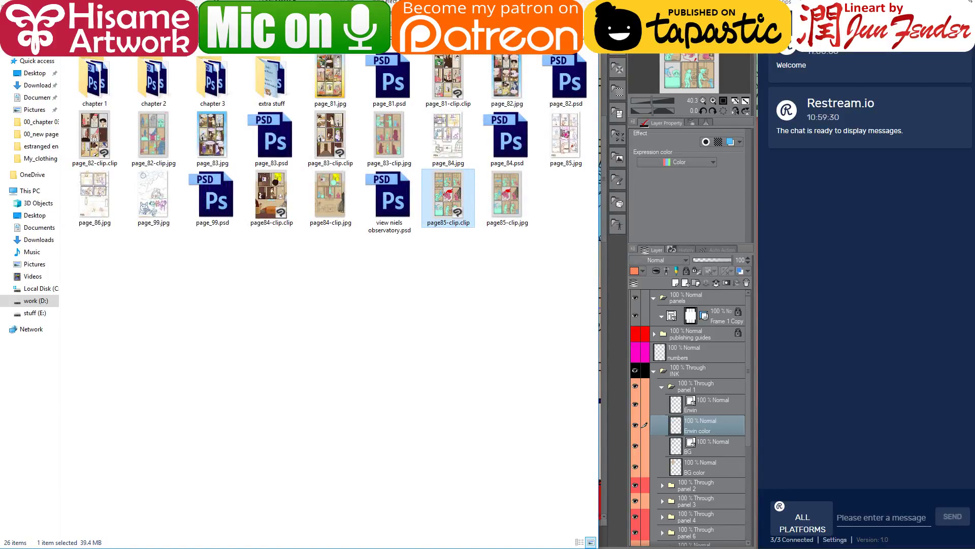
drag(304, 47, 474, 47)
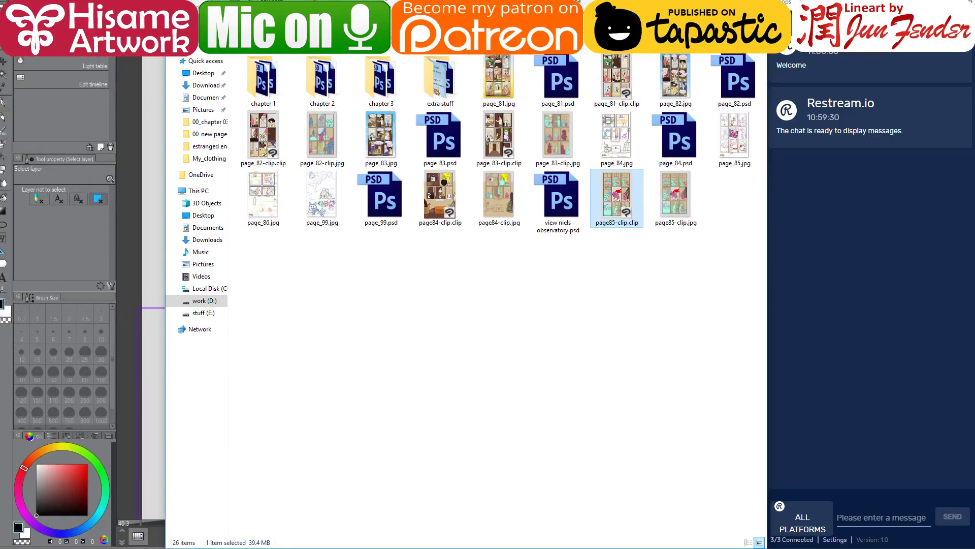
key(alt+Up)
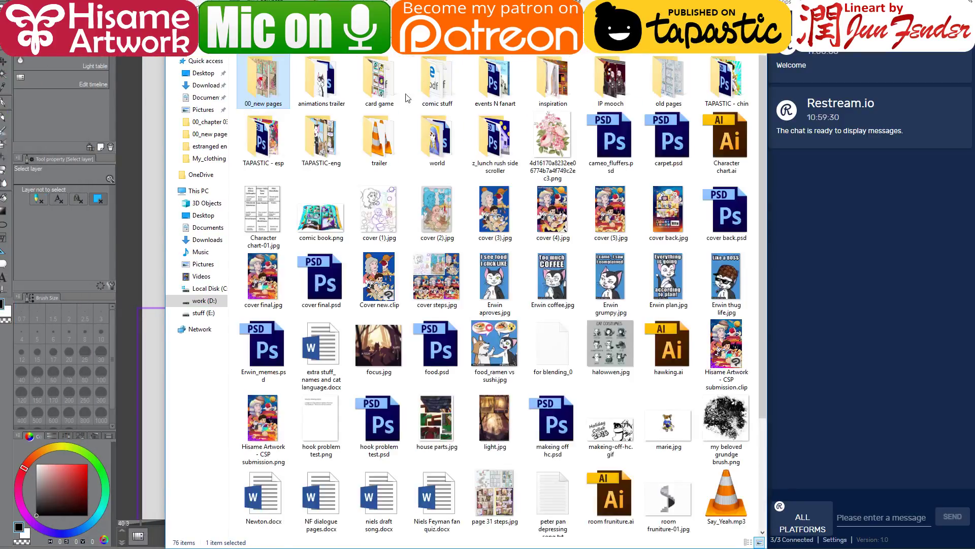
click(430, 135)
double_click(440, 132)
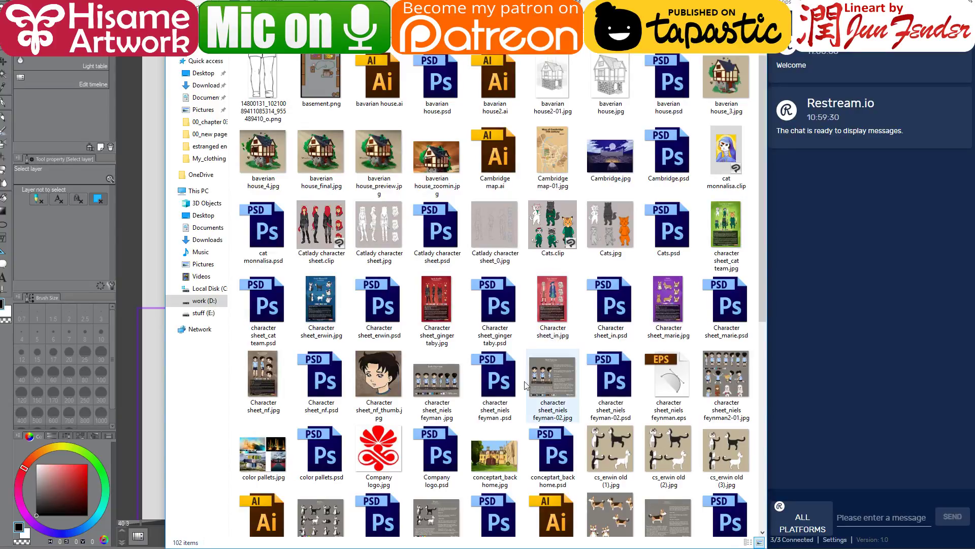
drag(327, 308, 246, 189)
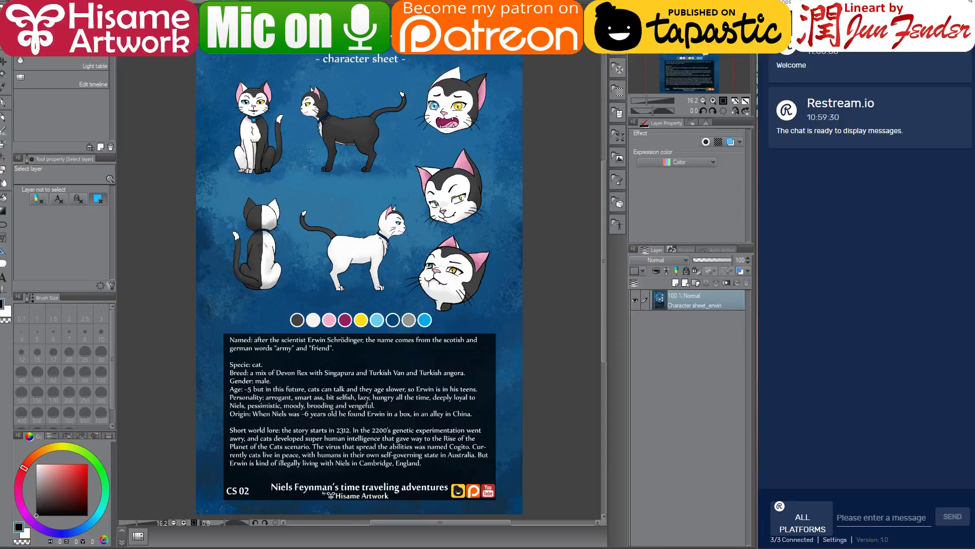
scroll(311, 150, up, 2)
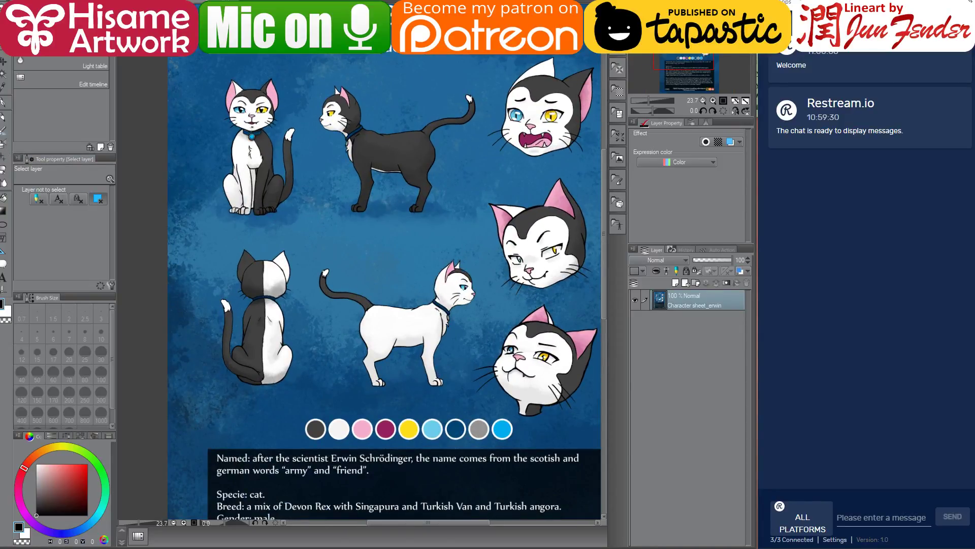
Activate the G-pen and sample the dark grey fur colour from the cat on the character sheet.
click(11, 102)
scroll(372, 121, up, 1)
scroll(320, 136, up, 1)
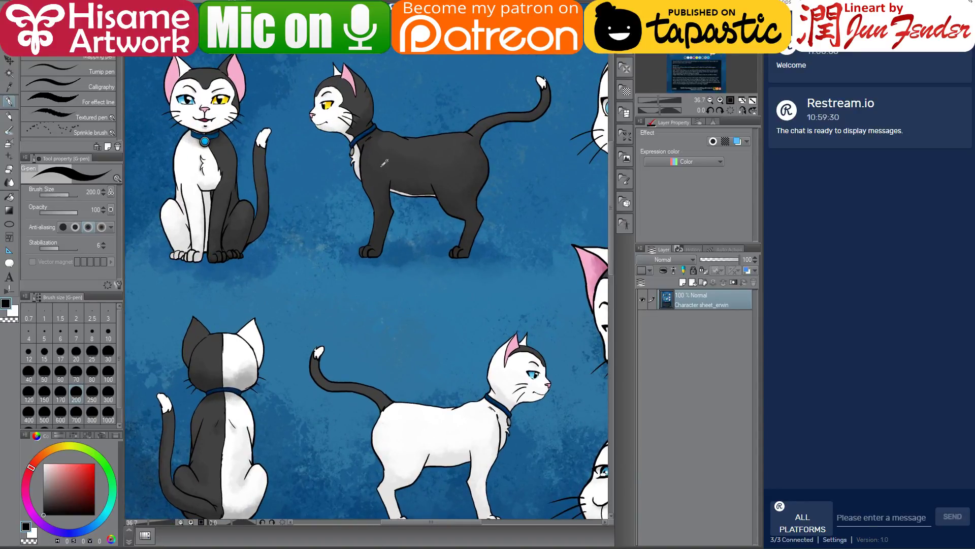
alt+click(225, 161)
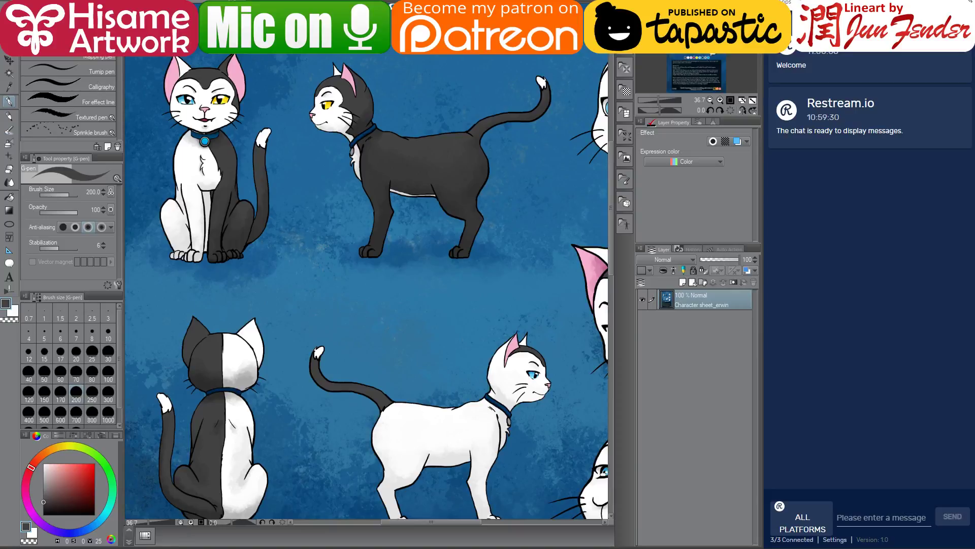
Paint the whole selected cat in panel 1 of the comic page dark grey with a brush size of 500.
key(ctrl+Tab)
key(bracketright)
key(bracketright)
key(bracketright)
key(bracketright)
mouse_move(335, 270)
mouse_down()
mouse_move(328, 349)
mouse_move(377, 138)
mouse_move(388, 157)
mouse_move(385, 323)
mouse_up()
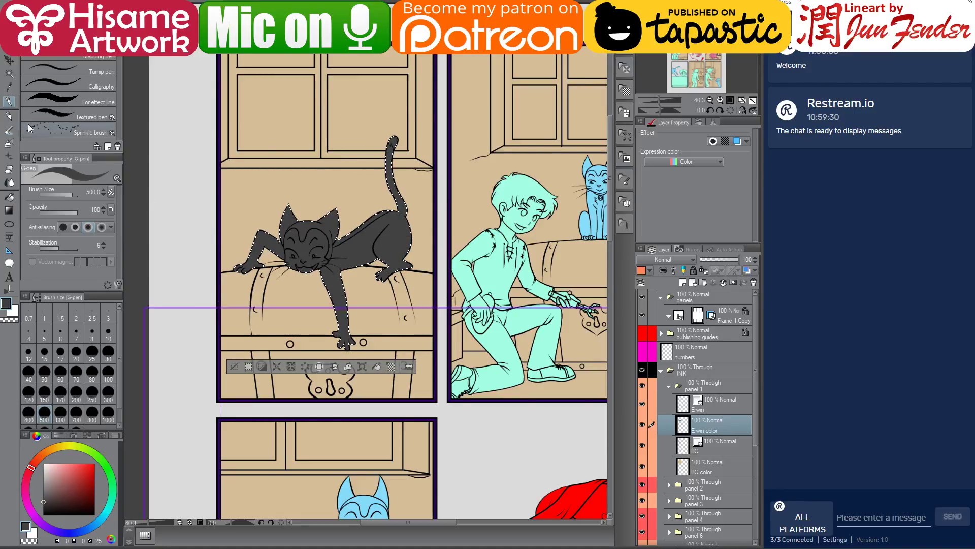
Fill the cat's face, one ear, bent front leg, back stripe and tail tip with white.
key(x)
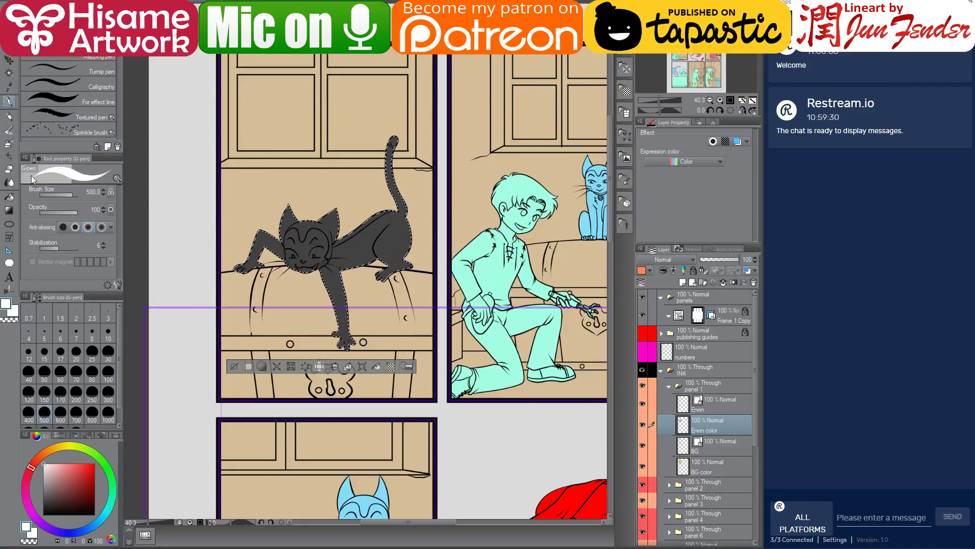
click(9, 197)
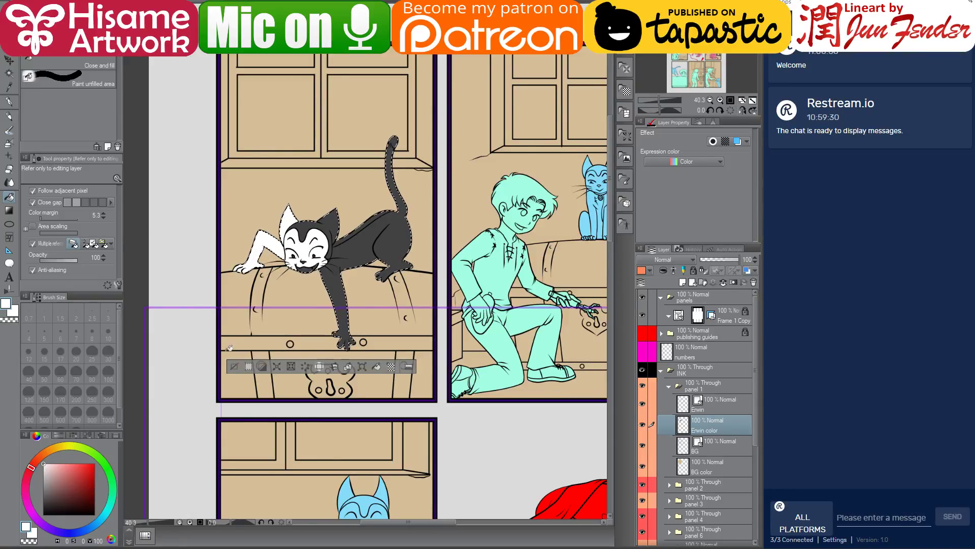
scroll(283, 228, up, 5)
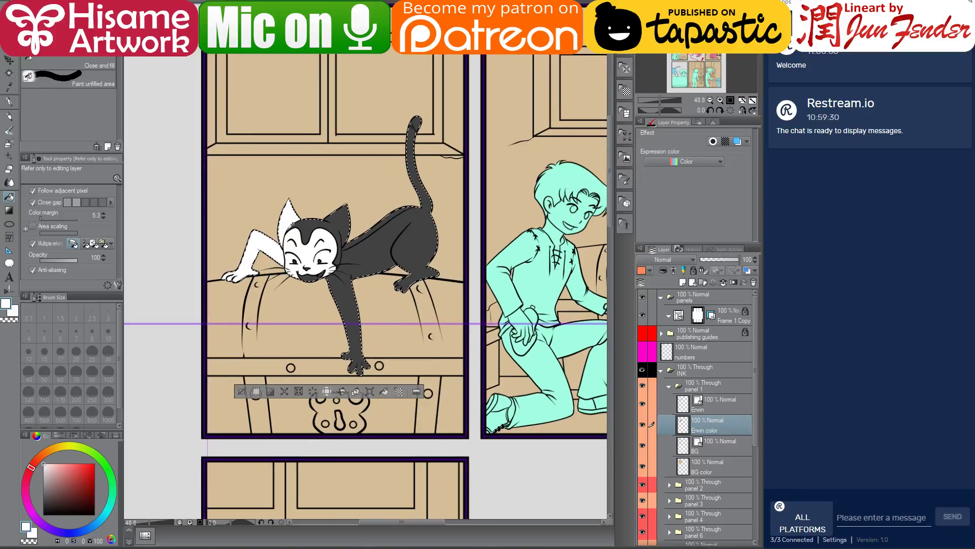
click(448, 237)
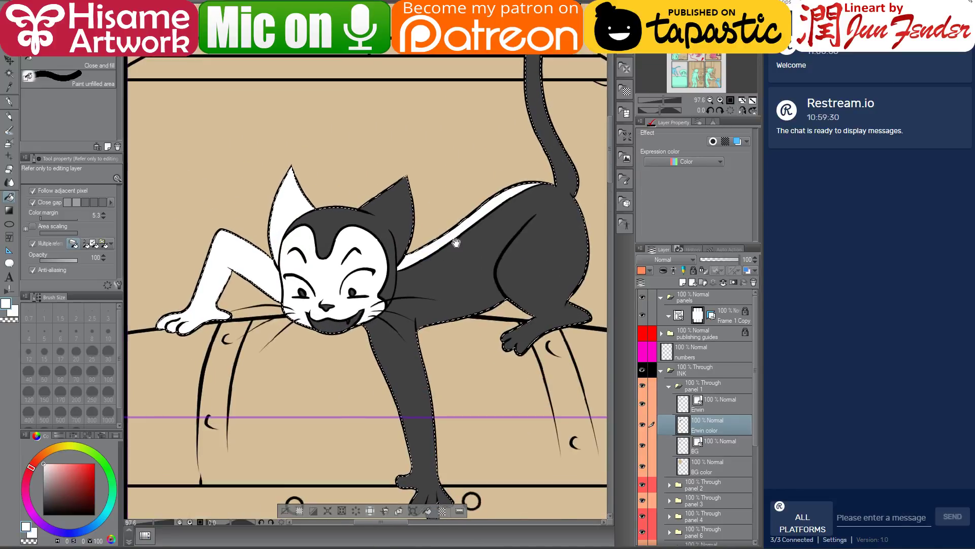
drag(448, 237, 415, 323)
click(512, 99)
scroll(470, 202, down, 3)
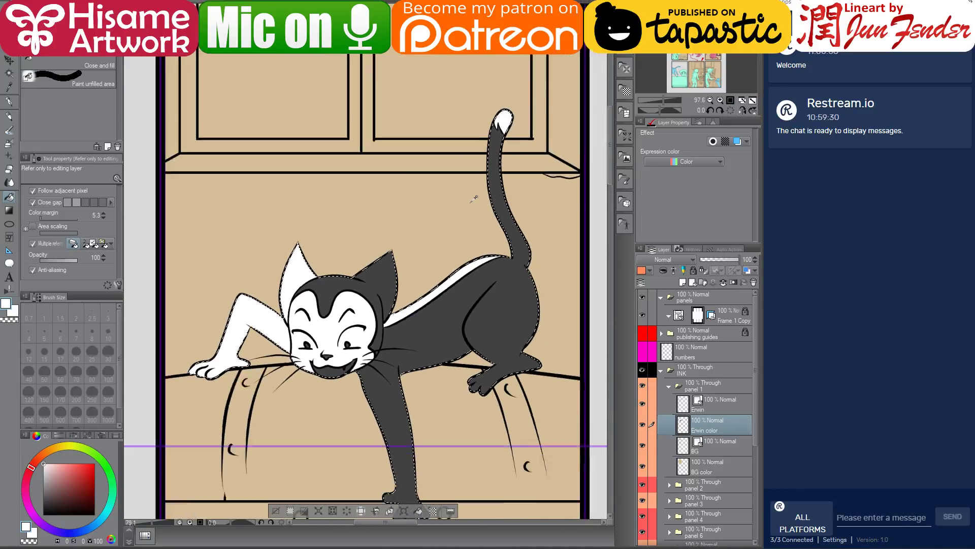
drag(452, 280, 417, 271)
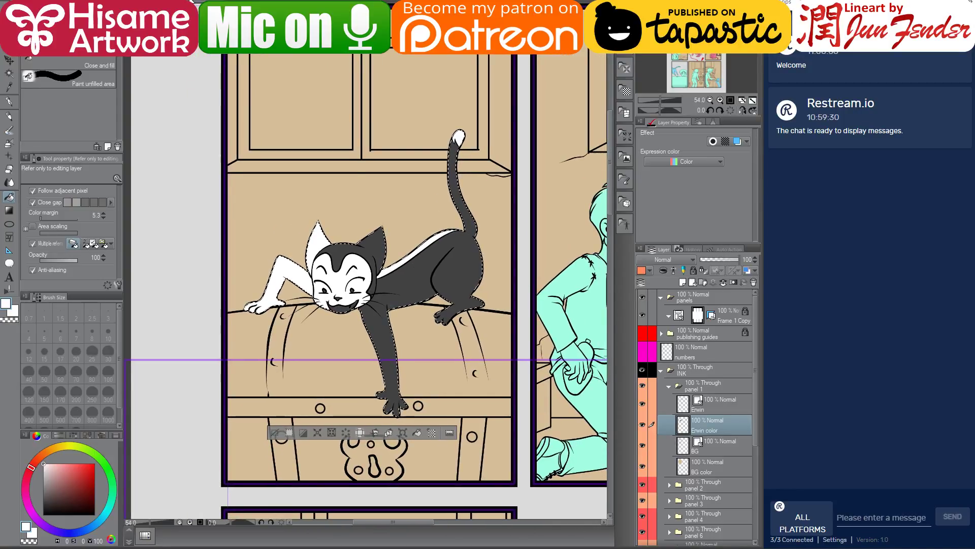
key(ctrl+Tab)
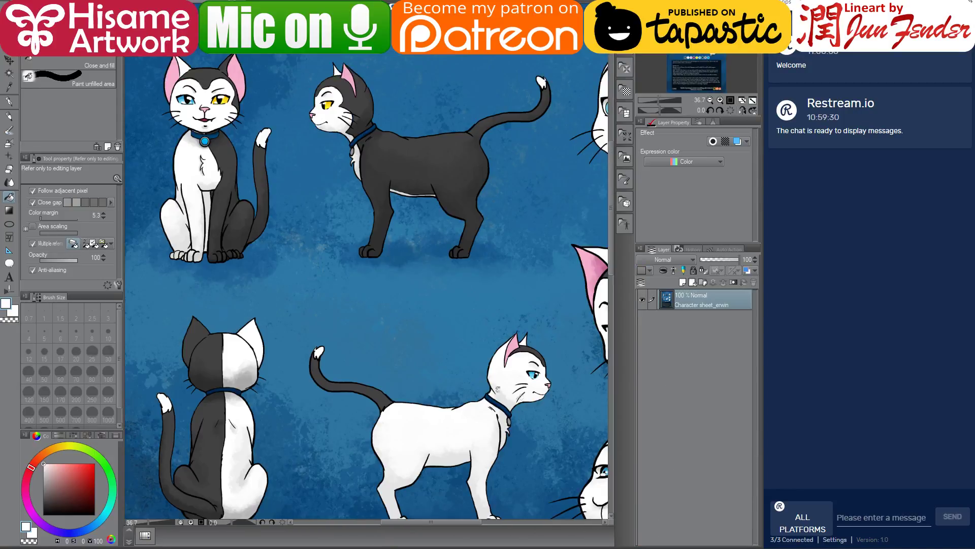
alt+click(585, 249)
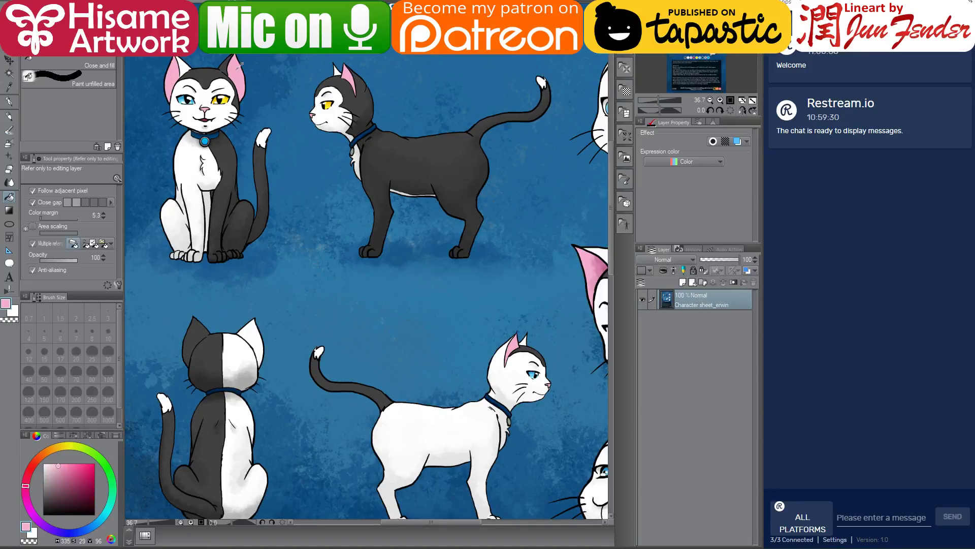
key(ctrl+Tab)
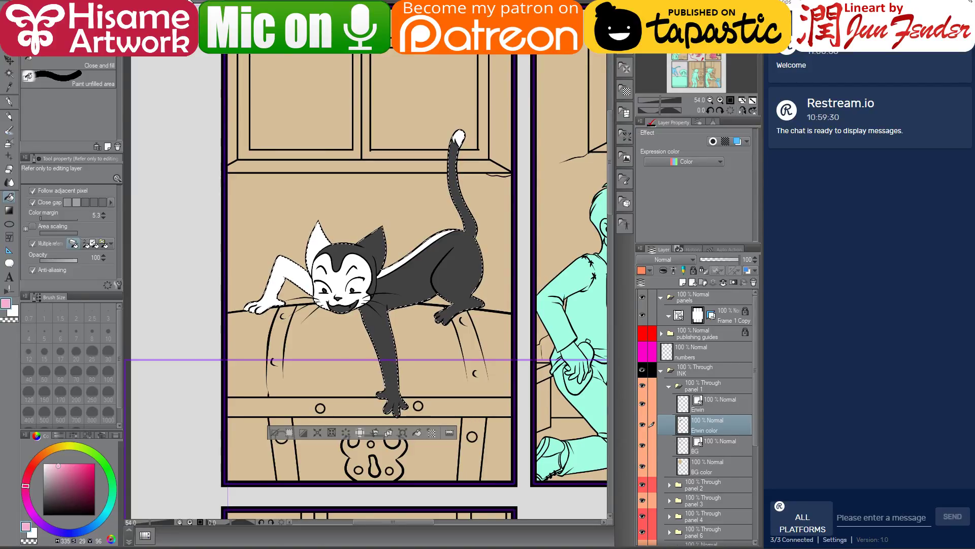
Sample the magenta mouth colour from the character sheet and fill the panel 1 cat's open mouth with it.
key(ctrl+Tab)
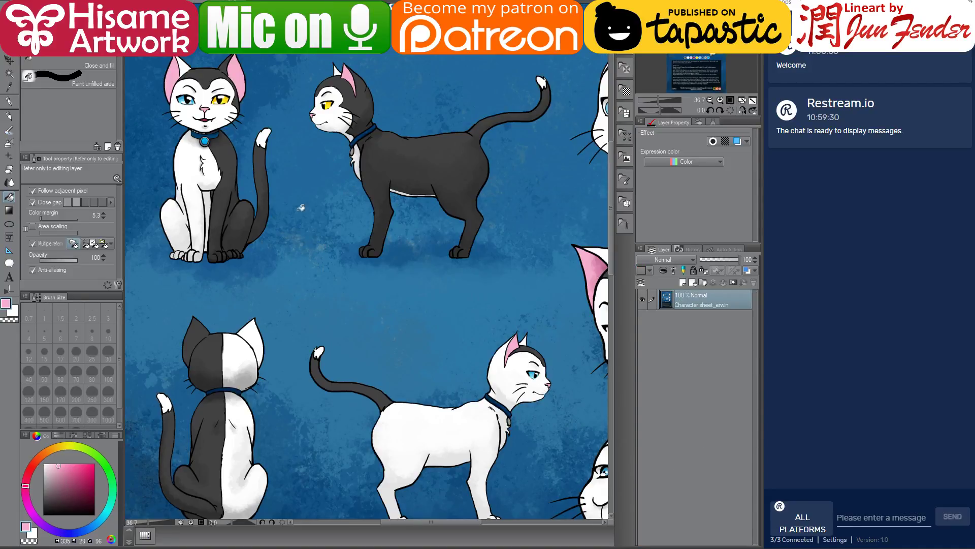
drag(448, 385, 326, 365)
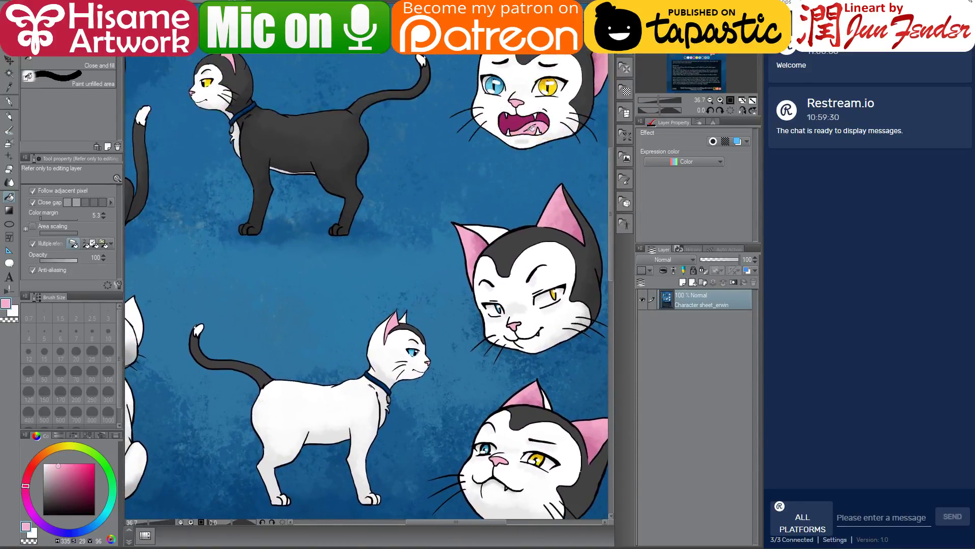
alt+click(517, 118)
key(ctrl+Tab)
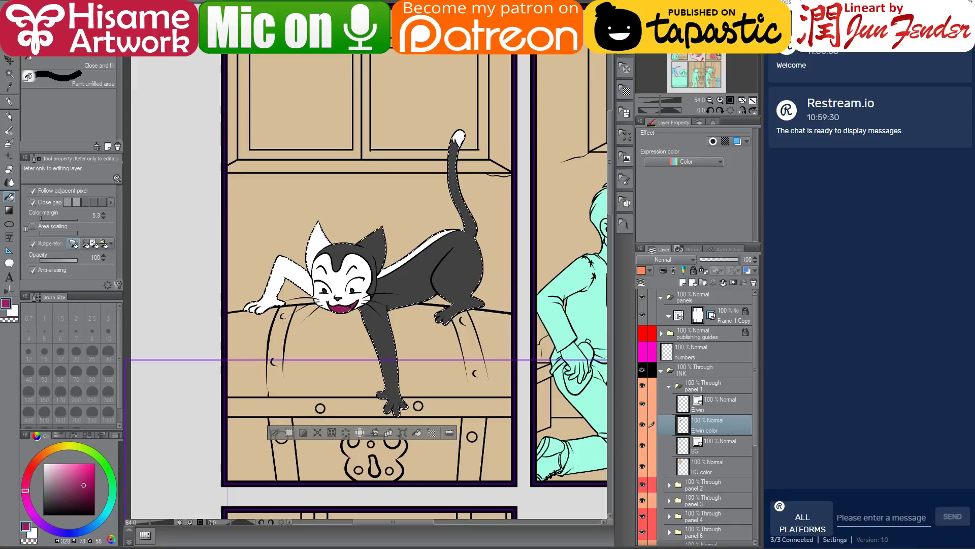
Sample the pink inner-ear colour from the character sheet and fill the panel 1 cat's nose with it.
key(ctrl+Tab)
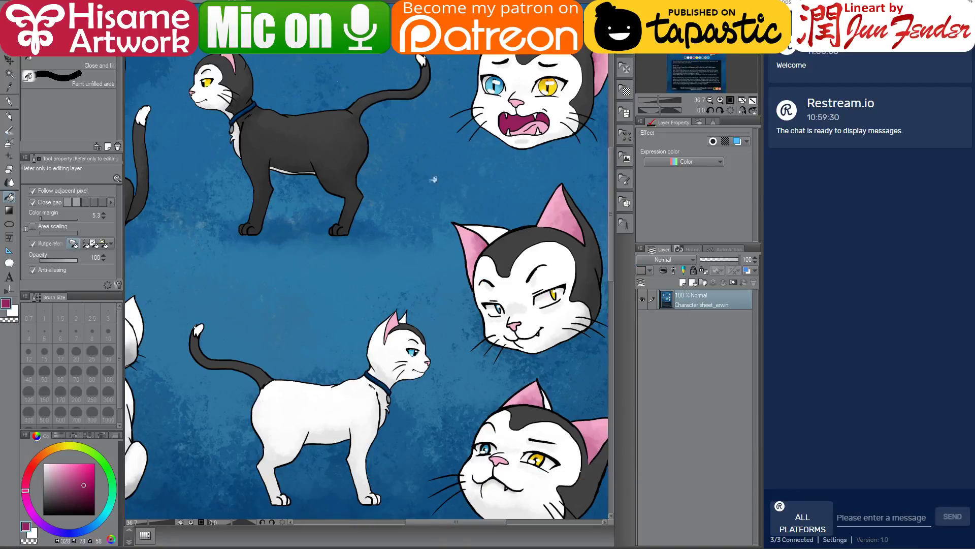
alt+click(465, 226)
key(ctrl+Tab)
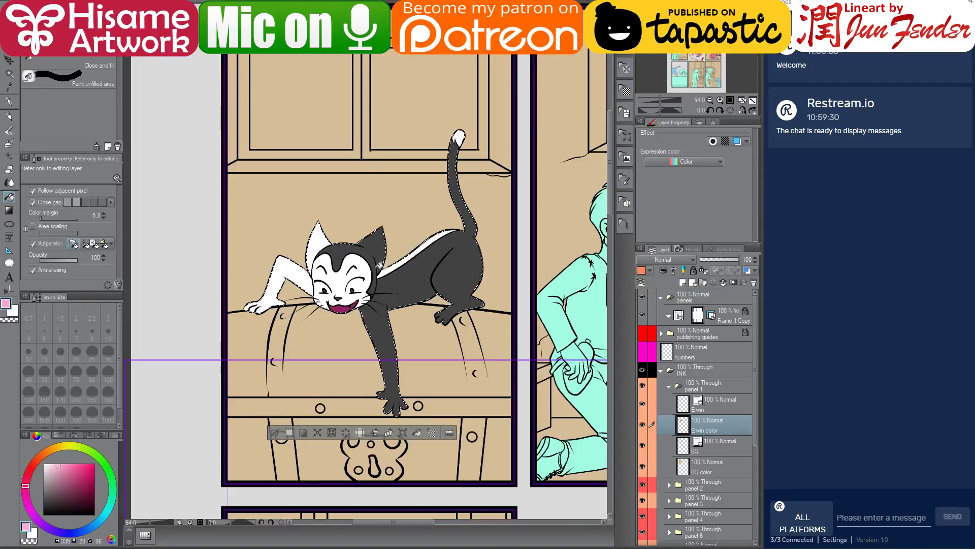
scroll(325, 313, up, 4)
scroll(326, 313, up, 3)
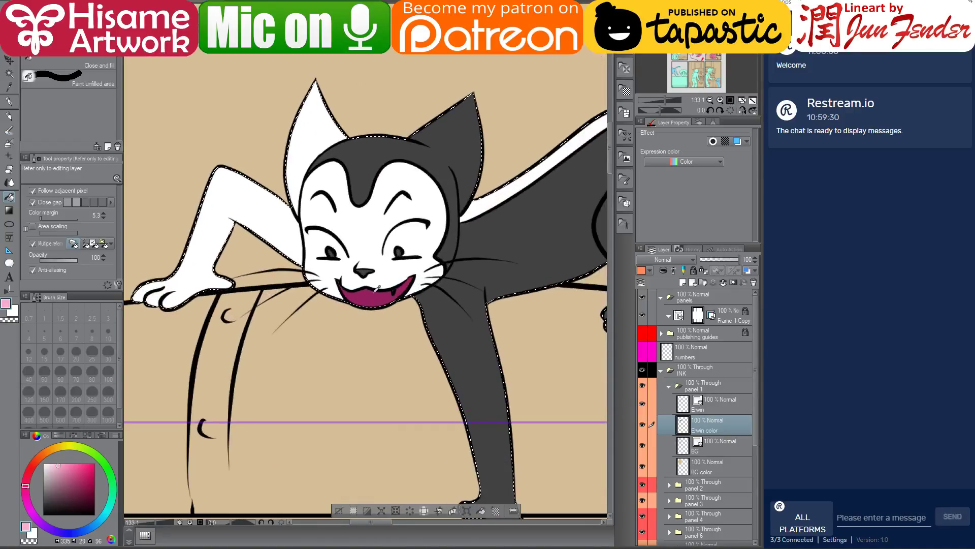
scroll(368, 262, up, 4)
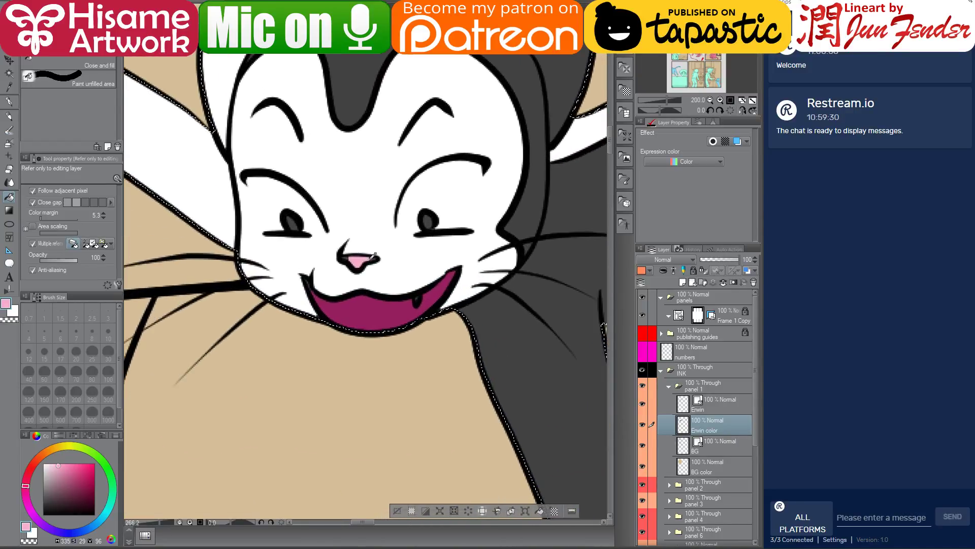
Touch up the unfilled edge of the cat's nose in pink using the G-pen at size 7.
click(9, 101)
click(29, 354)
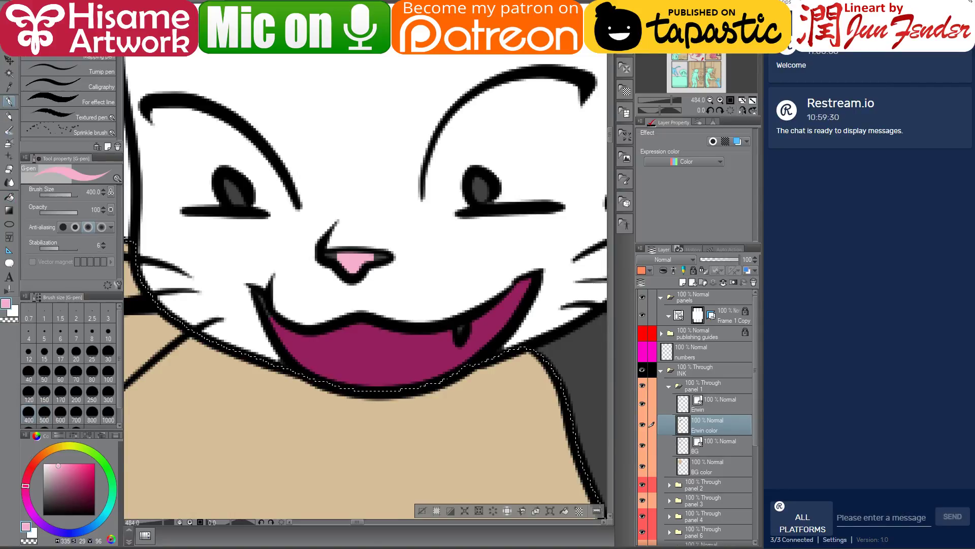
key(bracketleft)
key(bracketleft)
key(bracketleft)
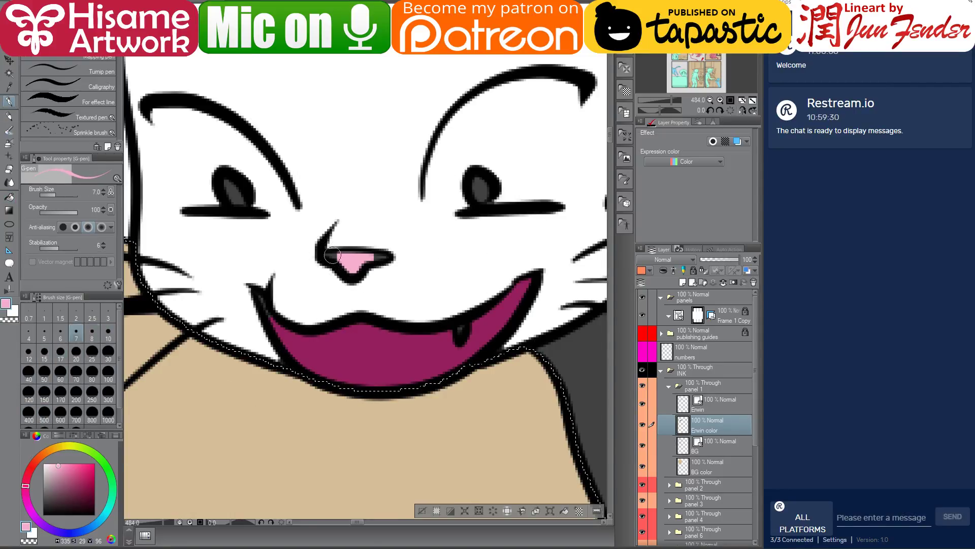
mouse_move(331, 257)
mouse_down()
mouse_move(384, 257)
mouse_move(359, 250)
mouse_up()
scroll(396, 328, down, 2)
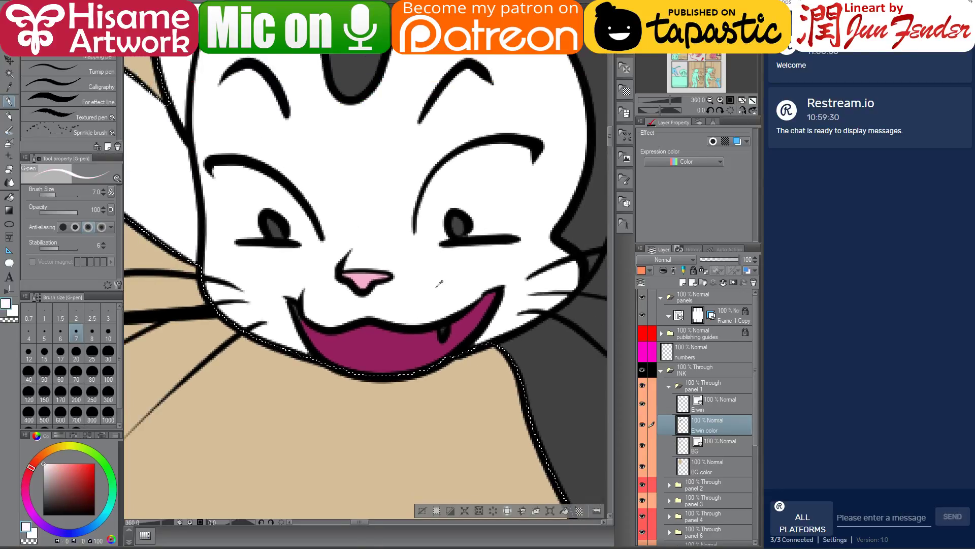
Dab the panel 1 cat's fang white, then paint one eye with the yellow eye colour sampled from the character sheet.
click(441, 331)
key(ctrl+Tab)
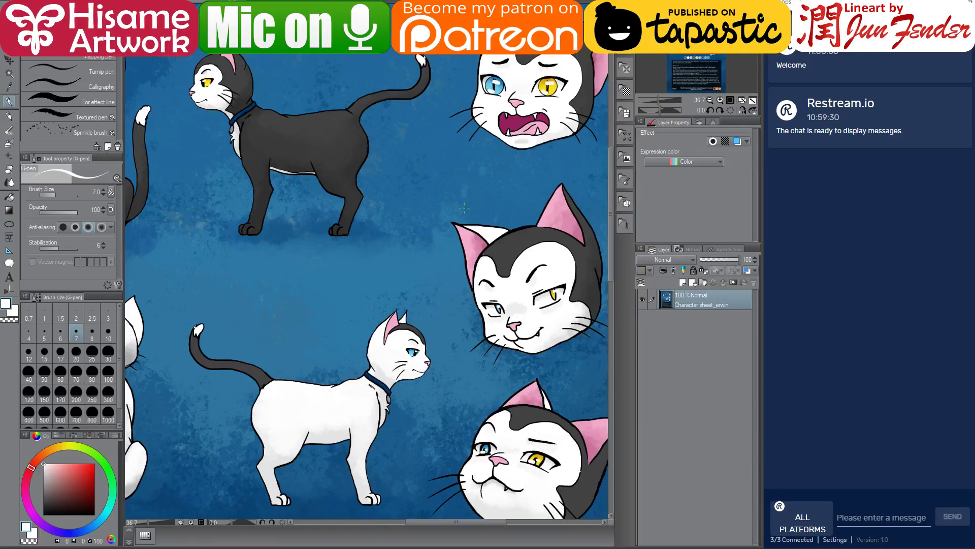
alt+click(559, 82)
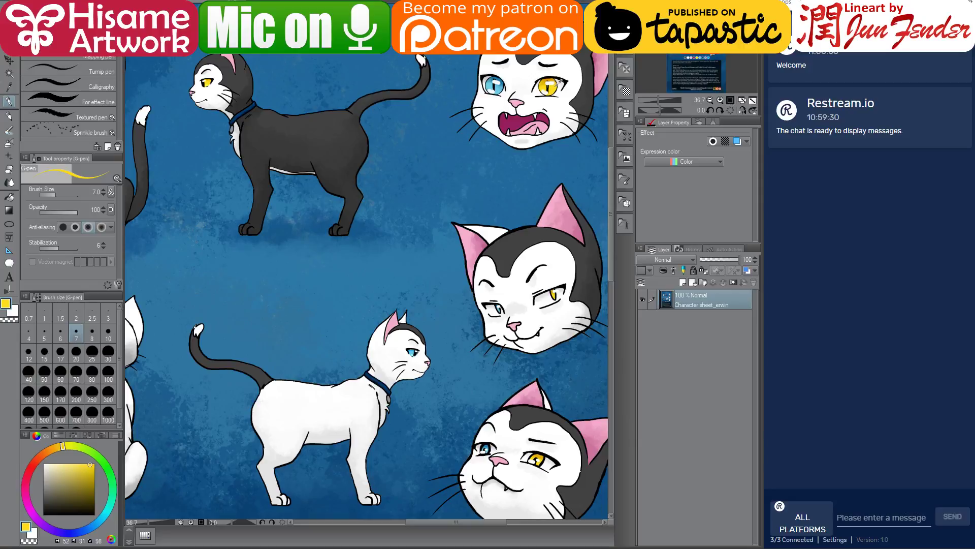
key(ctrl+Tab)
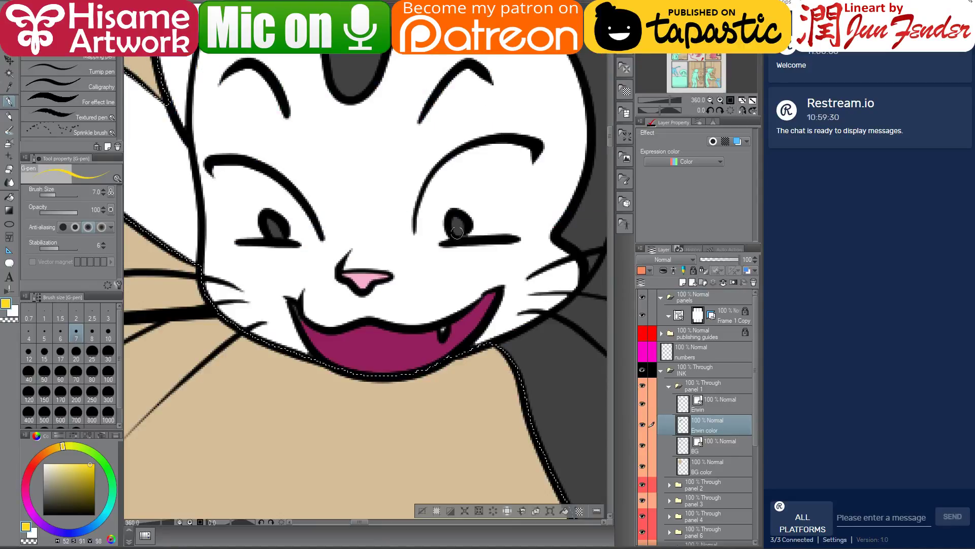
drag(455, 228, 458, 225)
Sample the light blue eye colour from the character sheet and paint the panel 1 cat's other eye with it.
key(ctrl+Tab)
scroll(503, 72, up, 3)
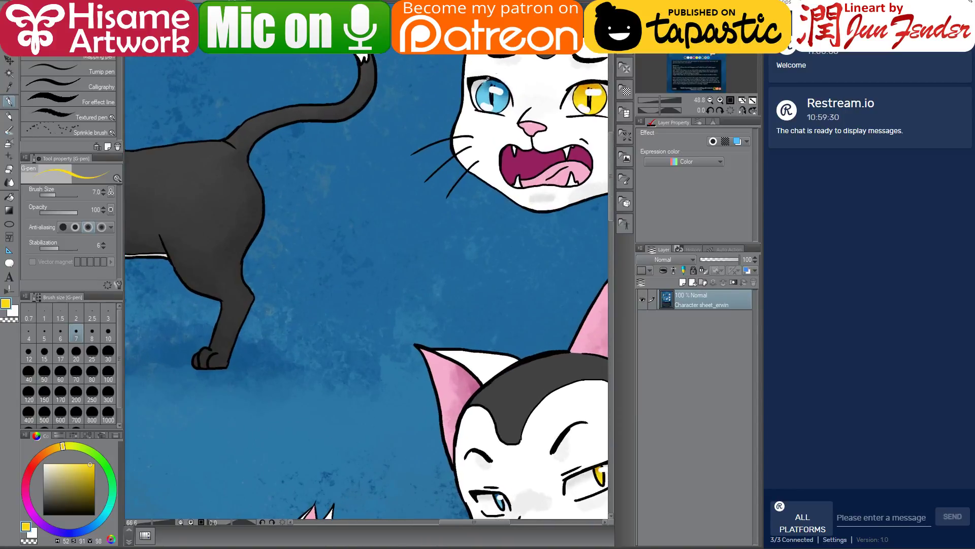
alt+click(485, 93)
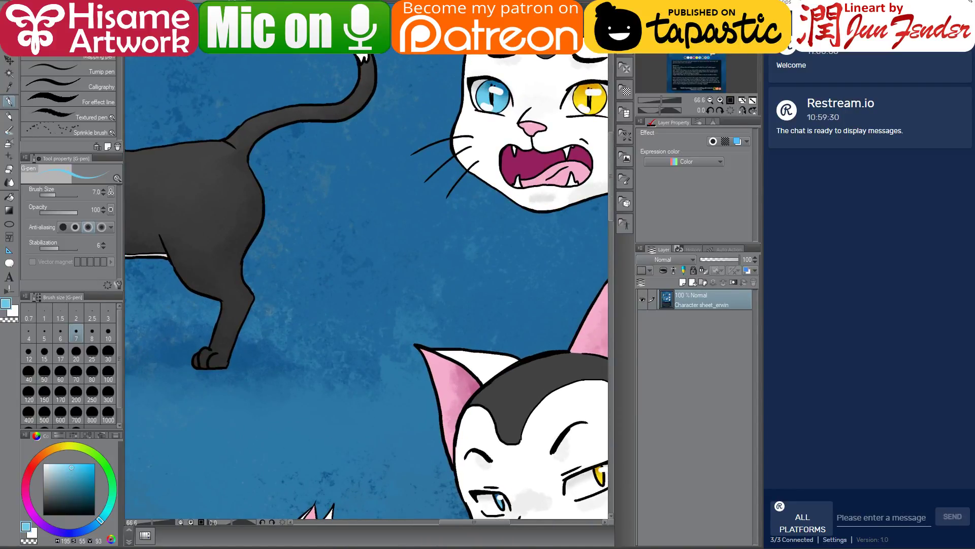
key(ctrl+Tab)
drag(261, 220, 279, 237)
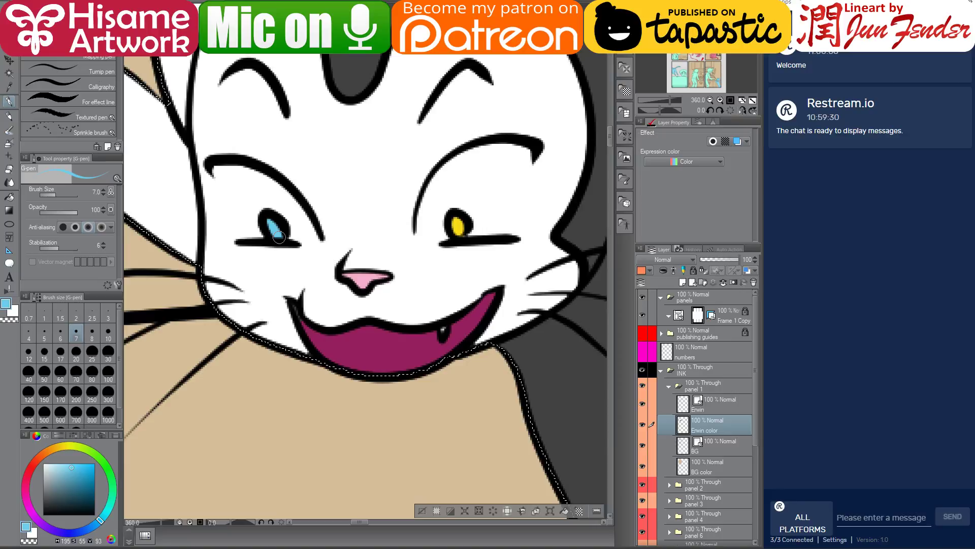
Save the comic page file.
scroll(279, 237, down, 5)
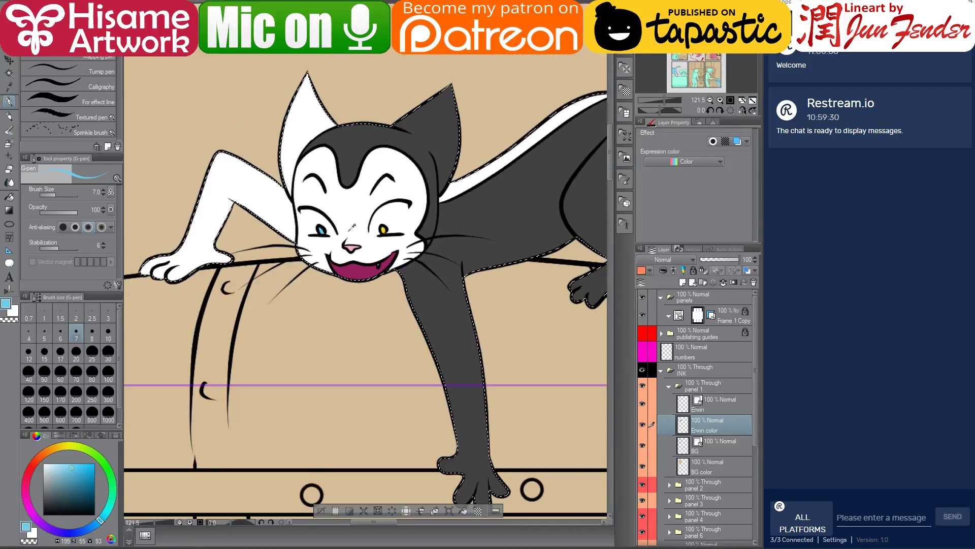
scroll(352, 226, down, 3)
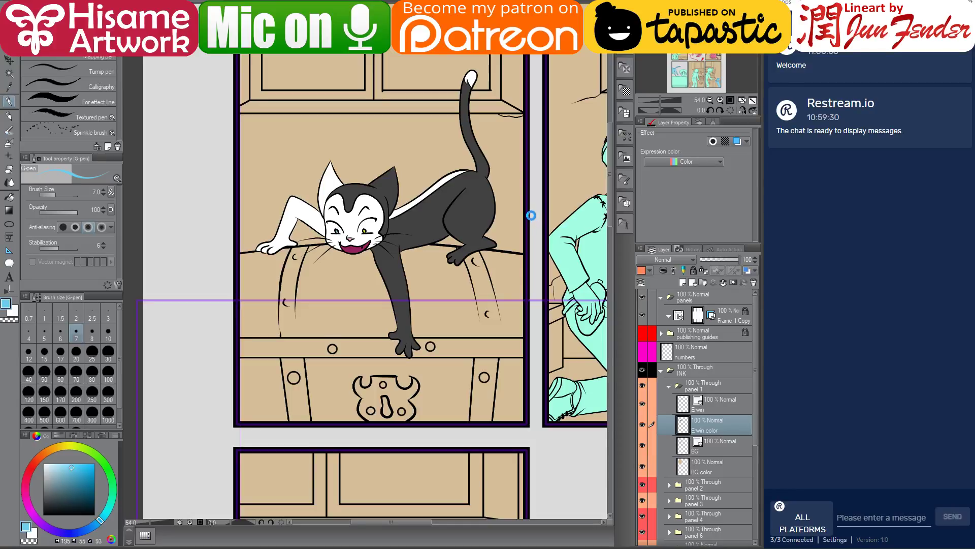
key(ctrl+s)
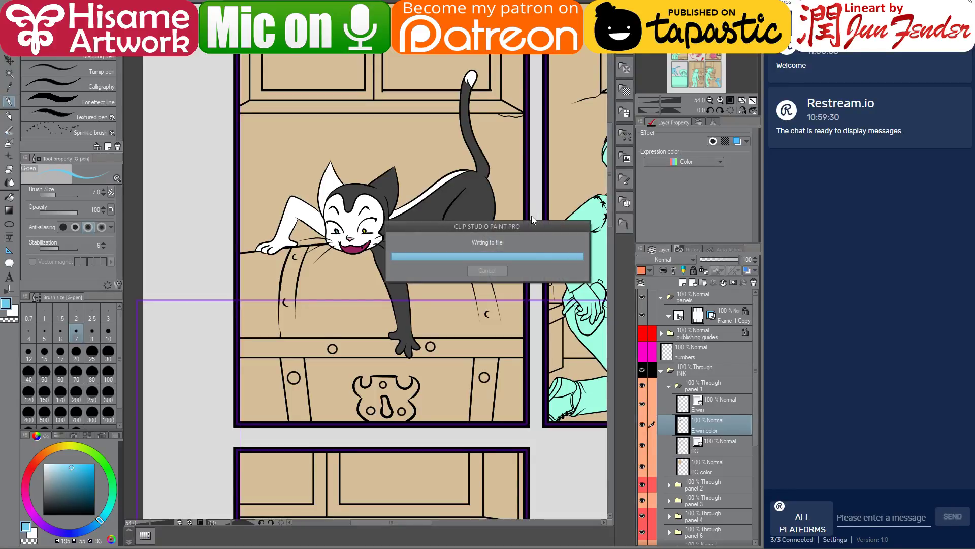
Rename Layer 5, directly below the Erwin line layer in panel 2, as "erwin color".
drag(547, 211, 240, 227)
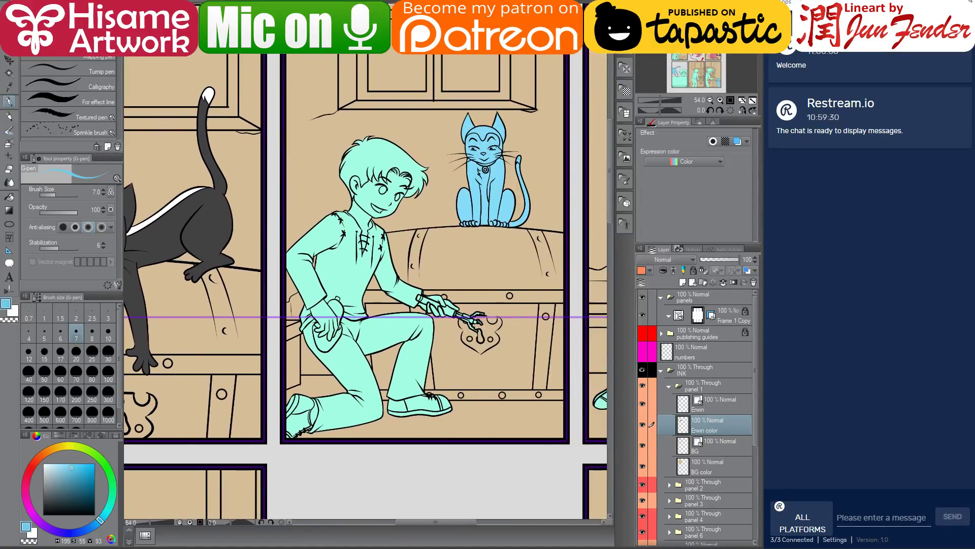
key(o)
click(346, 265)
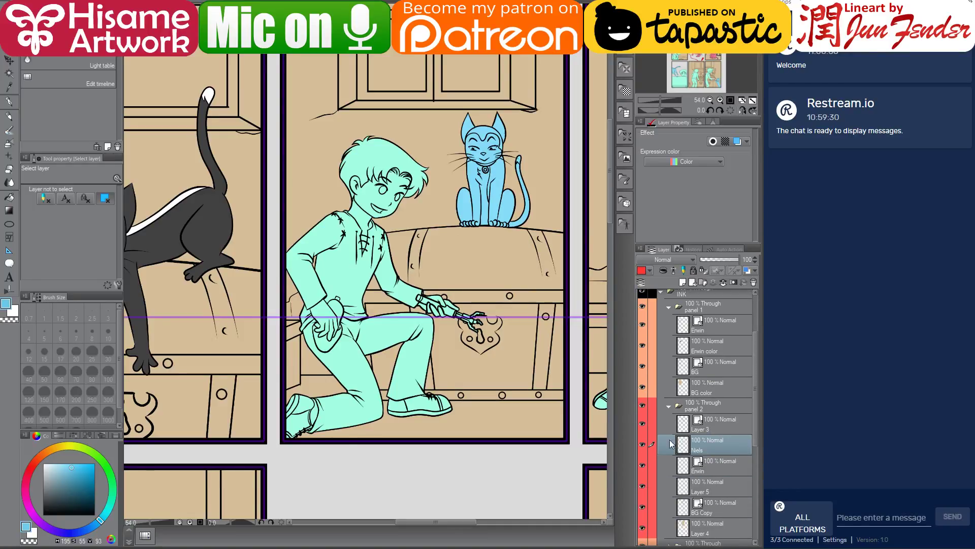
click(9, 103)
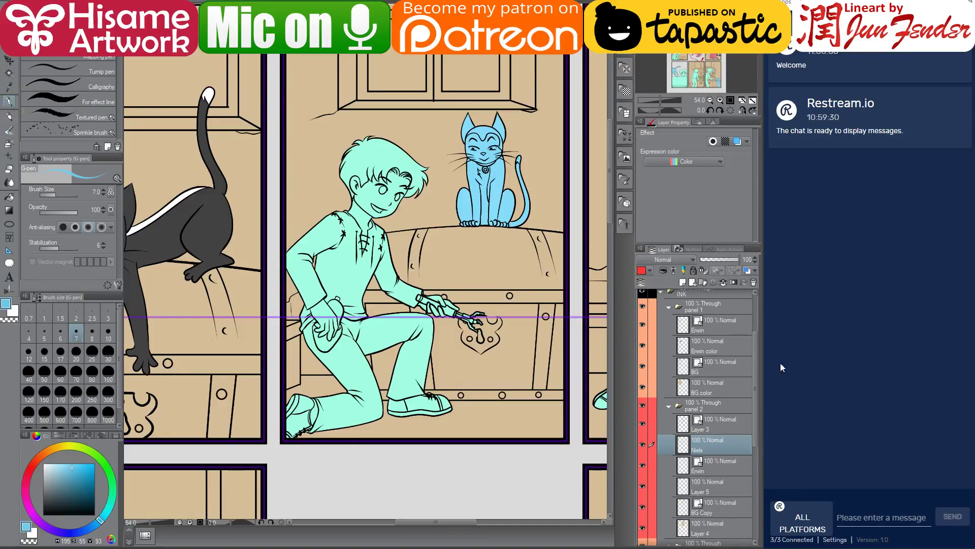
click(692, 493)
double_click(709, 491)
text(e)
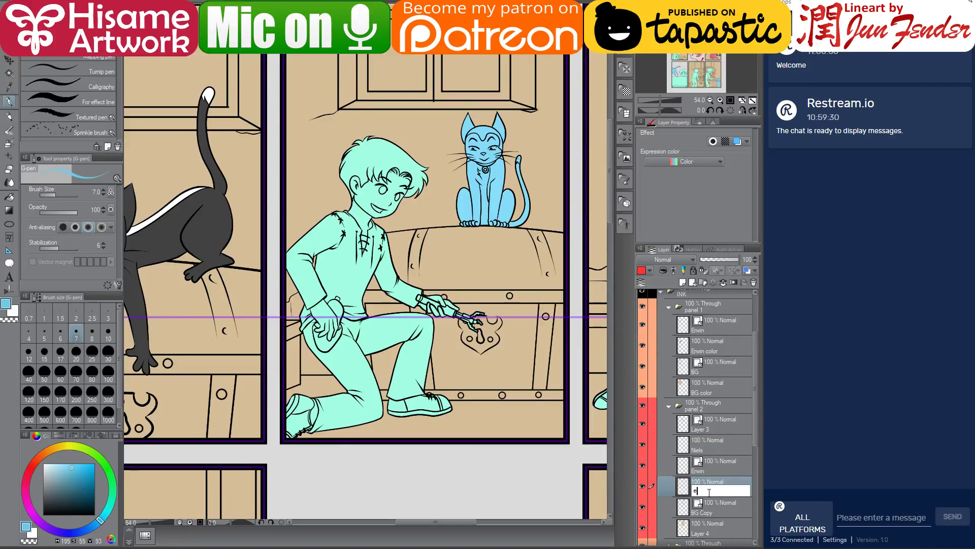
text(rwin to)
key(Return)
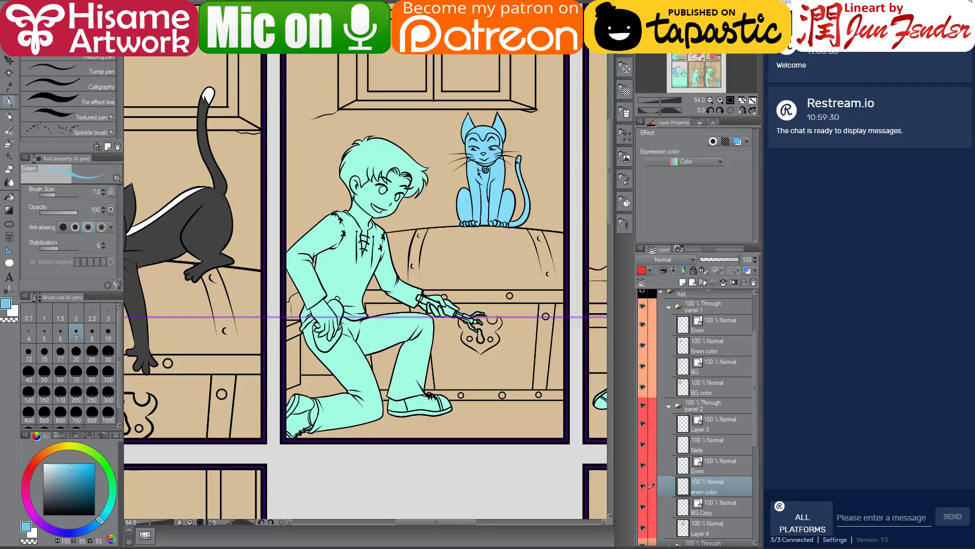
Select the panel 2 cat's filled area from its colour layer and enlarge the G-pen to size 400.
ctrl+click(683, 488)
key(bracketright)
key(bracketright)
key(bracketright)
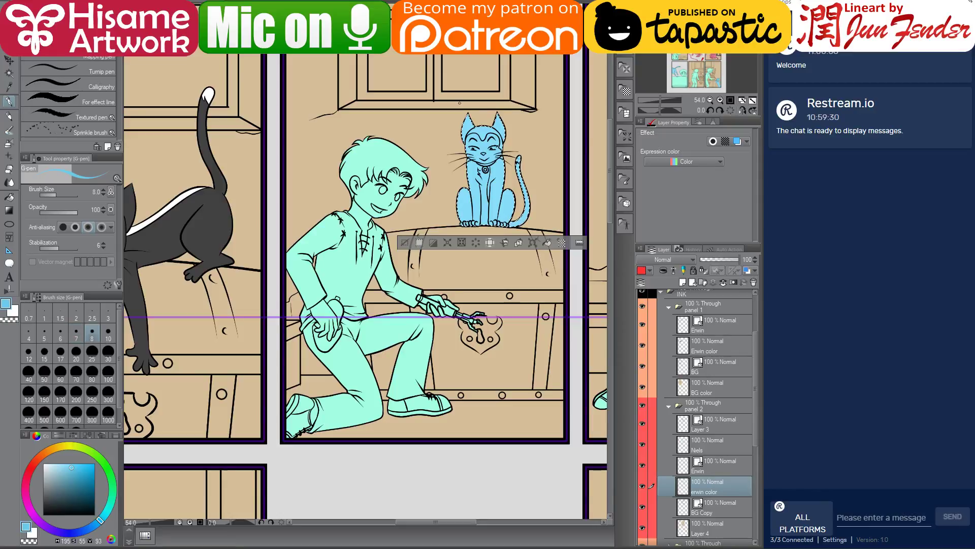
key(bracketright)
key(bracketright)
key(bracketright)
key(bracketright)
key(bracketright)
key(bracketright)
key(bracketright)
key(bracketright)
key(bracketright)
key(bracketright)
key(bracketright)
key(bracketright)
key(bracketright)
key(bracketright)
key(bracketright)
key(bracketright)
key(bracketright)
key(bracketright)
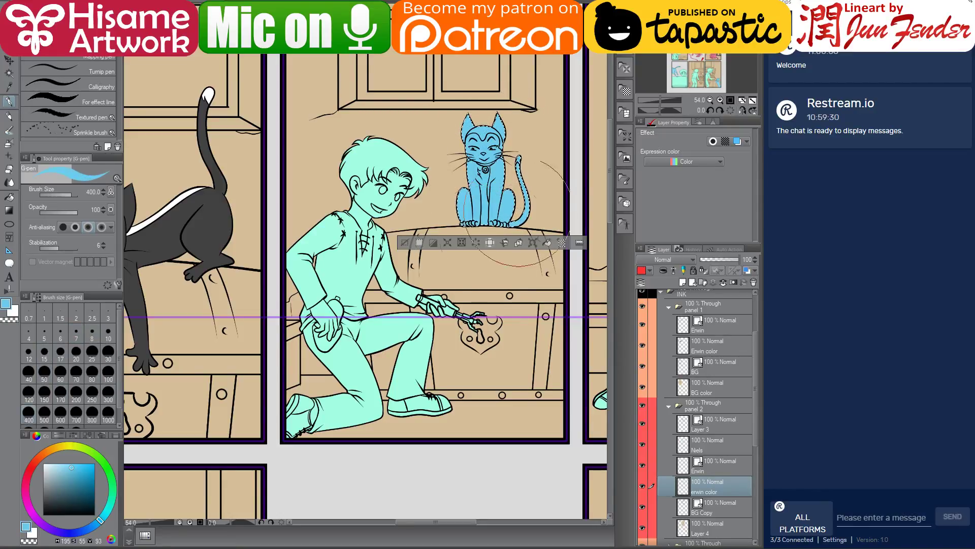
click(521, 203)
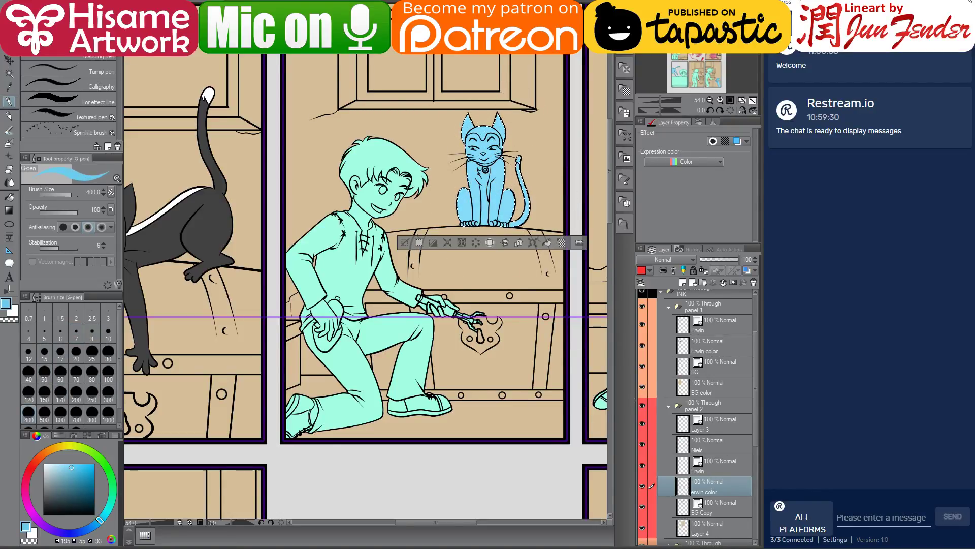
Sample the dark grey fur colour from the character sheet and paint the whole selected panel 2 cat with it.
key(ctrl+Tab)
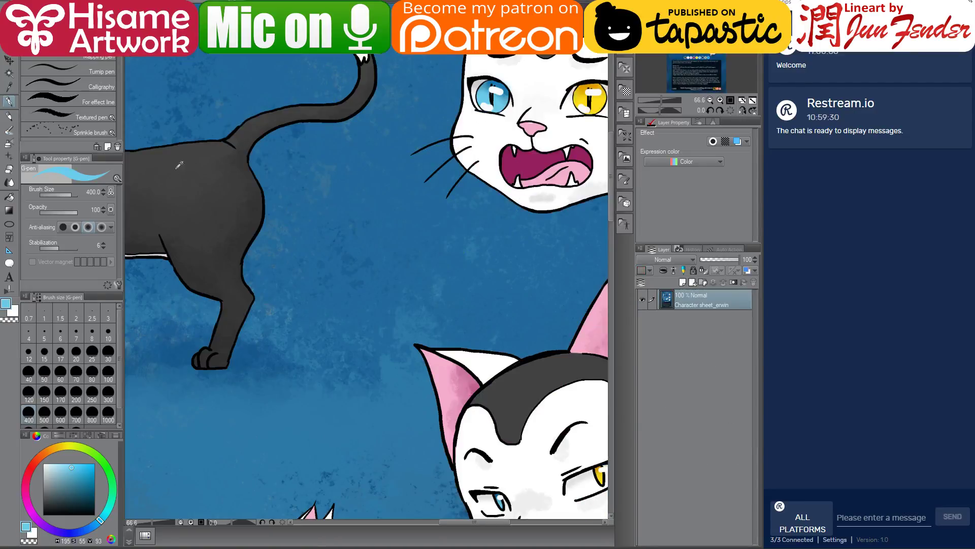
alt+click(213, 193)
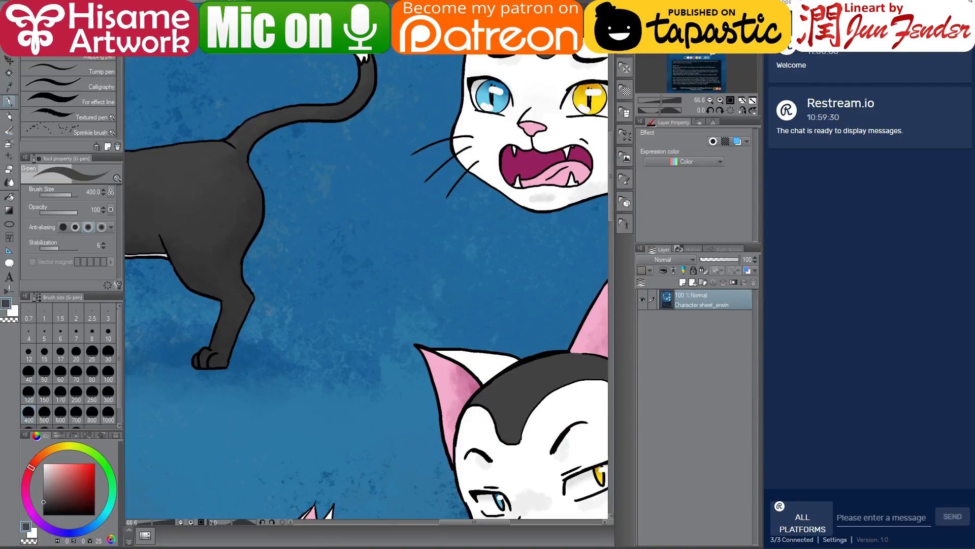
key(ctrl+Tab)
click(509, 164)
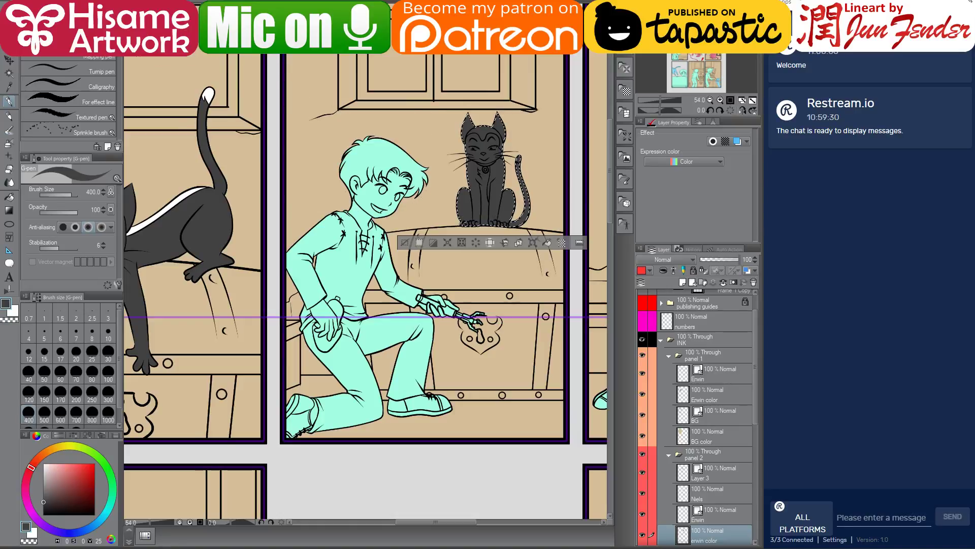
Fill the panel 2 cat's face, chest, one ear and the front and hind legs on the same side with white.
key(x)
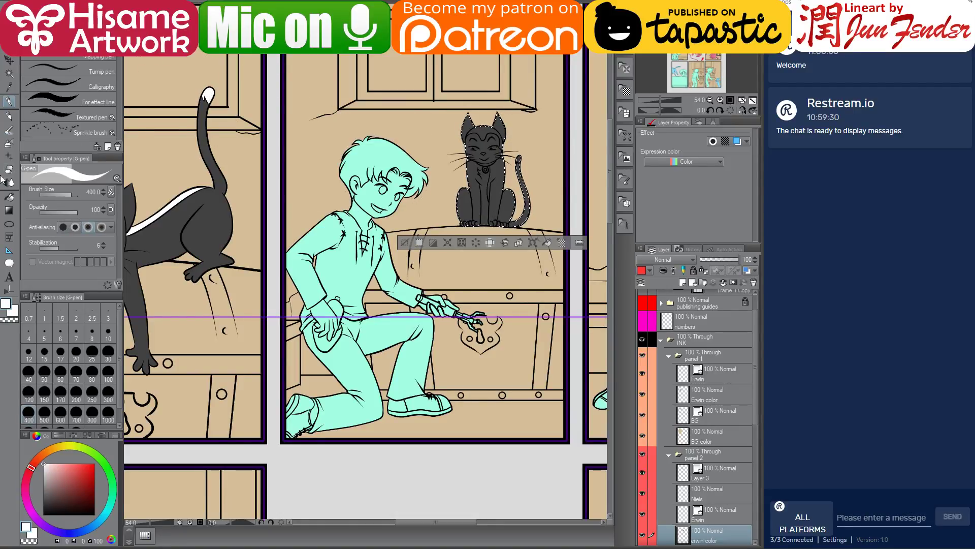
click(8, 198)
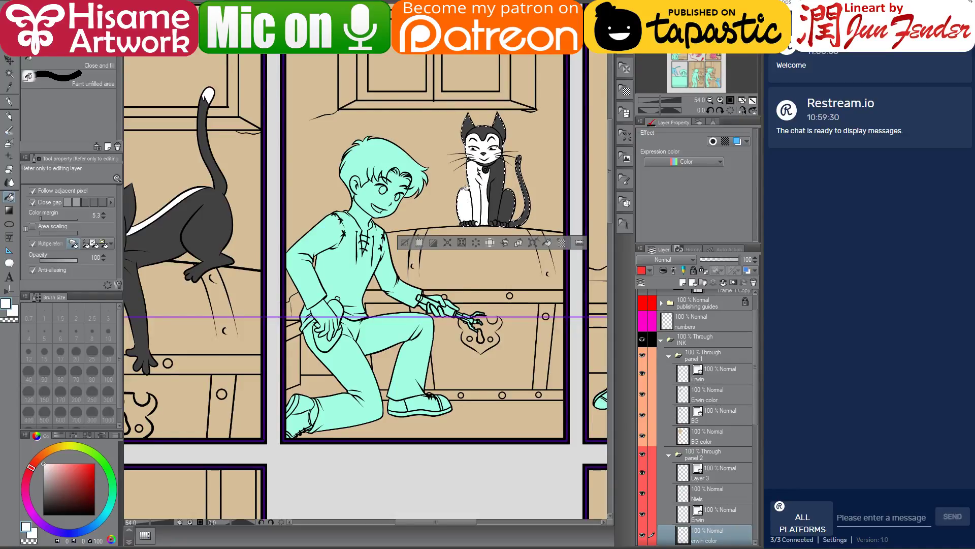
scroll(465, 133, up, 5)
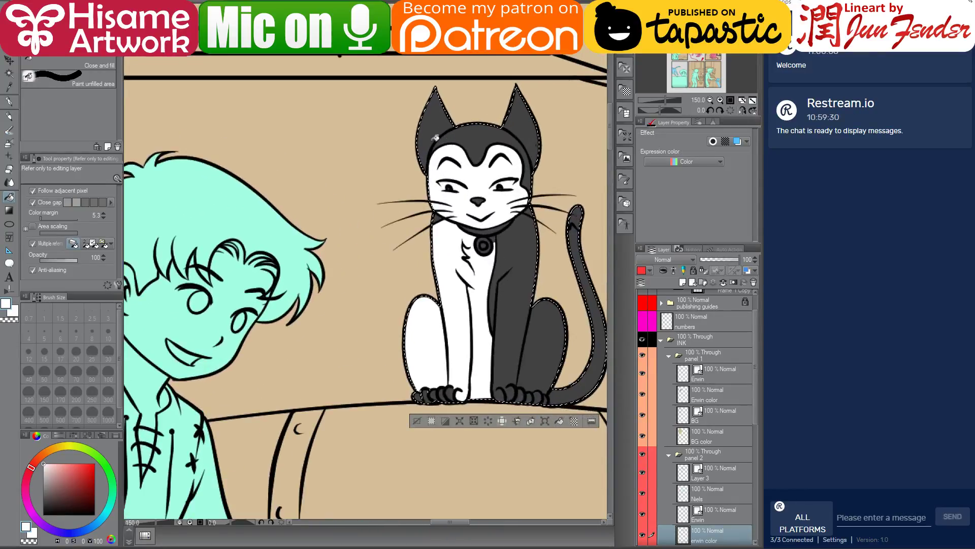
drag(501, 218, 464, 209)
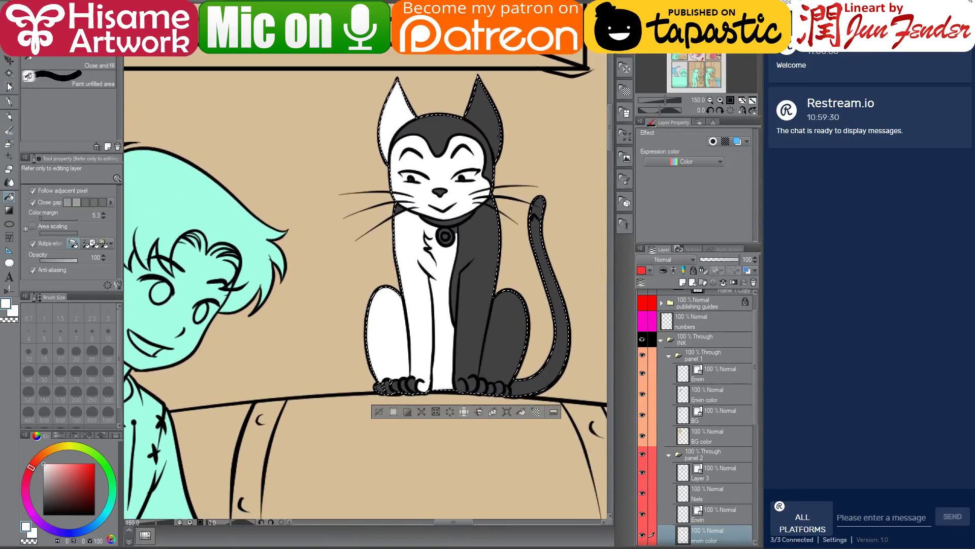
Paint the paws of the cat's white legs white with the G-pen at size 100, and fill the tail tip white.
click(9, 101)
key(bracketleft)
key(bracketleft)
key(bracketleft)
key(bracketleft)
key(bracketleft)
key(bracketleft)
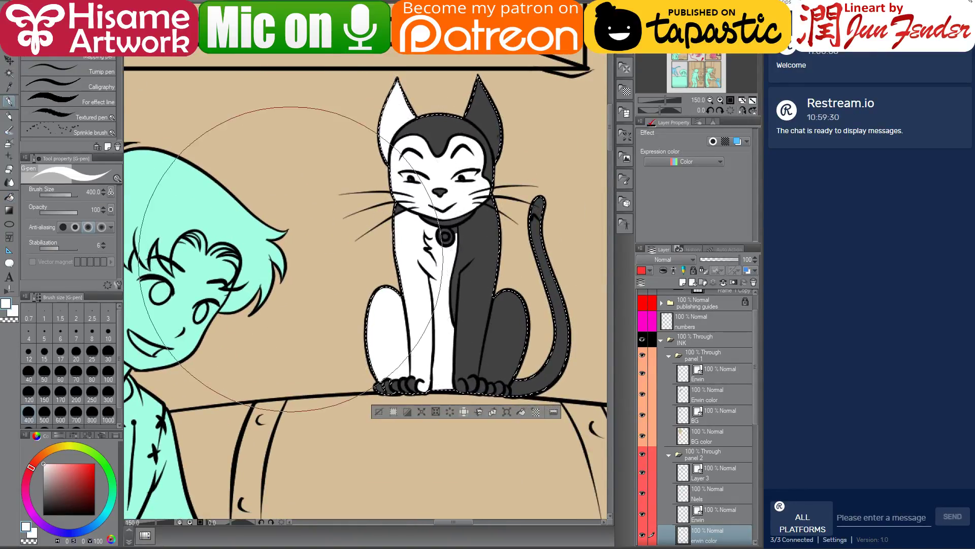
key(bracketleft)
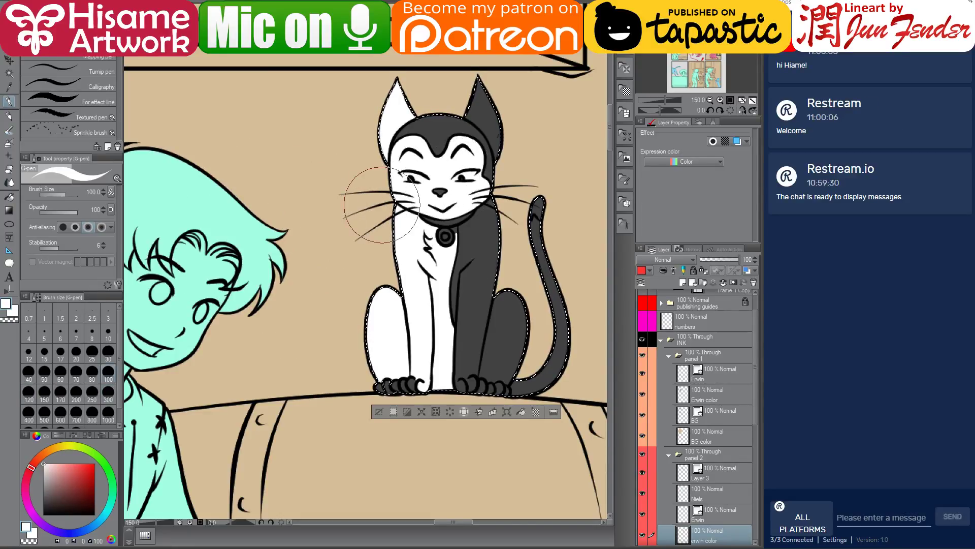
click(387, 389)
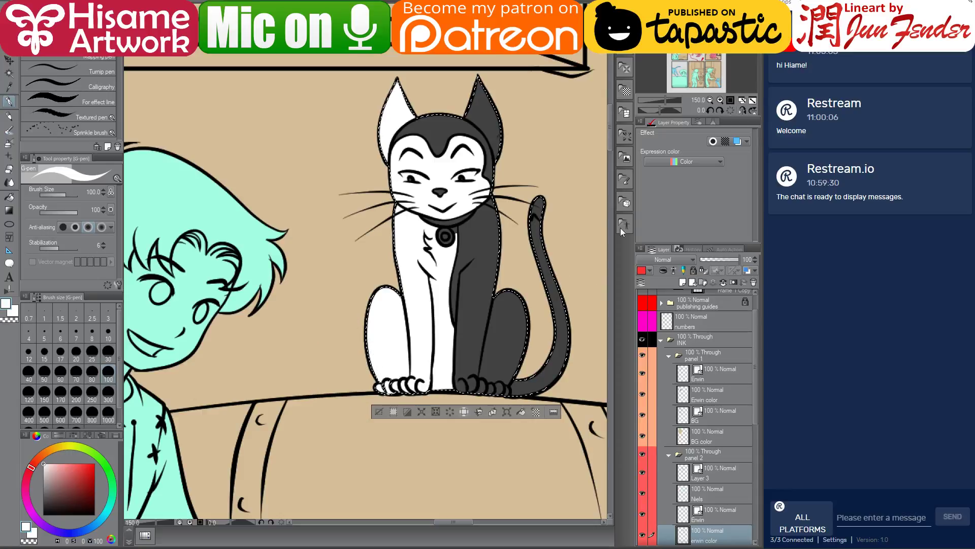
key(g)
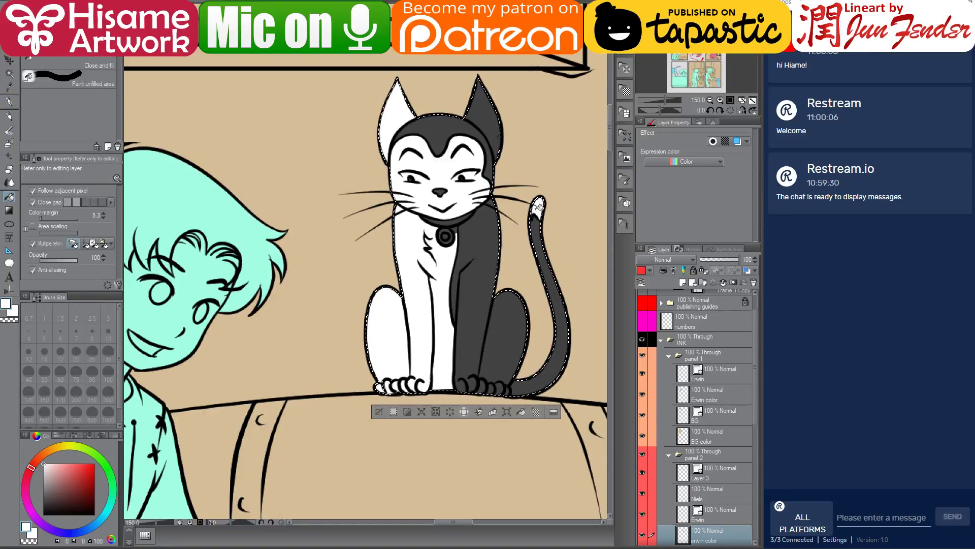
Send the message "Hi, how are you, hope you can hera me ok" in the Restream chat.
click(861, 513)
text(Hi)
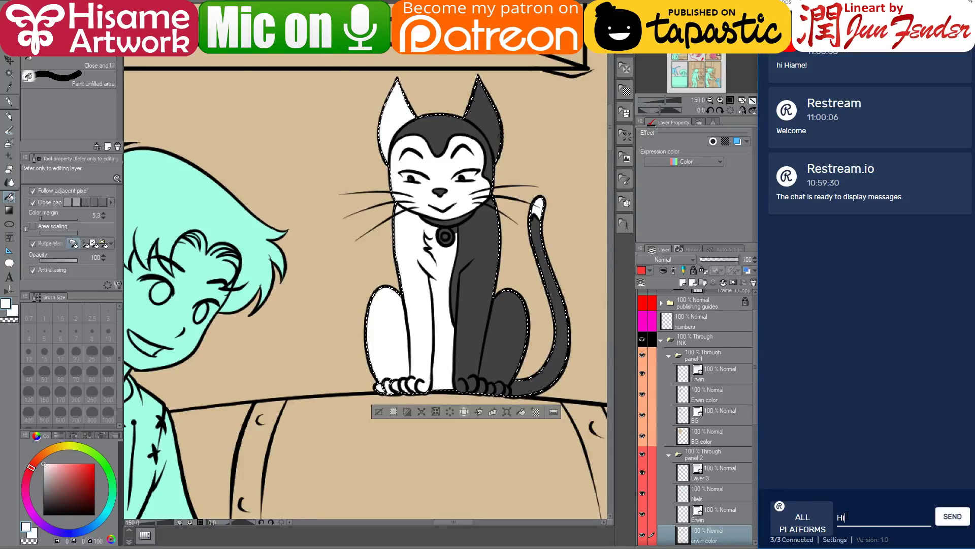
text(, how are )
text(you, hop)
text(e you can h)
text(ear me ok?)
key(Return)
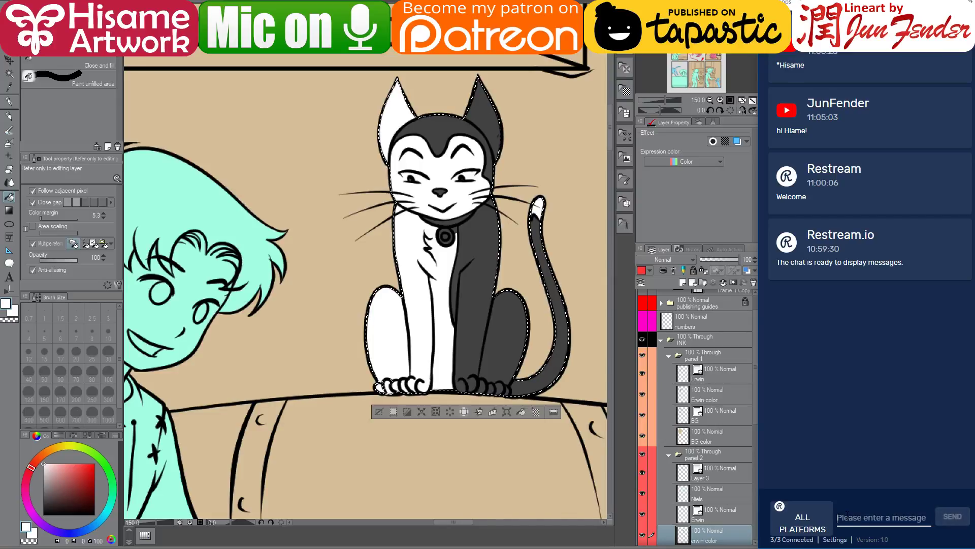
Switch to OBS to check the running stream, and return to the comic page.
key(alt+Tab)
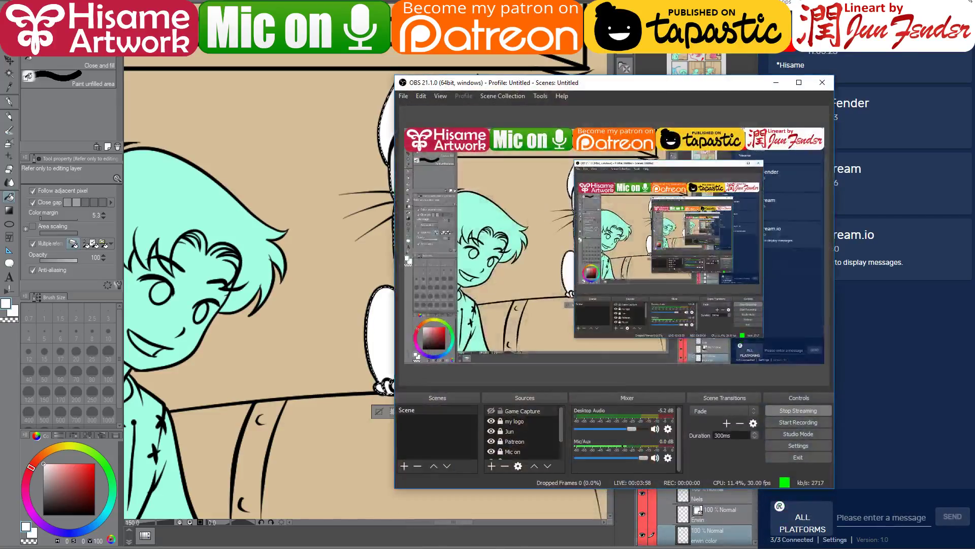
key(alt+Tab)
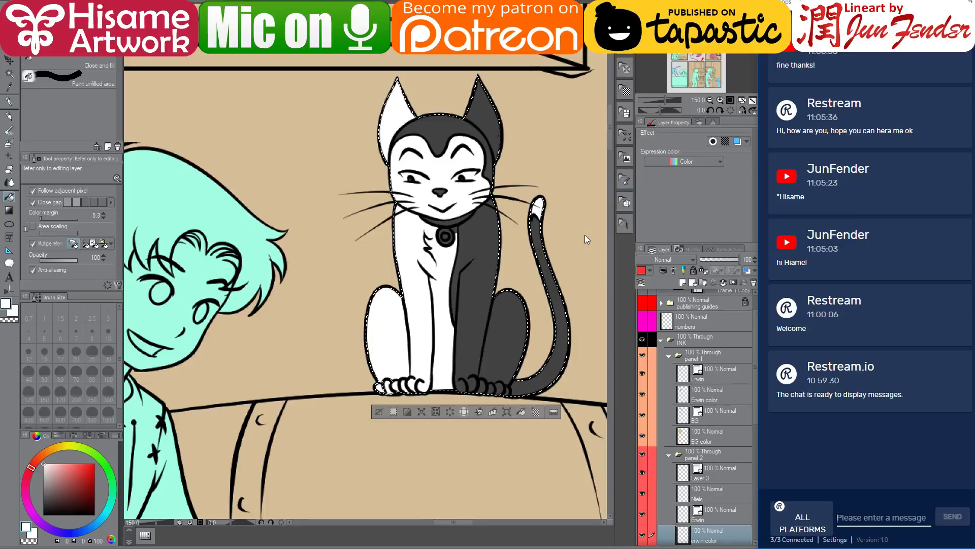
click(442, 63)
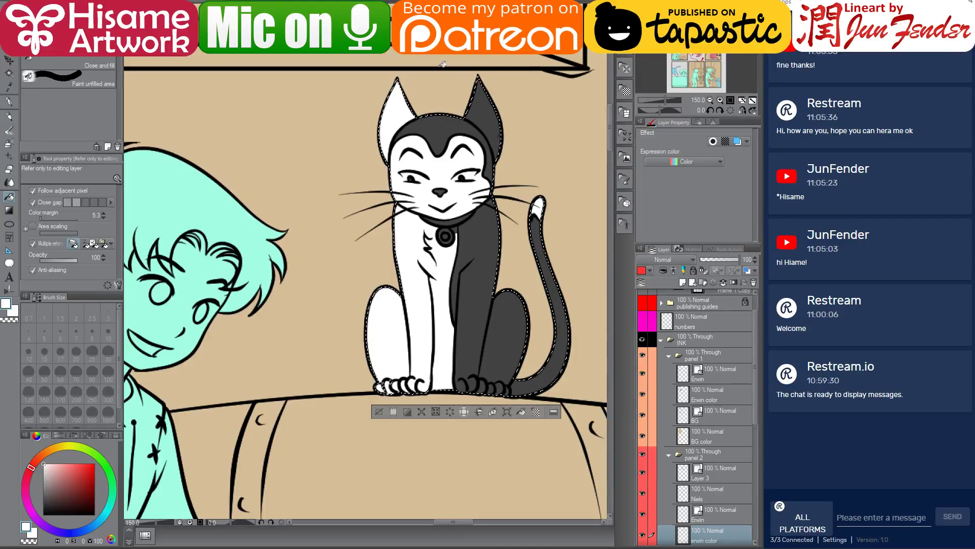
scroll(447, 142, down, 4)
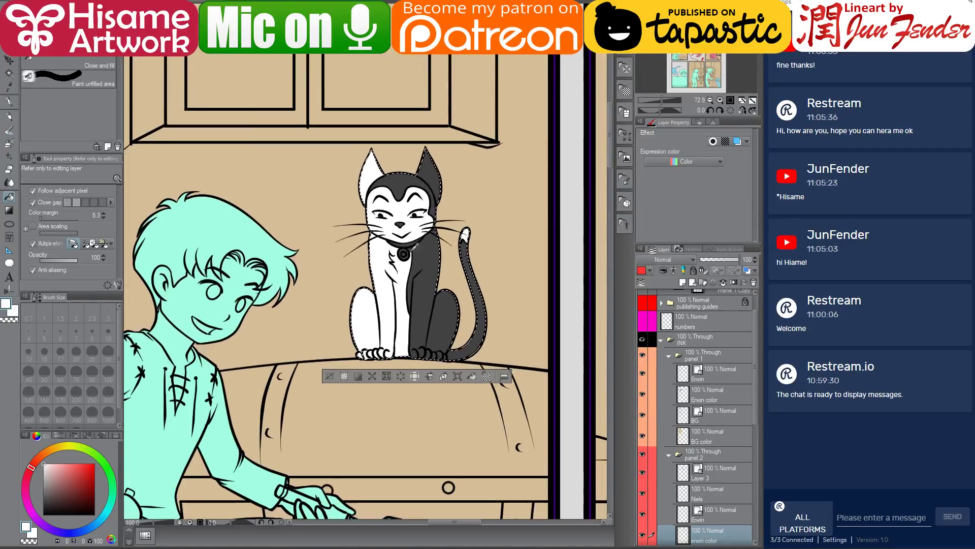
scroll(415, 247, up, 3)
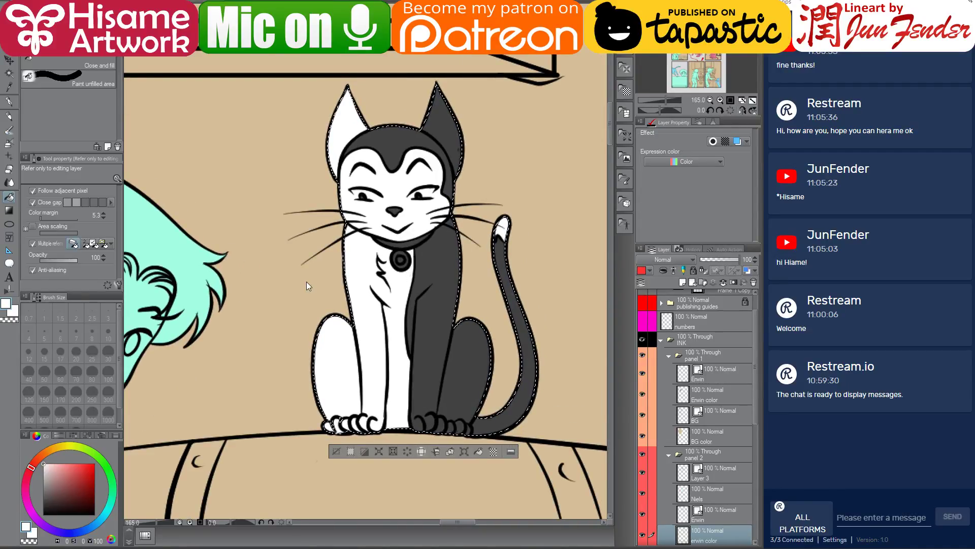
Fill the panel 2 cat's collar with dark blue, its pendant ring with grey and the pendant centre with bright blue.
click(92, 526)
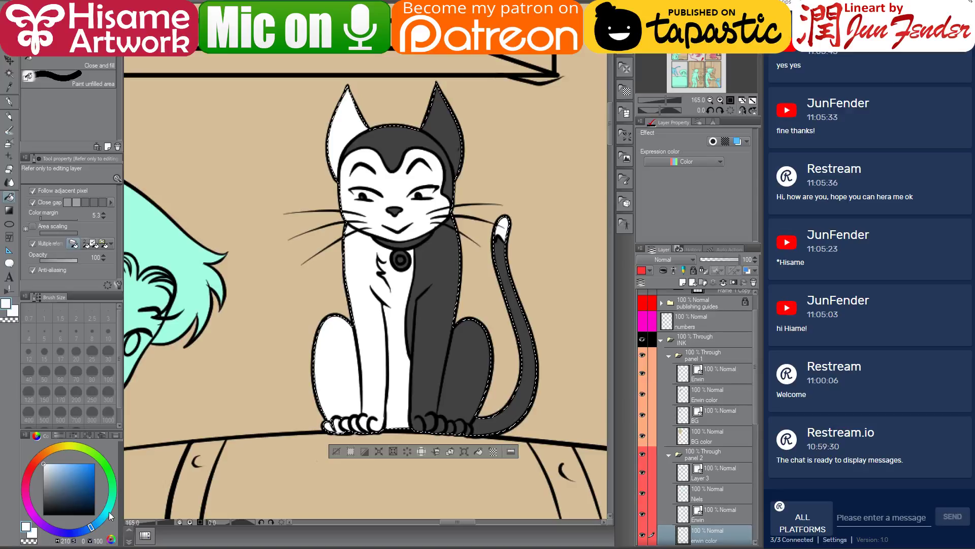
click(95, 489)
click(406, 241)
click(43, 489)
click(405, 258)
drag(84, 481, 96, 463)
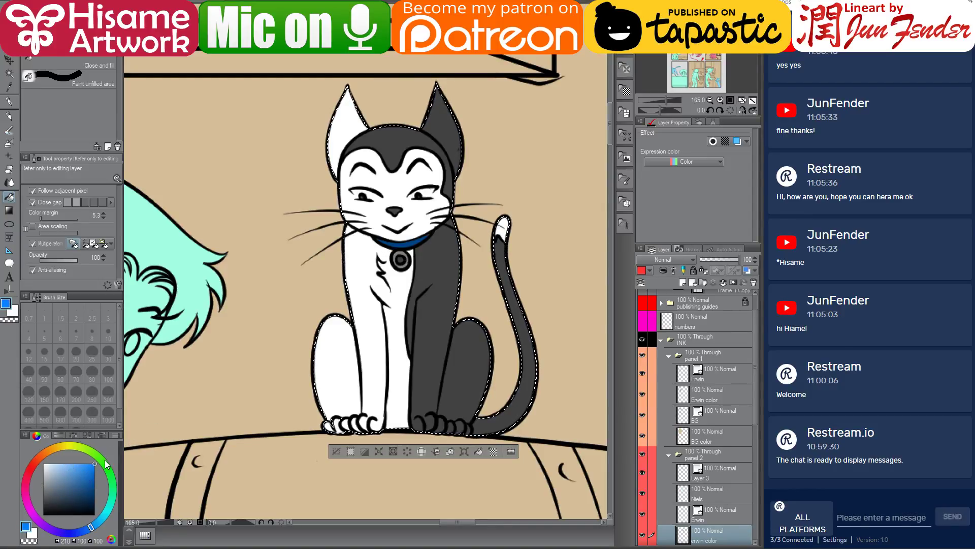
click(401, 260)
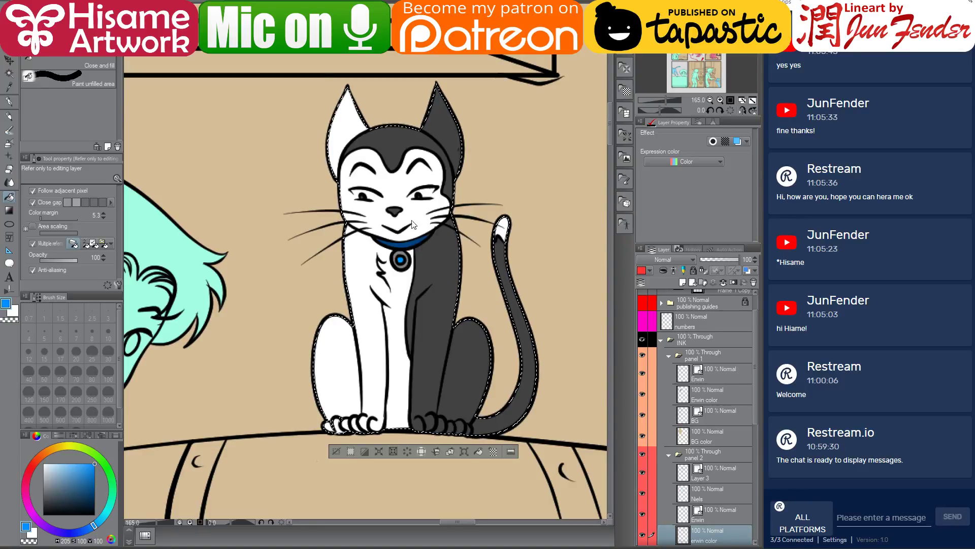
Switch to File Explorer, open page_86.jpg from the 00_new pages folder, and return to the comic page.
click(9, 59)
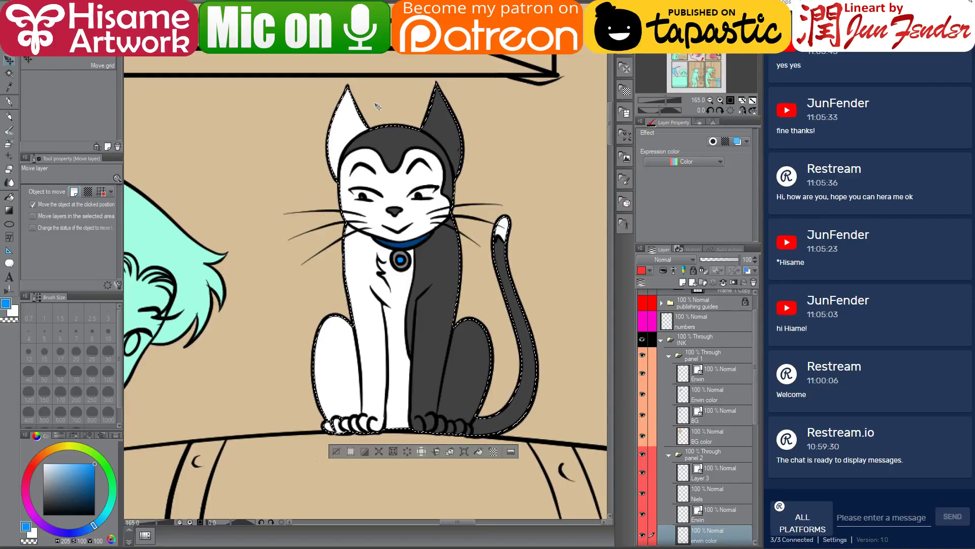
key(alt+Tab)
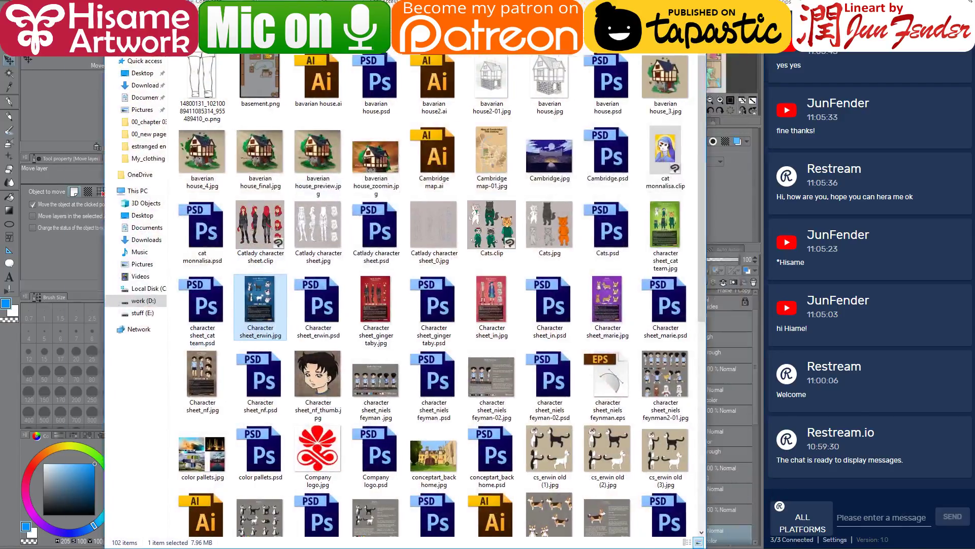
drag(406, 40, 235, 41)
key(alt+Left)
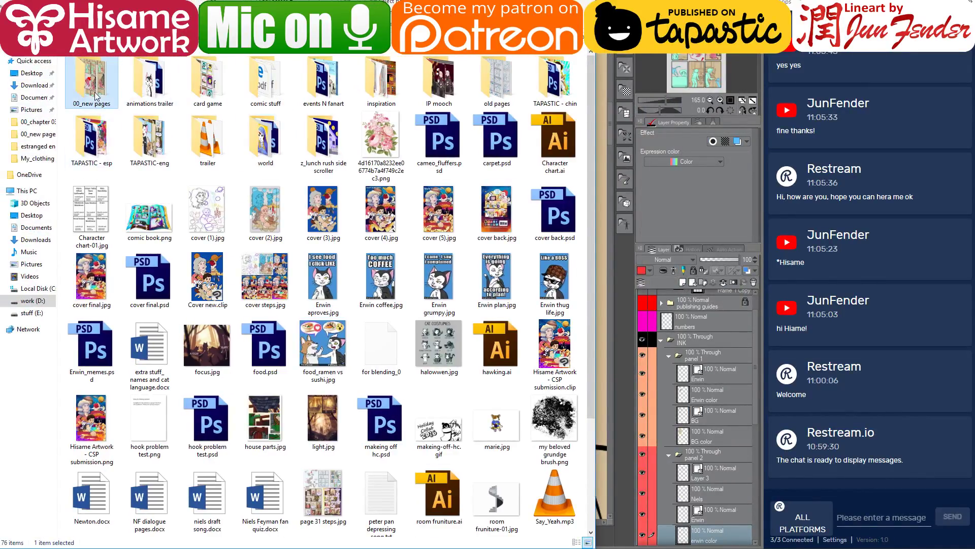
double_click(97, 97)
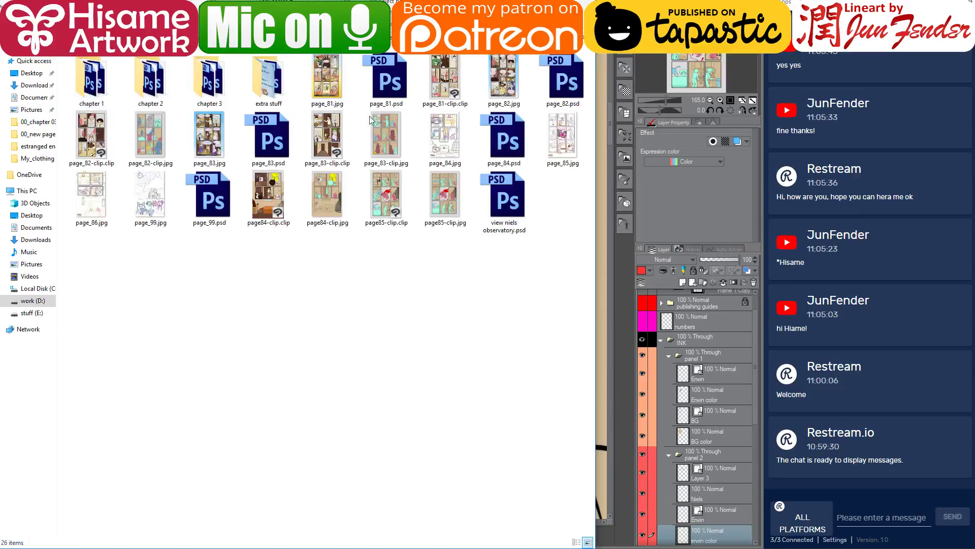
double_click(98, 206)
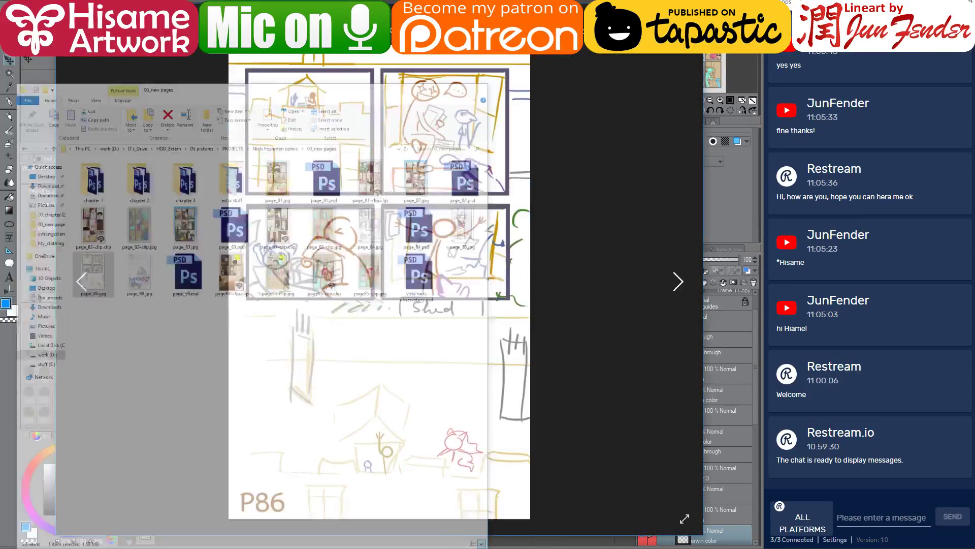
key(alt+Tab)
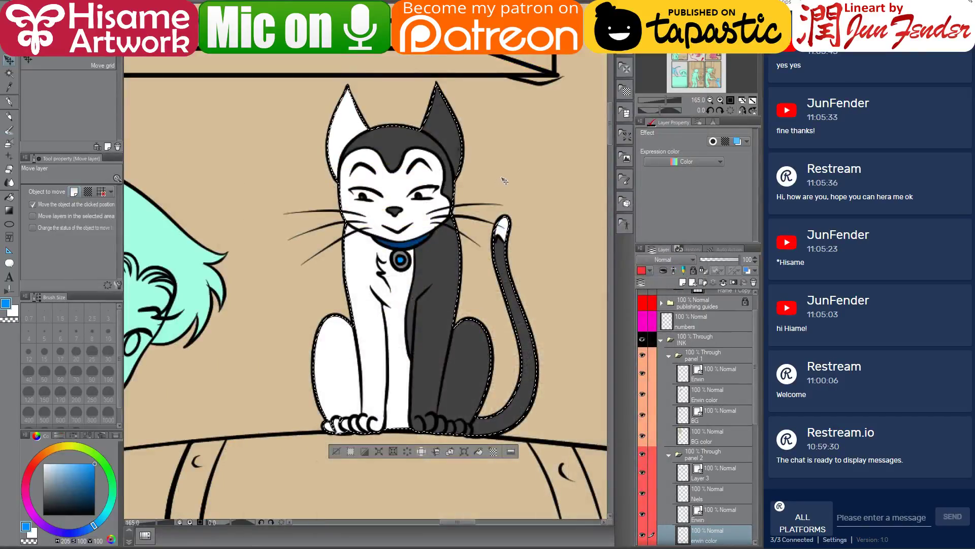
Sample the pink of the mouth from Erwin's character sheet and fill the panel 2 cat's nose with it.
scroll(471, 176, down, 5)
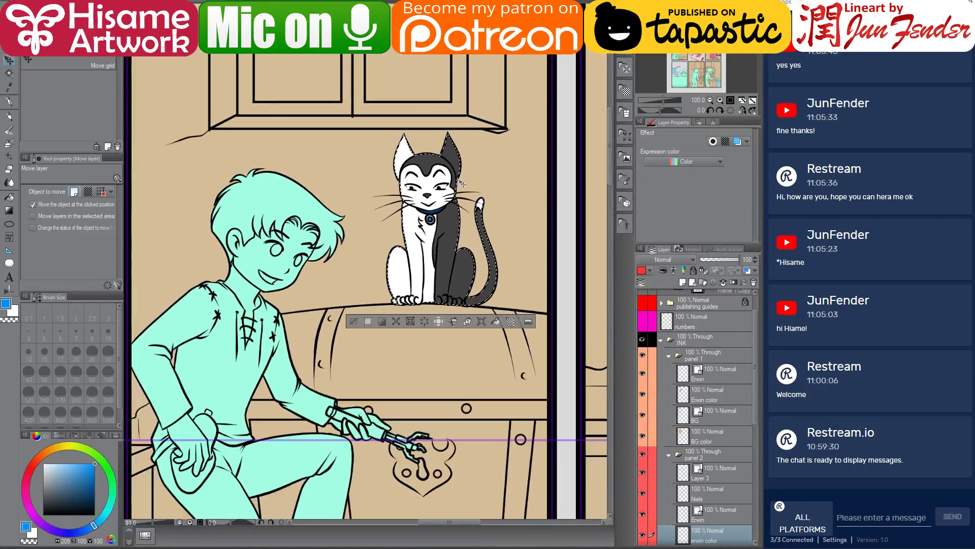
scroll(460, 169, up, 1)
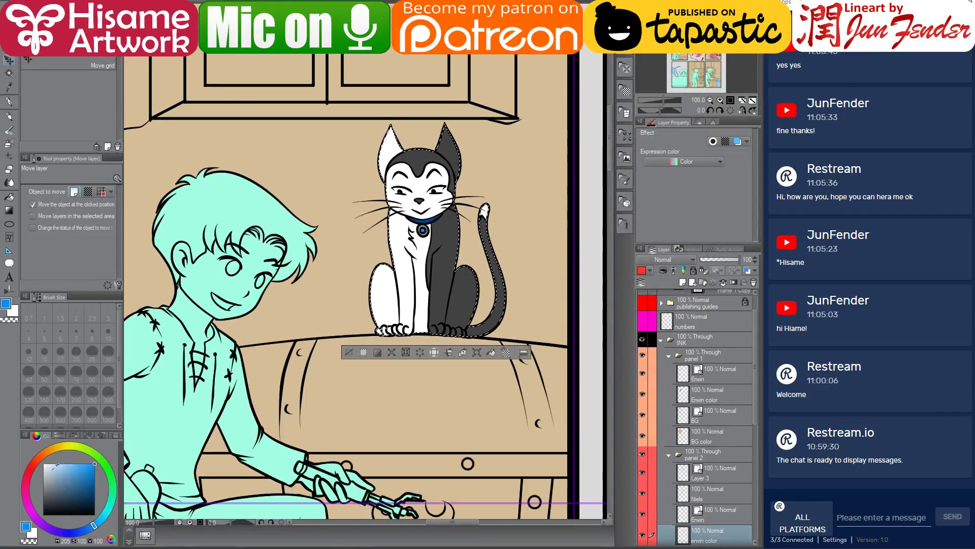
scroll(526, 247, down, 7)
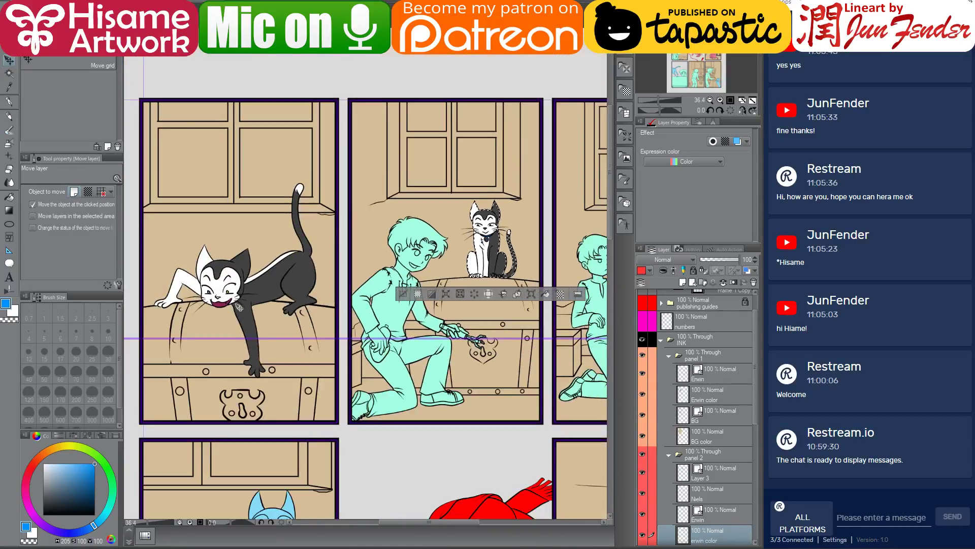
click(9, 101)
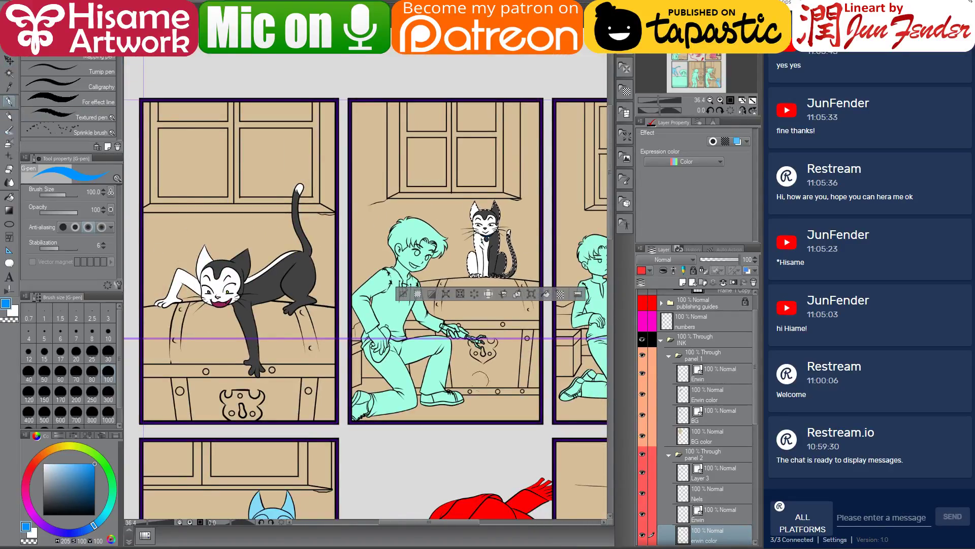
scroll(509, 258, up, 7)
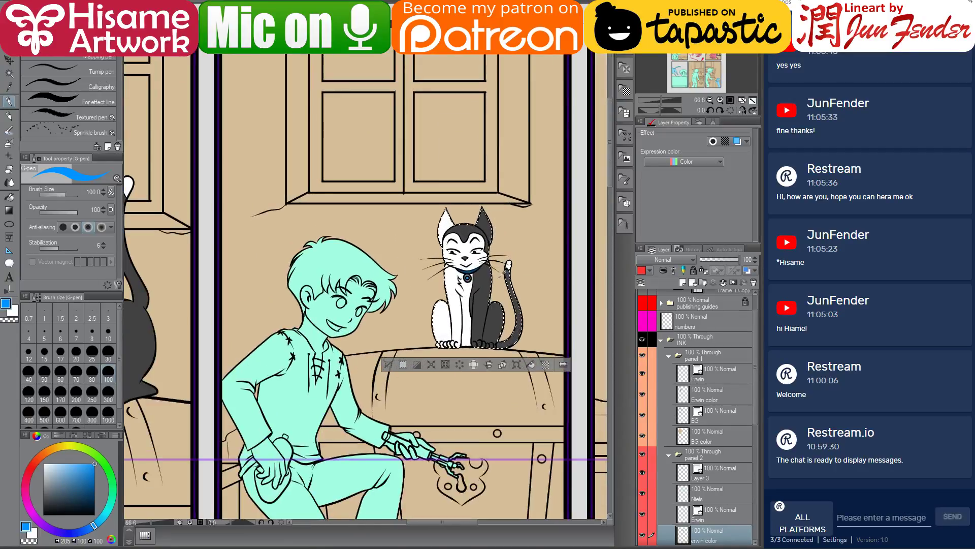
scroll(501, 273, up, 3)
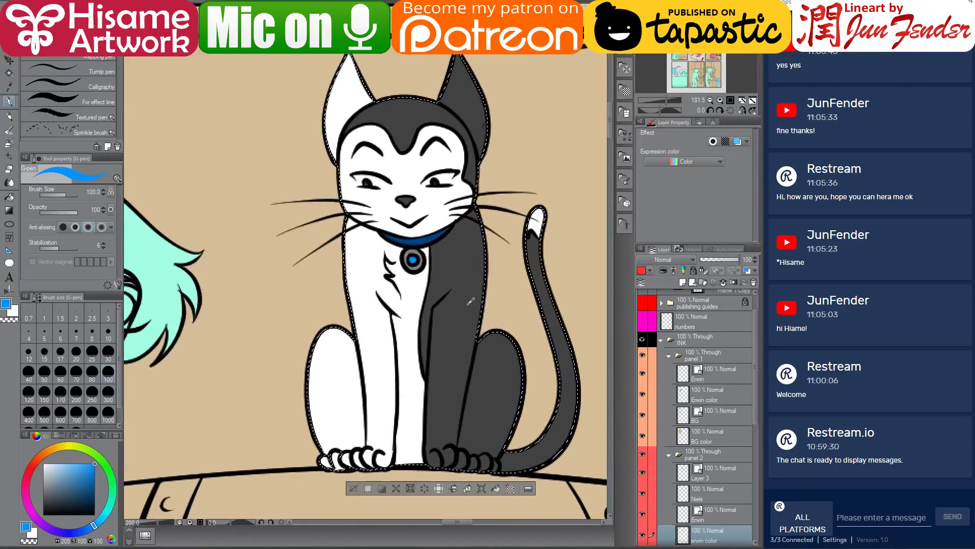
key(ctrl+Tab)
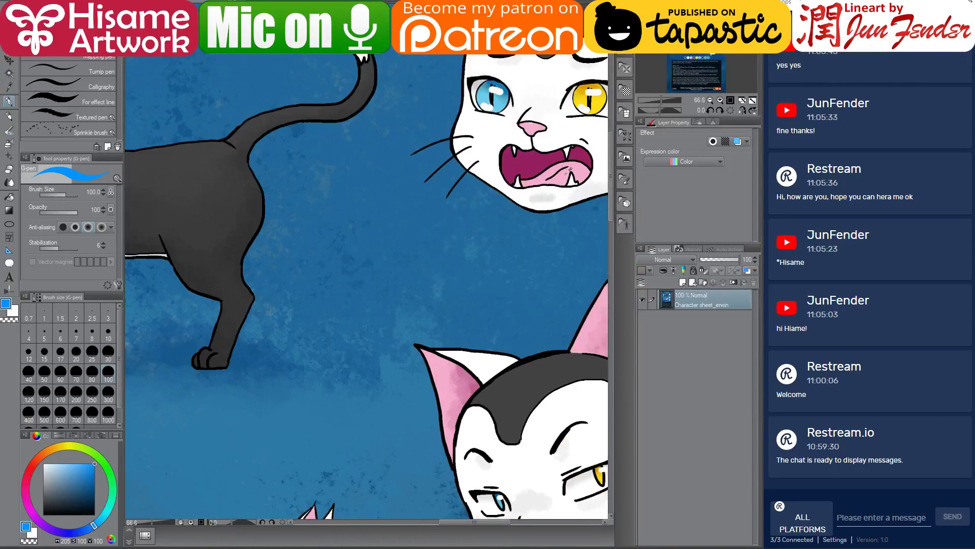
alt+click(564, 169)
key(ctrl+Tab)
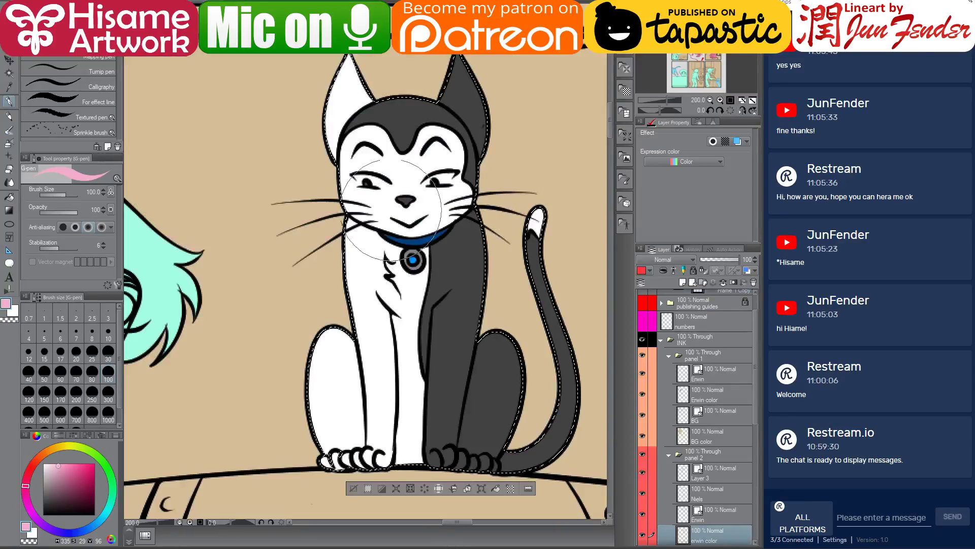
key(g)
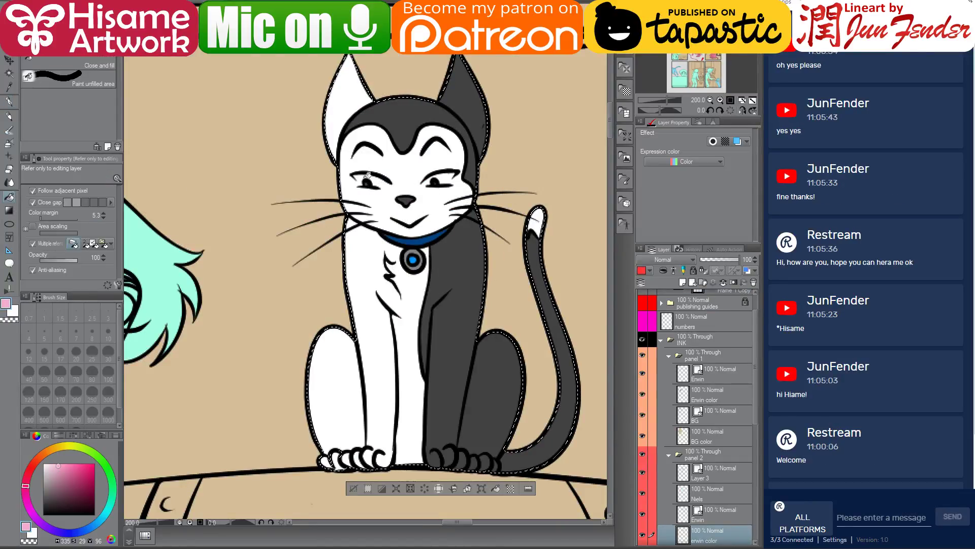
click(406, 199)
Switch to the page 86 sketch in the image viewer, examine its panels, and return to the comic page.
click(566, 547)
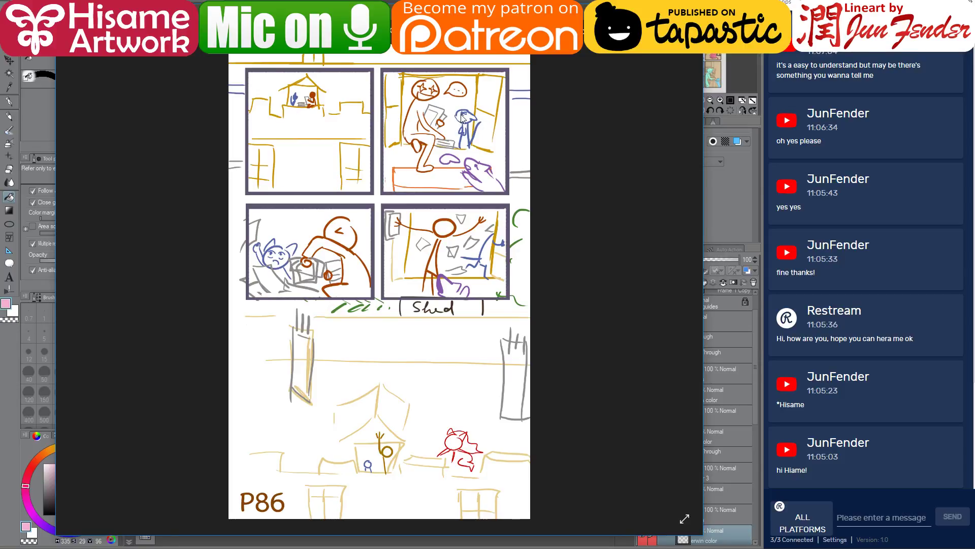
scroll(379, 419, up, 1)
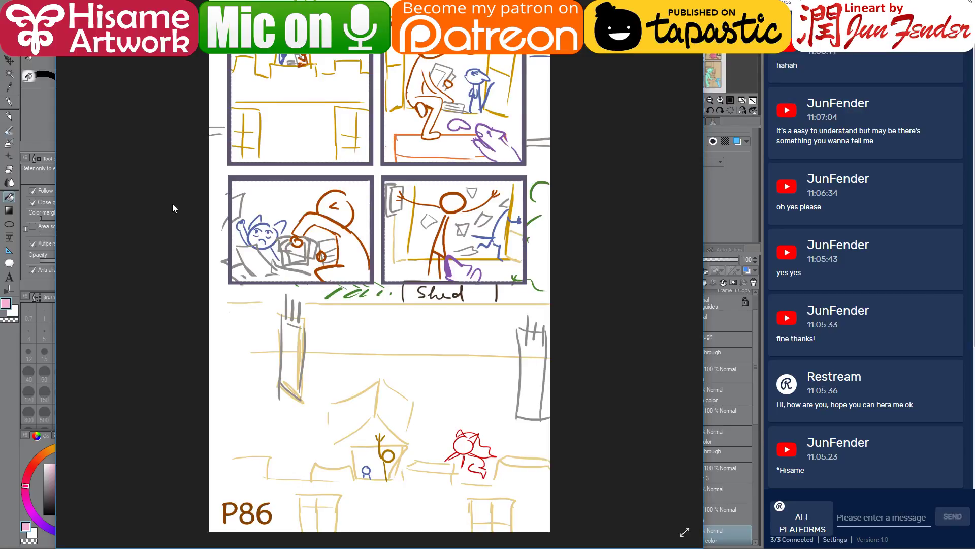
click(449, 258)
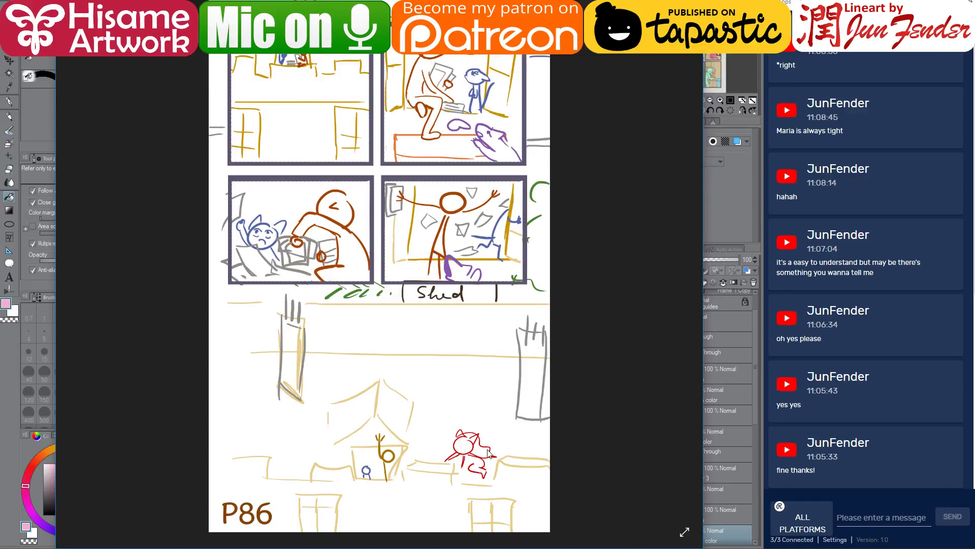
key(Right)
key(Left)
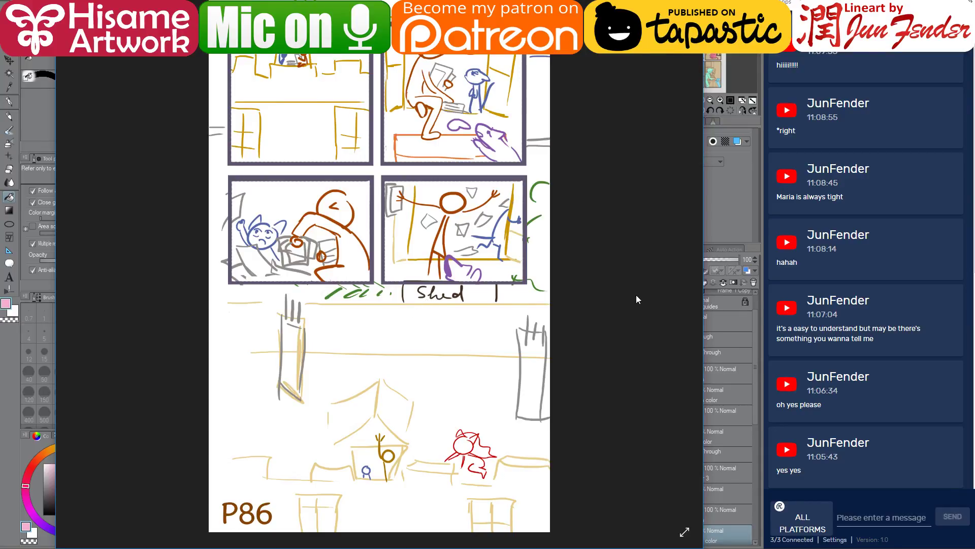
key(ctrl+plus)
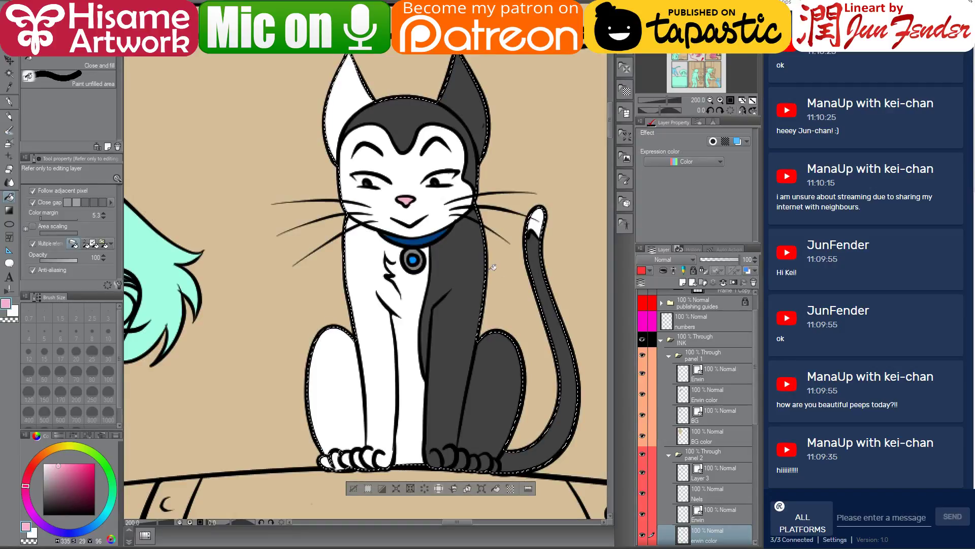
Fill one of the panel 2 cat's eyes with yellow sampled from the character sheet and the other with the pendant's blue.
scroll(548, 325, down, 3)
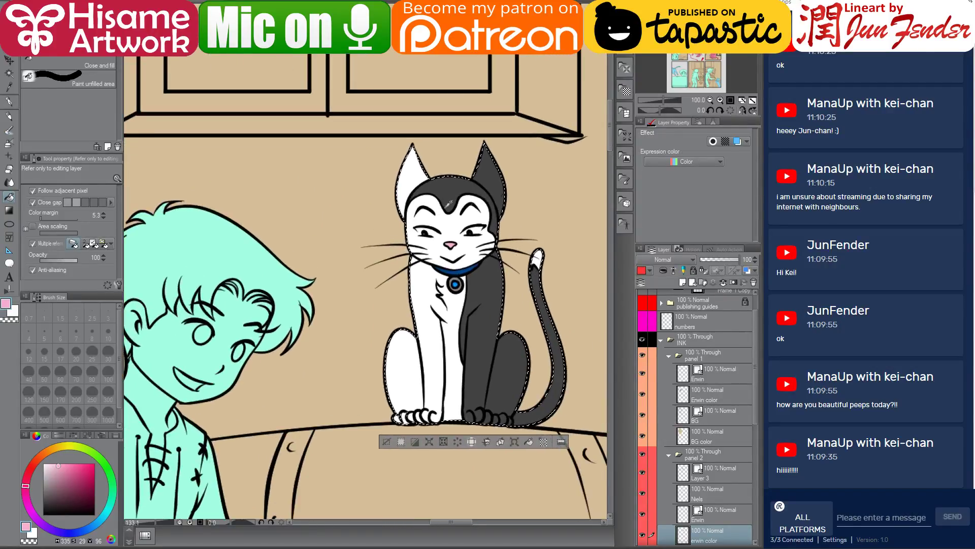
scroll(474, 216, up, 3)
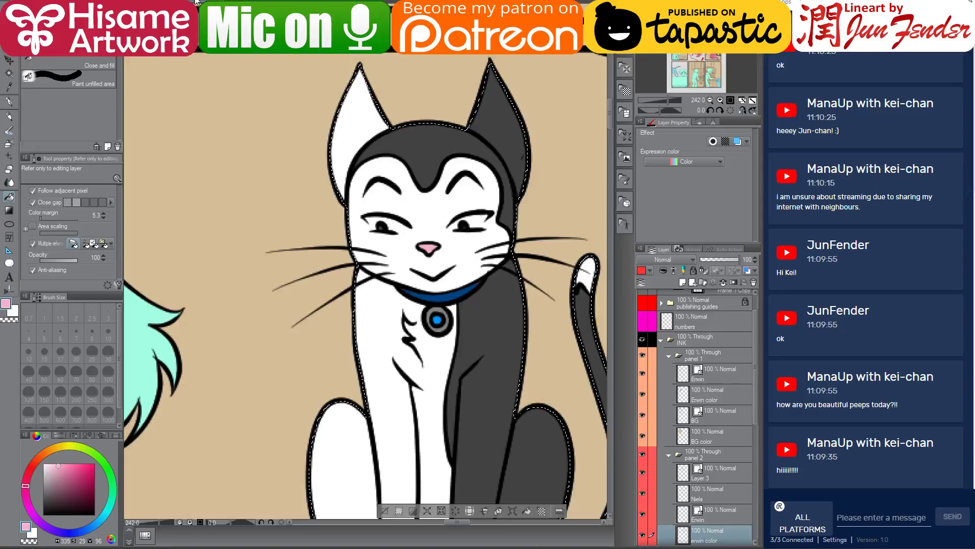
click(196, 2)
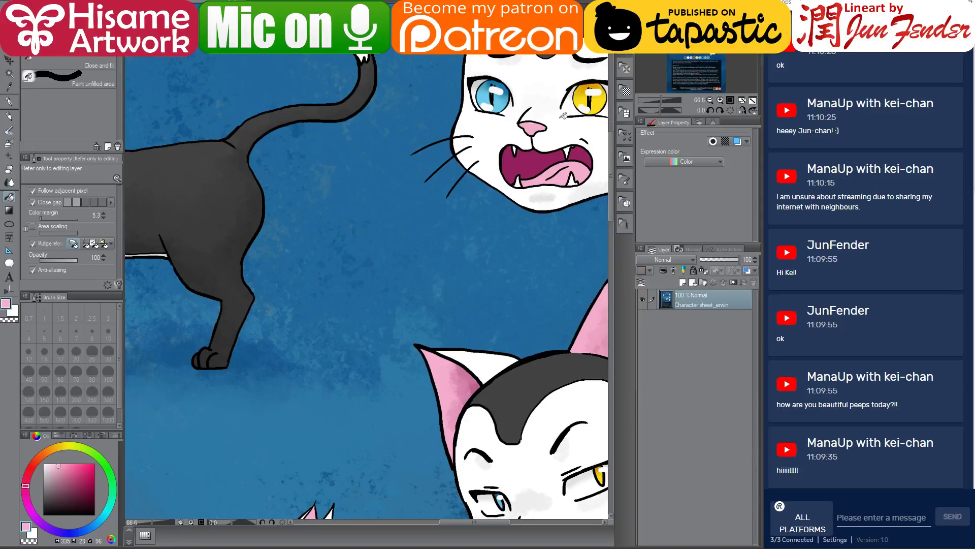
alt+click(601, 100)
key(ctrl+Tab)
scroll(470, 227, up, 3)
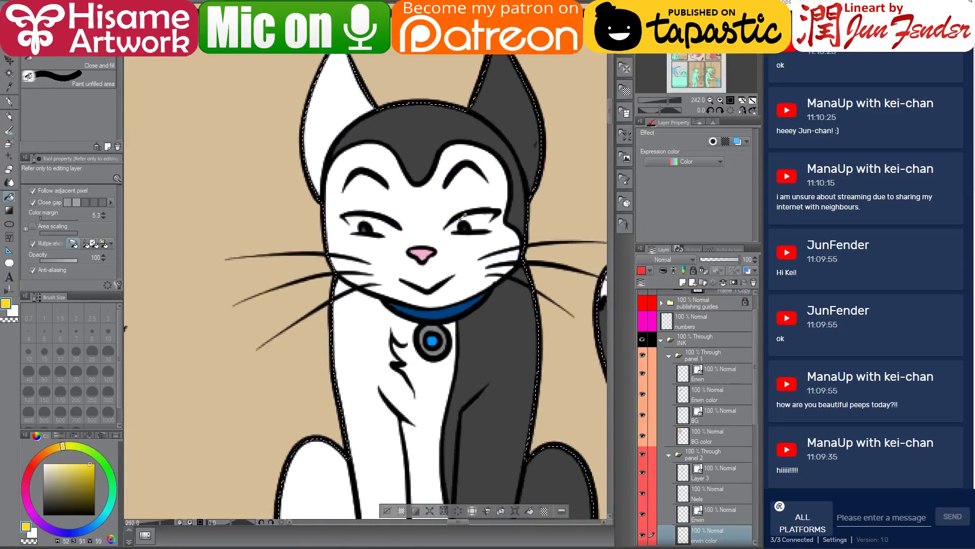
click(467, 228)
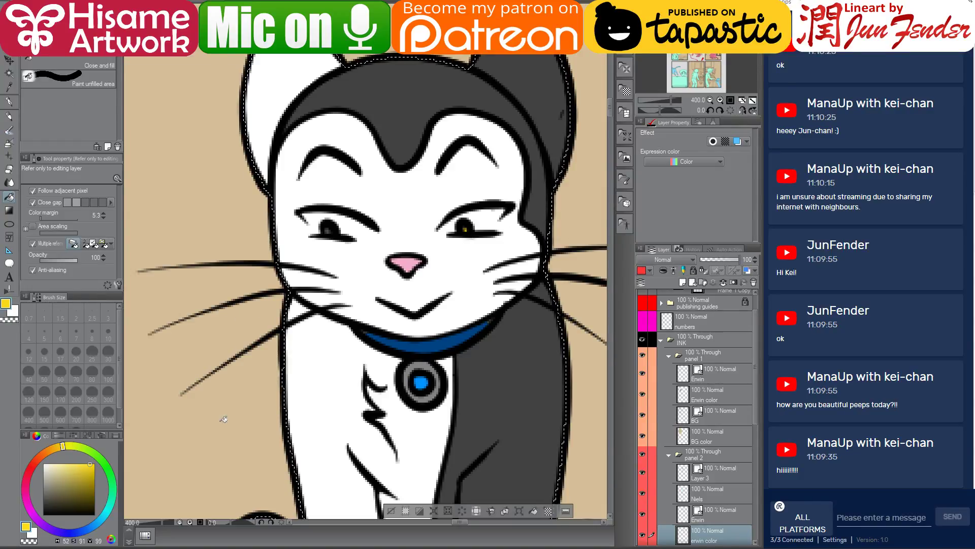
alt+click(420, 382)
click(328, 230)
scroll(359, 249, down, 6)
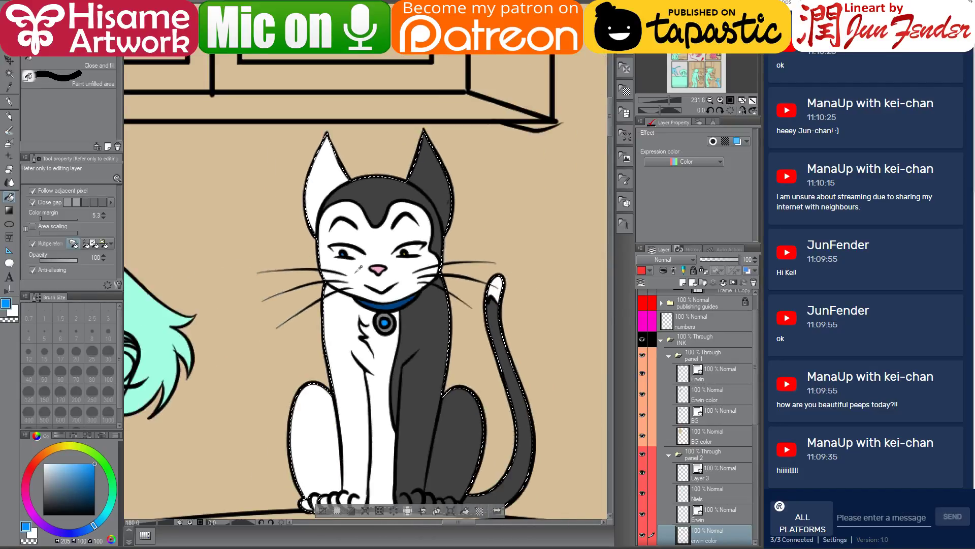
Identify the boy's line art layer in the panel 2 folder and rename Layer 3 to "niels ink".
scroll(360, 267, down, 4)
scroll(293, 232, up, 3)
scroll(305, 254, up, 2)
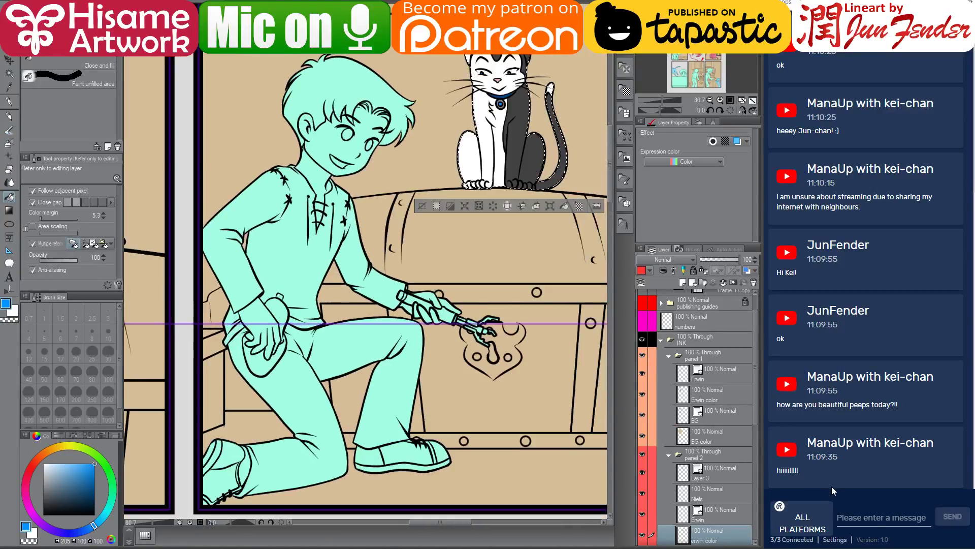
scroll(728, 488, down, 1)
click(724, 459)
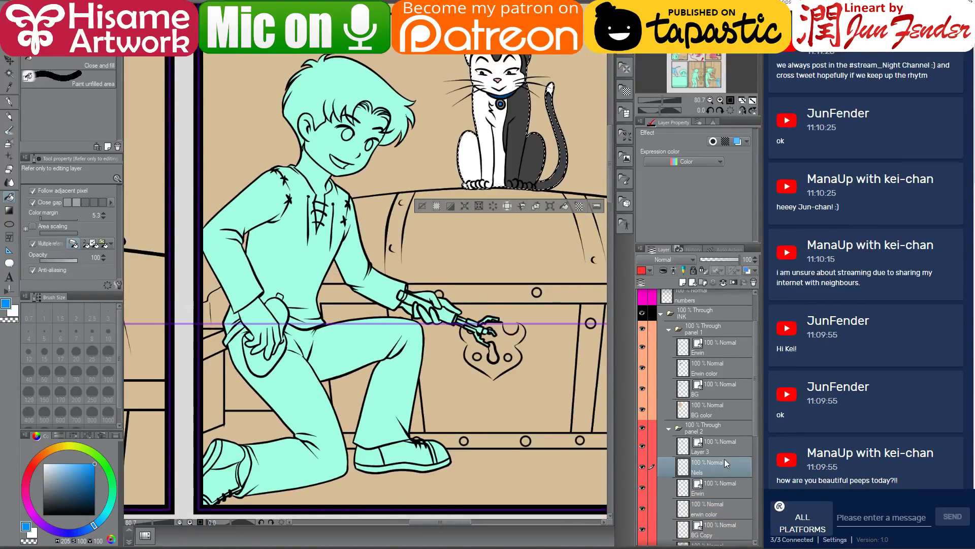
click(642, 445)
click(643, 444)
double_click(696, 451)
text(niels co)
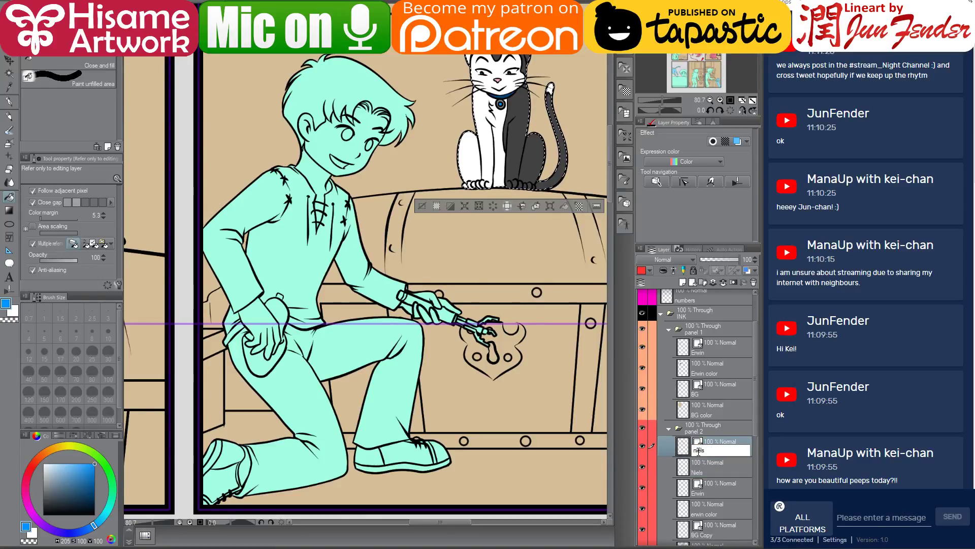
key(BackSpace)
key(BackSpace)
text(ink)
key(Return)
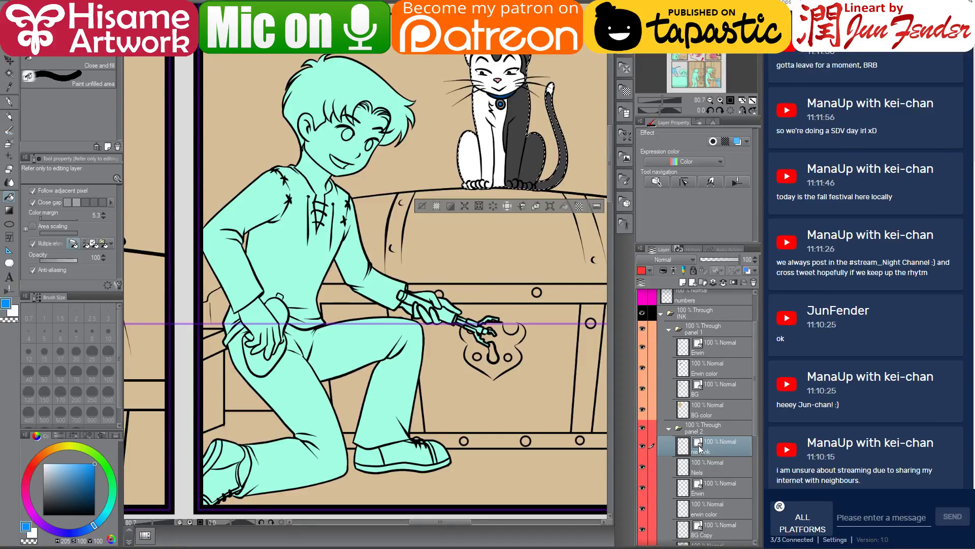
Make the Niels layer in the panel 2 folder active and load the boy's silhouette as a selection.
scroll(707, 456, down, 3)
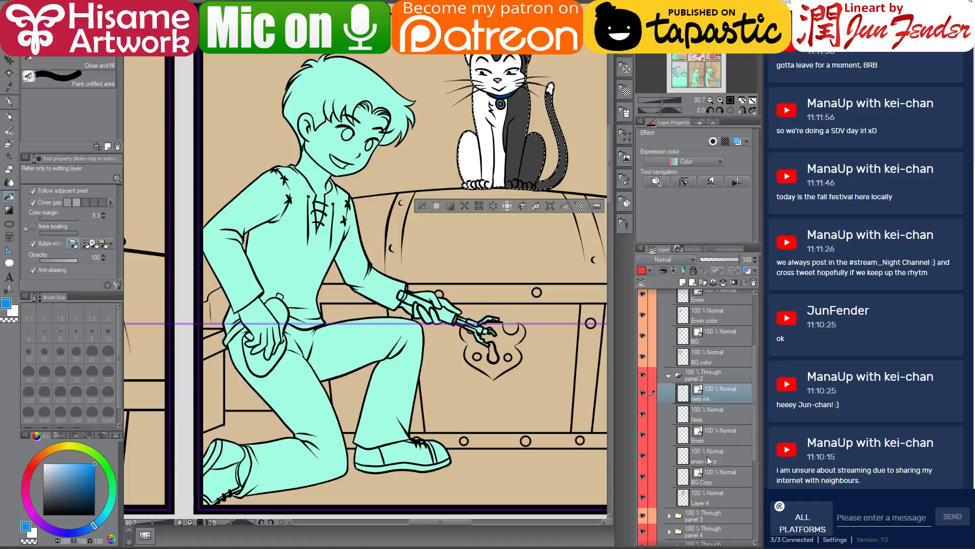
click(707, 456)
click(699, 410)
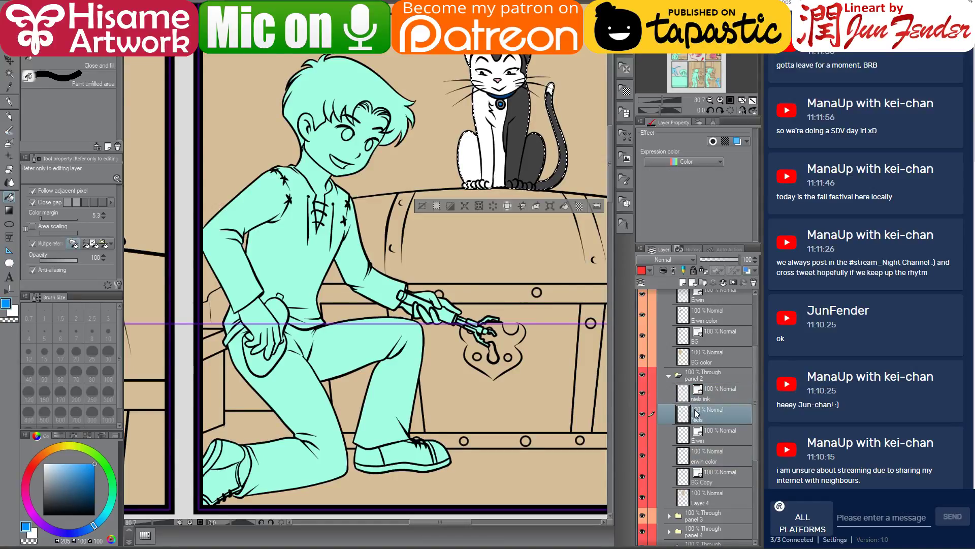
ctrl+click(685, 418)
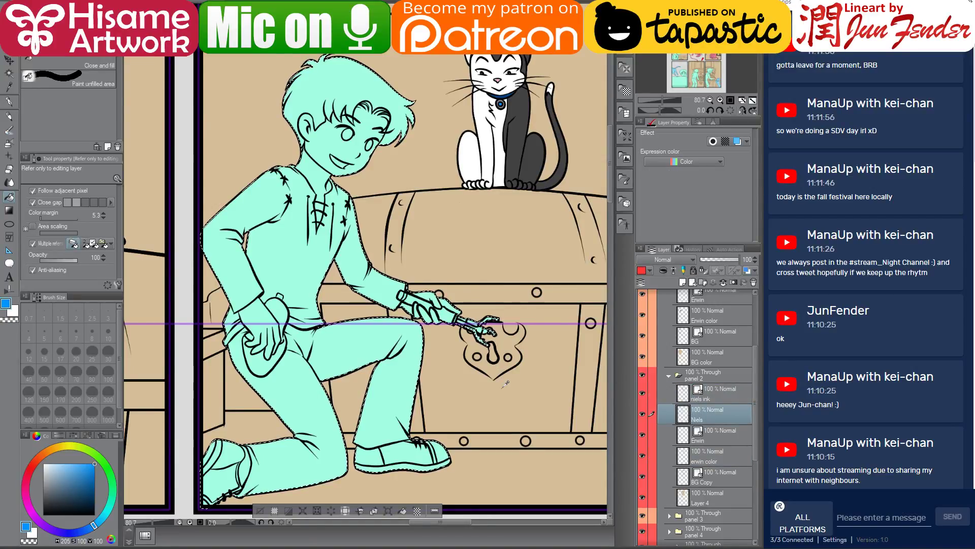
scroll(497, 386, down, 4)
click(9, 101)
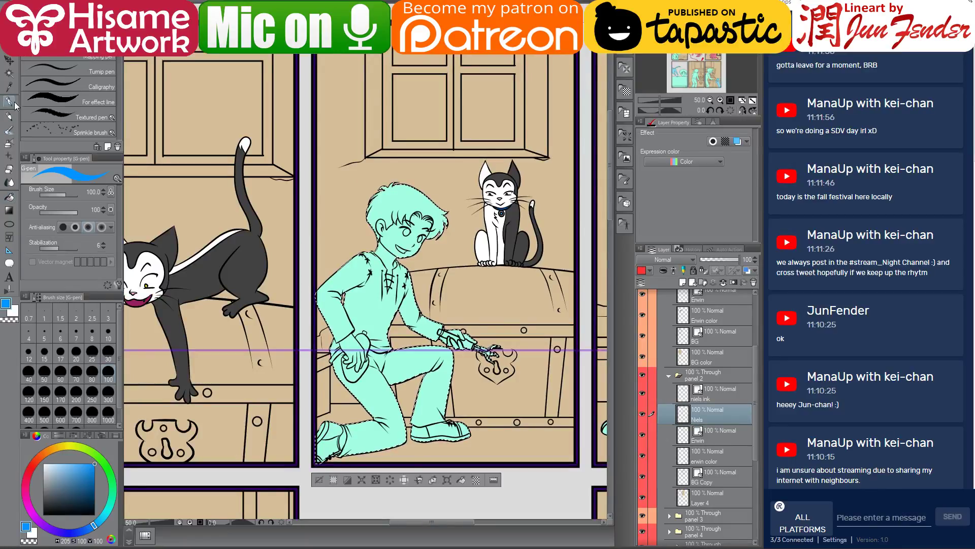
Open page_83-clip.clip from the comic's file folder as a colour reference.
click(191, 2)
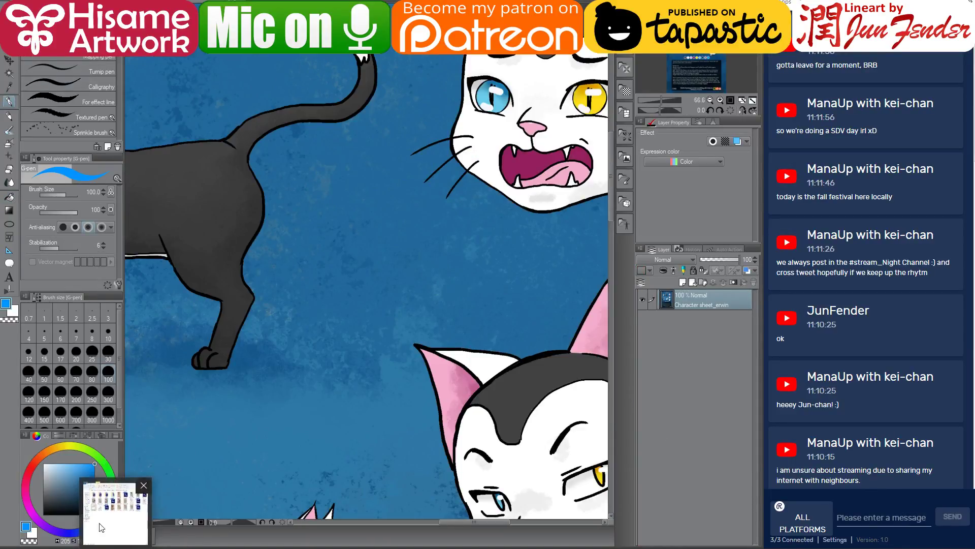
click(115, 510)
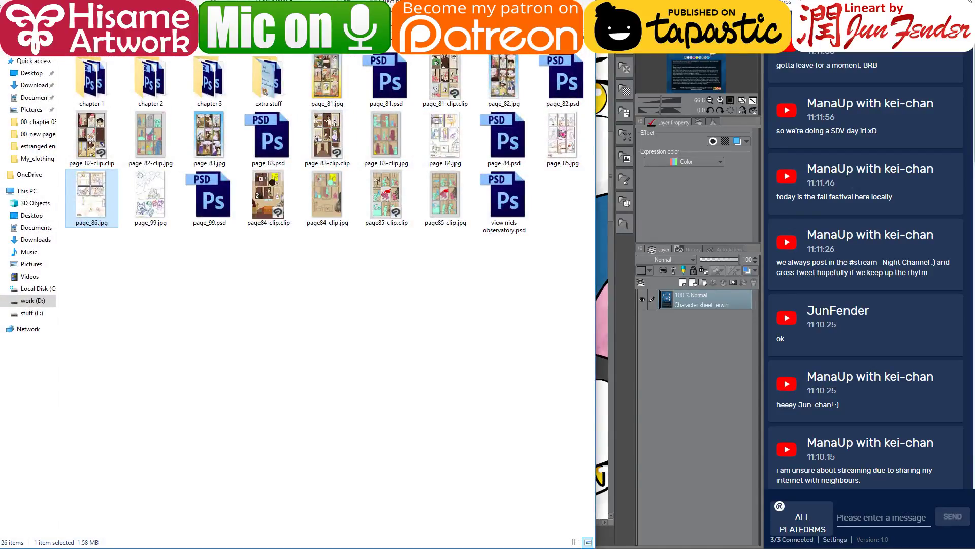
drag(253, 20, 484, 20)
click(556, 137)
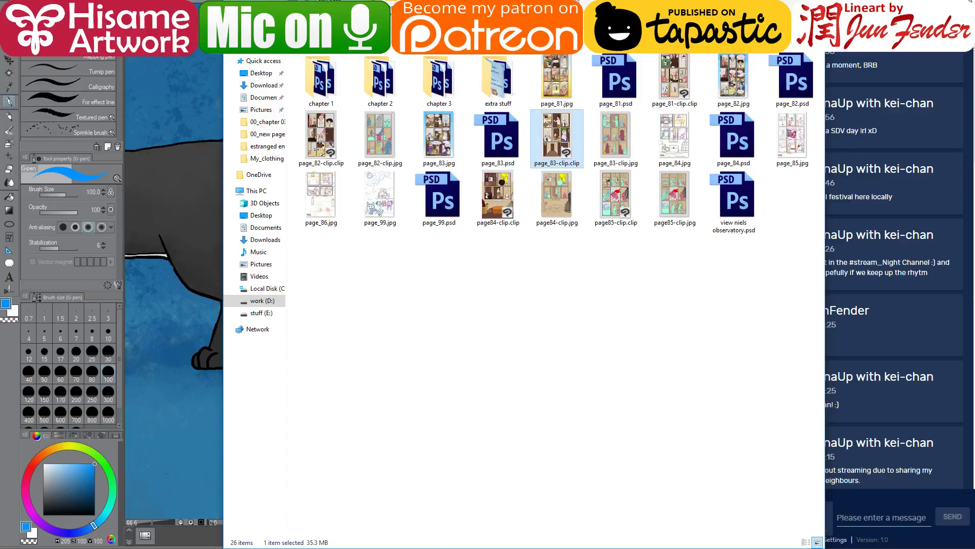
key(Return)
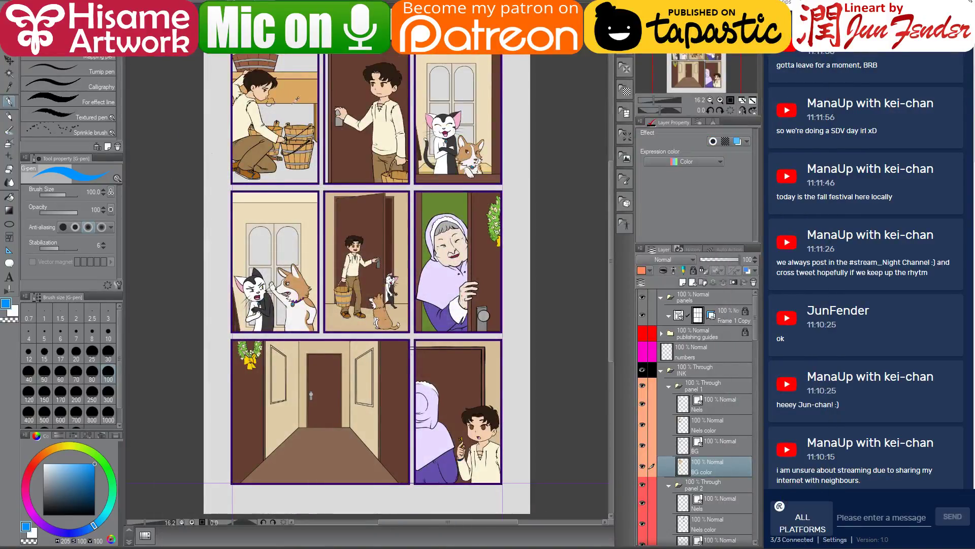
Sample the dark brown of Niels' hair on page 83 and cover the selected silhouette of the panel 2 boy with it.
scroll(411, 64, up, 5)
alt+click(449, 90)
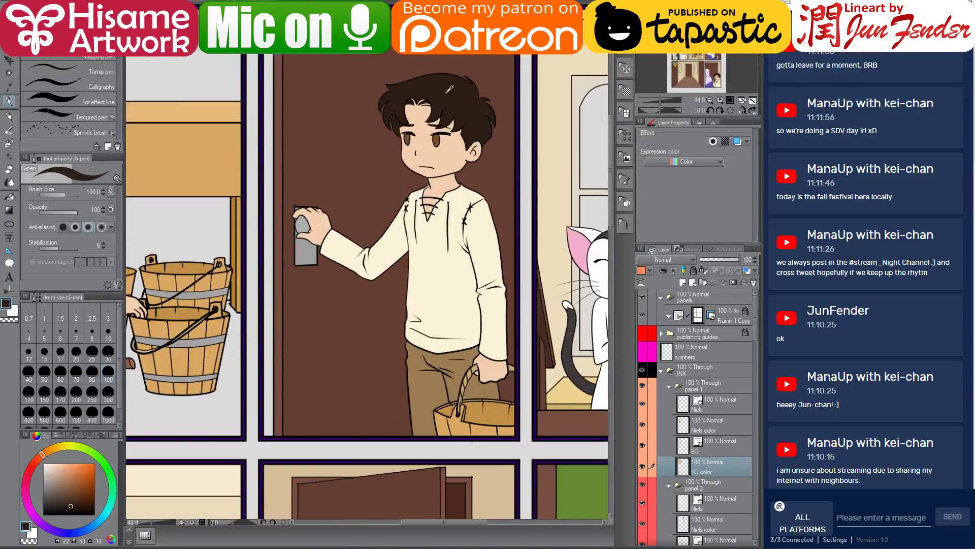
key(ctrl+Tab)
key(bracketright)
key(bracketright)
key(bracketright)
key(bracketright)
key(bracketright)
key(bracketright)
key(bracketright)
key(bracketright)
key(bracketright)
key(bracketright)
mouse_move(452, 216)
mouse_down()
mouse_move(344, 358)
mouse_move(437, 365)
mouse_up()
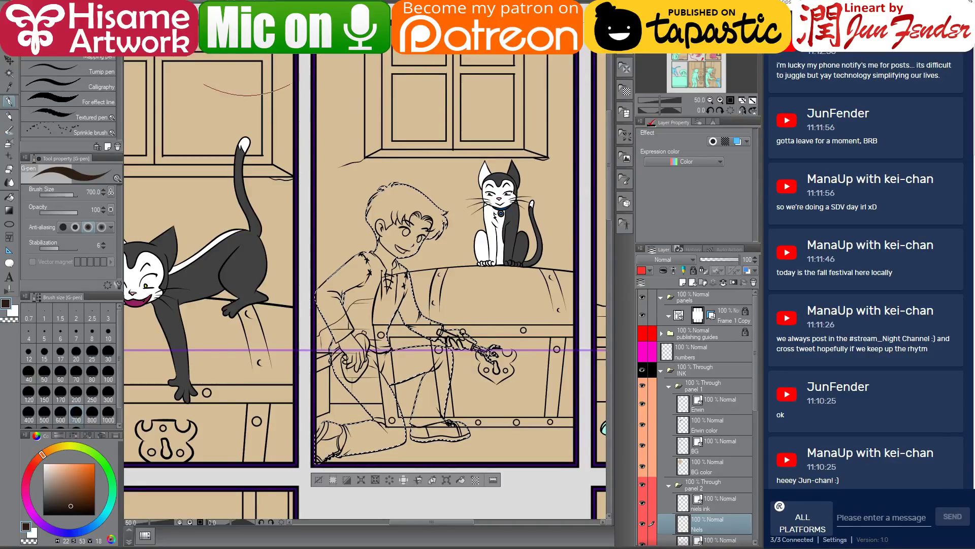
key(alt+BackSpace)
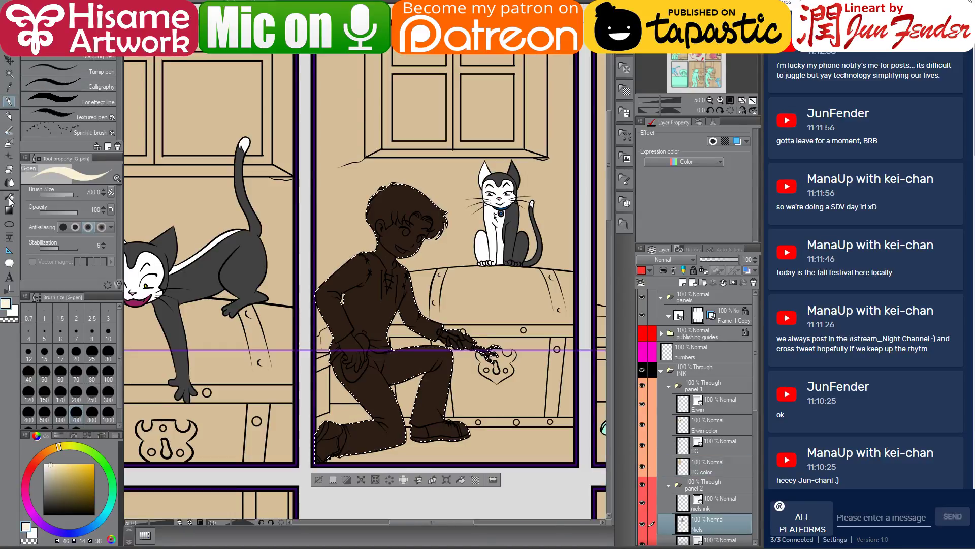
Fill the panel 2 boy's shirt with cream and his face with a light skin tone.
click(9, 197)
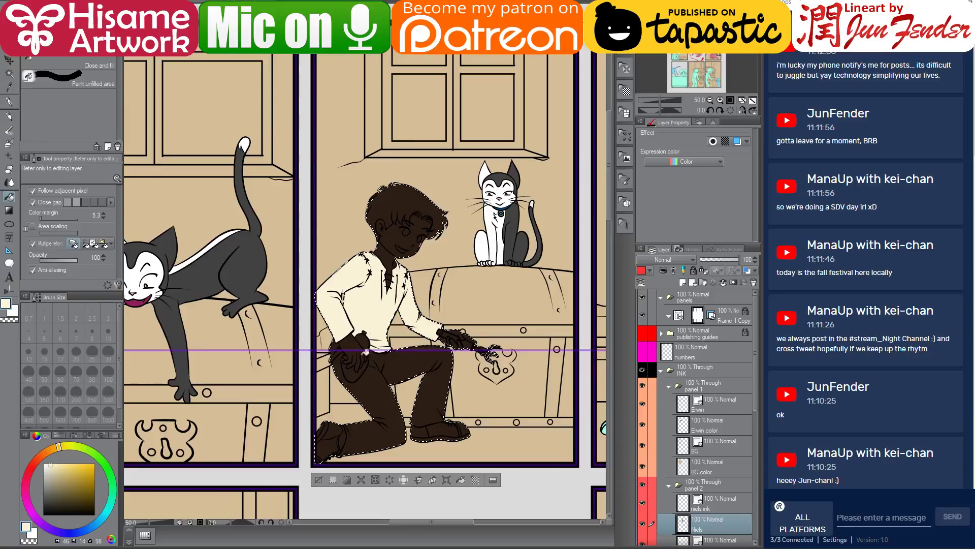
scroll(365, 351, up, 1)
drag(383, 291, 382, 230)
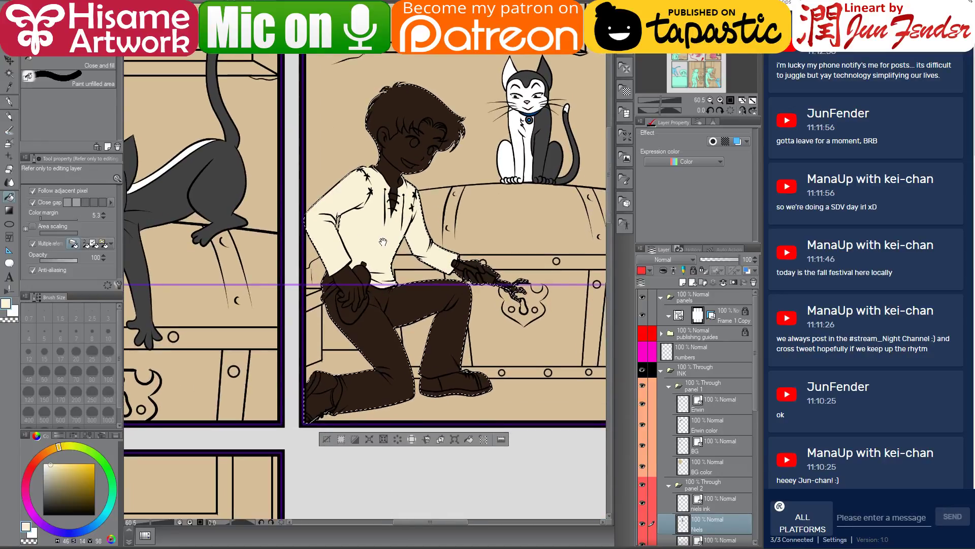
scroll(383, 273, up, 2)
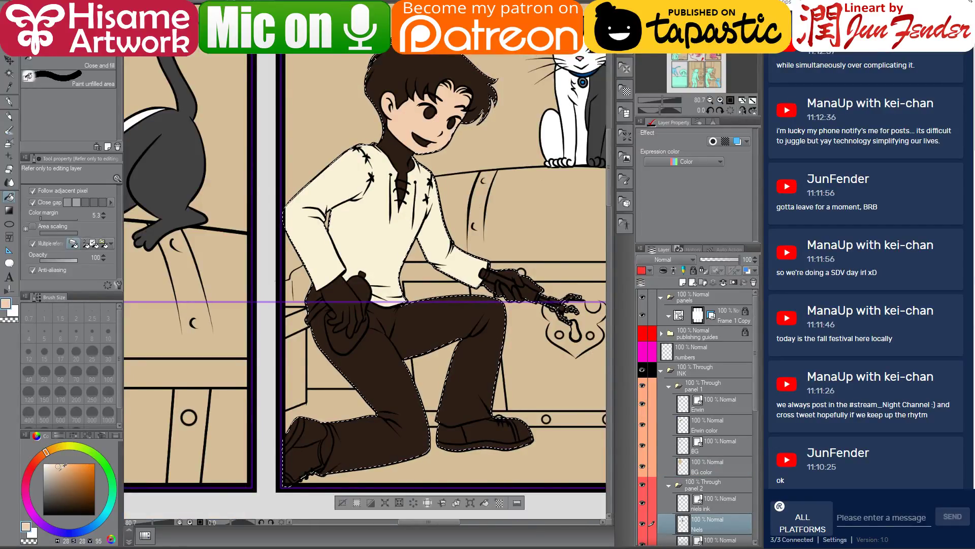
Fill the boy's neck with a slightly darker skin tone and both hands with the light skin tone.
click(60, 468)
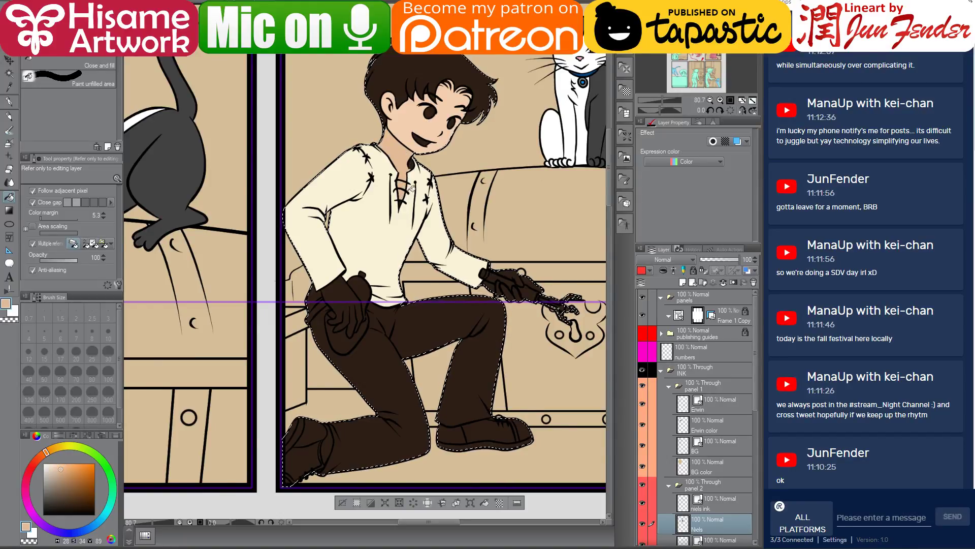
key(ctrl+z)
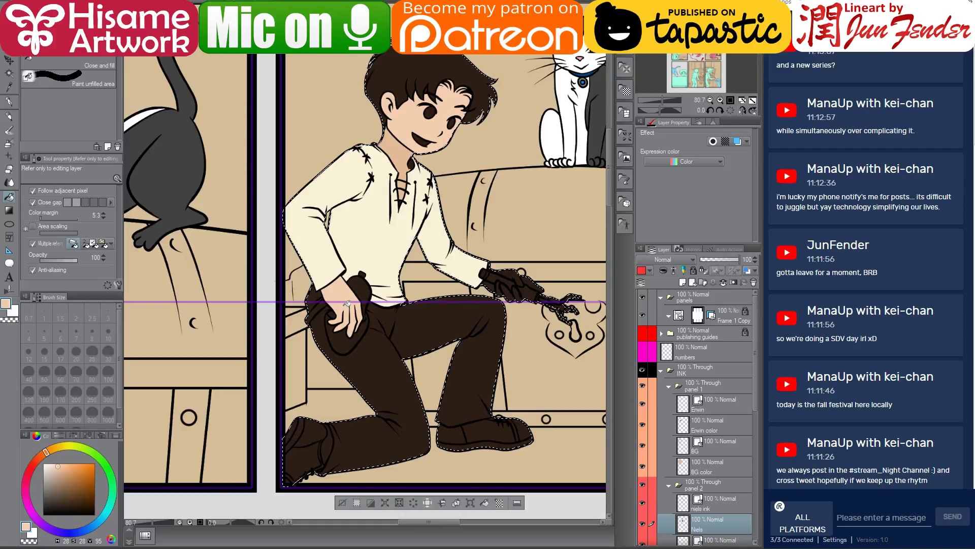
scroll(512, 276, up, 4)
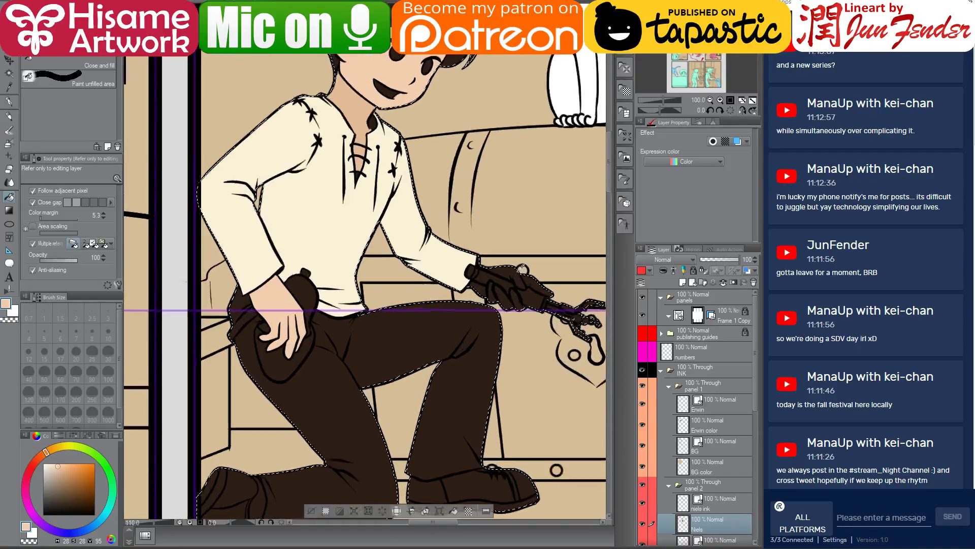
click(507, 271)
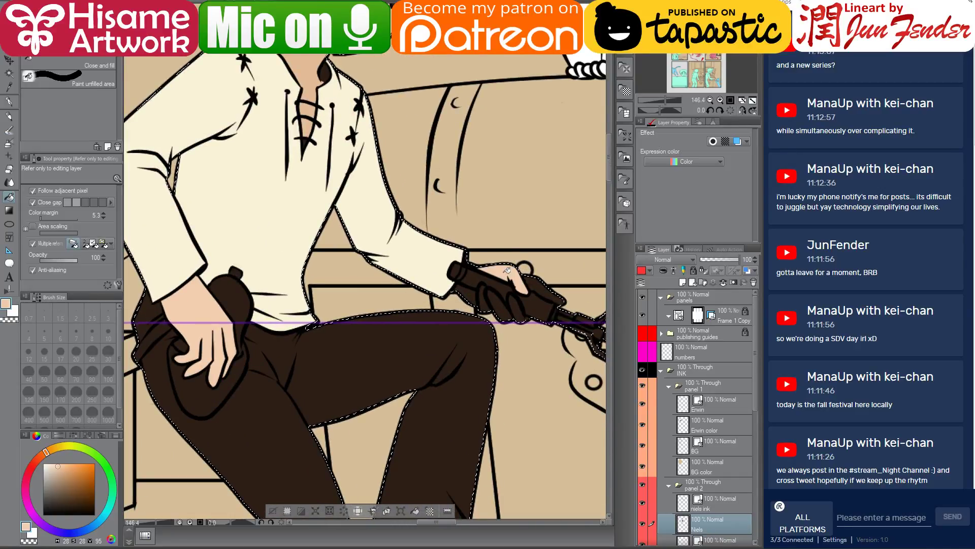
click(511, 308)
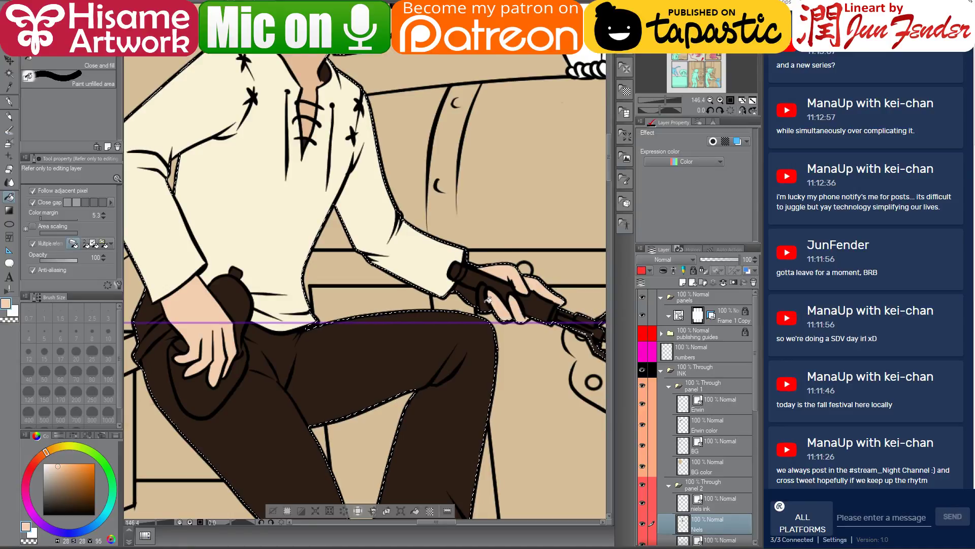
Fill the inside of the boy's collar with a slightly darker cream and try a near-white fill in his mouth.
drag(333, 146, 384, 322)
alt+click(360, 301)
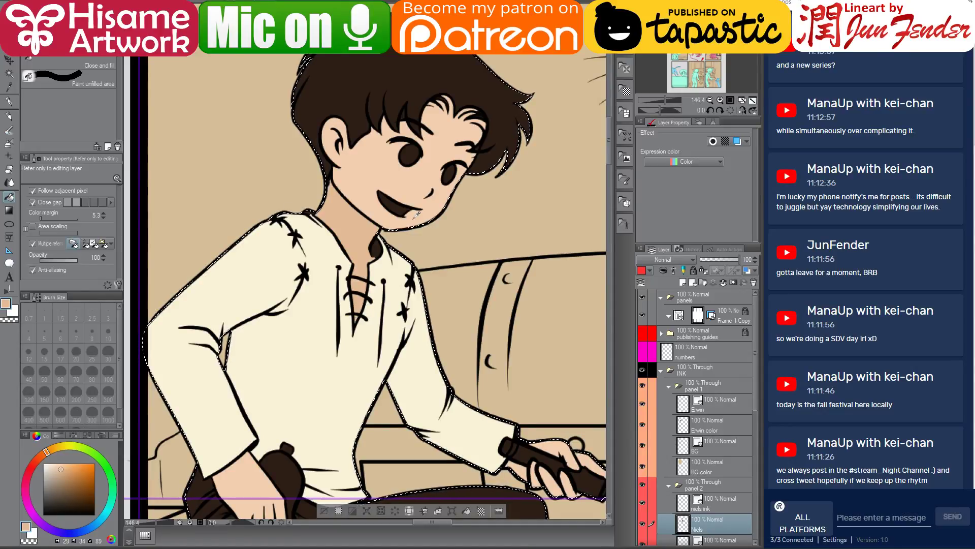
alt+click(159, 453)
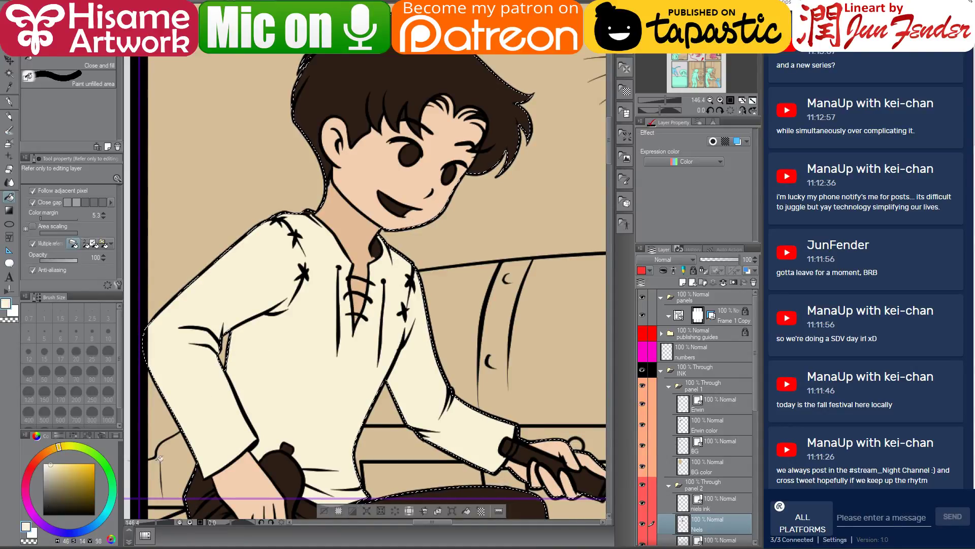
drag(50, 464, 53, 469)
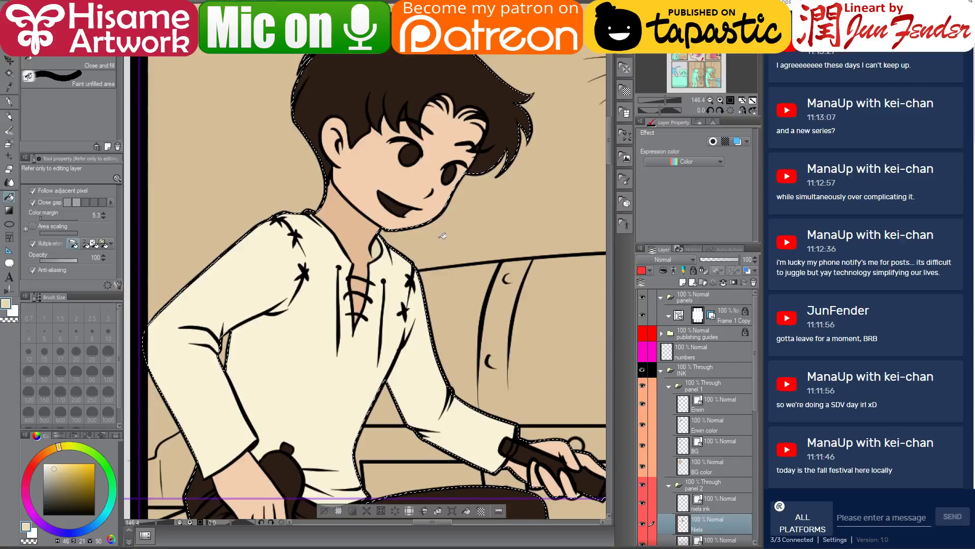
click(43, 464)
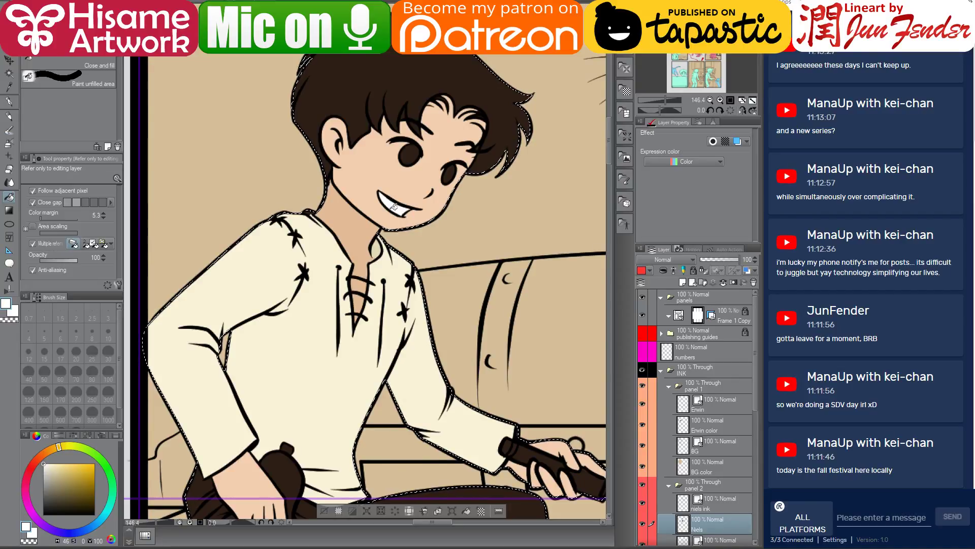
Sample the magenta of the laughing cat's mouth on page 83 and fill the panel 2 boy's mouth with it.
scroll(364, 285, down, 4)
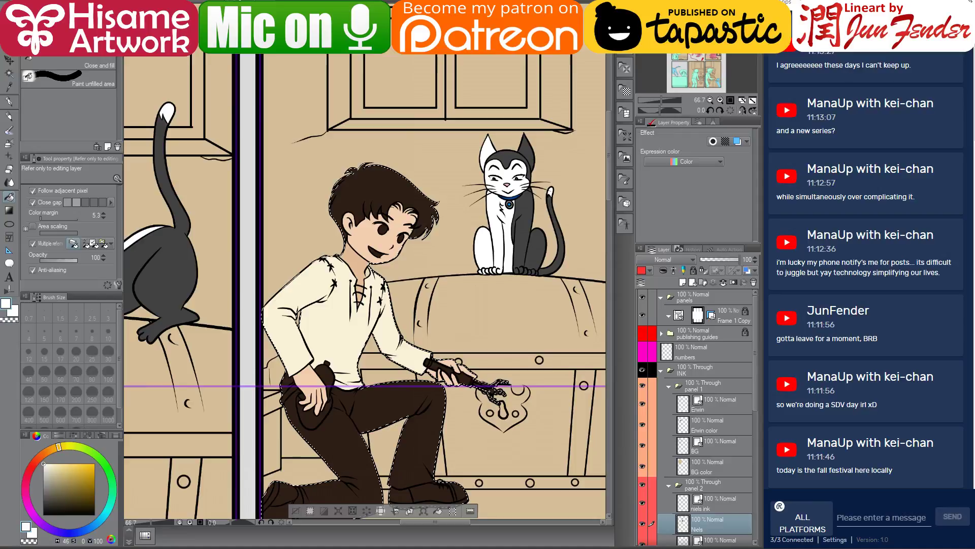
key(ctrl+Tab)
drag(492, 303, 304, 186)
alt+click(451, 166)
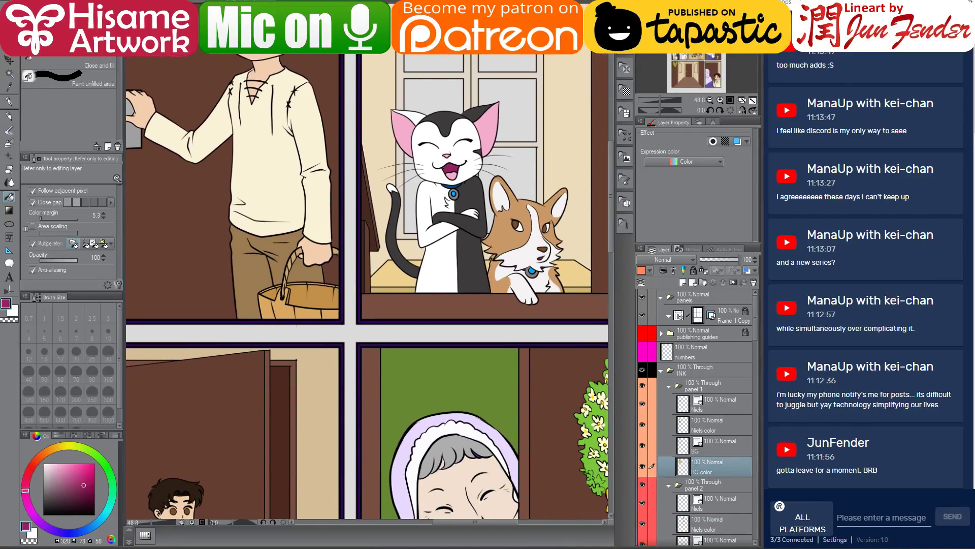
key(ctrl+Tab)
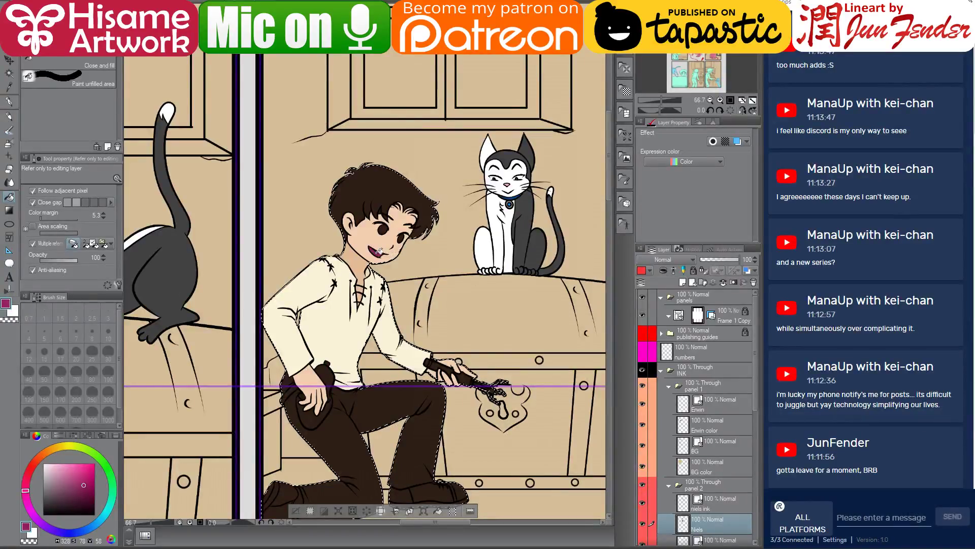
Paint the hair strands over the boy's forehead dark brown with the G-pen at size 30, sampling the colour from his hair.
scroll(376, 206, up, 4)
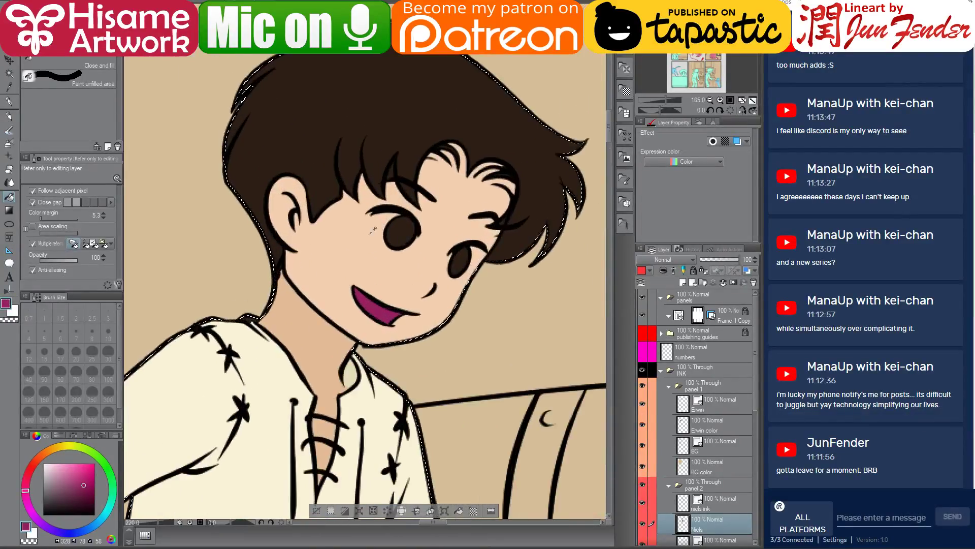
alt+click(370, 257)
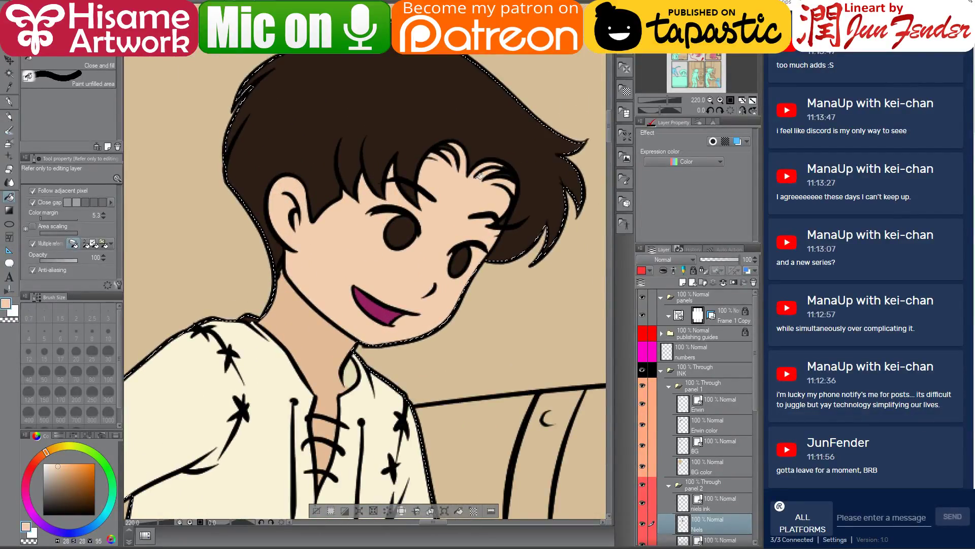
drag(461, 179, 432, 209)
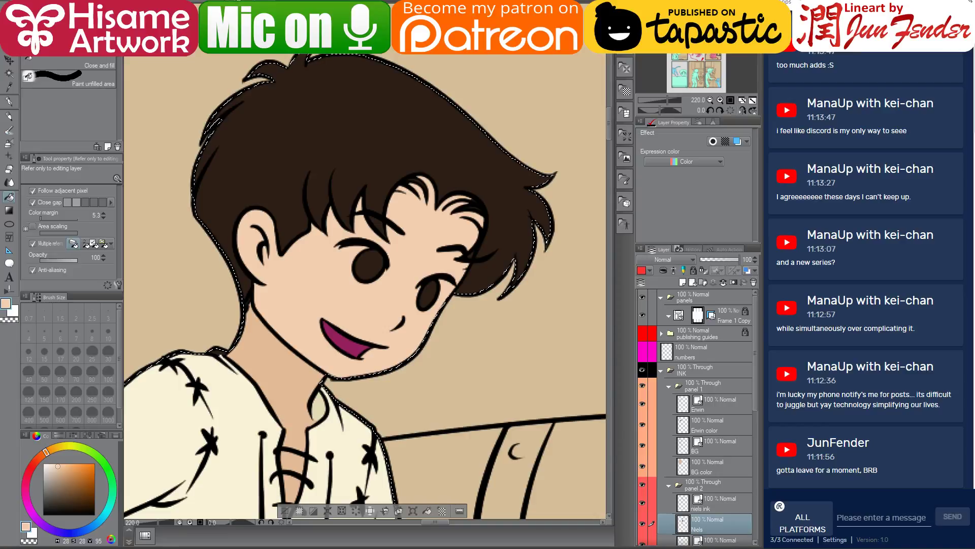
click(8, 102)
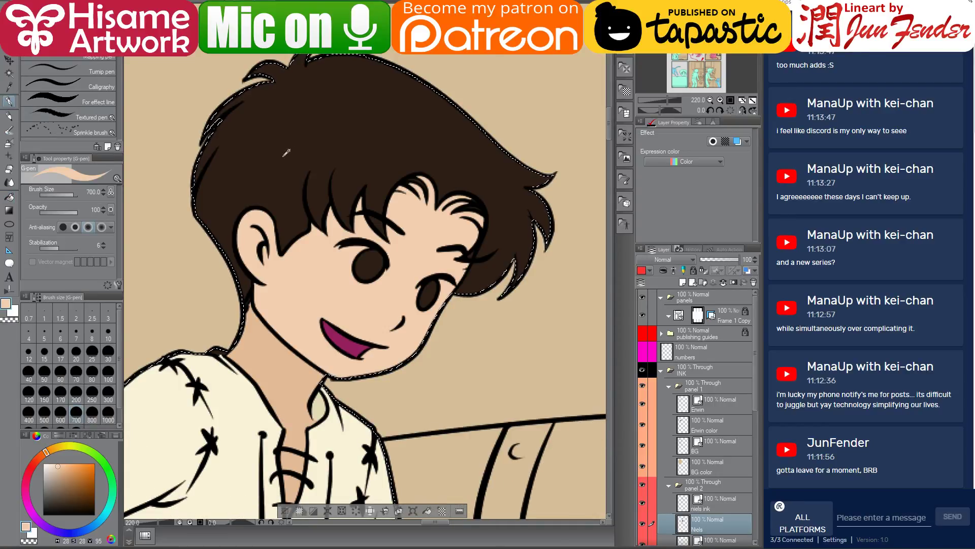
alt+click(391, 168)
key(bracketleft)
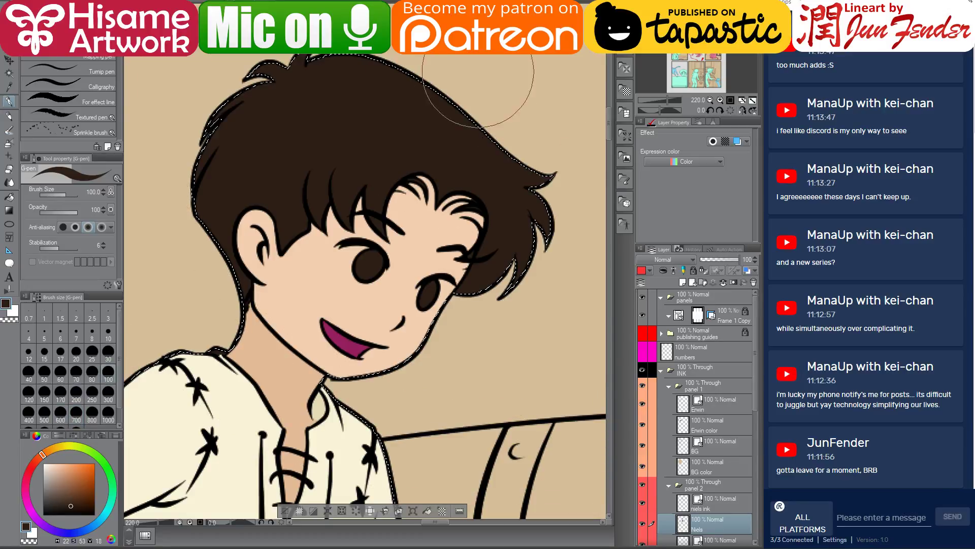
key(bracketleft)
key(bracketleft)
key(bracketleft)
key(bracketleft)
key(bracketleft)
key(bracketleft)
key(bracketleft)
key(bracketleft)
key(bracketleft)
key(bracketleft)
key(bracketleft)
key(bracketleft)
key(bracketleft)
key(bracketleft)
key(bracketleft)
mouse_move(421, 181)
mouse_down()
mouse_move(469, 209)
mouse_move(484, 231)
mouse_up()
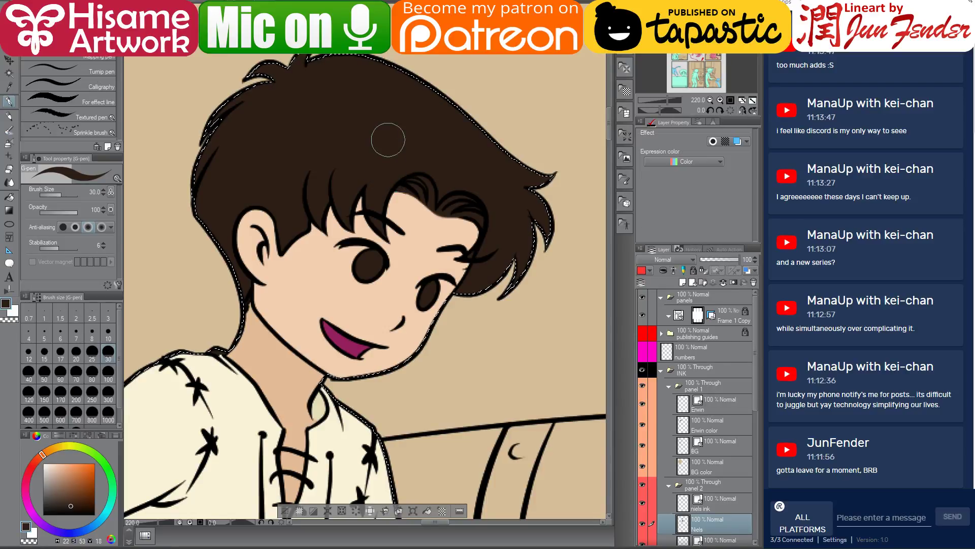
Sample the brown of the boy's eyes on page 83 and fill the panel 2 boy's eyes with it.
key(ctrl+Tab)
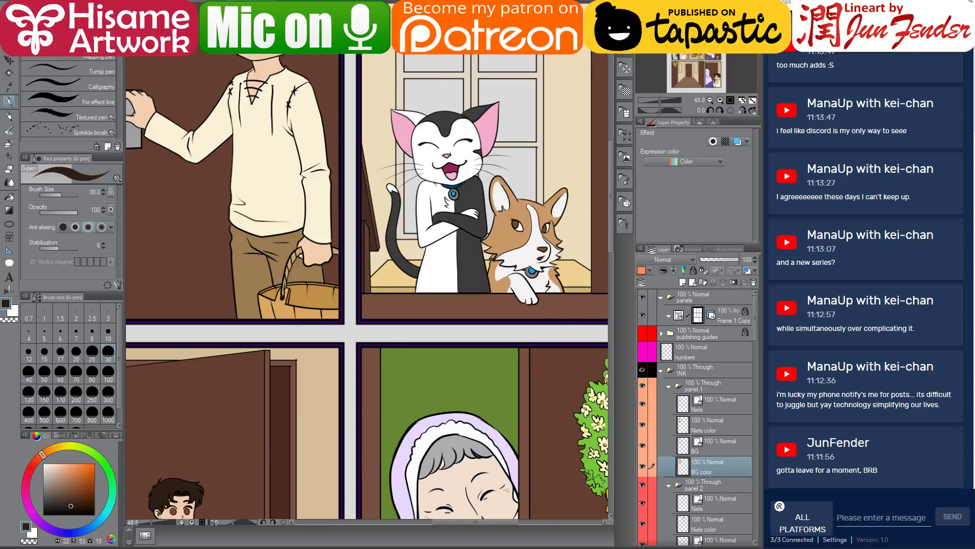
key(ctrl+Tab)
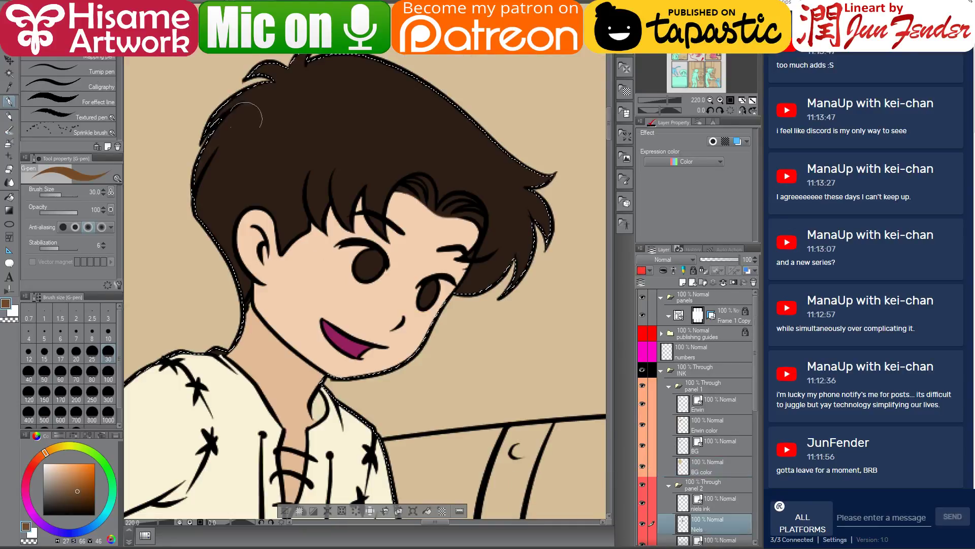
click(7, 198)
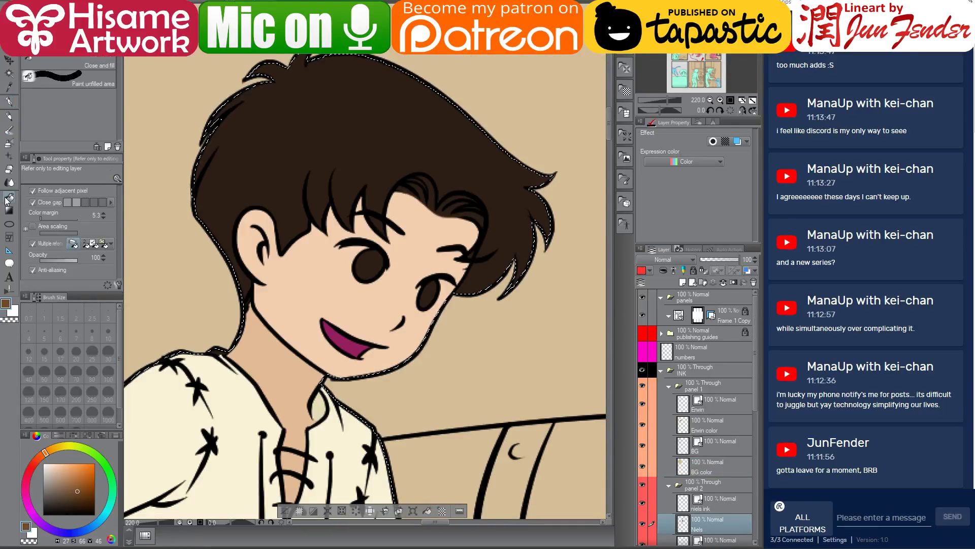
click(369, 274)
scroll(431, 291, down, 5)
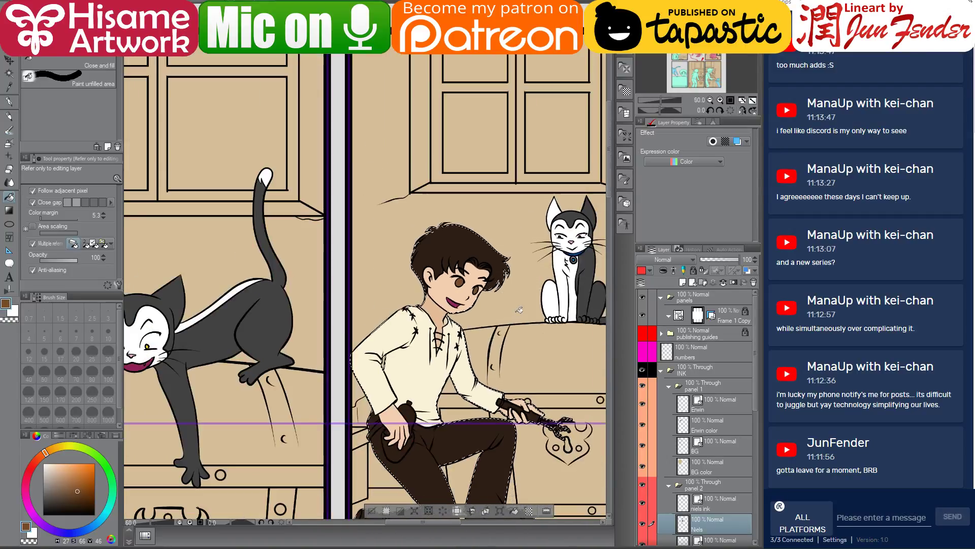
Sample the tan-brown of the boy's trousers on page 83 and fill the panel 2 boy's trousers with it.
drag(518, 310, 477, 226)
scroll(471, 338, up, 3)
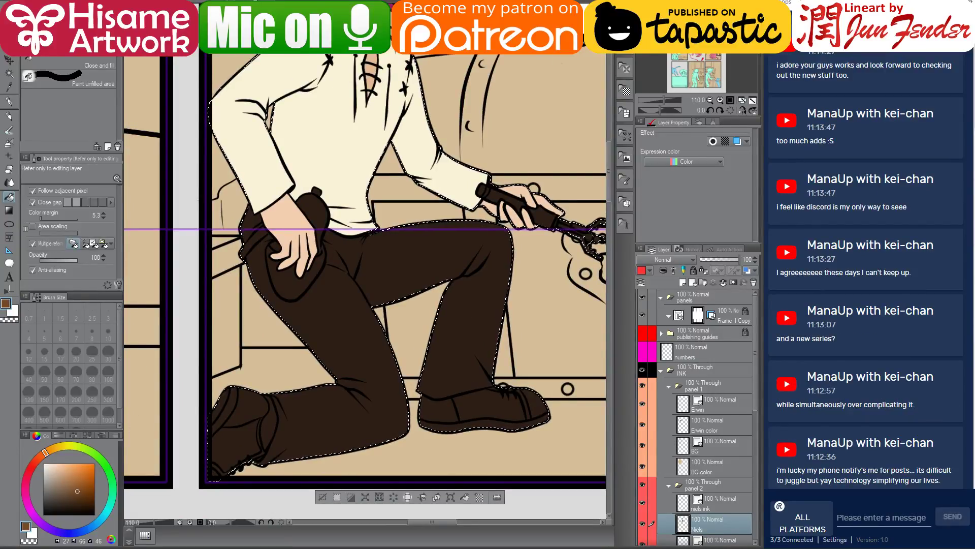
click(278, 4)
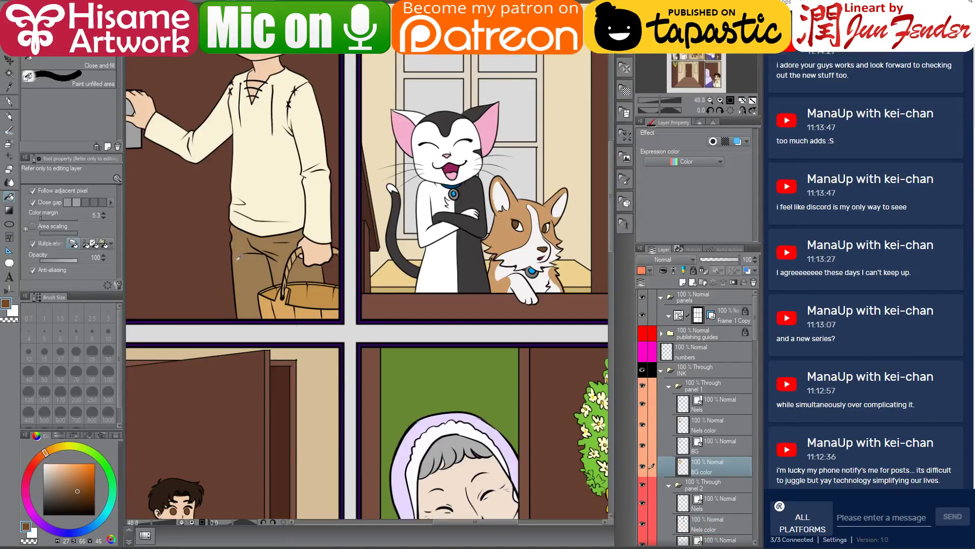
alt+click(304, 247)
key(ctrl+Tab)
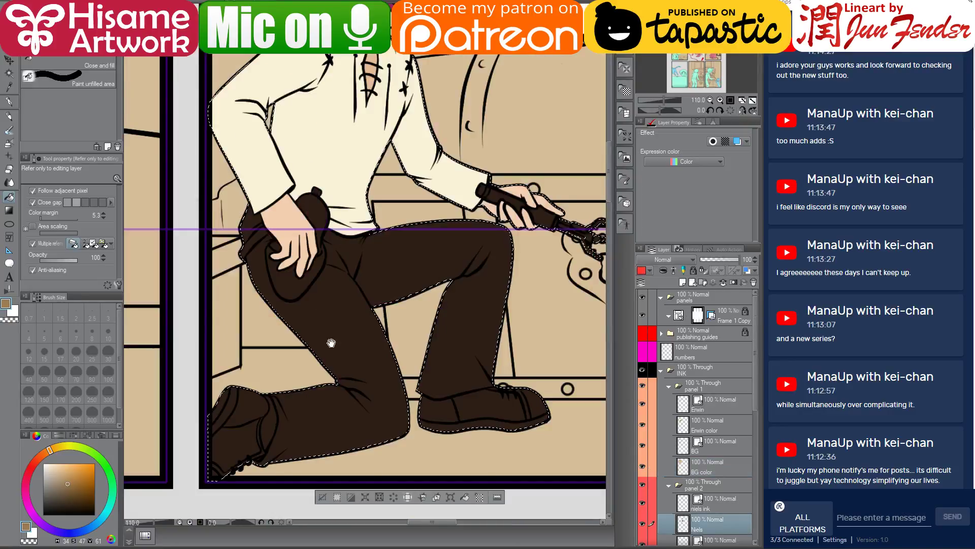
click(313, 279)
click(310, 216)
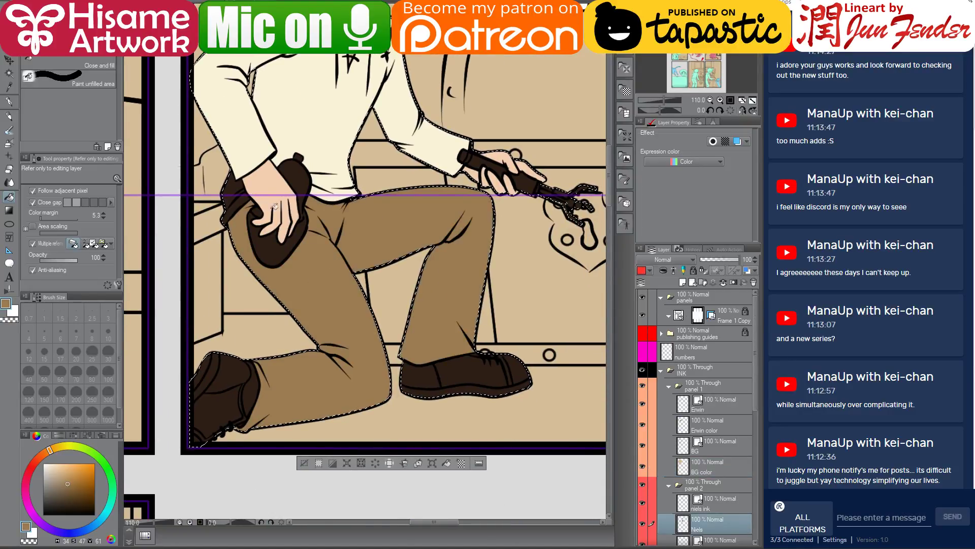
Sample the cream of the boy's shirt and fill the leftover shirt hem beside his hip with it.
alt+click(292, 134)
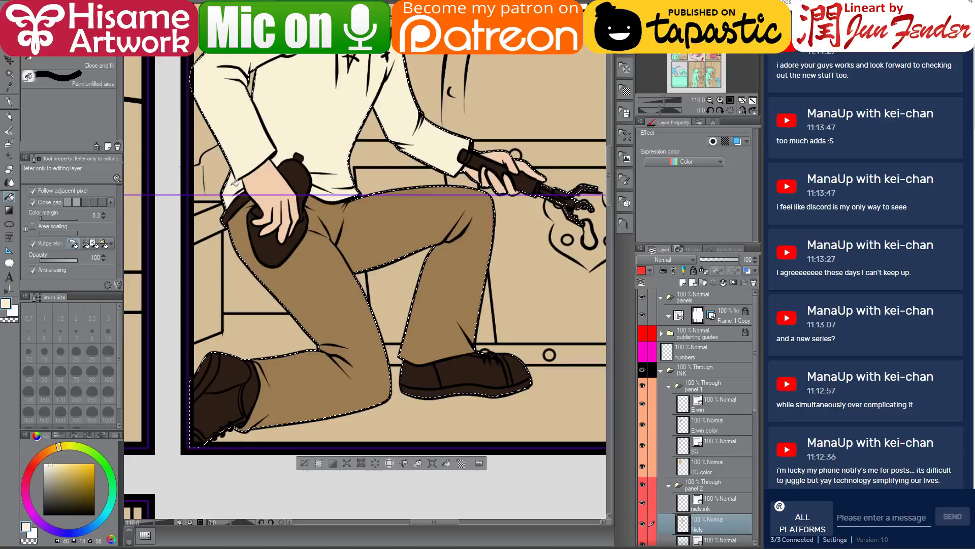
mouse_move(423, 195)
mouse_down()
mouse_move(442, 254)
mouse_move(447, 460)
mouse_move(400, 303)
mouse_move(417, 274)
mouse_up()
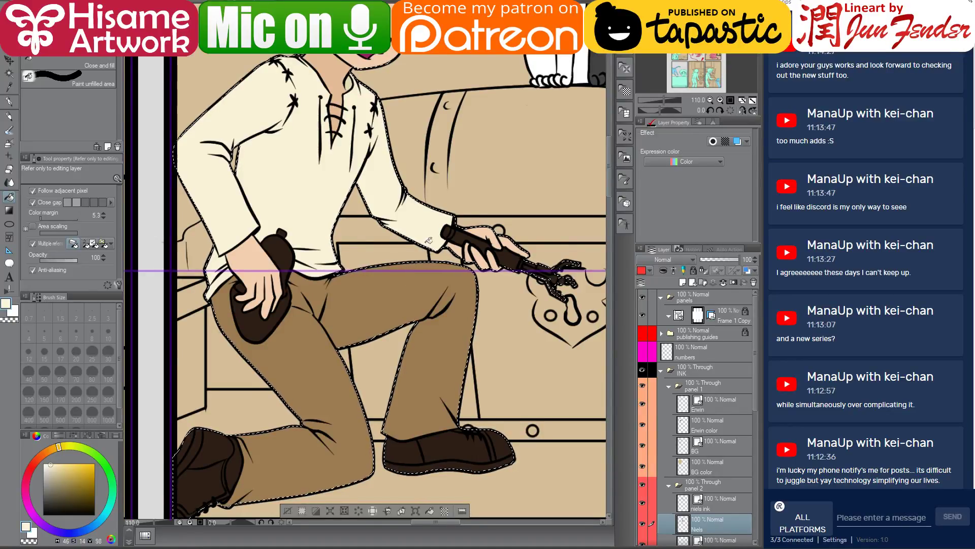
drag(428, 241, 404, 211)
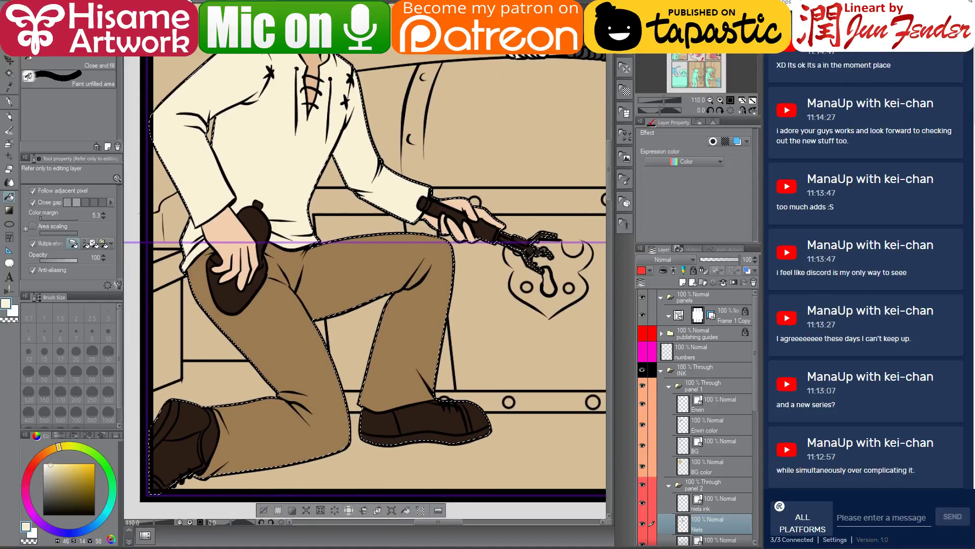
Sample the orange-brown of the boy's shoes in the doorway panel of page 83 and fill both panel 2 shoes with it.
key(ctrl+Tab)
key(ctrl+Tab)
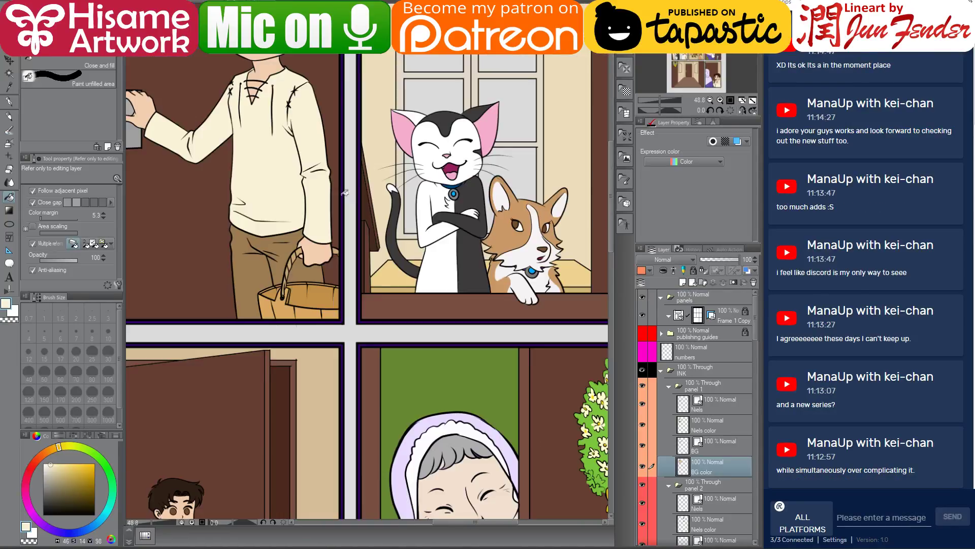
scroll(460, 323, up, 3)
scroll(460, 324, down, 1)
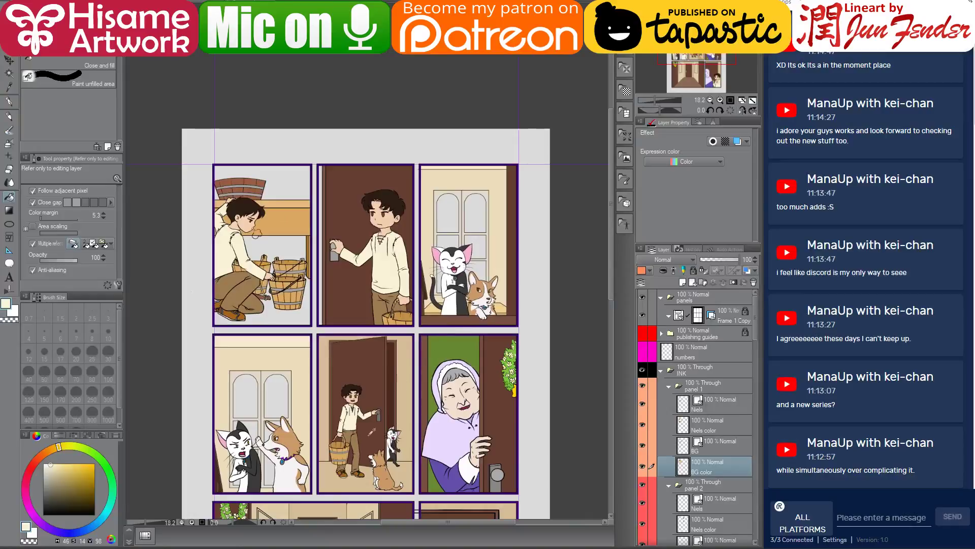
scroll(347, 474, up, 4)
scroll(346, 474, up, 5)
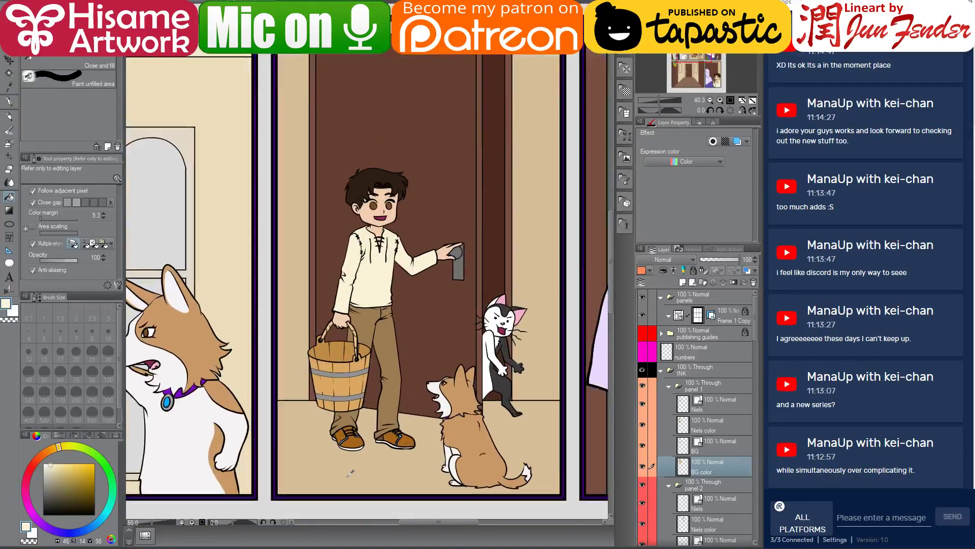
alt+click(343, 427)
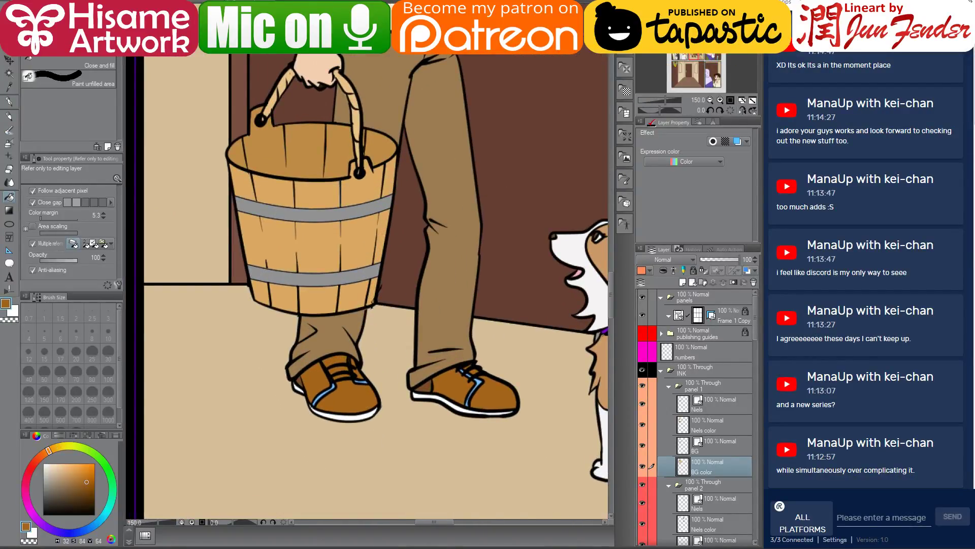
key(ctrl+Tab)
click(417, 418)
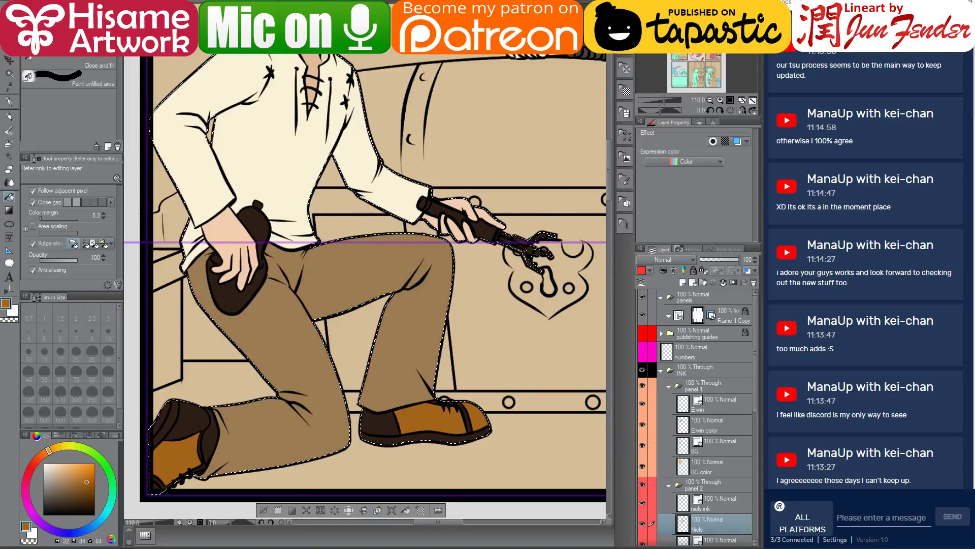
Fill the shoe soles and the rear shoe's ankle area with white, and the remaining rear shoe gaps with the shoe's orange-brown.
key(d)
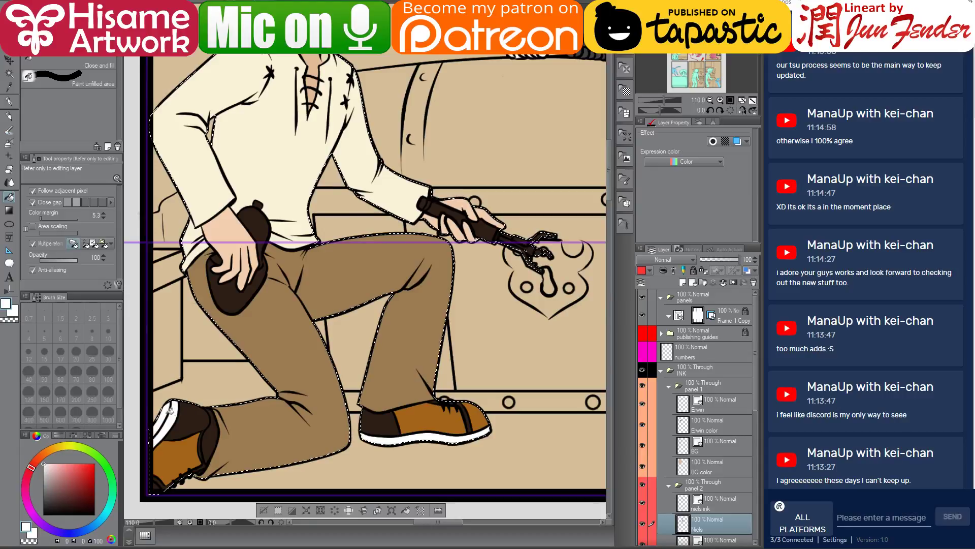
alt+click(172, 459)
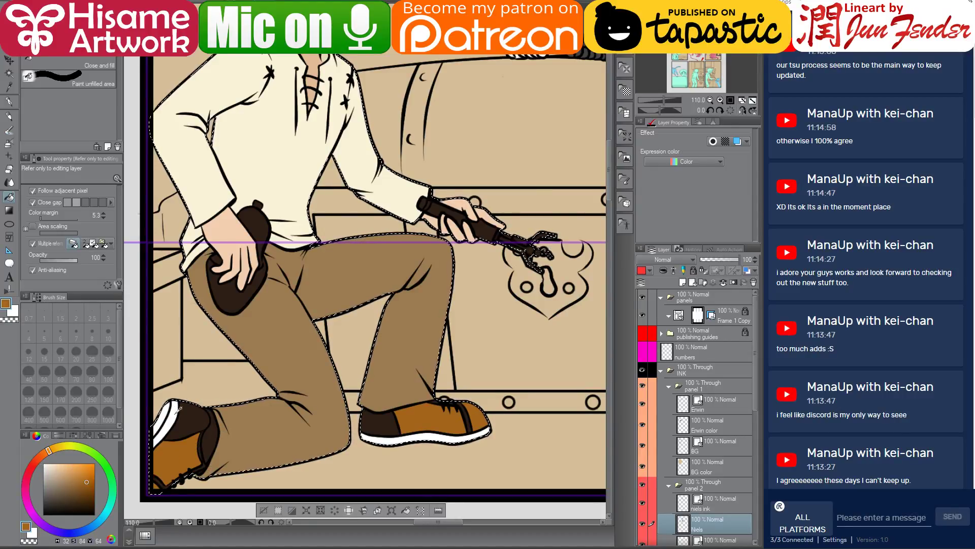
key(d)
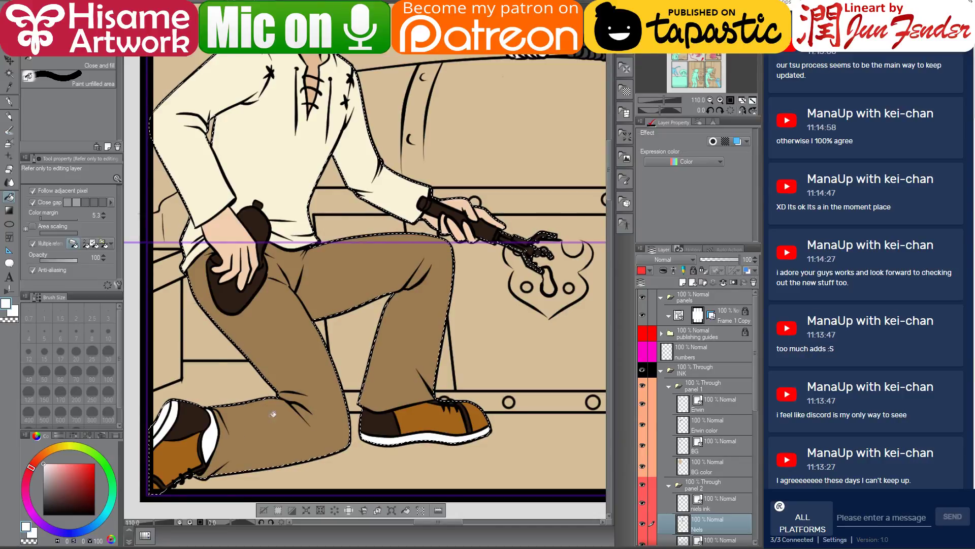
Sample the brown of the boy's eyes and fill the heel sections of both shoes and the pouch at his hip.
scroll(340, 109, up, 5)
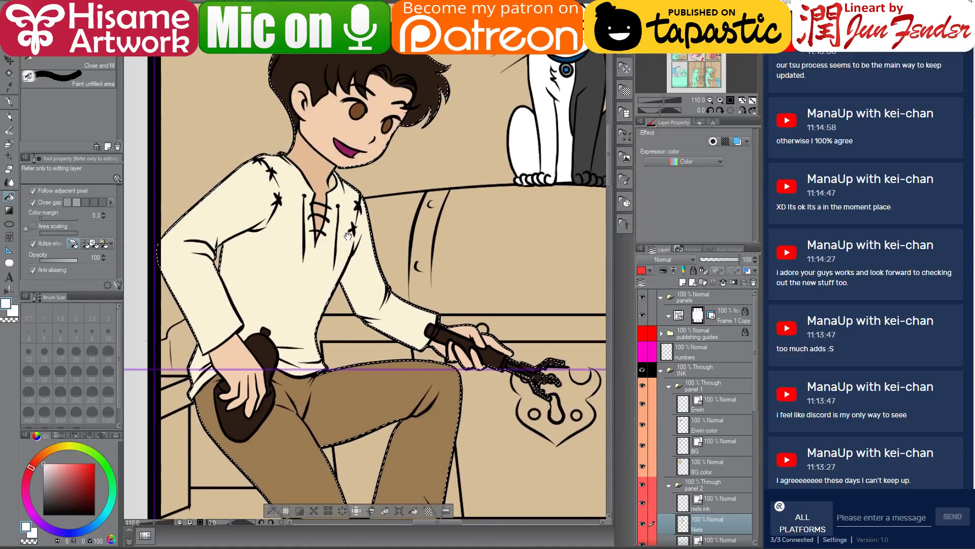
alt+click(350, 159)
scroll(350, 159, down, 5)
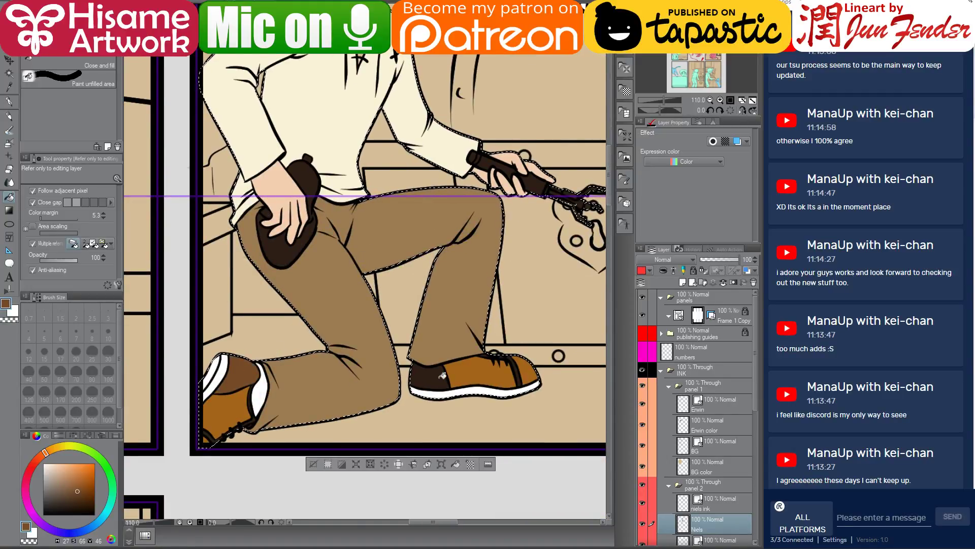
scroll(285, 310, up, 2)
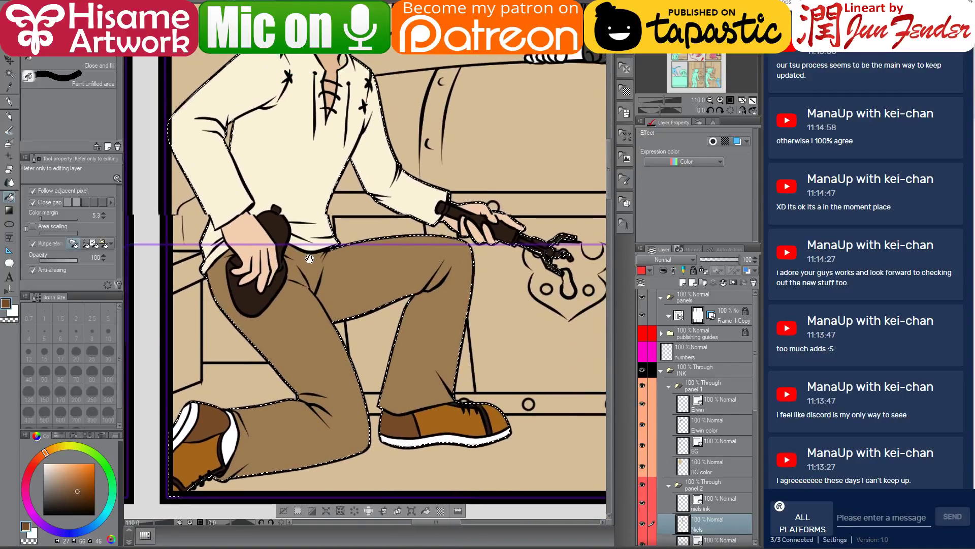
drag(251, 300, 238, 268)
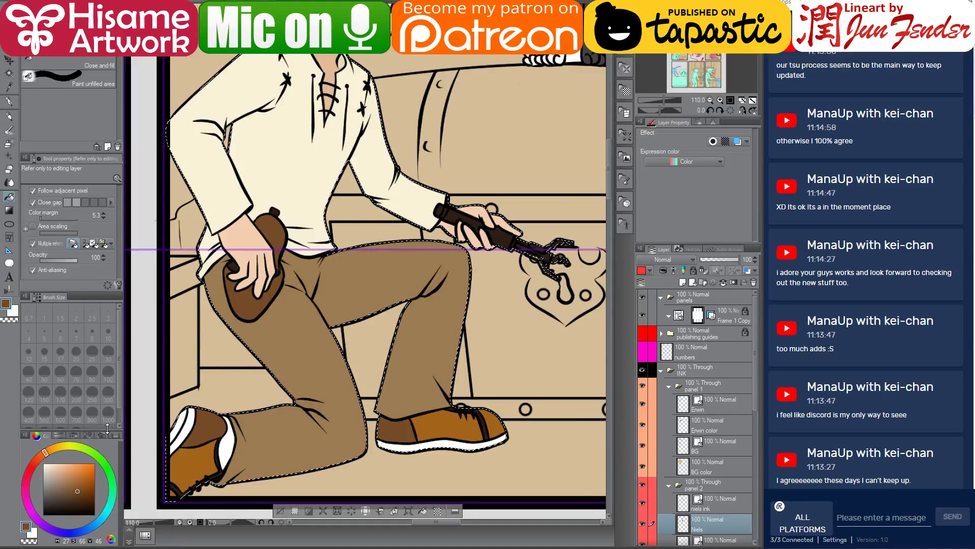
Choose a light blue (H 212, S 43, V 100) and fill the stripe and trim of the front shoe with it.
drag(98, 533, 90, 526)
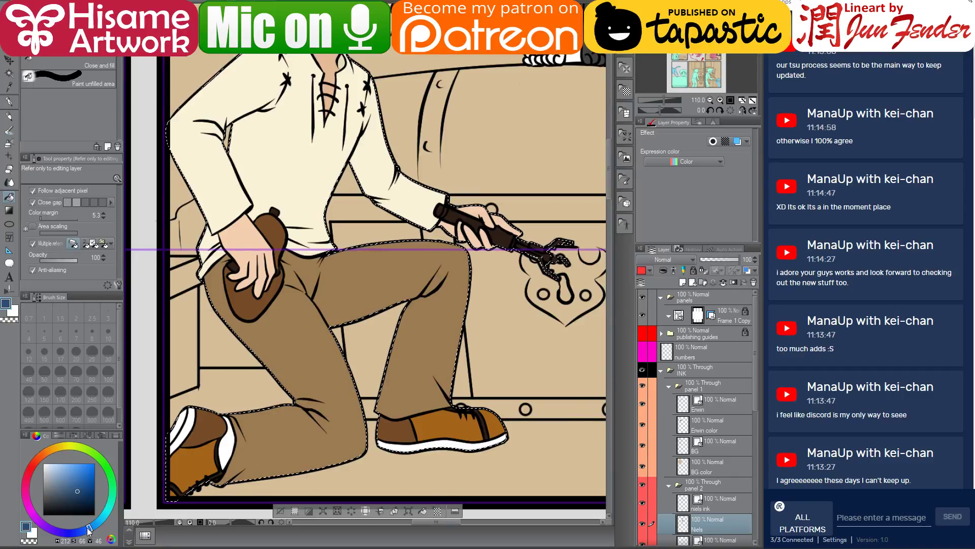
click(68, 460)
drag(69, 460, 65, 463)
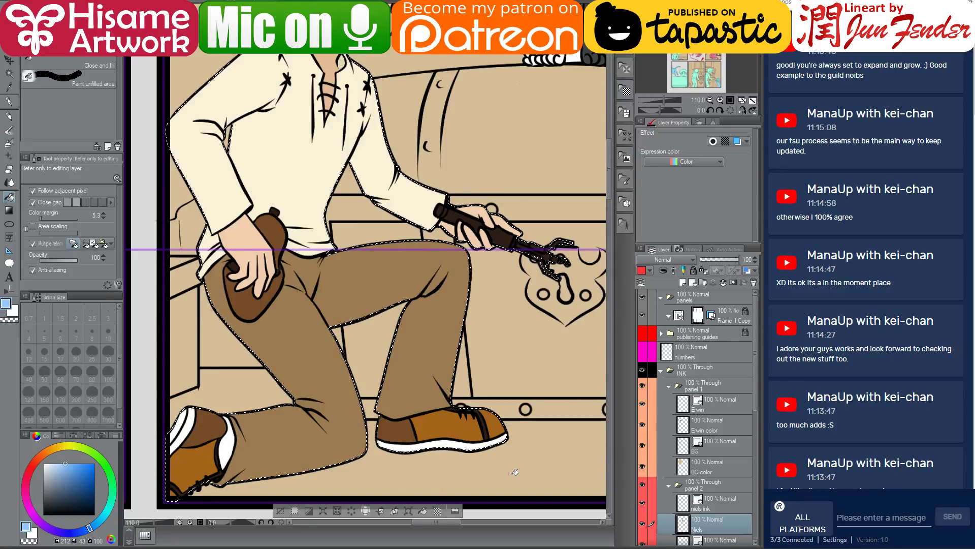
scroll(515, 470, up, 3)
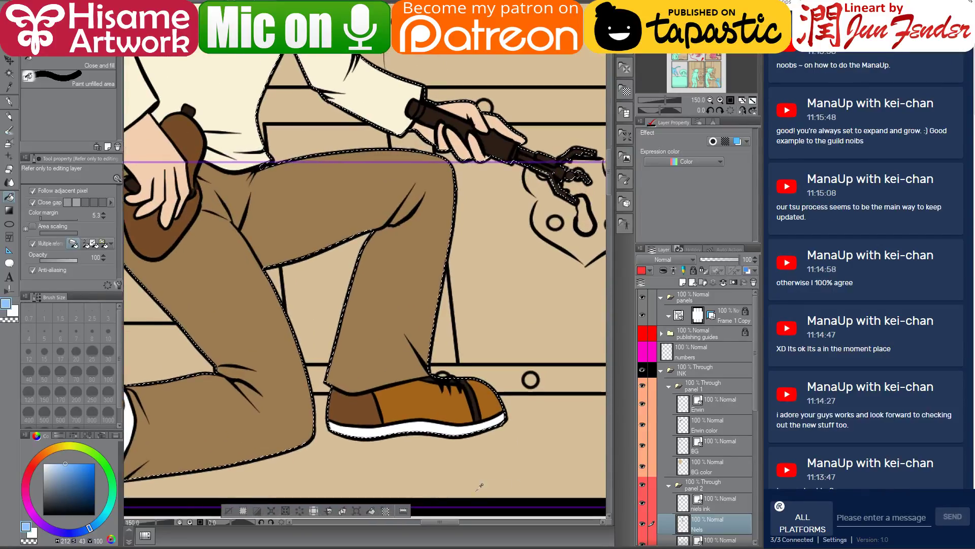
click(475, 382)
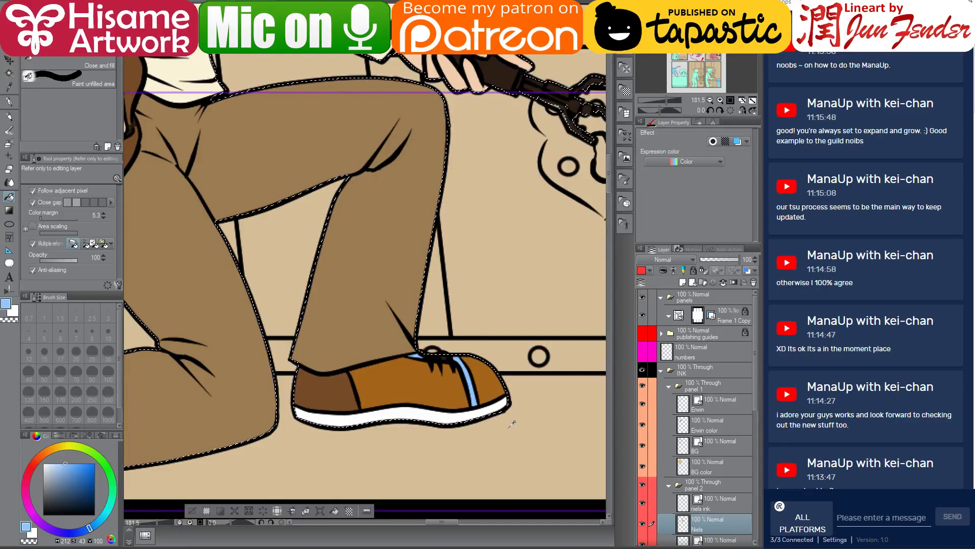
Fill the trim stripes of the rear shoe with the same light blue.
scroll(512, 423, down, 2)
scroll(512, 423, down, 3)
scroll(376, 431, up, 4)
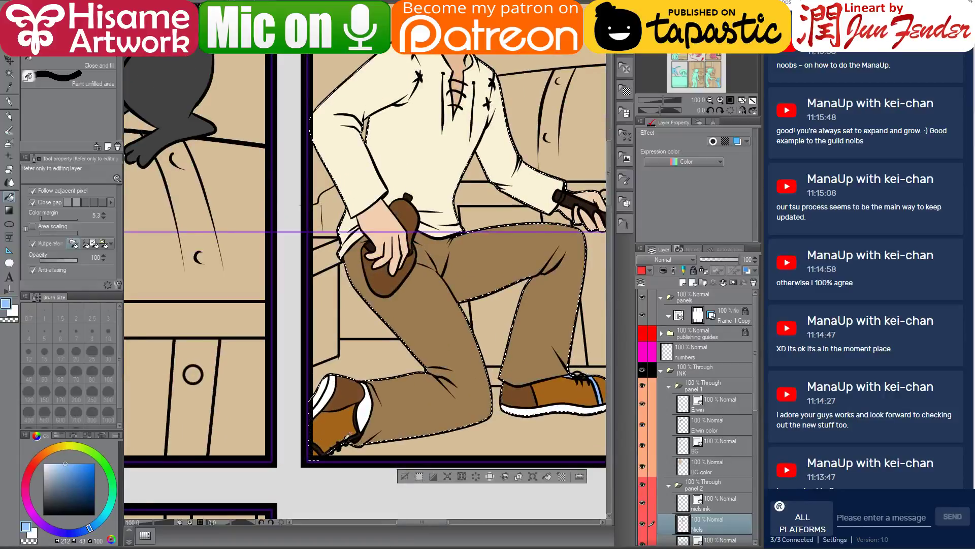
scroll(376, 431, up, 2)
click(283, 449)
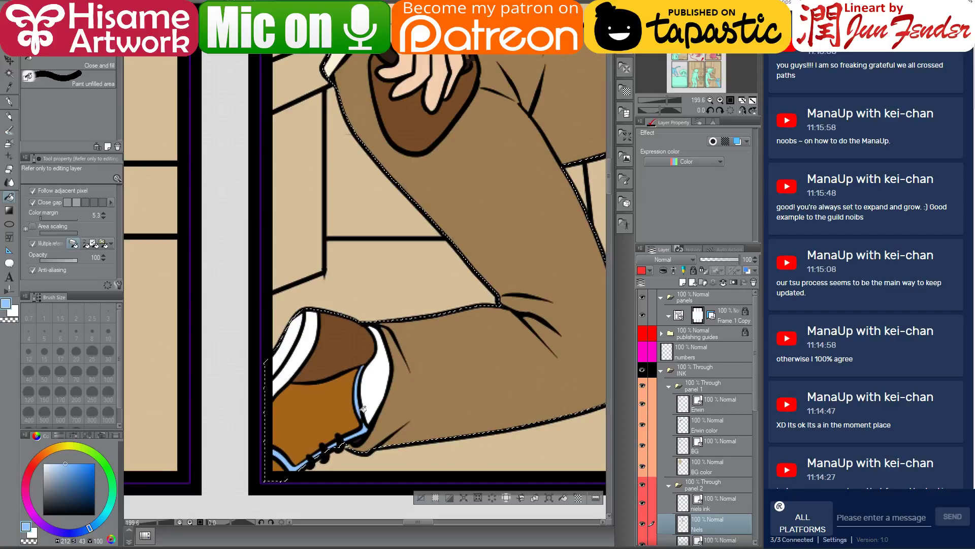
scroll(299, 428, down, 6)
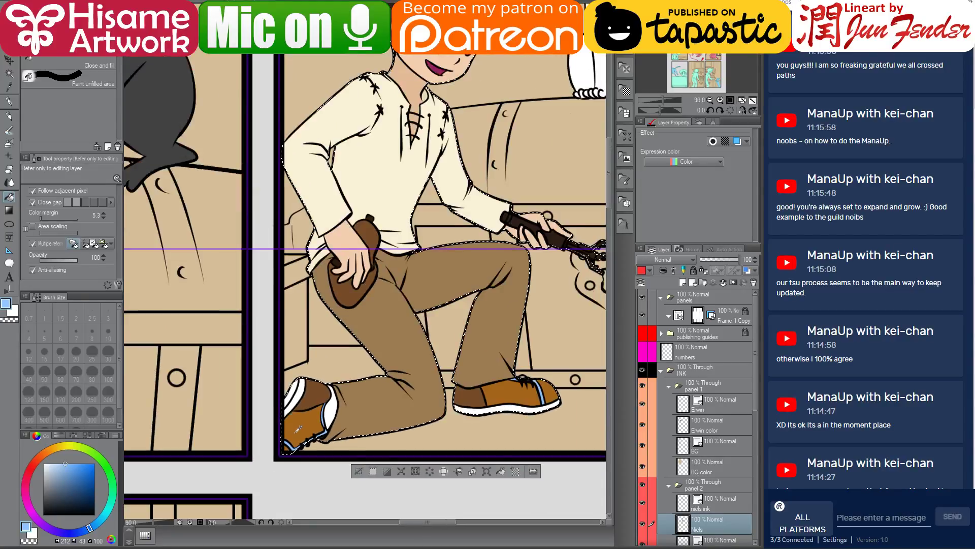
Switch to File Explorer and look through the chapter 2 folder for a comic page showing the claw tool's colours.
scroll(477, 367, up, 2)
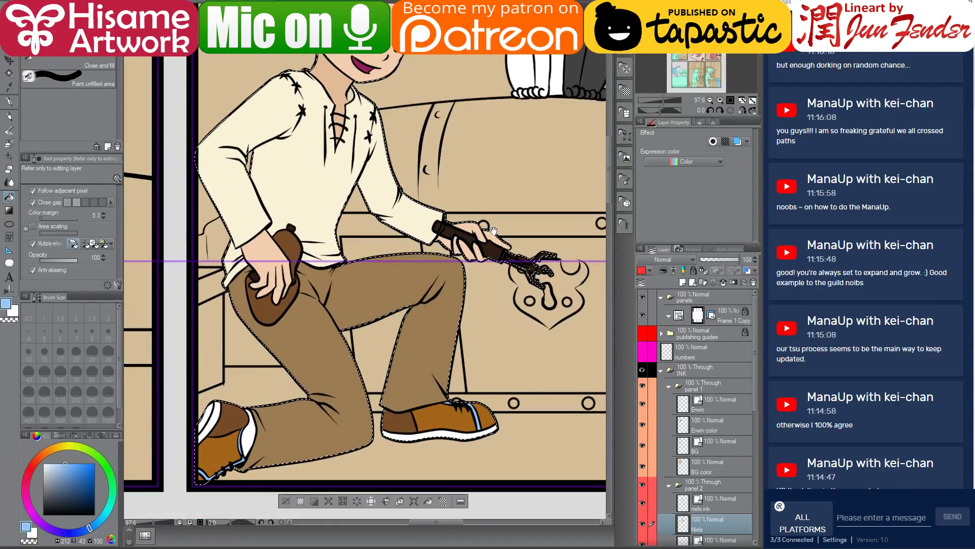
scroll(456, 334, up, 3)
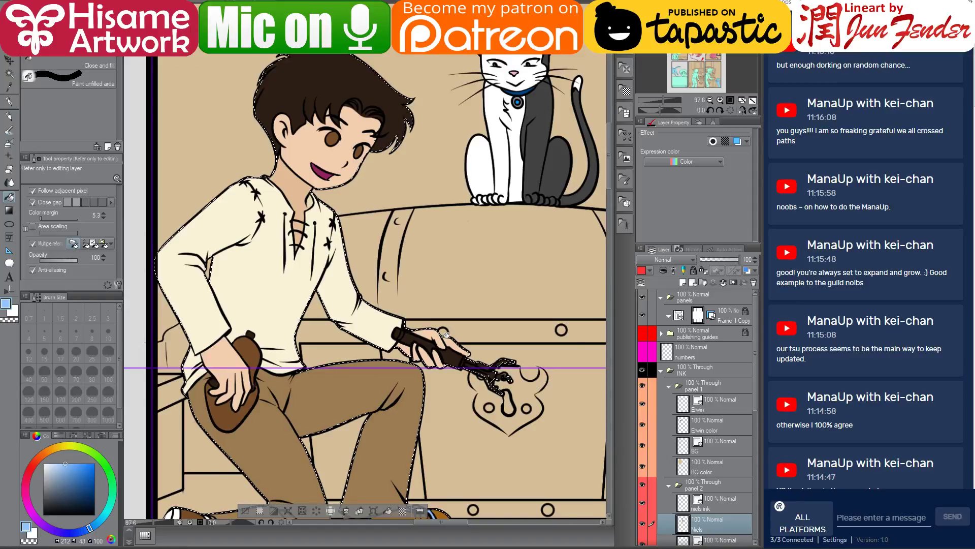
scroll(482, 365, up, 3)
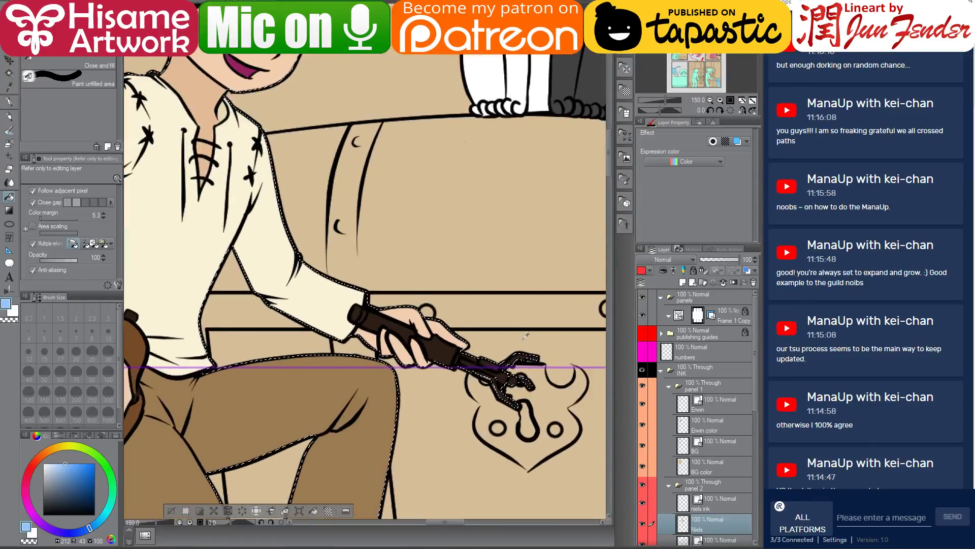
click(189, 548)
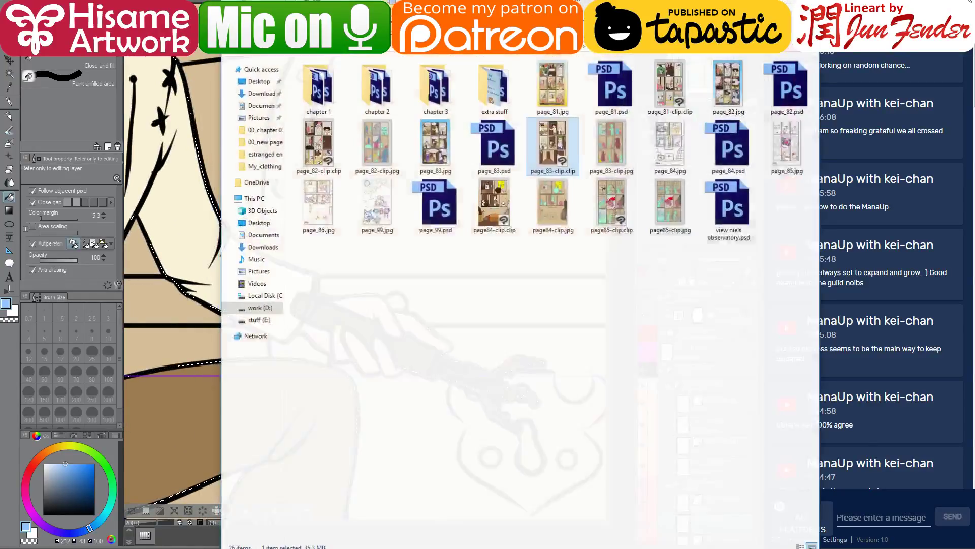
drag(243, 65, 32, 65)
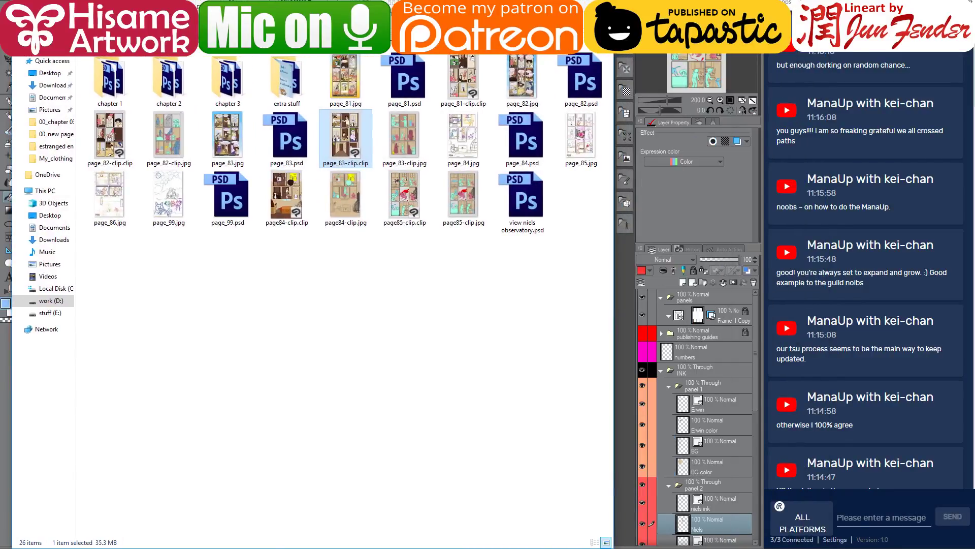
click(409, 310)
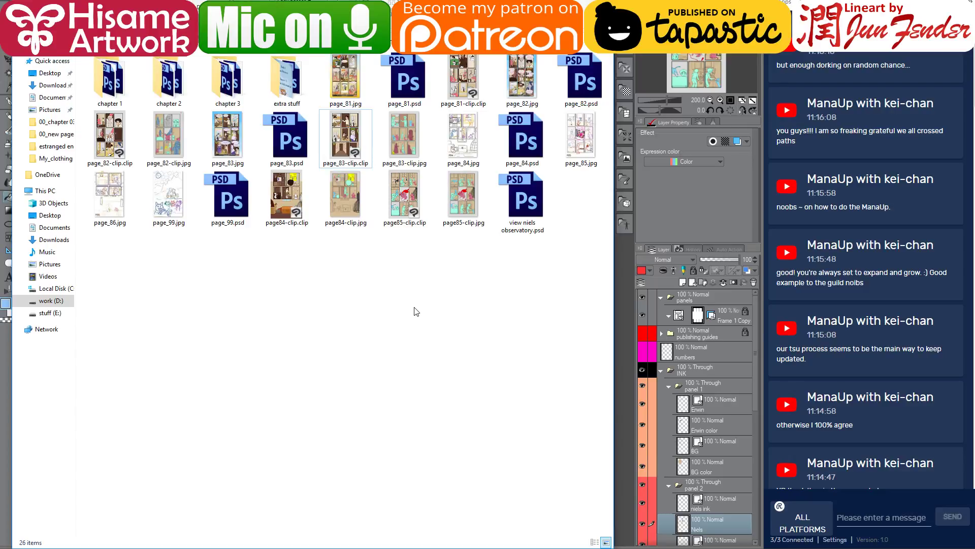
drag(305, 26, 557, 18)
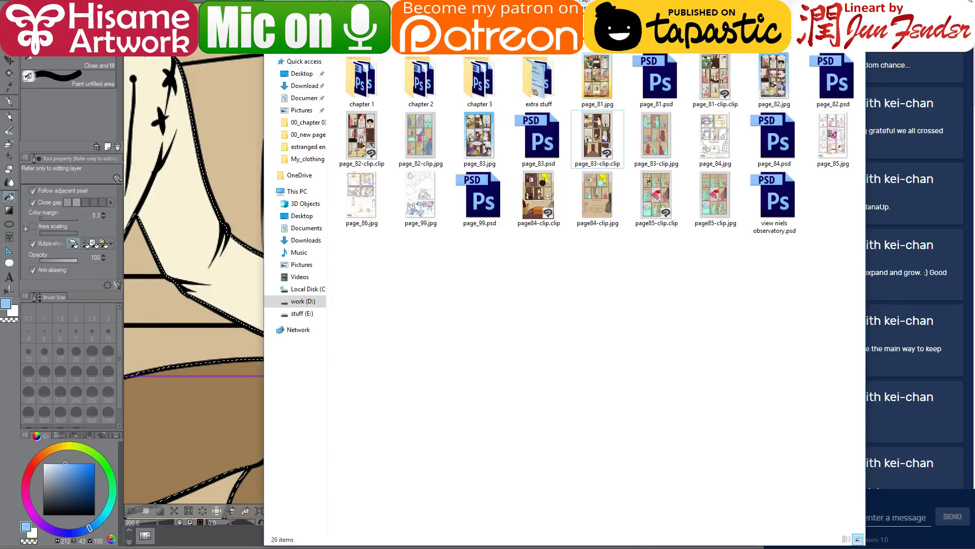
double_click(421, 80)
scroll(601, 396, down, 5)
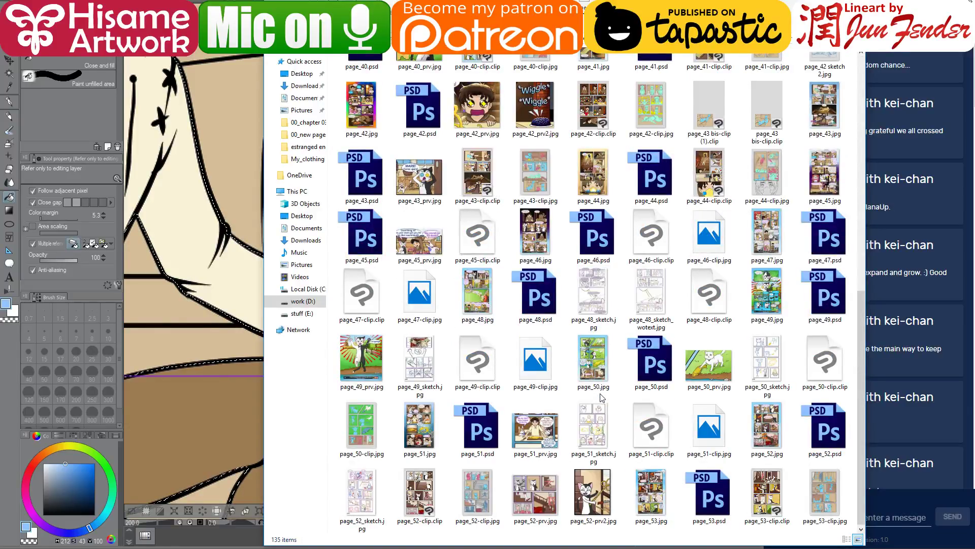
scroll(601, 396, up, 5)
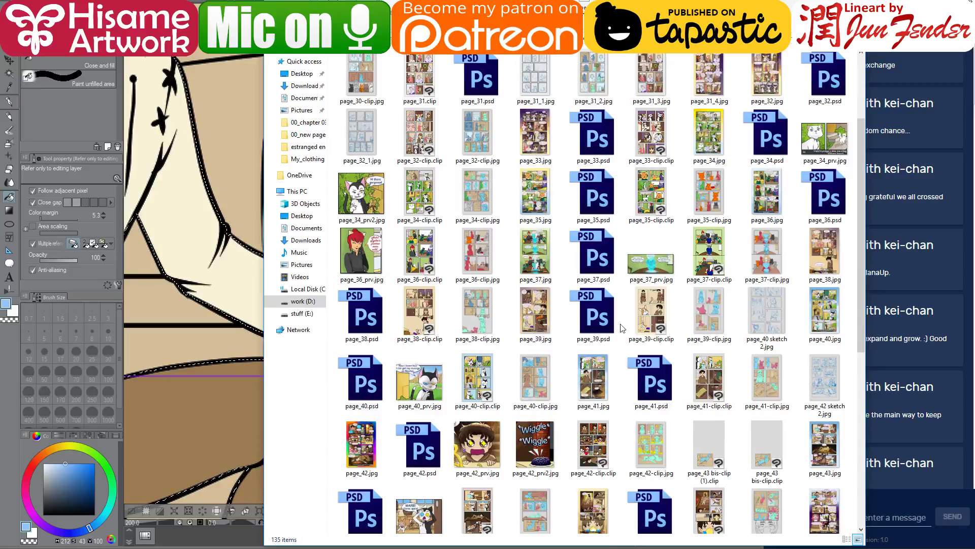
drag(508, 4, 429, 4)
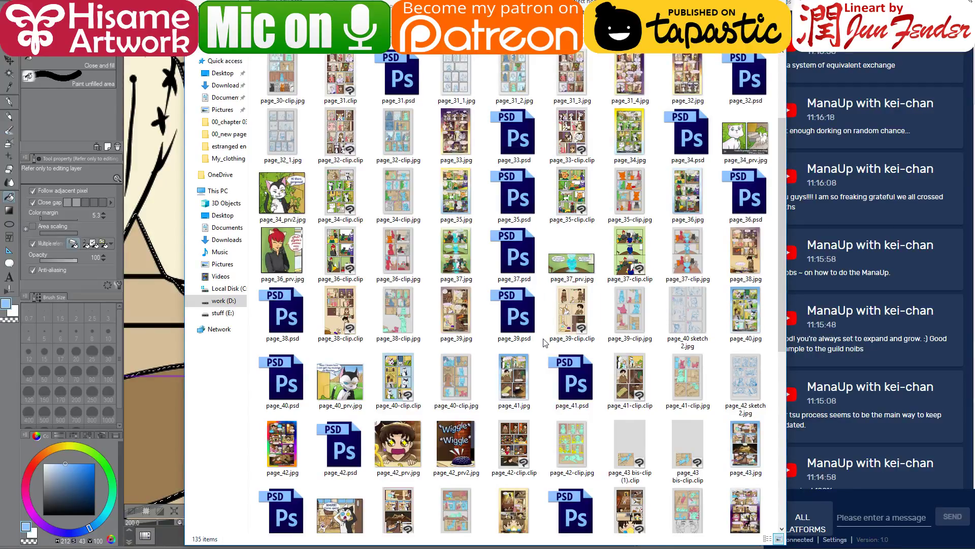
scroll(540, 340, down, 3)
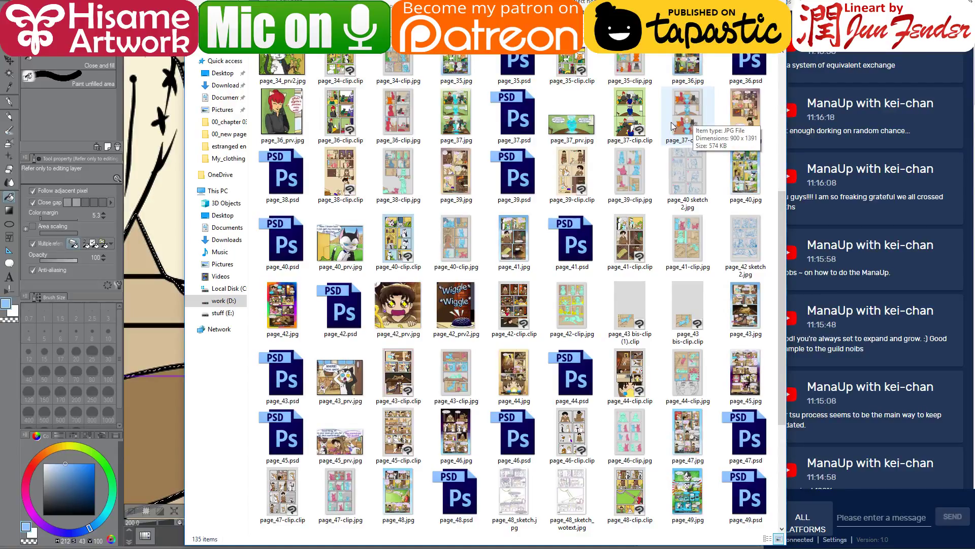
scroll(604, 388, down, 3)
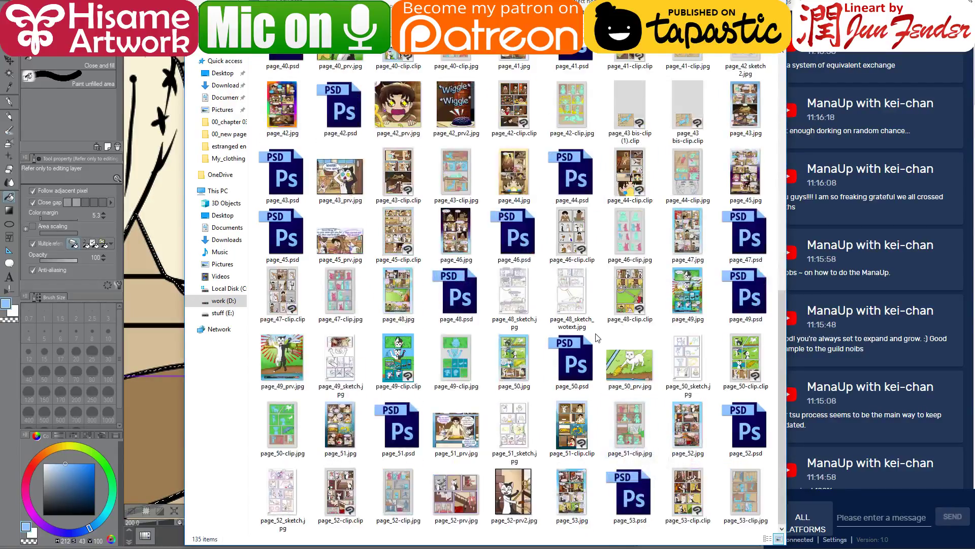
Find page_72.jpg in the chapter 3 folder and open it as a colour reference.
key(alt+Up)
click(404, 87)
double_click(404, 87)
scroll(432, 270, down, 5)
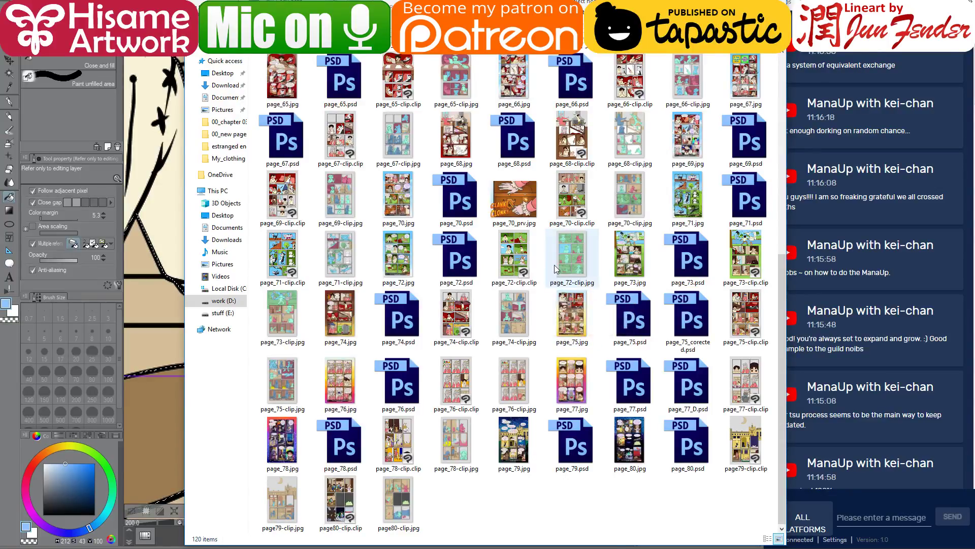
mouse_move(455, 259)
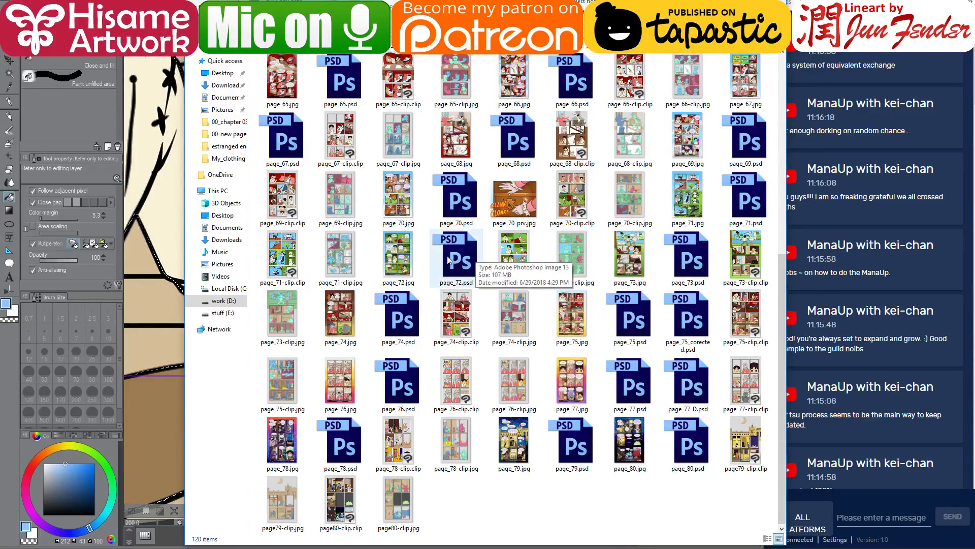
click(398, 257)
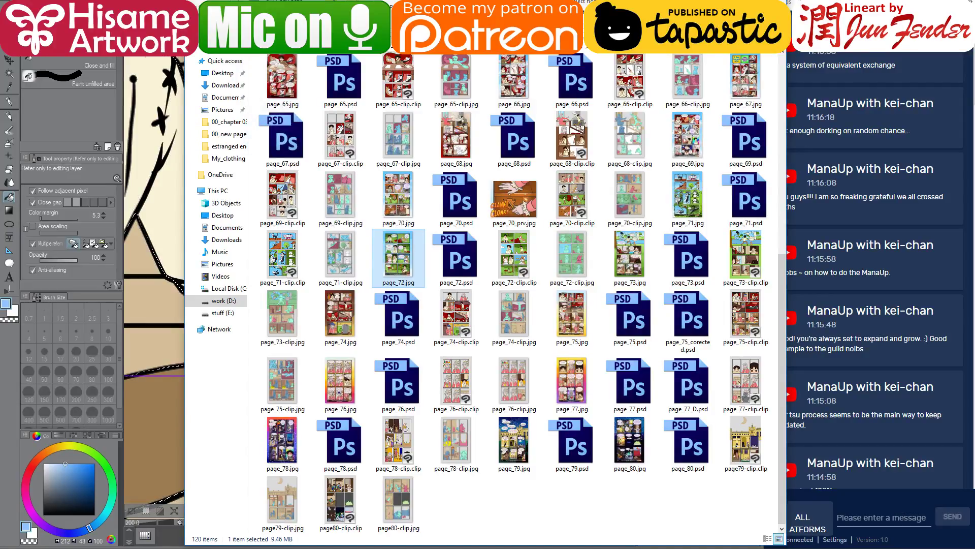
key(Return)
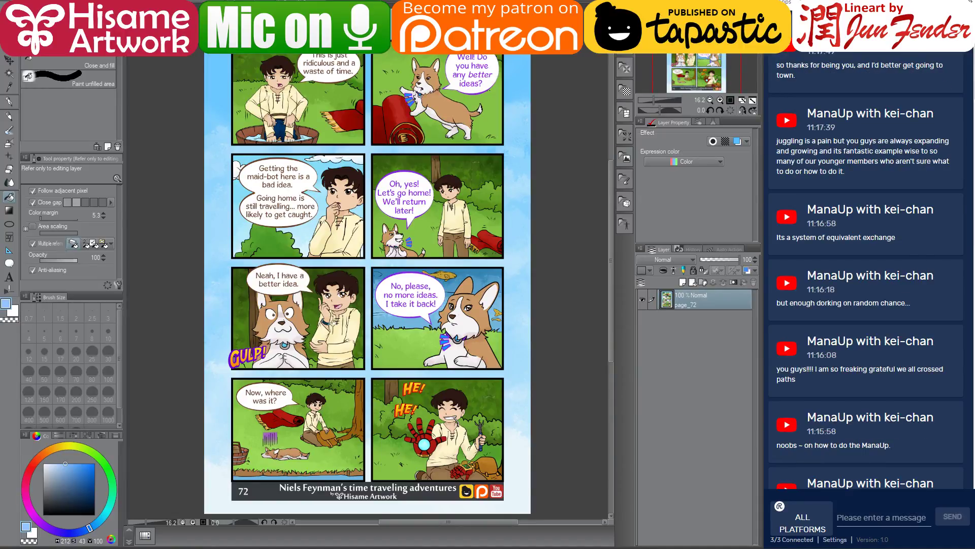
Sample the blue of the claw tool's handle on page 72 and fill the handle and its end cap in panel 2 with blue.
scroll(432, 449, up, 3)
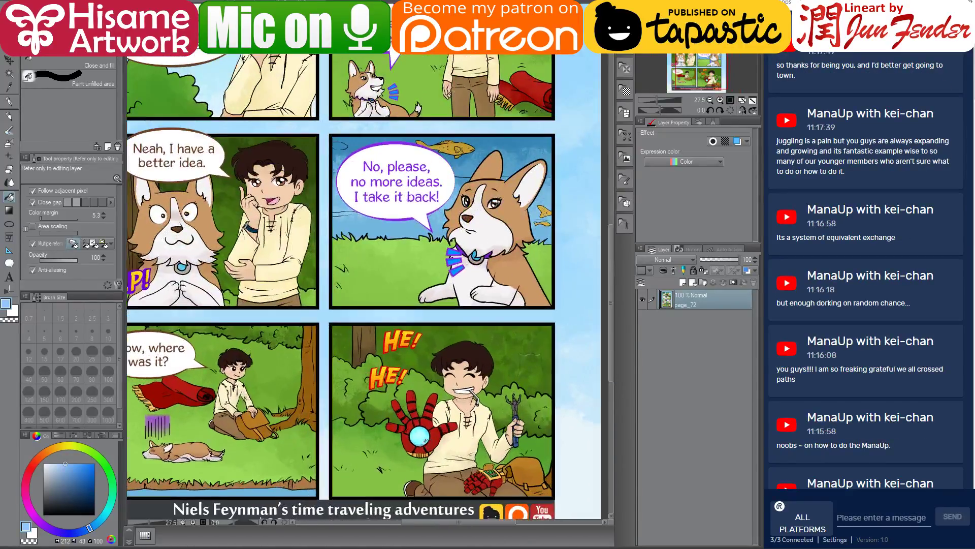
scroll(425, 356, up, 2)
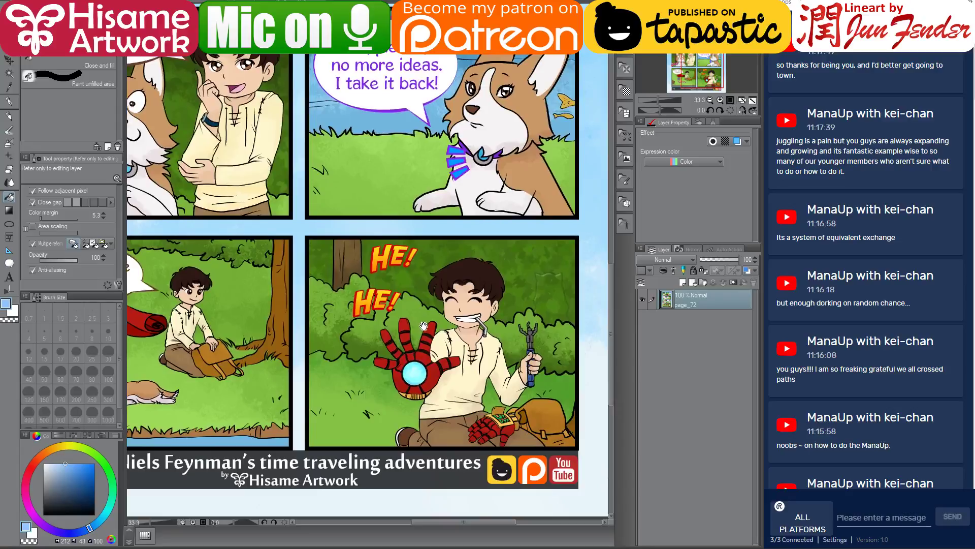
scroll(530, 365, up, 5)
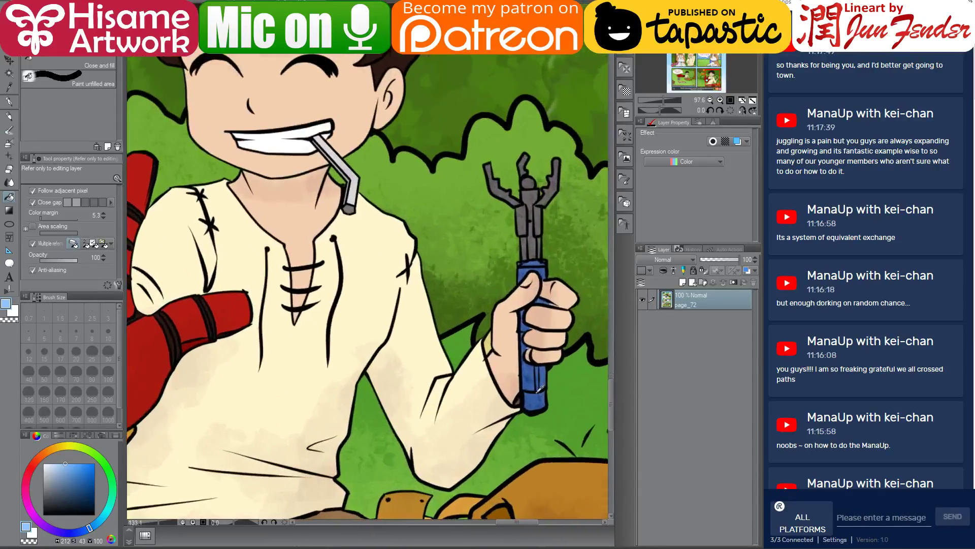
alt+click(534, 394)
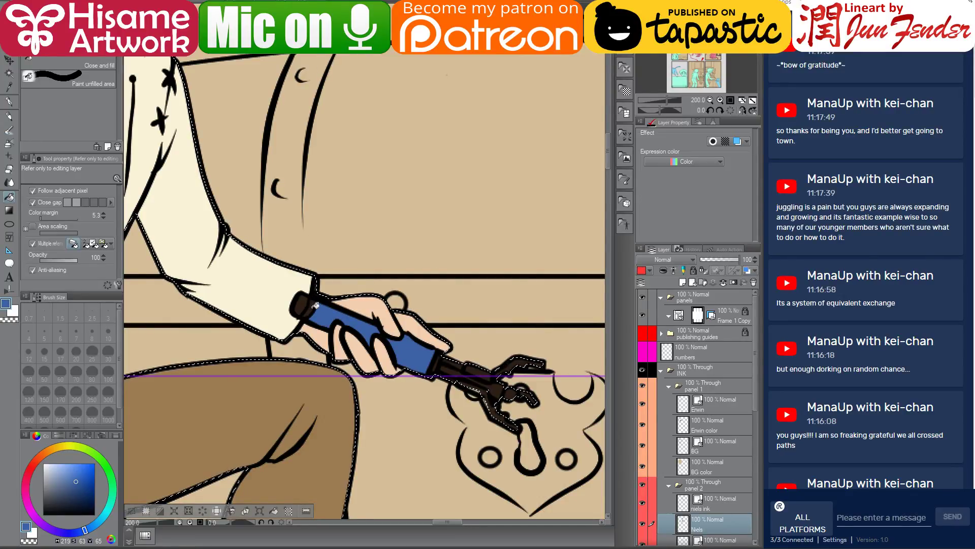
click(77, 488)
click(72, 480)
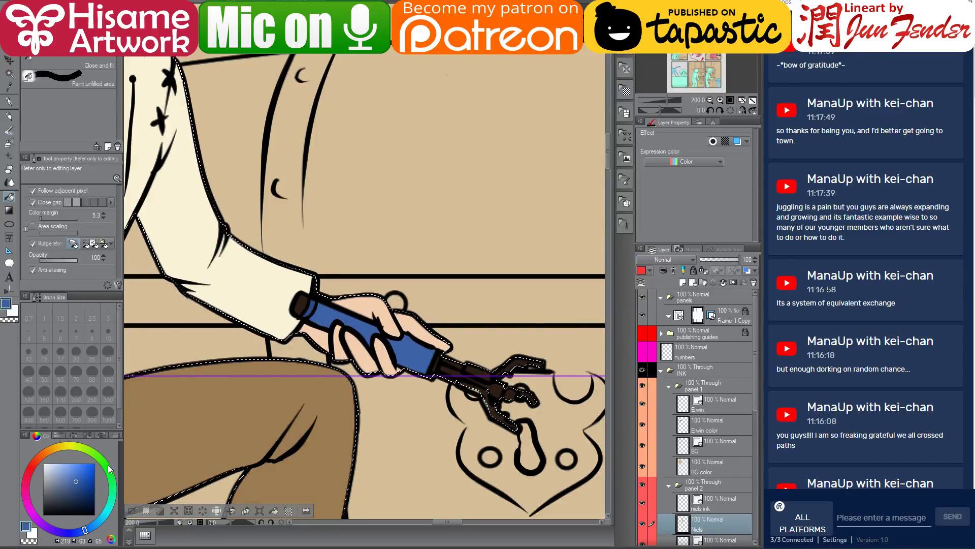
click(304, 305)
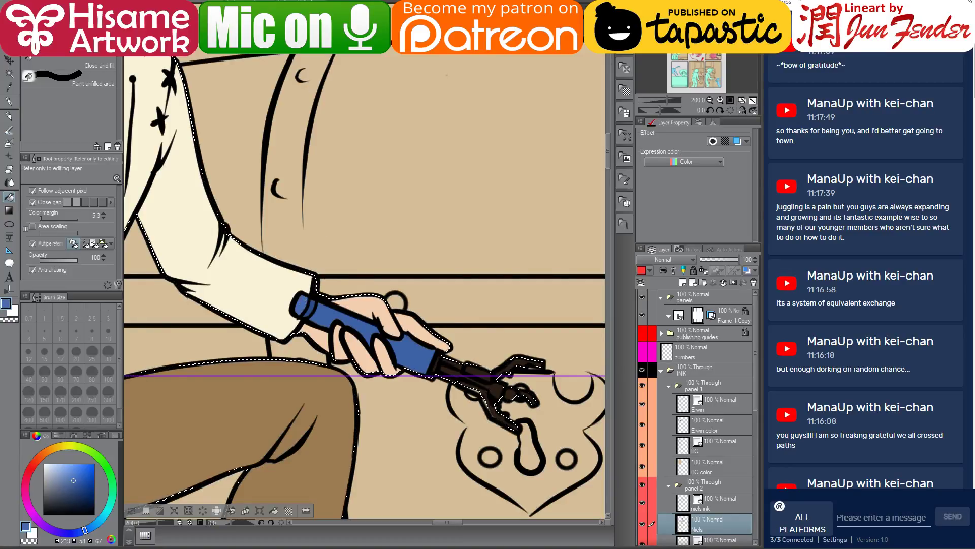
alt+click(438, 363)
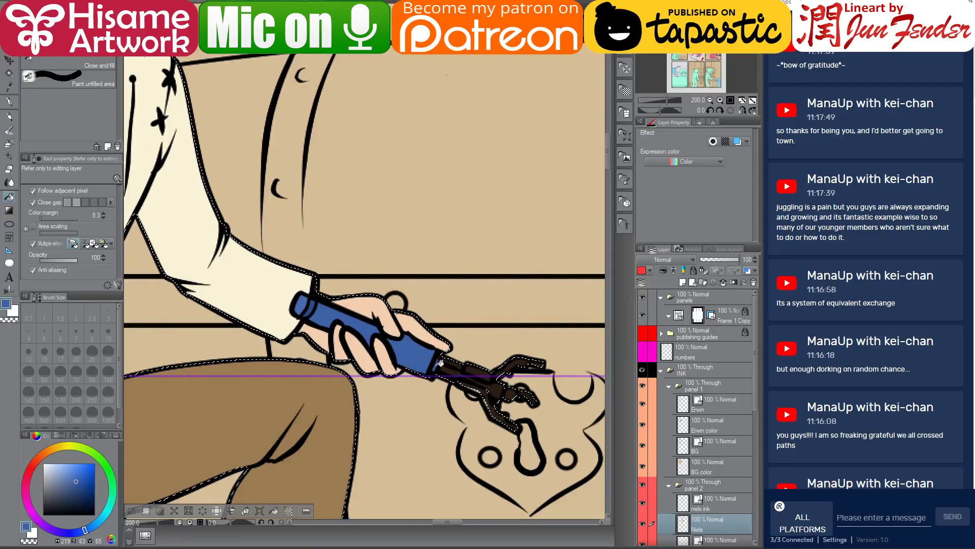
Sample the claw's grey on page 72, lighten it to V 54, and fill the rods and prongs of the claw tool in panel 2.
click(265, 3)
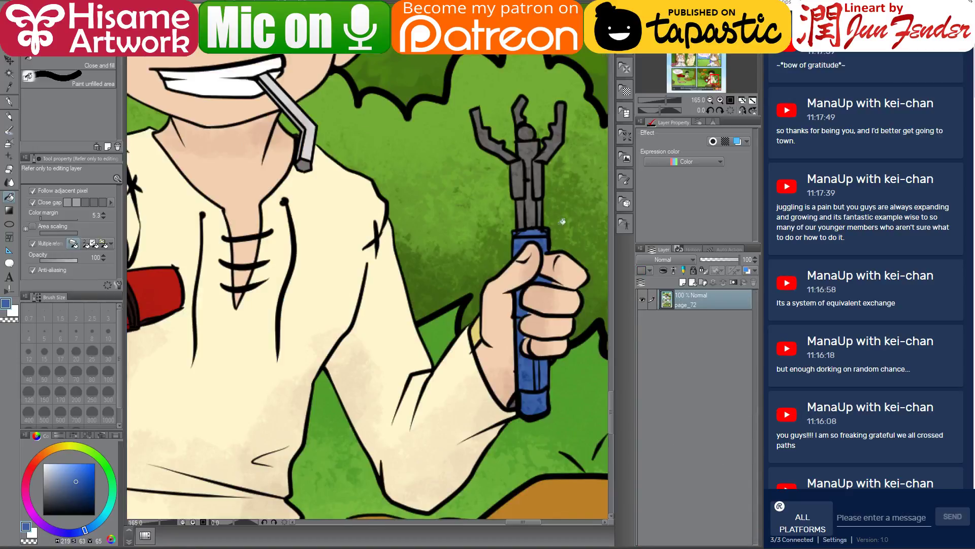
alt+click(529, 129)
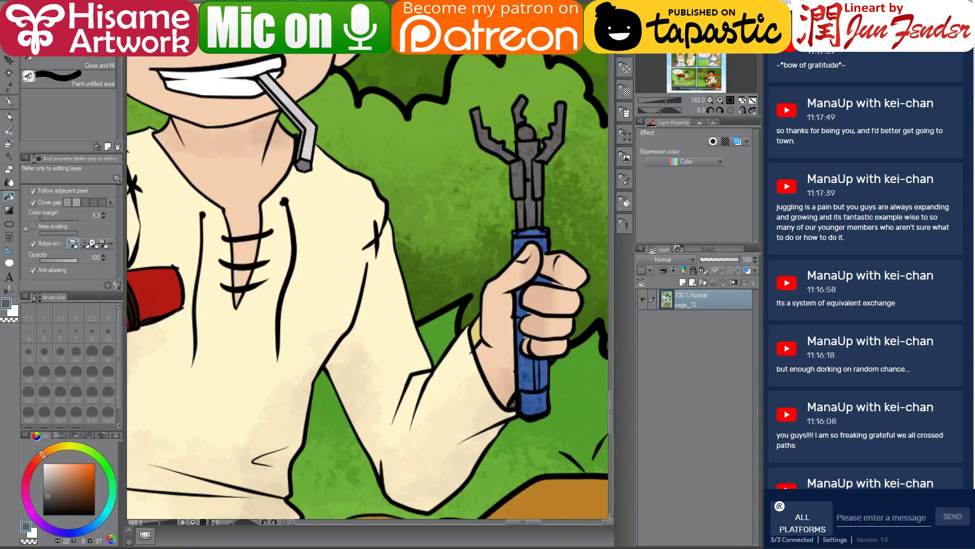
key(ctrl+Tab)
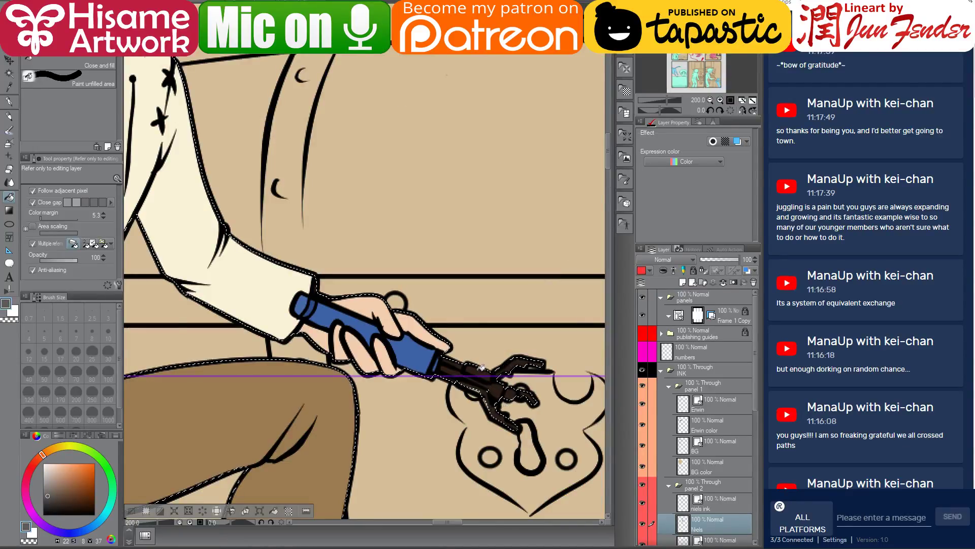
drag(47, 486, 36, 487)
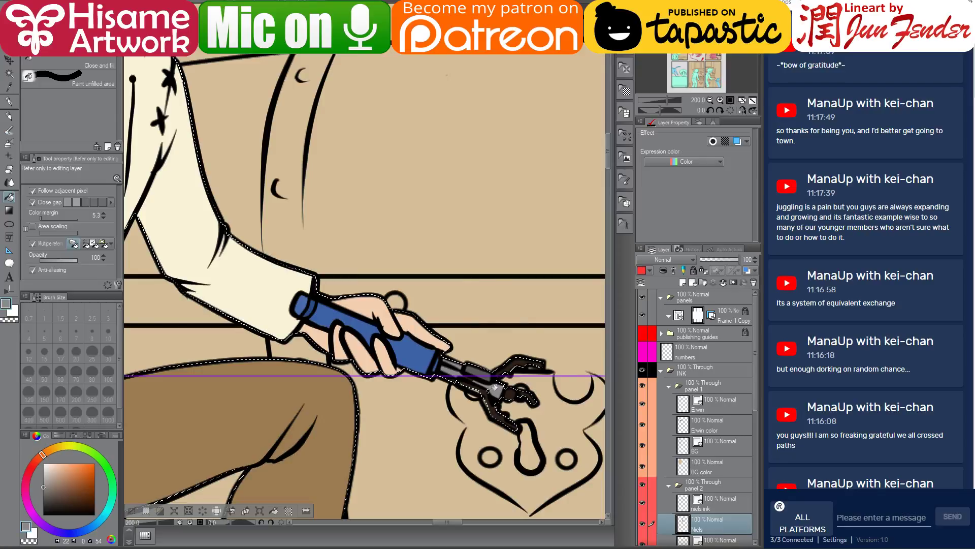
click(480, 390)
click(507, 368)
click(514, 389)
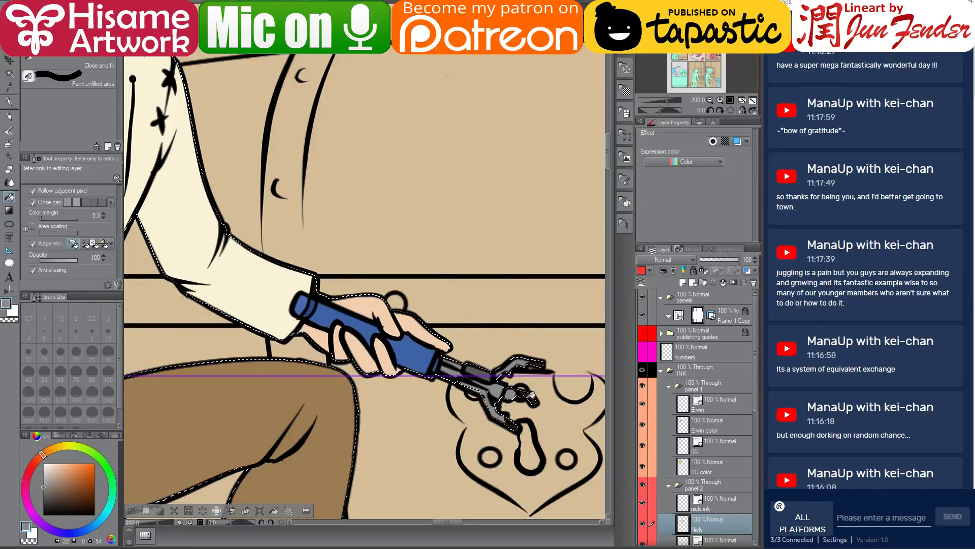
click(514, 422)
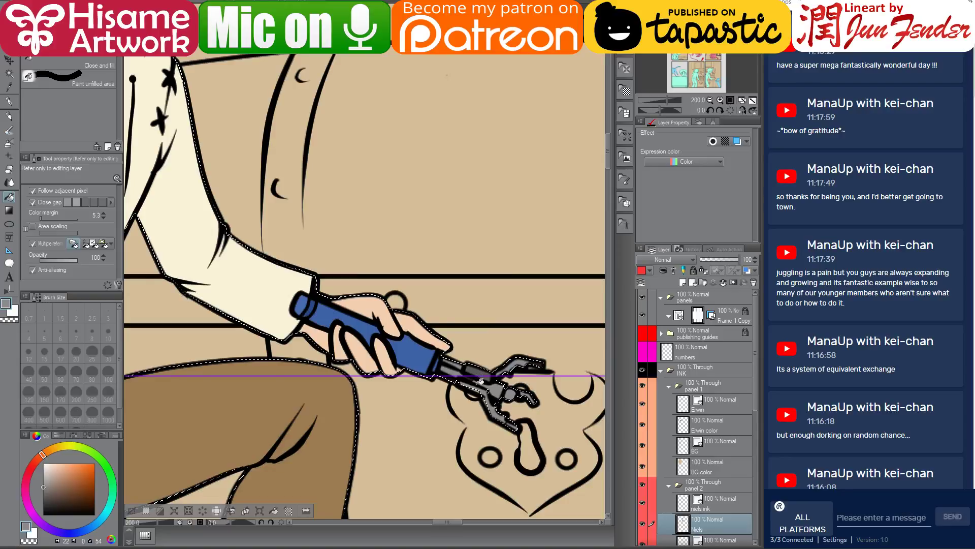
Switch to the G-pen, reduce its brush size to 6, and clear the selection around Niels.
key(p)
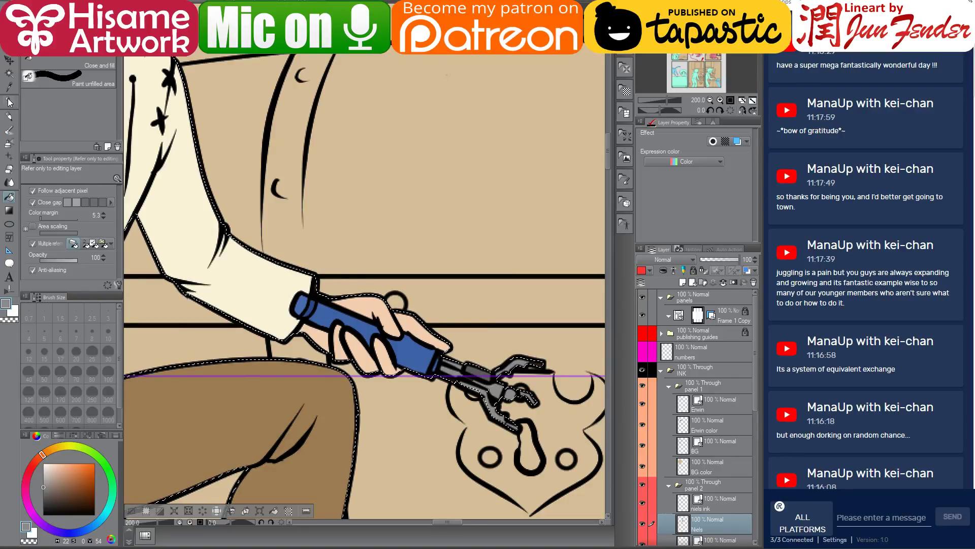
key(bracketleft)
key(bracketleft)
key(bracketleft)
key(bracketleft)
key(bracketleft)
key(bracketleft)
key(bracketleft)
key(bracketleft)
key(bracketleft)
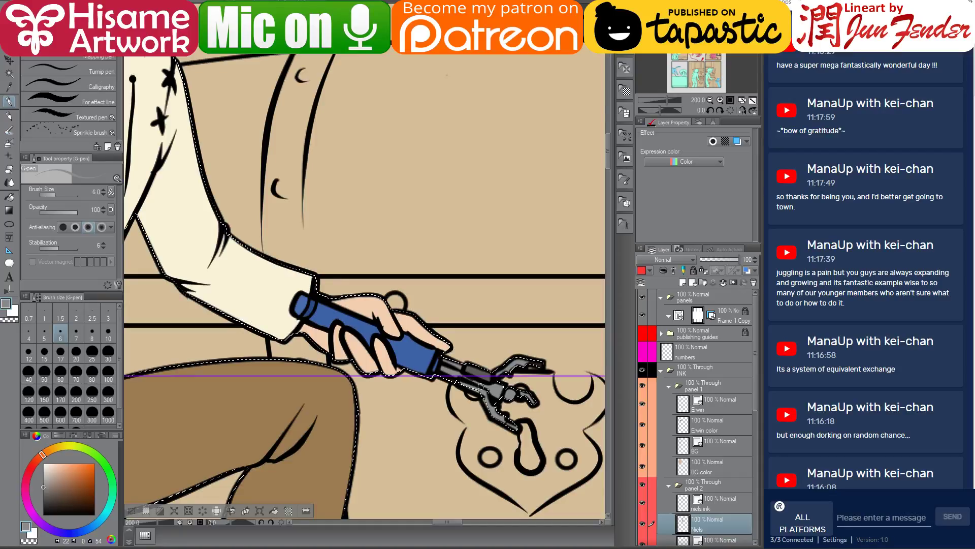
key(ctrl+d)
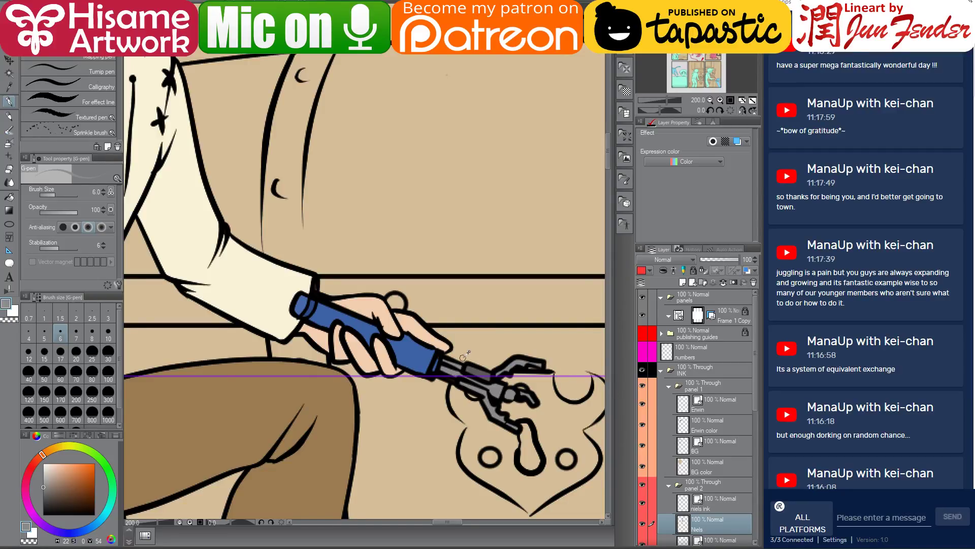
Make the Niels color layer of panel 3 the active layer by picking it from the kneeling boy's flat turquoise area.
scroll(465, 355, down, 4)
scroll(459, 358, down, 2)
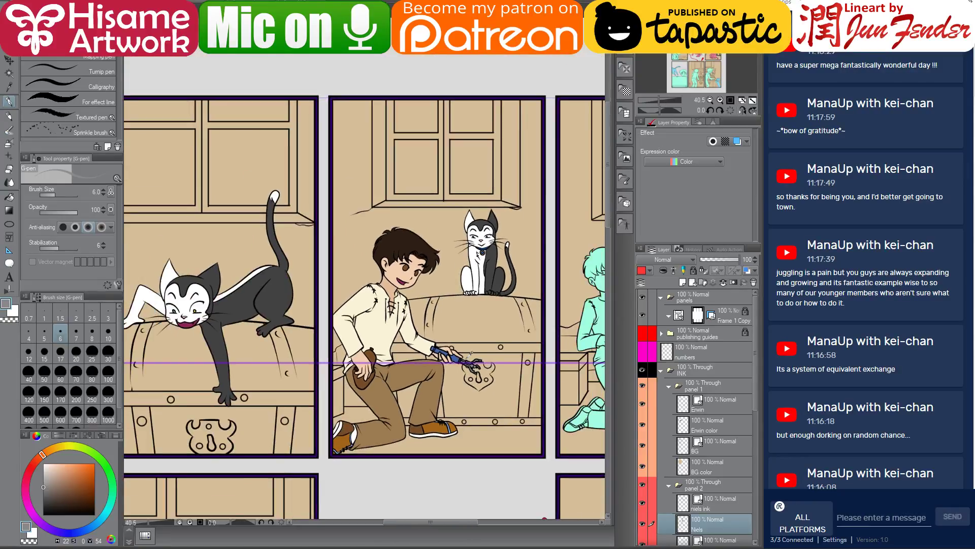
drag(500, 358, 313, 323)
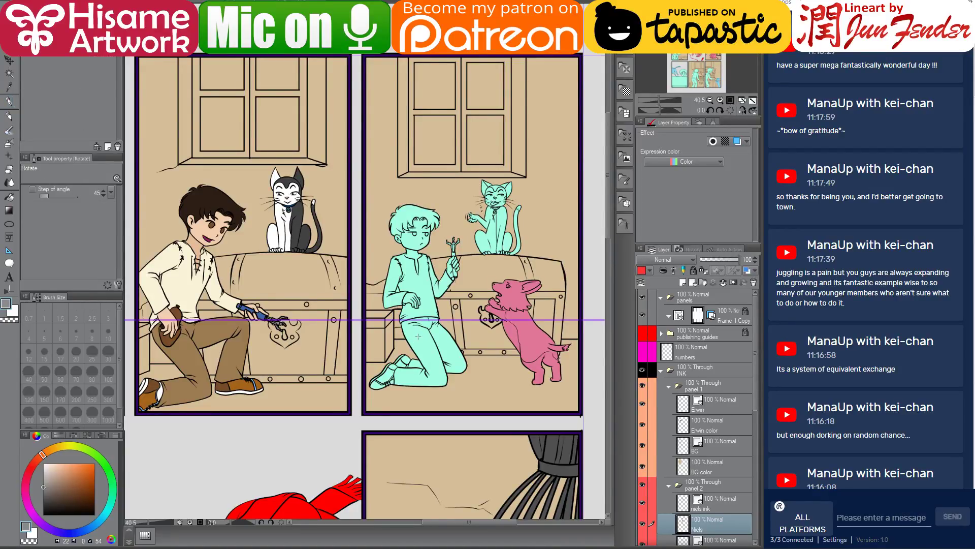
ctrl+shift+click(418, 335)
scroll(734, 489, down, 1)
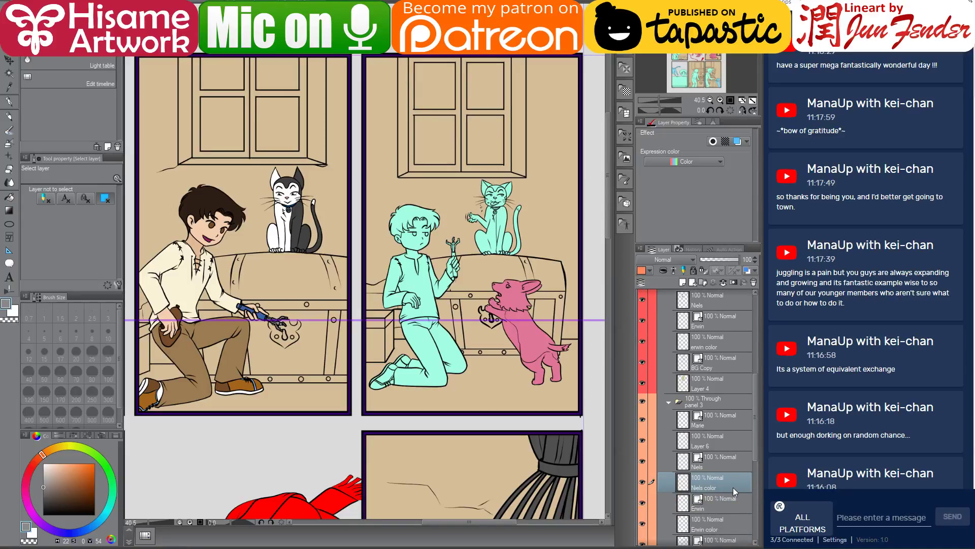
Select the kneeling boy's silhouette from the Niels color layer and paint it dark brown with the G-pen at size 700.
ctrl+click(682, 484)
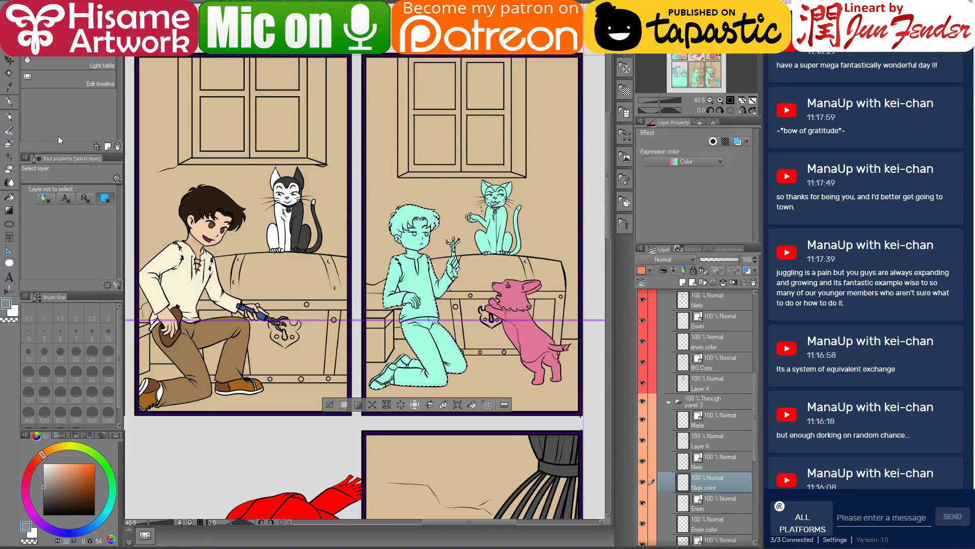
click(8, 103)
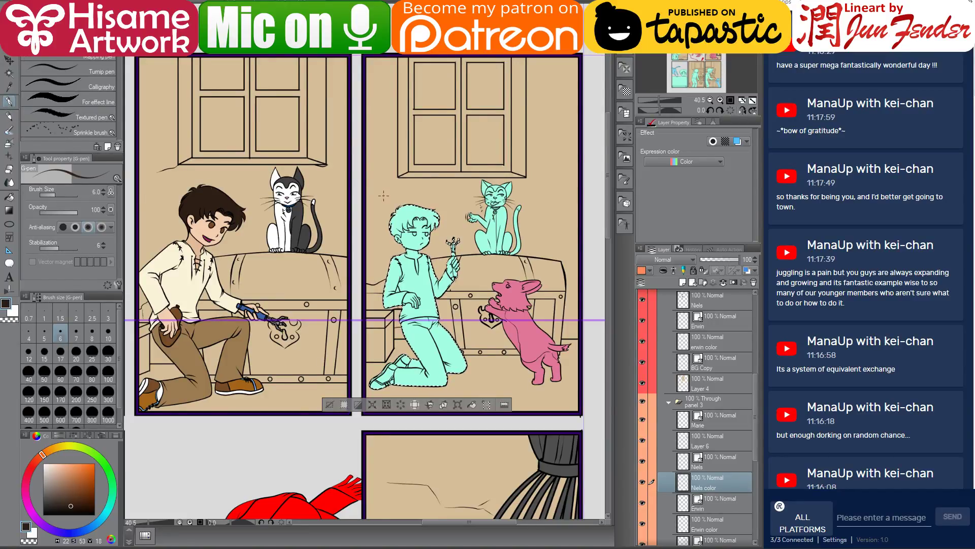
mouse_move(401, 307)
mouse_down()
mouse_move(402, 328)
mouse_move(435, 269)
mouse_move(418, 206)
mouse_move(406, 264)
mouse_move(421, 355)
mouse_move(402, 228)
mouse_move(233, 257)
mouse_up()
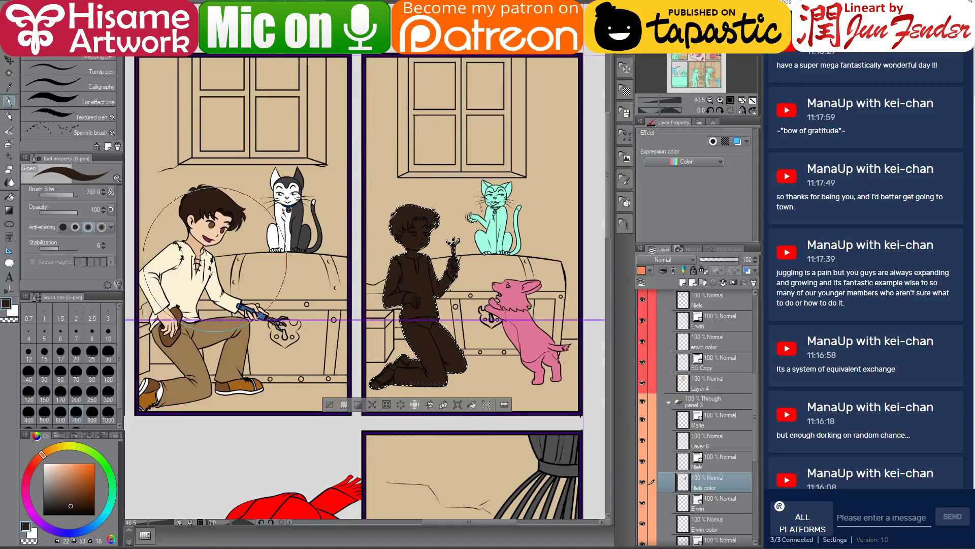
Sample the cream of Niels' shirt in panel 2, fill the shirt body and sleeves in panel 3, and clear the selection.
alt+click(164, 262)
click(9, 197)
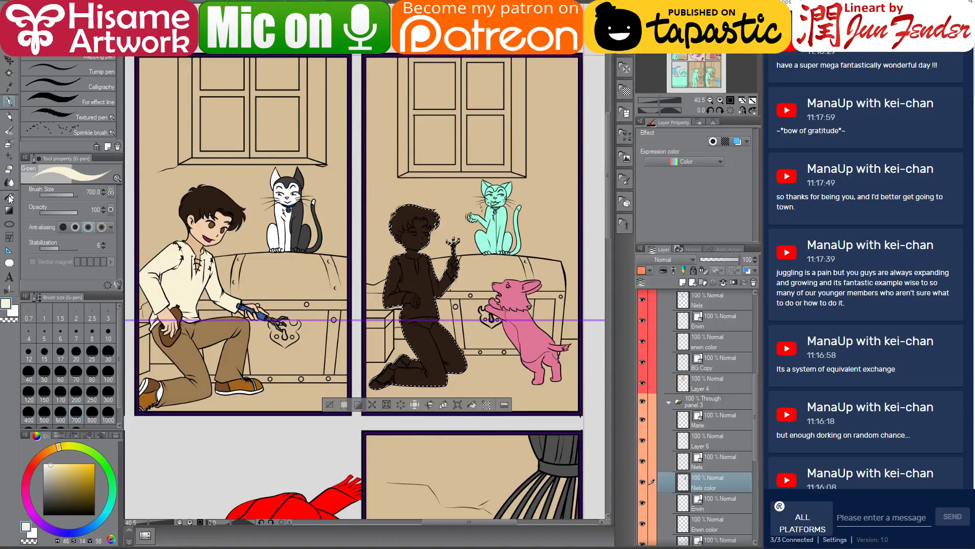
scroll(436, 291, up, 1)
scroll(436, 291, up, 3)
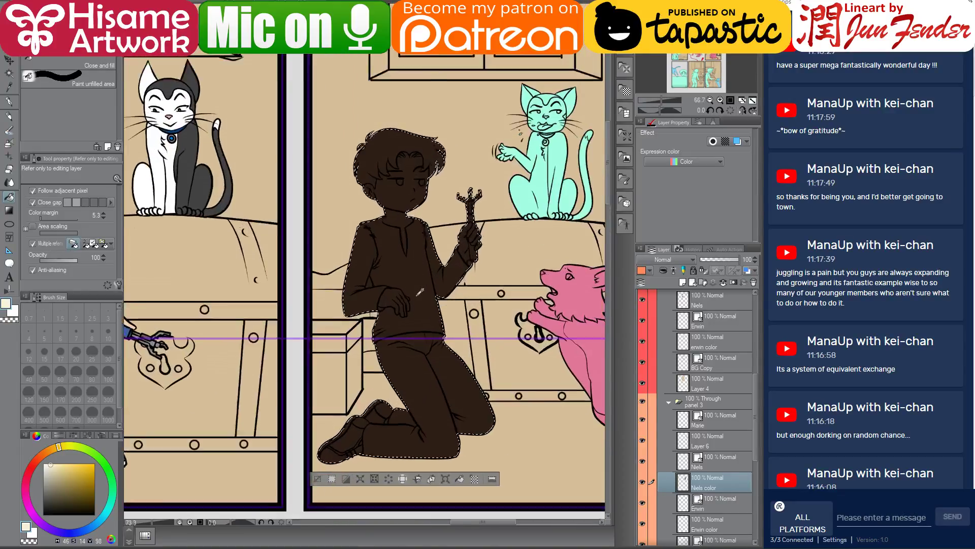
click(435, 269)
click(445, 248)
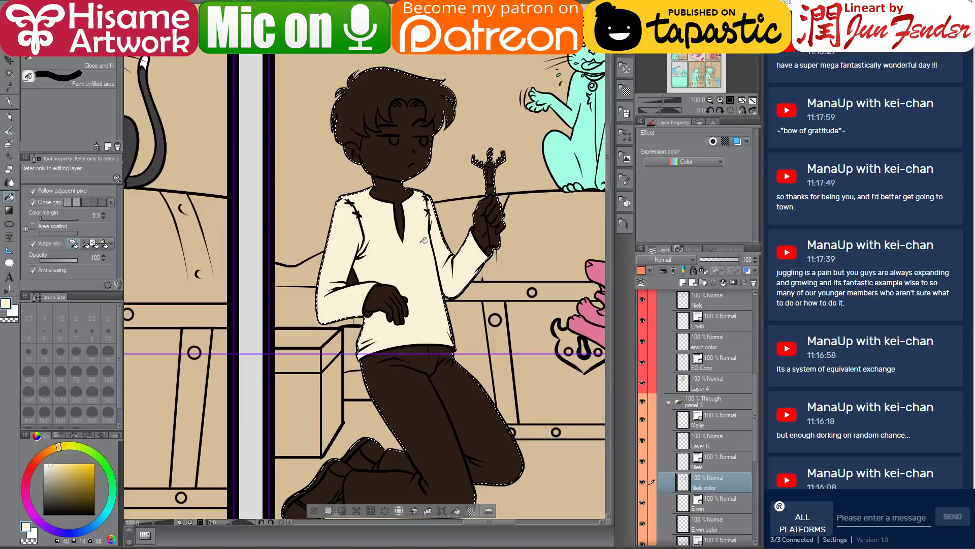
key(ctrl+d)
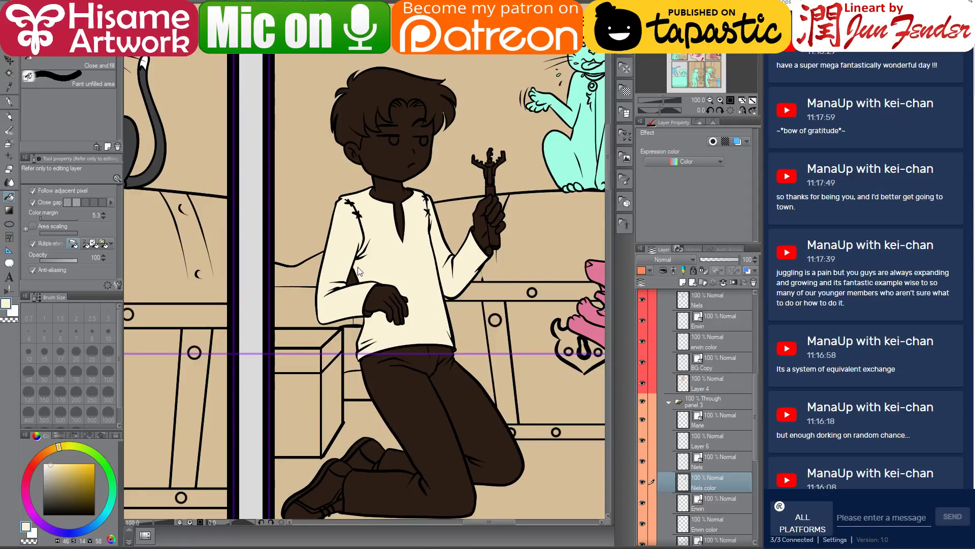
Set the G-pen size to 40 and fill the inside of the lowered arm's cuff with a darker cream, V 89.
scroll(355, 262, up, 2)
scroll(362, 262, up, 3)
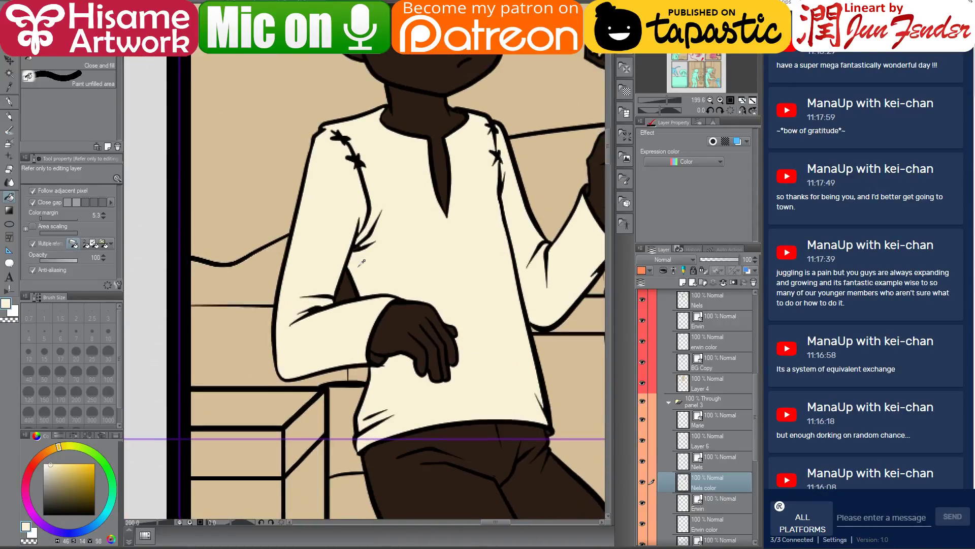
click(9, 101)
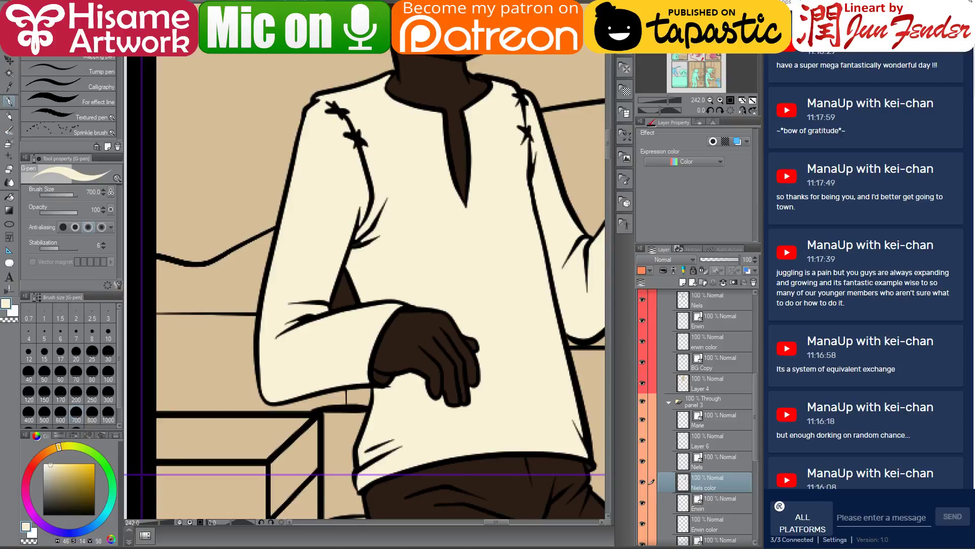
click(28, 373)
click(8, 197)
click(383, 377)
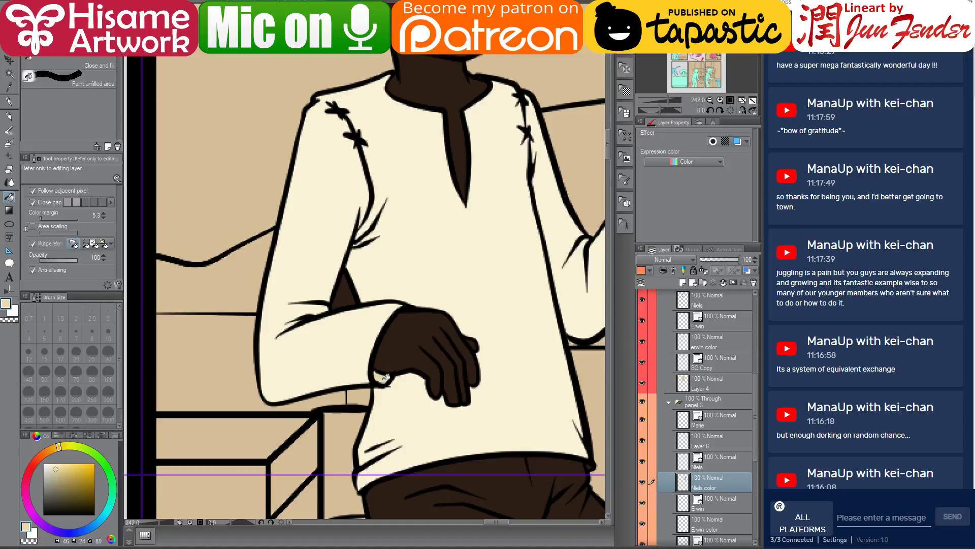
Select the dark brown gap between the lowered arm and the torso, erase its color, and clear the selection.
click(10, 74)
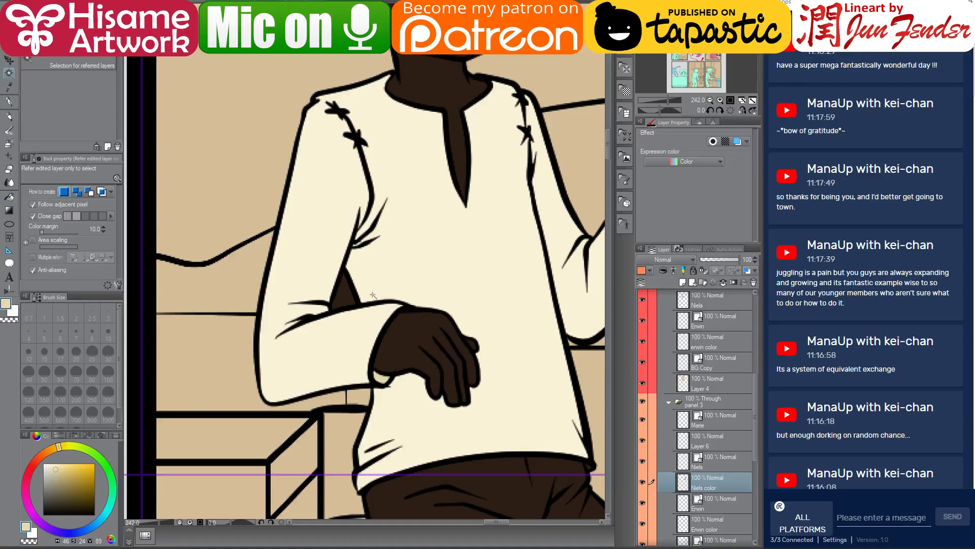
click(349, 291)
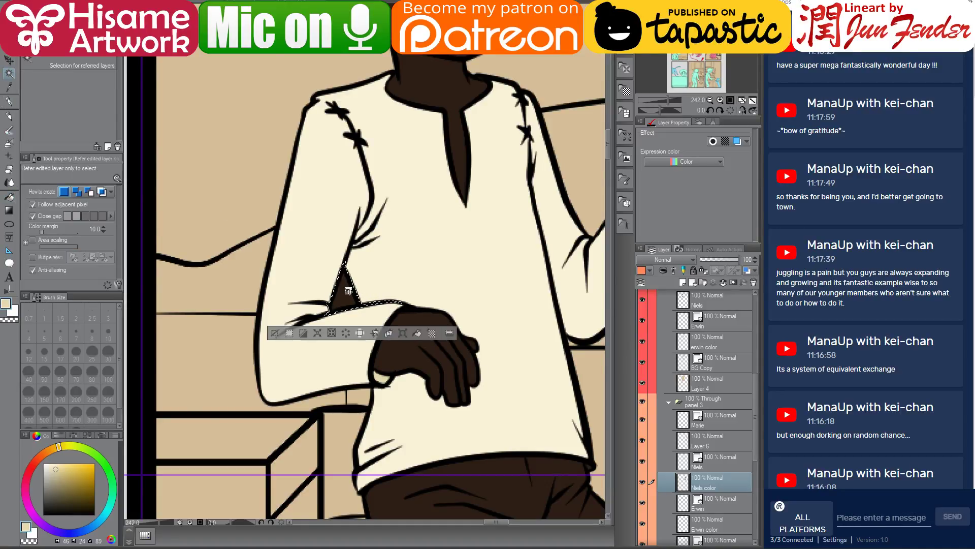
key(alt+BackSpace)
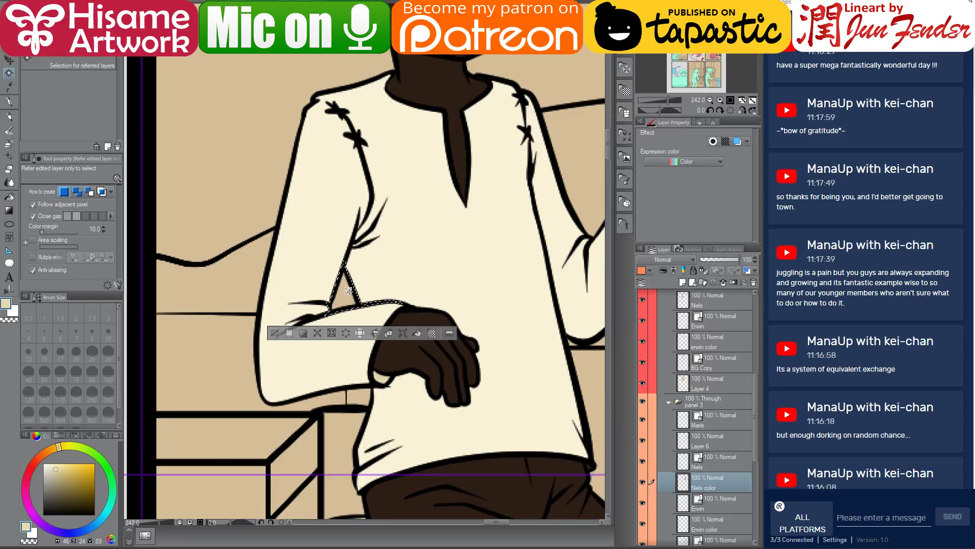
key(ctrl+d)
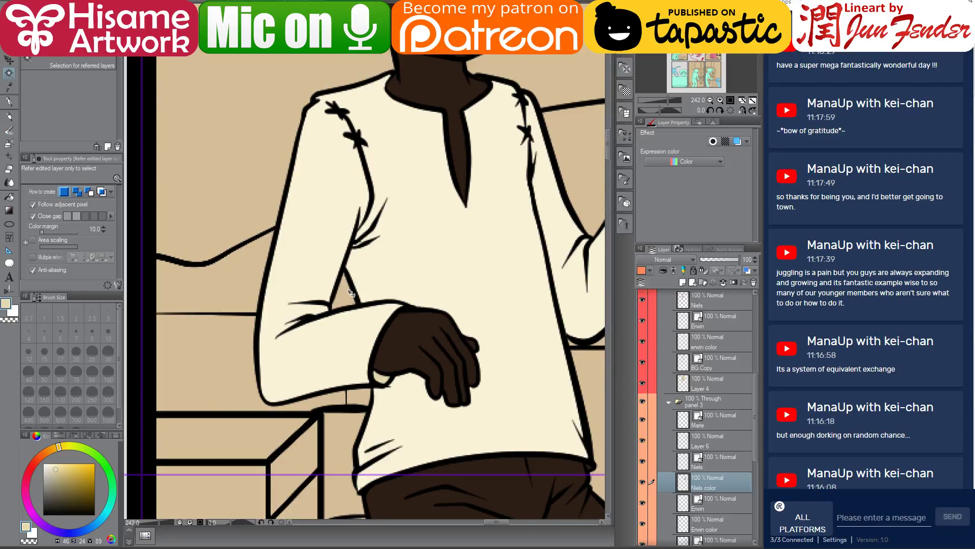
Sample the light skin tone of Niels' face in panel 2 and fill his face and neck in panel 3.
click(9, 101)
alt+click(431, 283)
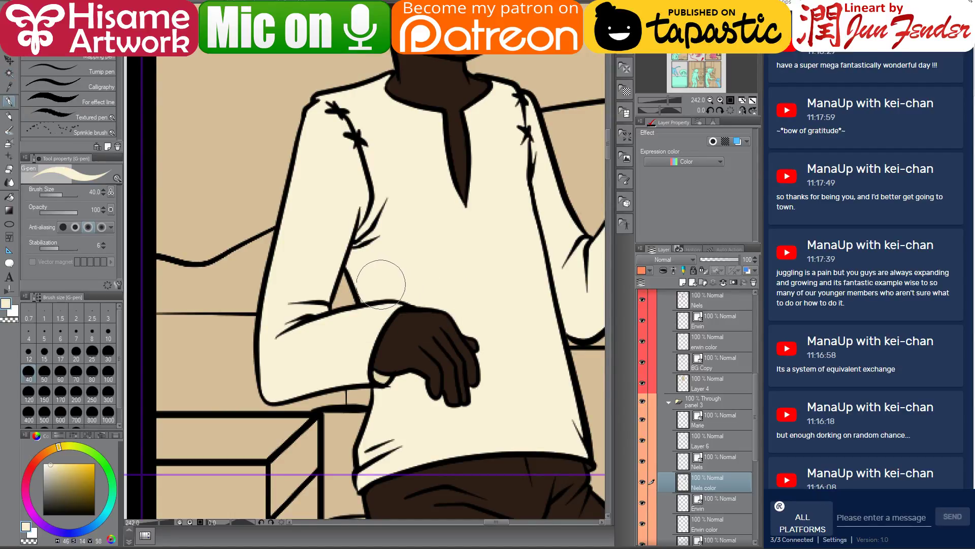
scroll(419, 254, down, 5)
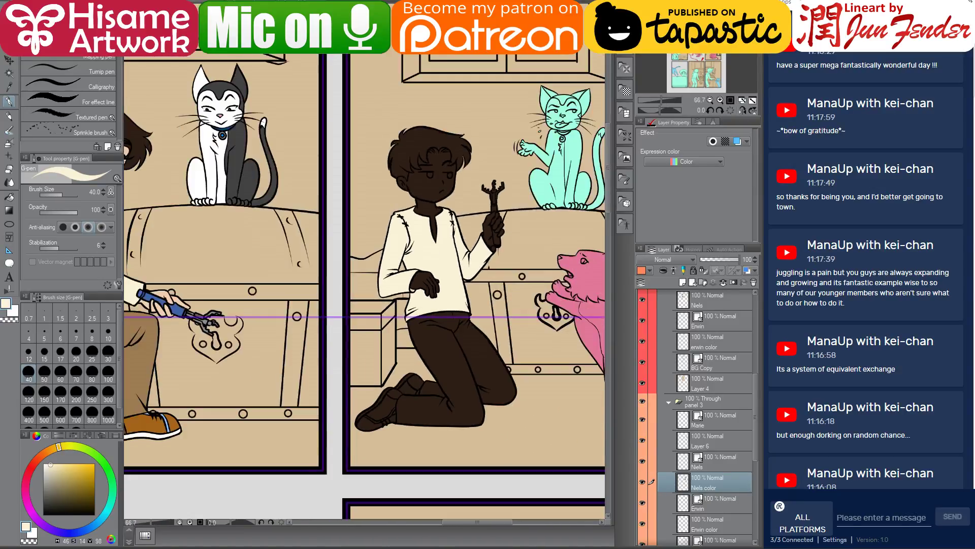
drag(405, 238, 483, 283)
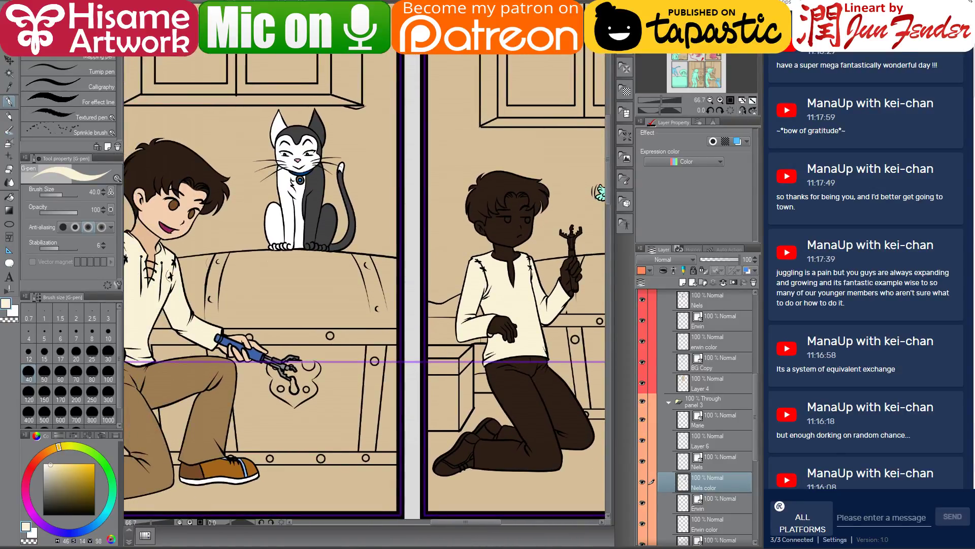
click(9, 197)
alt+click(172, 206)
click(508, 232)
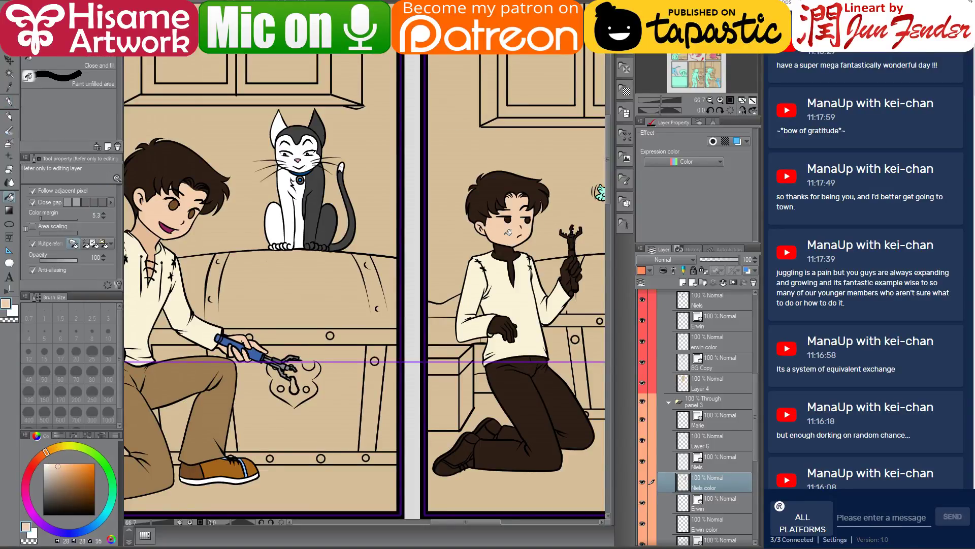
click(504, 250)
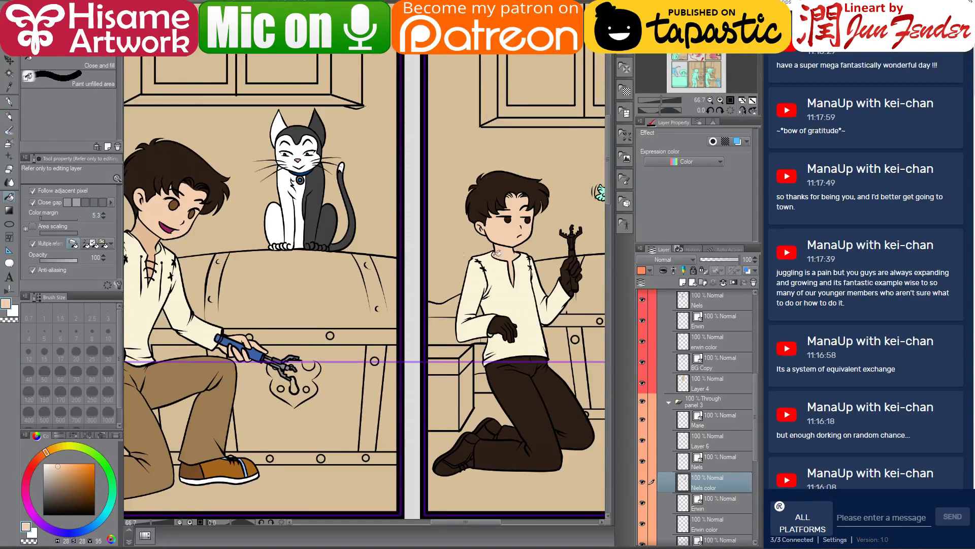
Resample the light skin tone from panel 2 and fill both of Niels' hands in panel 3.
alt+click(154, 237)
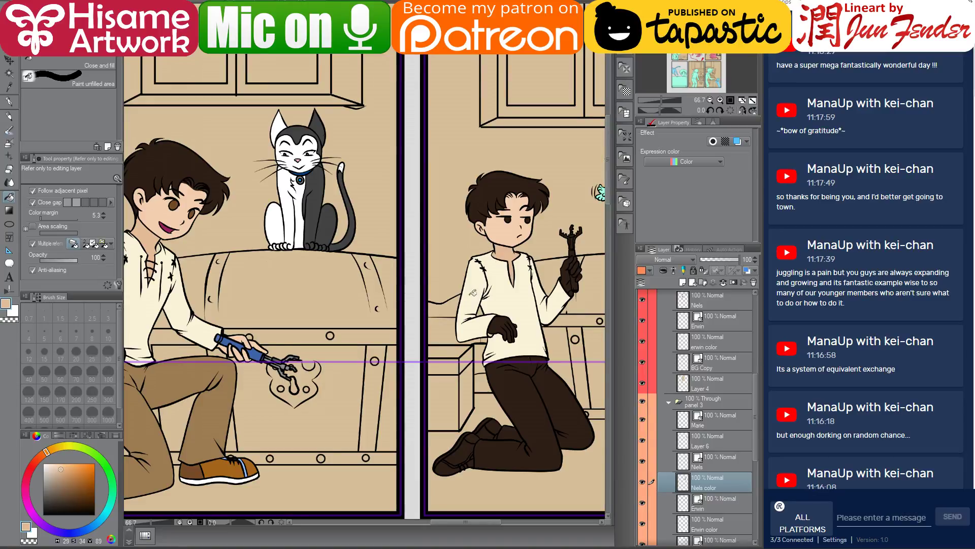
alt+click(155, 205)
click(504, 327)
click(570, 266)
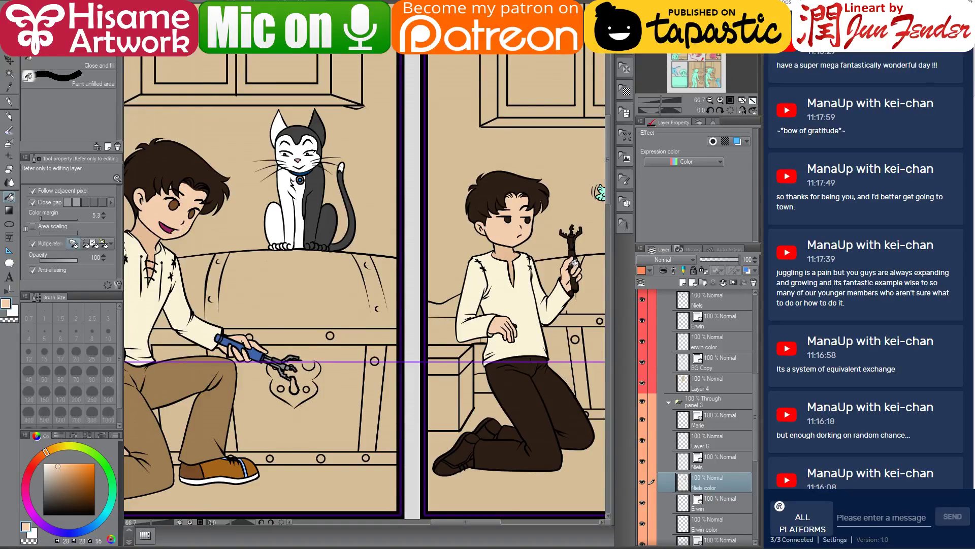
drag(574, 262, 542, 259)
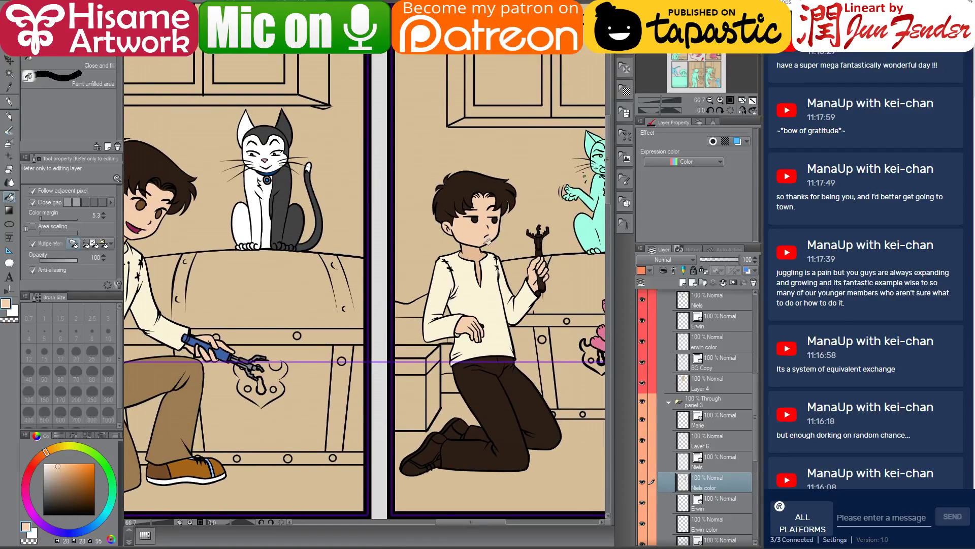
Sample the trouser brown from panel 2, fill Niels' trousers in panel 3, and lighten the brown to V 66.
alt+click(174, 406)
click(499, 440)
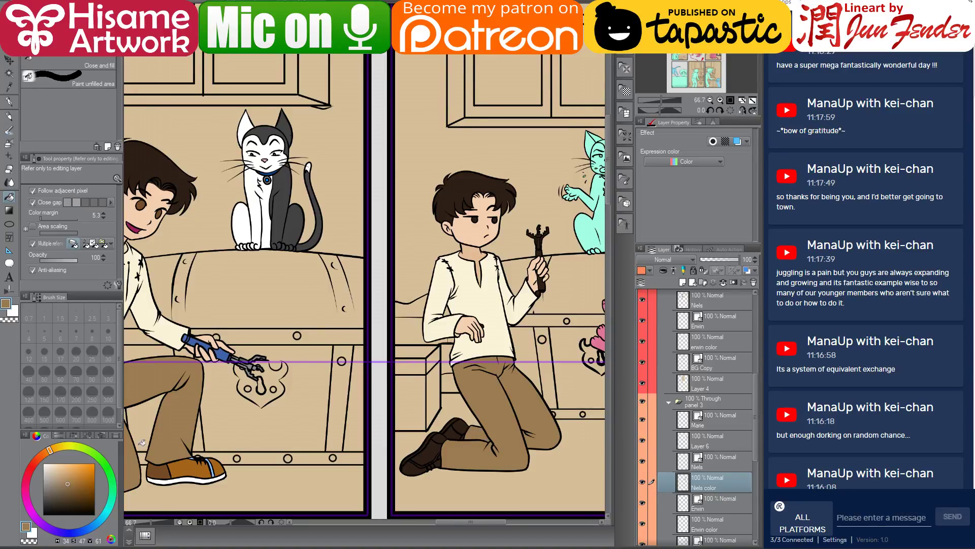
click(67, 481)
drag(413, 305, 467, 233)
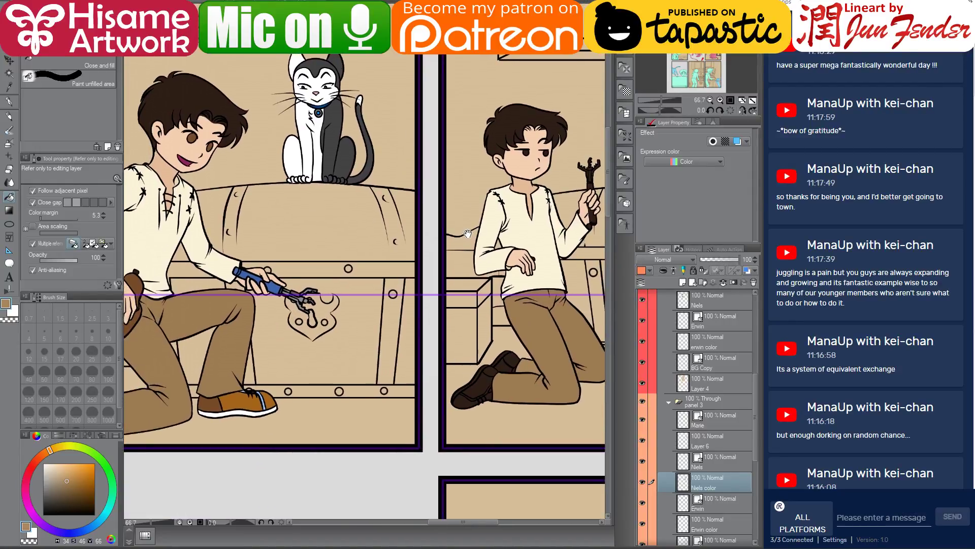
Sample the orange-brown of the shoe in panel 2 and fill the main areas of both shoes in panel 3.
alt+click(258, 398)
click(488, 378)
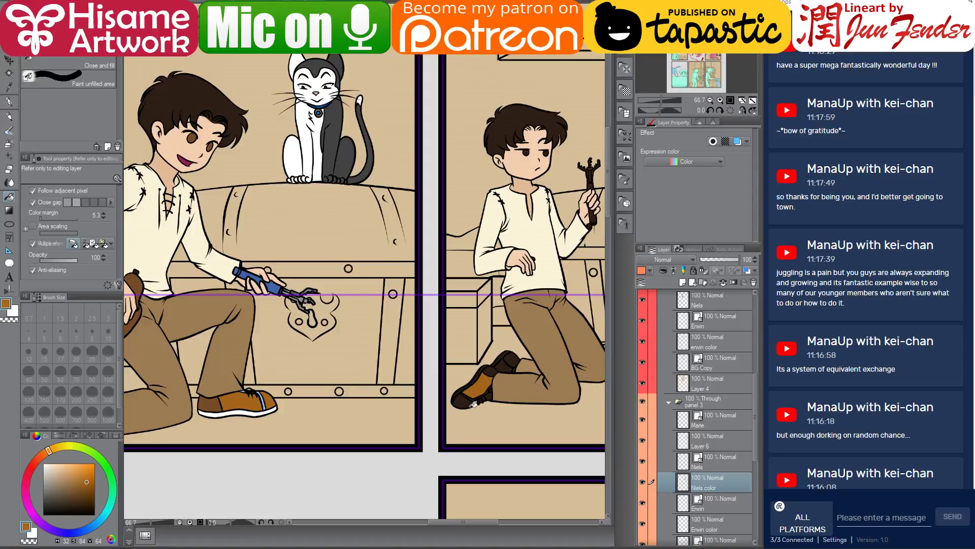
click(467, 404)
click(507, 362)
Fill the soles of the panel 3 shoes with white and their heel patches with reddish brown, both sampled from panel 2.
alt+click(246, 405)
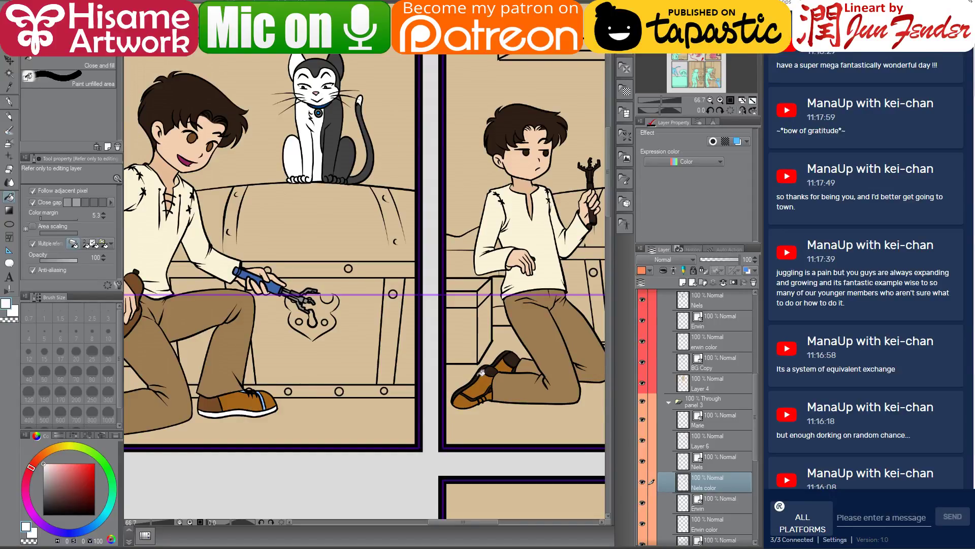
click(481, 373)
alt+click(211, 399)
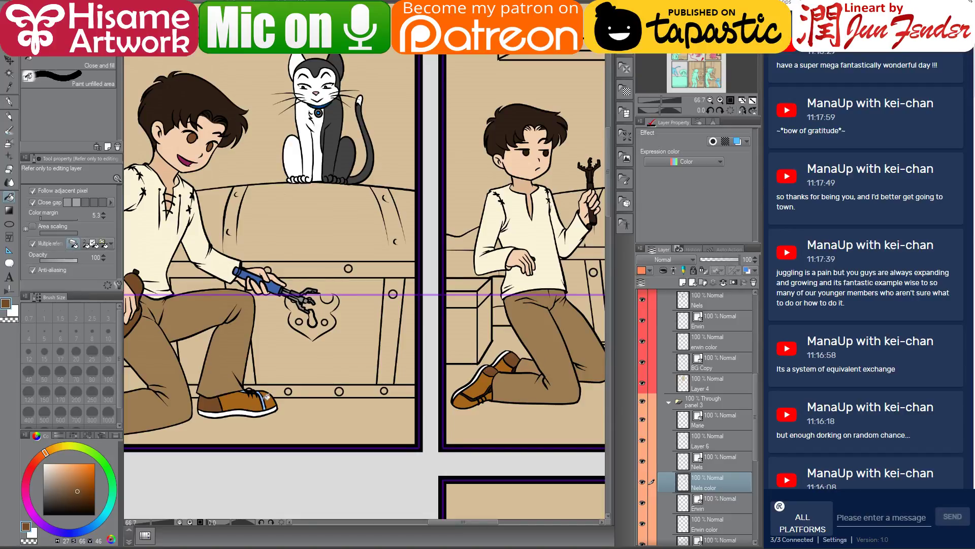
Sample the light blue of the panel 2 shoe stripe and paint the near shoe's stripe in panel 3 with the G-pen at size 8.
scroll(262, 418, up, 3)
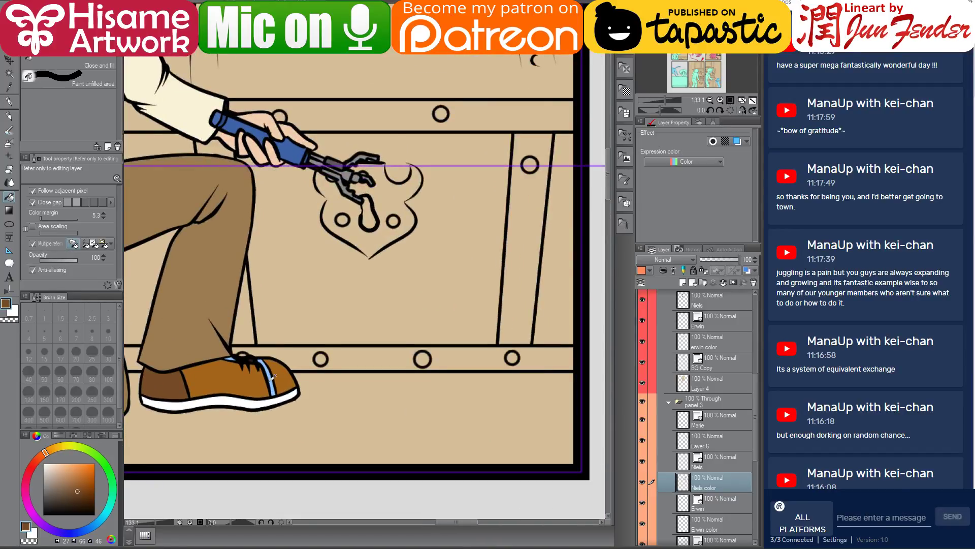
alt+click(274, 373)
scroll(503, 344, right, 4)
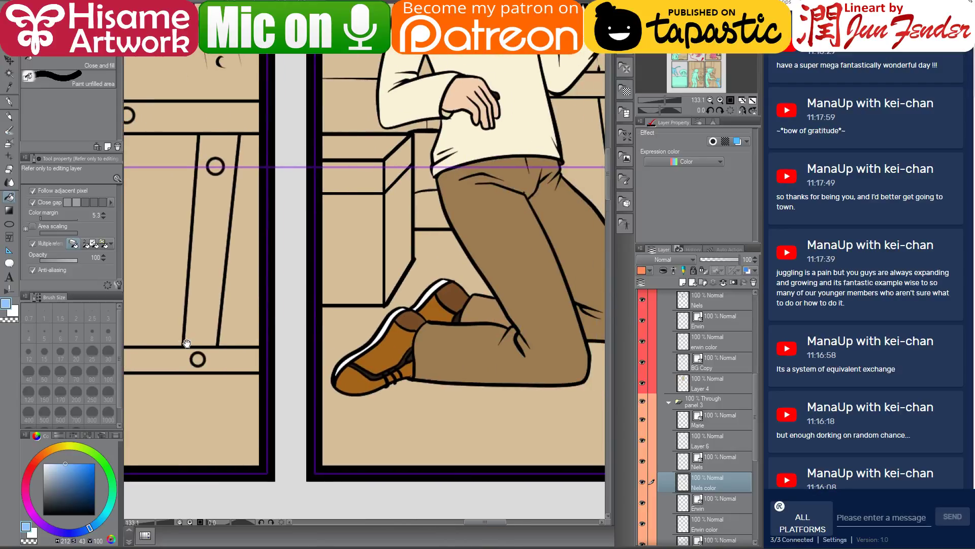
scroll(380, 369, up, 2)
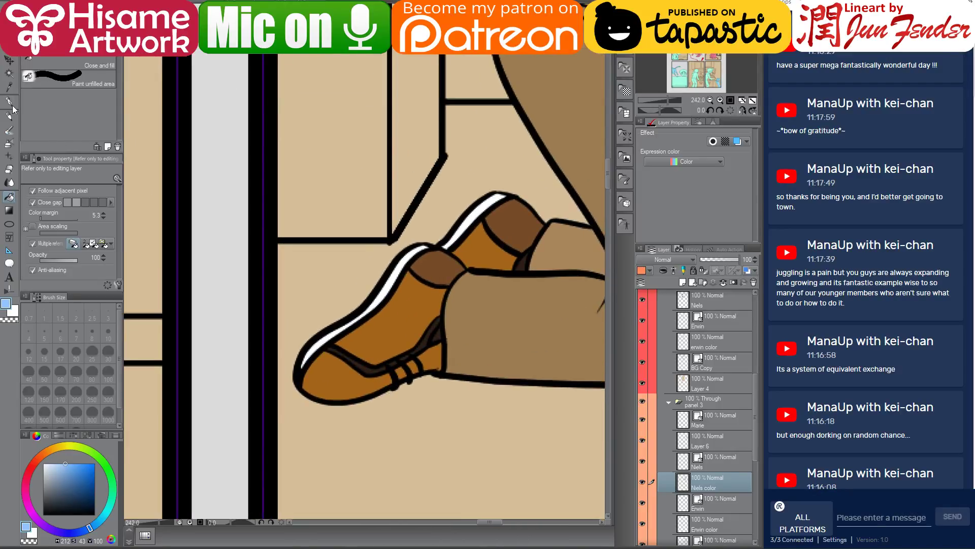
click(9, 102)
key(bracketleft)
key(bracketleft)
key(bracketleft)
key(bracketleft)
key(bracketleft)
key(bracketleft)
key(bracketleft)
key(bracketleft)
key(bracketleft)
key(bracketleft)
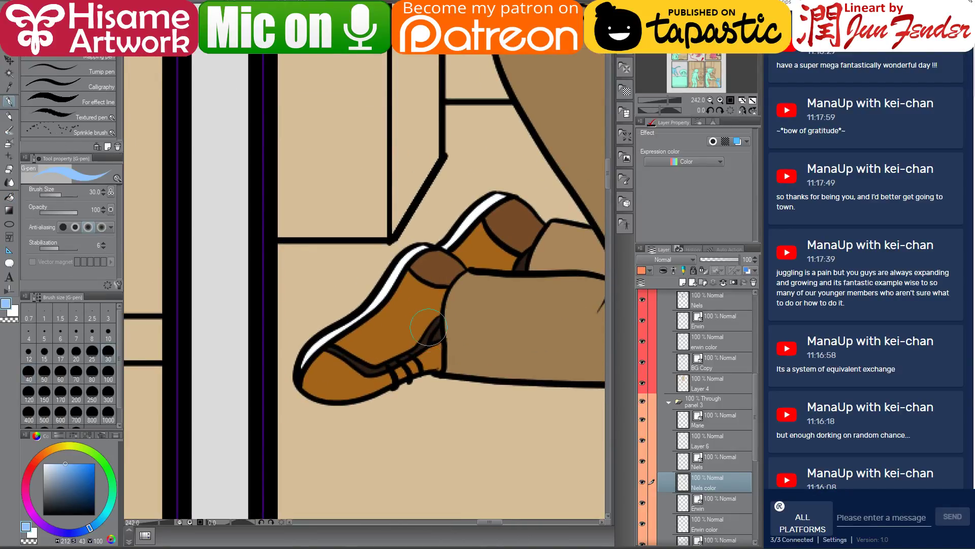
key(bracketright)
key(bracketright)
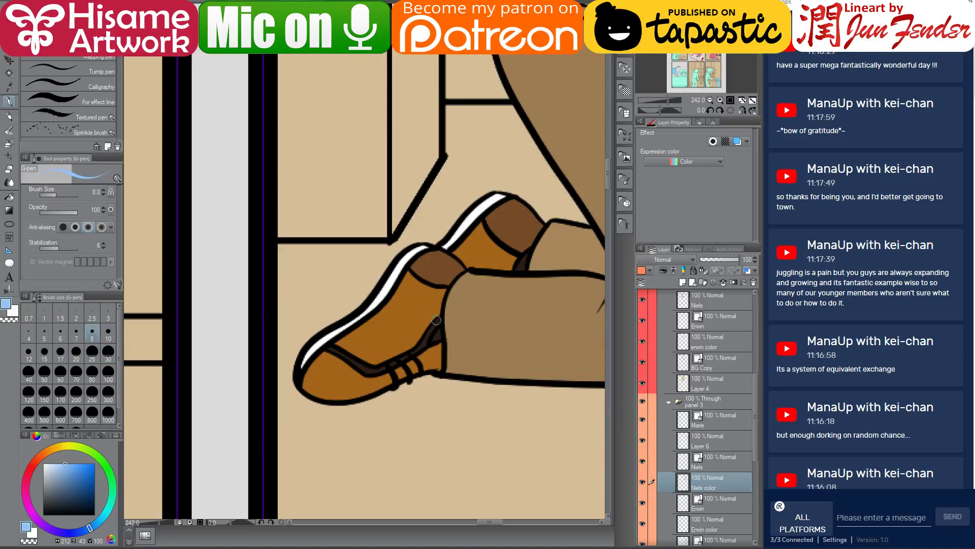
mouse_move(440, 319)
mouse_down()
mouse_move(421, 345)
mouse_move(366, 371)
mouse_up()
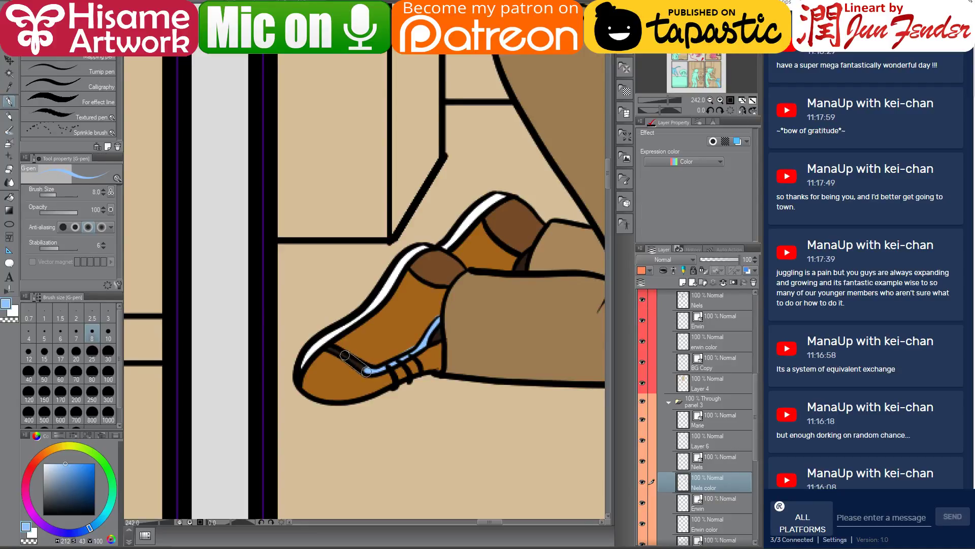
shift+click(345, 357)
shift+click(331, 348)
Finish the panel 3 shoes with the G-pen: near shoe's orange-brown edges and white ankle gap, far shoe's light blue stripe.
alt+click(411, 337)
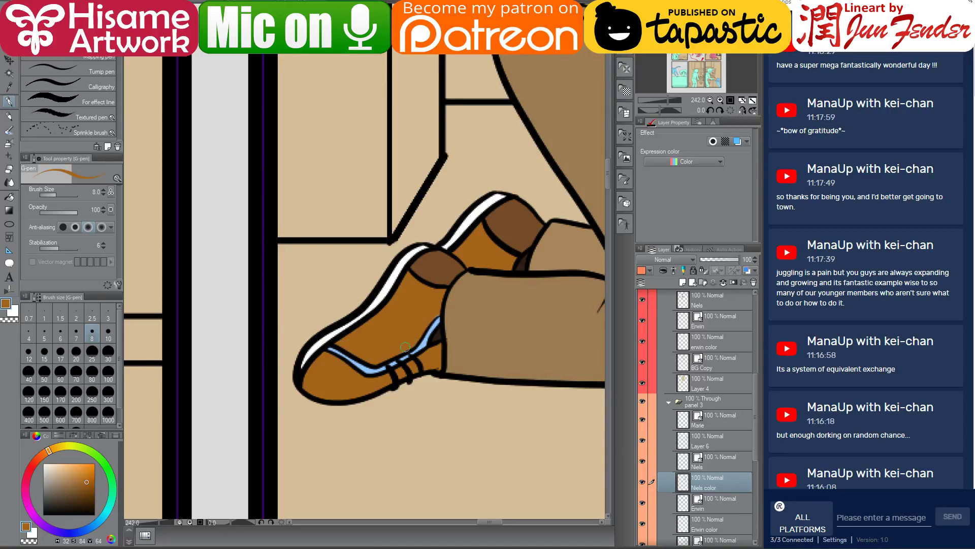
alt+click(394, 282)
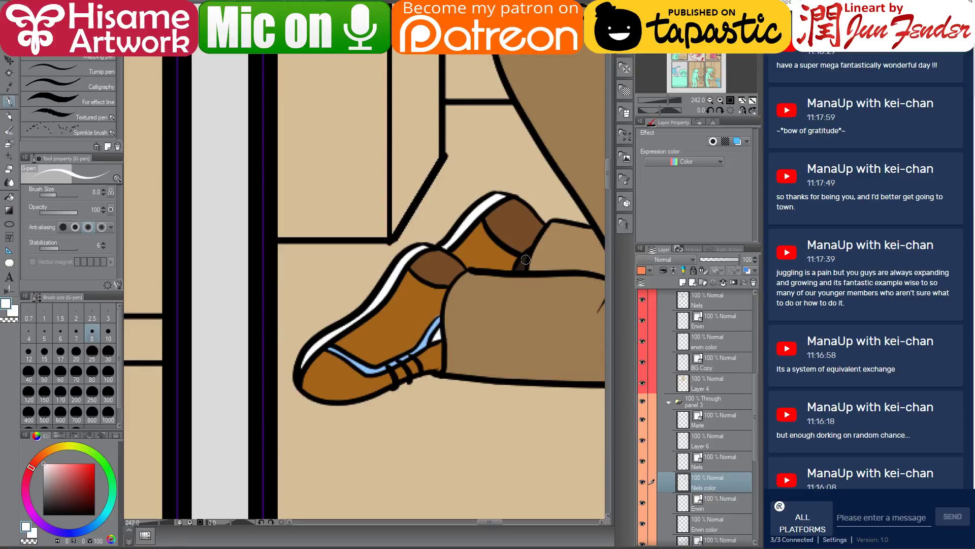
alt+click(439, 321)
mouse_move(528, 254)
mouse_down()
mouse_move(521, 271)
mouse_move(514, 260)
mouse_up()
alt+click(511, 263)
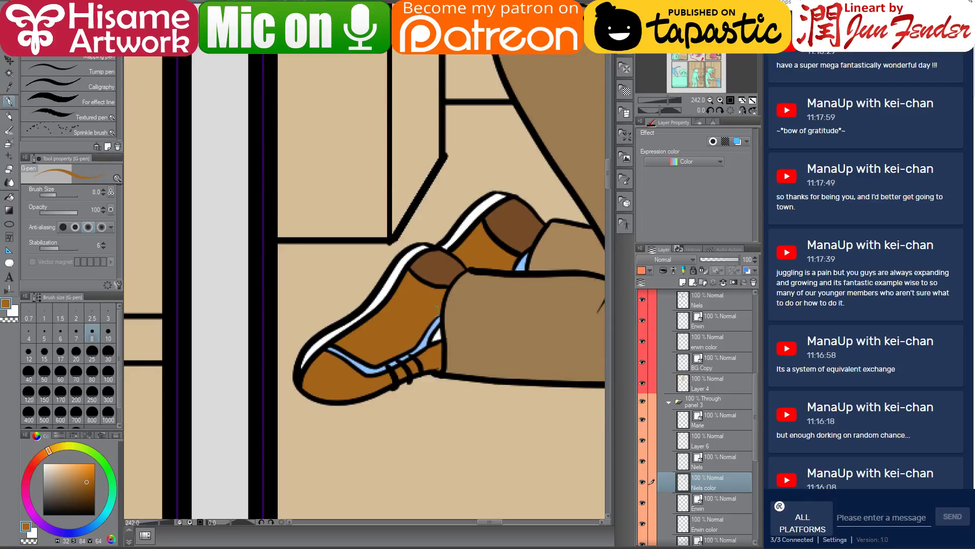
Pick the shaded beige of Niels' inner sleeve and fill the inside of the cuff on his raised arm in panel 3.
scroll(425, 311, down, 6)
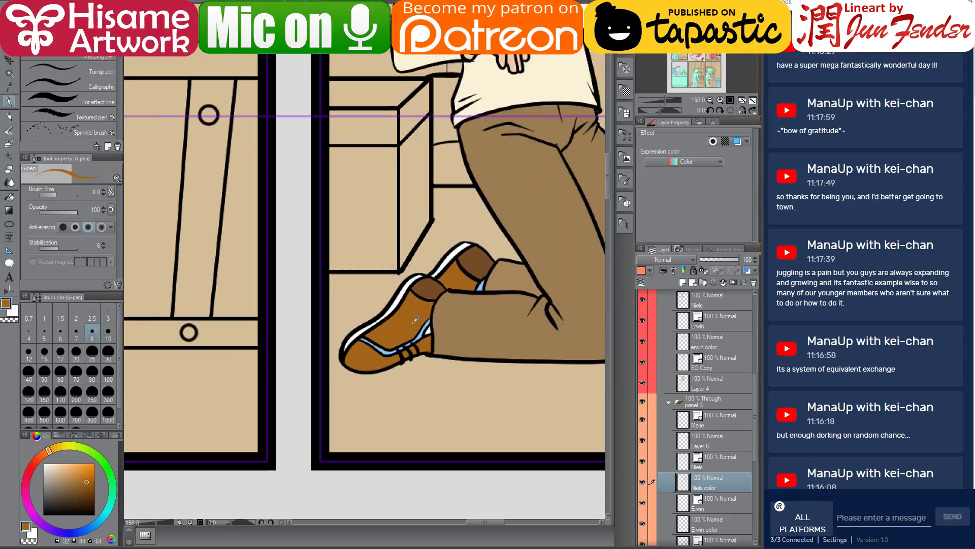
scroll(423, 274, up, 5)
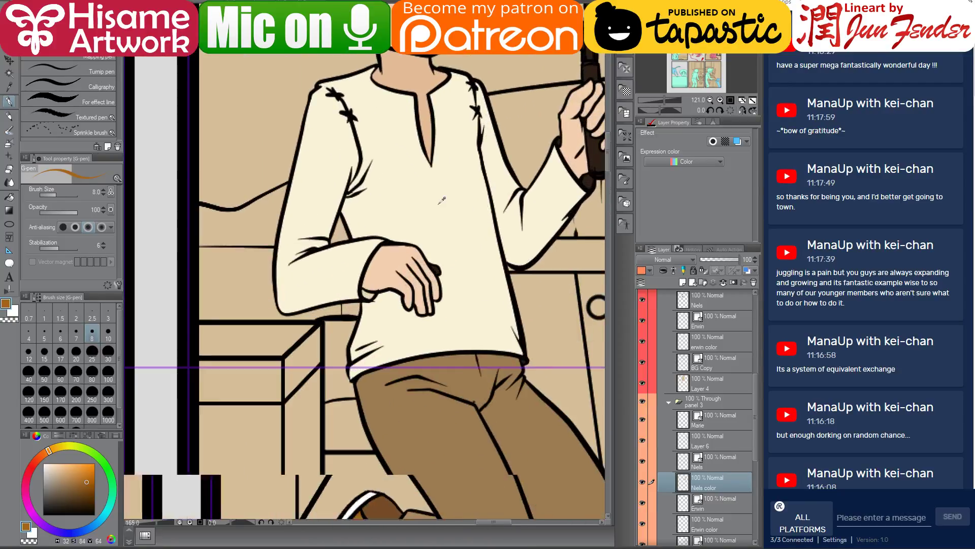
alt+click(423, 274)
drag(447, 264, 458, 275)
scroll(434, 387, down, 5)
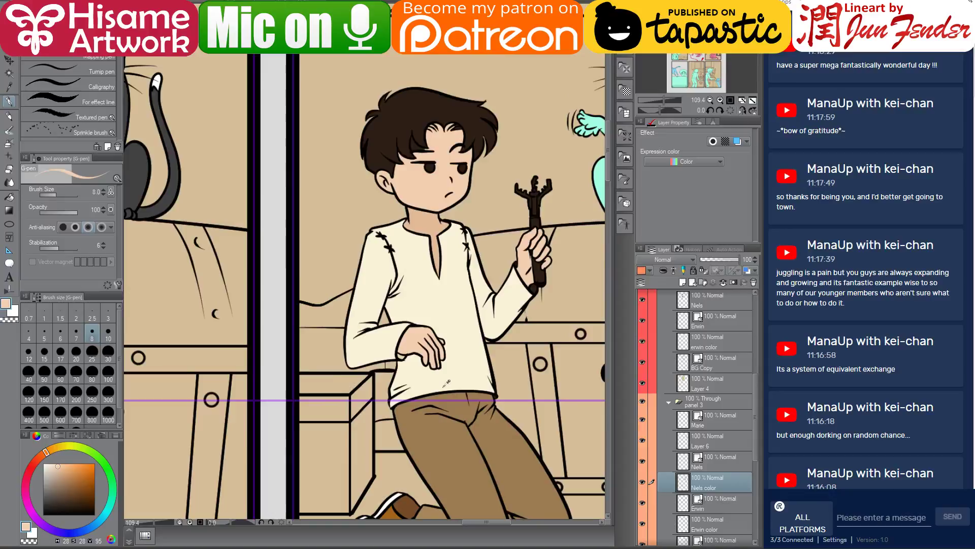
alt+click(406, 353)
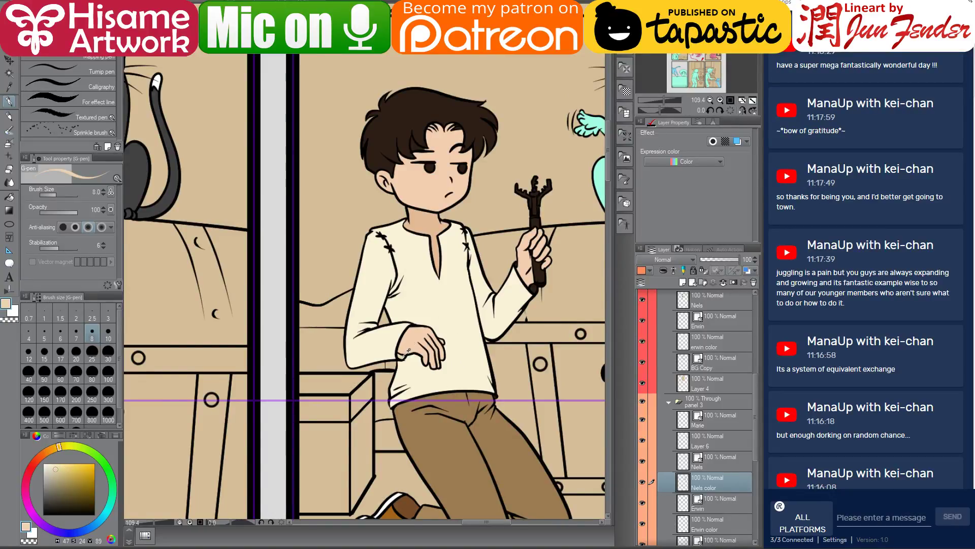
scroll(406, 353, up, 6)
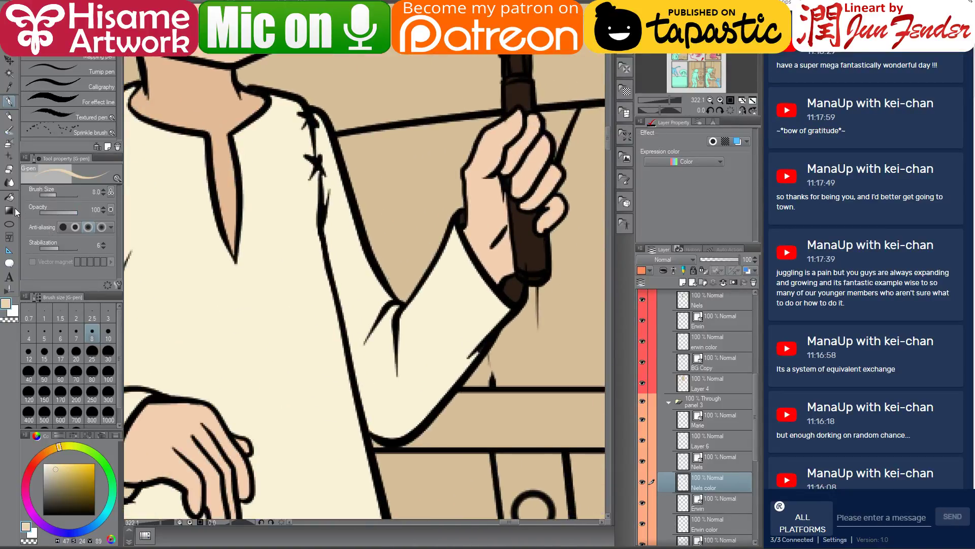
click(9, 196)
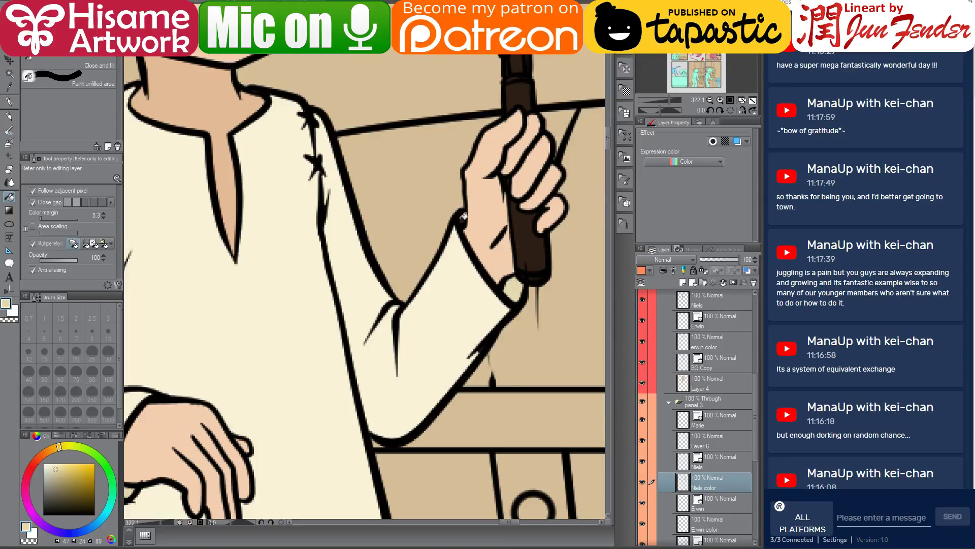
Sample the blue of the grabber tool's handle in panel 2 and fill the handle in Niels' hand in panel 3.
scroll(511, 402, down, 3)
scroll(510, 414, down, 5)
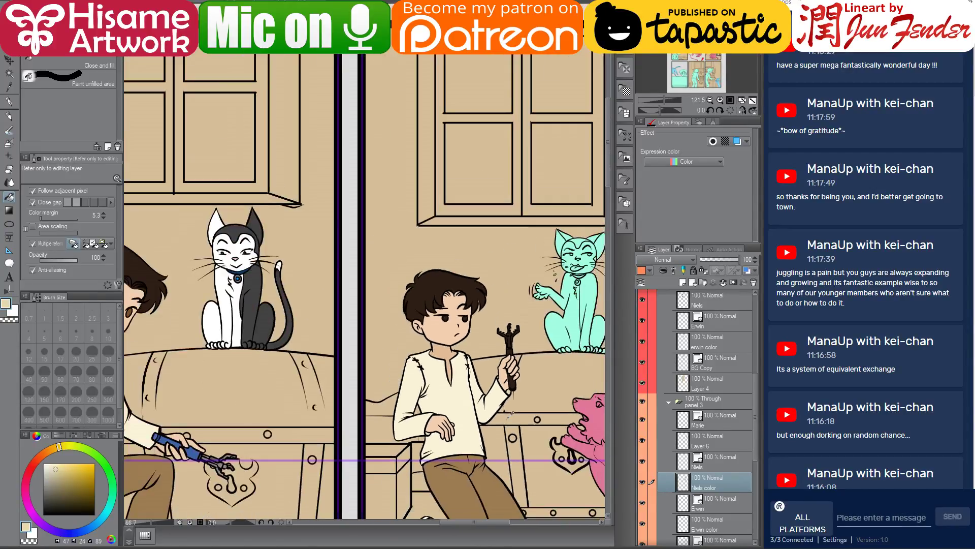
alt+click(297, 436)
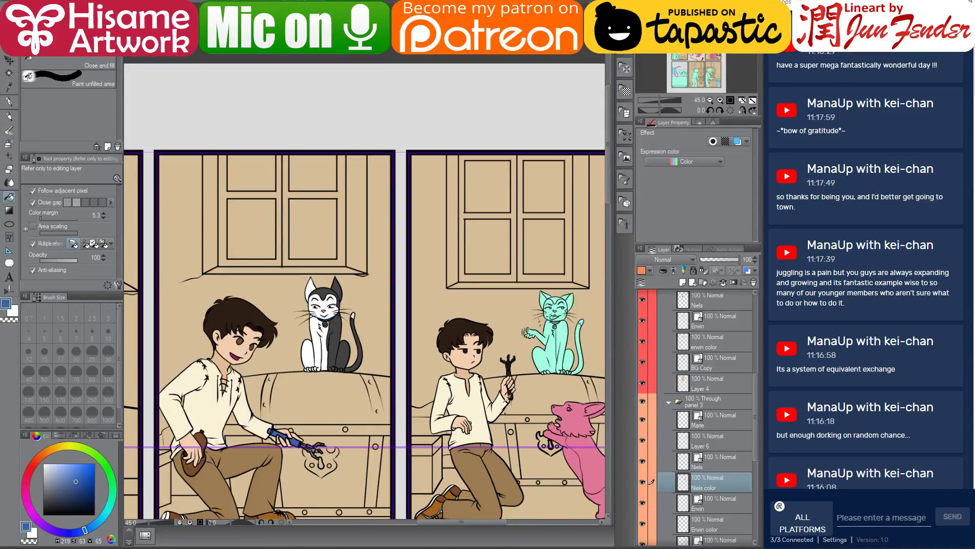
scroll(478, 411, up, 5)
scroll(506, 408, up, 3)
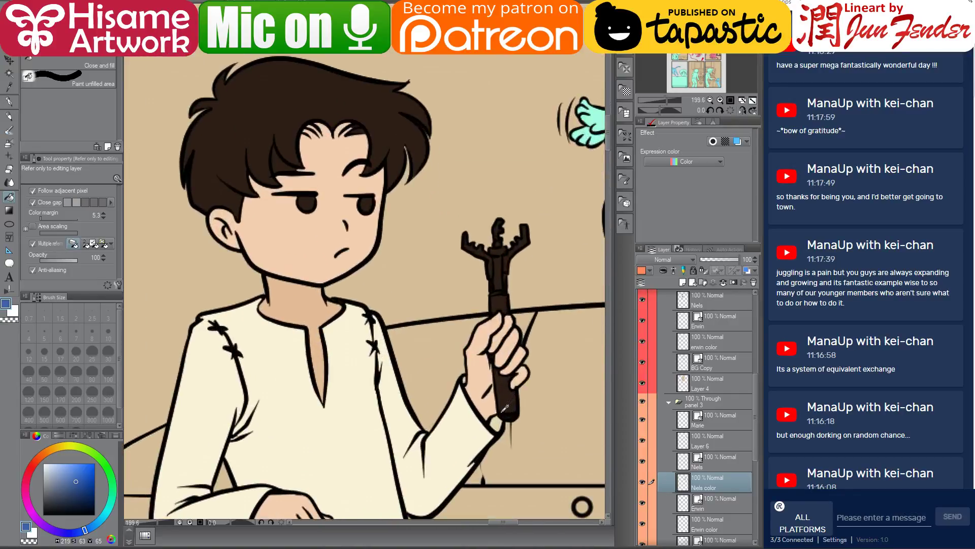
click(513, 393)
click(499, 259)
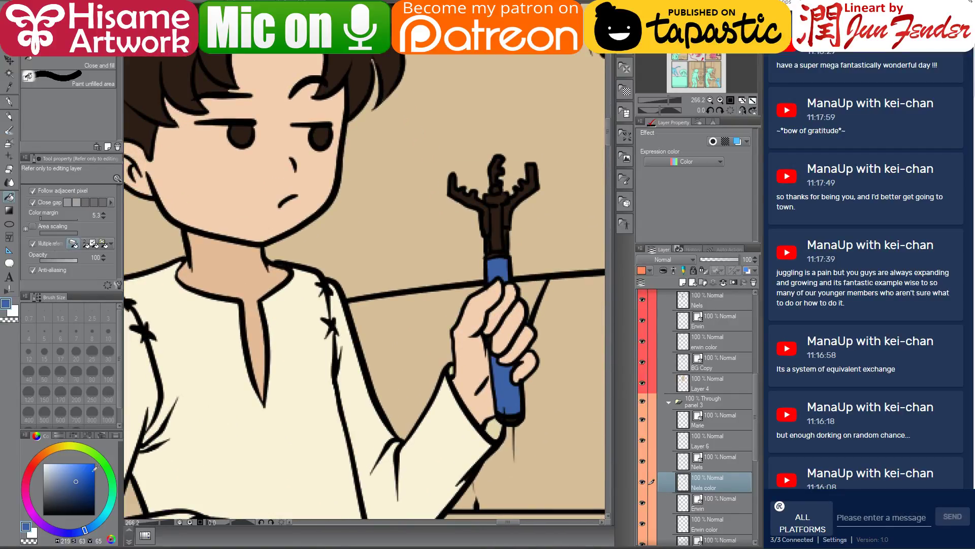
Choose a neutral mid grey with V 54 and fill the shaft, joint and prongs of the grabber tool in panel 3.
click(43, 487)
click(499, 236)
click(489, 217)
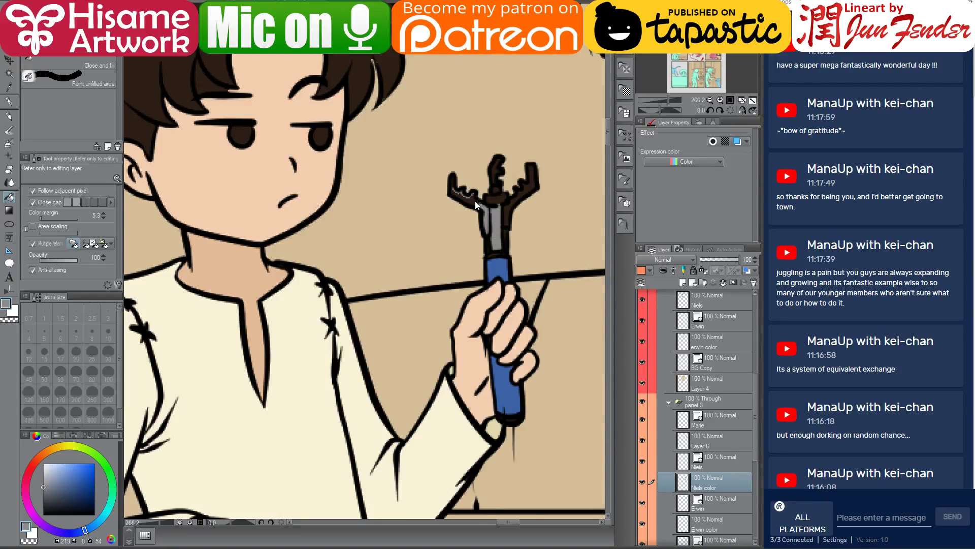
click(473, 197)
click(498, 197)
click(498, 171)
click(524, 194)
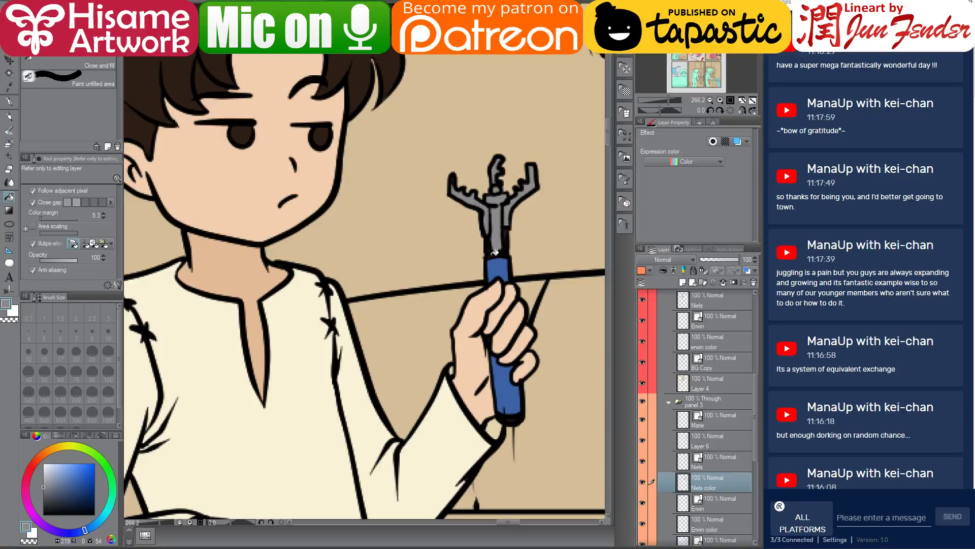
Sample Niels' dark brown hair and paint over the skin-coloured gaps between his forehead strands with the G-pen at size 20.
alt+click(502, 268)
drag(354, 215, 405, 286)
alt+click(265, 149)
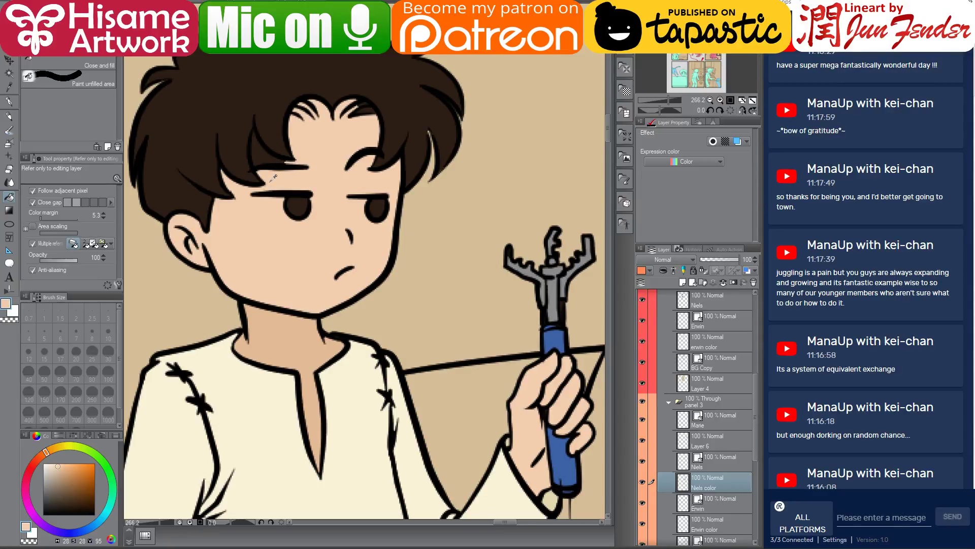
click(9, 100)
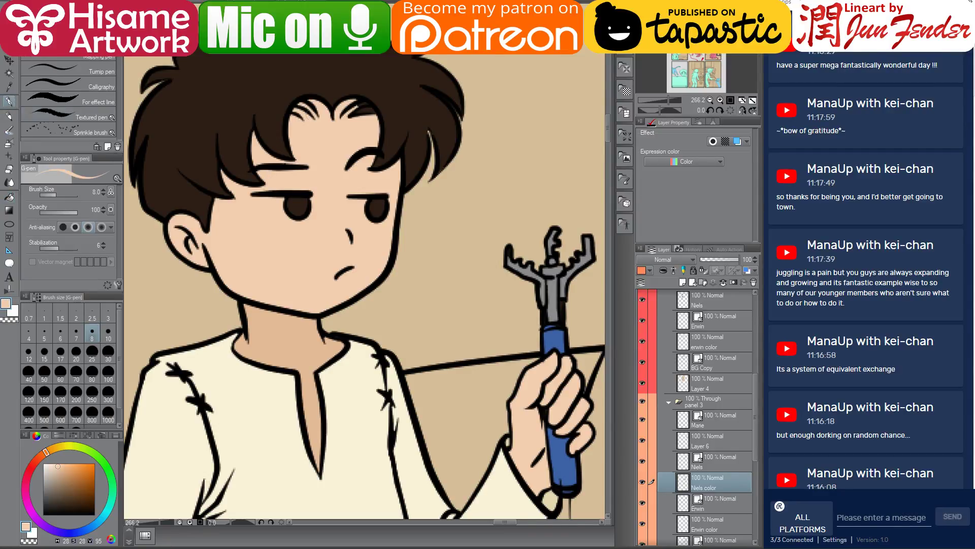
alt+click(260, 101)
key(bracketright)
key(bracketright)
key(bracketright)
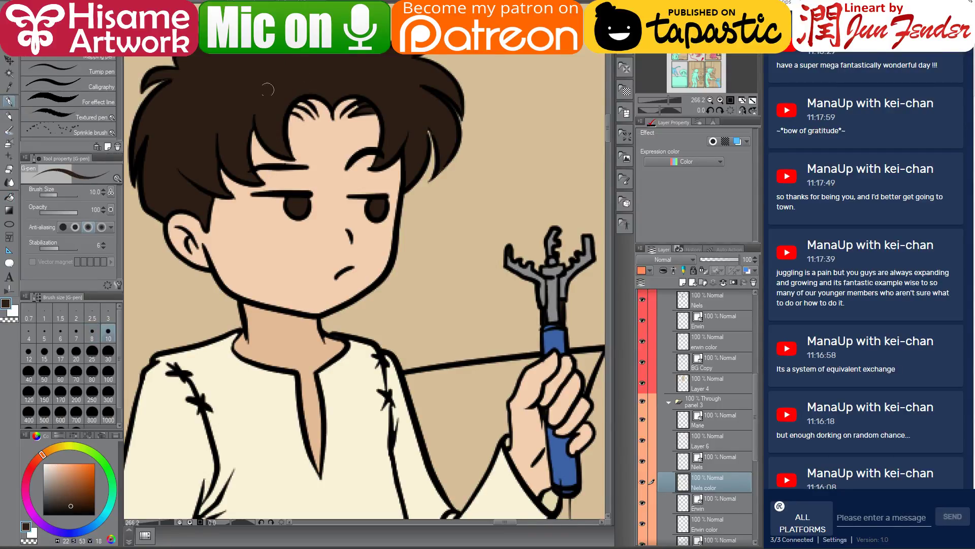
key(bracketright)
key(bracketright)
mouse_move(288, 105)
mouse_down()
mouse_move(367, 98)
mouse_move(279, 97)
mouse_move(337, 111)
mouse_move(390, 94)
mouse_move(307, 109)
mouse_up()
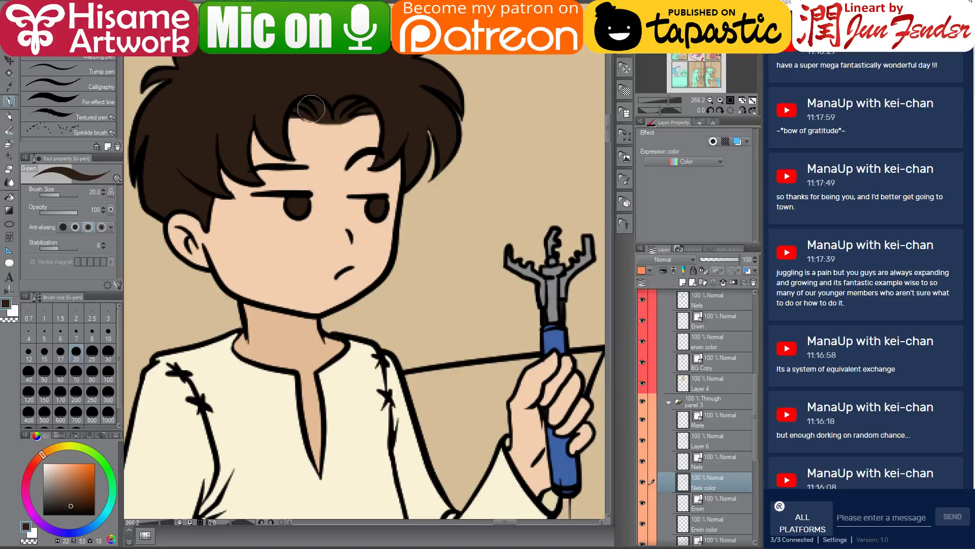
Sample the brown of Niels' eyes in panel 2 and fill his eyes in panel 3 with it.
scroll(445, 306, down, 8)
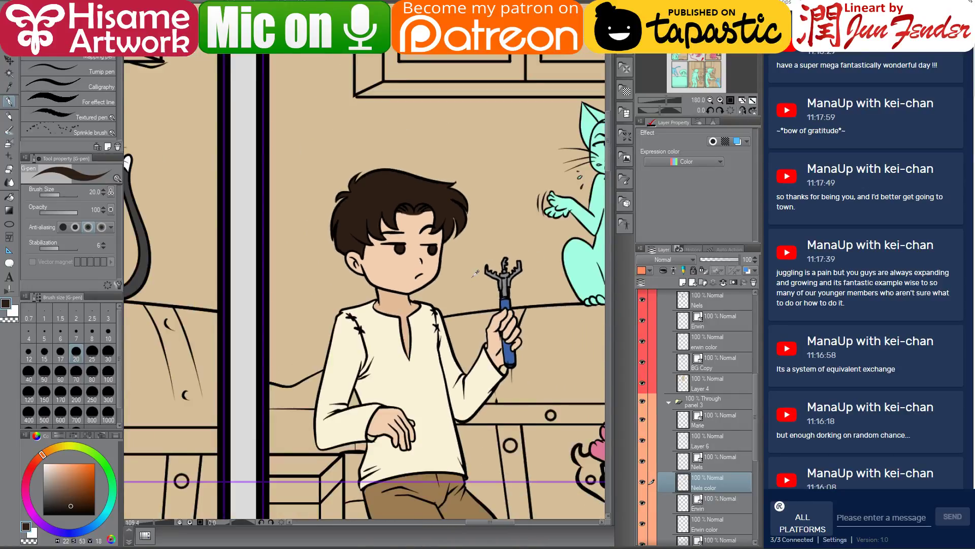
alt+click(451, 418)
scroll(446, 276, up, 6)
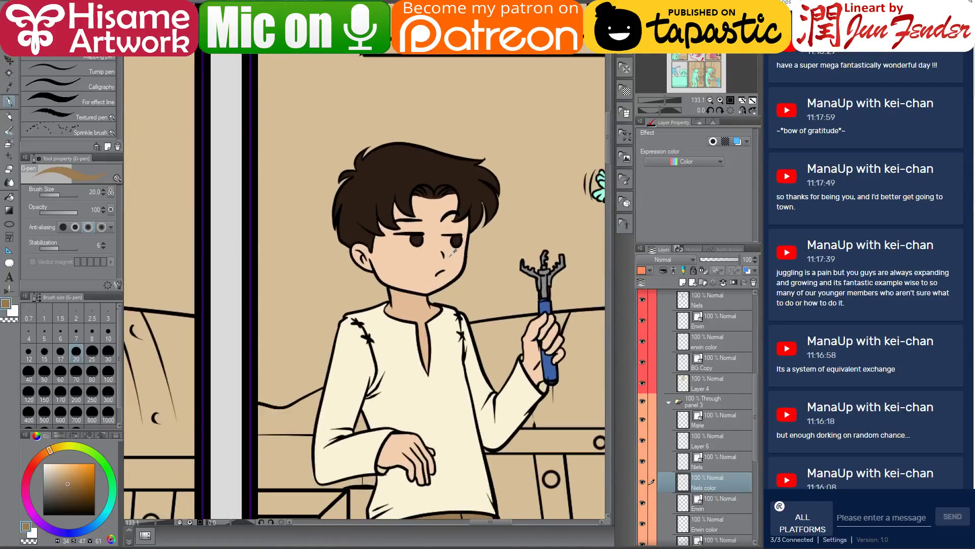
scroll(322, 266, down, 6)
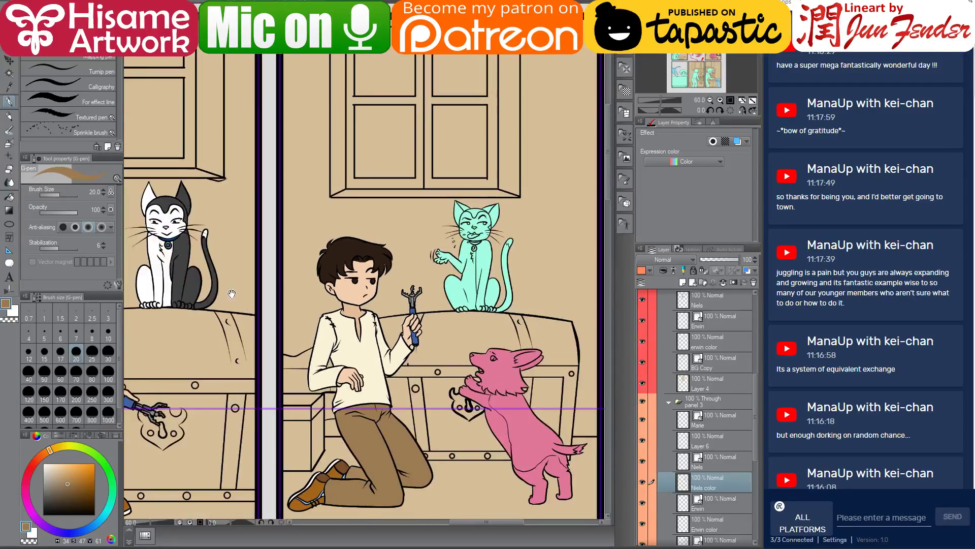
drag(208, 262, 322, 265)
alt+click(155, 243)
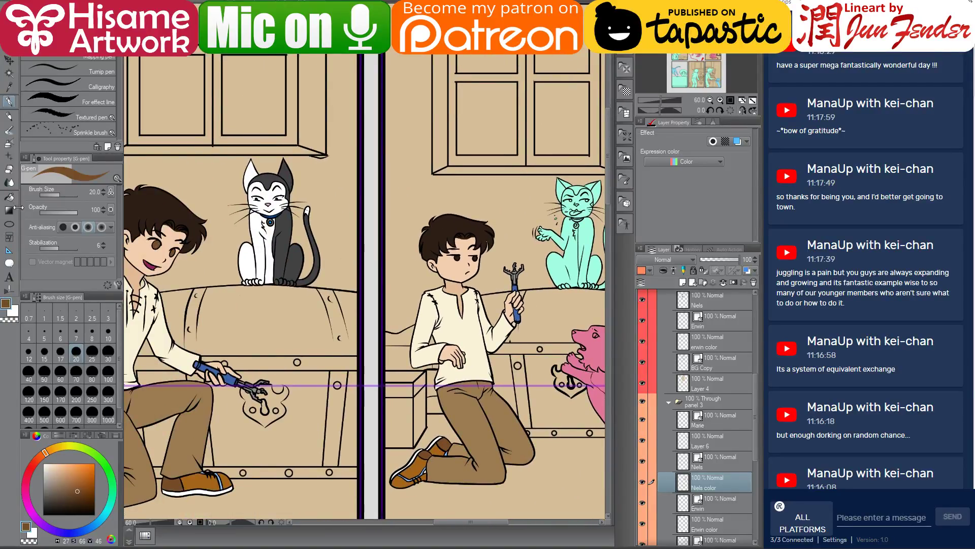
click(10, 198)
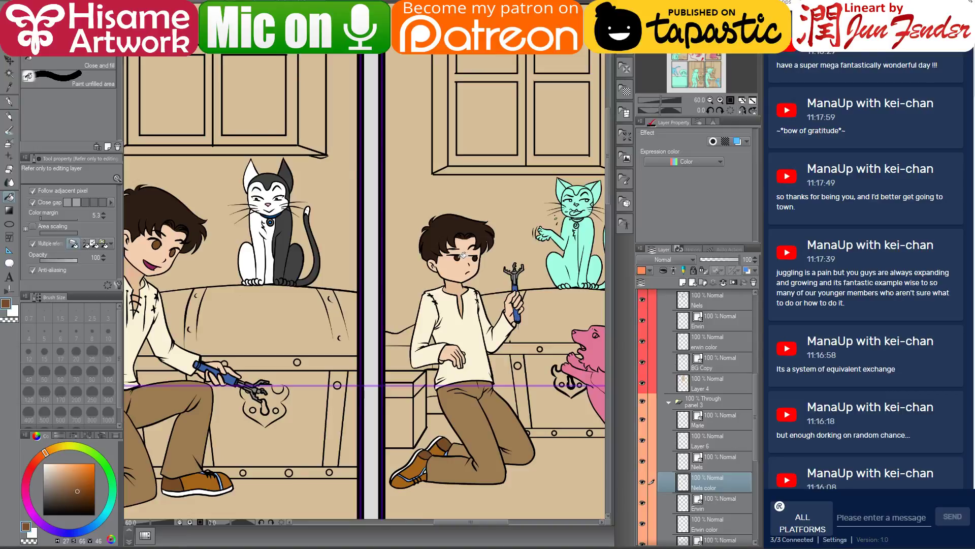
drag(514, 300, 446, 297)
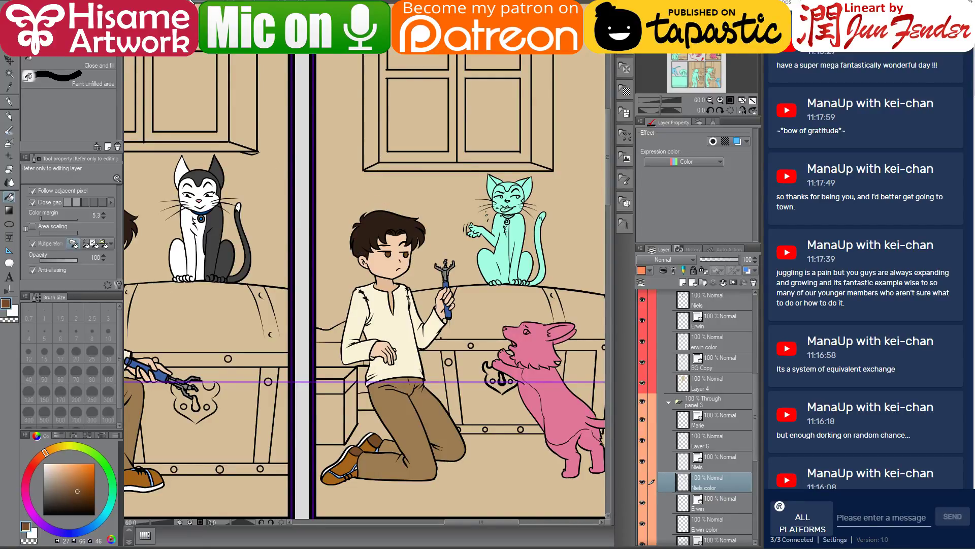
Sample the dog's tan fur colour from the finished comic page and return to the current page.
key(ctrl+Tab)
key(ctrl+Tab)
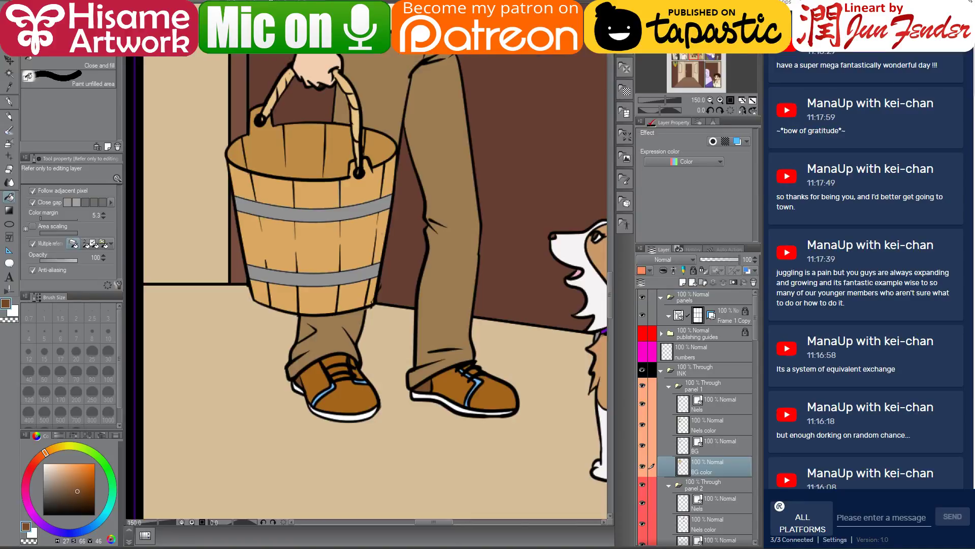
drag(531, 334, 397, 327)
alt+click(508, 270)
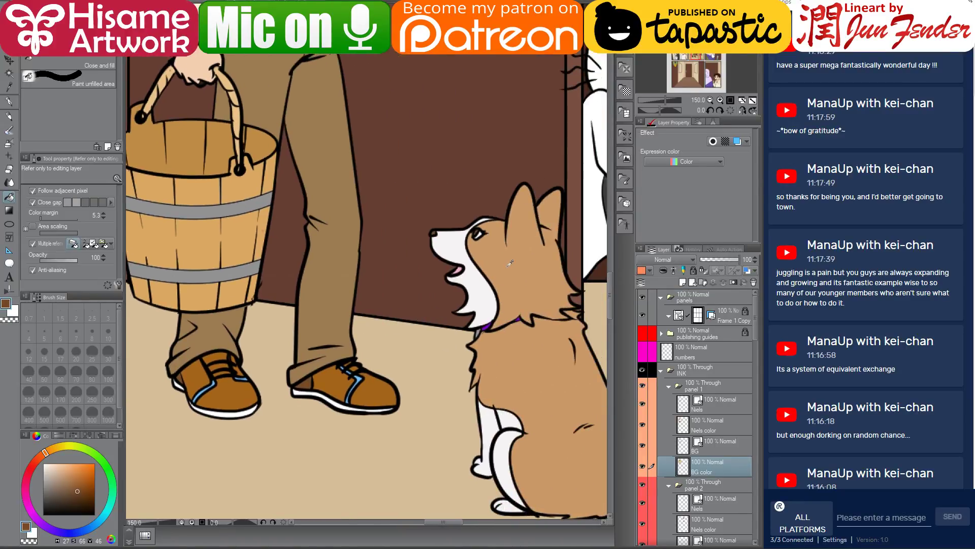
key(ctrl+Tab)
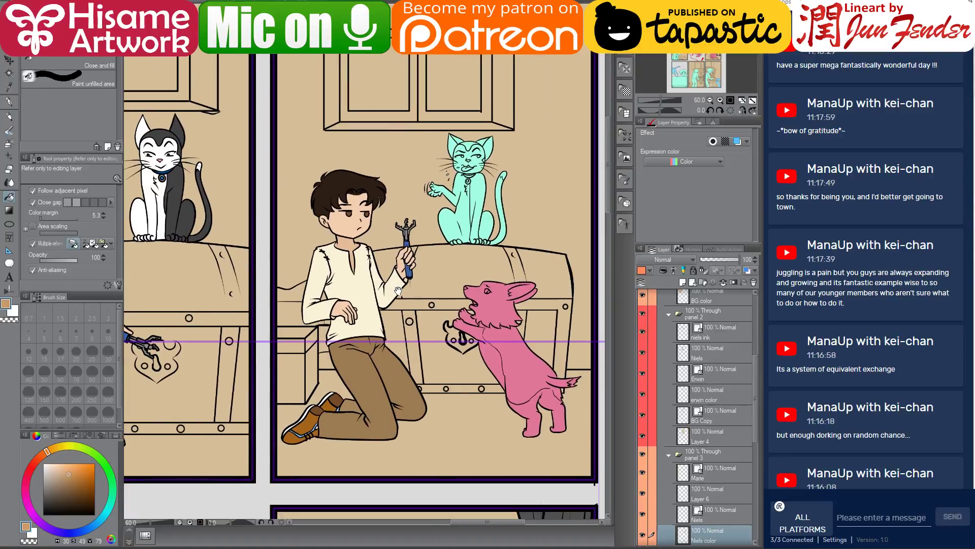
Select the pink dog's shape on Layer 6, repaint it tan with the G-pen at size 500, and clear the selection.
click(713, 459)
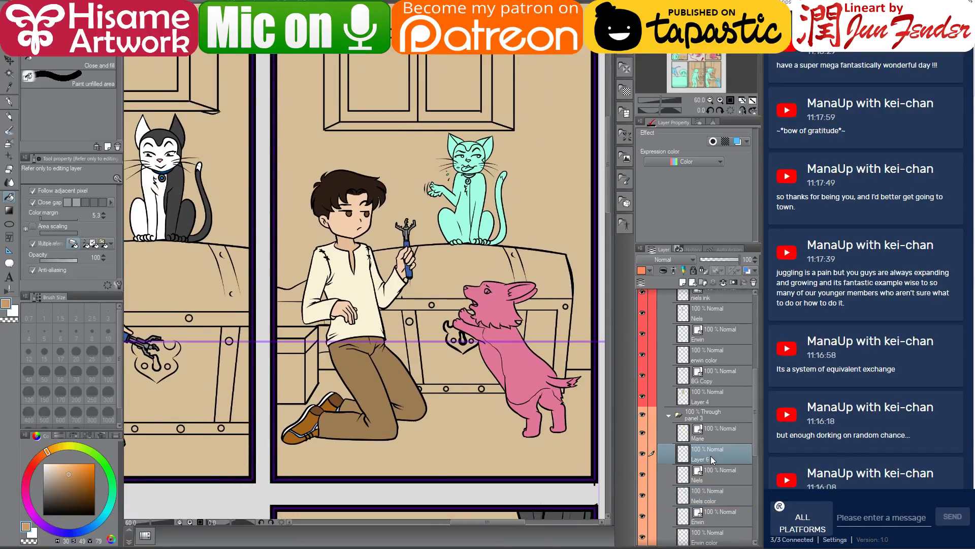
ctrl+click(683, 454)
click(8, 100)
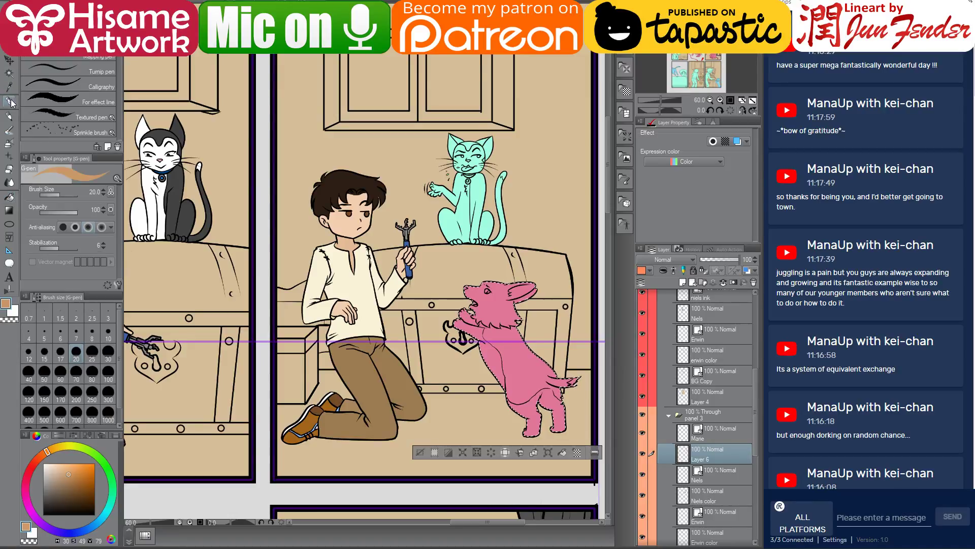
click(44, 420)
drag(513, 305, 533, 396)
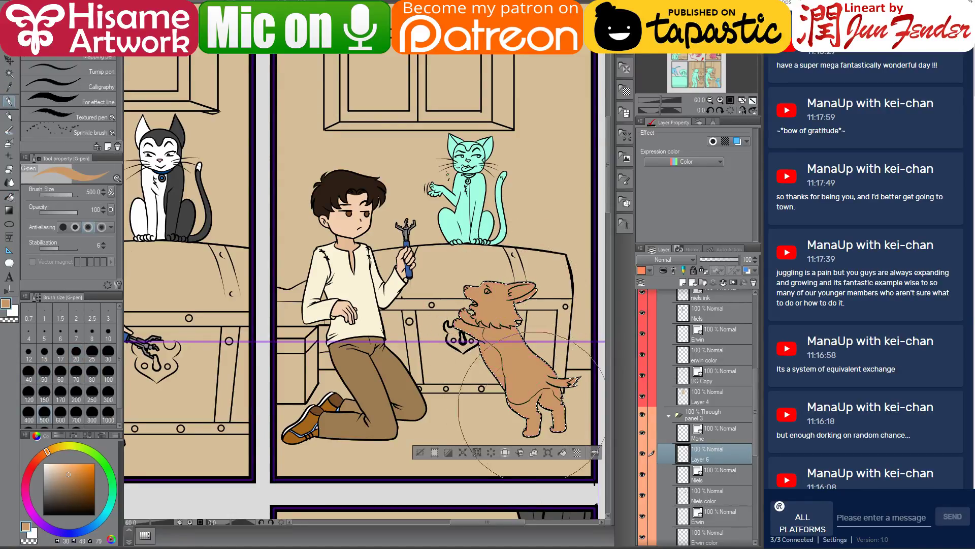
click(9, 115)
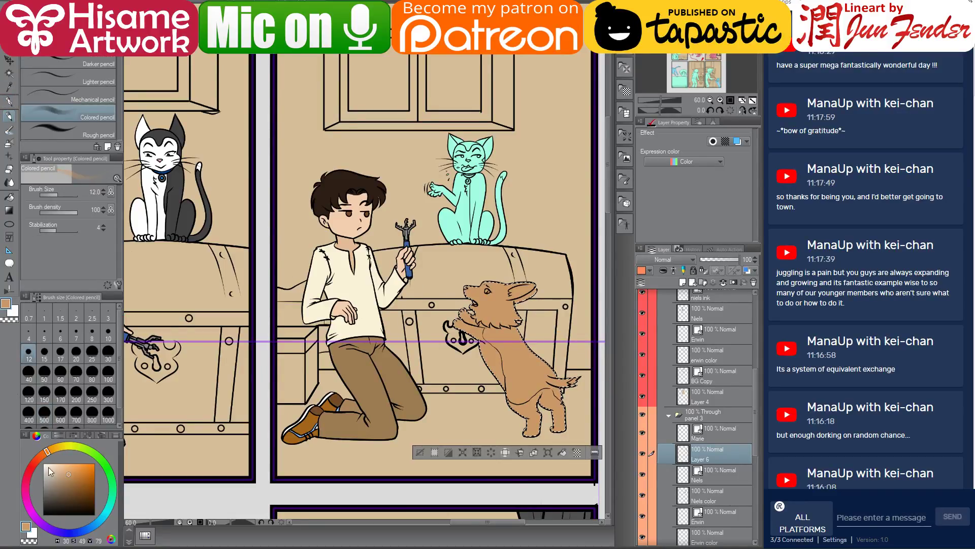
key(ctrl+d)
Set the drawing colour to black, rename Layer 6 as marie color, and make the Marie layer active.
click(94, 514)
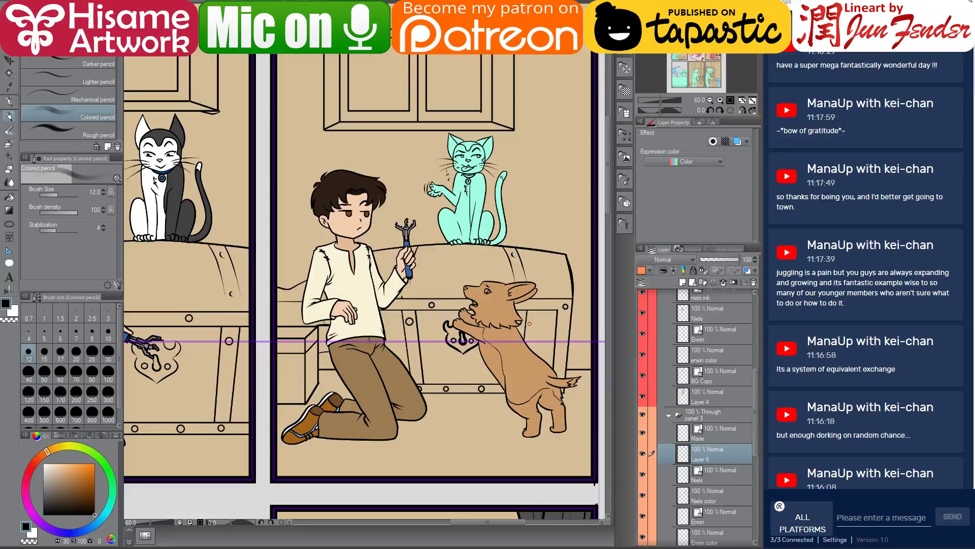
double_click(697, 460)
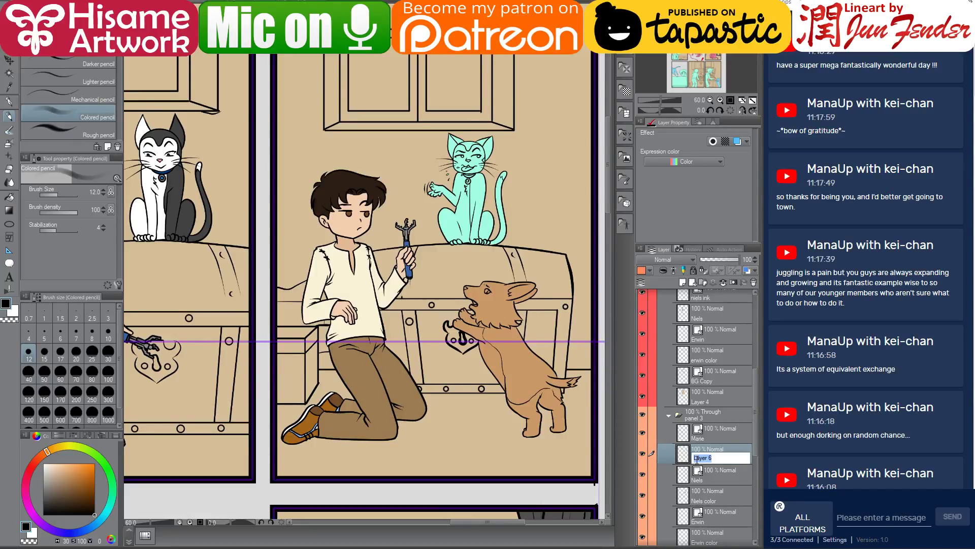
text(marie color)
key(Return)
click(718, 440)
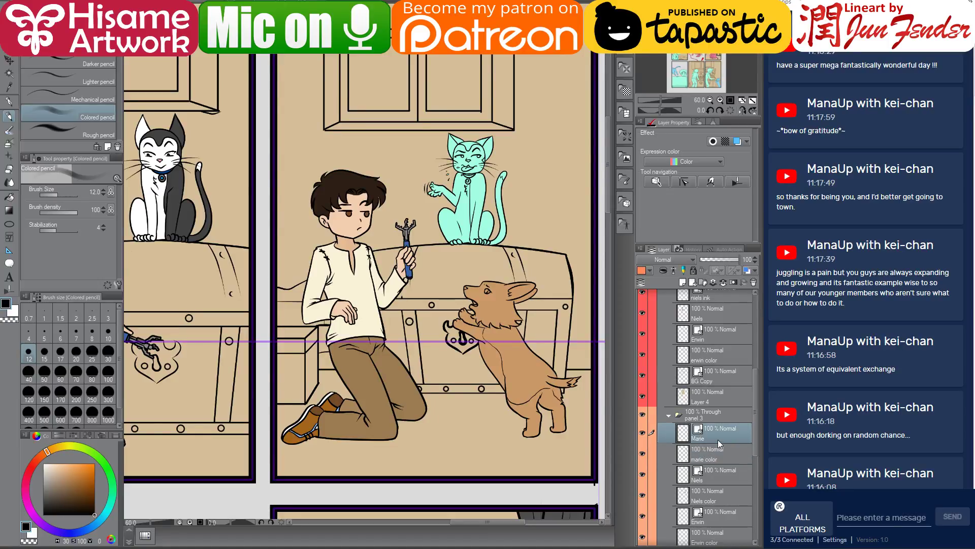
ctrl+click(689, 434)
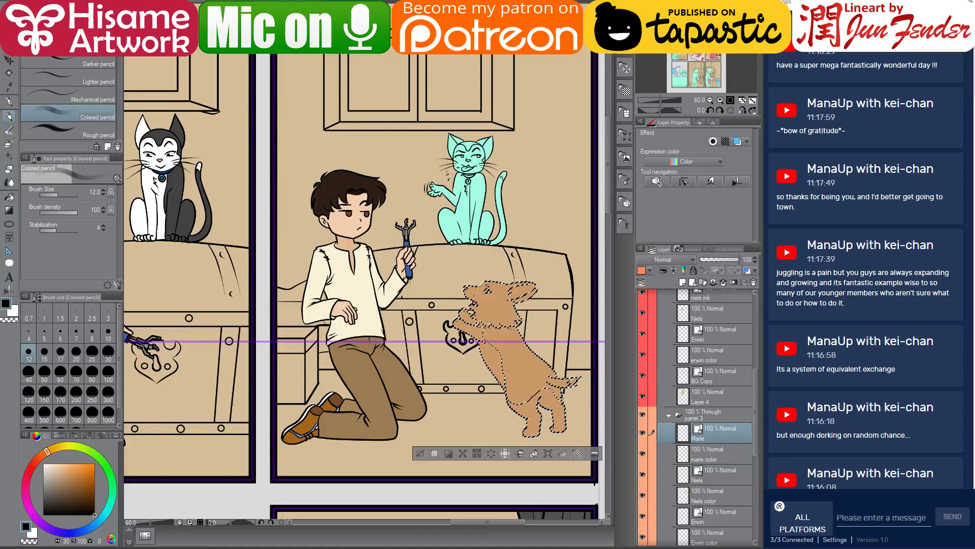
key(ctrl+d)
scroll(562, 315, down, 3)
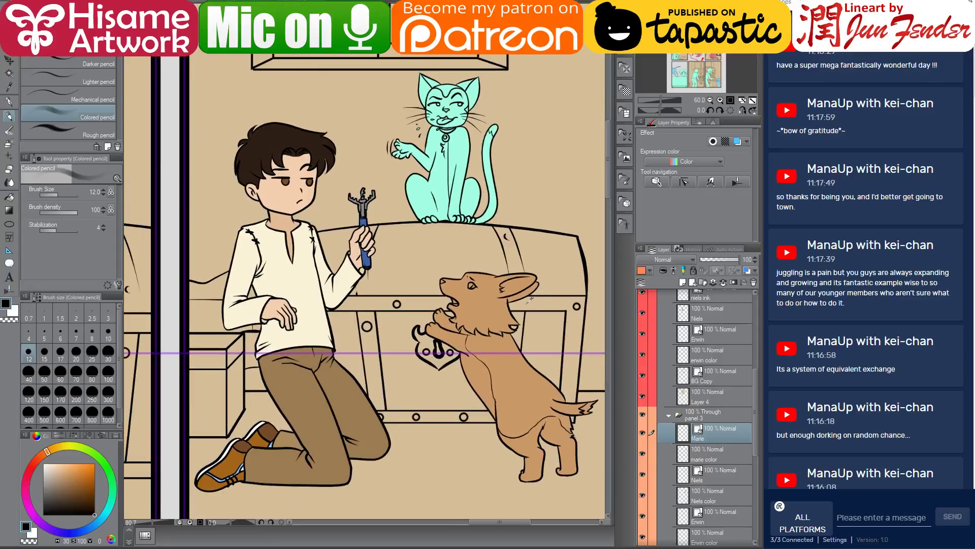
scroll(529, 306, down, 2)
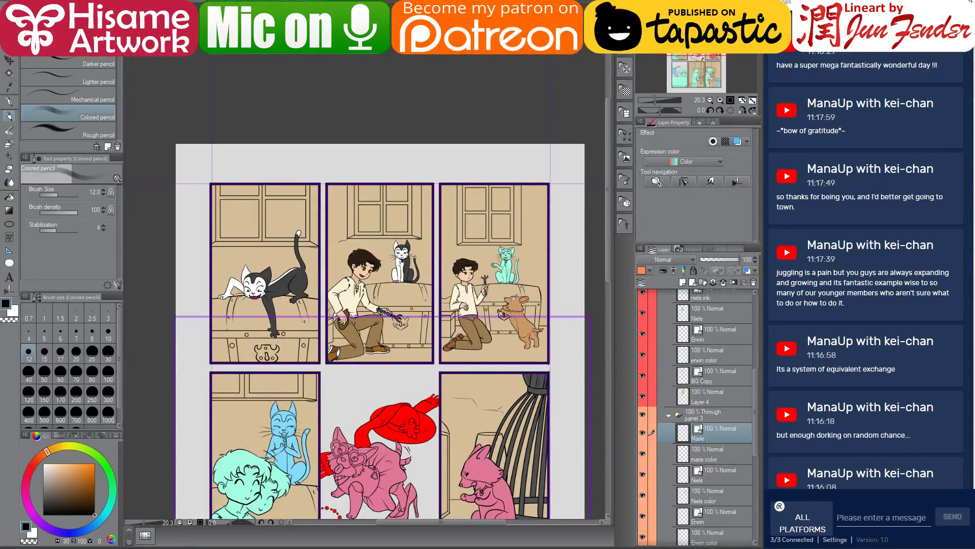
scroll(521, 302, up, 3)
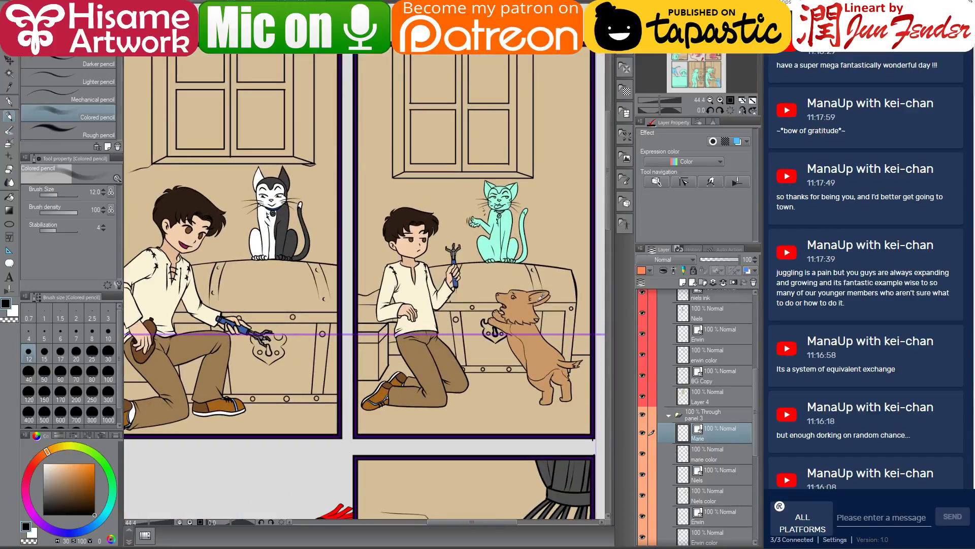
drag(524, 350, 493, 181)
scroll(459, 93, up, 5)
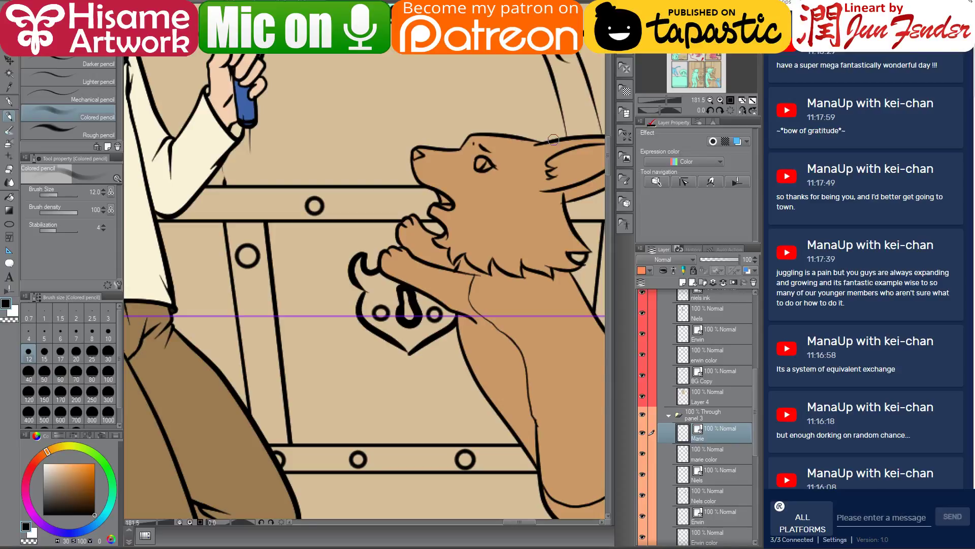
key(bracketleft)
key(bracketleft)
key(bracketleft)
scroll(476, 125, up, 3)
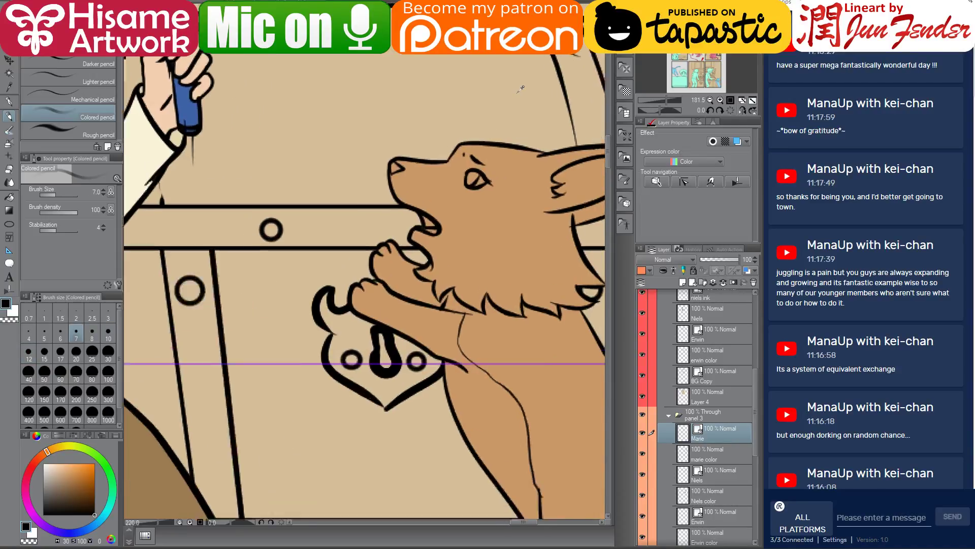
drag(506, 315, 454, 310)
drag(446, 152, 429, 163)
key(ctrl+z)
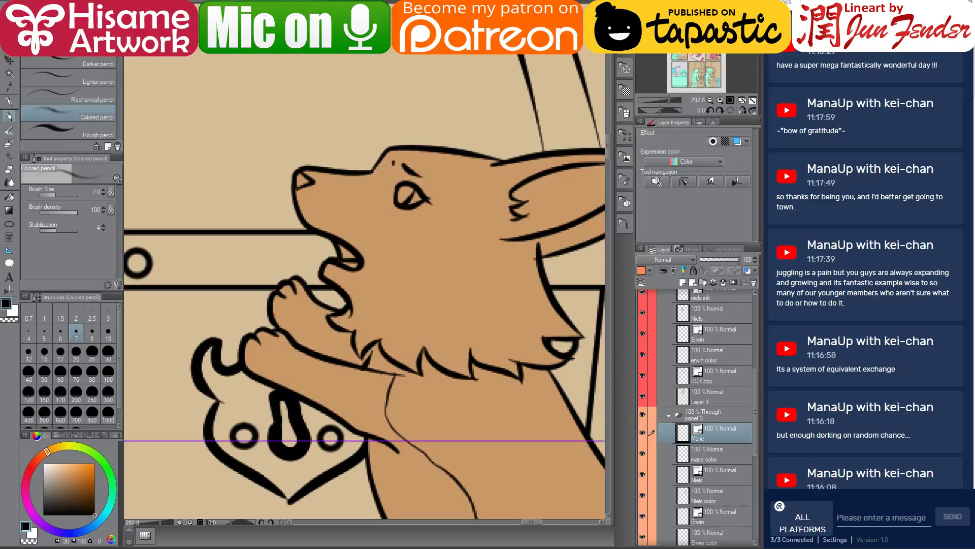
With the G-pen at size 6, ink a curved marking line from the dog's forehead around its eye down to the neck fur.
click(9, 102)
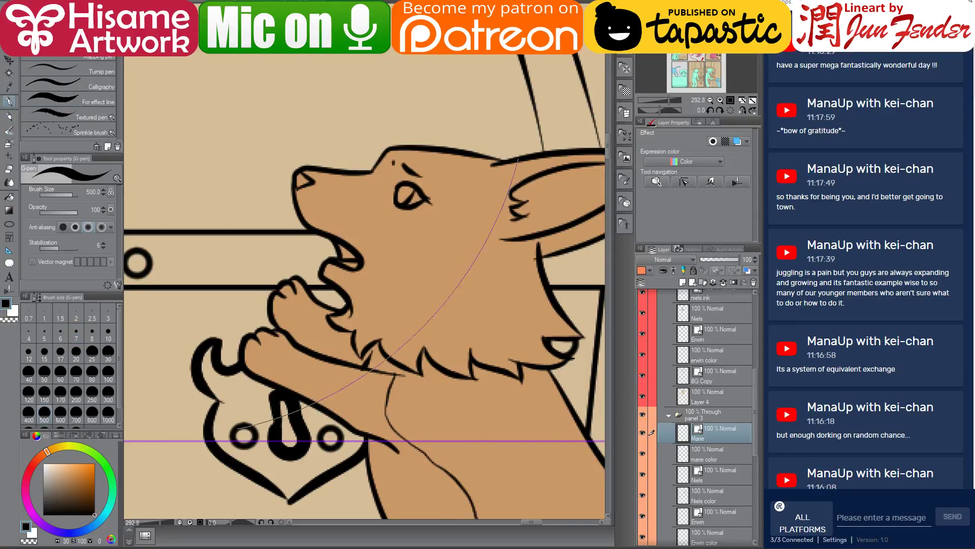
key(bracketleft)
key(bracketleft)
key(bracketleft)
key(bracketleft)
key(bracketleft)
key(bracketleft)
key(bracketleft)
key(bracketleft)
key(bracketleft)
key(bracketleft)
key(bracketleft)
key(bracketleft)
key(bracketleft)
key(bracketleft)
key(bracketleft)
key(bracketleft)
key(bracketleft)
key(bracketleft)
key(bracketleft)
key(bracketleft)
key(bracketleft)
key(bracketleft)
key(bracketleft)
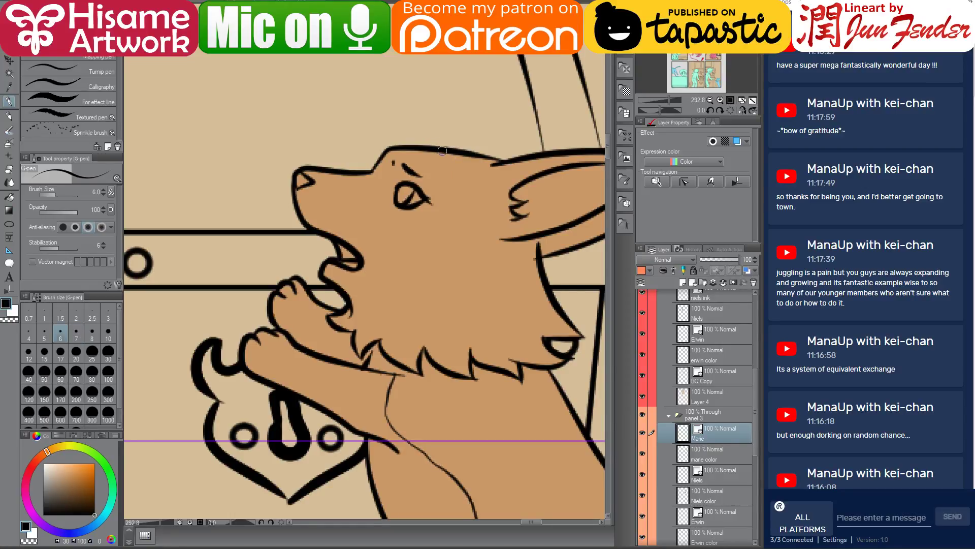
mouse_move(442, 153)
mouse_down()
mouse_move(395, 159)
mouse_move(381, 191)
mouse_move(383, 223)
mouse_move(428, 271)
mouse_move(437, 437)
mouse_move(446, 357)
mouse_up()
drag(455, 342, 455, 371)
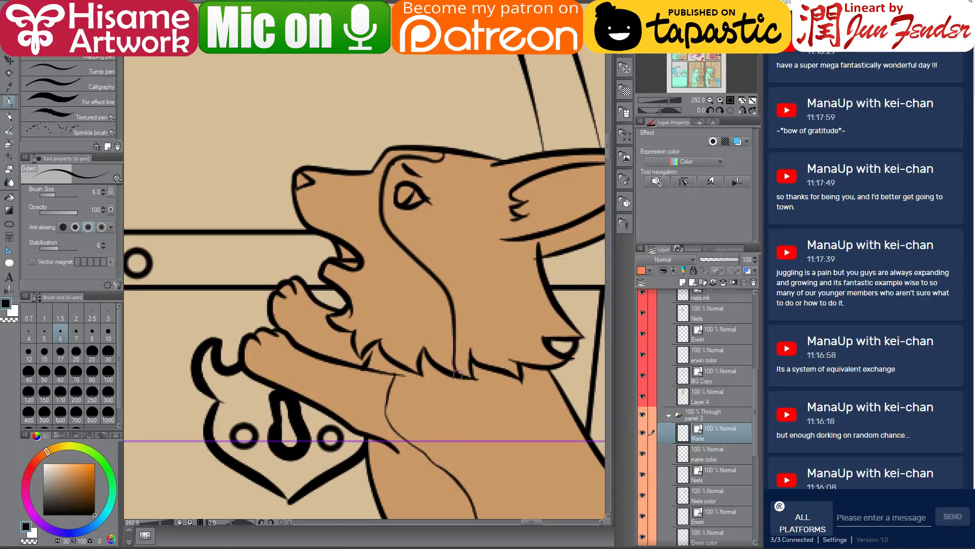
drag(467, 276, 477, 297)
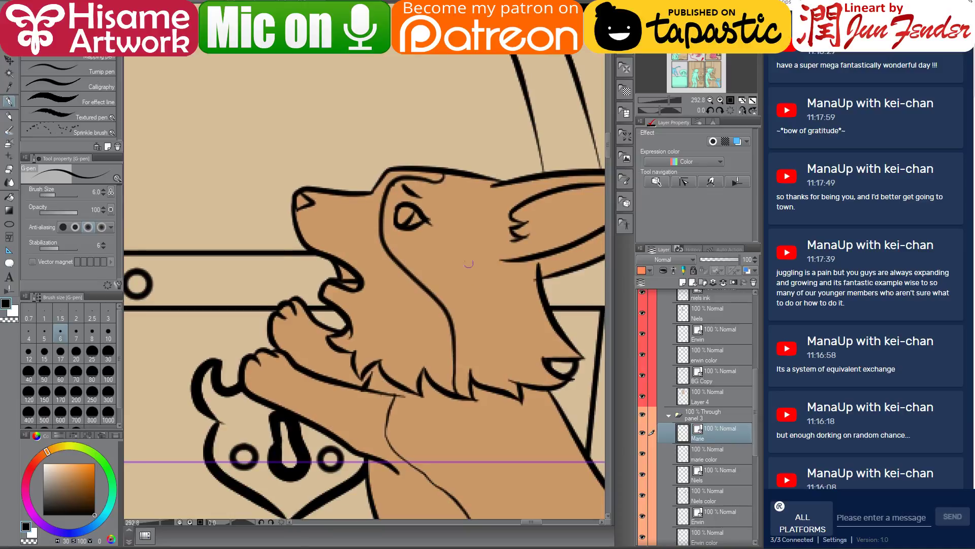
click(9, 289)
click(69, 46)
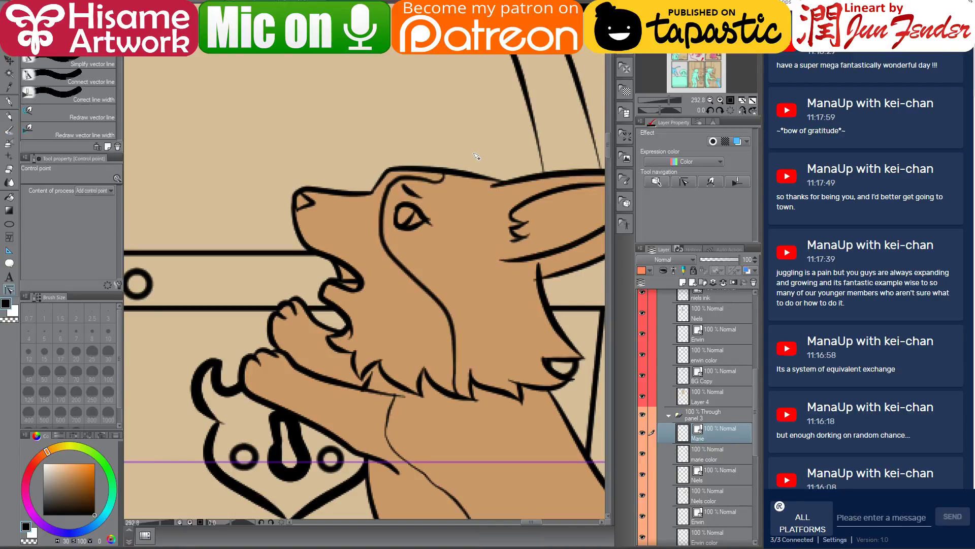
scroll(474, 371, down, 8)
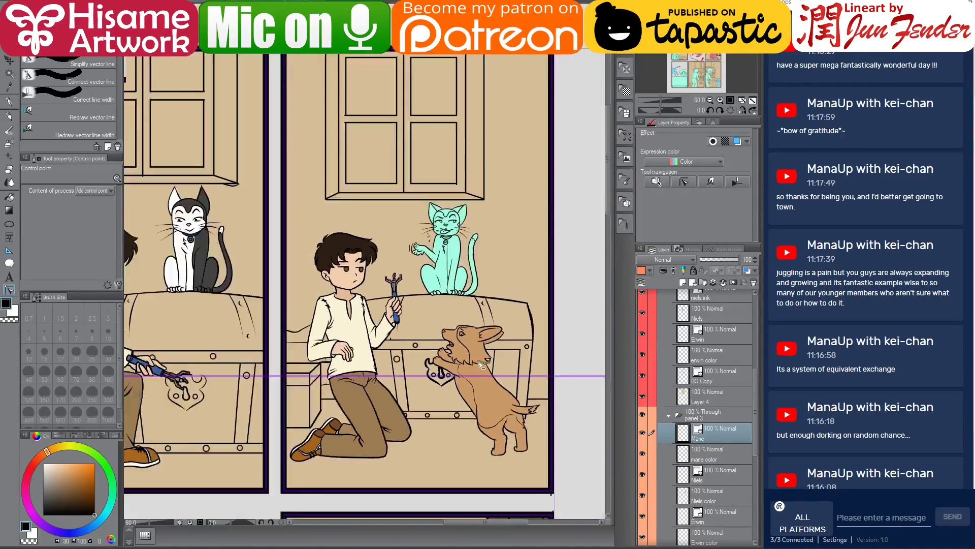
drag(474, 369, 520, 323)
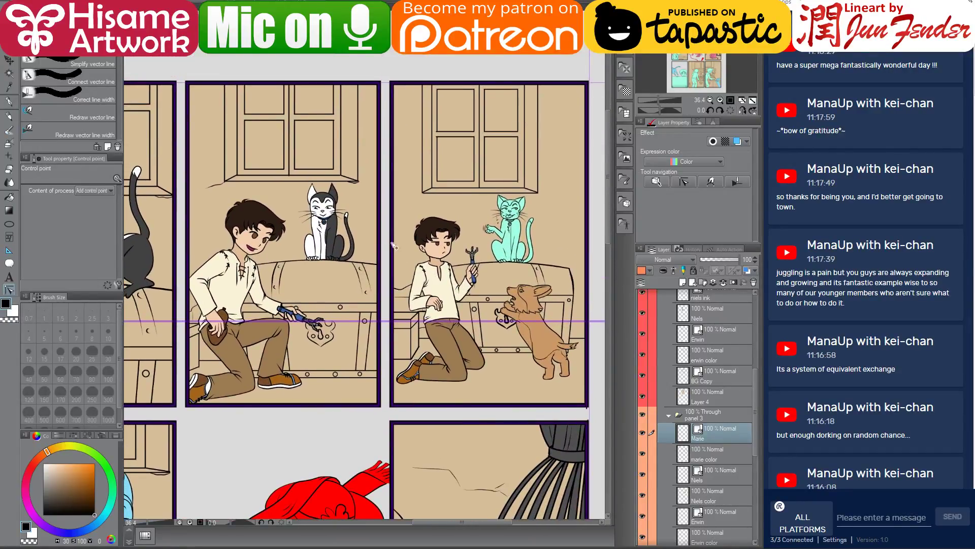
Rename the Niels line layer in the panel 3 folder as Niels ink.
scroll(455, 236, up, 6)
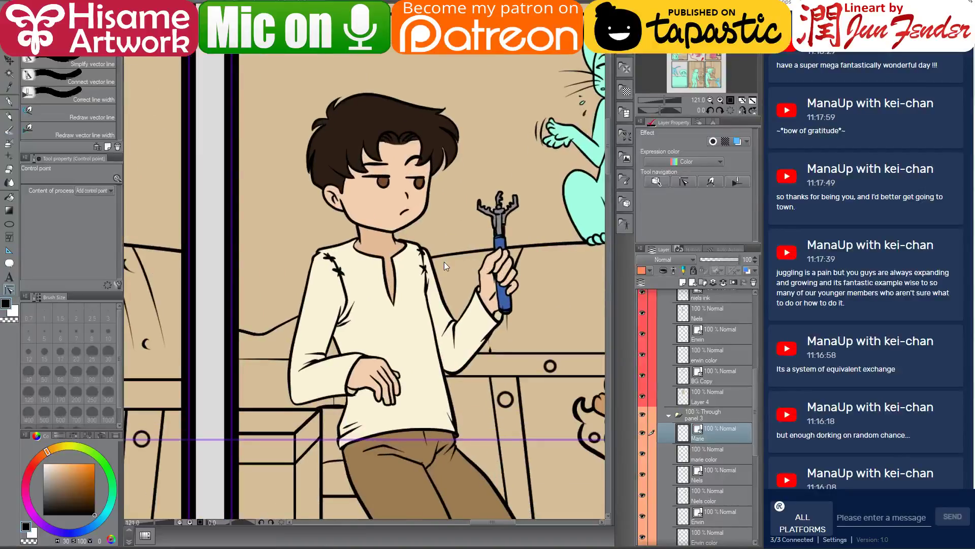
scroll(463, 298, up, 1)
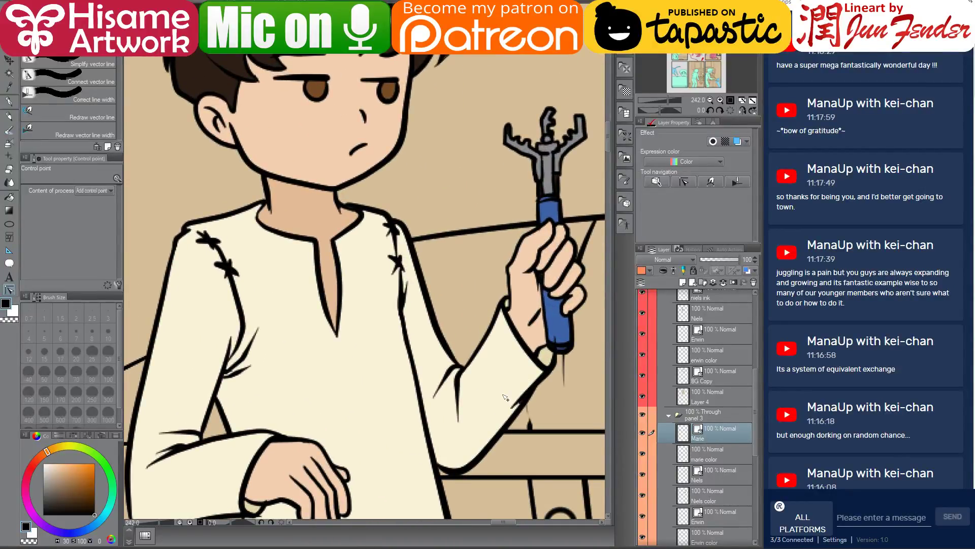
drag(506, 398, 475, 355)
click(710, 479)
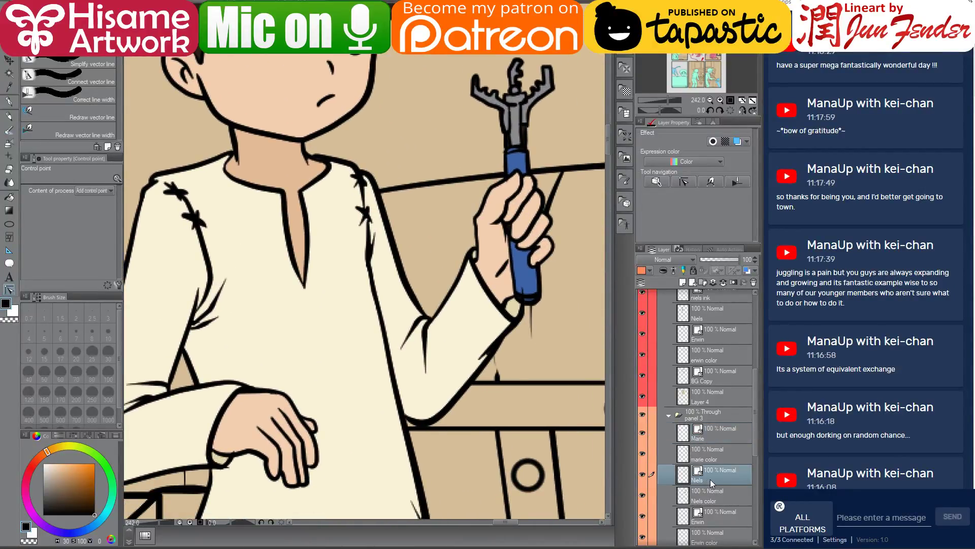
double_click(710, 480)
text(ink)
key(Return)
With the G-pen at size 6, ink a vertical dot-topped line on each side of the neck opening on Niels' shirt in panel 3.
click(10, 103)
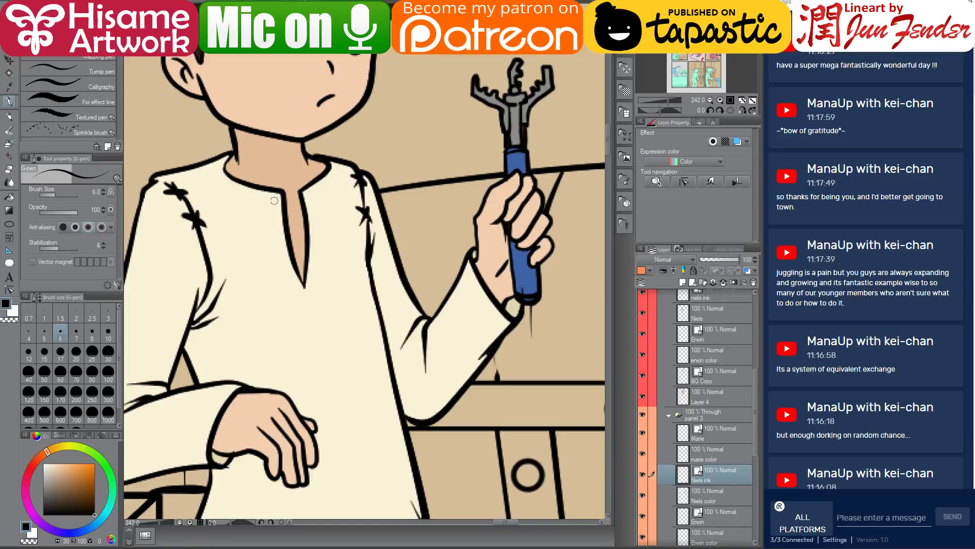
scroll(312, 209, down, 10)
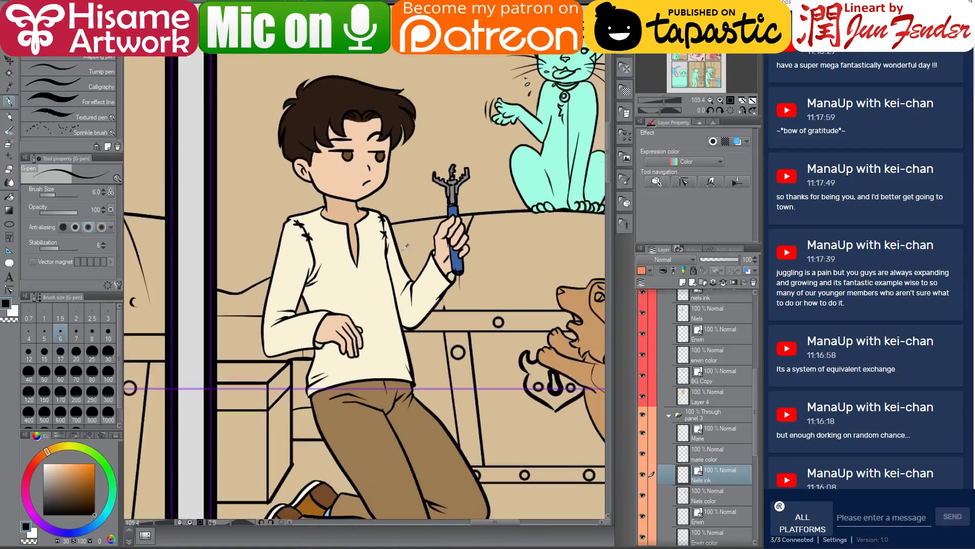
scroll(312, 209, up, 2)
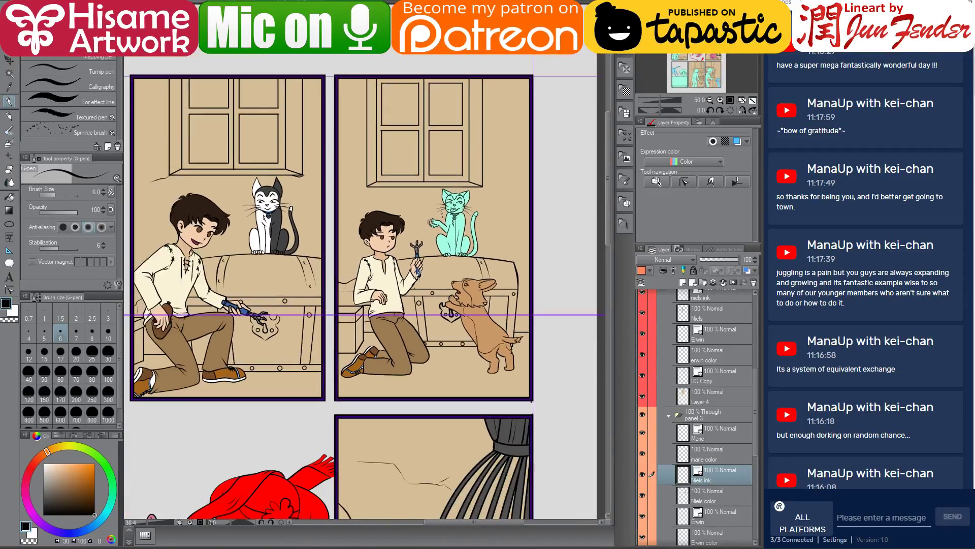
scroll(417, 268, up, 5)
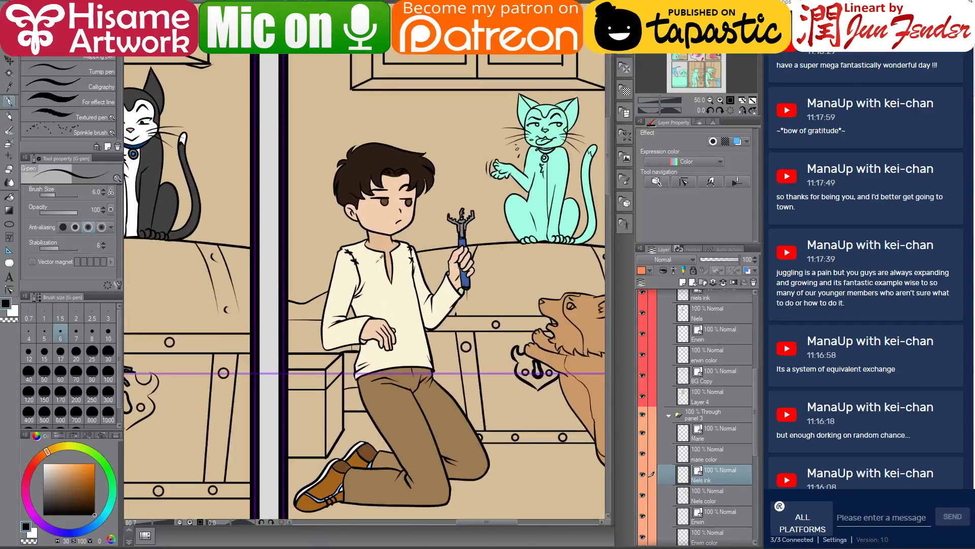
scroll(434, 256, up, 2)
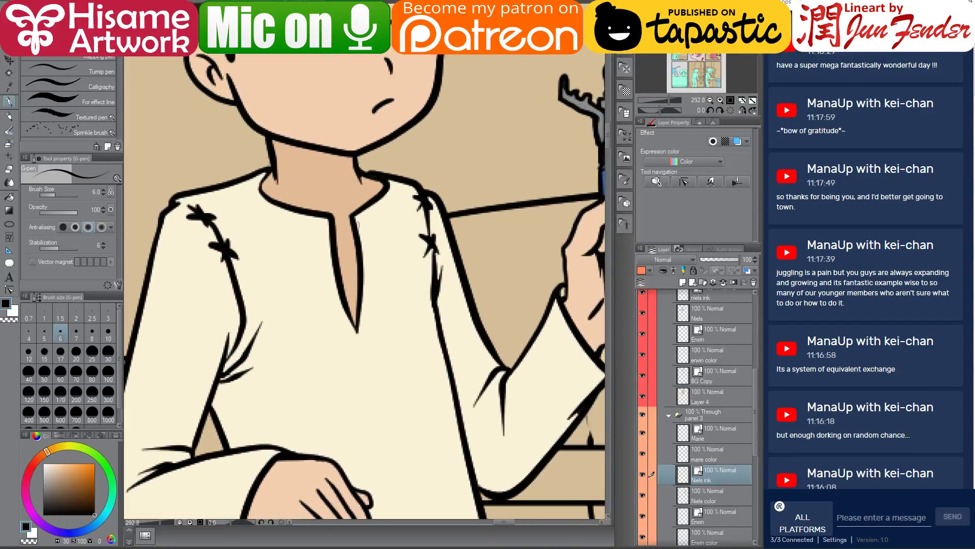
drag(308, 229, 319, 339)
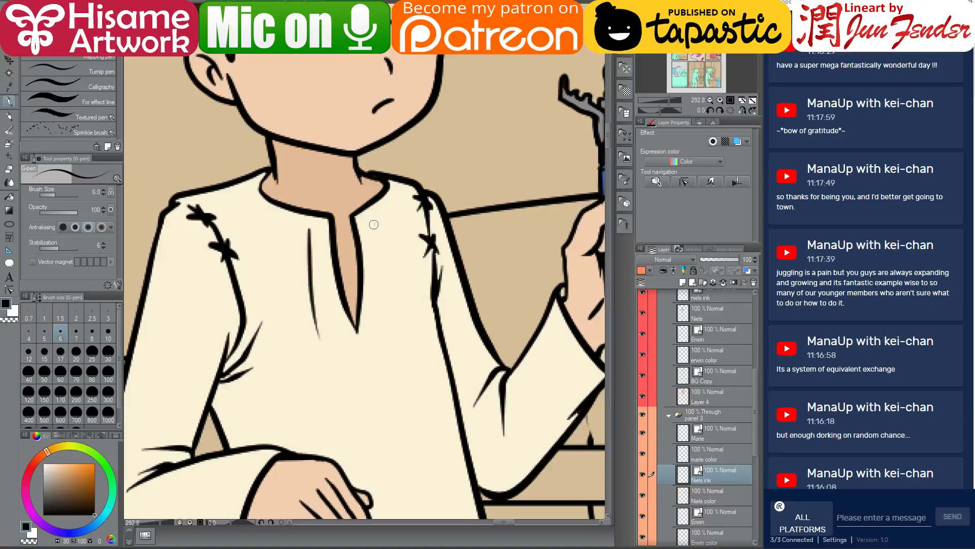
drag(374, 227, 382, 327)
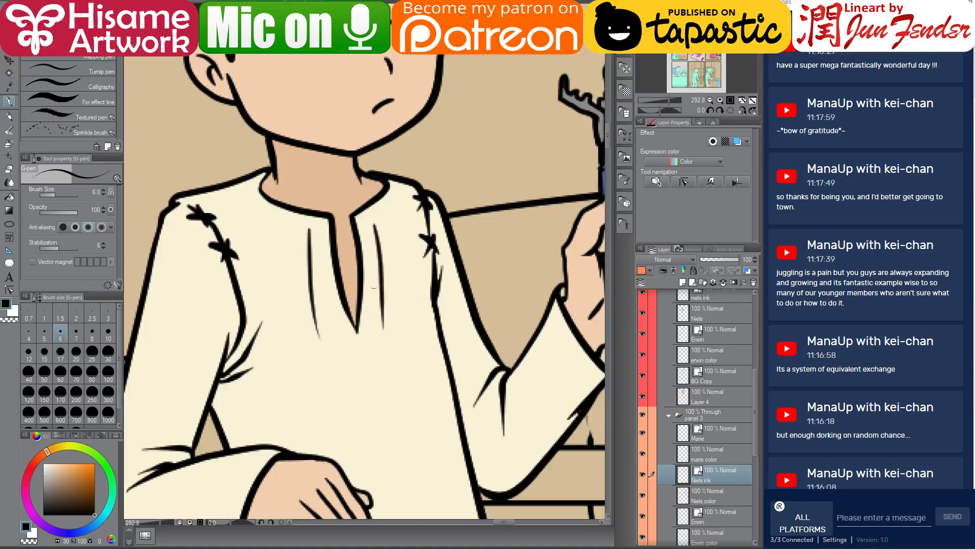
click(308, 232)
Ink a short horizontal lace across the upper end of the neck opening on Niels' shirt.
scroll(317, 219, down, 10)
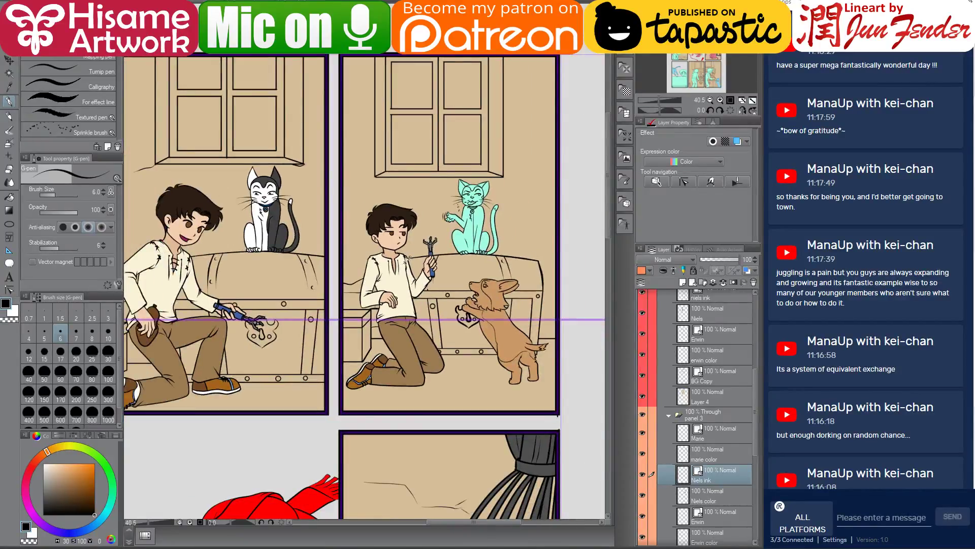
scroll(407, 259, up, 7)
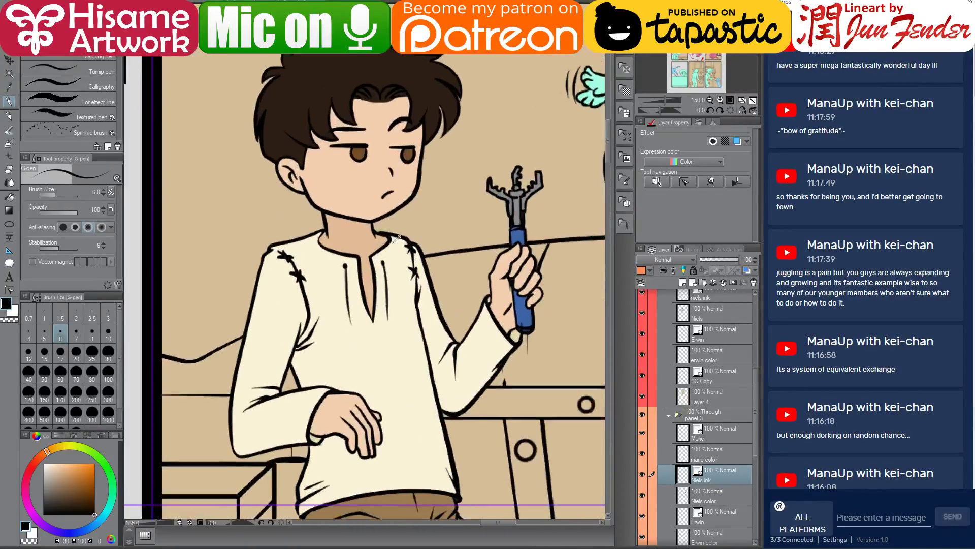
scroll(392, 261, up, 4)
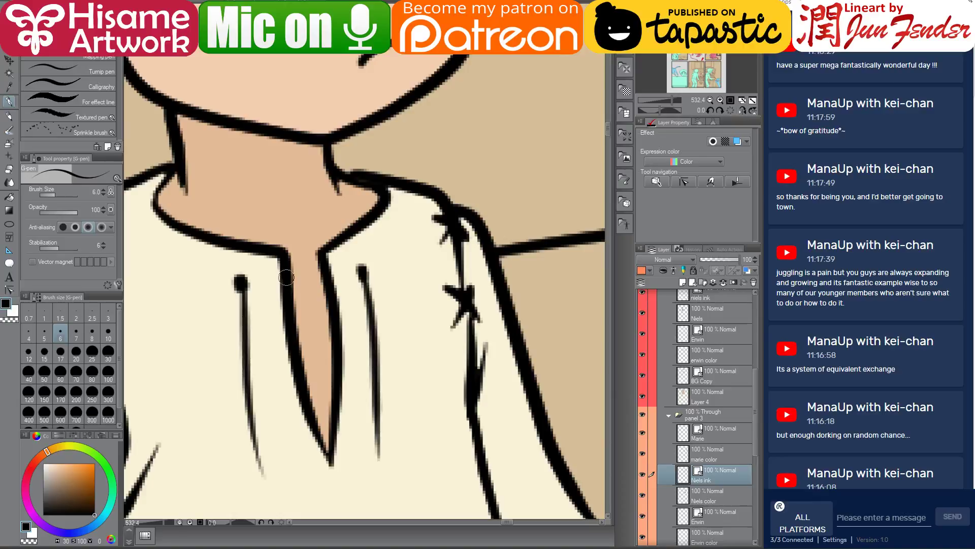
mouse_move(288, 280)
mouse_down()
mouse_move(319, 281)
mouse_move(302, 355)
mouse_move(268, 381)
mouse_up()
Try to cross two diagonal laces over the neck opening on Niels' shirt.
mouse_move(274, 323)
mouse_down()
mouse_move(300, 355)
mouse_move(363, 401)
mouse_up()
key(ctrl+z)
drag(268, 327, 363, 416)
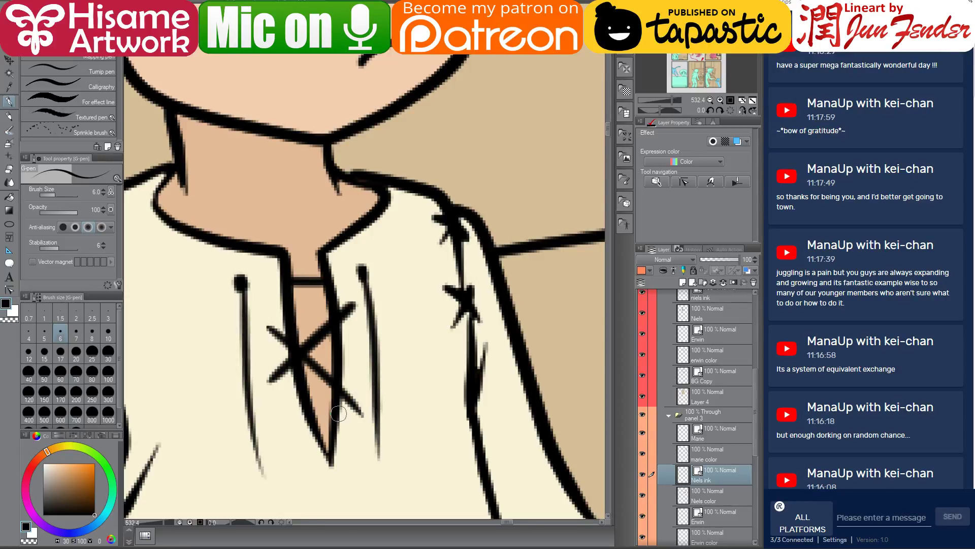
key(ctrl+z)
key(ctrl+z)
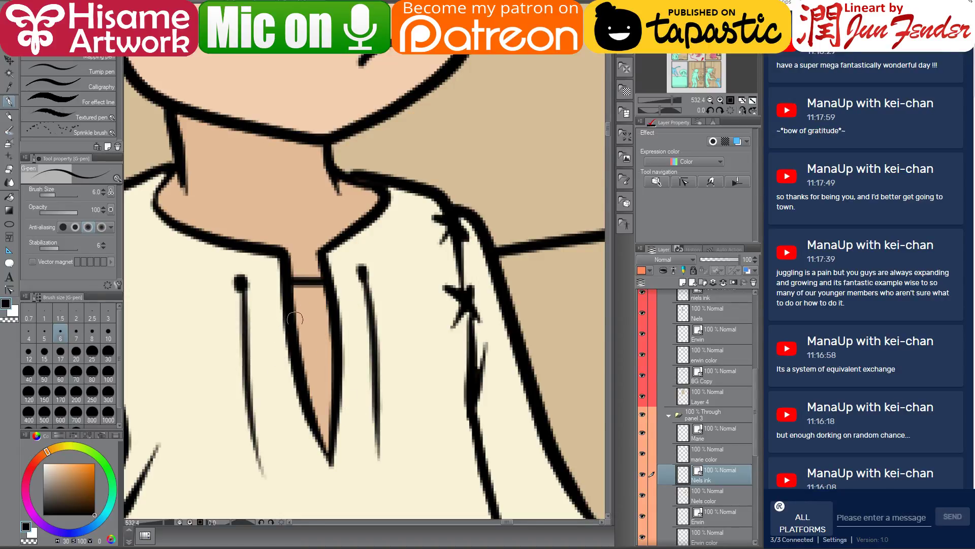
Ink two horizontal laces across the neck opening on Niels' shirt, below the first short lace.
scroll(316, 310, down, 8)
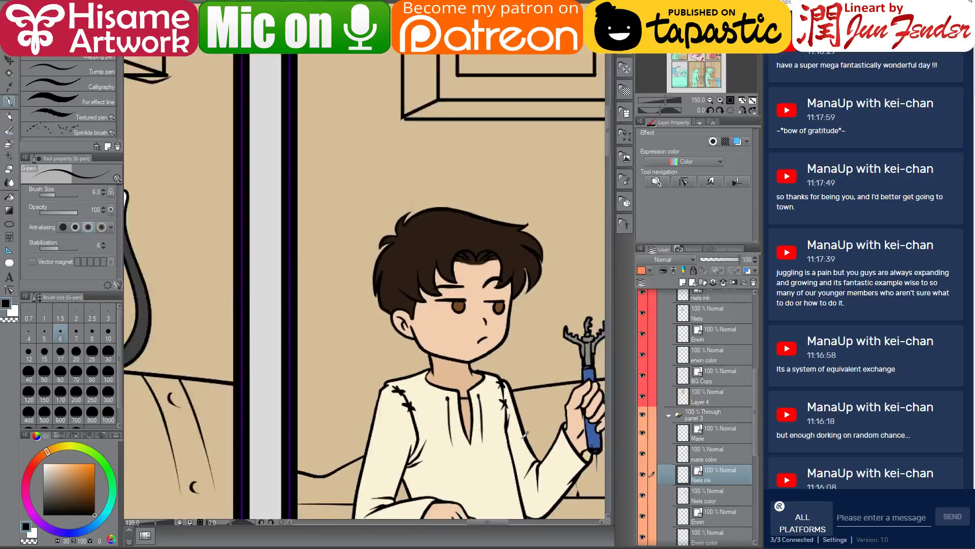
scroll(521, 432, up, 4)
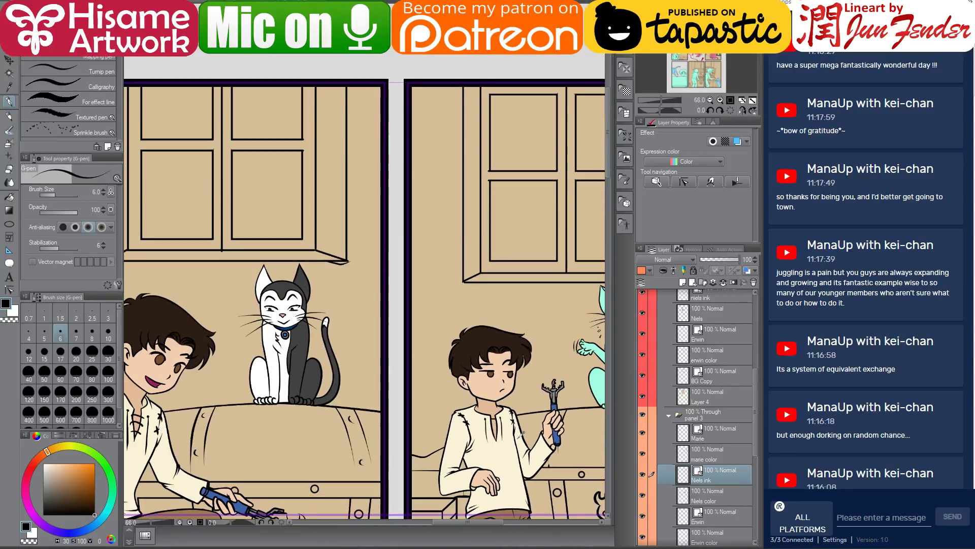
scroll(511, 431, up, 4)
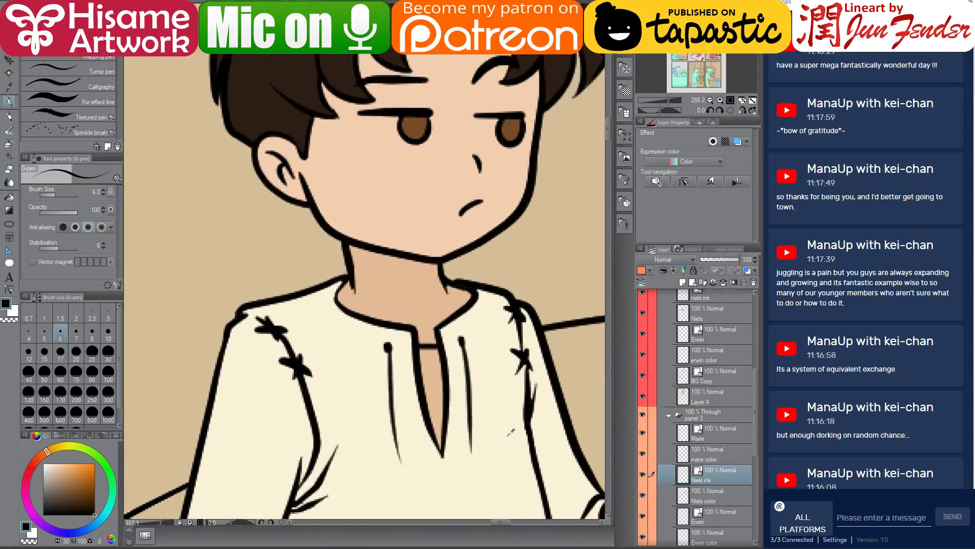
drag(505, 435, 494, 379)
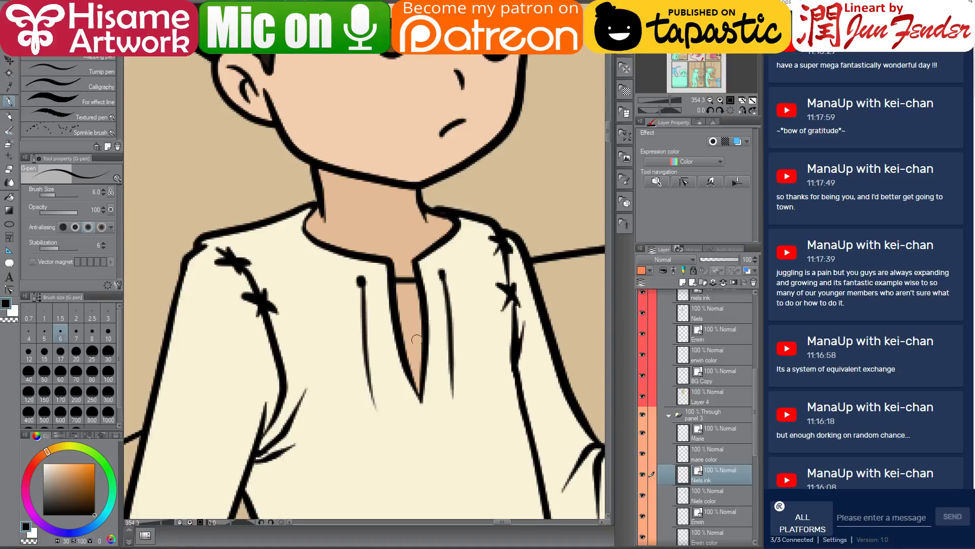
drag(377, 325, 441, 318)
drag(382, 358, 443, 359)
scroll(417, 359, down, 5)
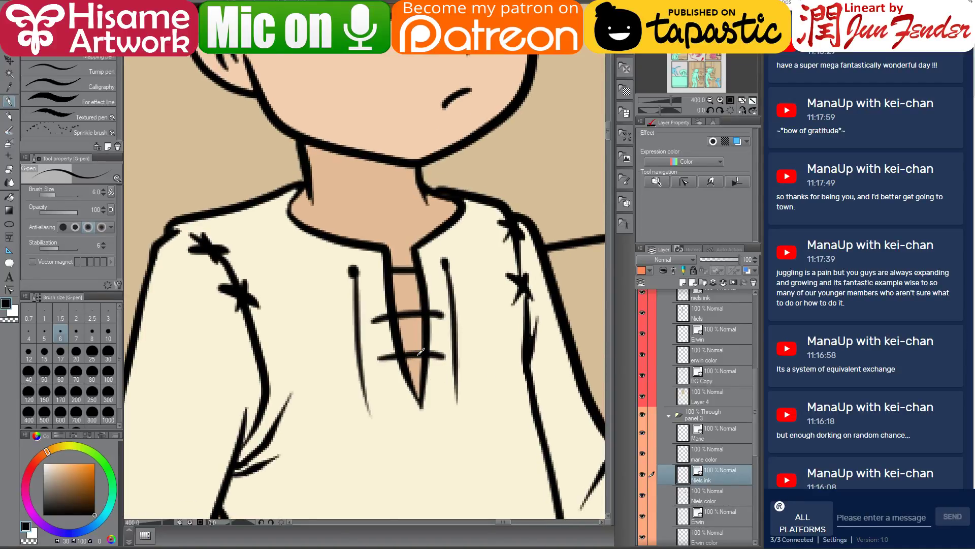
scroll(420, 351, down, 4)
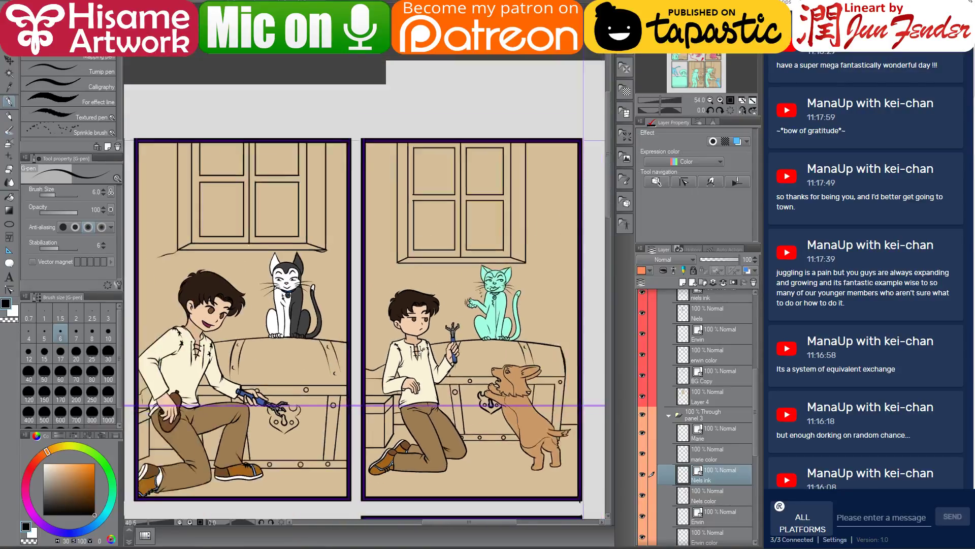
Sample the off-white of Marie's muzzle fur from the other comic page as the fill colour and return to this page.
scroll(457, 356, down, 2)
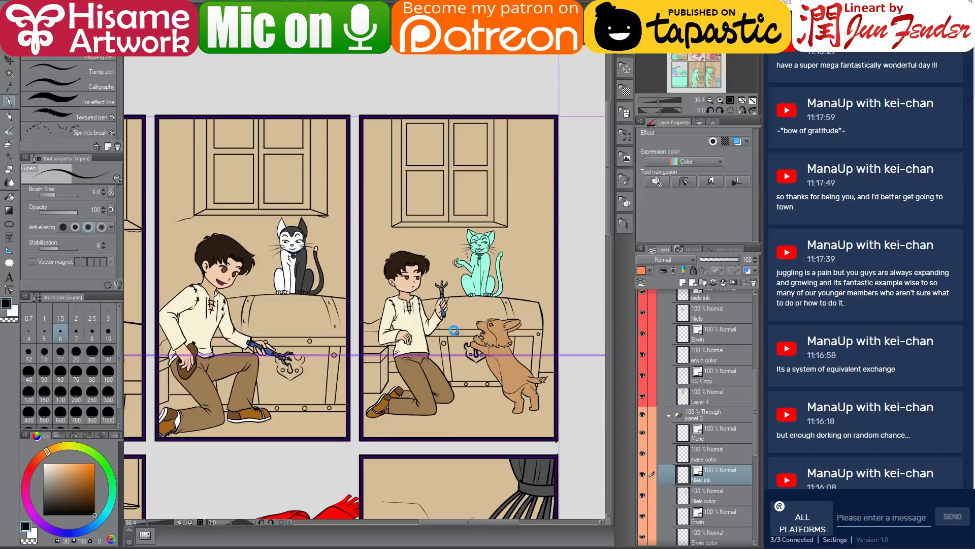
scroll(472, 355, up, 1)
scroll(474, 349, up, 3)
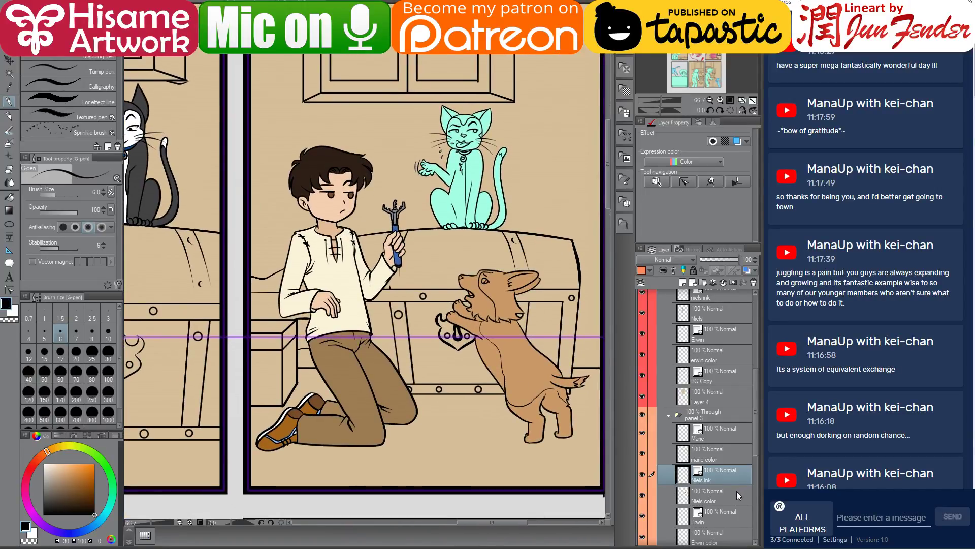
click(737, 491)
click(200, 2)
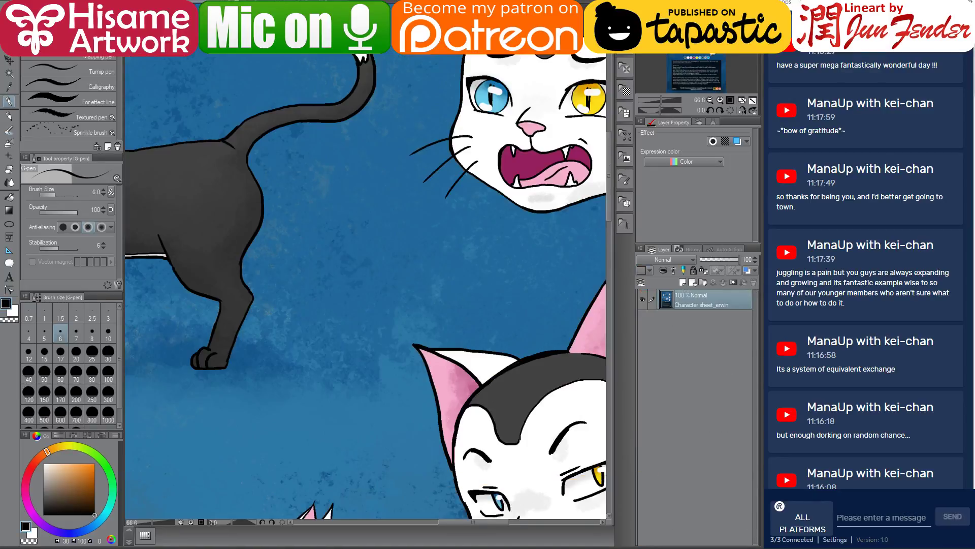
key(ctrl+Tab)
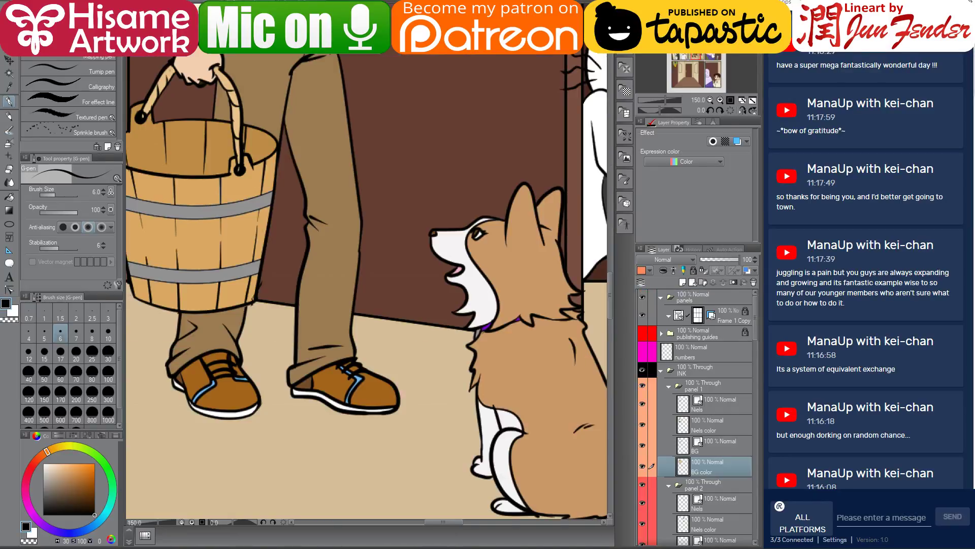
click(9, 197)
alt+click(455, 241)
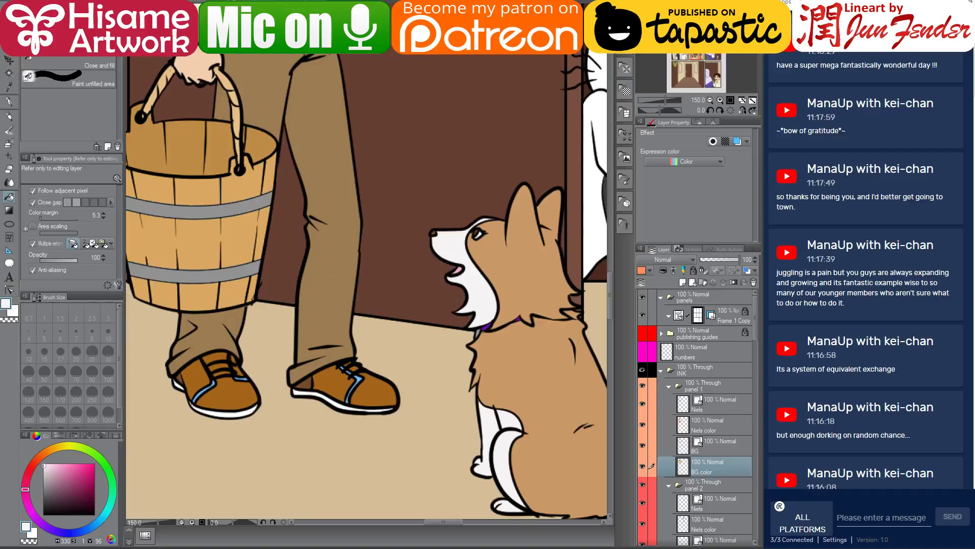
key(ctrl+Tab)
Fill Marie's near front leg and belly with off-white on panel 3's marie color layer, undoing any spill into her body.
scroll(498, 363, up, 2)
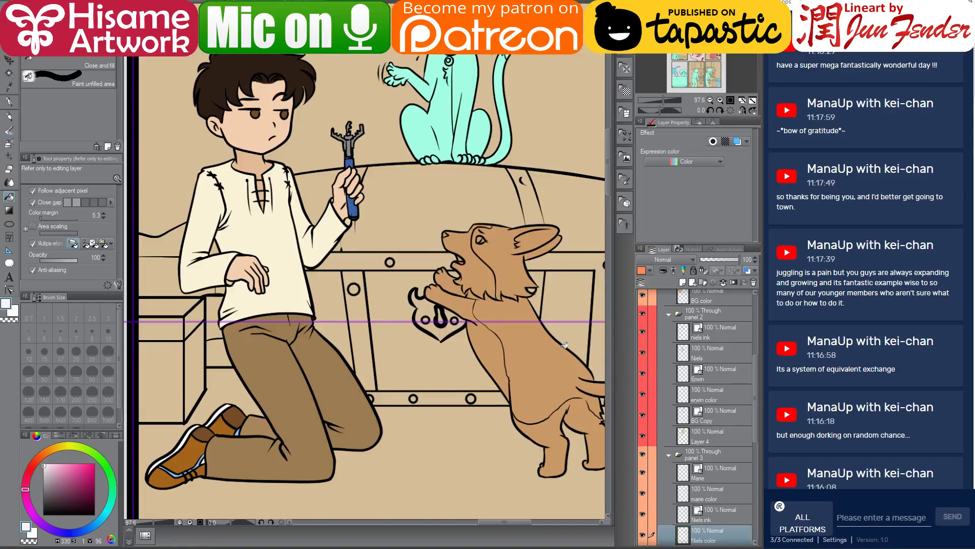
drag(564, 345, 531, 325)
scroll(710, 401, down, 3)
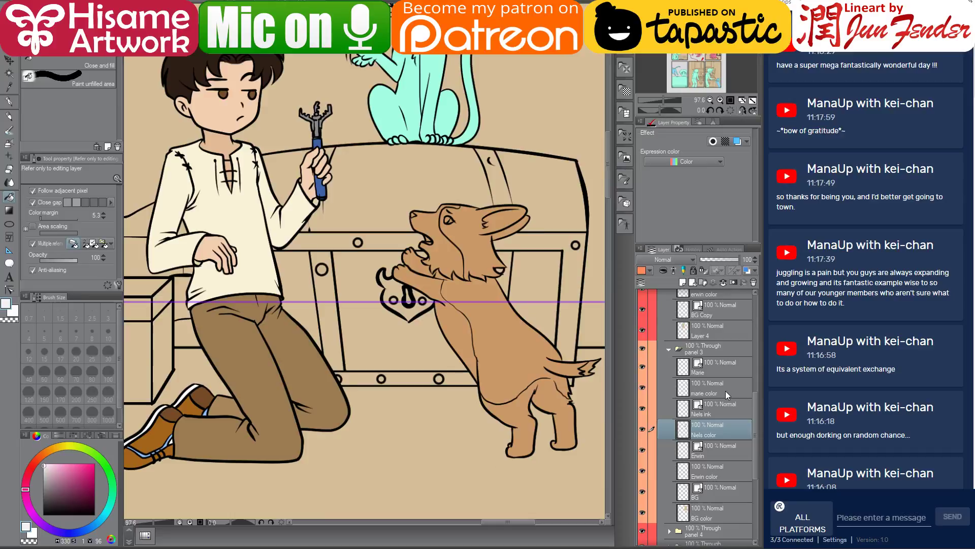
click(725, 391)
click(463, 328)
click(517, 415)
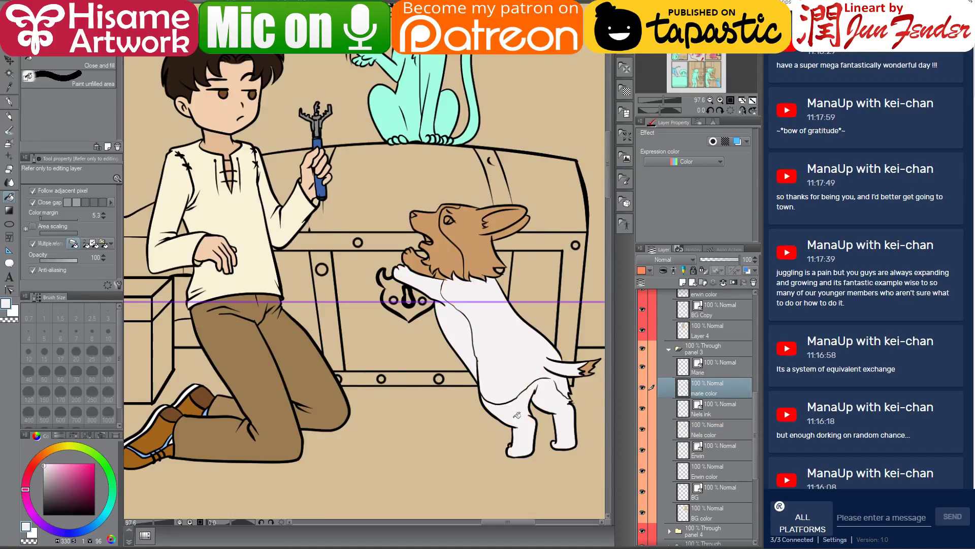
key(ctrl+z)
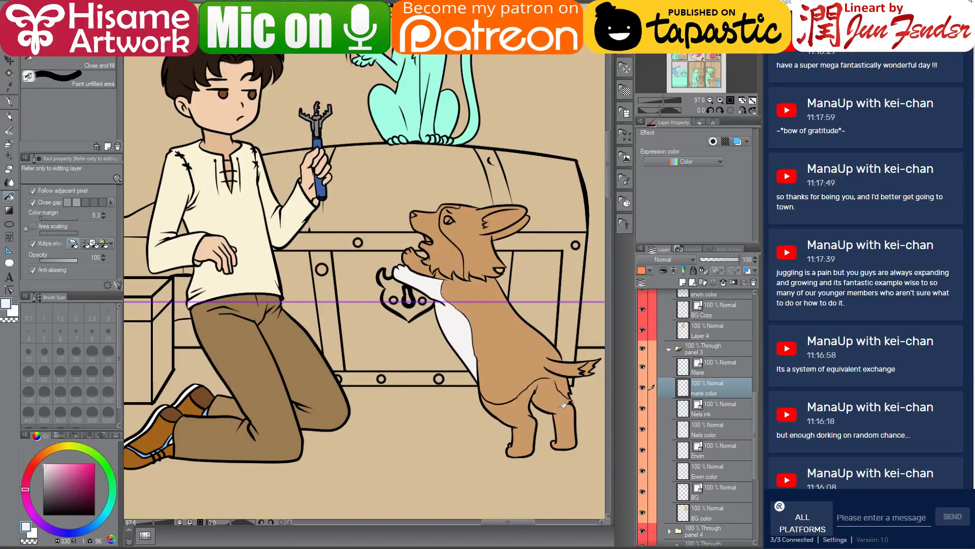
Fill Marie's tail tip, muzzle and cheek fur, and far front paw with the off-white.
click(589, 373)
click(452, 252)
click(429, 255)
scroll(521, 283, up, 1)
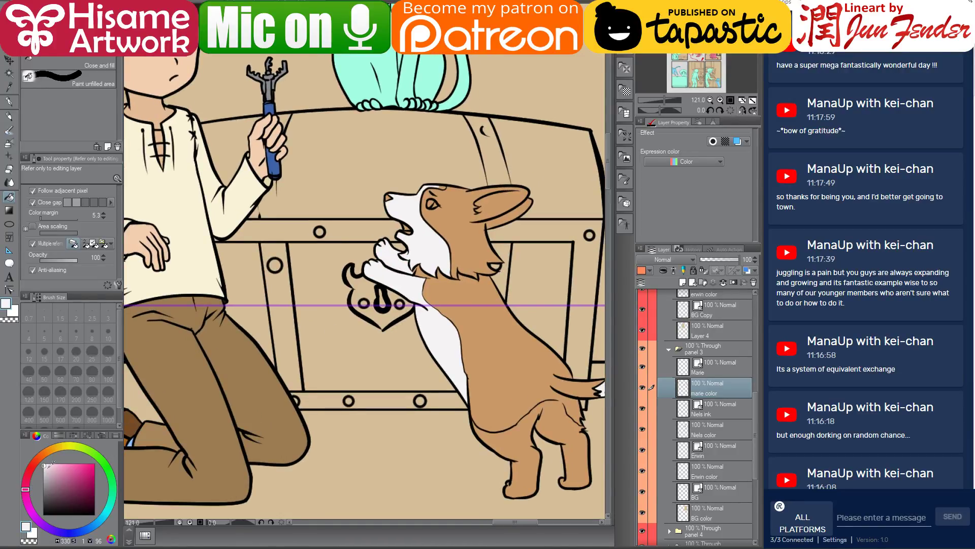
Recolour Marie's far front leg with a slightly darker, pinkish off-white to set it behind the near one.
click(47, 468)
click(395, 251)
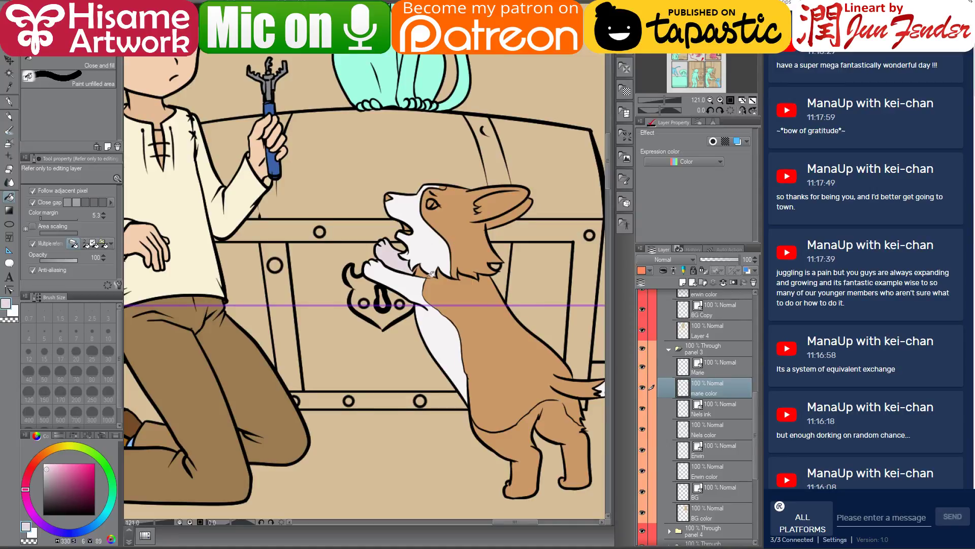
key(ctrl+z)
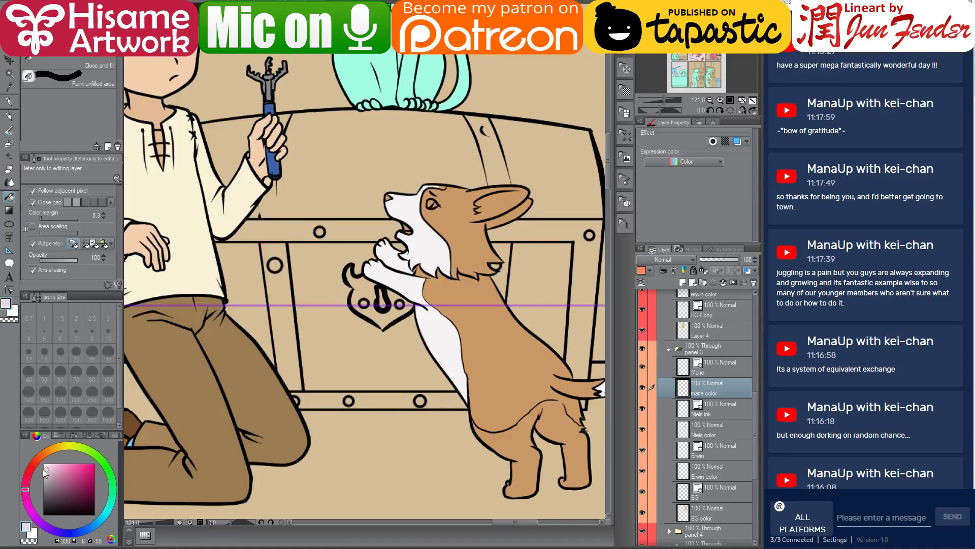
click(395, 256)
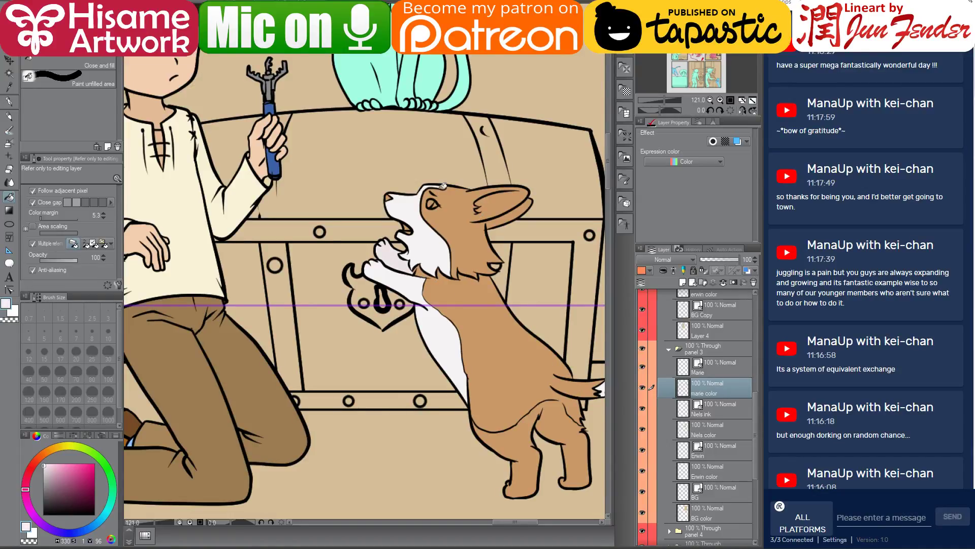
Try to fill Marie's hind legs with off-white.
drag(523, 320, 482, 285)
click(488, 414)
key(ctrl+z)
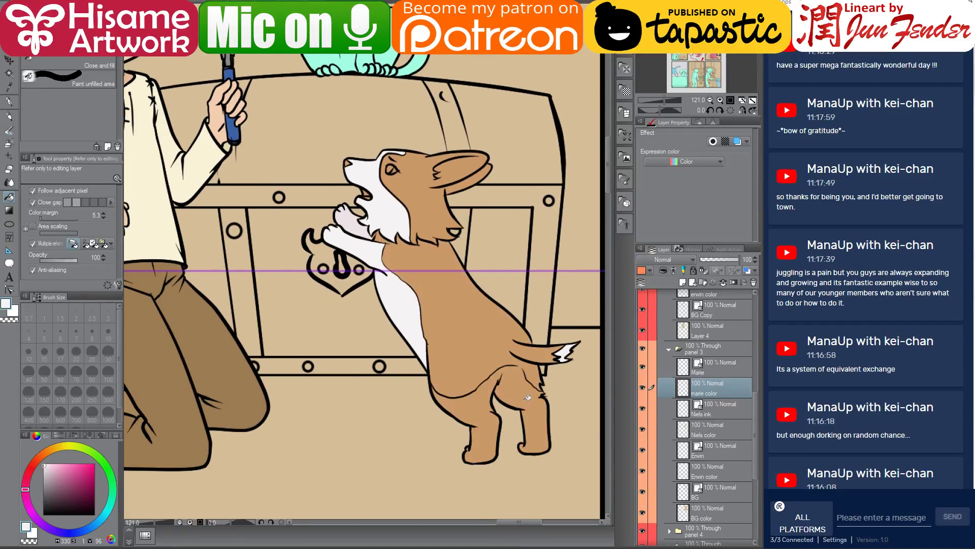
Close the gap in Marie's hip line on her ink layer by adjusting the vector line's control points.
scroll(523, 396, up, 5)
click(702, 365)
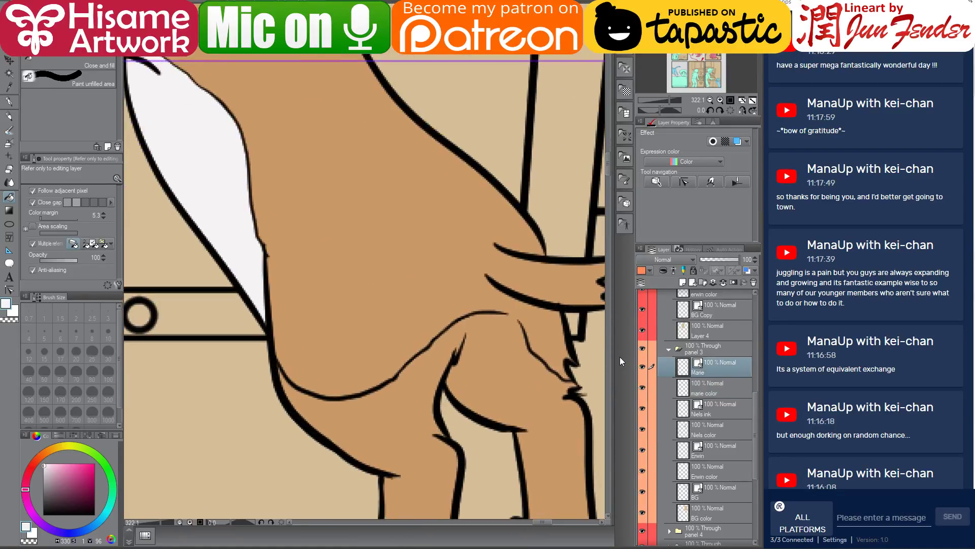
click(10, 289)
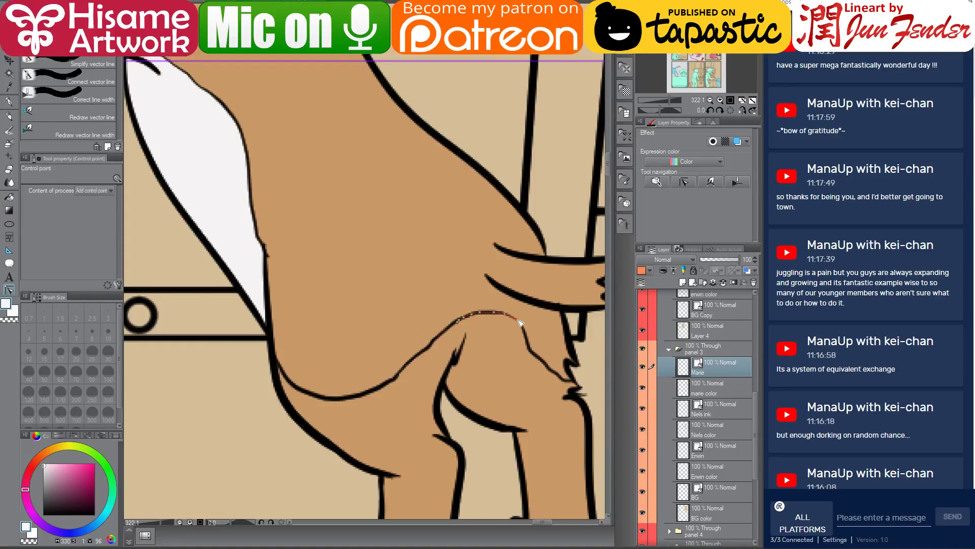
Fill both of Marie's hind legs with off-white on the marie color layer.
click(691, 386)
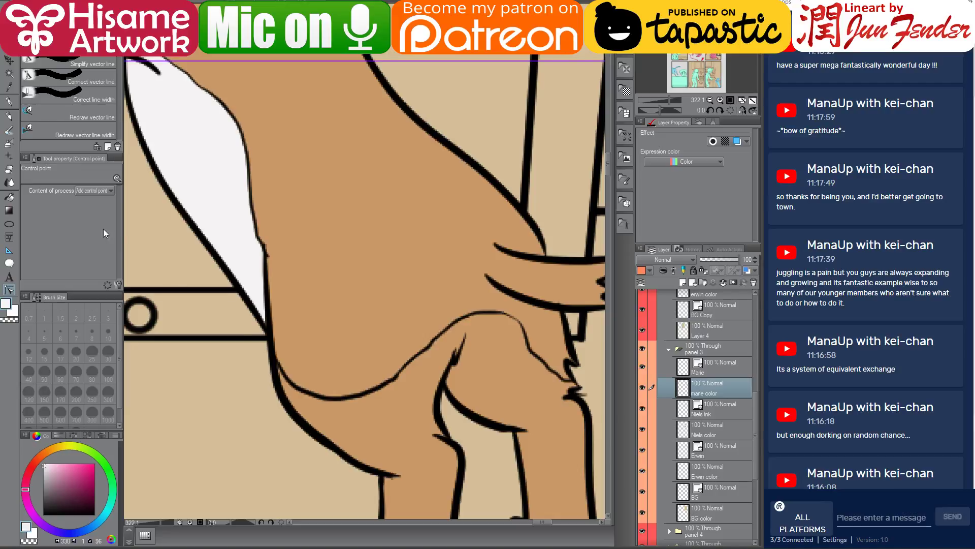
click(10, 197)
click(407, 434)
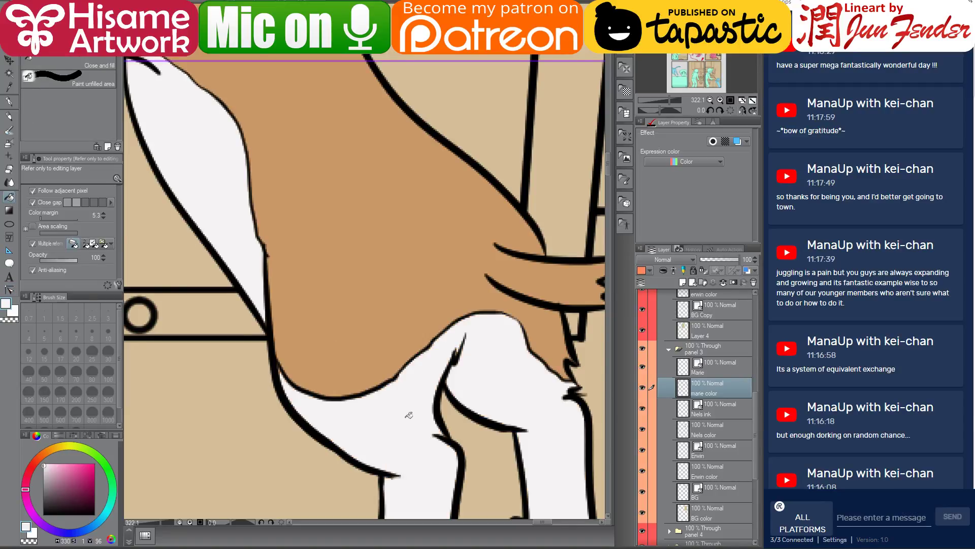
scroll(409, 415, down, 5)
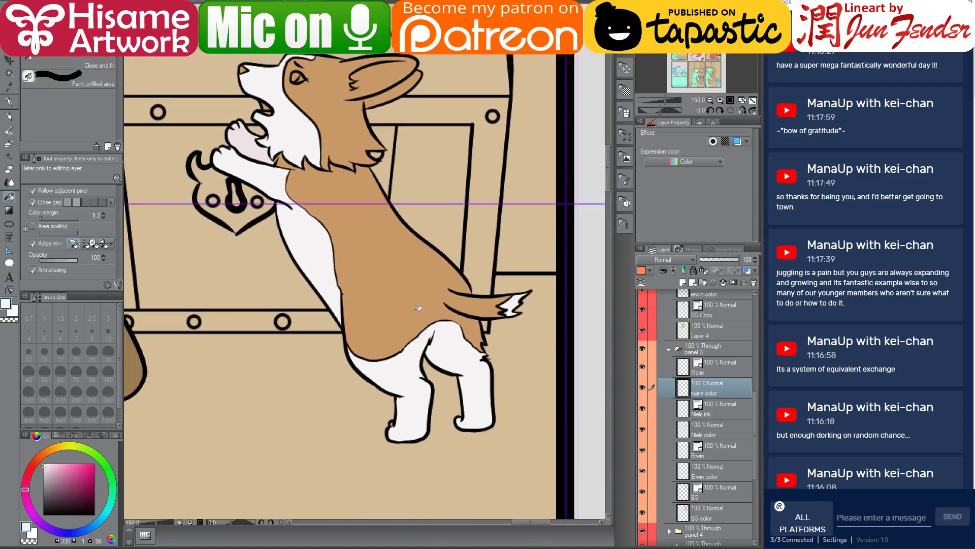
Sample the brown of Niels' eye and fill Marie's nose and iris with it.
mouse_move(387, 185)
mouse_down()
mouse_move(406, 274)
mouse_move(436, 276)
mouse_up()
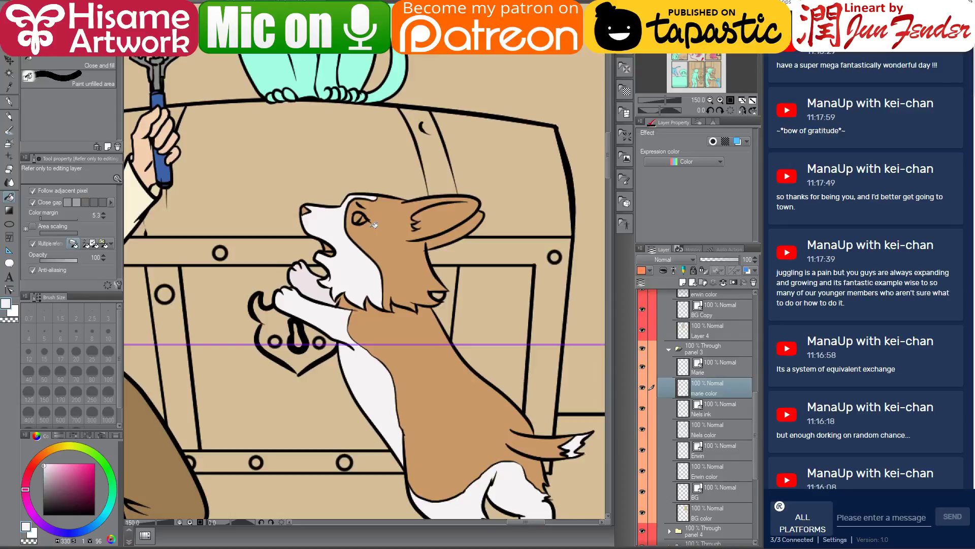
scroll(338, 211, up, 2)
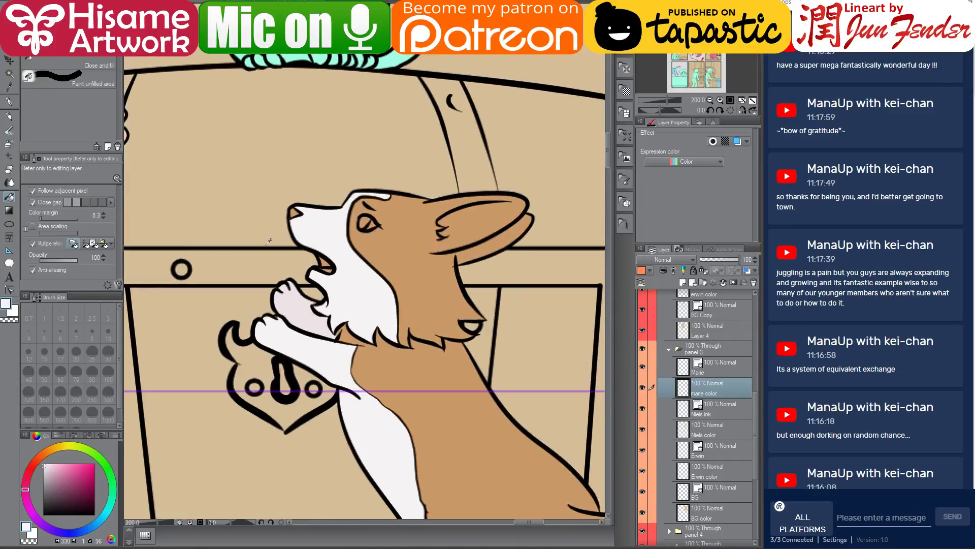
scroll(299, 217, down, 2)
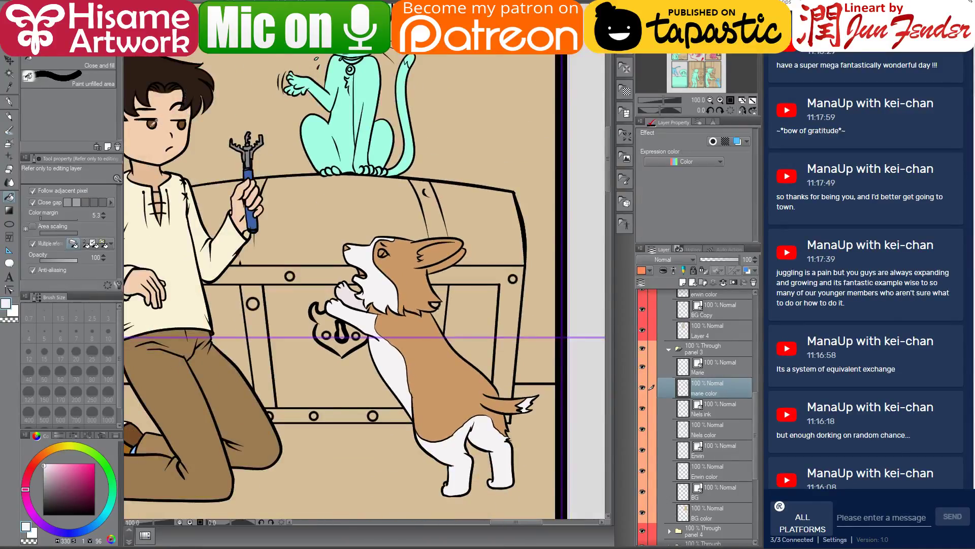
alt+click(158, 118)
scroll(347, 245, up, 4)
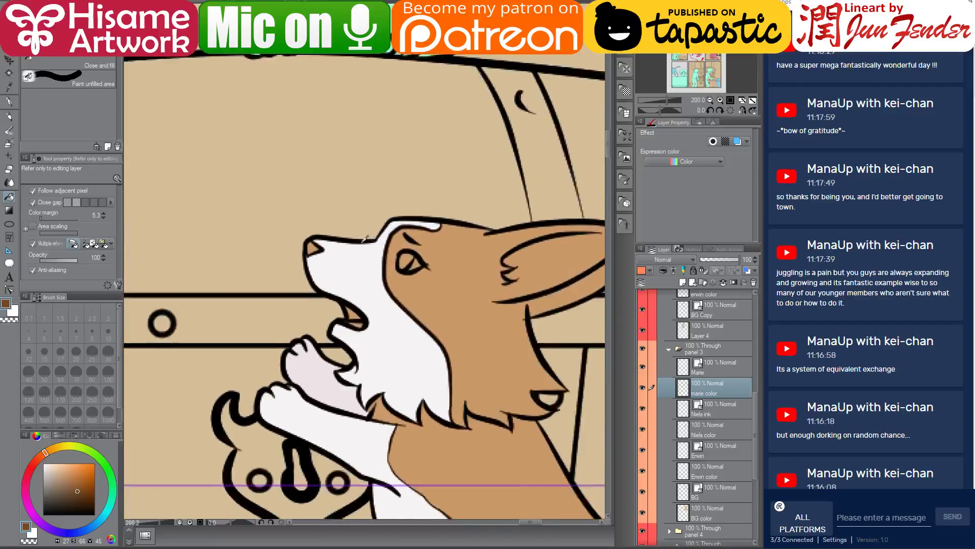
click(301, 247)
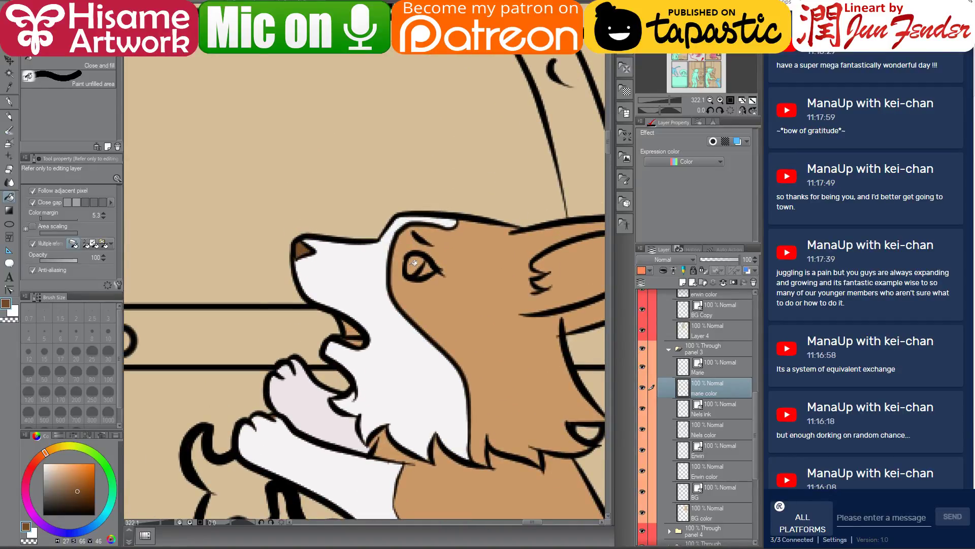
click(414, 262)
Lighten the sampled off-white to pure white and fill the white of Marie's eye.
alt+click(376, 301)
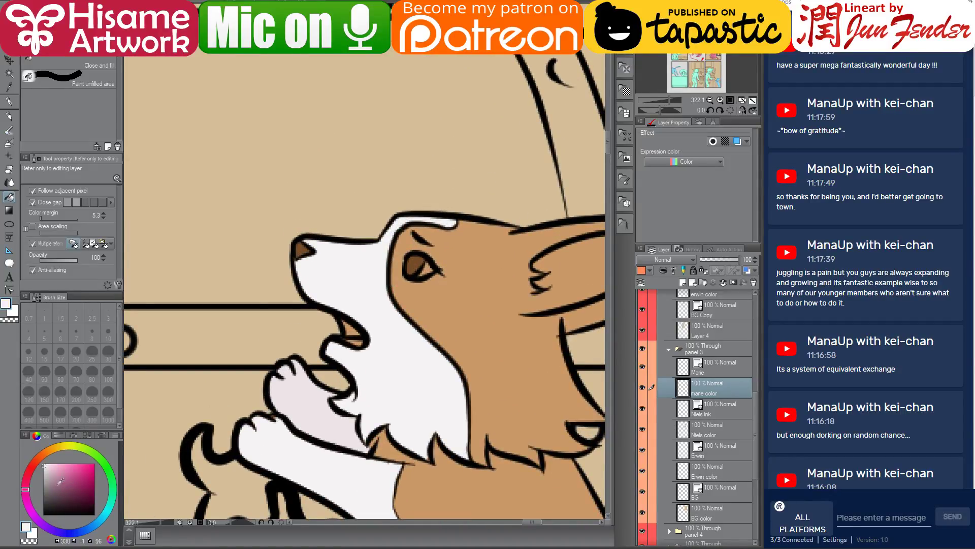
drag(61, 480, 44, 463)
click(428, 268)
Sample the dark magenta of the cat's open mouth on the Erwin character sheet and fill the inside of Marie's mouth.
click(192, 2)
alt+click(530, 153)
key(ctrl+Tab)
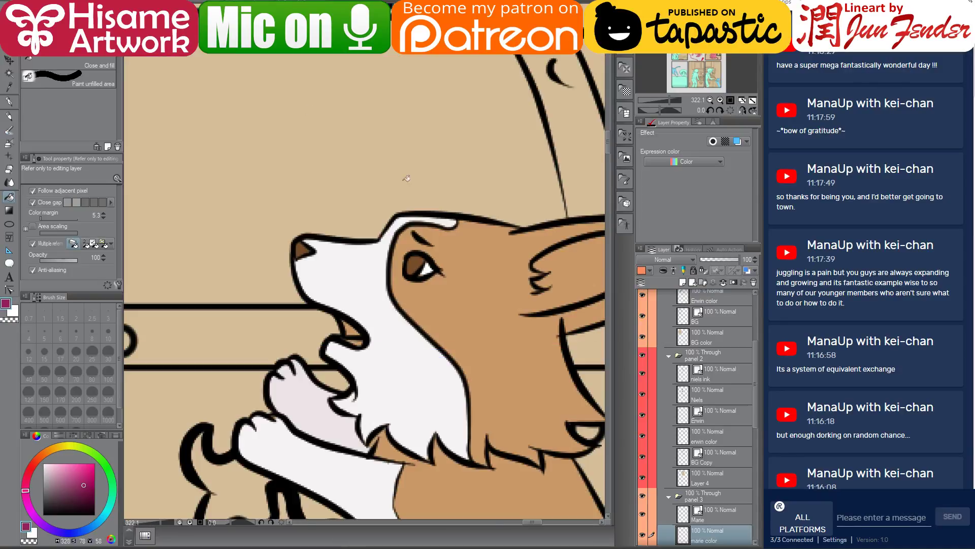
click(353, 328)
Sample the pink of Marie's tongue from the other comic page and fill her tongue in panel 3.
key(ctrl+Tab)
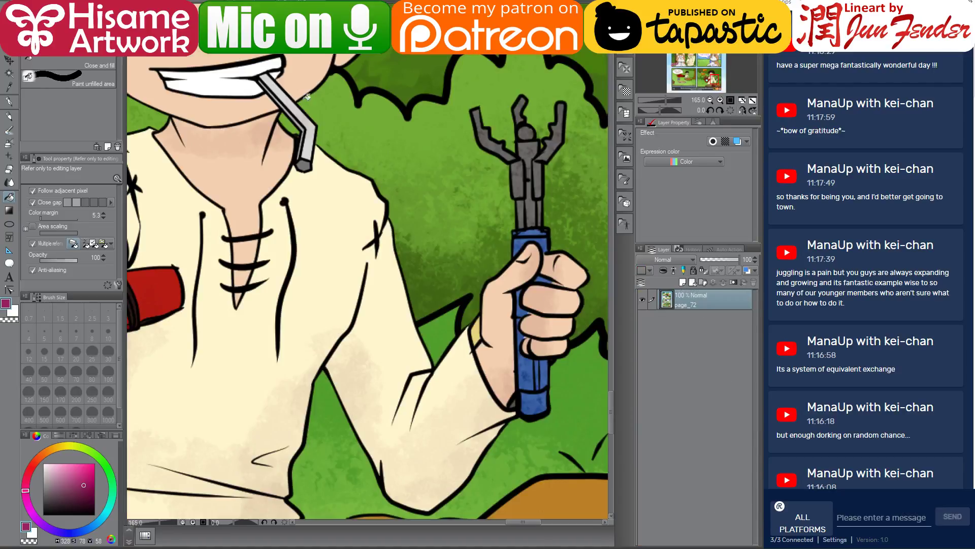
key(ctrl+Tab)
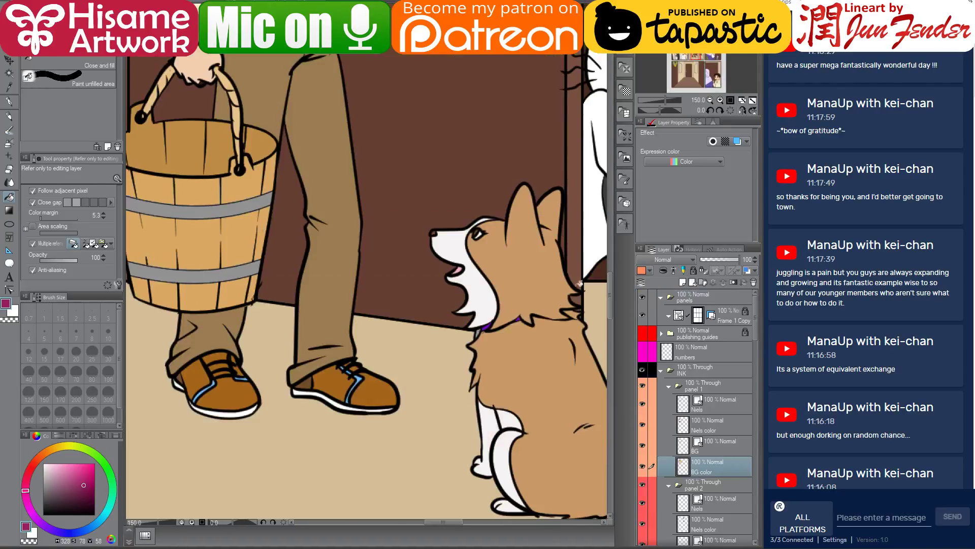
alt+click(463, 265)
key(ctrl+Tab)
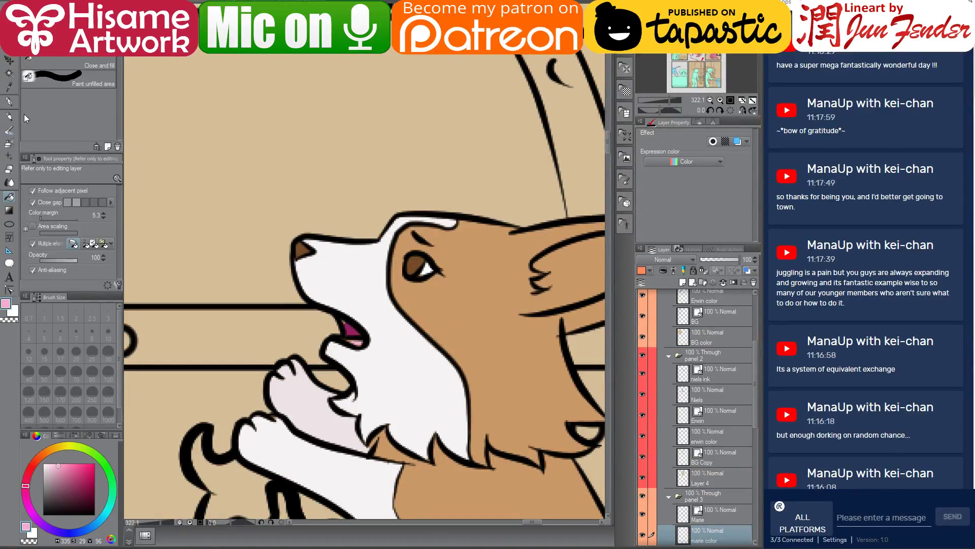
Touch up the white of Marie's eye beside the iris in pure white with the G-pen at size 6.
click(8, 101)
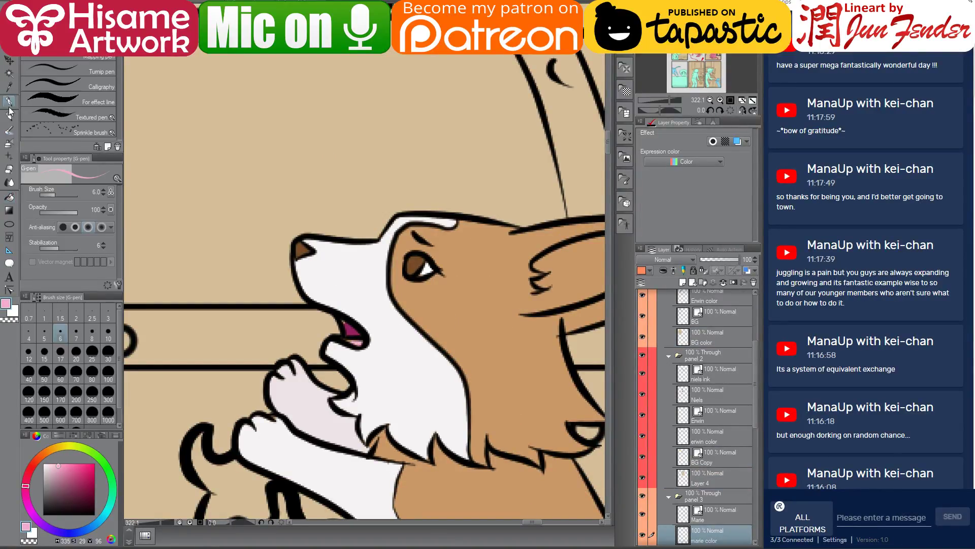
alt+click(349, 329)
alt+click(431, 264)
drag(429, 265, 422, 273)
alt+click(435, 265)
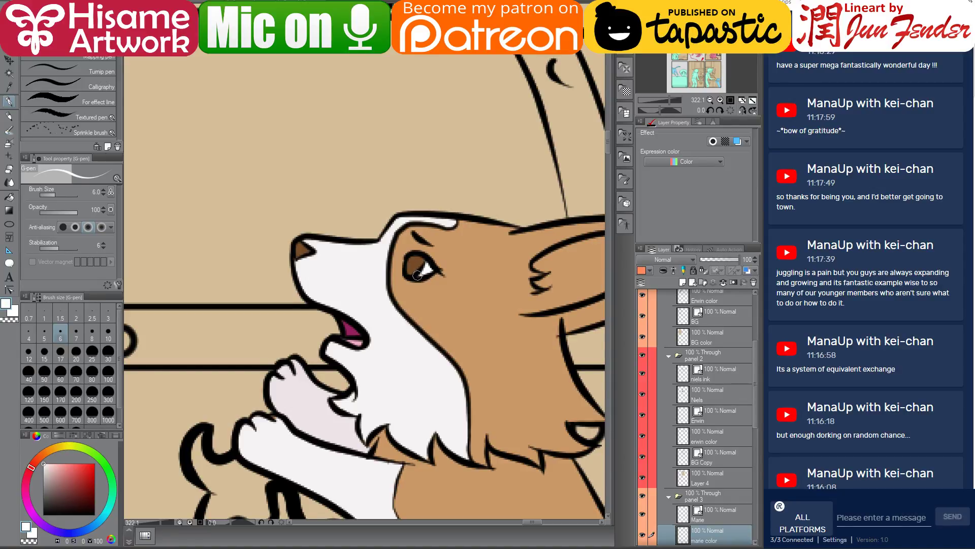
Paint the leftover tan patch between Marie's chest tufts and near front leg in the off-white of her paw.
alt+click(277, 430)
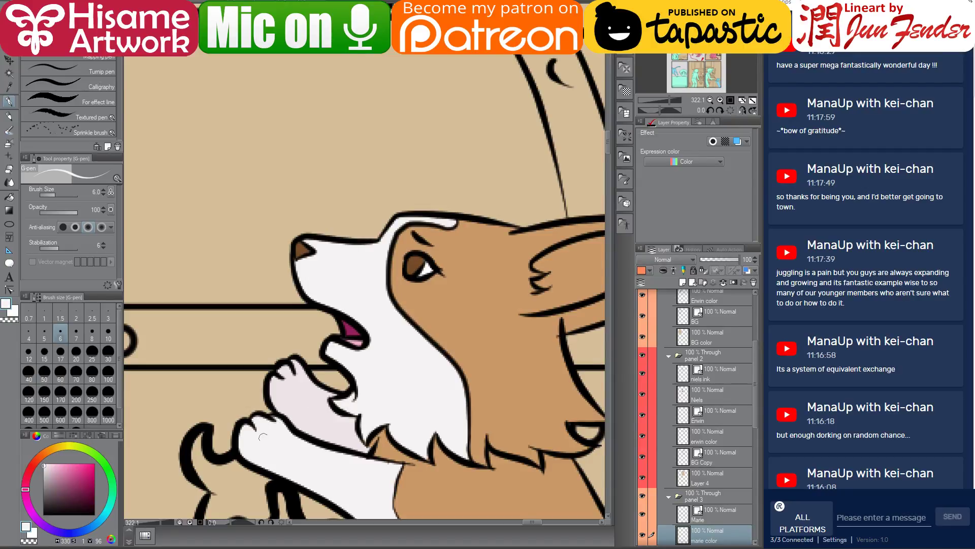
mouse_move(367, 448)
mouse_down()
mouse_move(386, 423)
mouse_move(365, 446)
mouse_up()
scroll(409, 414, down, 4)
scroll(413, 409, down, 3)
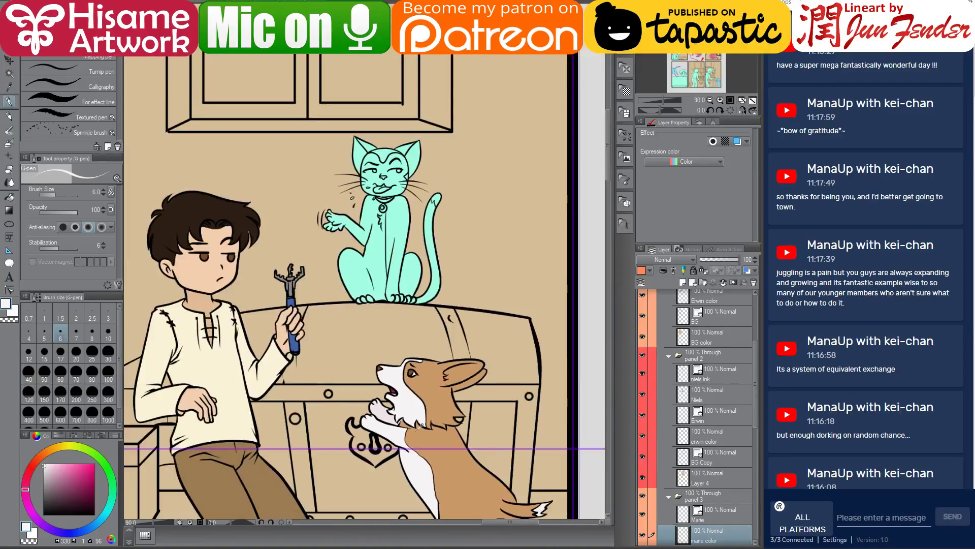
scroll(417, 425, up, 6)
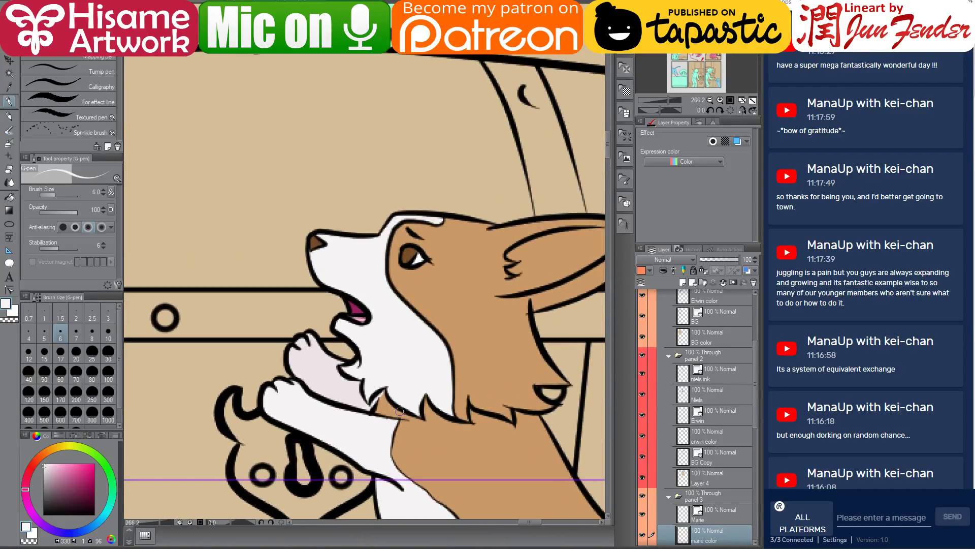
drag(400, 410, 374, 426)
drag(394, 328, 357, 299)
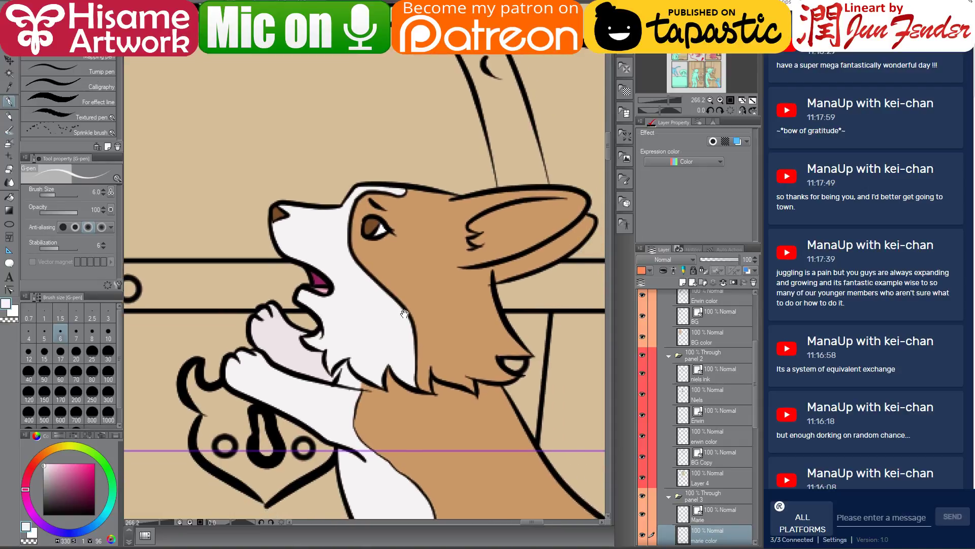
Sample the collar purple from the reference artwork and paint Marie's collar in the gaps between her chest tufts in panel 3.
scroll(391, 312, up, 1)
scroll(390, 313, up, 1)
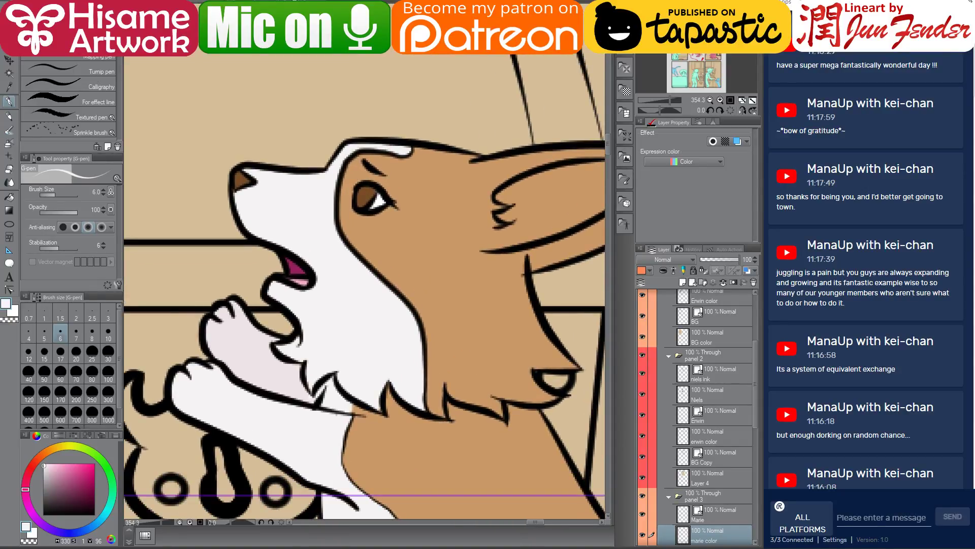
key(ctrl+Tab)
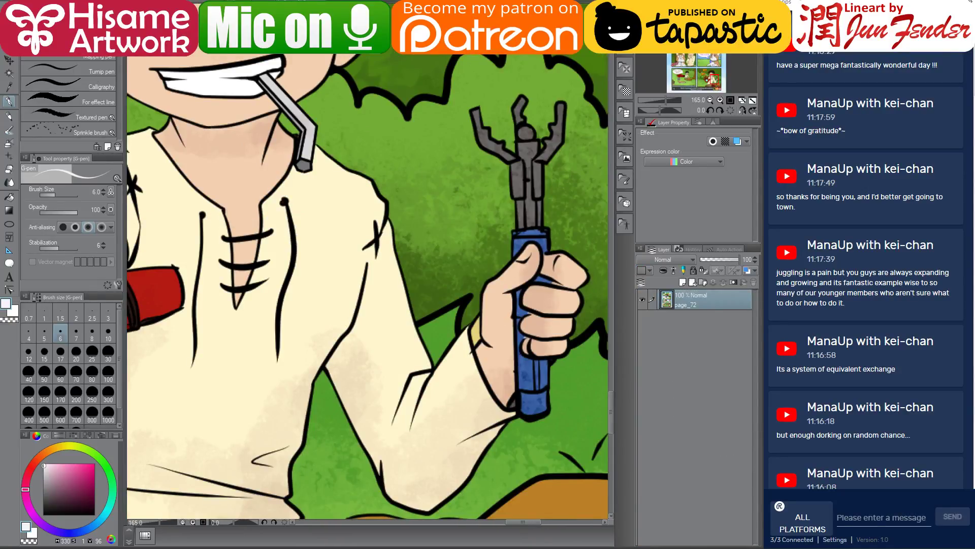
key(ctrl+Tab)
scroll(484, 316, up, 2)
alt+click(495, 326)
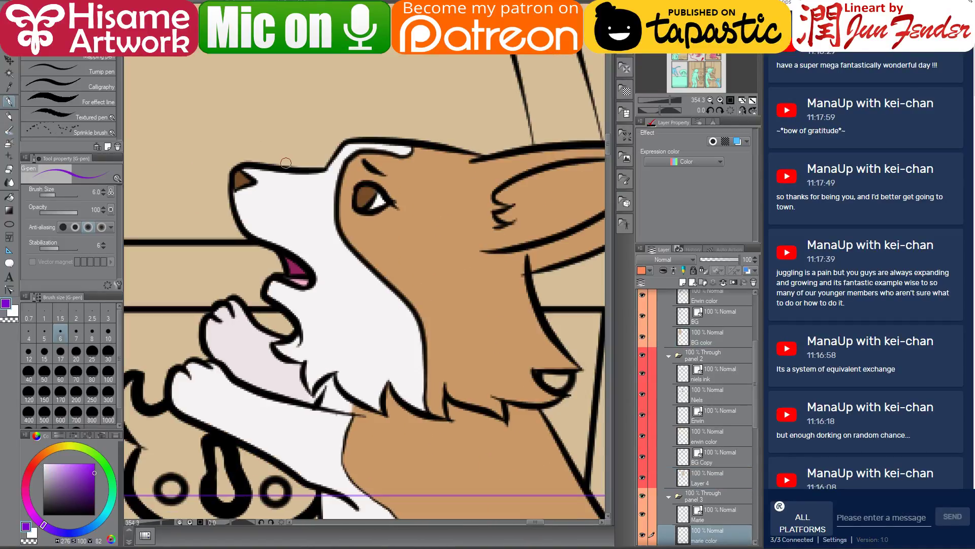
mouse_move(335, 385)
mouse_down()
mouse_move(363, 412)
mouse_move(405, 408)
mouse_move(389, 401)
mouse_move(389, 385)
mouse_move(389, 403)
mouse_move(388, 395)
mouse_move(400, 408)
mouse_move(452, 404)
mouse_up()
alt+click(466, 403)
key(ctrl+z)
mouse_move(388, 411)
mouse_down()
mouse_move(362, 413)
mouse_move(376, 411)
mouse_move(341, 394)
mouse_move(357, 395)
mouse_move(333, 397)
mouse_move(332, 386)
mouse_move(329, 407)
mouse_up()
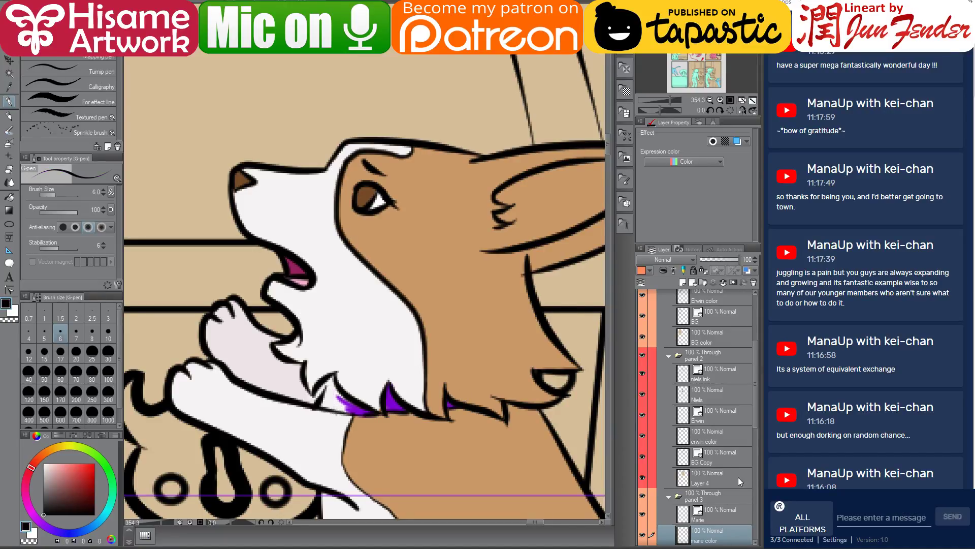
Ink the outline of a small round tag in black at the front of Marie's collar on the panel 3 Marie layer.
scroll(752, 431, down, 3)
click(665, 443)
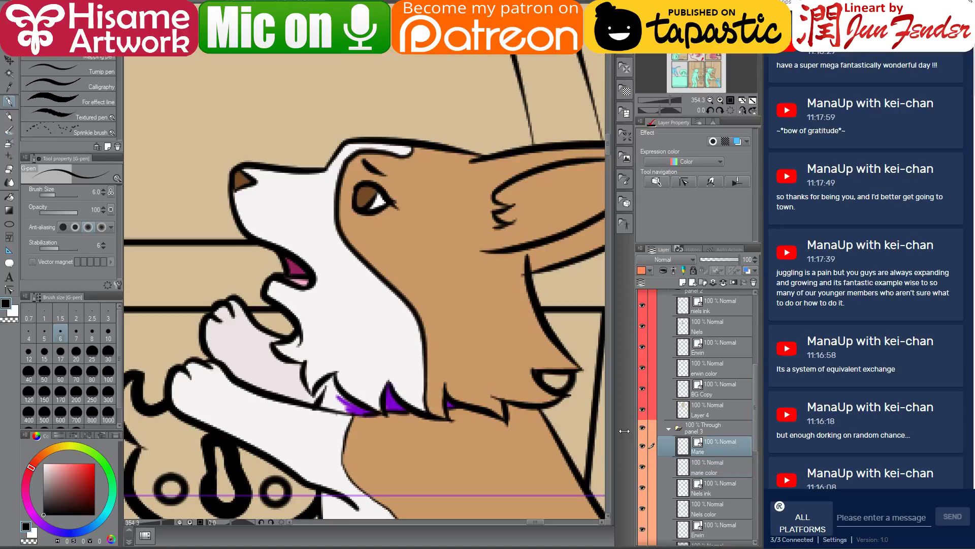
mouse_move(324, 392)
mouse_down()
mouse_move(333, 380)
mouse_move(319, 409)
mouse_move(333, 396)
mouse_move(335, 407)
mouse_move(327, 388)
mouse_move(329, 407)
mouse_up()
On the marie color layer, touch up the purple collar and colour its tag in grey with bright blue.
click(724, 465)
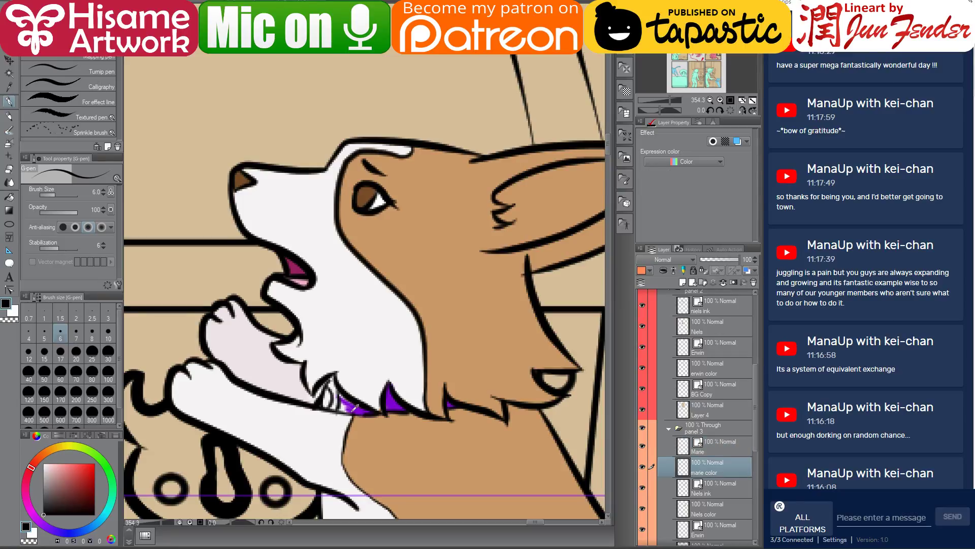
alt+click(354, 407)
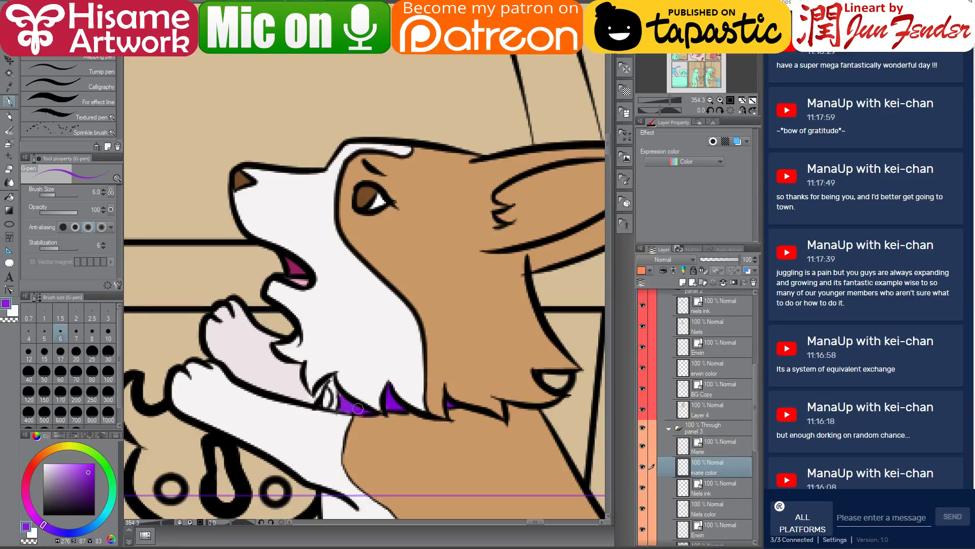
click(43, 486)
mouse_move(340, 383)
mouse_down()
mouse_move(331, 380)
mouse_move(333, 405)
mouse_move(327, 373)
mouse_up()
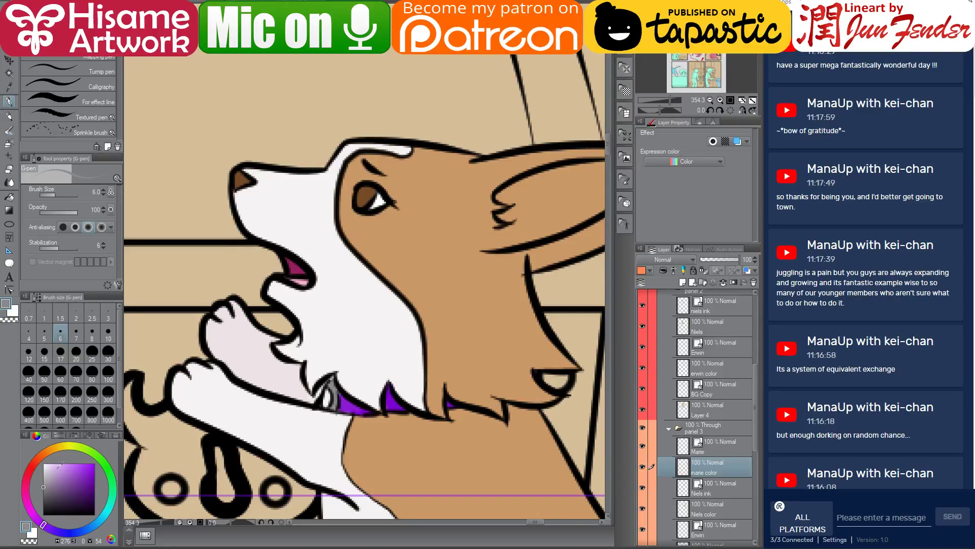
drag(99, 519, 93, 528)
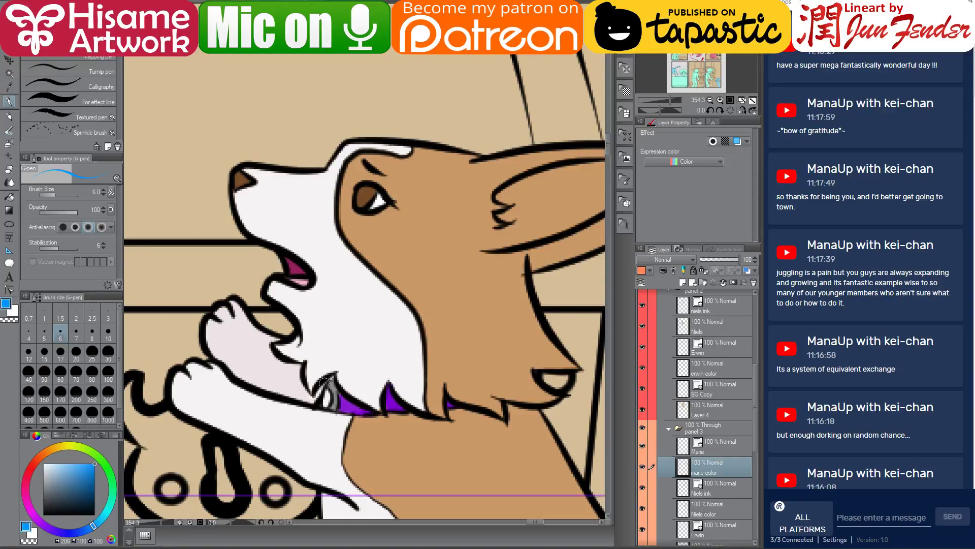
drag(324, 381, 328, 394)
Make the panel 3 Erwin color layer active and load the cat's teal silhouette as a selection.
scroll(407, 327, down, 8)
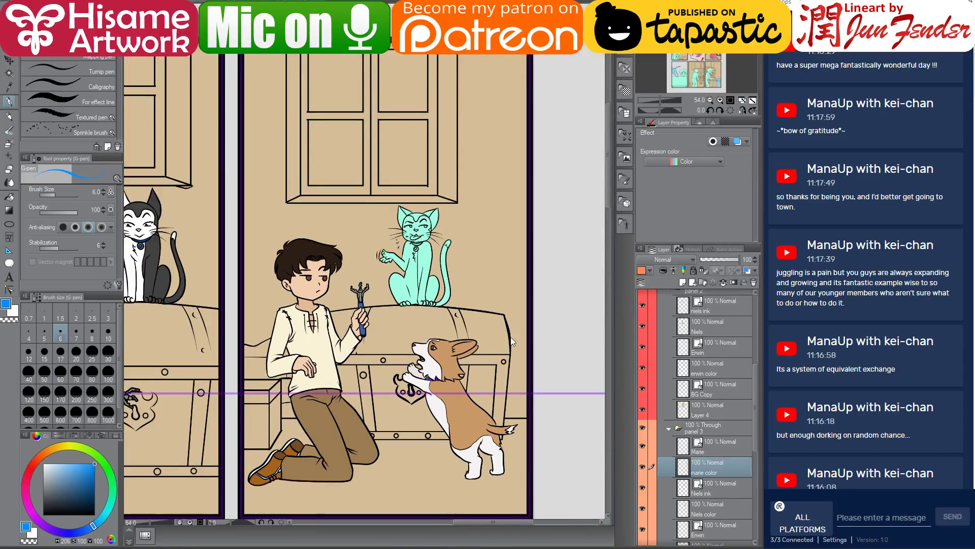
scroll(710, 484, down, 2)
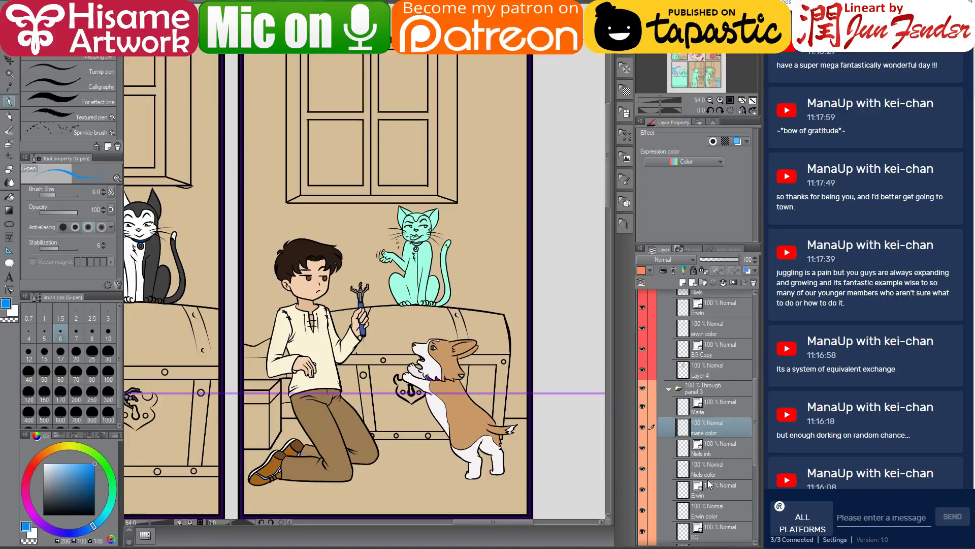
click(709, 470)
click(702, 513)
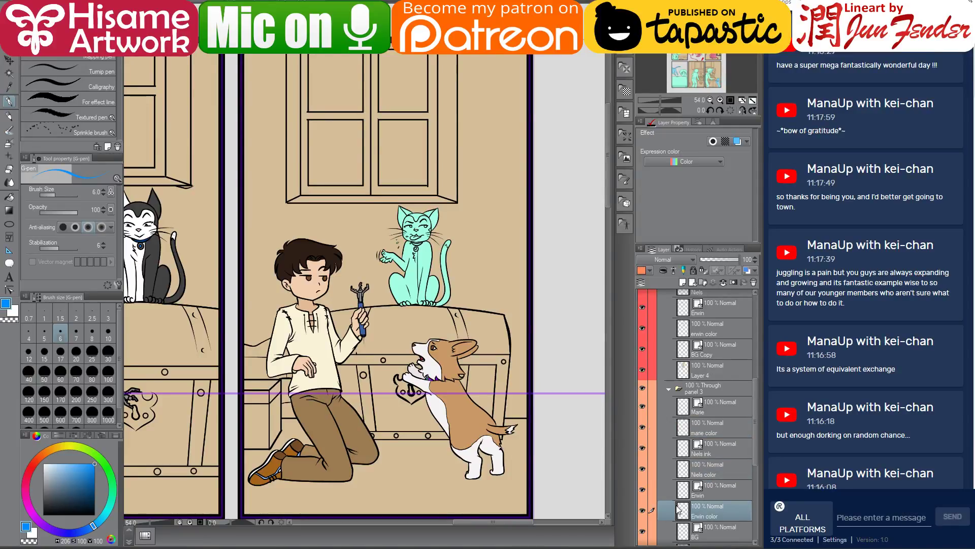
ctrl+click(683, 468)
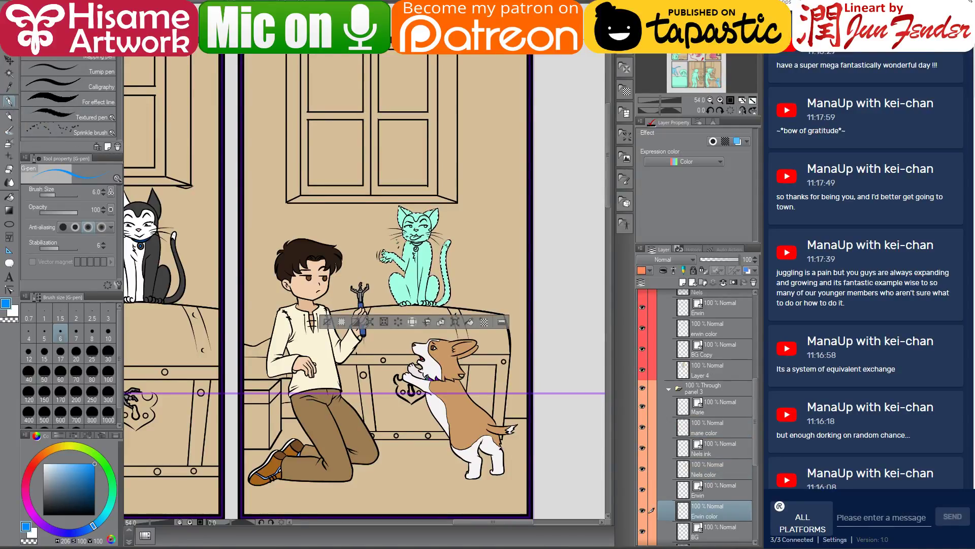
Sample the cat's dark grey fur from panel 2 and paint over the whole selected silhouette with the G-pen at size 400.
alt+click(161, 197)
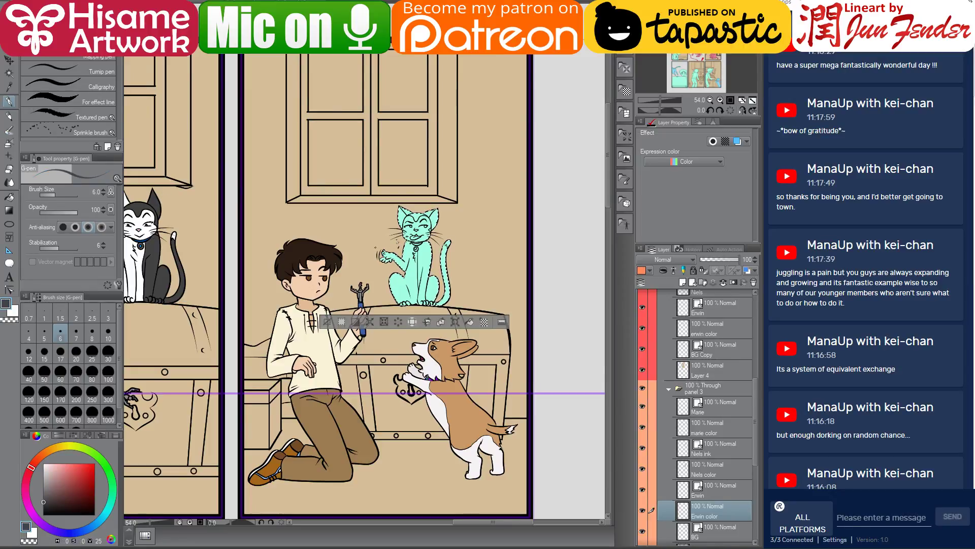
key(bracketright)
key(bracketright)
key(bracketright)
key(bracketright)
key(bracketright)
key(bracketright)
key(bracketright)
key(bracketright)
key(bracketright)
key(bracketright)
key(bracketright)
key(bracketright)
key(bracketright)
key(bracketright)
key(bracketright)
key(bracketright)
key(bracketright)
key(bracketright)
key(bracketright)
key(bracketright)
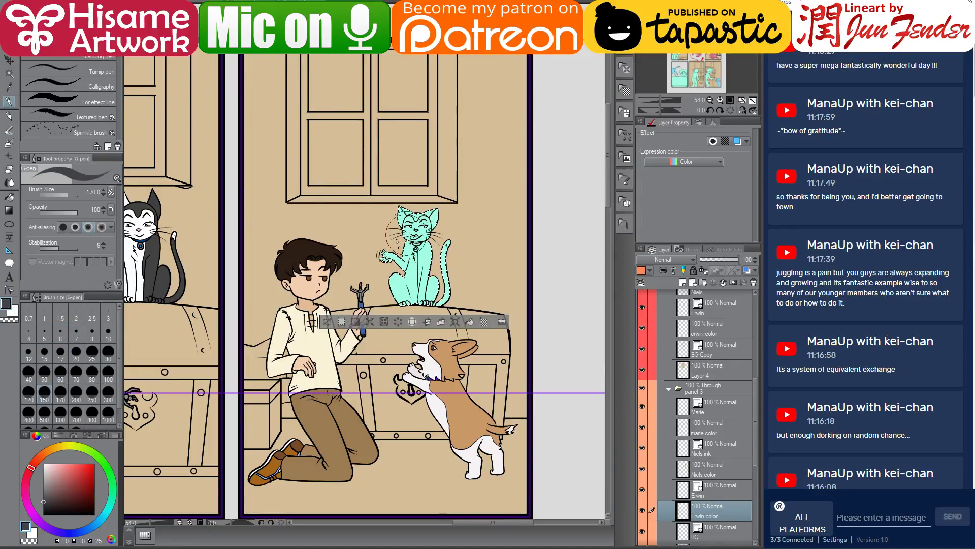
key(bracketright)
key(bracketright)
drag(411, 239, 421, 269)
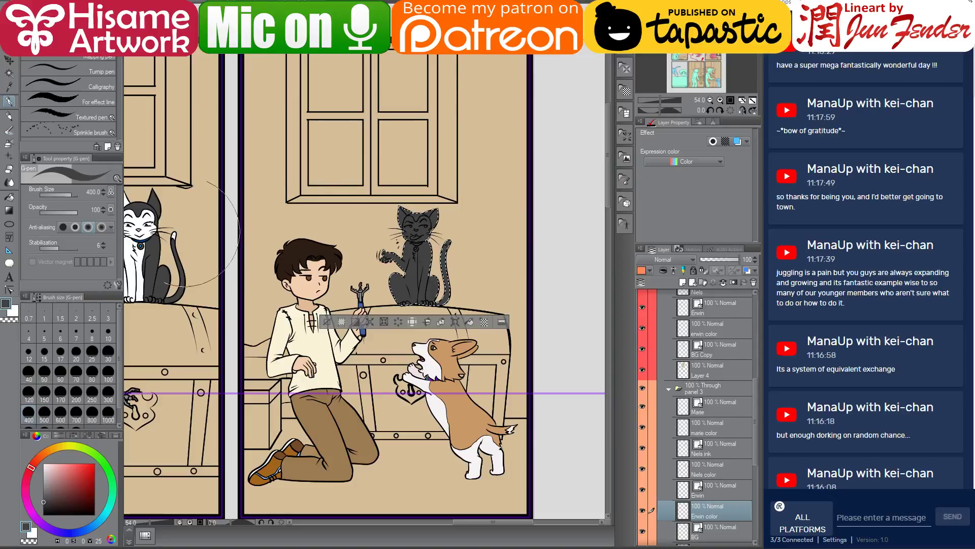
Sample the cat's white from panel 2 and fill the light half of the body, the face and the outer ear patch.
alt+click(143, 278)
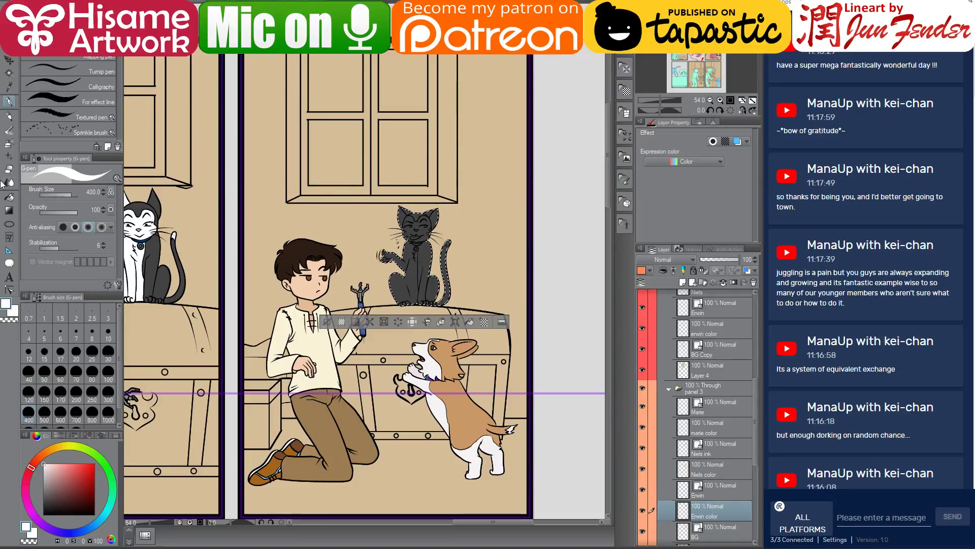
click(11, 199)
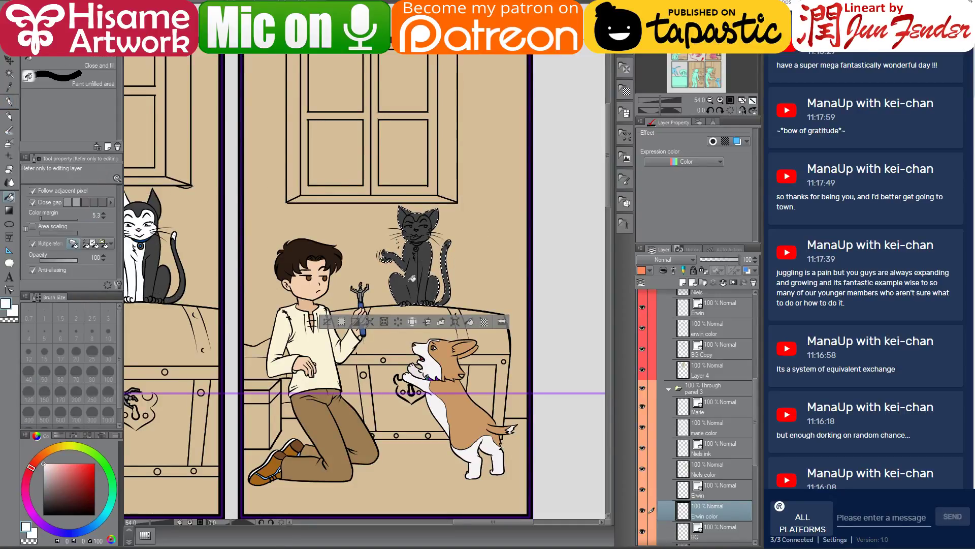
scroll(411, 277, up, 5)
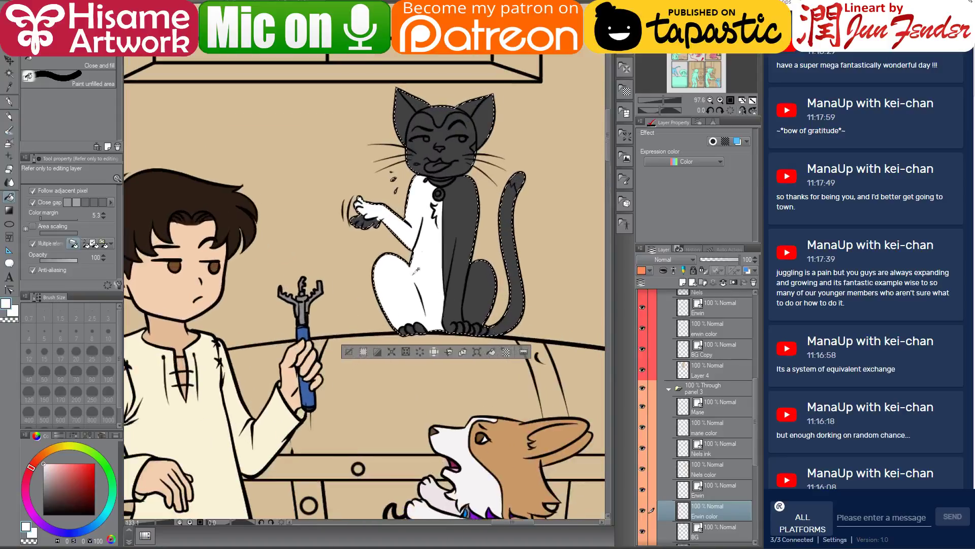
click(422, 137)
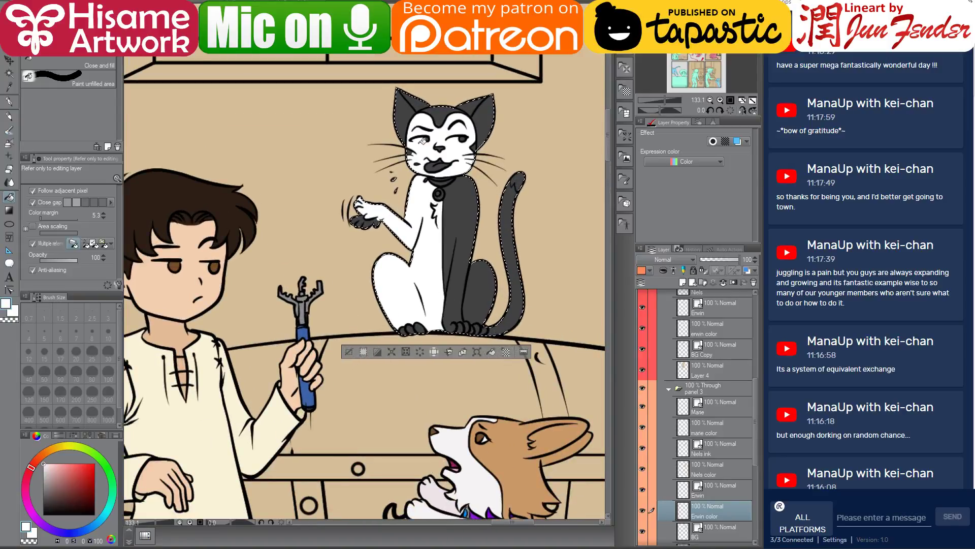
click(424, 107)
Paint the remaining dark toes on the cat's raised paw and light hind foot white with a smaller G-pen.
scroll(519, 304, down, 5)
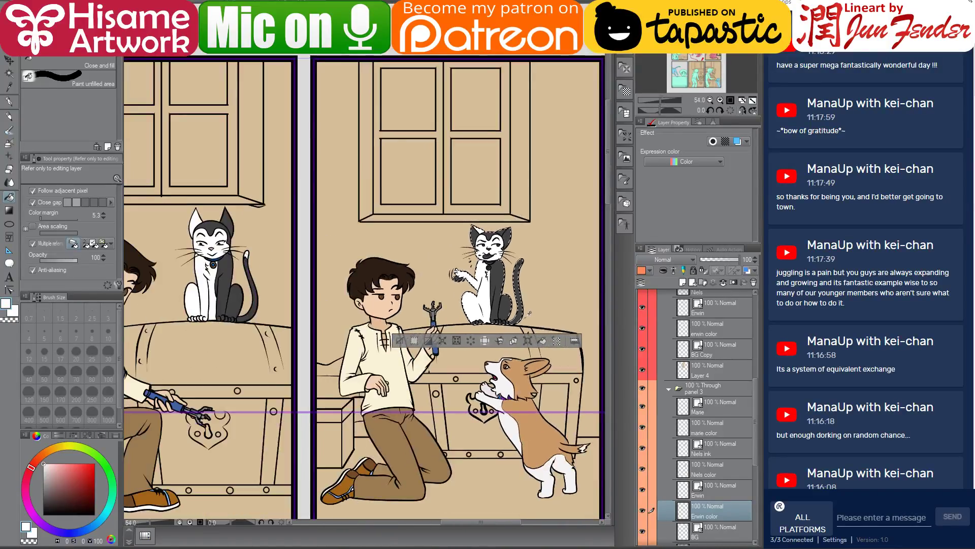
scroll(532, 307, up, 6)
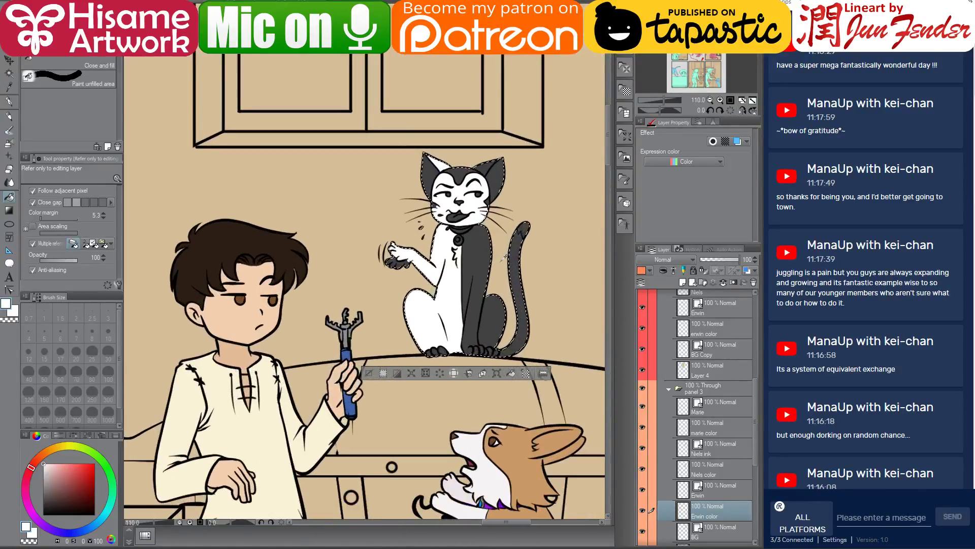
click(9, 101)
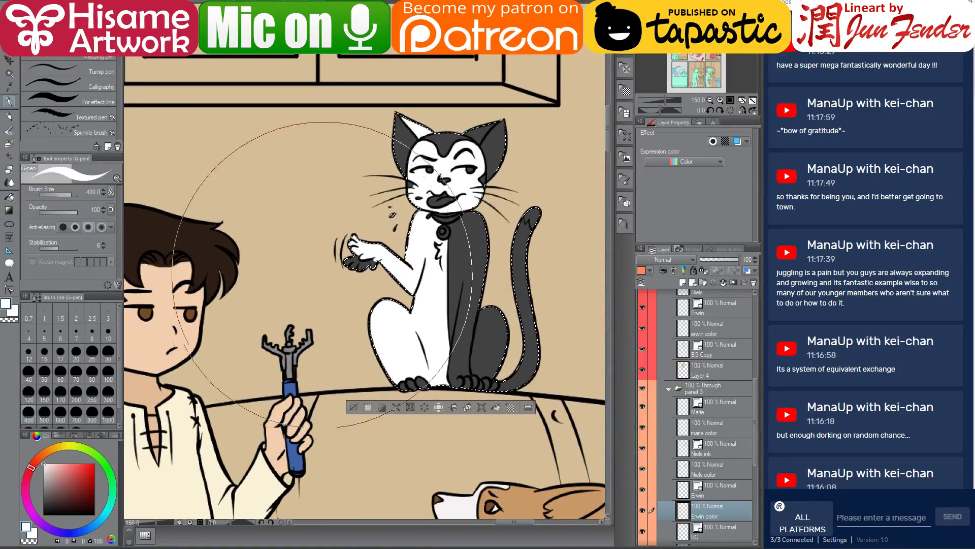
key(bracketleft)
key(bracketleft)
key(bracketleft)
key(bracketleft)
key(bracketleft)
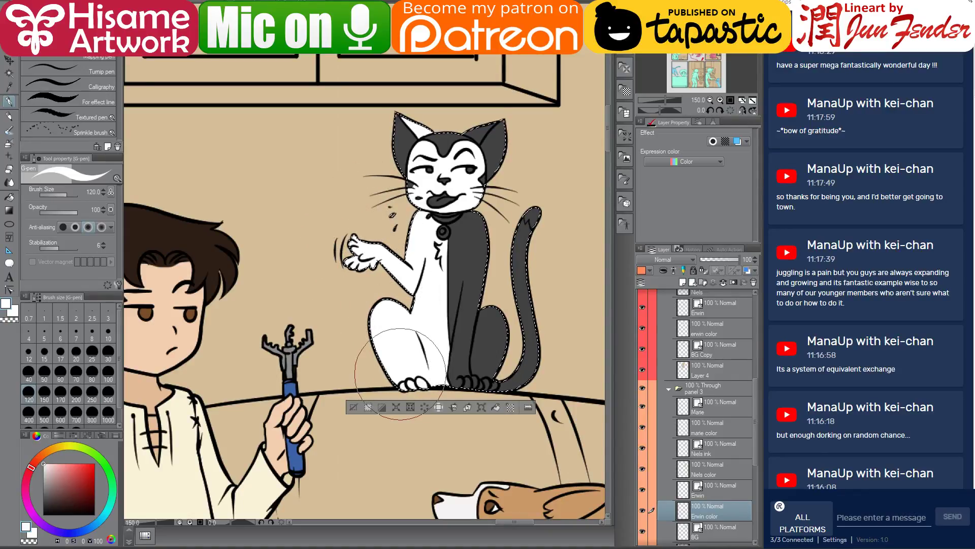
key(bracketleft)
key(bracketleft)
key(bracketleft)
key(bracketleft)
key(bracketleft)
key(bracketleft)
key(bracketleft)
key(bracketleft)
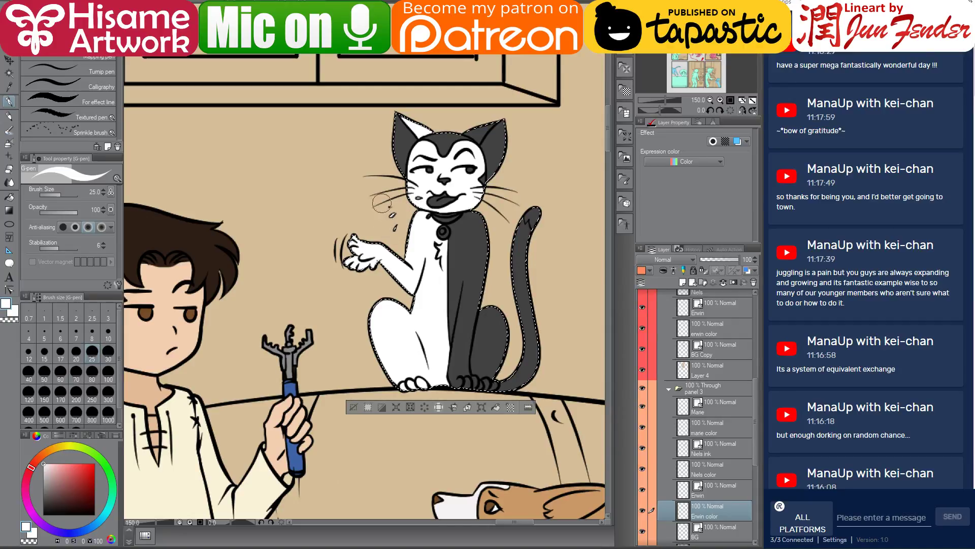
Sample the inner-ear pink from the Erwin character sheet and fill the insides of both cat ears and the tongue in panel 3.
key(ctrl+minus)
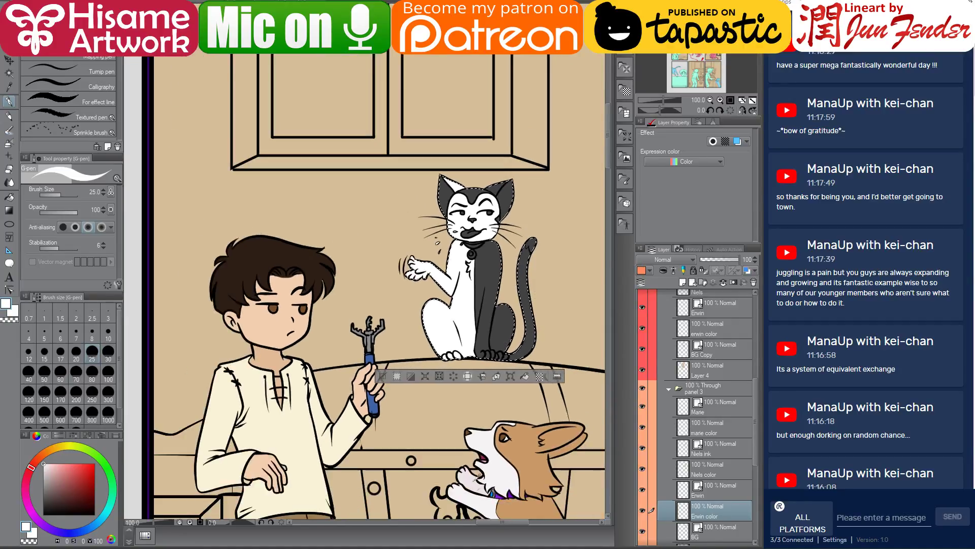
key(ctrl+minus)
key(ctrl+minus)
key(ctrl+minus)
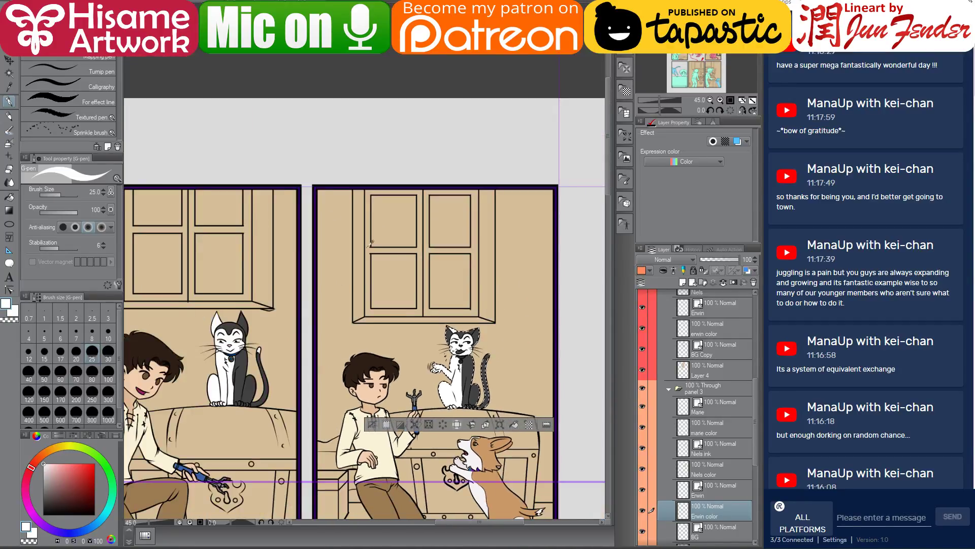
key(ctrl+plus)
key(ctrl+plus)
key(ctrl+plus)
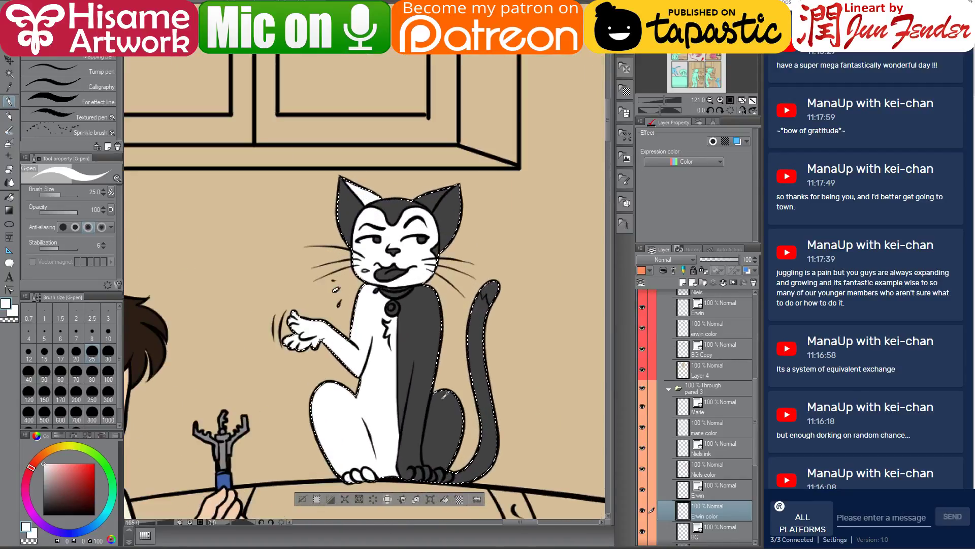
key(ctrl+Tab)
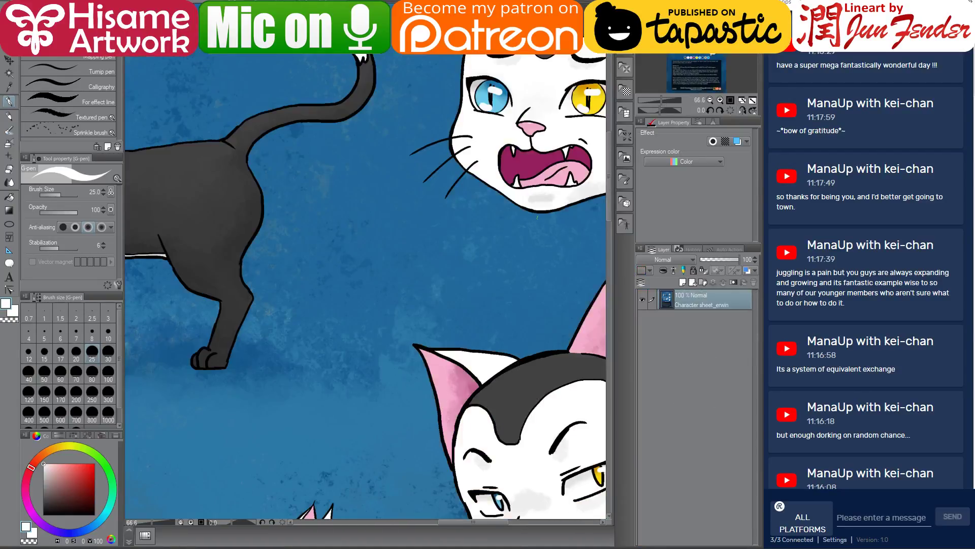
alt+click(435, 352)
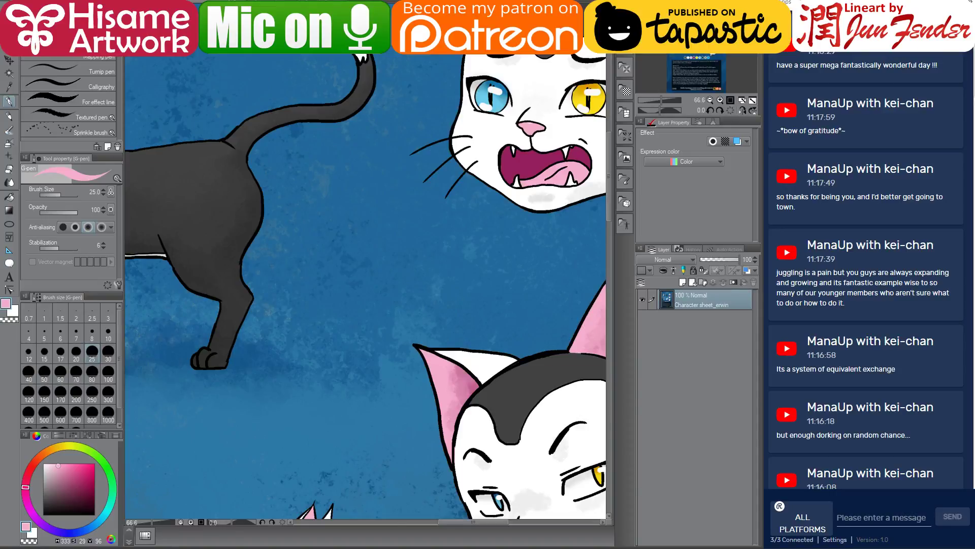
key(ctrl+Tab)
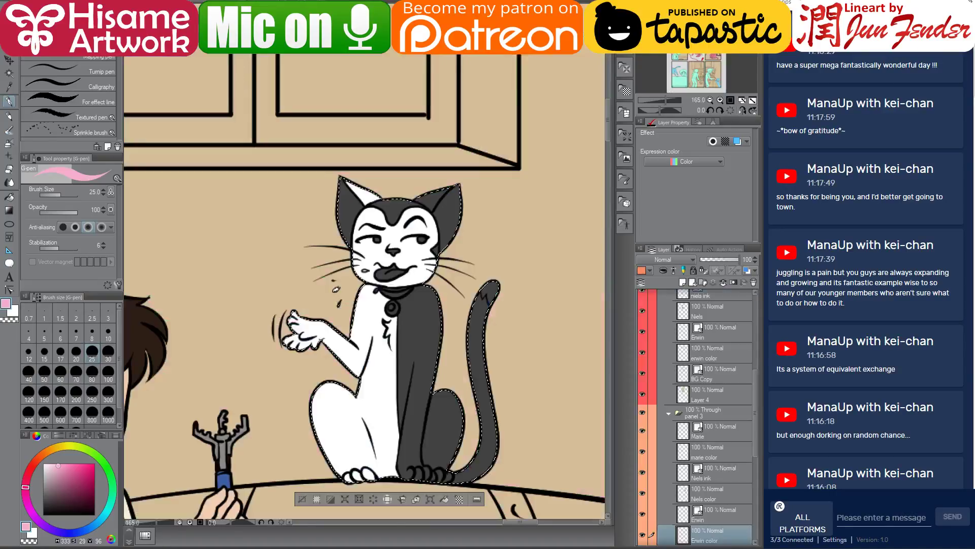
click(9, 202)
click(352, 192)
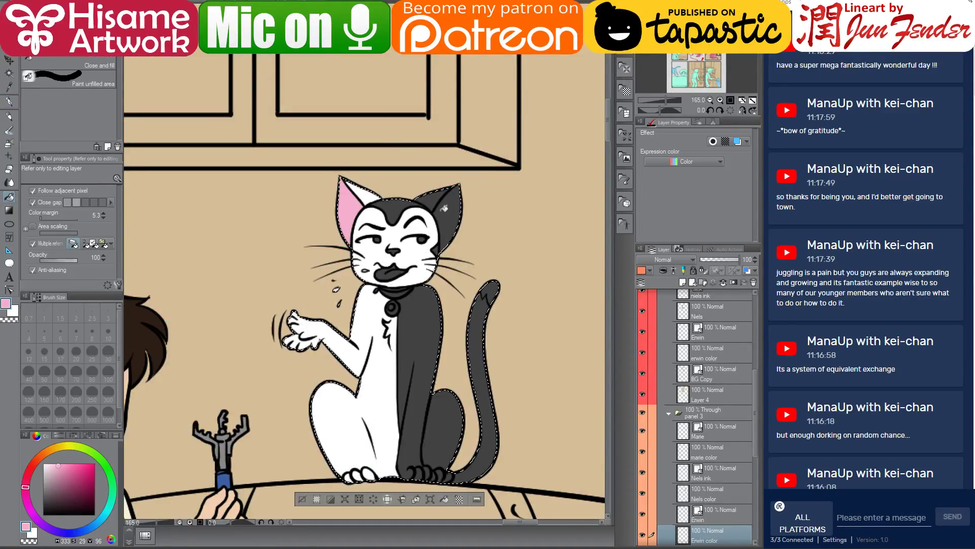
click(453, 206)
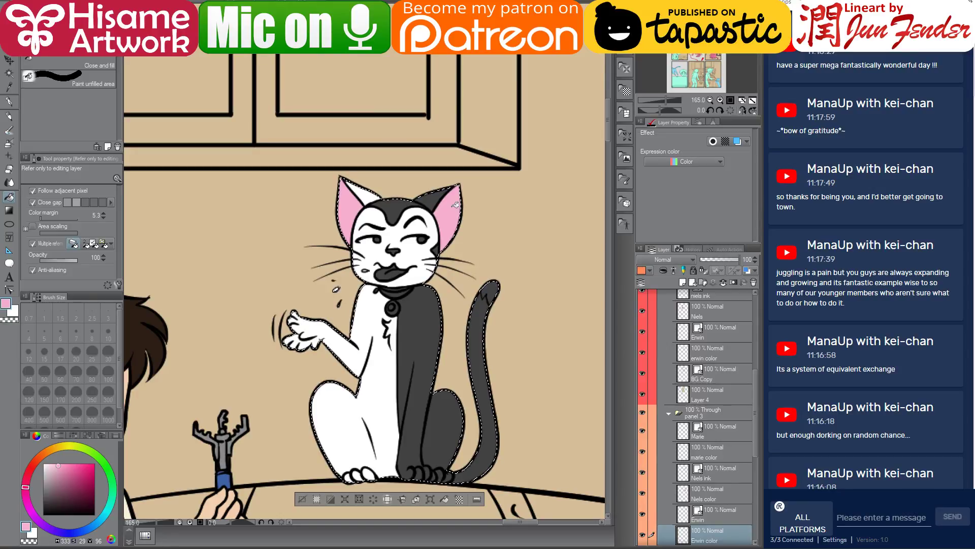
scroll(389, 273, up, 3)
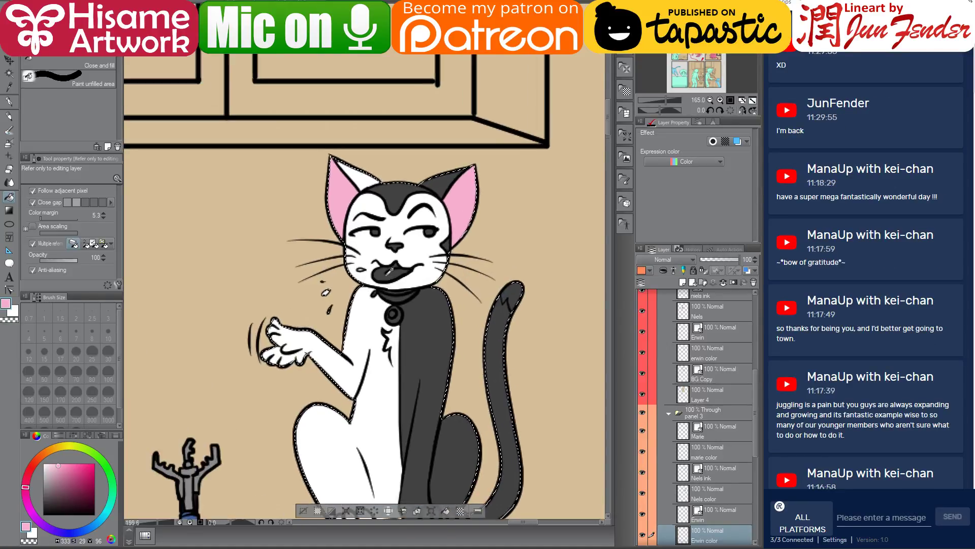
click(390, 273)
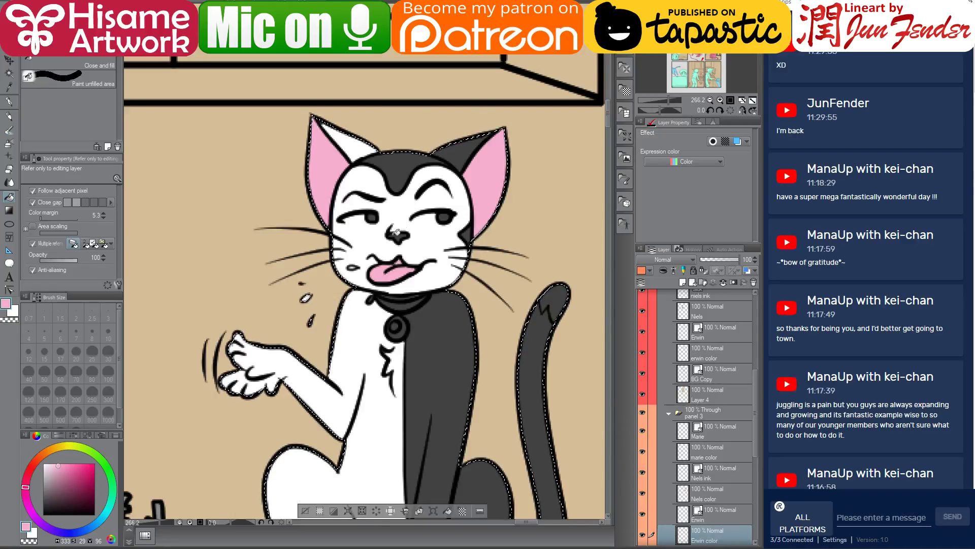
Fill the cat's nose pink, sample the dark mouth magenta from the Erwin character sheet, and resample the cat's fur white in panel 3.
click(400, 233)
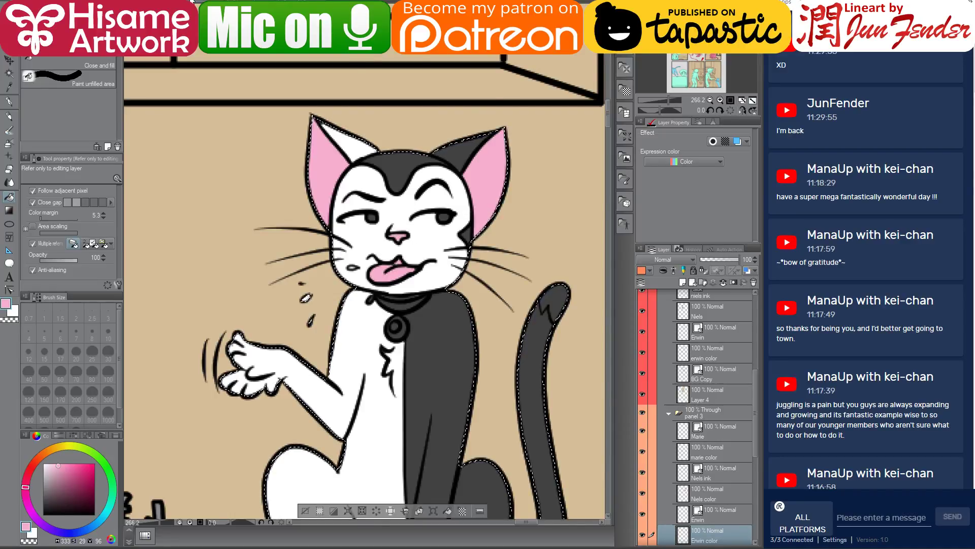
key(ctrl+Tab)
alt+click(532, 155)
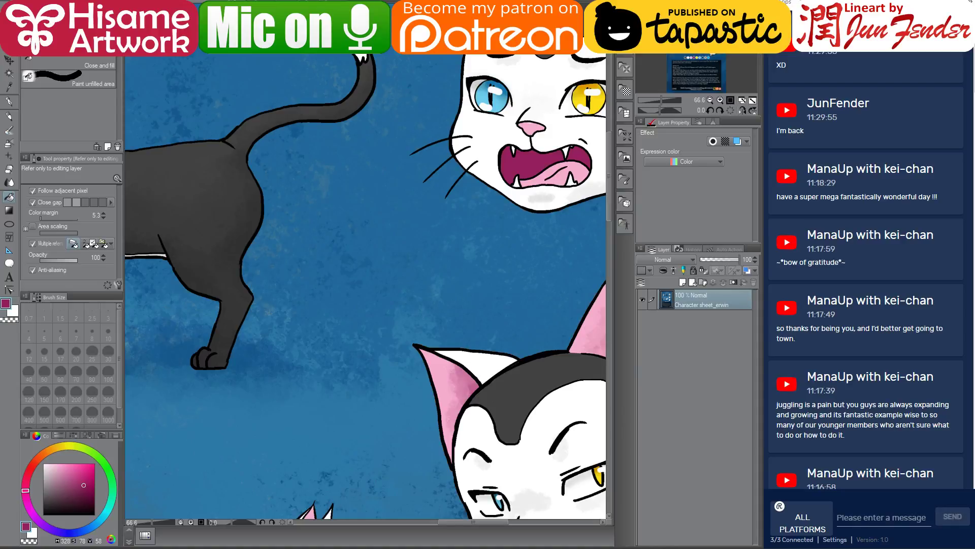
key(ctrl+Tab)
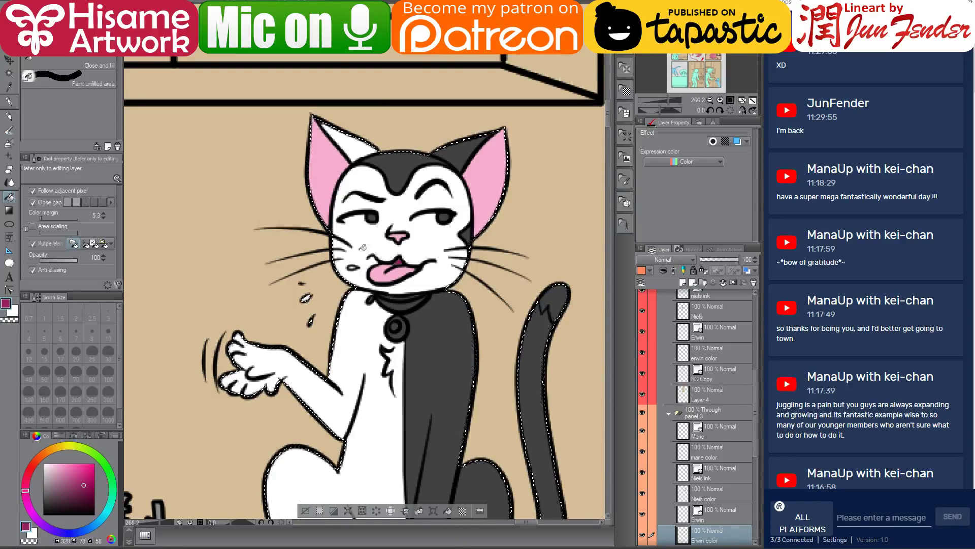
alt+click(355, 337)
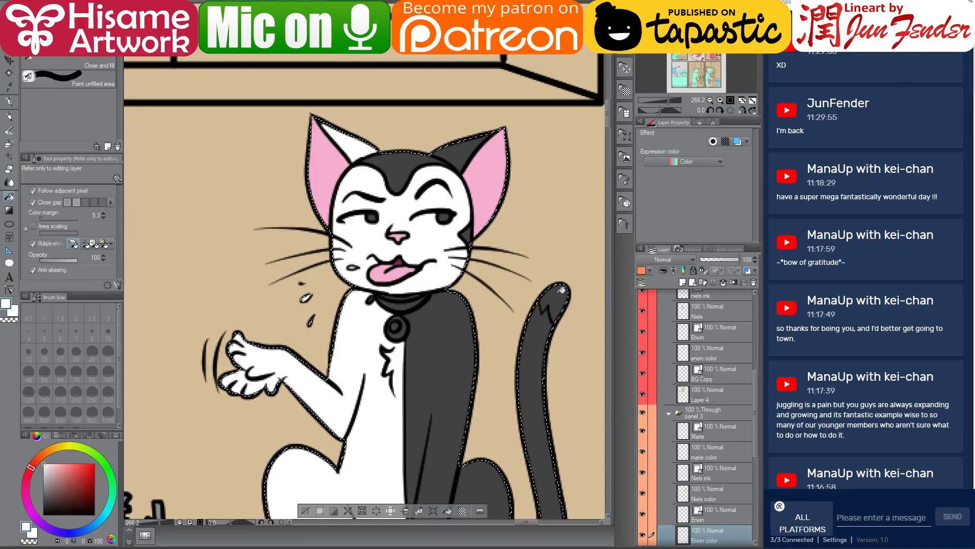
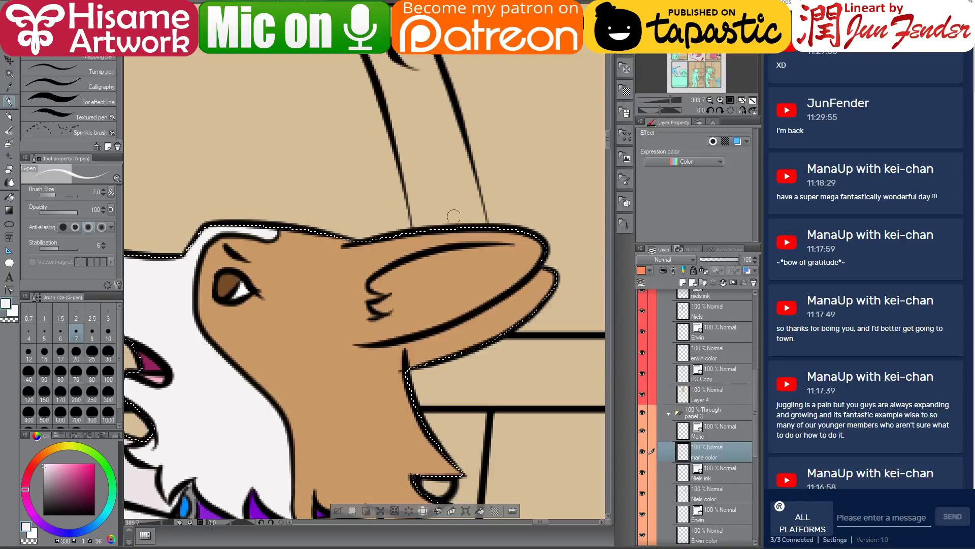
Paint the inside of Marie's ear in panel 3 white with the G-pen at size 12 and clear the selection.
key(bracketright)
key(bracketright)
key(bracketright)
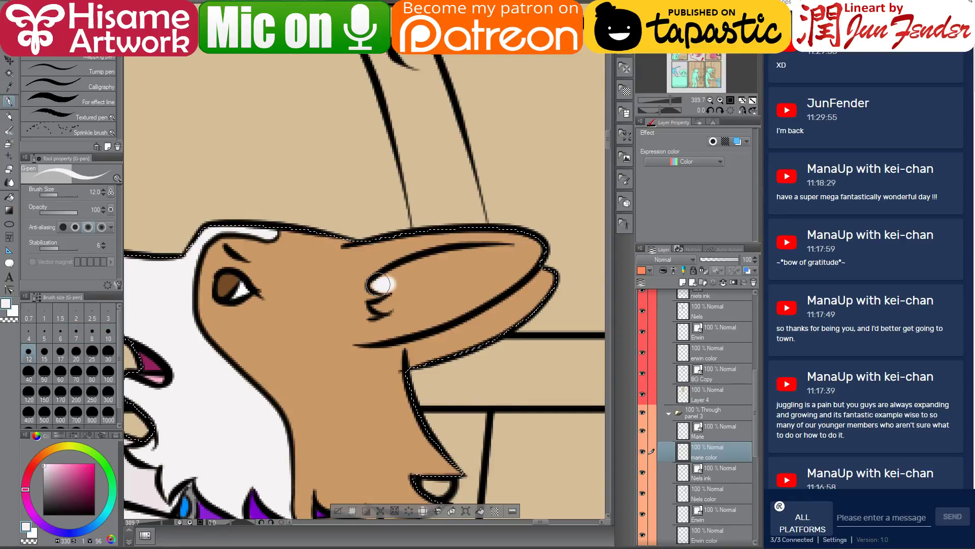
mouse_move(418, 278)
mouse_down()
mouse_move(440, 263)
mouse_move(396, 276)
mouse_move(465, 262)
mouse_move(386, 274)
mouse_move(512, 253)
mouse_up()
mouse_move(373, 297)
mouse_down()
mouse_move(472, 257)
mouse_move(378, 312)
mouse_move(459, 267)
mouse_move(401, 307)
mouse_move(513, 252)
mouse_move(383, 303)
mouse_move(381, 277)
mouse_up()
scroll(457, 294, down, 4)
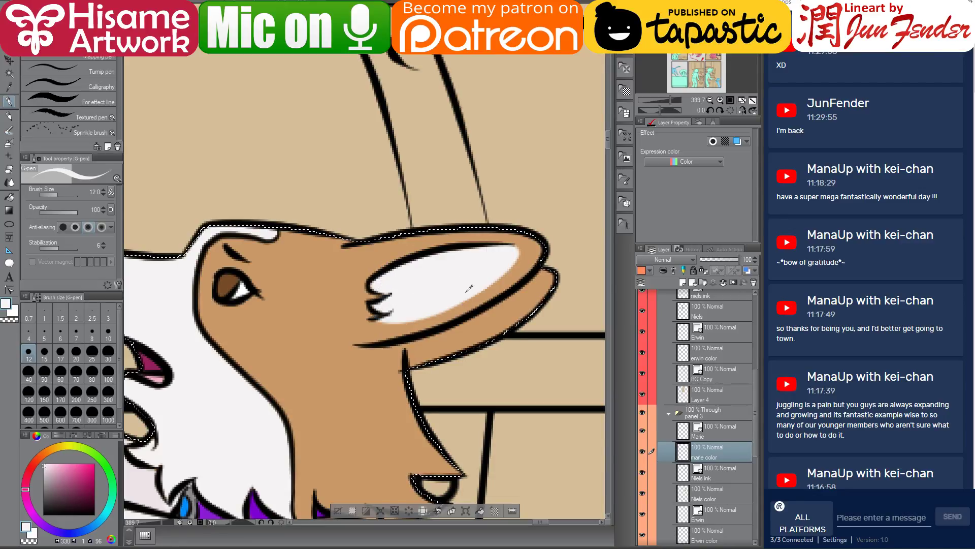
key(ctrl+d)
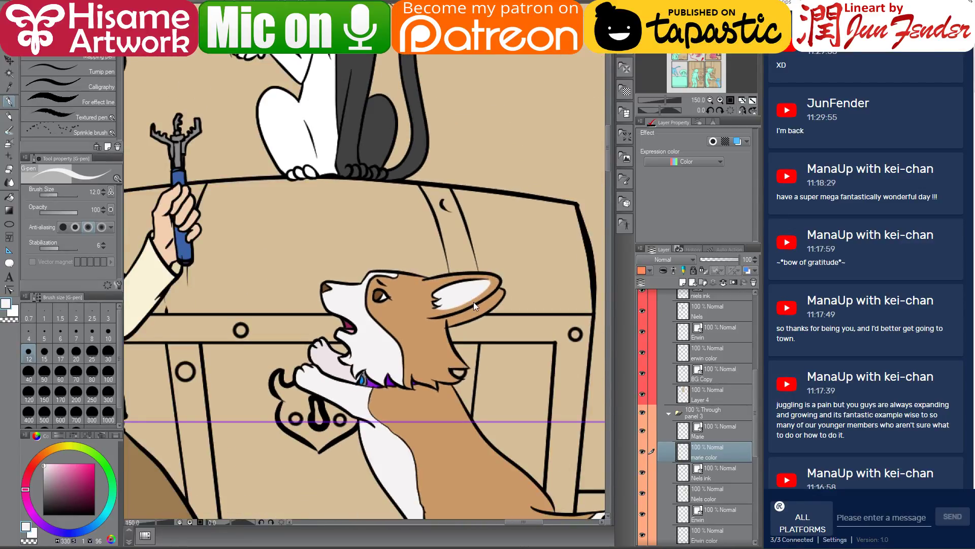
Activate the Niels color layer of panel 4 and select the boys' flat-coloured silhouette, with the G-pen ready.
scroll(453, 309, down, 3)
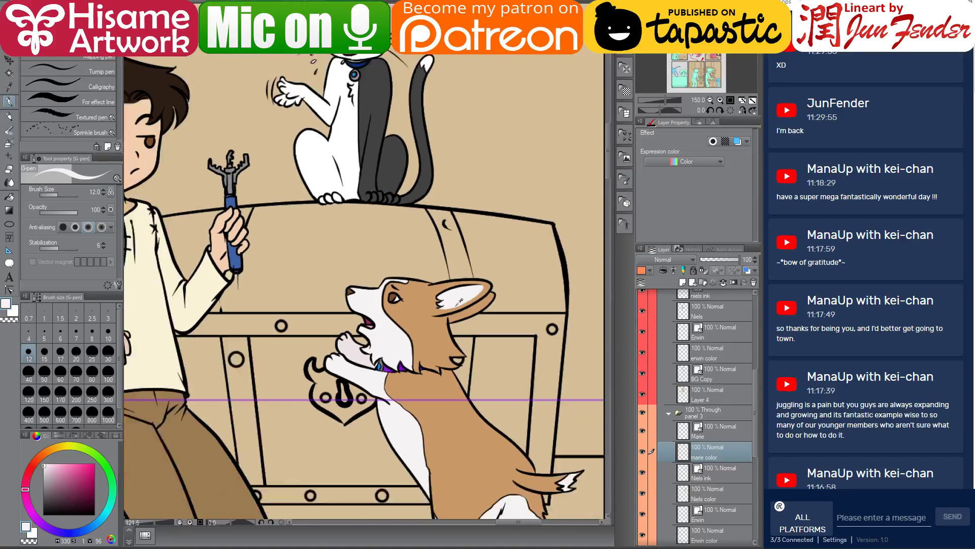
scroll(460, 298, down, 2)
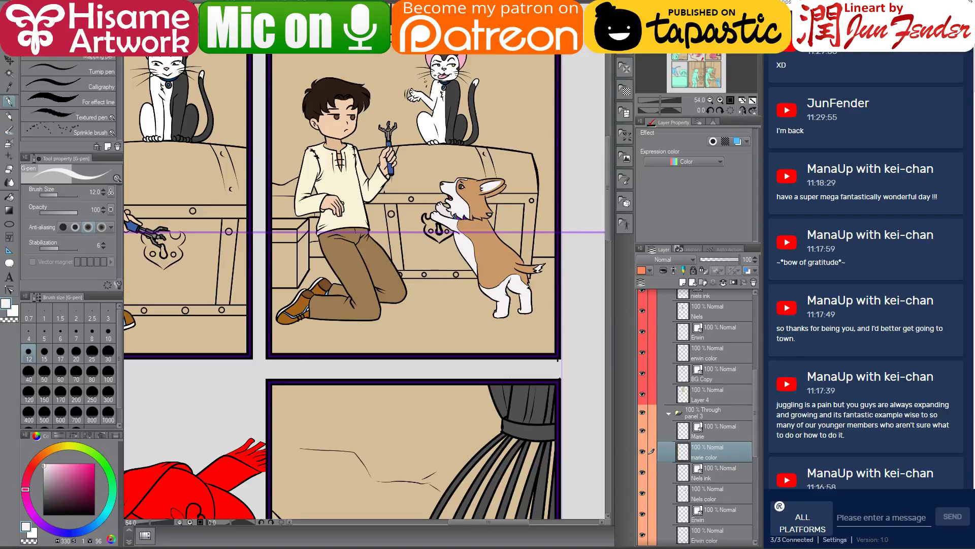
drag(464, 257, 520, 265)
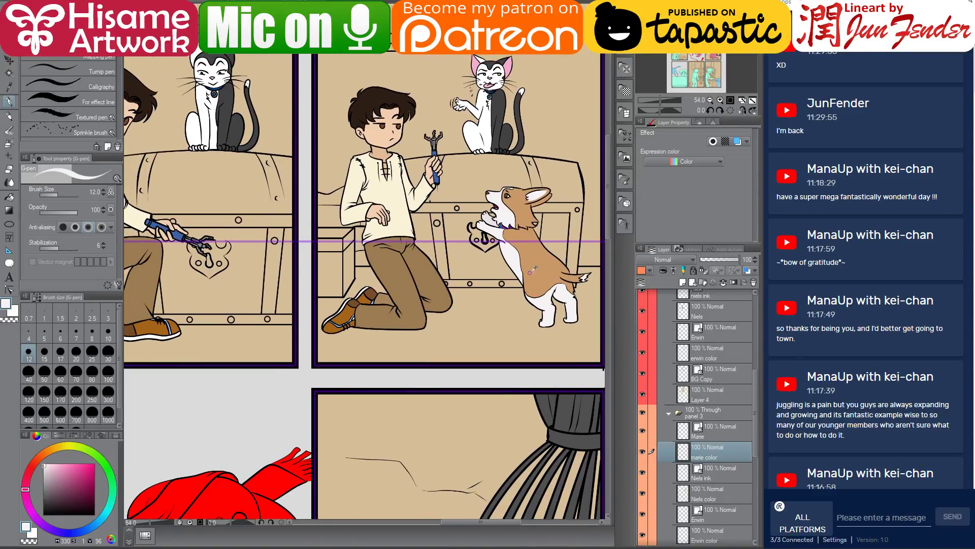
scroll(530, 273, down, 3)
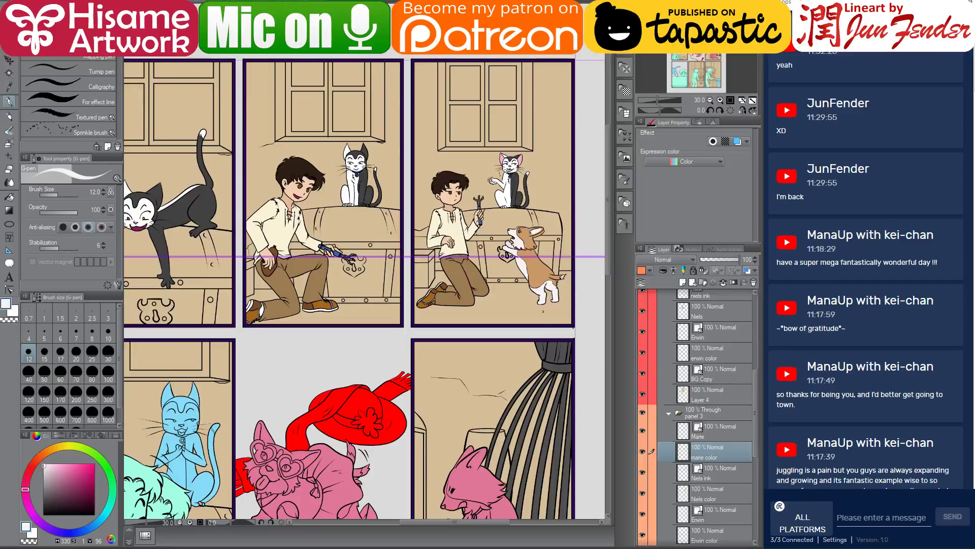
drag(521, 320, 511, 231)
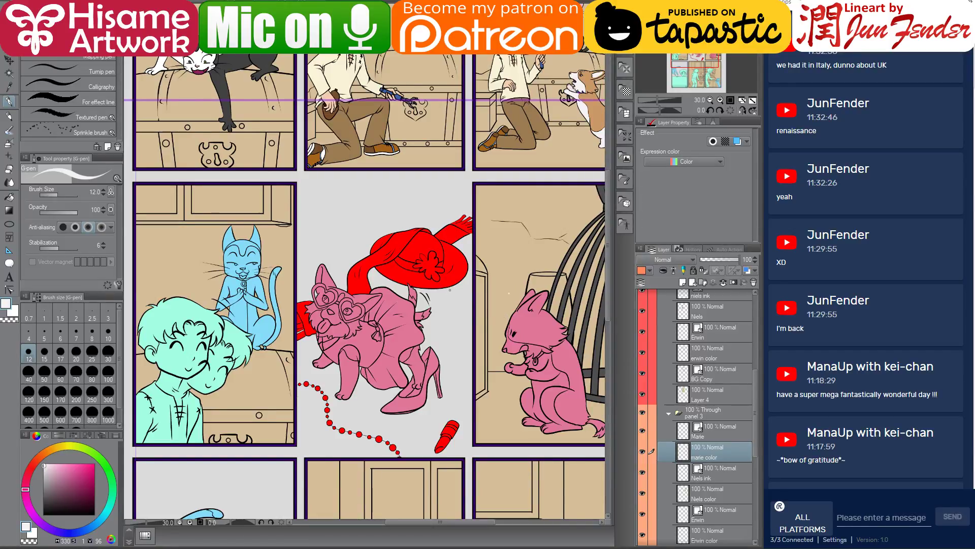
drag(408, 291, 457, 310)
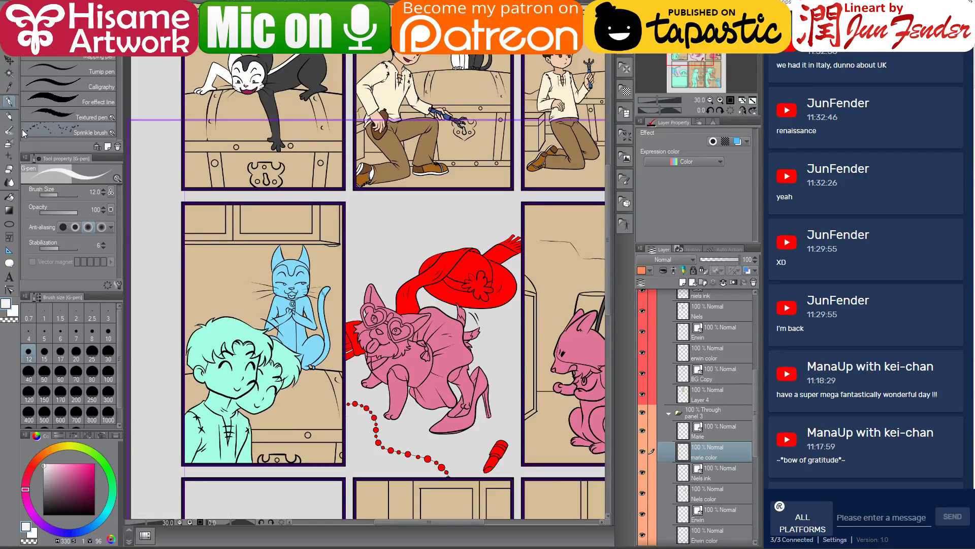
ctrl+shift+click(209, 335)
scroll(687, 462, down, 3)
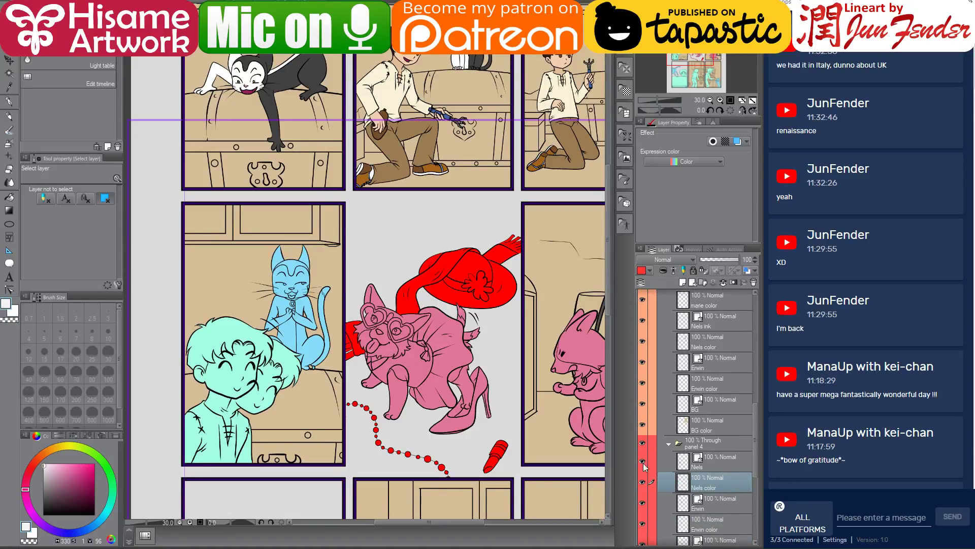
ctrl+click(687, 480)
click(9, 102)
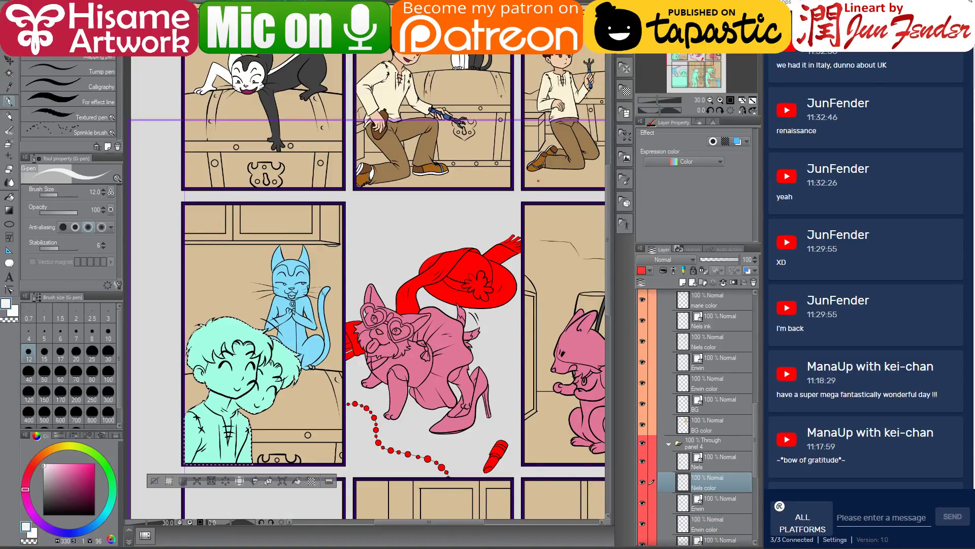
Sample the dark brown of the boy's hair from panel 2 and paint over the whole selected silhouette with the G-pen at size 700.
drag(478, 221, 435, 217)
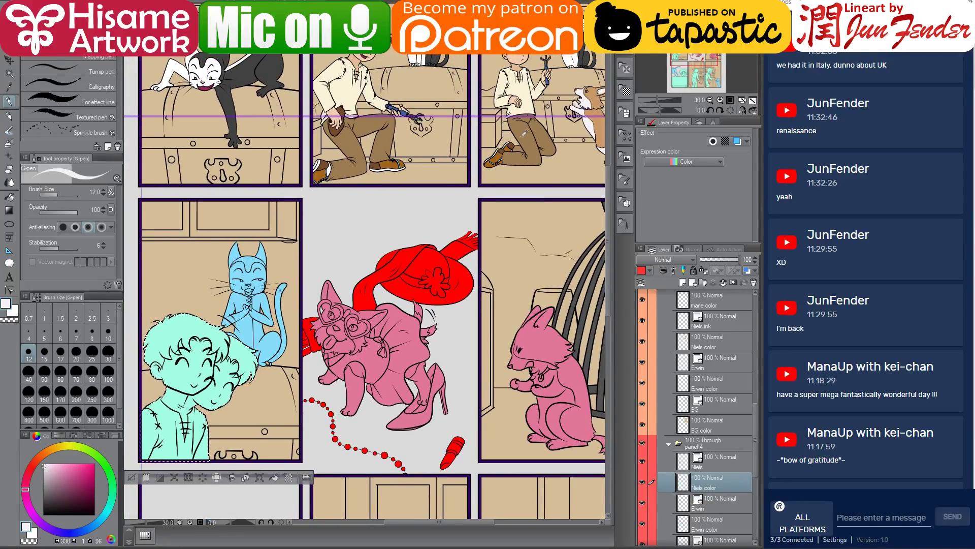
alt+click(343, 245)
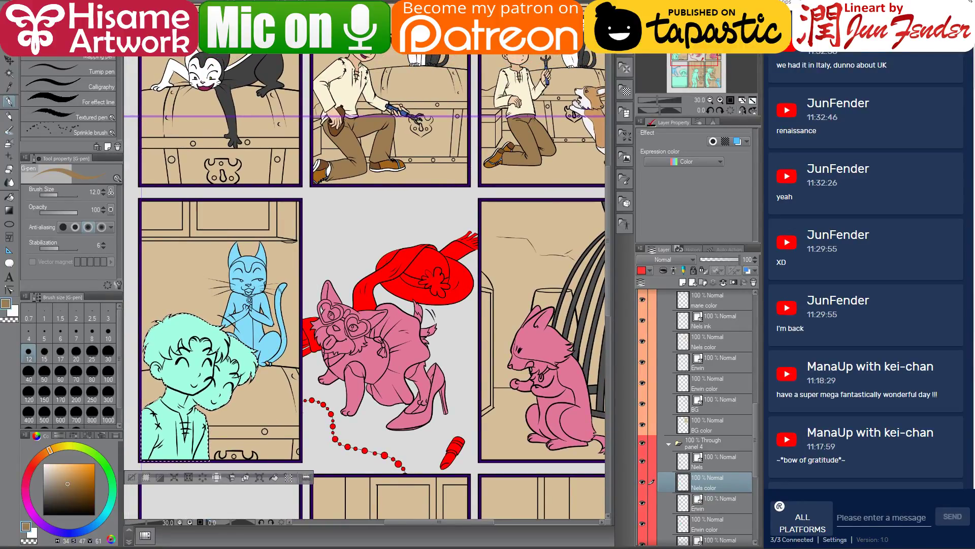
click(44, 351)
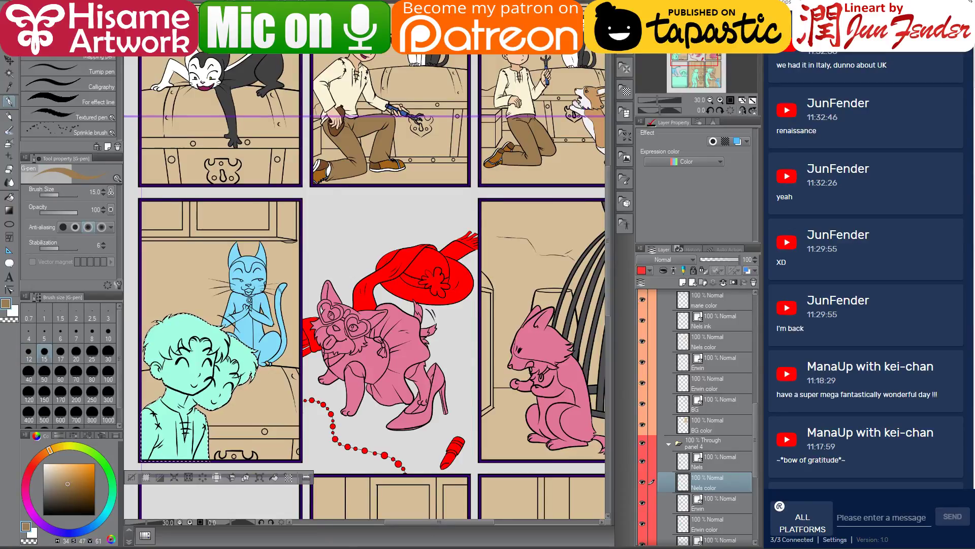
alt+click(360, 47)
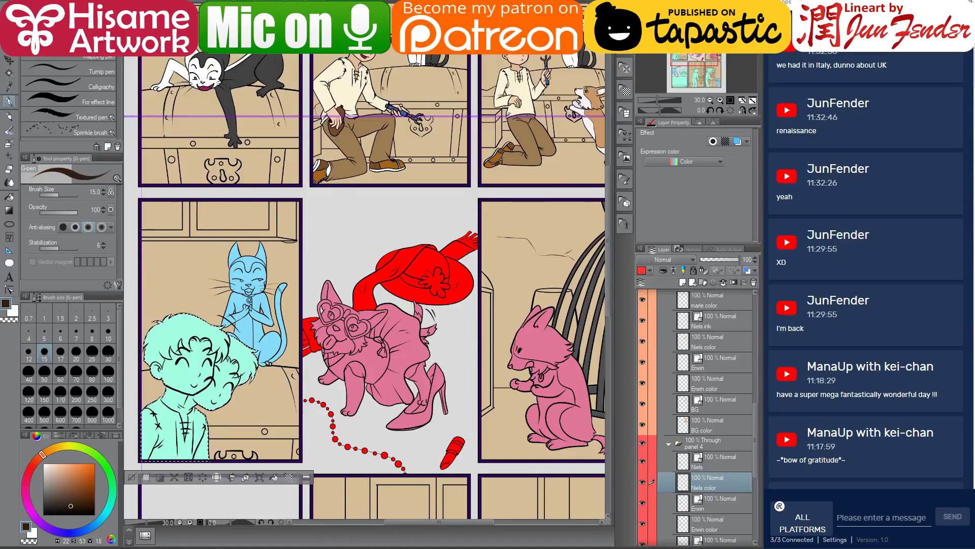
key(bracketright)
key(bracketright)
key(bracketright)
key(bracketright)
key(bracketright)
key(bracketright)
key(bracketright)
key(bracketright)
key(bracketright)
key(bracketright)
key(bracketright)
key(bracketright)
key(bracketright)
key(bracketright)
key(bracketright)
key(bracketright)
key(bracketright)
key(bracketright)
key(bracketright)
key(bracketright)
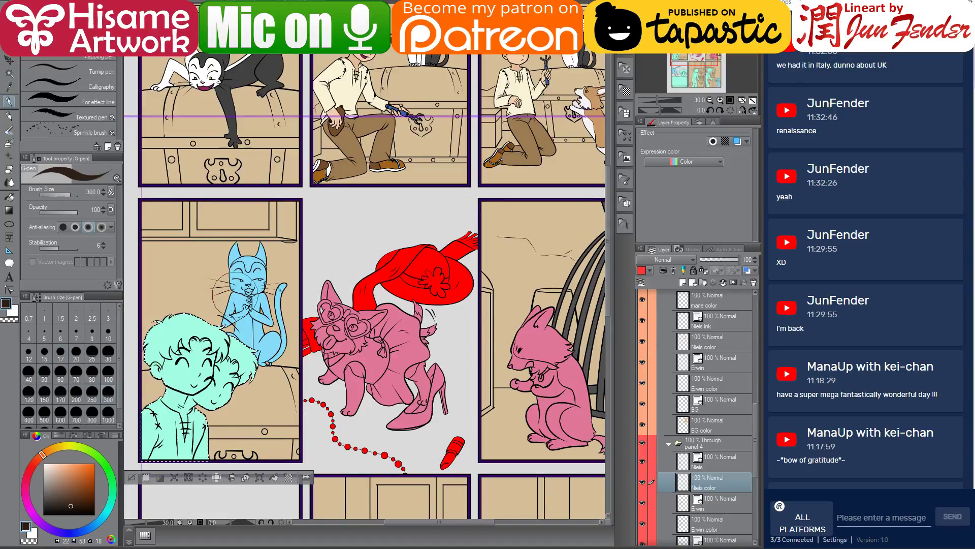
click(218, 368)
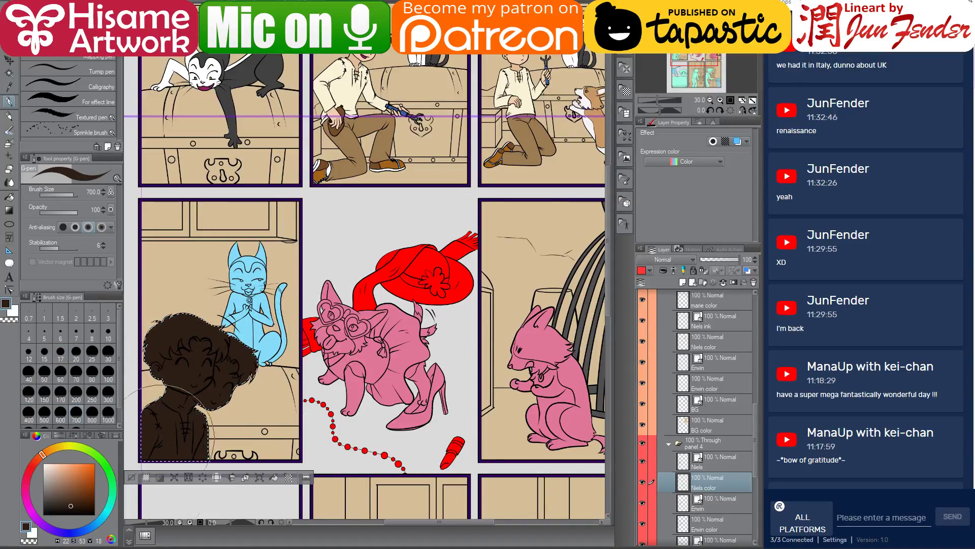
Sample the cream shirt colour from panel 3 and fill the front boy's shirt in panel 4 with it.
click(9, 197)
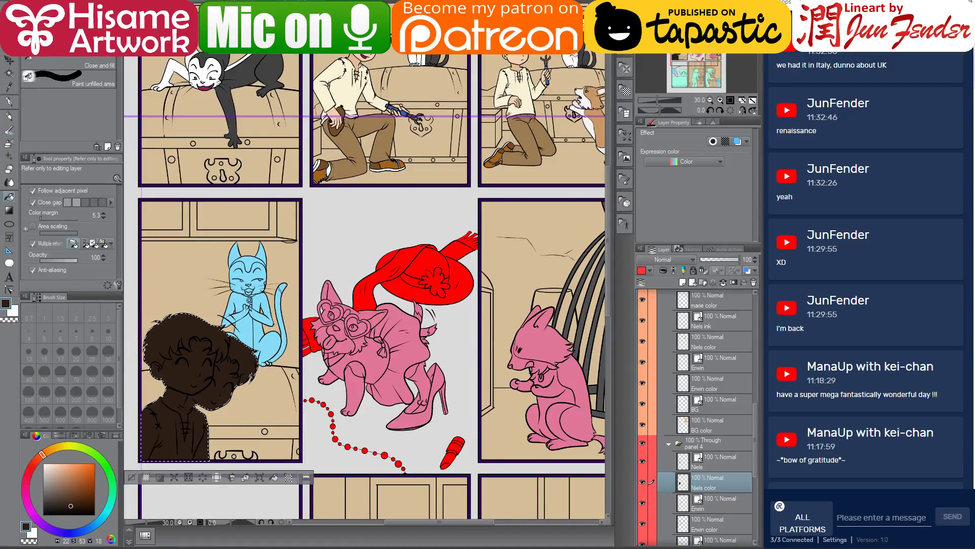
alt+click(528, 128)
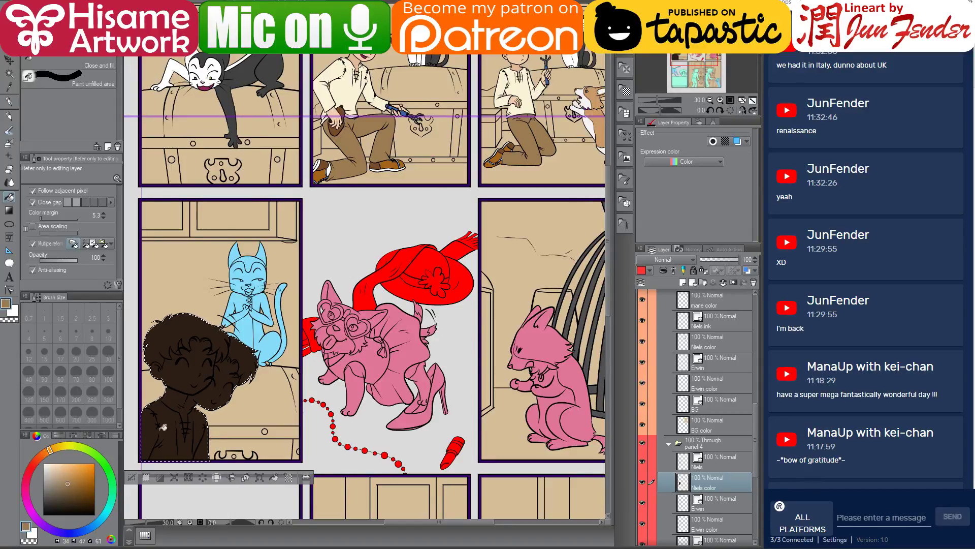
alt+click(527, 82)
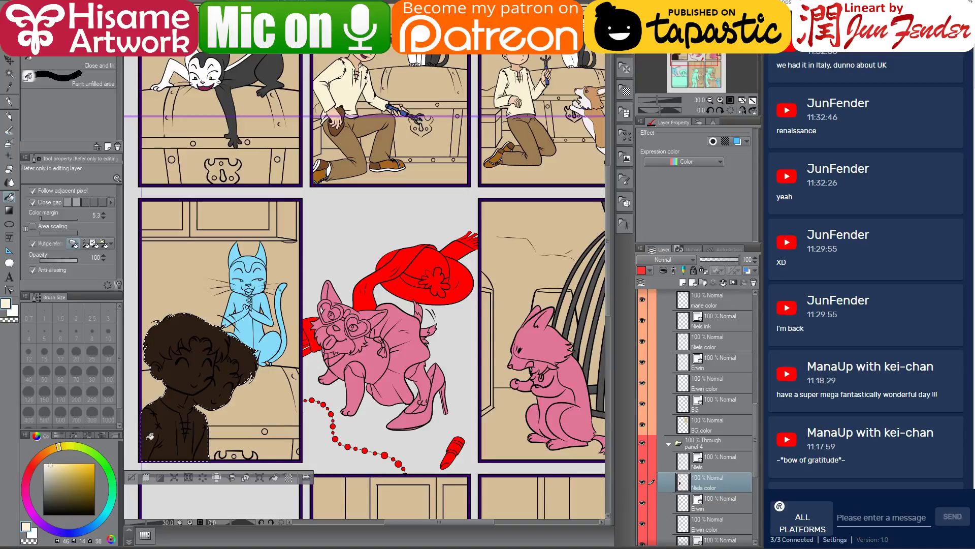
click(168, 420)
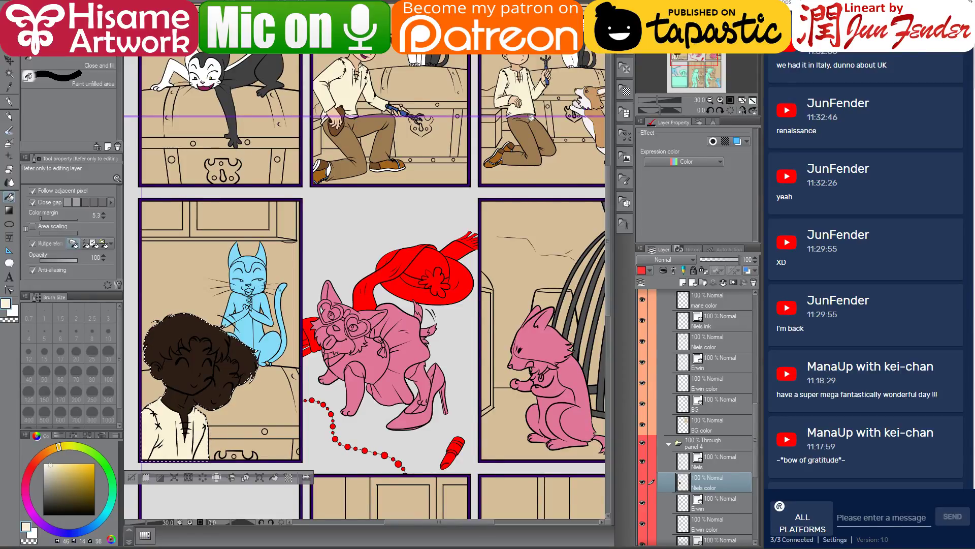
Fill the faces of the two hugging characters in panel 4 with the light skin tone.
alt+click(531, 134)
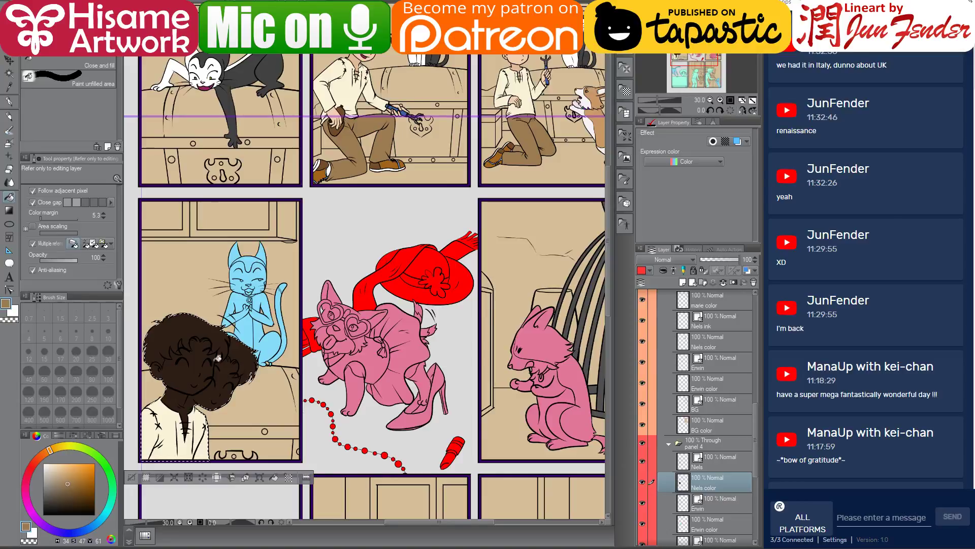
click(58, 466)
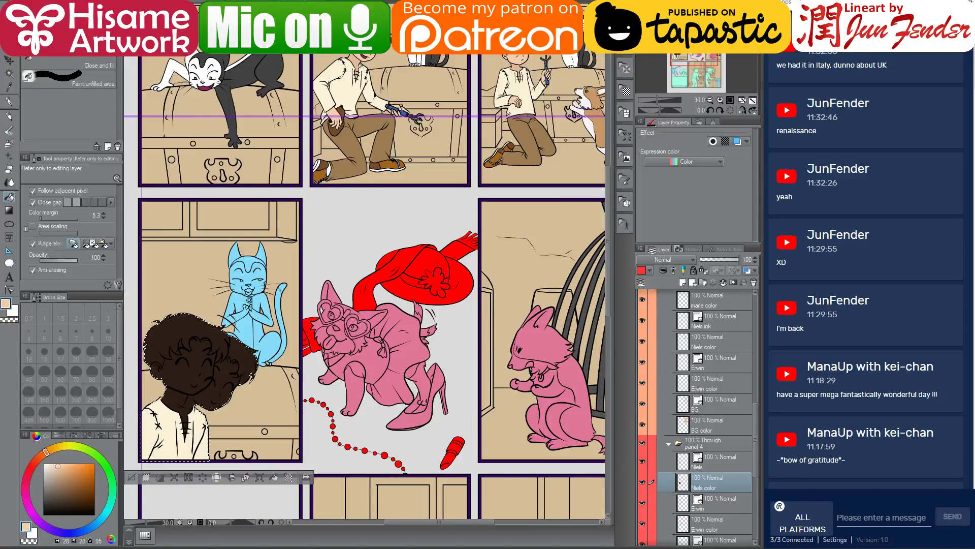
click(197, 369)
click(218, 389)
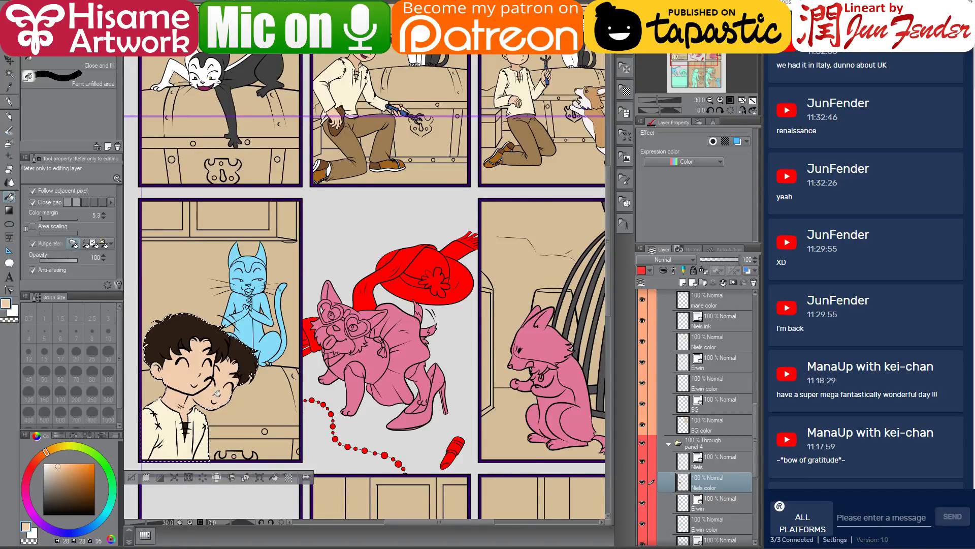
Try filling the front boy's neck with the skin tone sampled from the boy in the panels above.
scroll(155, 432, up, 3)
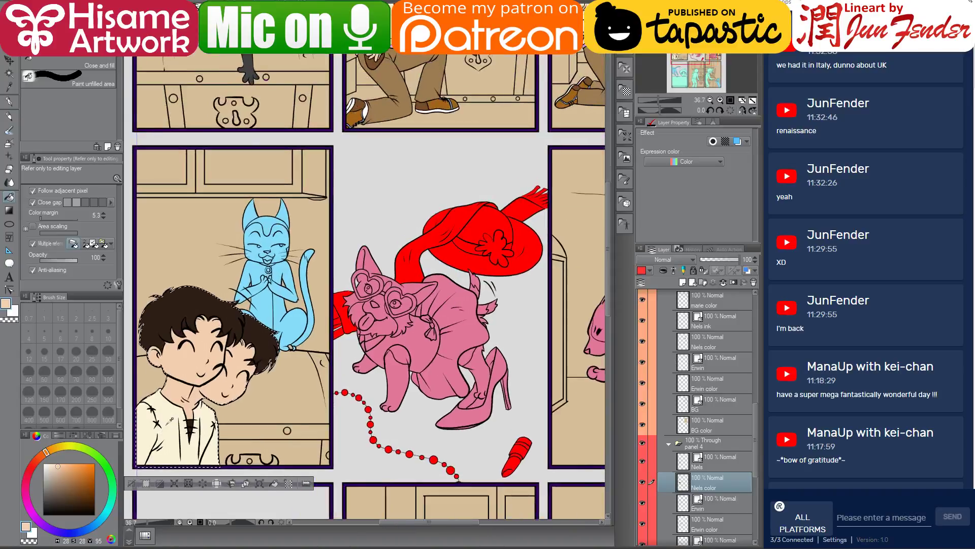
scroll(185, 419, up, 2)
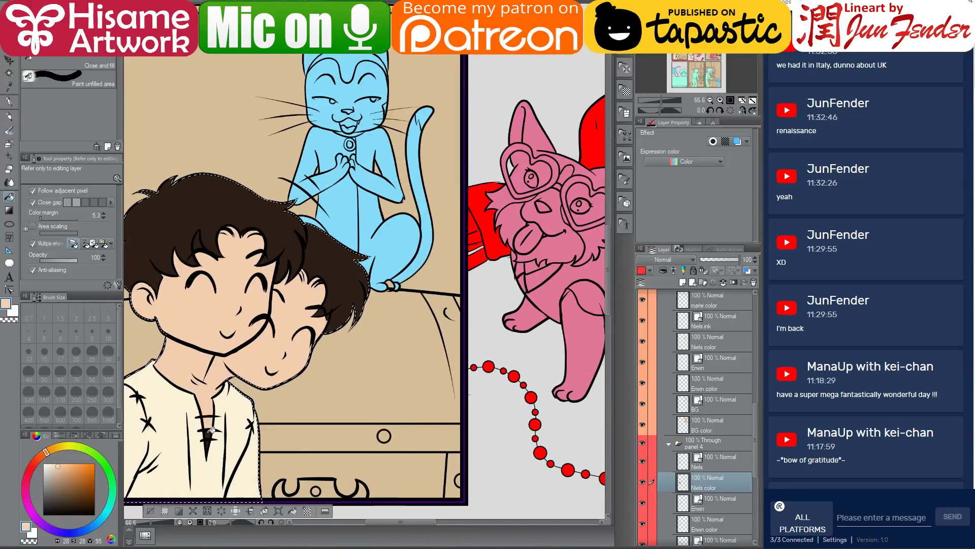
scroll(262, 346, down, 4)
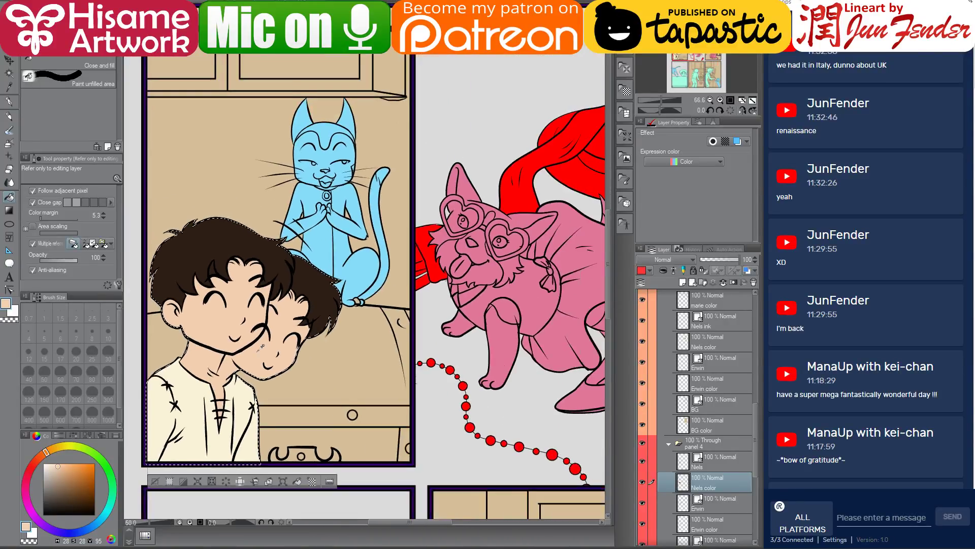
scroll(261, 346, down, 2)
scroll(437, 152, up, 1)
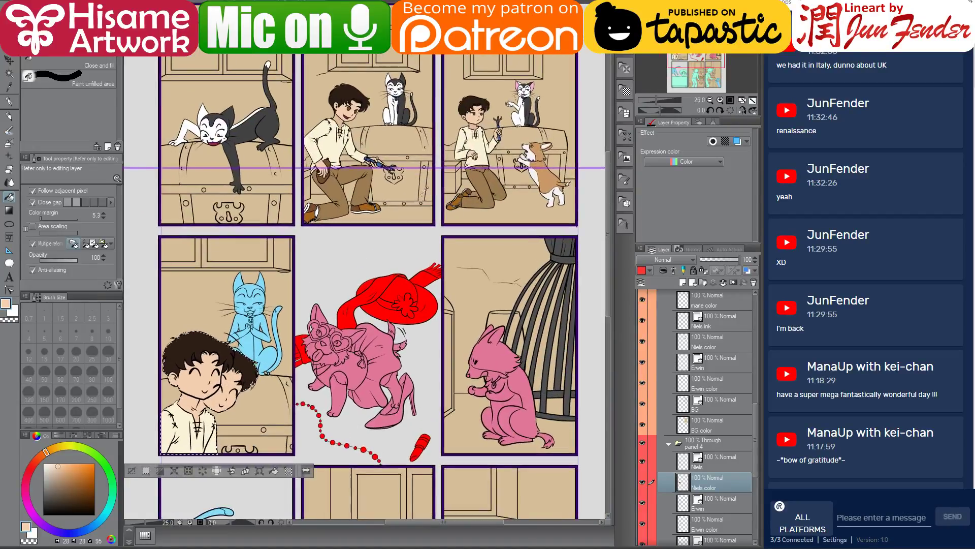
scroll(420, 218, up, 1)
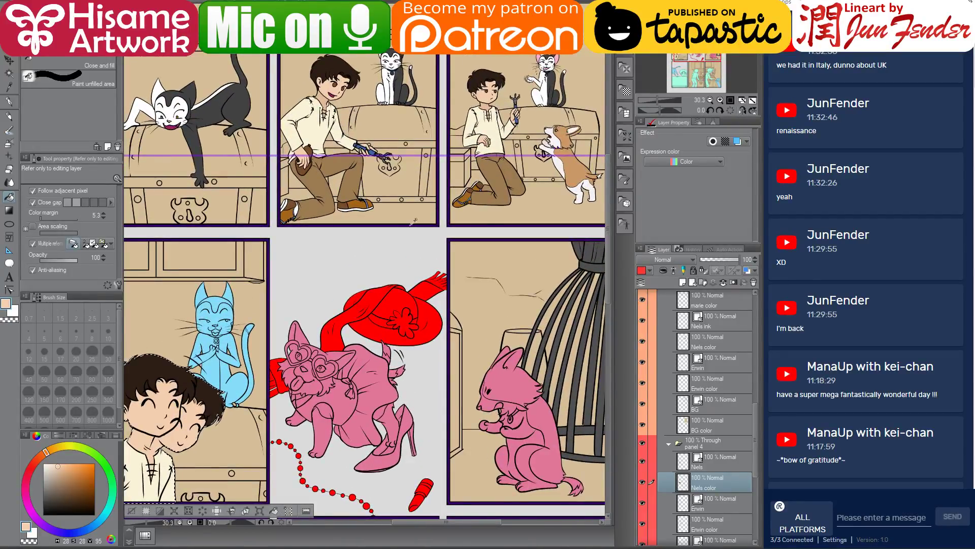
drag(306, 277, 373, 270)
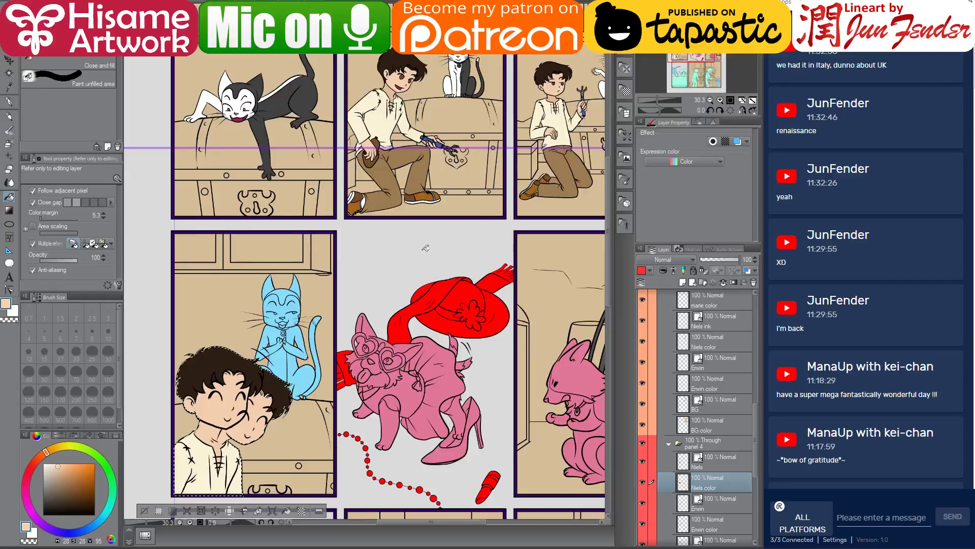
alt+click(552, 96)
click(215, 436)
key(ctrl+z)
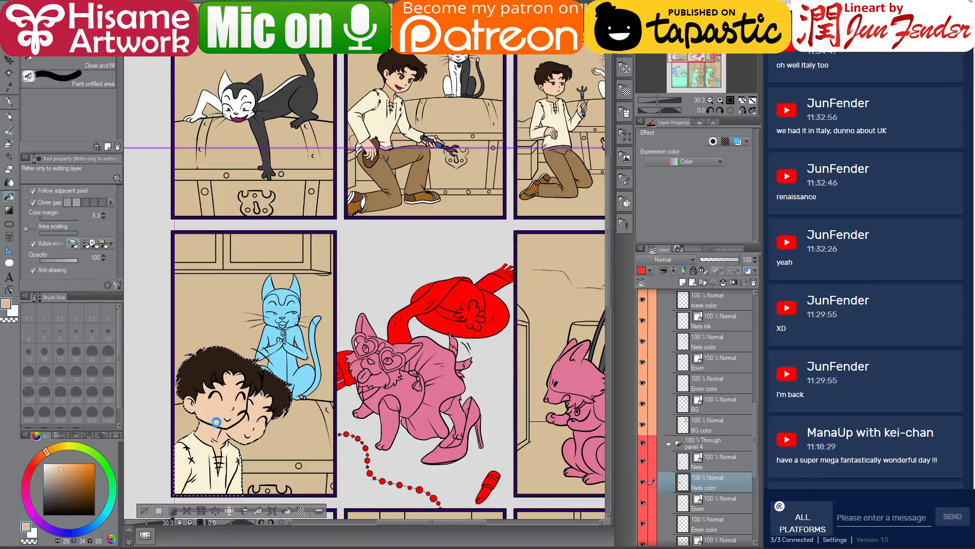
Paint the skin-coloured gaps in both characters' fringes with their dark brown hair colour, using the G-pen at size 60, and clear the selection.
scroll(207, 419, up, 1)
scroll(207, 413, up, 4)
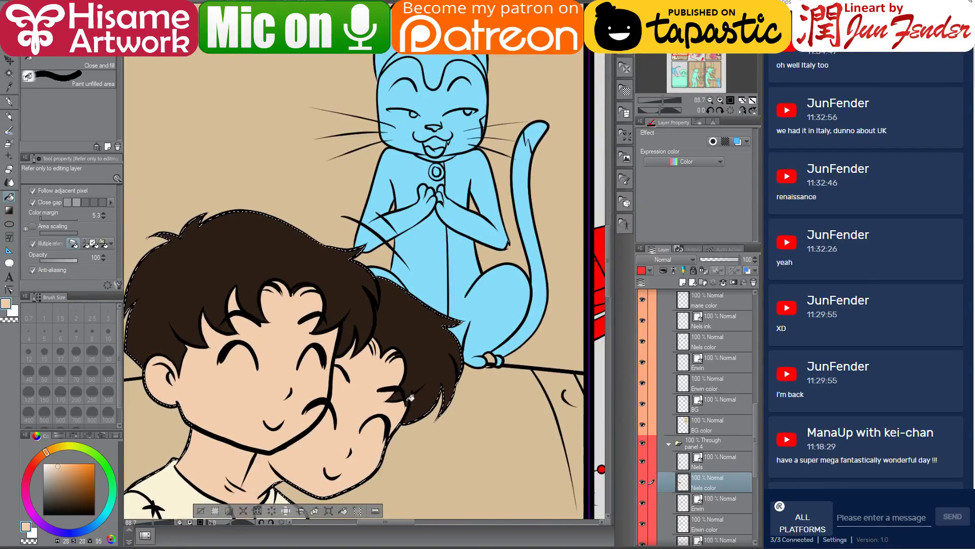
click(10, 101)
alt+click(275, 259)
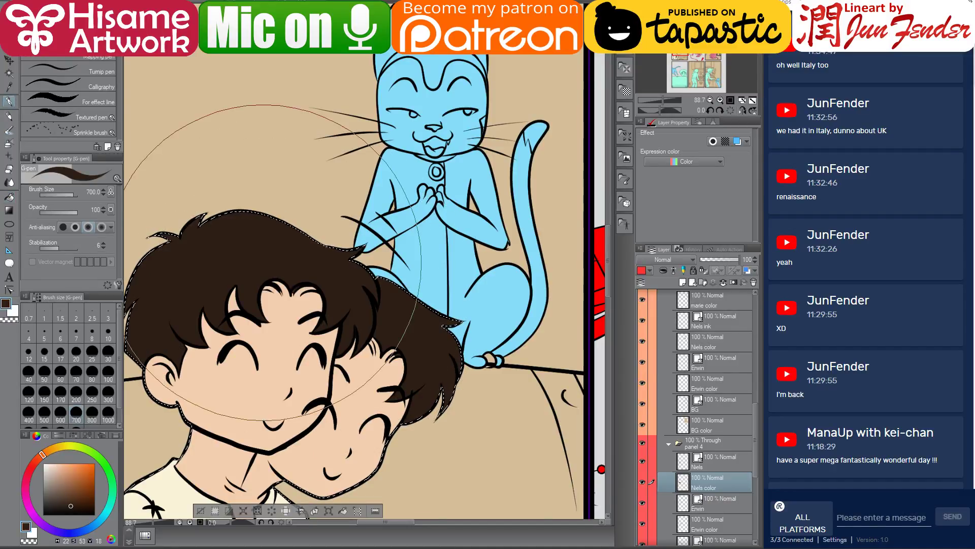
key(bracketleft)
key(bracketleft)
key(bracketleft)
key(bracketleft)
key(bracketleft)
key(bracketleft)
key(bracketleft)
key(bracketleft)
key(bracketleft)
key(bracketleft)
key(bracketleft)
key(bracketleft)
key(bracketleft)
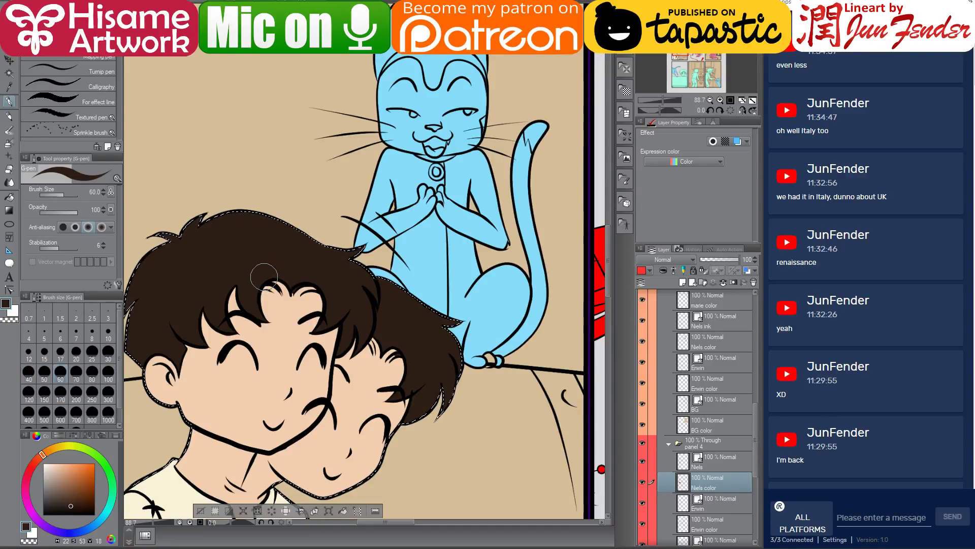
drag(265, 276, 350, 287)
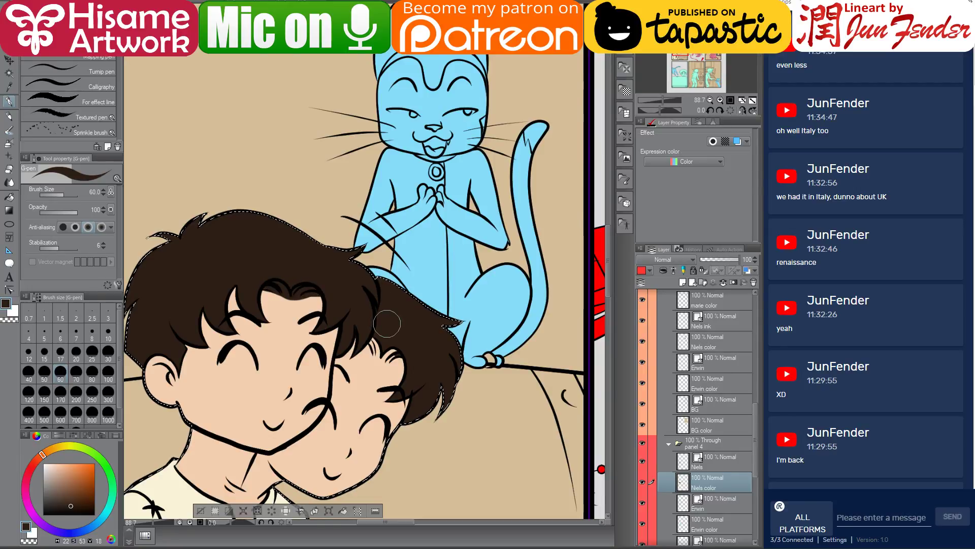
mouse_move(374, 331)
mouse_down()
mouse_move(380, 355)
mouse_move(406, 350)
mouse_move(414, 333)
mouse_up()
scroll(333, 267, down, 1)
scroll(336, 265, down, 3)
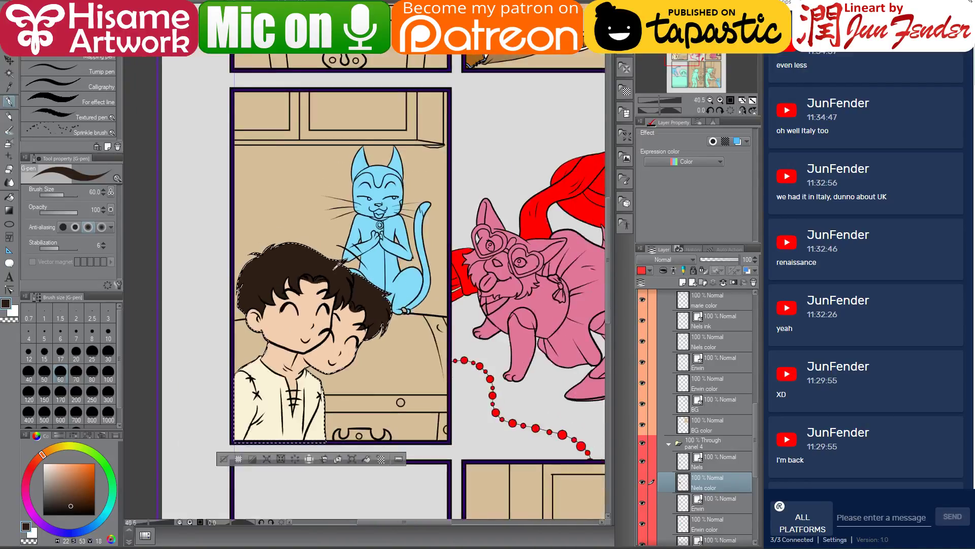
drag(420, 288, 300, 288)
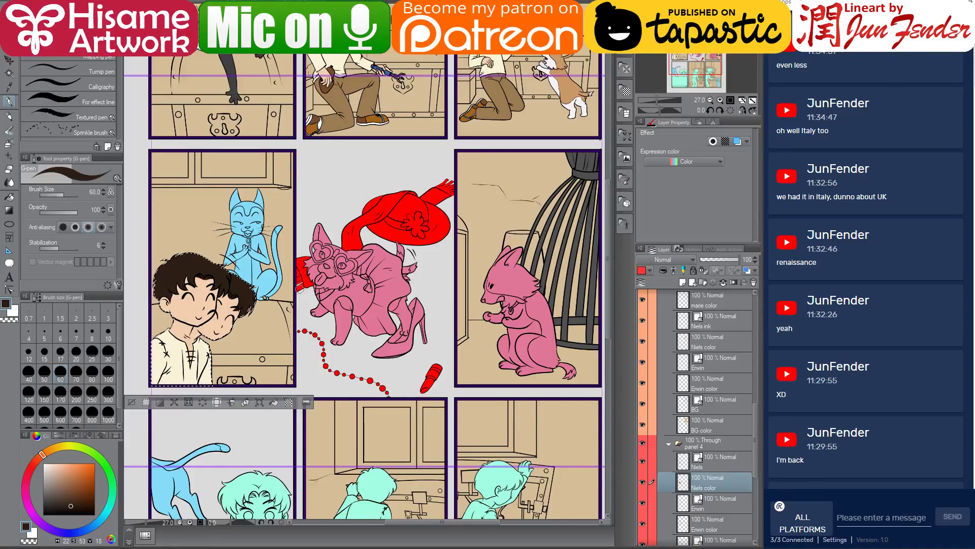
key(ctrl+d)
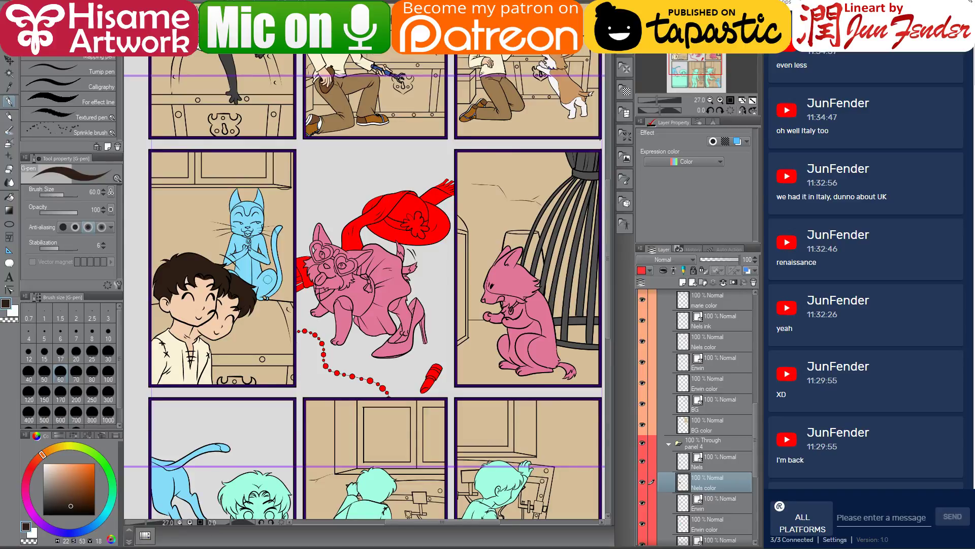
Select the blue cat's shape on the Erwin color layer and paint it entirely in the dark grey sampled from the cat above.
ctrl+shift+click(264, 279)
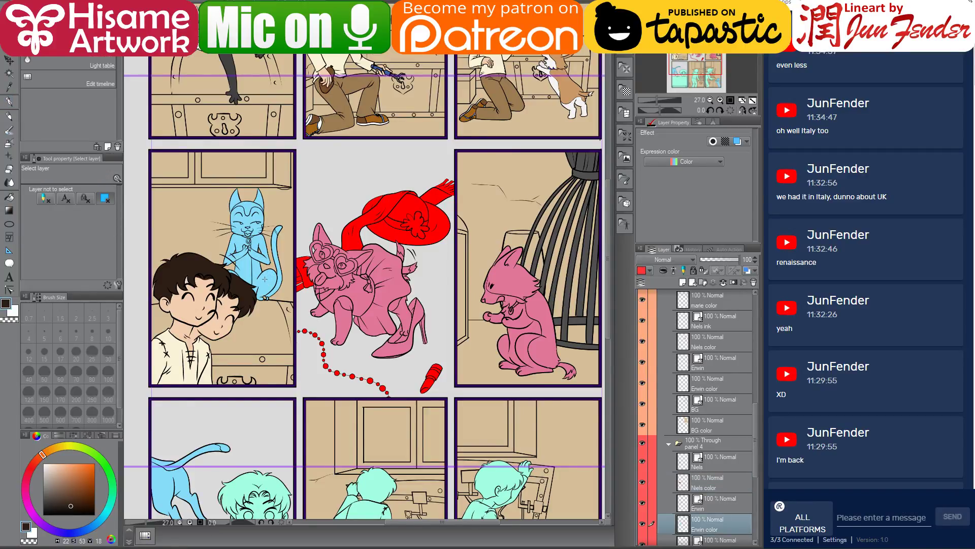
ctrl+click(682, 524)
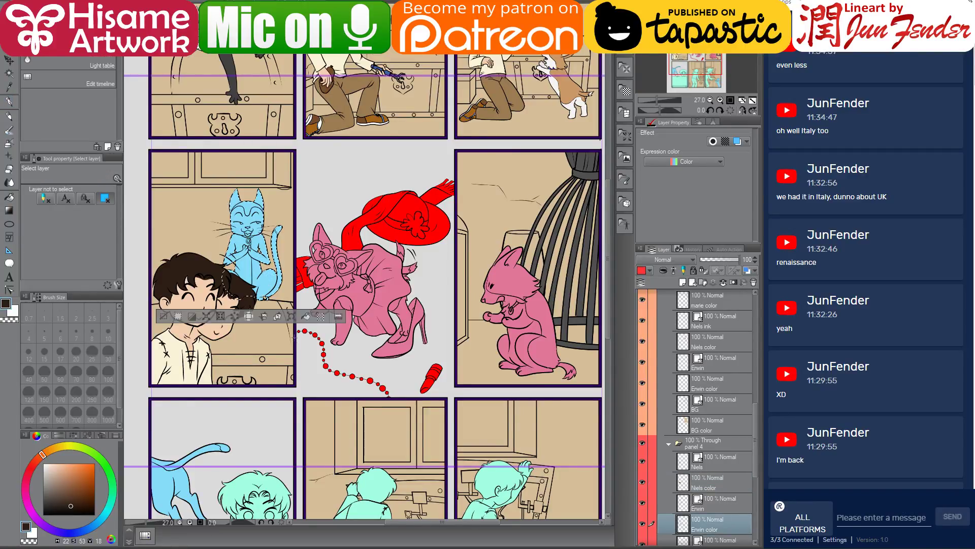
click(9, 102)
alt+click(231, 77)
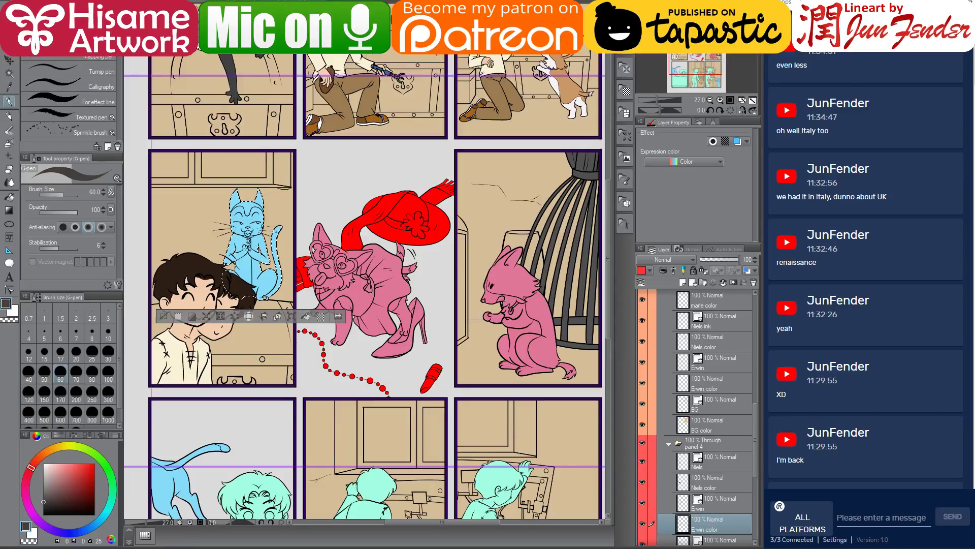
key(bracketright)
key(bracketright)
key(bracketright)
key(bracketright)
key(bracketright)
key(bracketright)
key(bracketright)
key(bracketright)
key(bracketright)
key(bracketright)
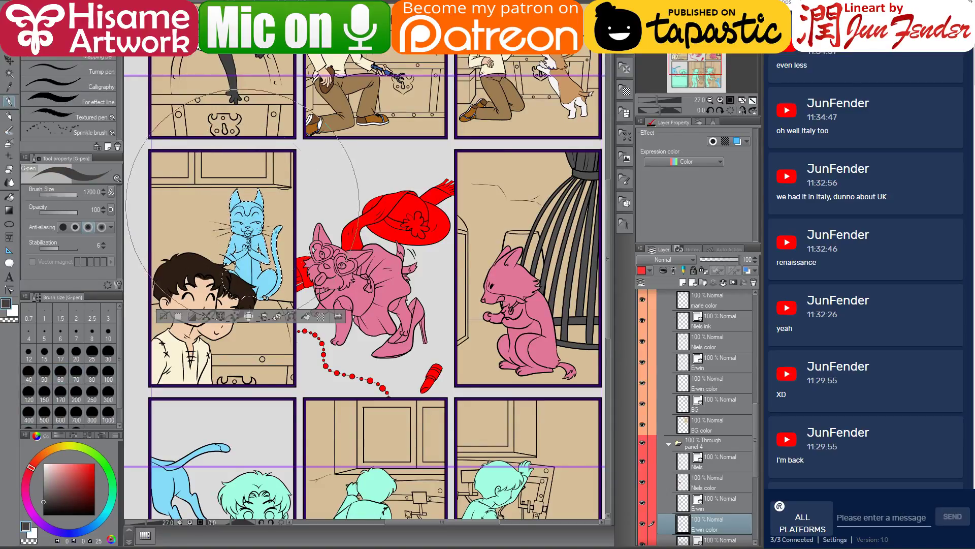
drag(239, 284, 241, 241)
key(bracketleft)
key(bracketleft)
key(bracketleft)
key(bracketleft)
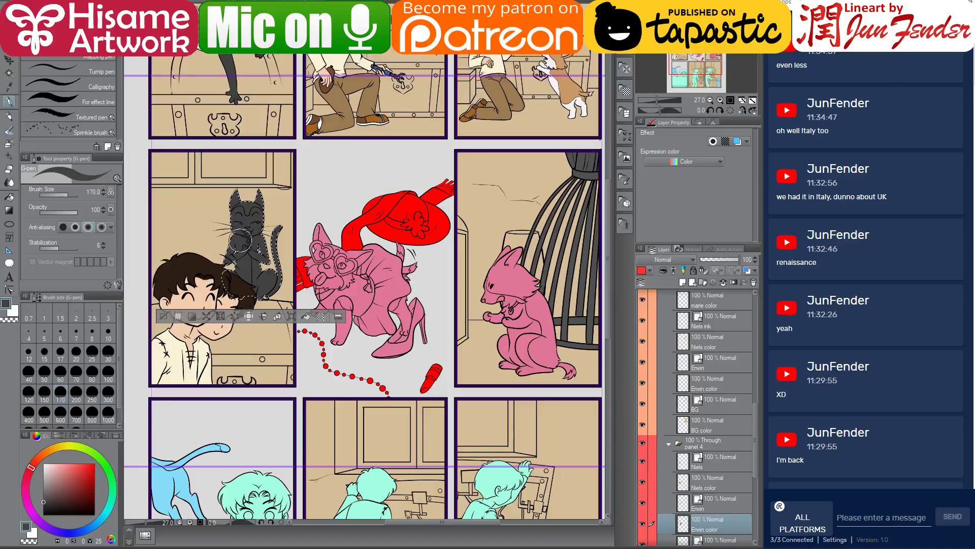
Hide the Niels line art and Niels color layers in the panel 4 group to uncover the whole cat.
drag(210, 218, 292, 261)
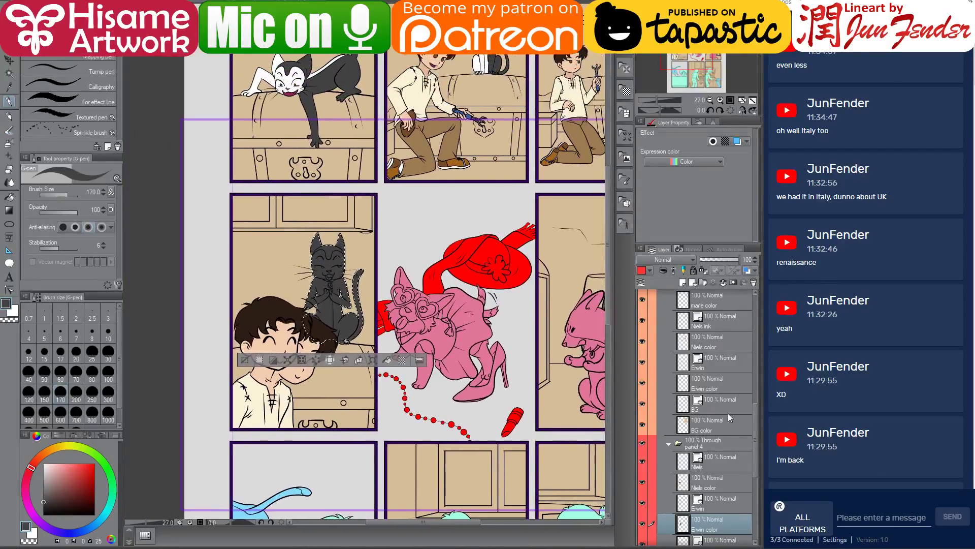
click(642, 481)
click(643, 461)
Fill the cat's face, one ear, and the arm, torso half, leg and toes on the same side with white.
scroll(330, 56, up, 1)
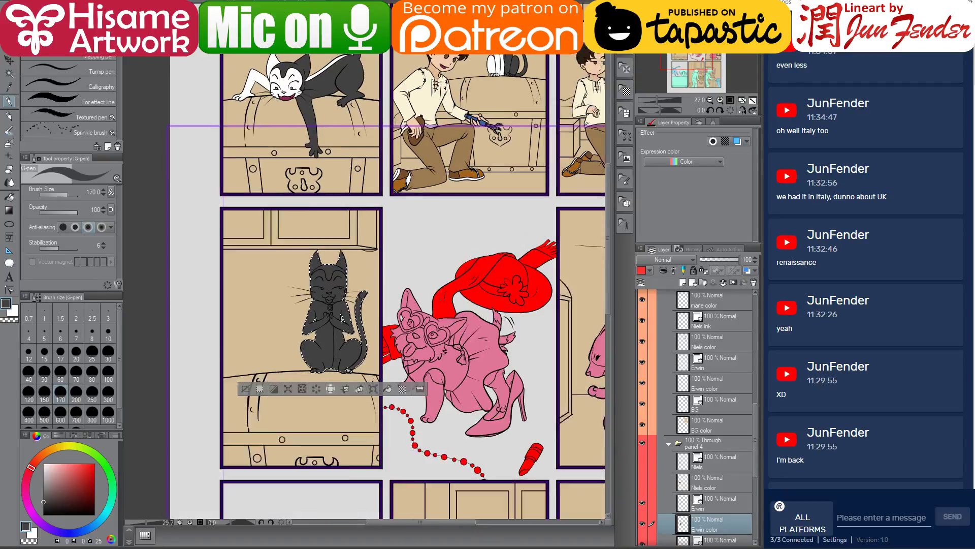
scroll(306, 94, up, 4)
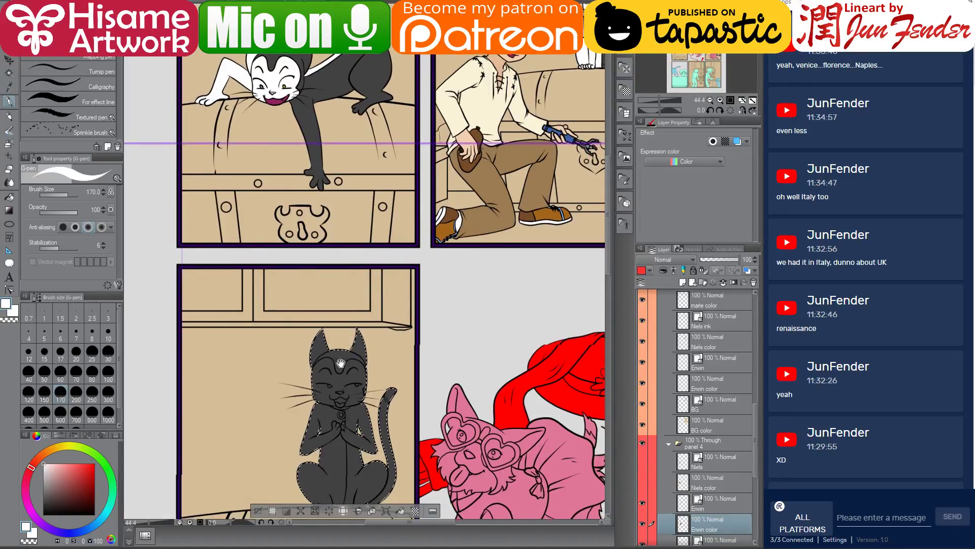
drag(341, 364, 286, 273)
scroll(307, 318, up, 1)
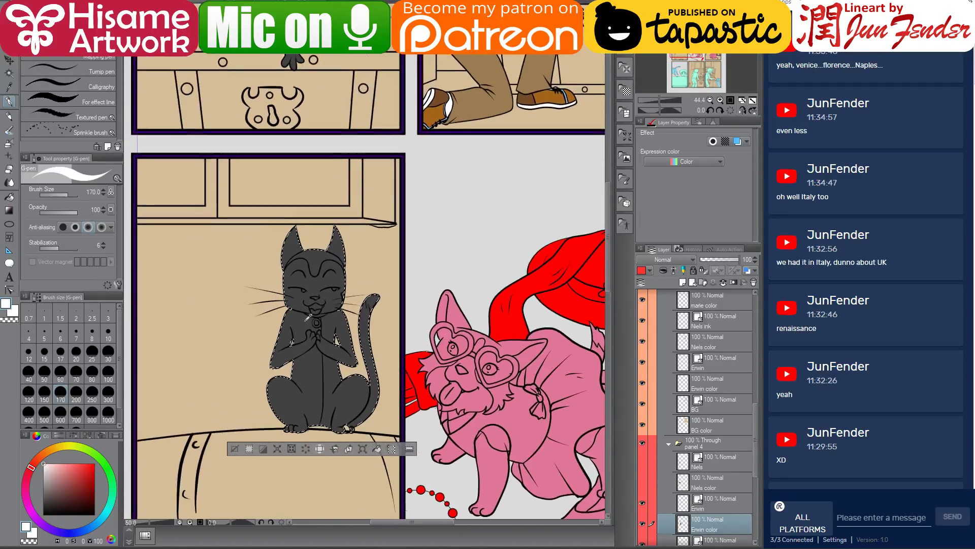
scroll(306, 328, up, 4)
key(g)
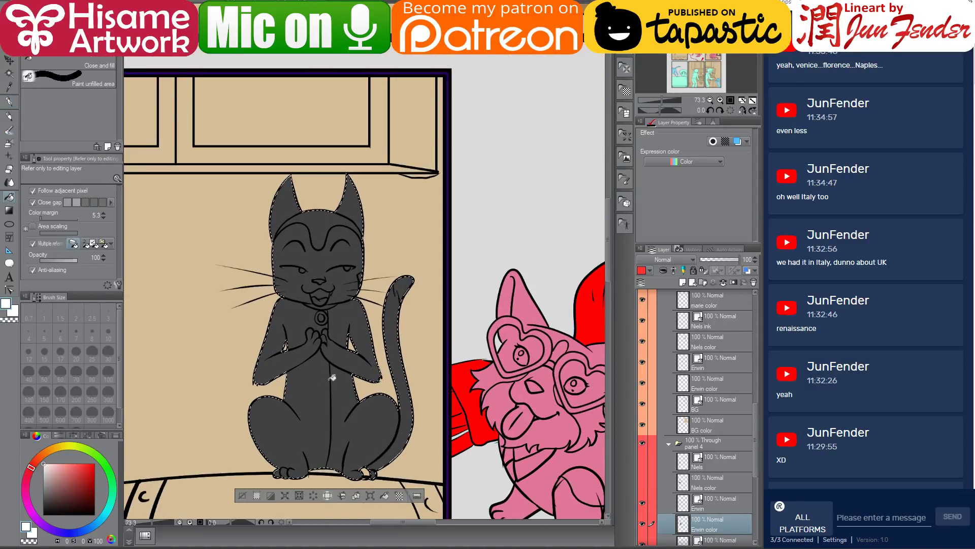
click(289, 422)
click(297, 327)
click(284, 472)
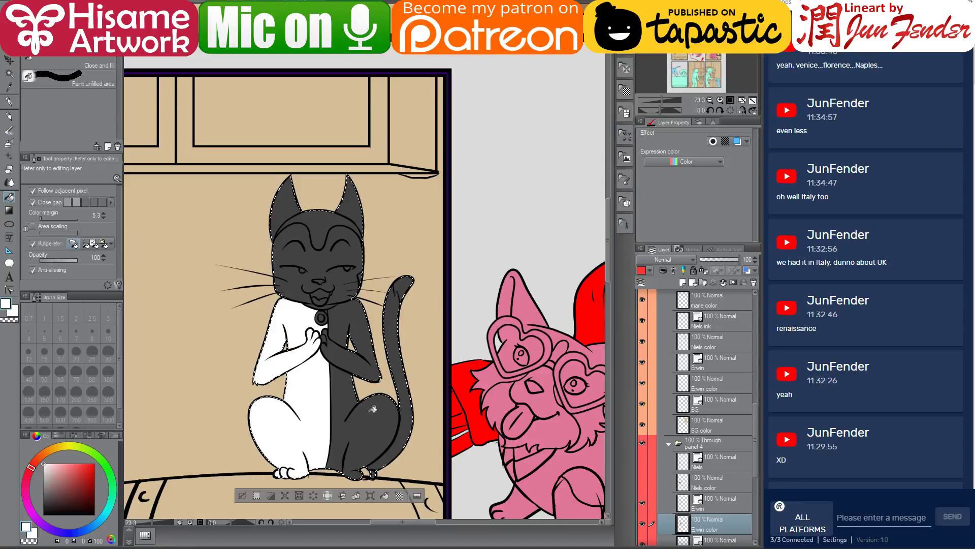
click(312, 266)
click(292, 199)
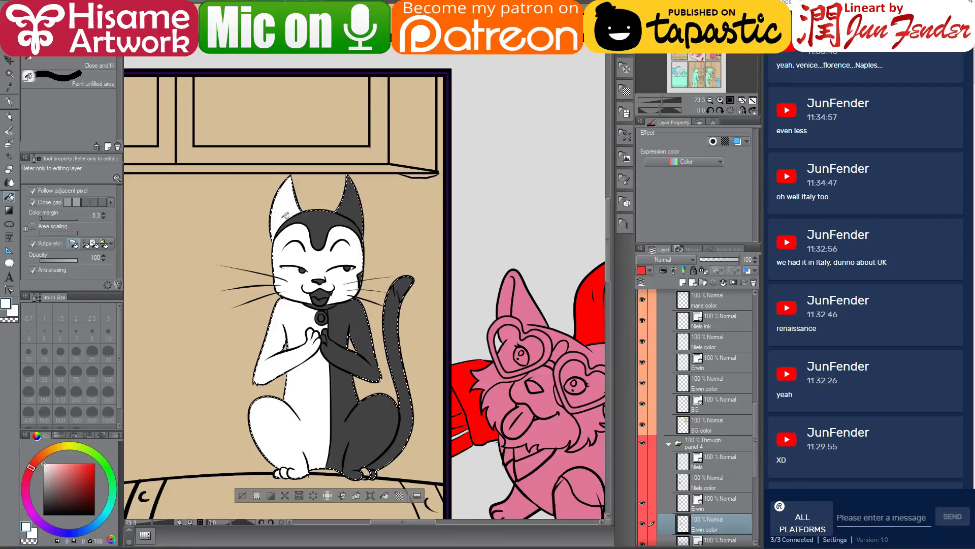
Clear the selection and paint the unfilled gaps in the cat's dark hind paw dark grey, using the G-pen at size 17.
scroll(372, 465, up, 2)
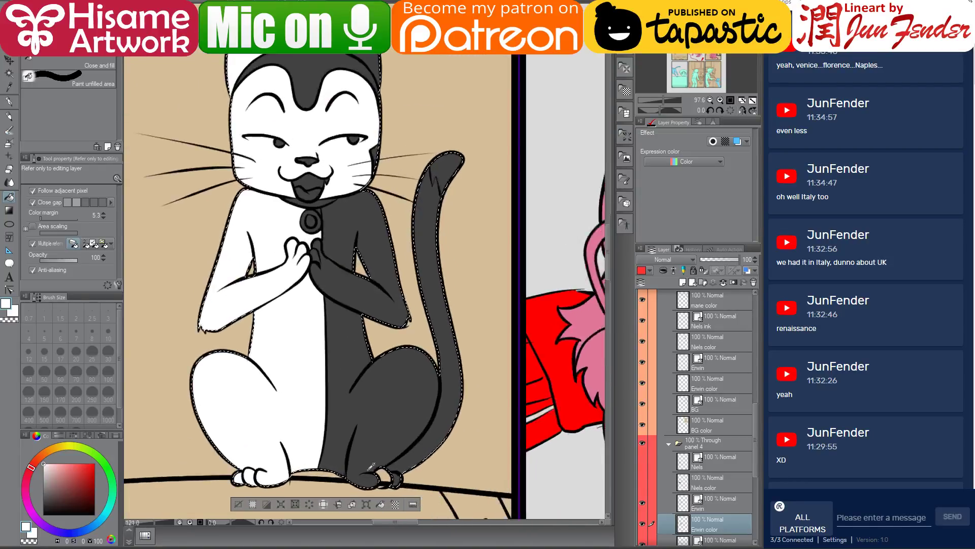
scroll(386, 315, up, 1)
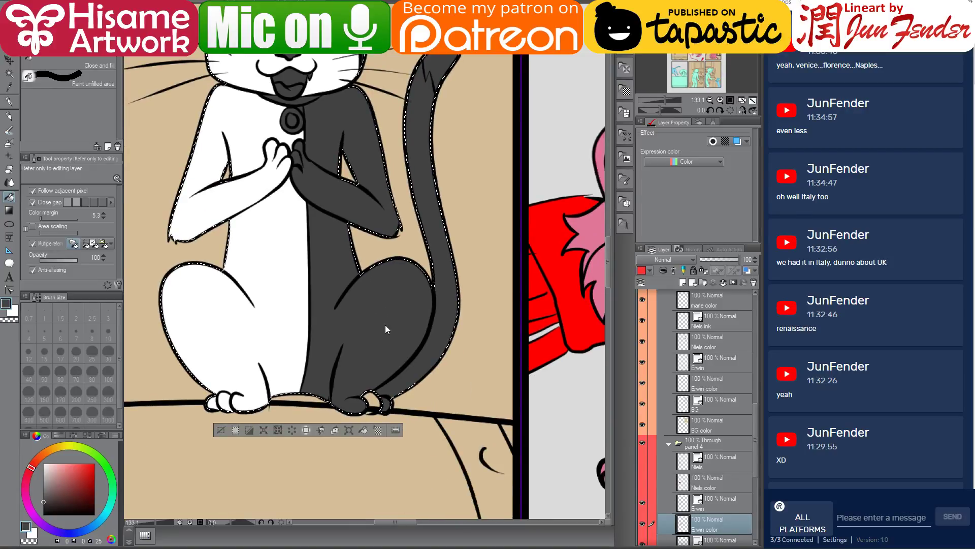
key(ctrl+d)
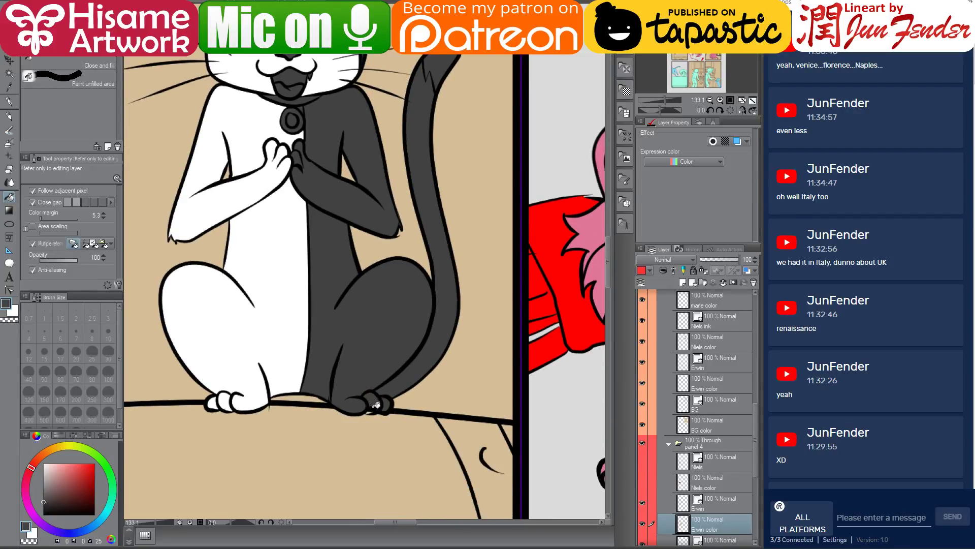
click(9, 102)
click(44, 376)
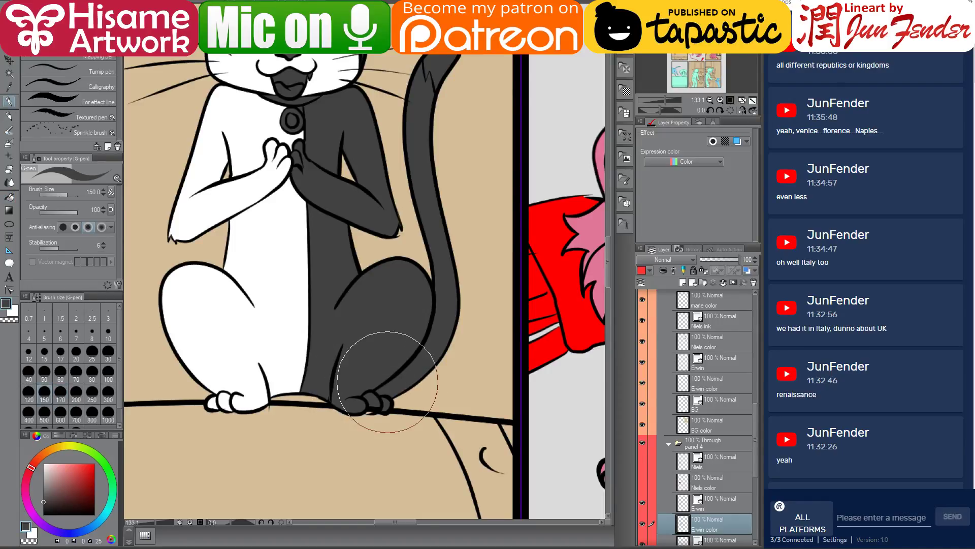
key(bracketleft)
key(bracketleft)
key(bracketleft)
key(bracketleft)
key(bracketleft)
drag(366, 410, 376, 408)
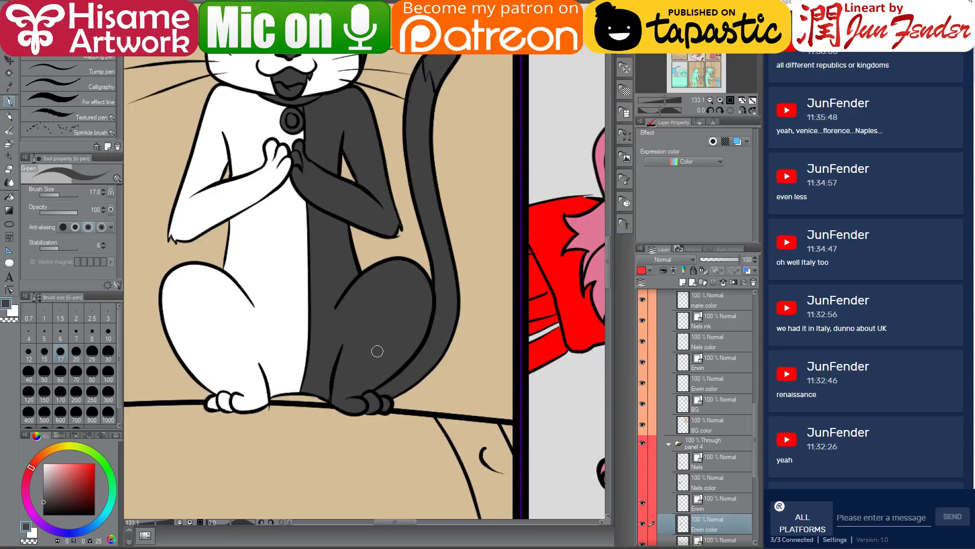
scroll(402, 386, down, 4)
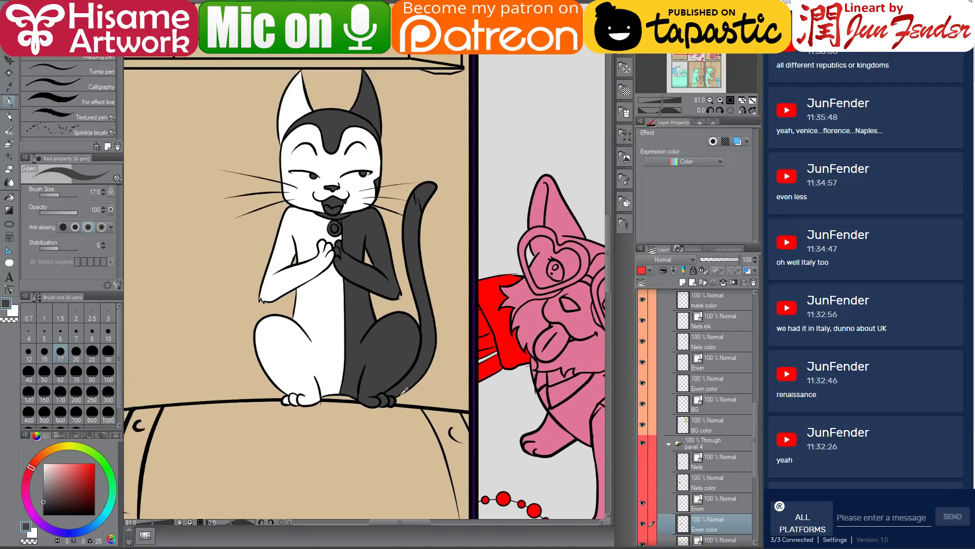
Fill the inside of the black-and-white cat's open mouth with the dark magenta sampled from the cat in the panel above.
drag(412, 198, 392, 315)
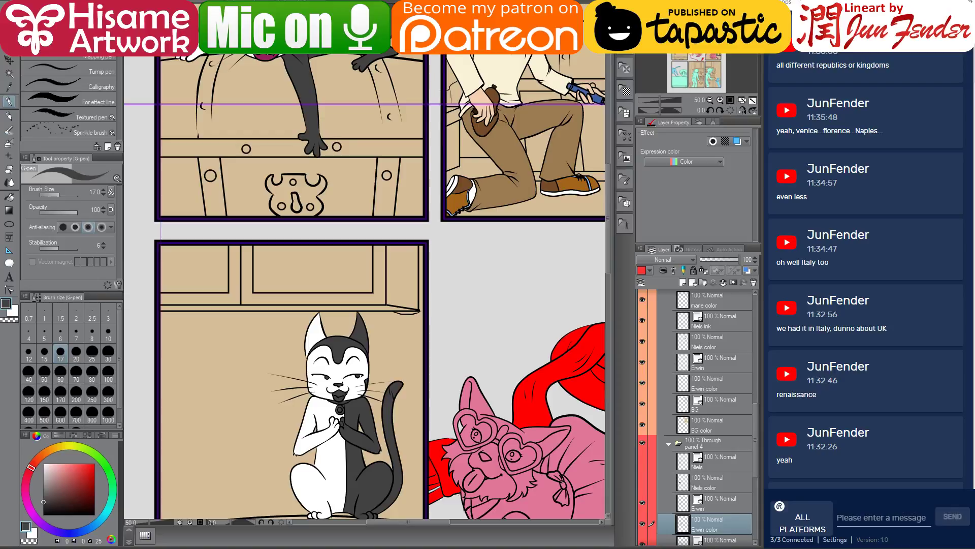
scroll(366, 447, up, 4)
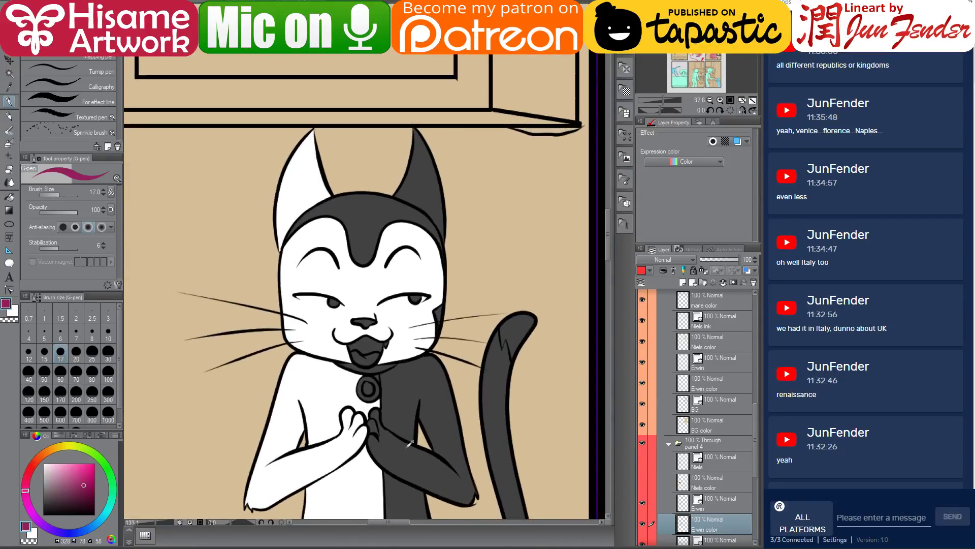
click(8, 197)
click(367, 343)
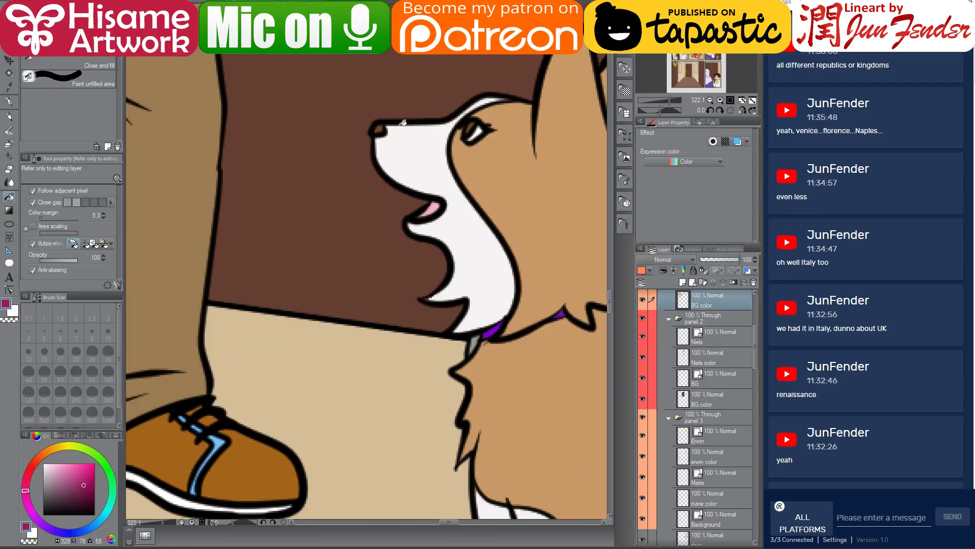
Sample the dog's tongue pink from the other comic page and fill the cat's tongue and nose with it.
alt+click(438, 202)
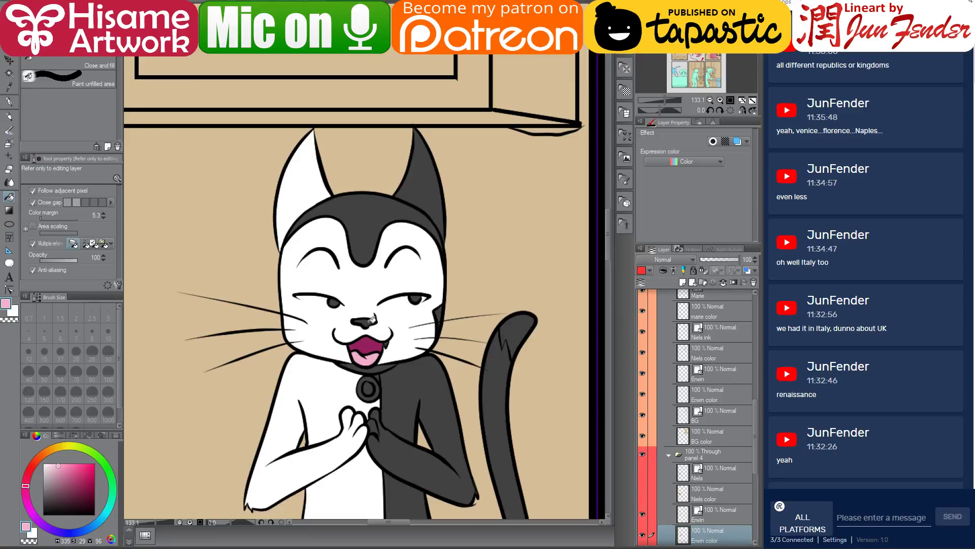
click(371, 318)
scroll(375, 436, up, 3)
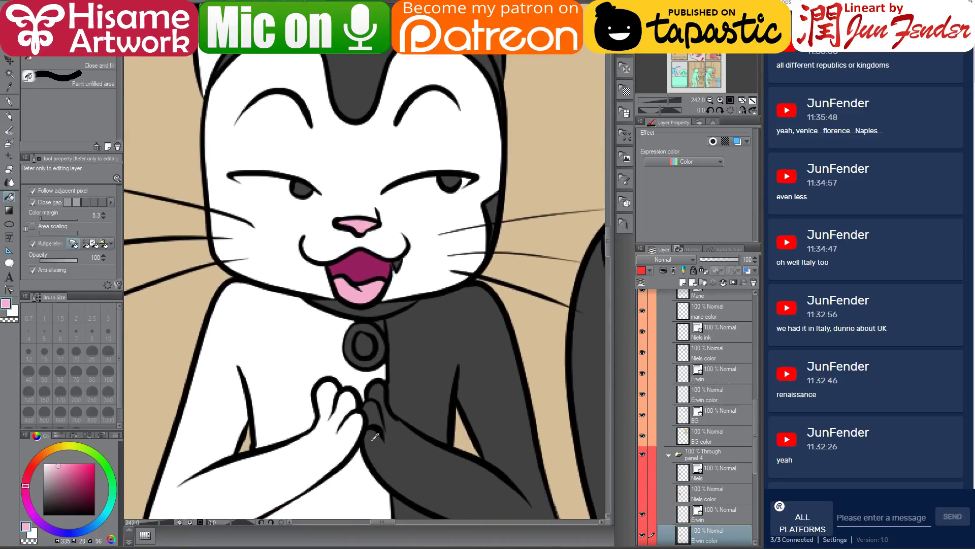
Fill the cat's collar with dark blue and its fang with white sampled from the face.
click(88, 531)
click(94, 487)
click(377, 311)
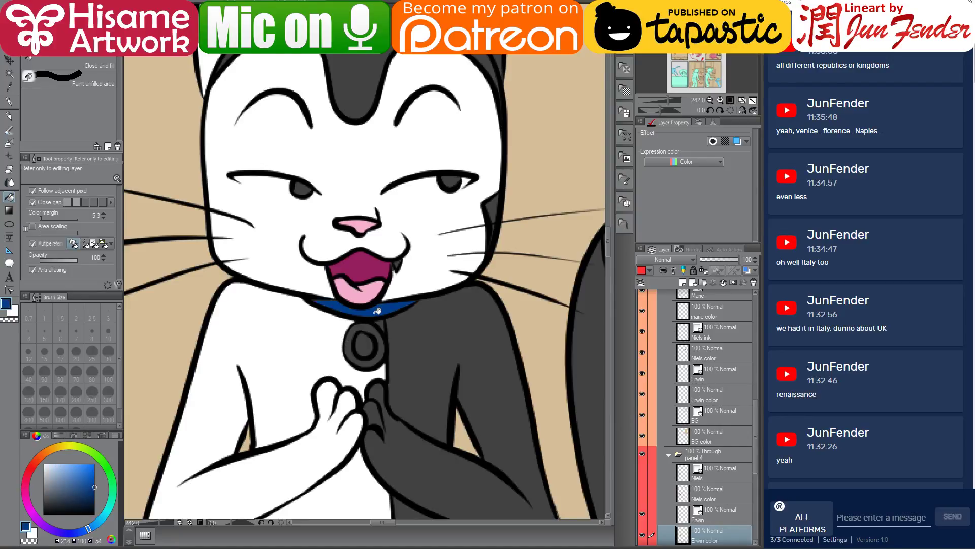
alt+click(418, 268)
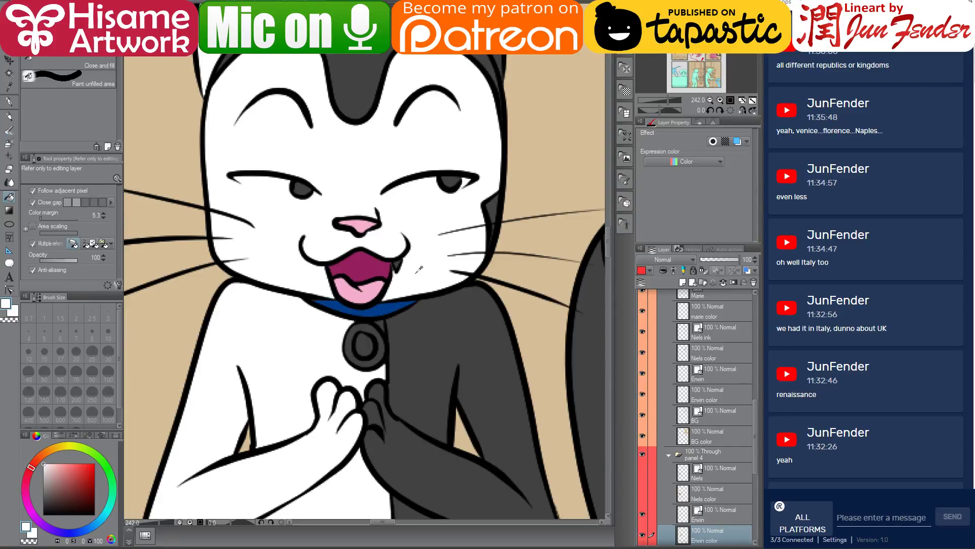
click(398, 263)
Sample the yellow iris from the Erwin character sheet and fill the cat's eye on its dark side with it.
key(ctrl+Tab)
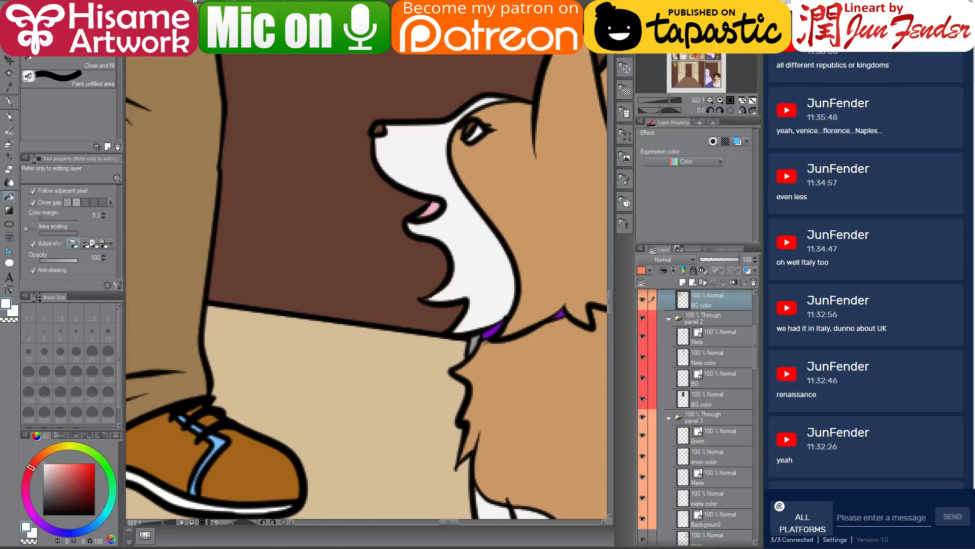
key(ctrl+Tab)
drag(440, 151, 424, 154)
alt+click(513, 125)
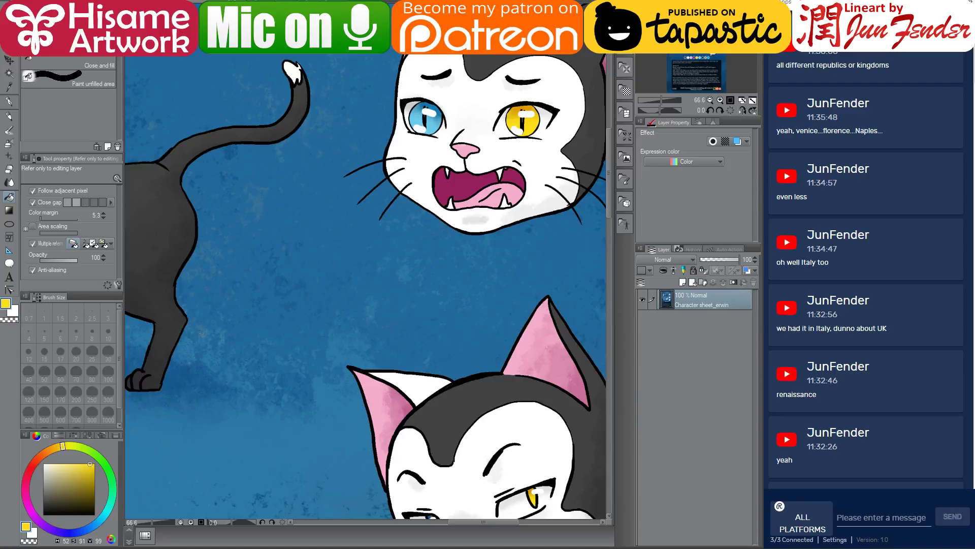
key(ctrl+Tab)
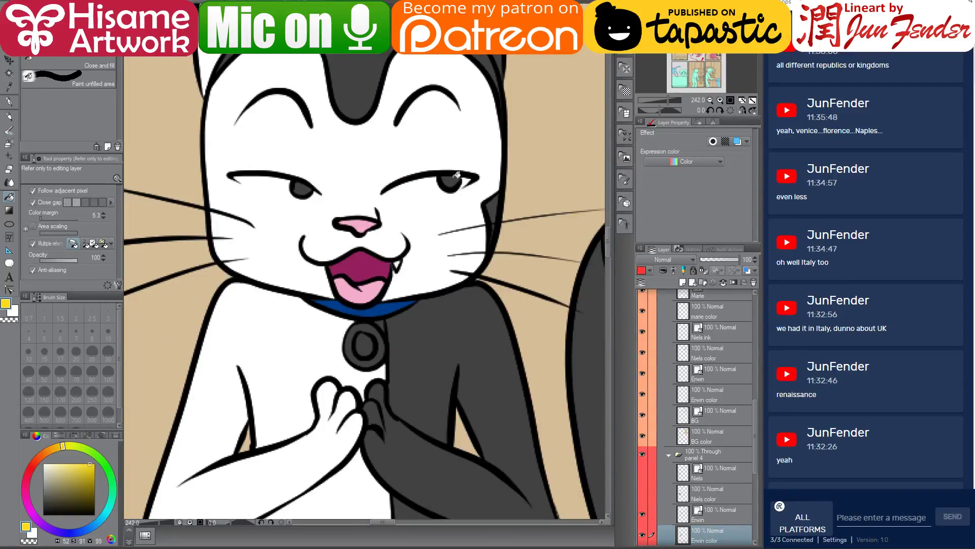
Sample the light blue iris from the Erwin character sheet and fill the cat's other eye with it.
key(ctrl+Tab)
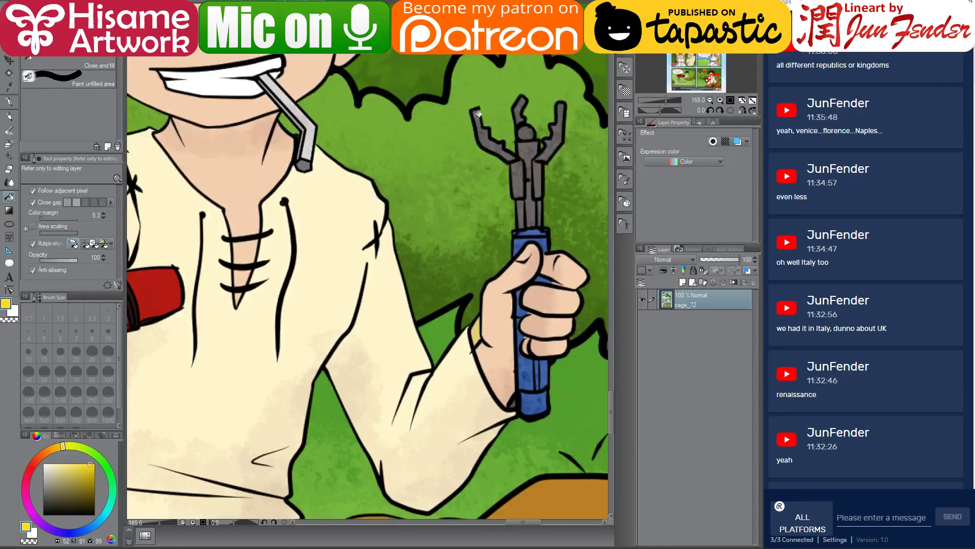
key(ctrl+Tab)
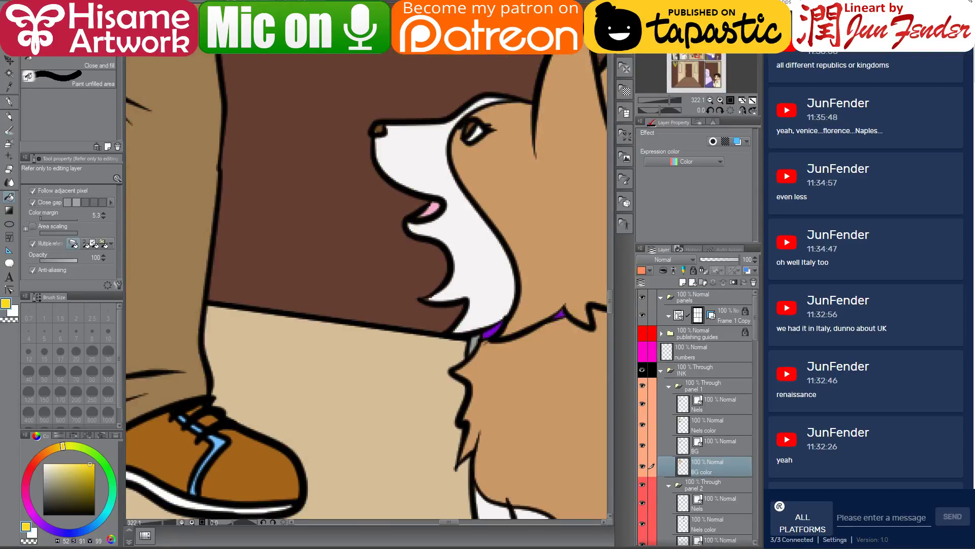
key(ctrl+Tab)
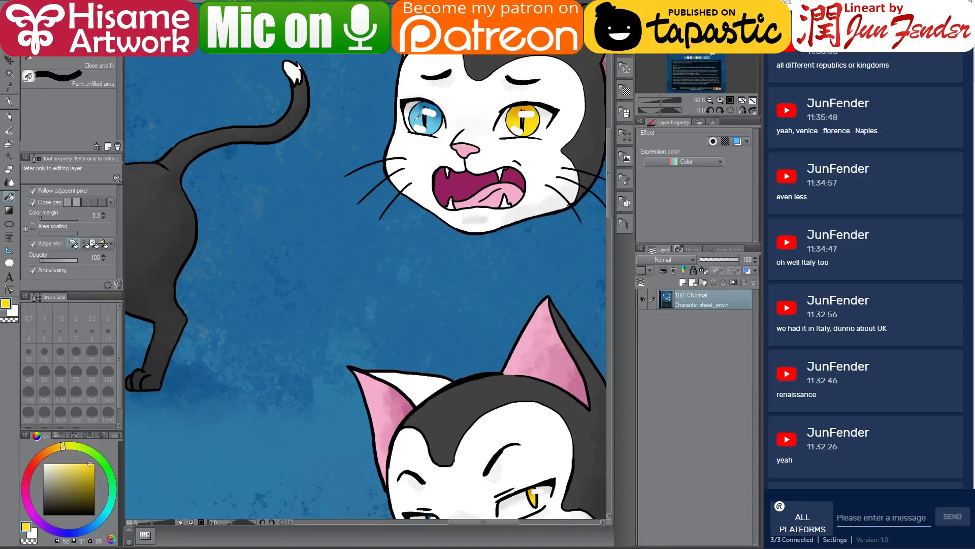
alt+click(414, 120)
key(ctrl+Tab)
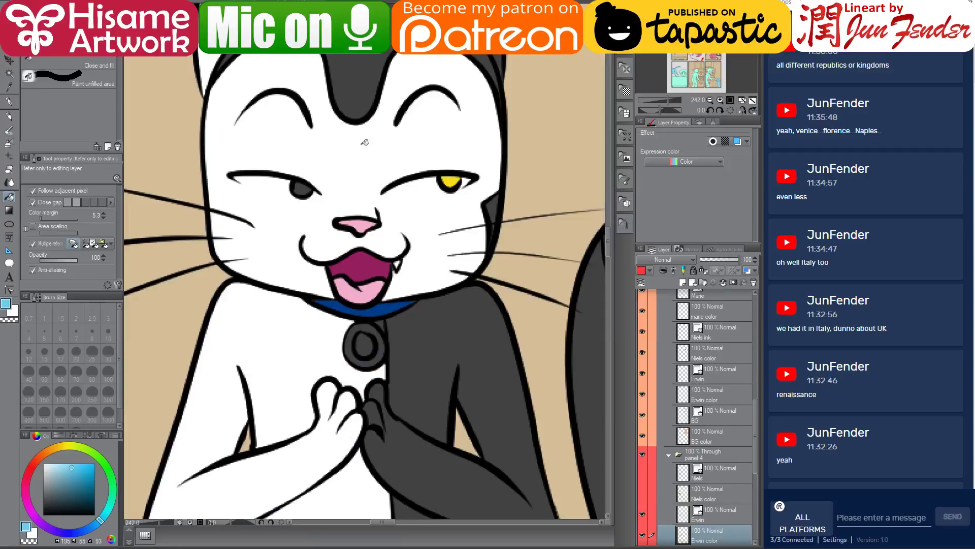
click(305, 188)
Fill the outer ring of the cat's collar pendant with a neutral medium grey at brightness 56.
alt+click(326, 348)
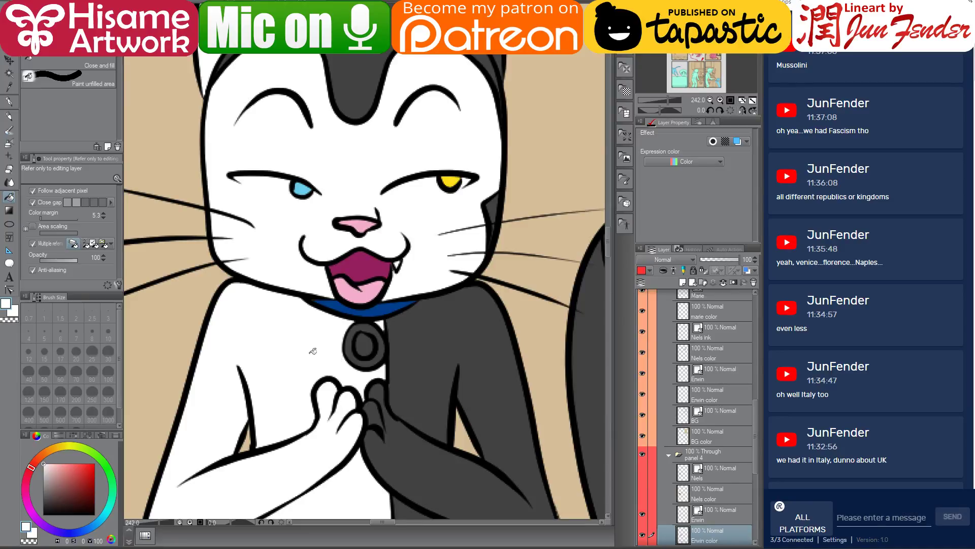
click(44, 488)
click(371, 328)
click(374, 357)
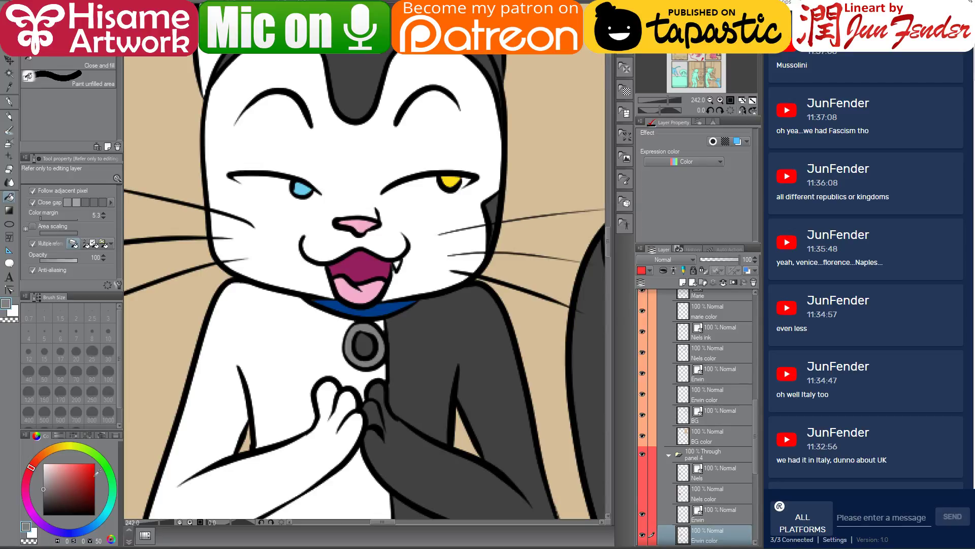
click(44, 485)
click(359, 331)
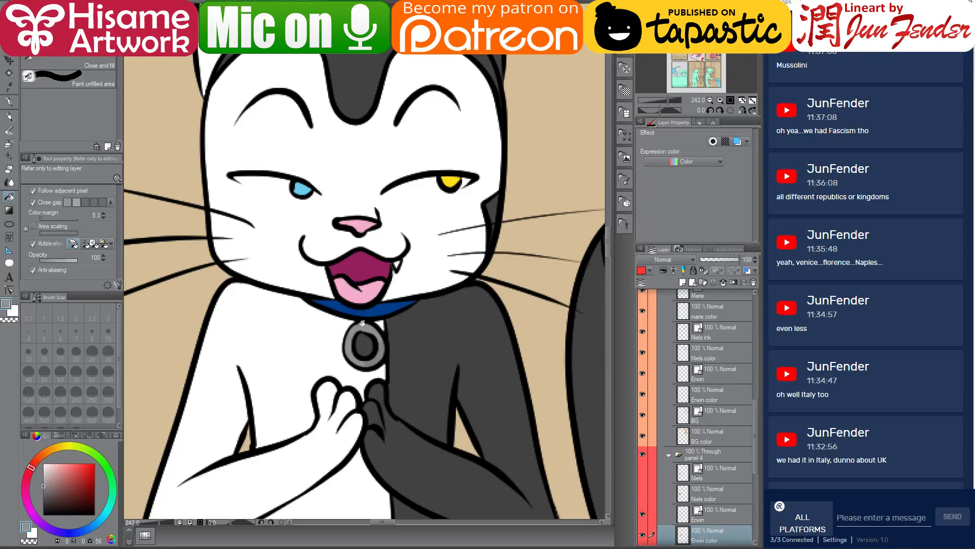
click(380, 354)
Fill the centre of the collar pendant with a bright blue of hue 200 at full saturation and brightness.
click(93, 526)
click(94, 463)
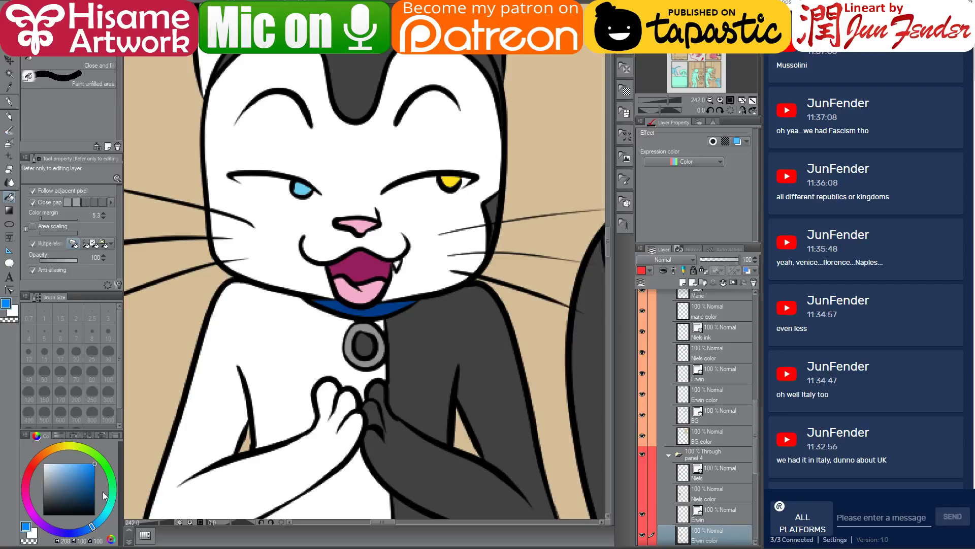
click(97, 523)
click(371, 343)
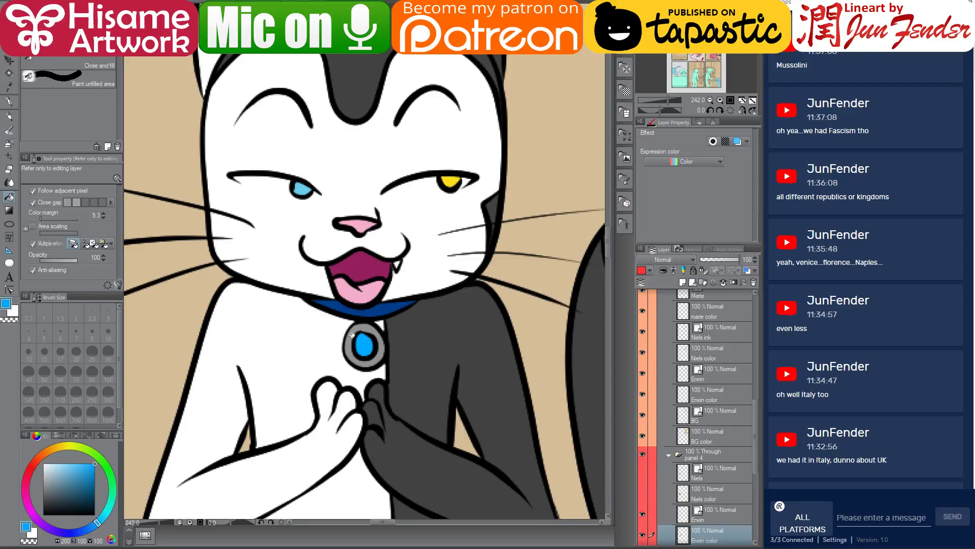
scroll(418, 364, down, 2)
scroll(418, 364, down, 2)
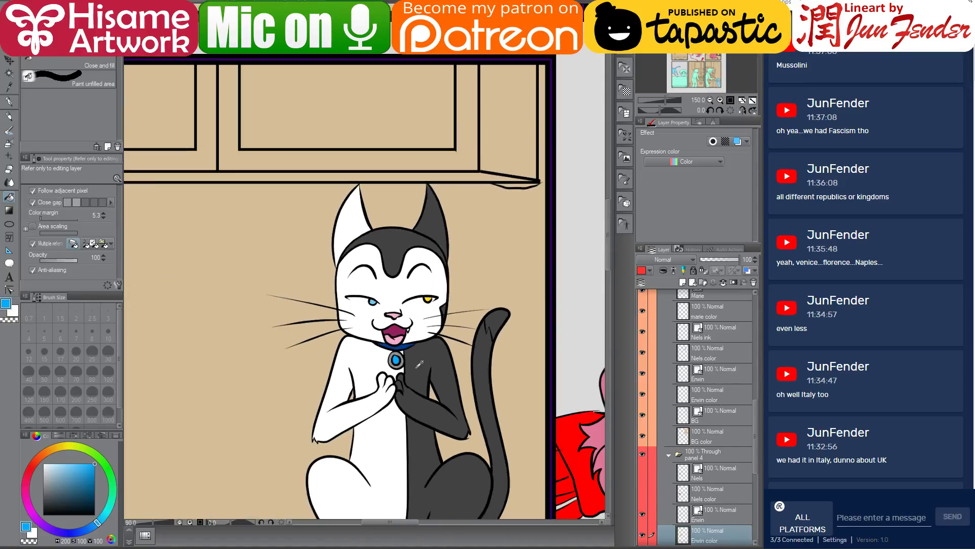
Fill the tip of the cat's tail with white sampled from its fur.
scroll(417, 364, up, 1)
alt+click(381, 434)
click(504, 278)
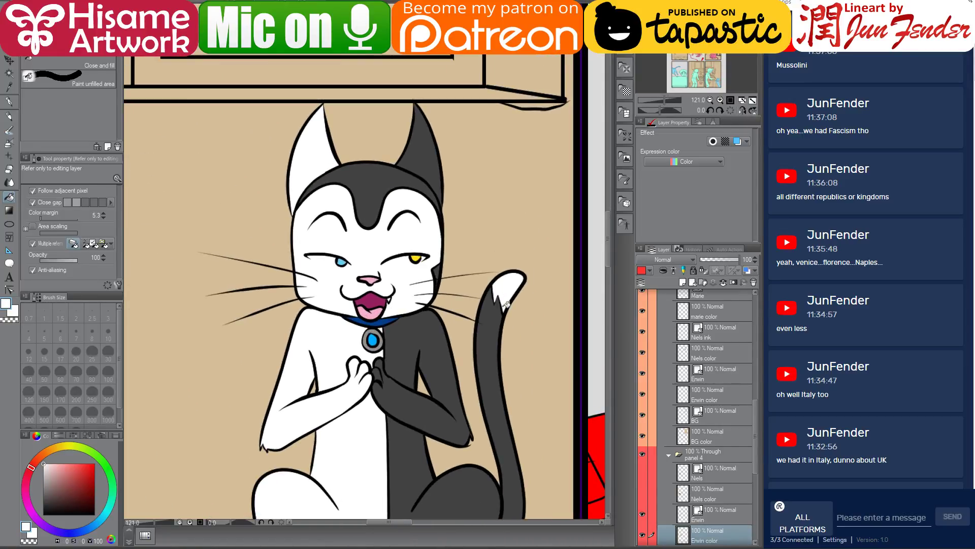
scroll(502, 328, down, 3)
scroll(506, 351, down, 4)
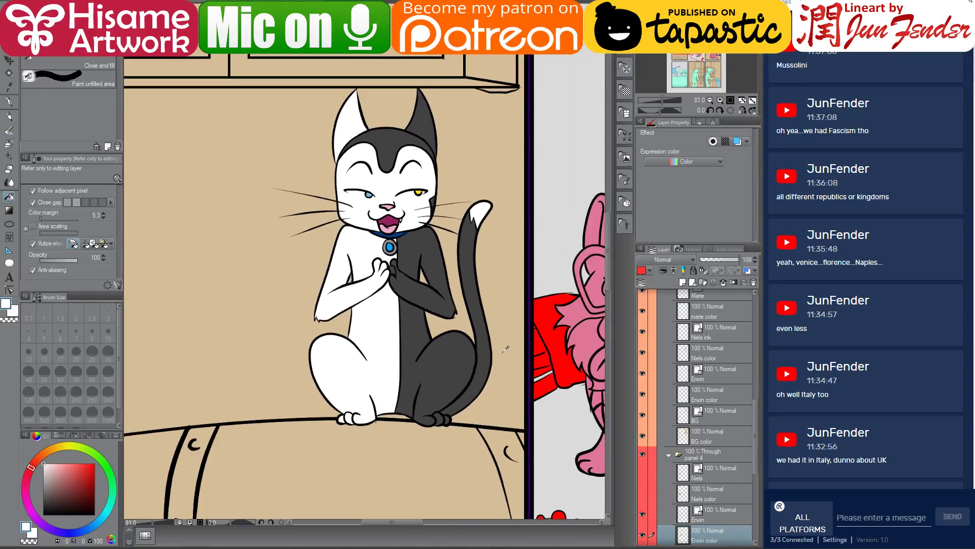
Show the Niels line art and Niels color layers of panel 4 again.
click(7, 62)
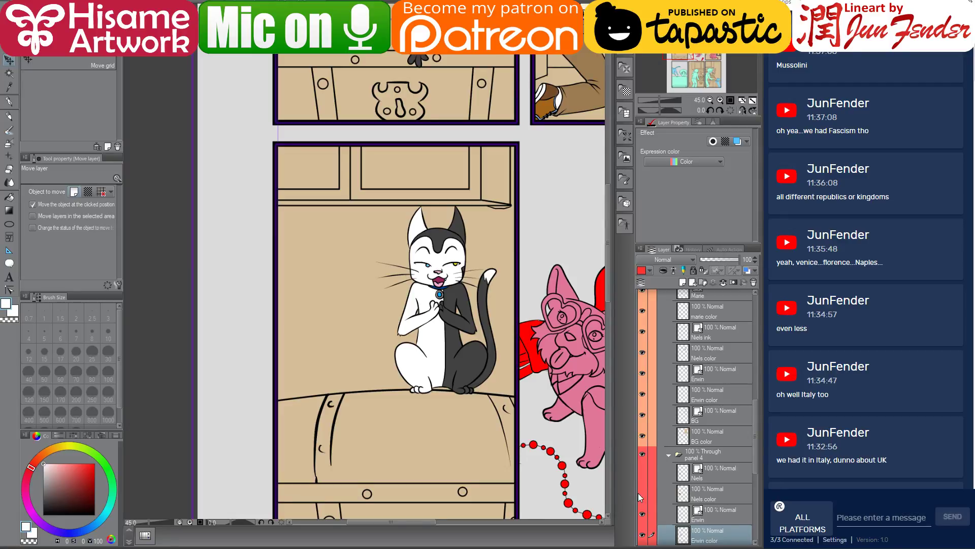
drag(642, 471, 642, 492)
drag(528, 409, 365, 393)
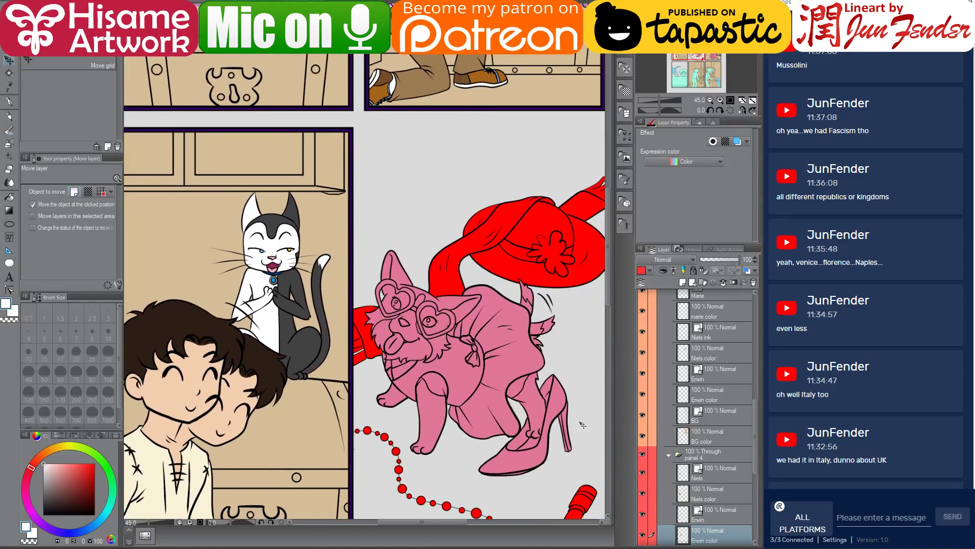
drag(518, 364, 524, 390)
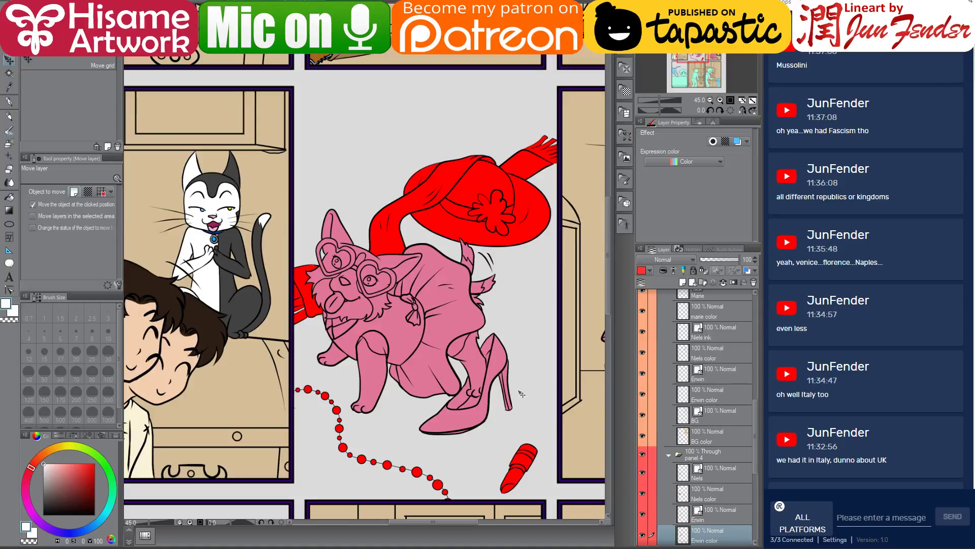
key(r)
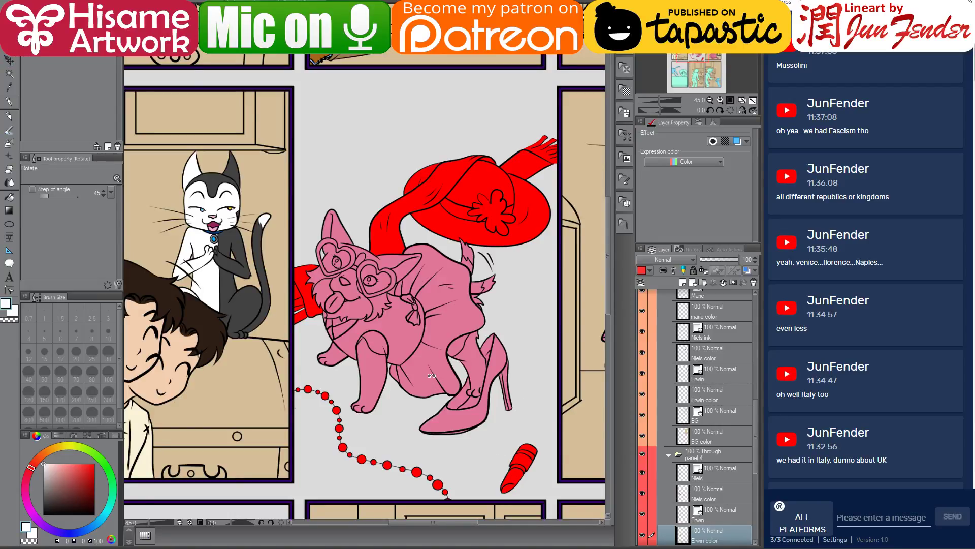
ctrl+shift+click(429, 377)
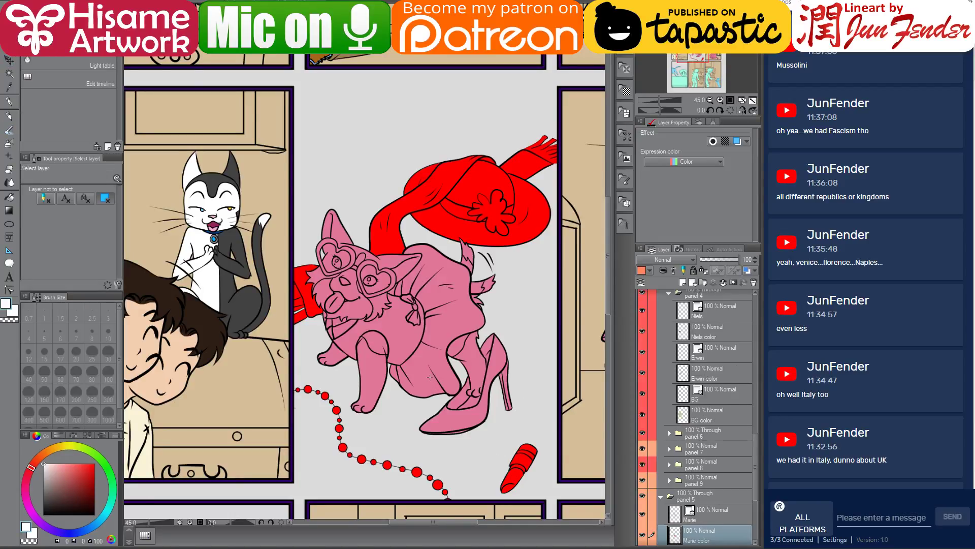
drag(430, 377, 460, 360)
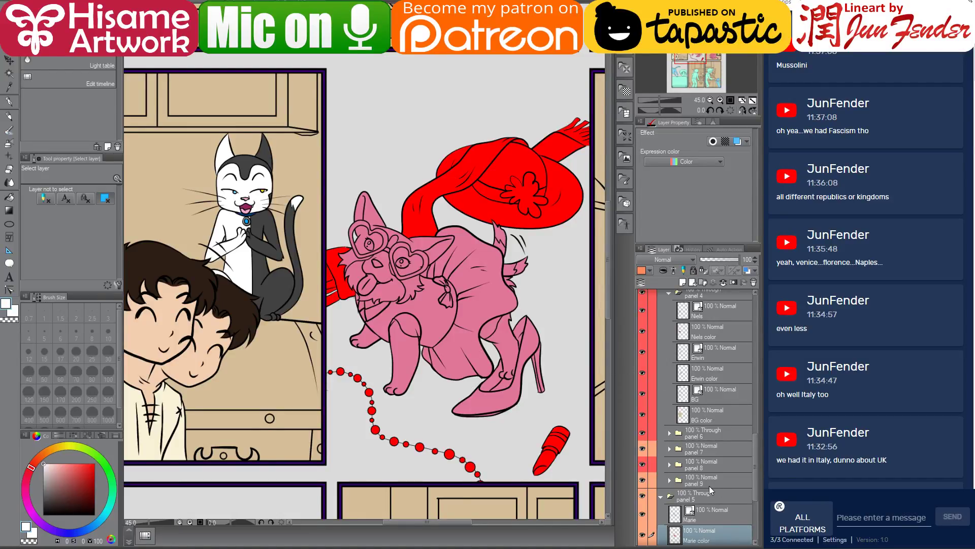
scroll(718, 479, down, 5)
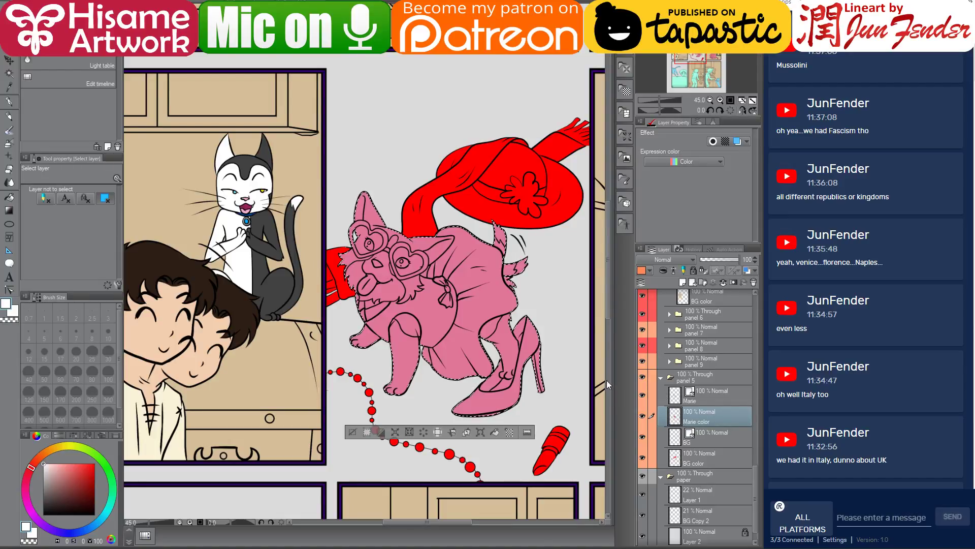
key(ctrl+d)
Activate the Marie color layer of panel 6 and select the outline of the pink sitting dog from it.
drag(466, 348, 207, 252)
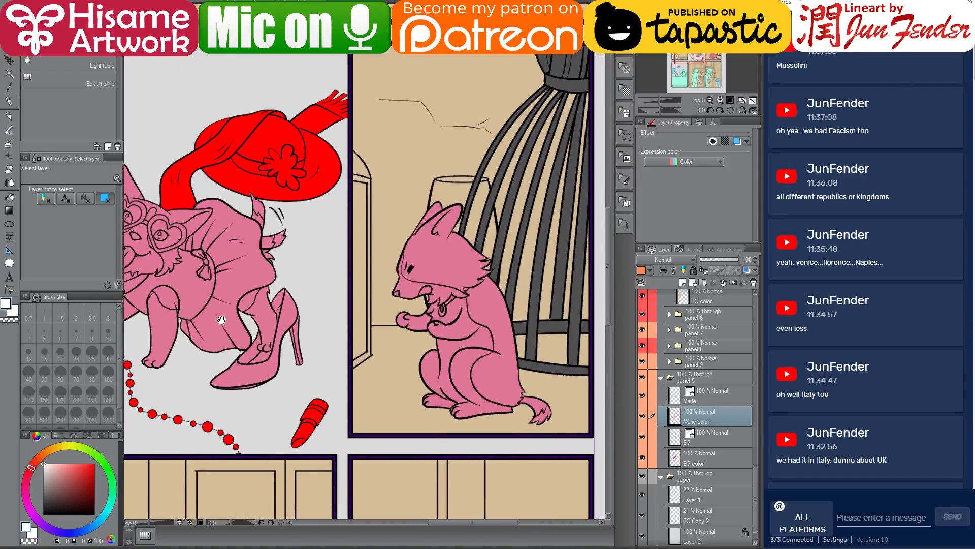
drag(440, 288, 491, 336)
click(491, 336)
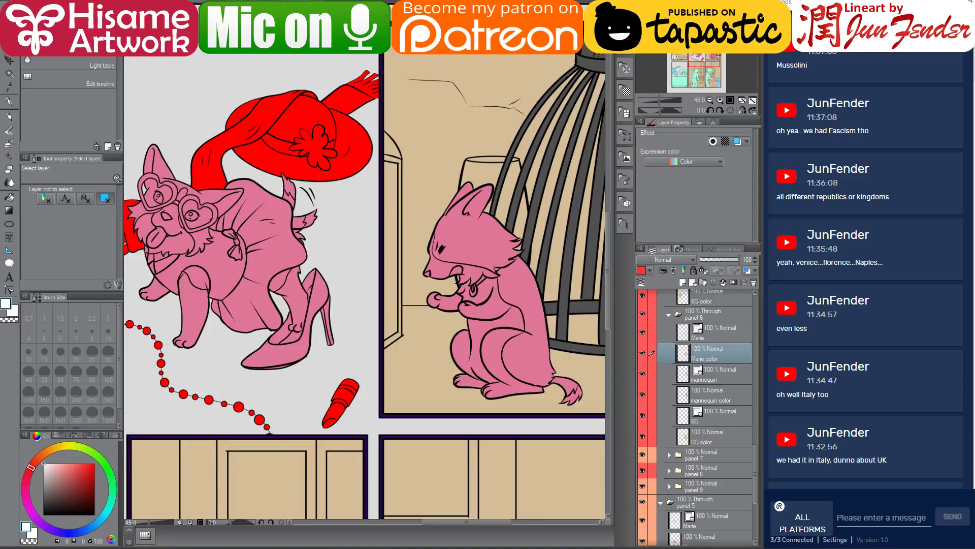
ctrl+click(686, 351)
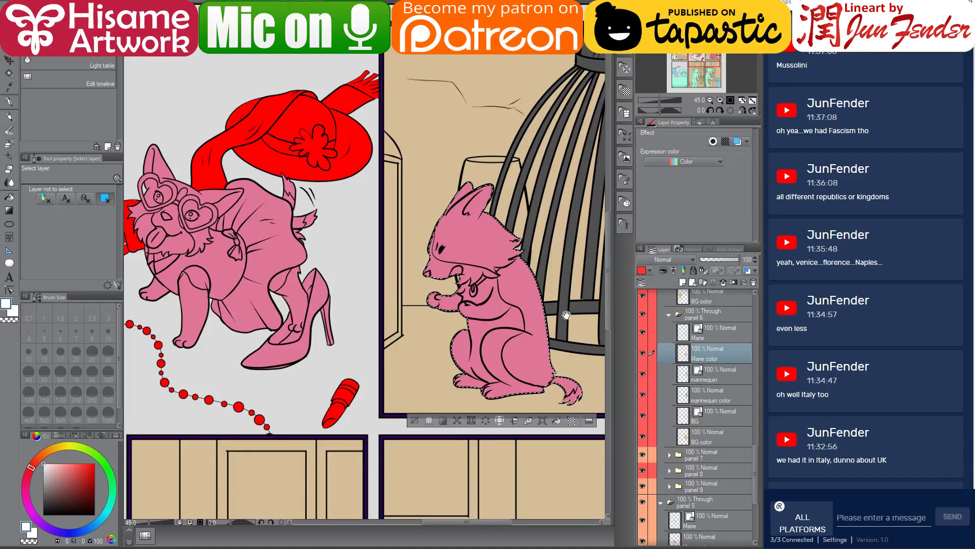
drag(571, 318, 513, 334)
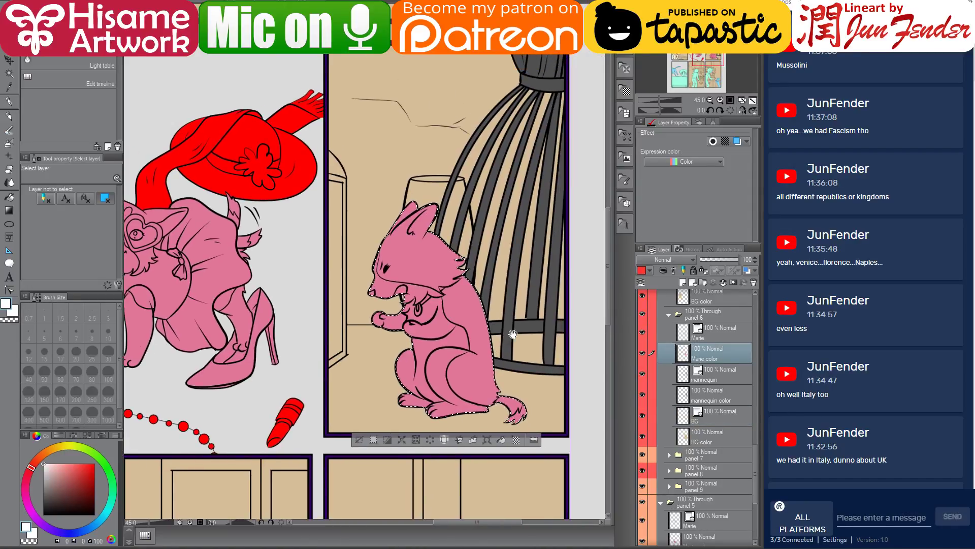
Paint the whole sitting dog light brown with a size 700 G-pen, sampling the fur color from the artwork.
click(11, 101)
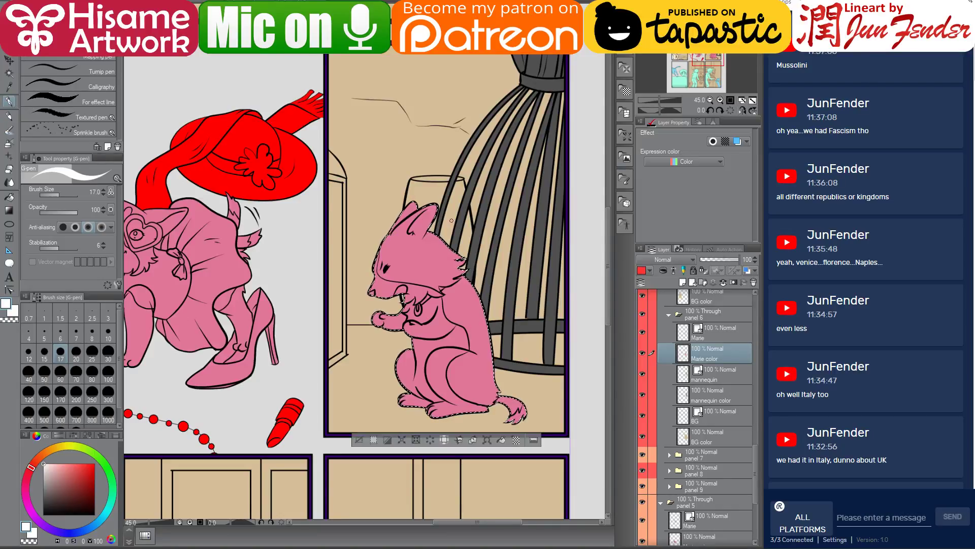
scroll(468, 374, down, 5)
alt+click(473, 386)
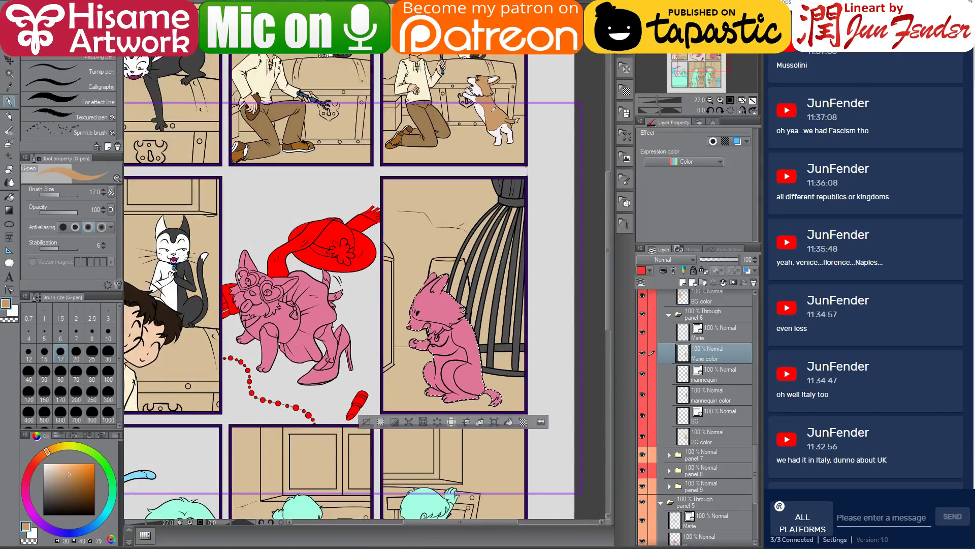
scroll(448, 389, up, 1)
click(76, 412)
drag(441, 285, 472, 386)
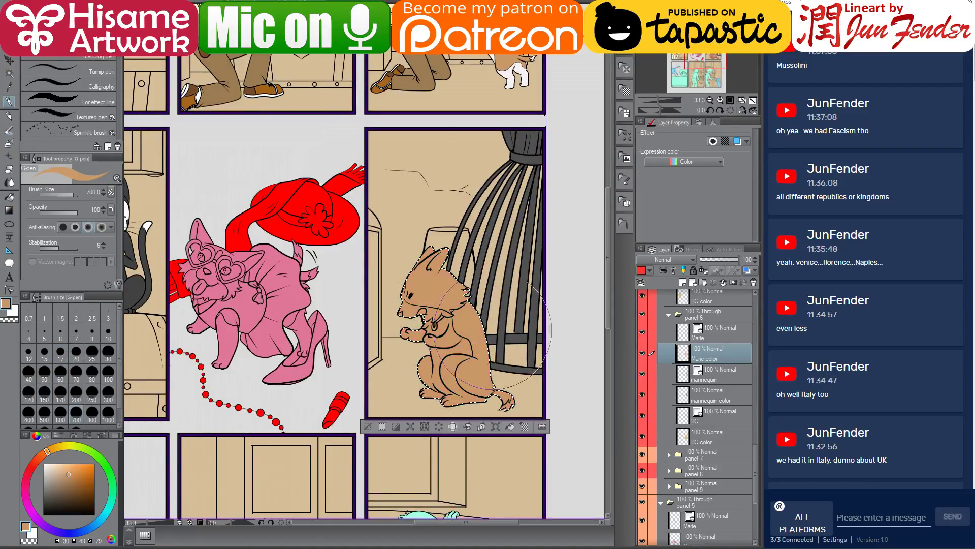
Color the sitting dog's muzzle, chest, paws, legs and tail tip white, sampled from the corgi in the panel above.
scroll(457, 254, up, 3)
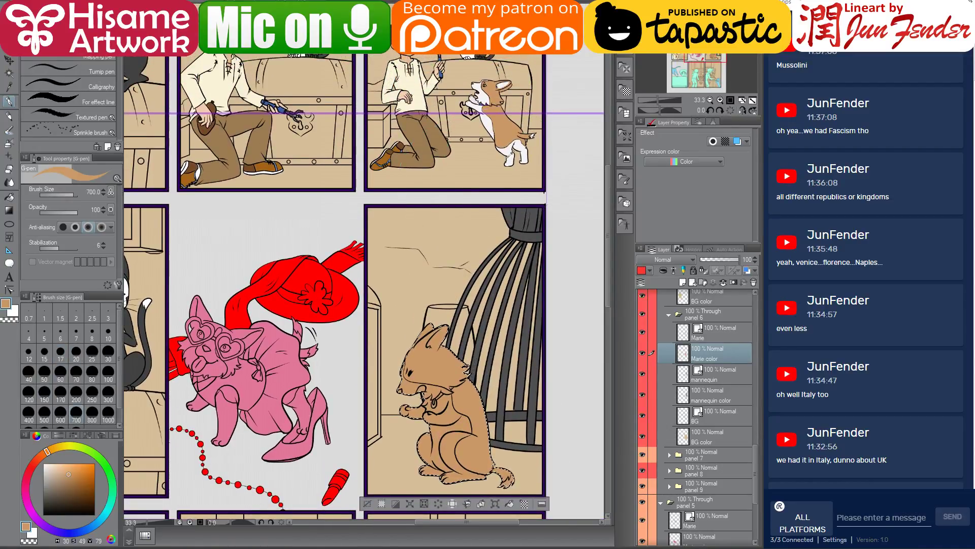
alt+click(486, 118)
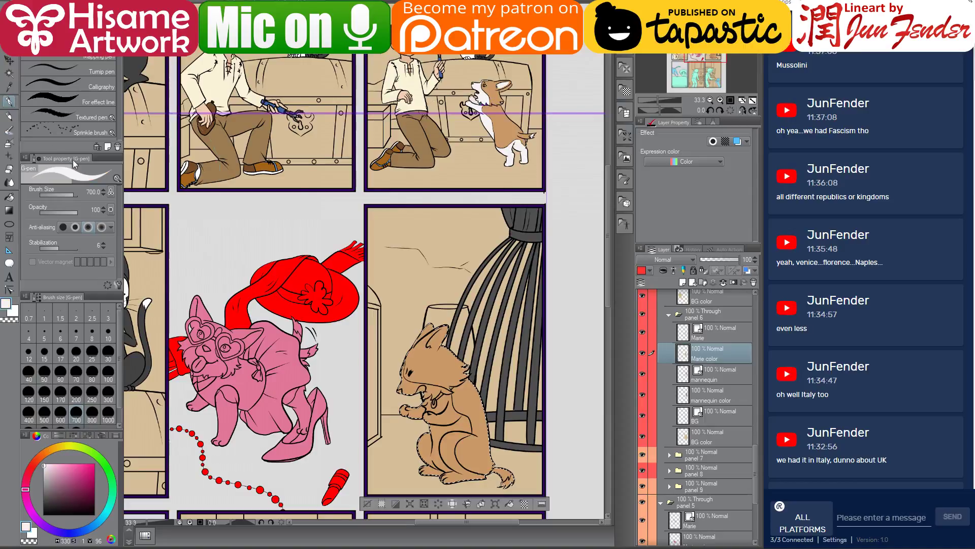
click(9, 198)
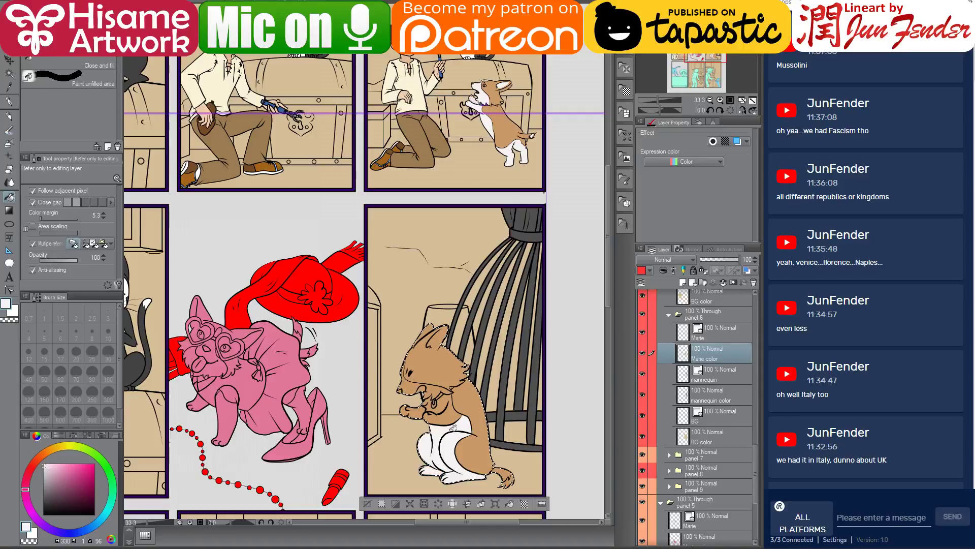
click(452, 414)
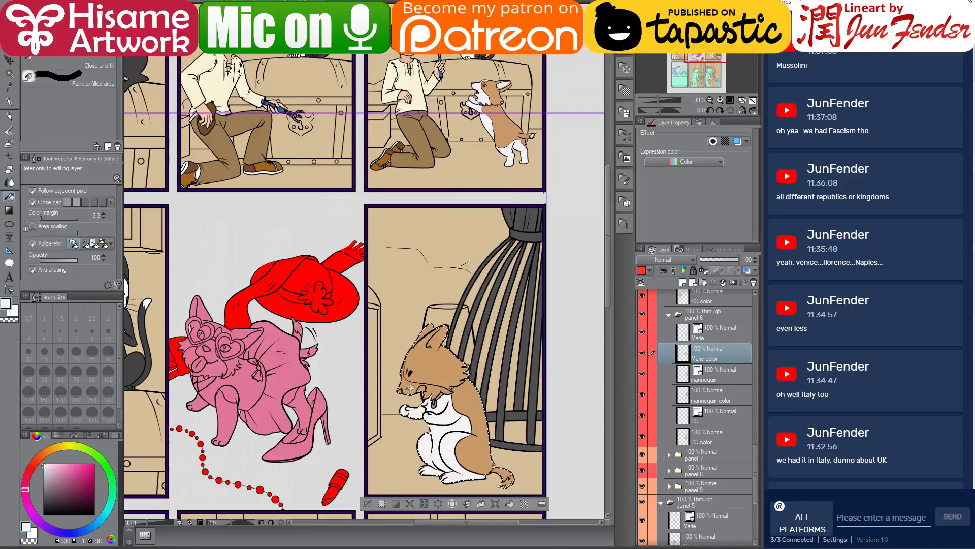
scroll(471, 487, up, 3)
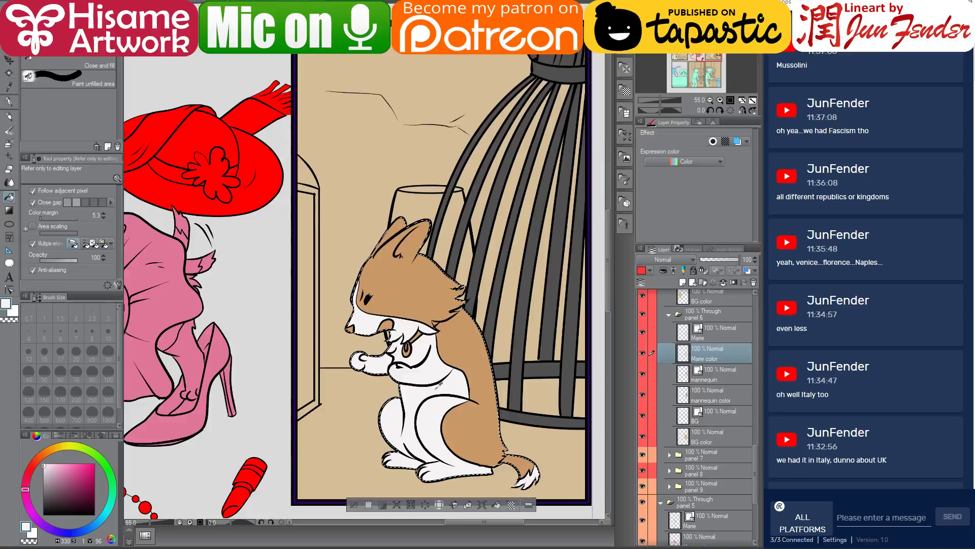
Fill the dog's mouth with dark magenta from the cat reference sheet's mouth, and its nose with brown sampled from the kneeling boy above.
scroll(409, 374, down, 3)
scroll(397, 312, down, 1)
scroll(396, 312, up, 1)
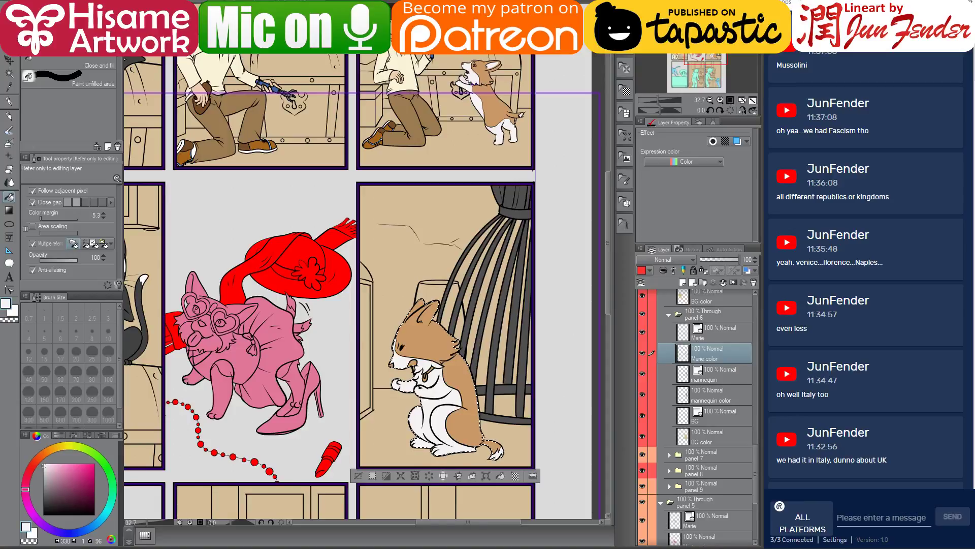
key(ctrl+Tab)
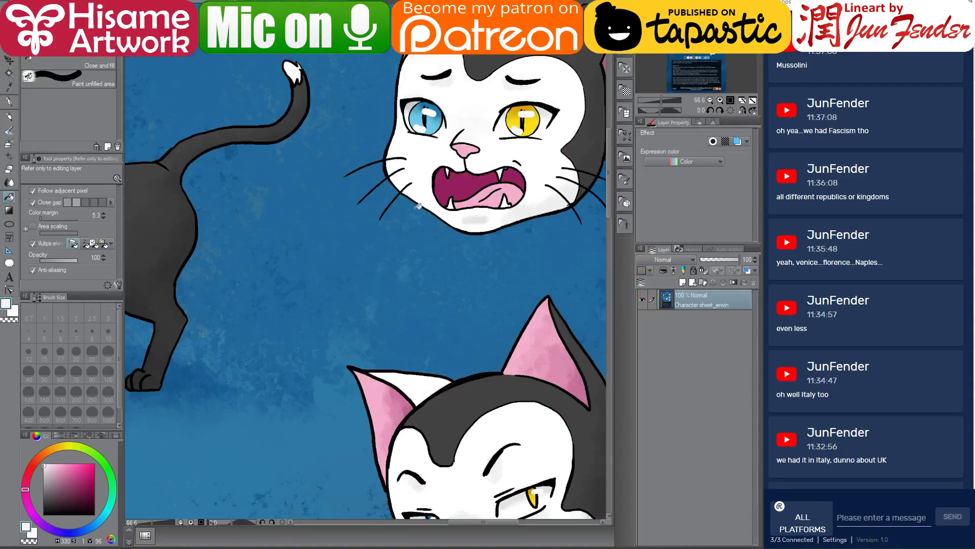
alt+click(470, 178)
key(ctrl+Tab)
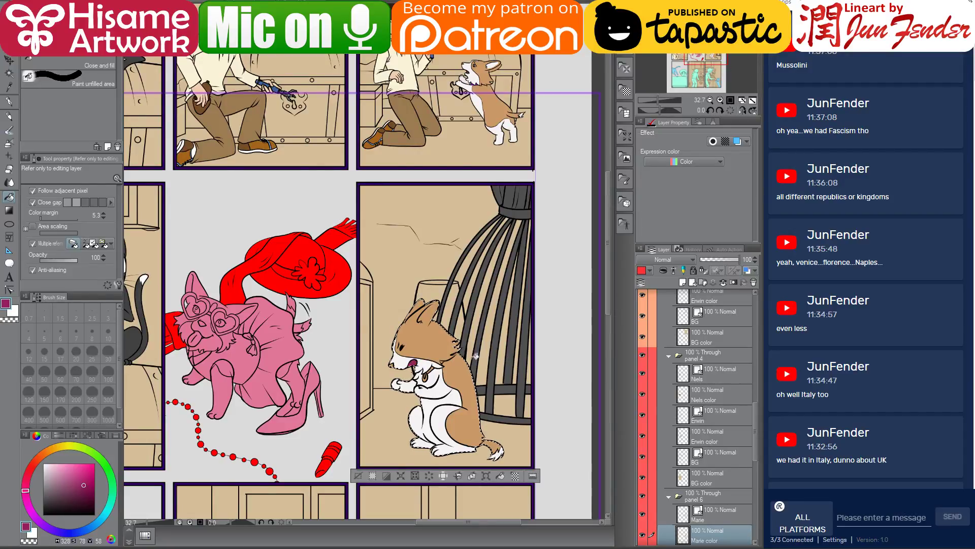
scroll(401, 179, up, 3)
scroll(401, 179, down, 2)
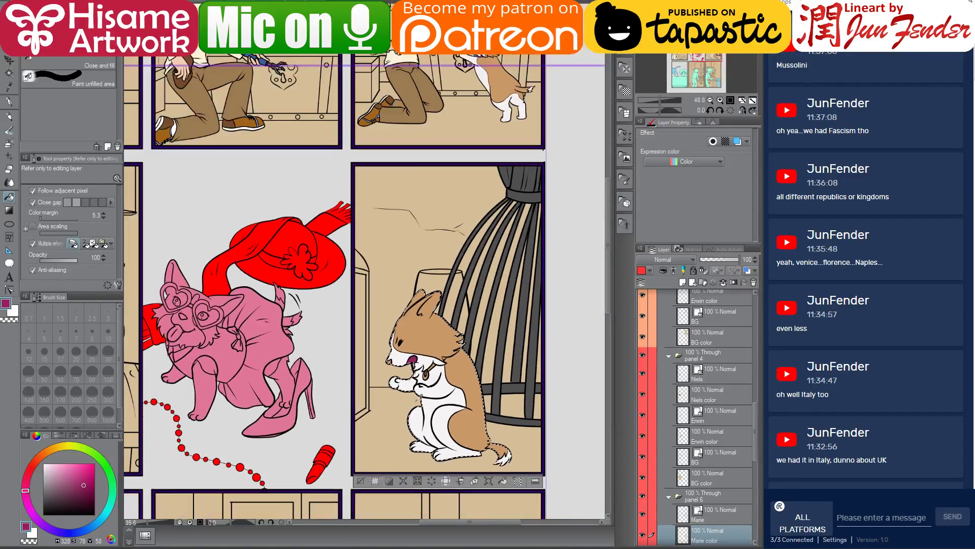
alt+click(390, 101)
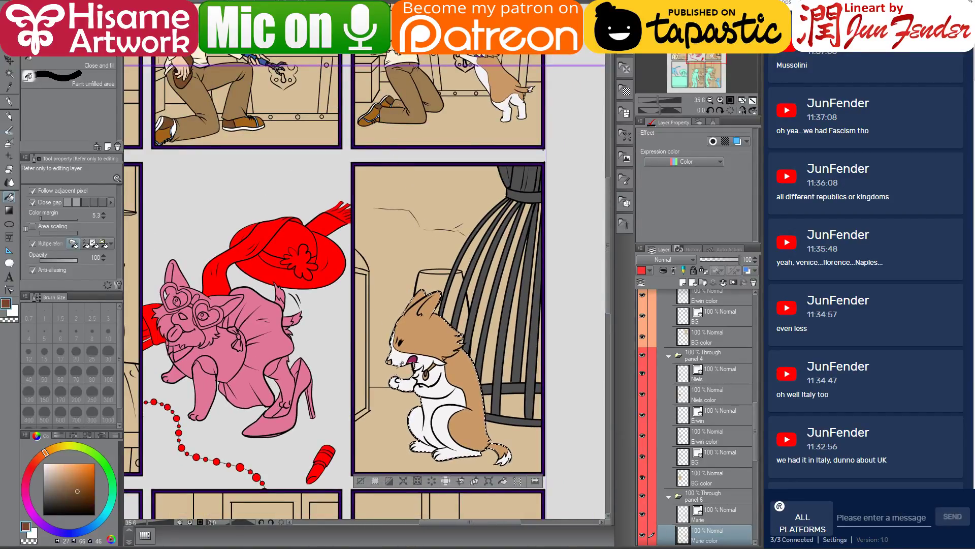
scroll(398, 373, up, 3)
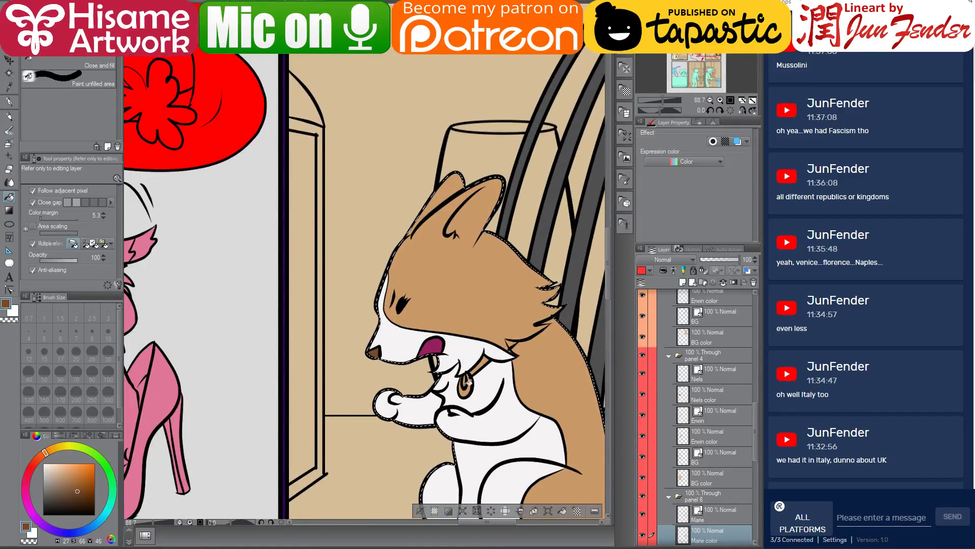
Try dark brown on the dog's hind legs with the G-pen, undo it and resample the white fur color.
drag(493, 405, 401, 280)
click(9, 101)
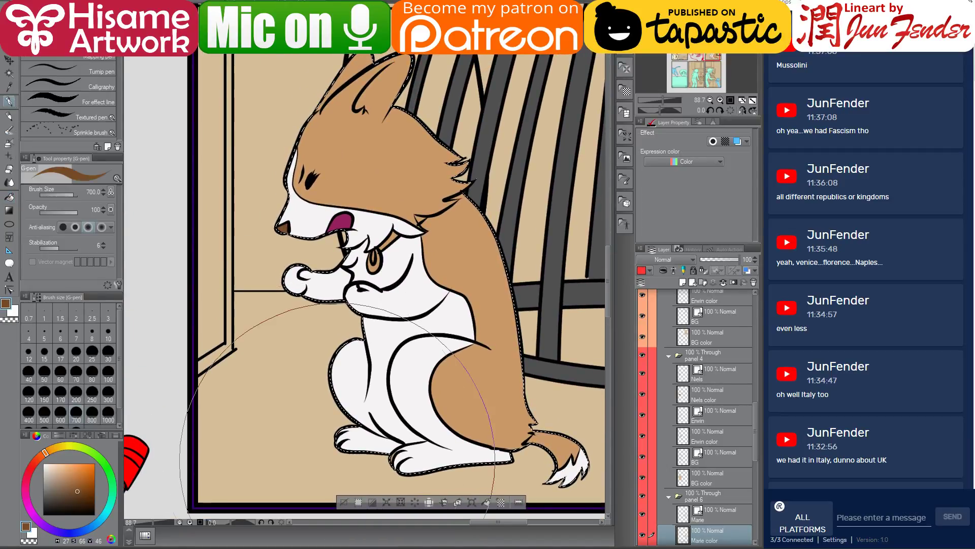
click(286, 499)
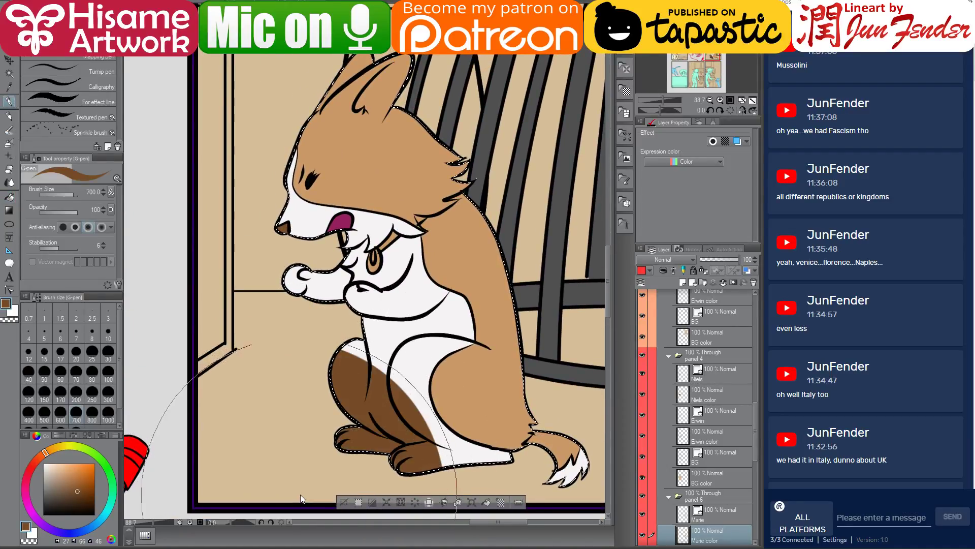
key(ctrl+z)
alt+click(351, 437)
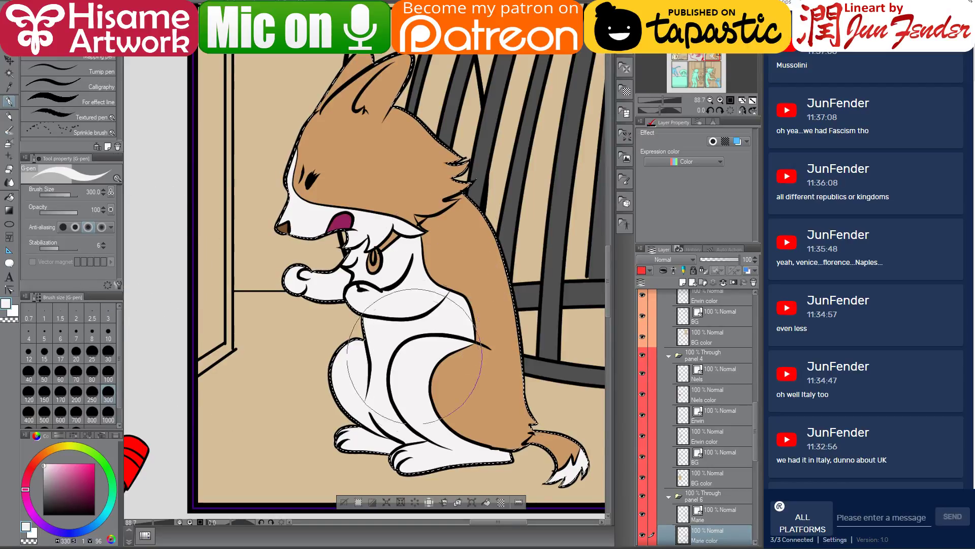
scroll(417, 362, down, 1)
scroll(416, 362, down, 4)
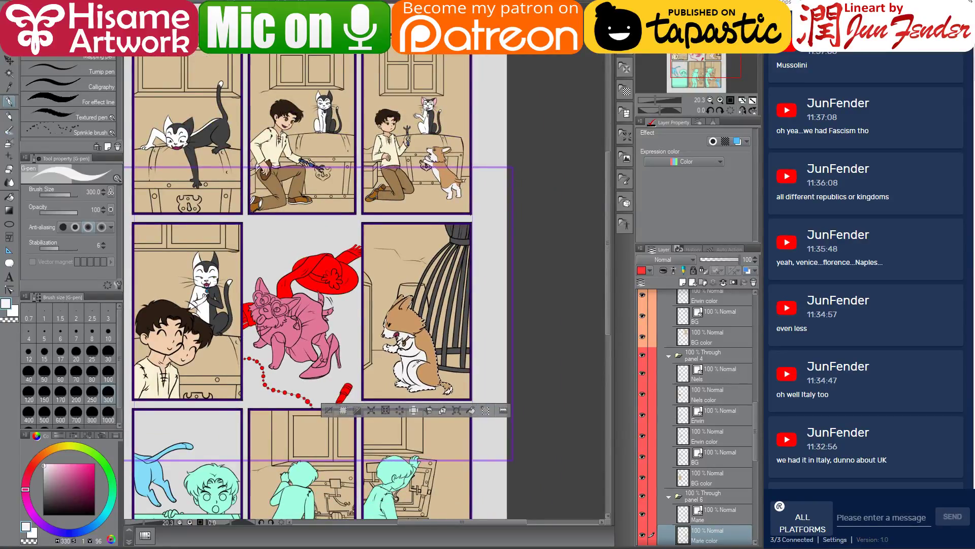
scroll(417, 361, up, 3)
scroll(425, 311, up, 5)
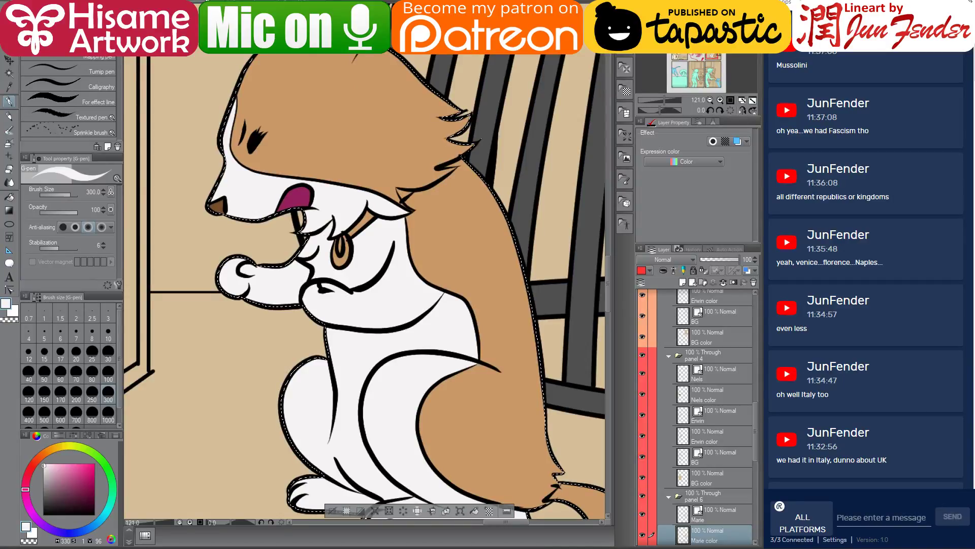
Fill the visible parts of the dog's collar with purple sampled from the corgi's collar on the other comic page.
key(ctrl+Tab)
key(ctrl+Tab)
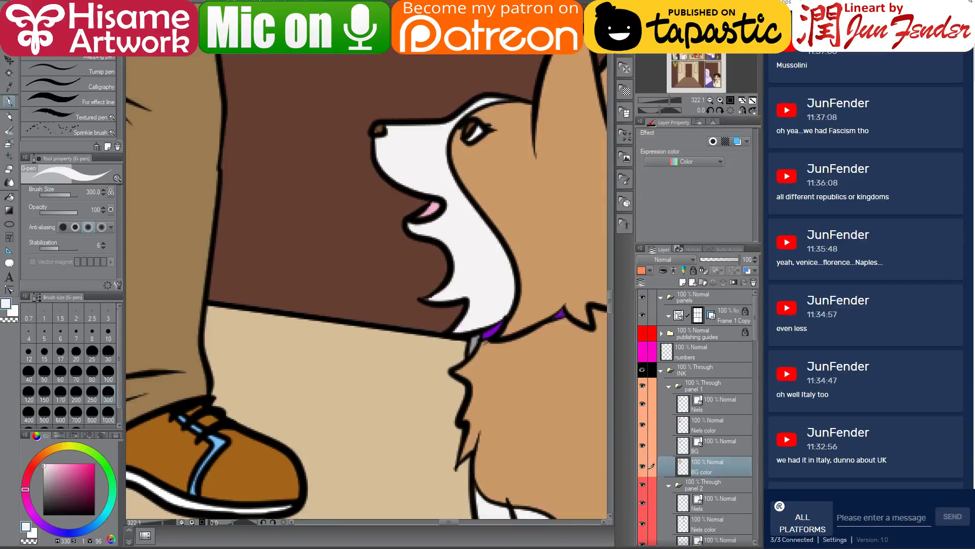
alt+click(492, 329)
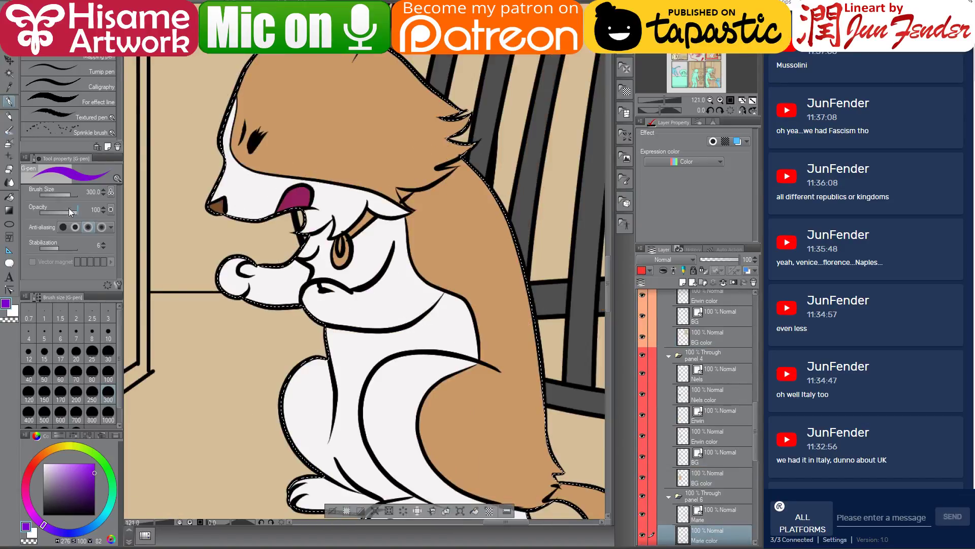
click(10, 197)
click(375, 214)
click(404, 192)
scroll(327, 208, up, 1)
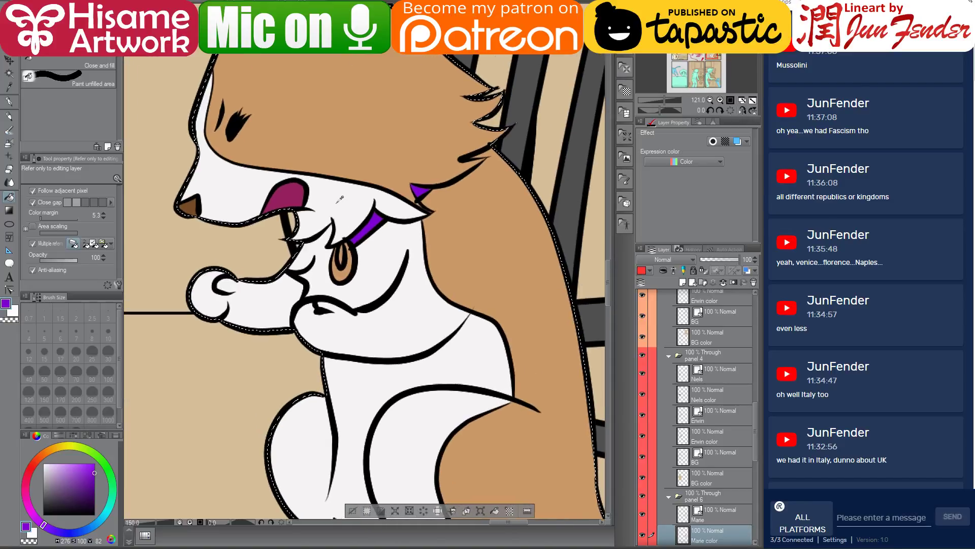
Adjust the collar tag's outline on panel 6's Marie line art layer with the Control point tool.
click(9, 289)
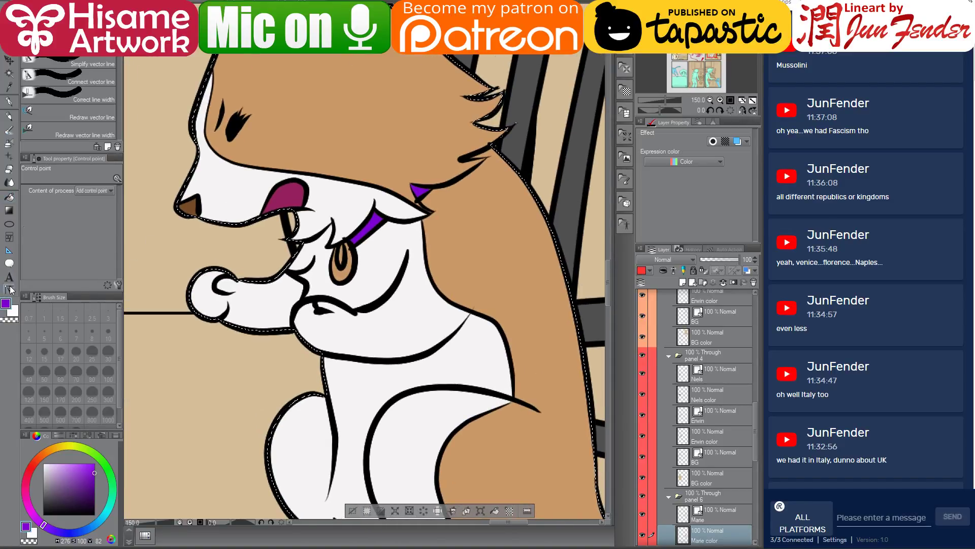
ctrl+click(353, 253)
ctrl+click(353, 251)
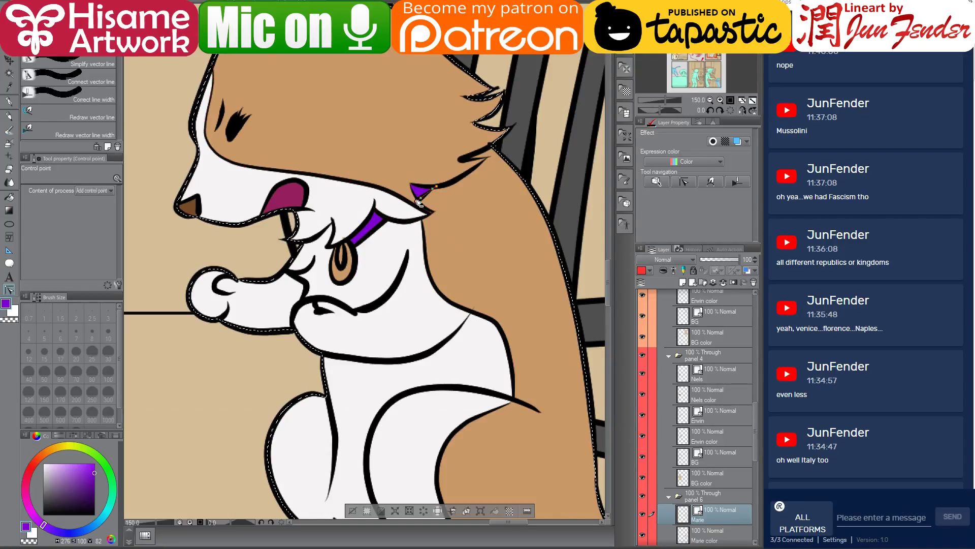
drag(365, 207, 418, 266)
Fill the ring of the dog's collar tag with medium grey on the Marie color layer of panel 6.
click(8, 320)
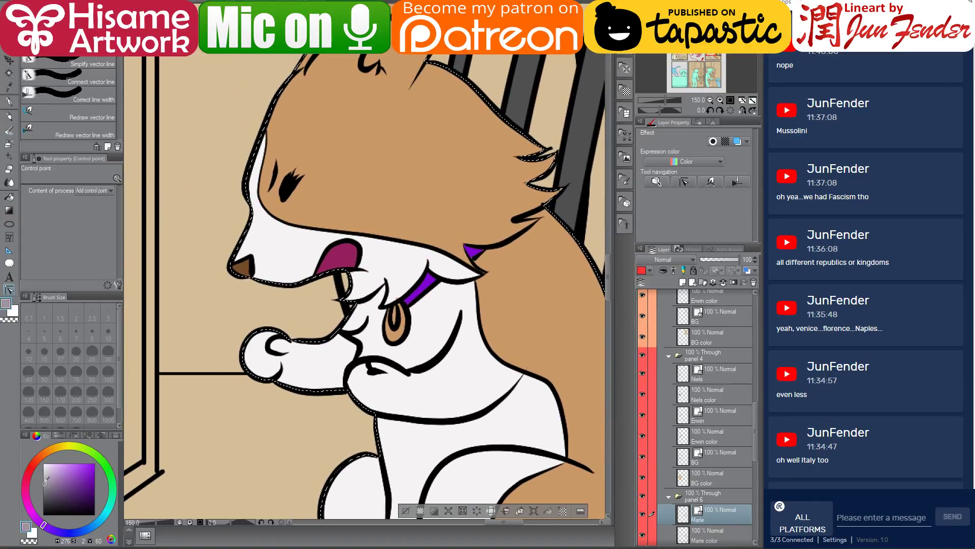
click(9, 198)
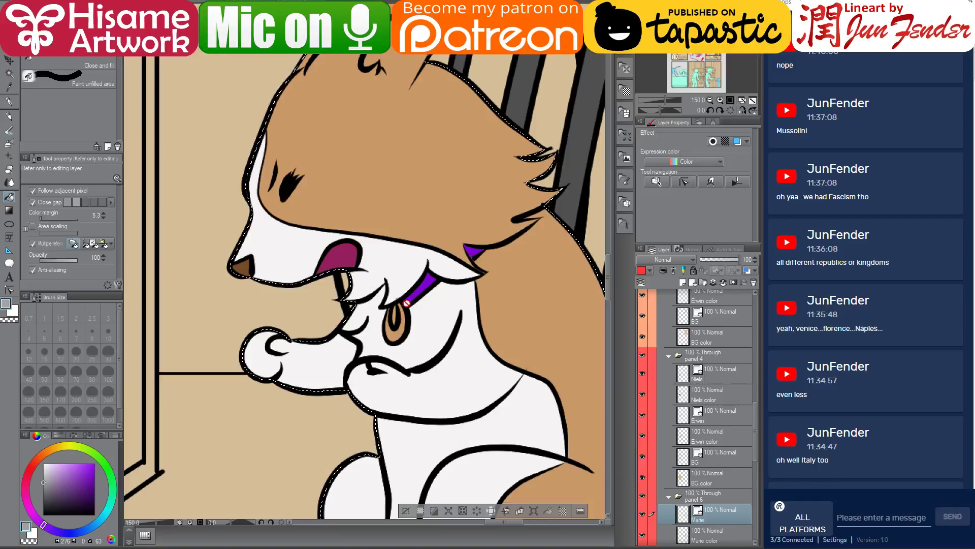
click(726, 534)
click(394, 318)
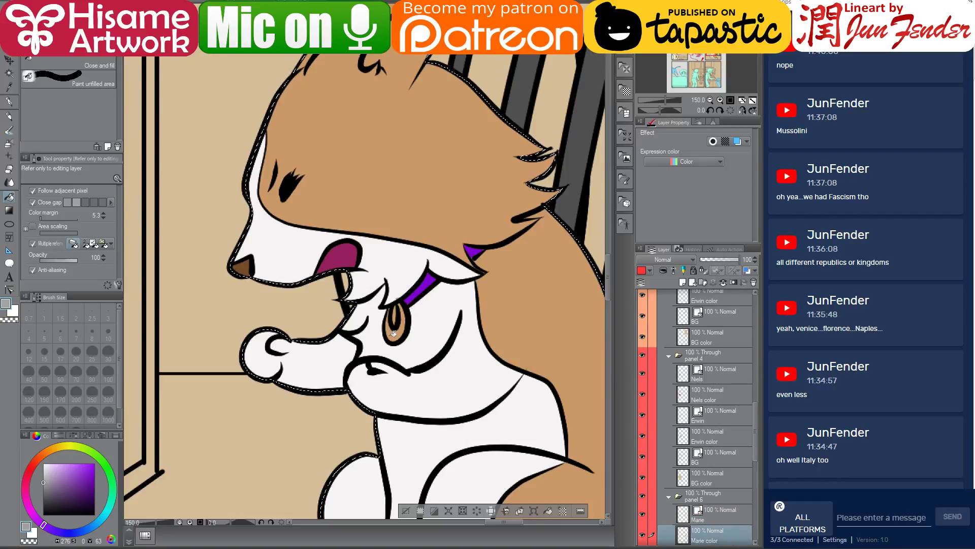
drag(398, 281, 410, 248)
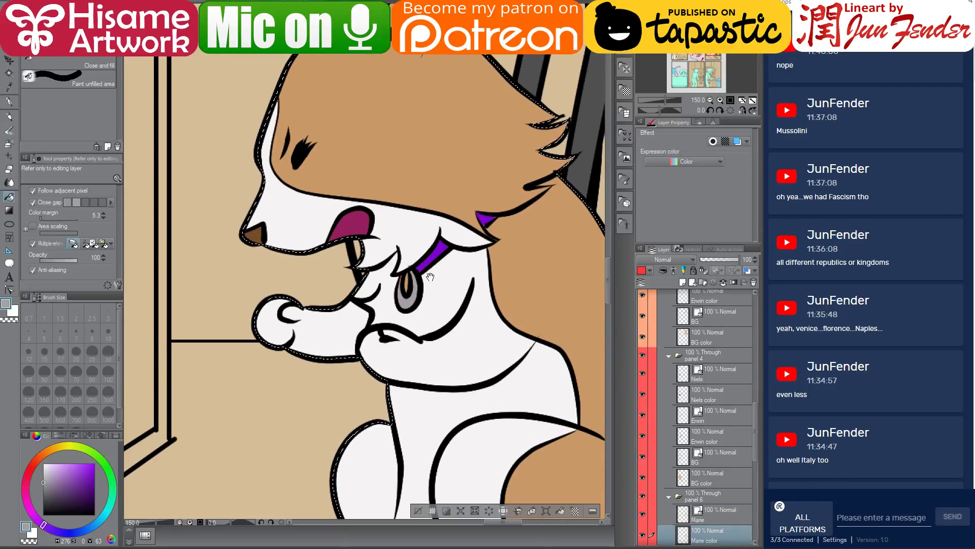
Retouch the collar tag's edges with a size 7 G-pen, using grey sampled from the tag and white from the fur.
alt+click(412, 248)
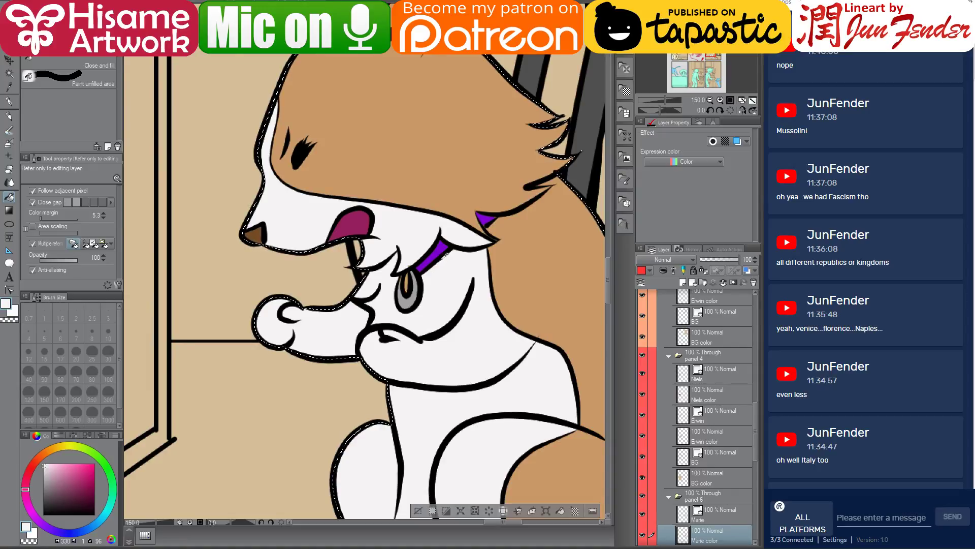
scroll(413, 248, up, 2)
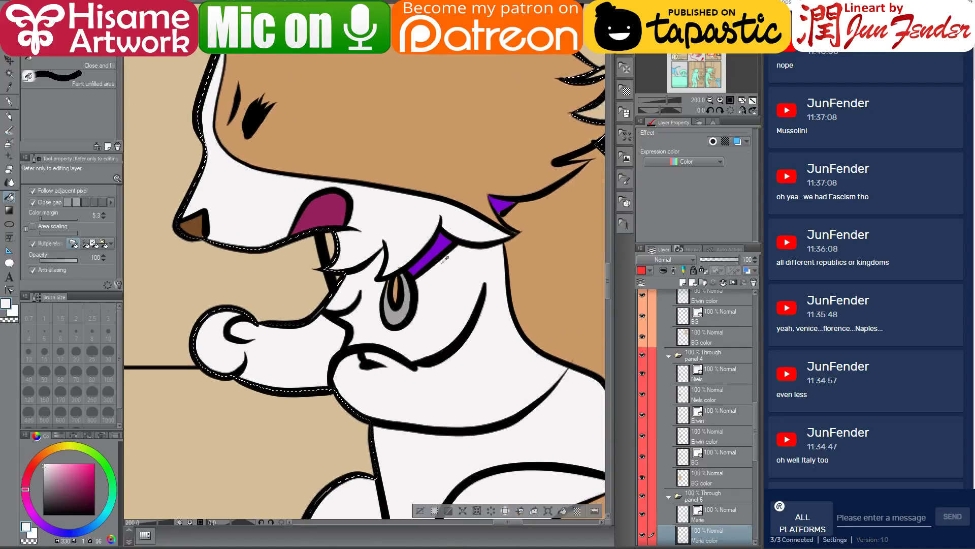
click(10, 101)
alt+click(391, 314)
key([)
key([)
key([)
key([)
key([)
key([)
key([)
key([)
key([)
key([)
key([)
key([)
key([)
key([)
key([)
key([)
key([)
key([)
key([)
key([)
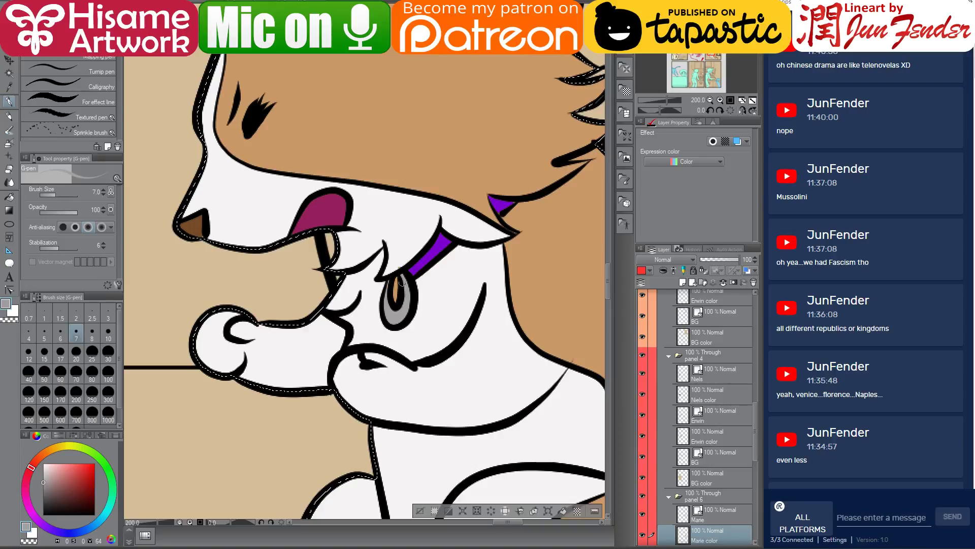
alt+click(404, 253)
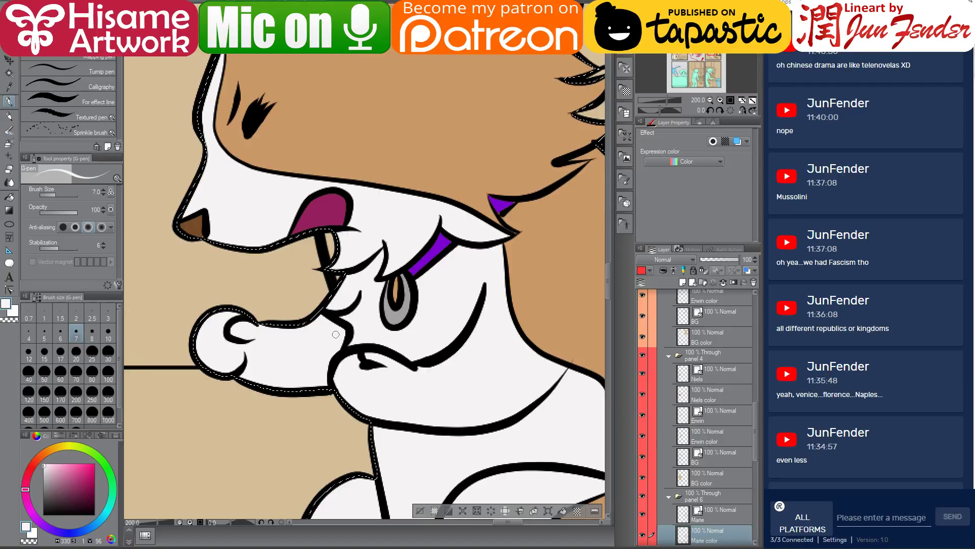
Paint the inside of the dog's collar tag bright blue with the size 7 G-pen.
mouse_move(320, 546)
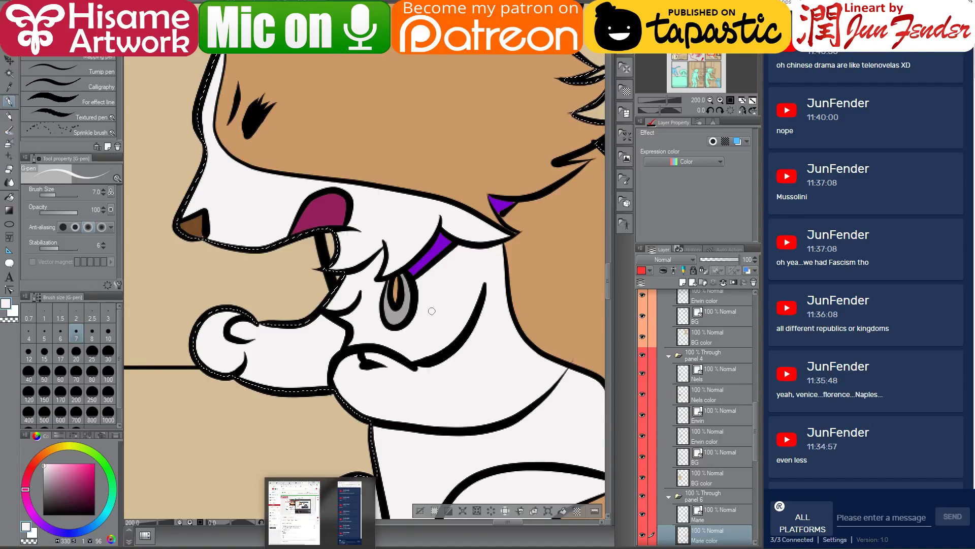
click(98, 526)
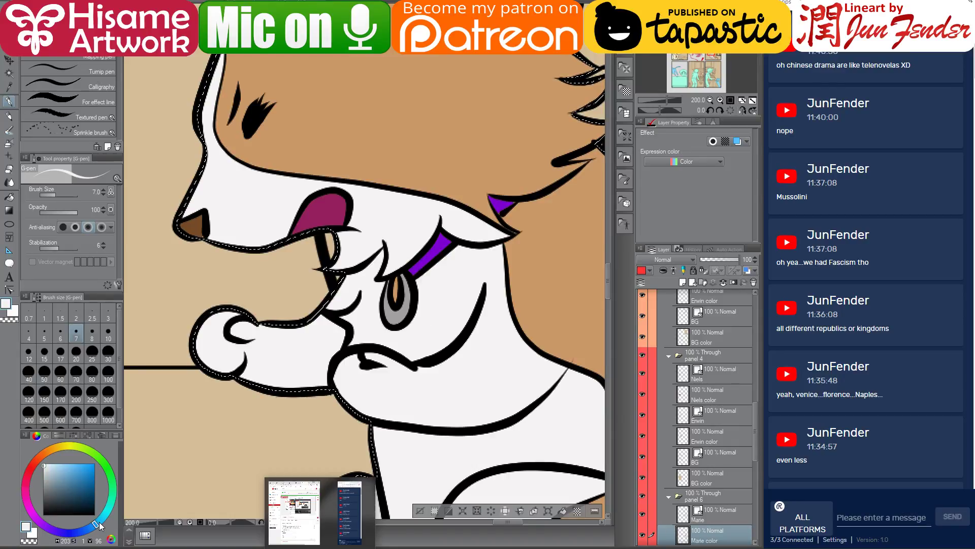
drag(91, 477, 112, 457)
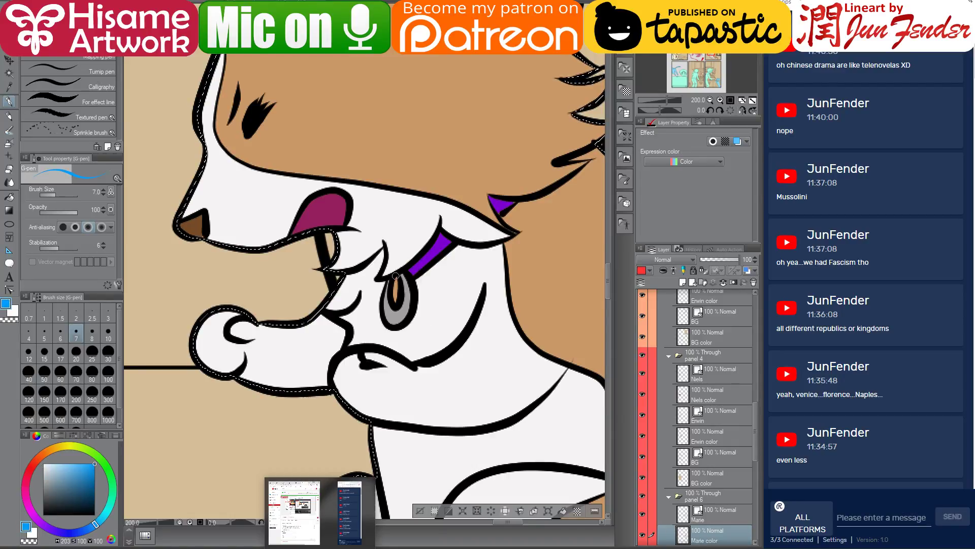
drag(394, 278, 396, 302)
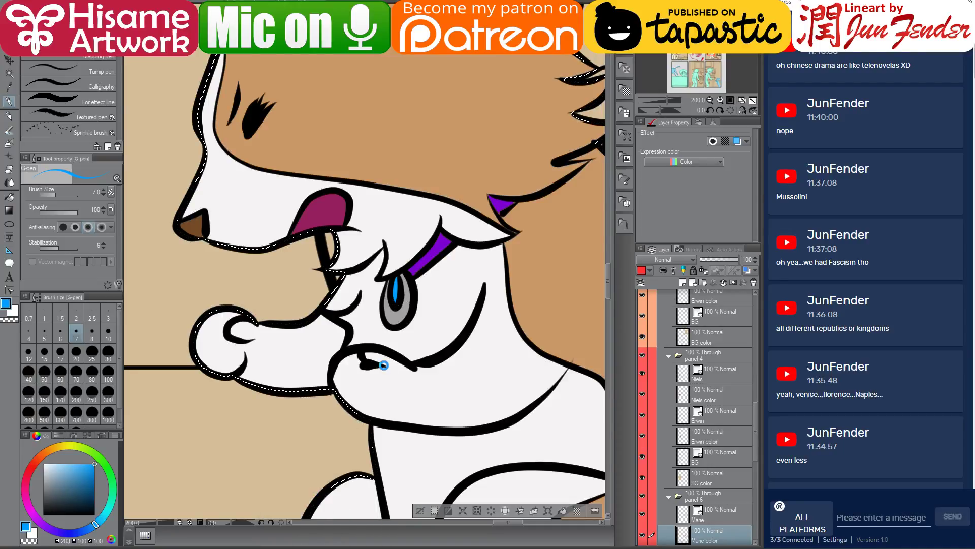
scroll(388, 360, down, 2)
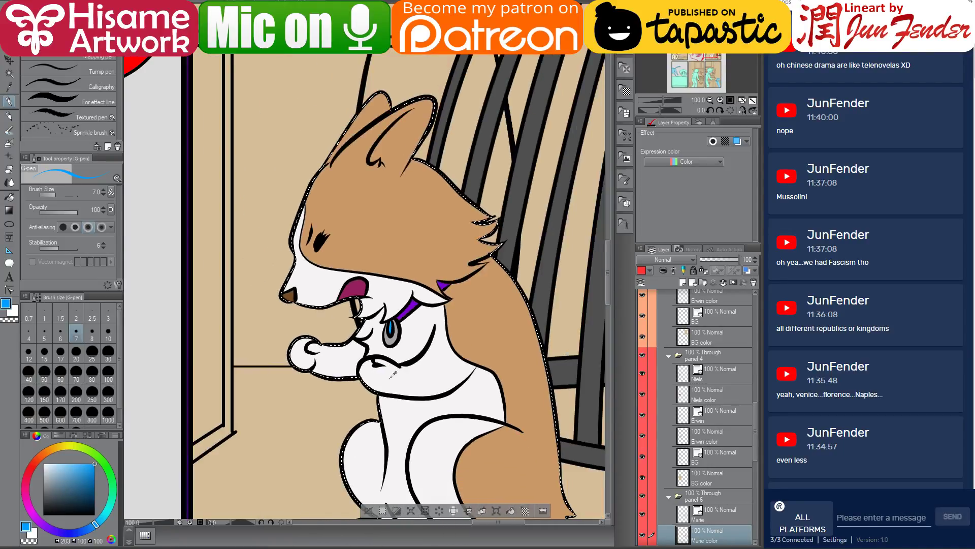
mouse_move(429, 342)
mouse_down()
mouse_move(426, 307)
mouse_move(411, 323)
mouse_move(390, 317)
mouse_up()
mouse_move(321, 548)
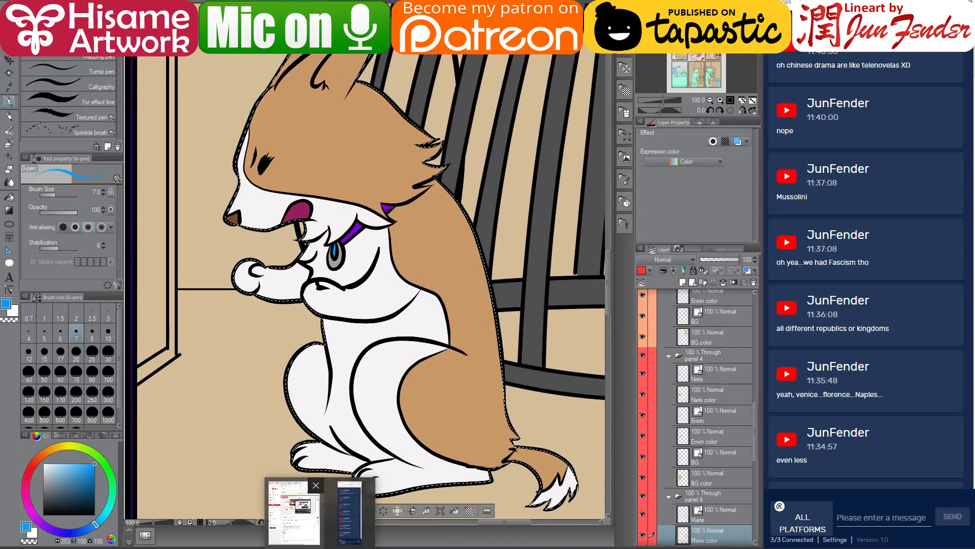
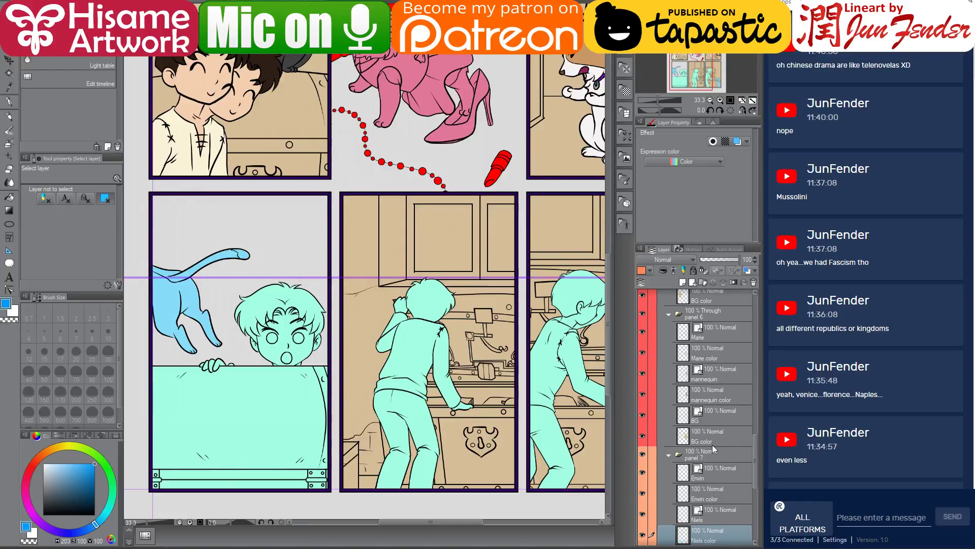
Select the painted area of panel 7's Niels color layer and sample the boys' dark brown hair colour.
scroll(714, 448, up, 4)
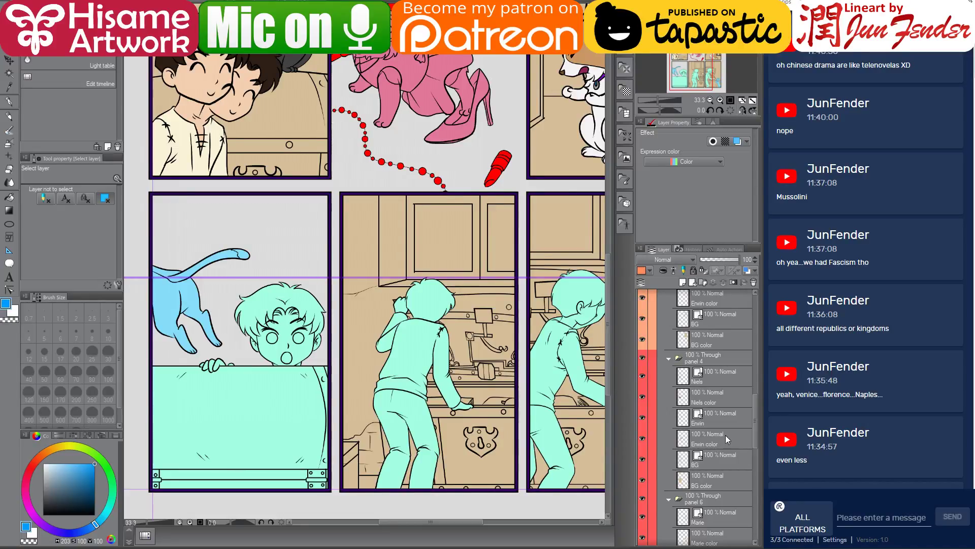
scroll(716, 409, down, 4)
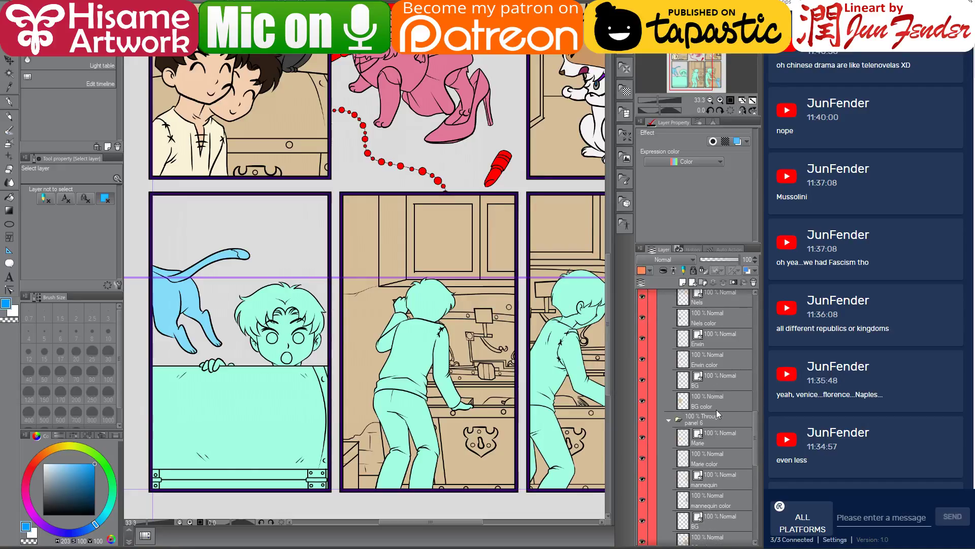
scroll(716, 410, down, 5)
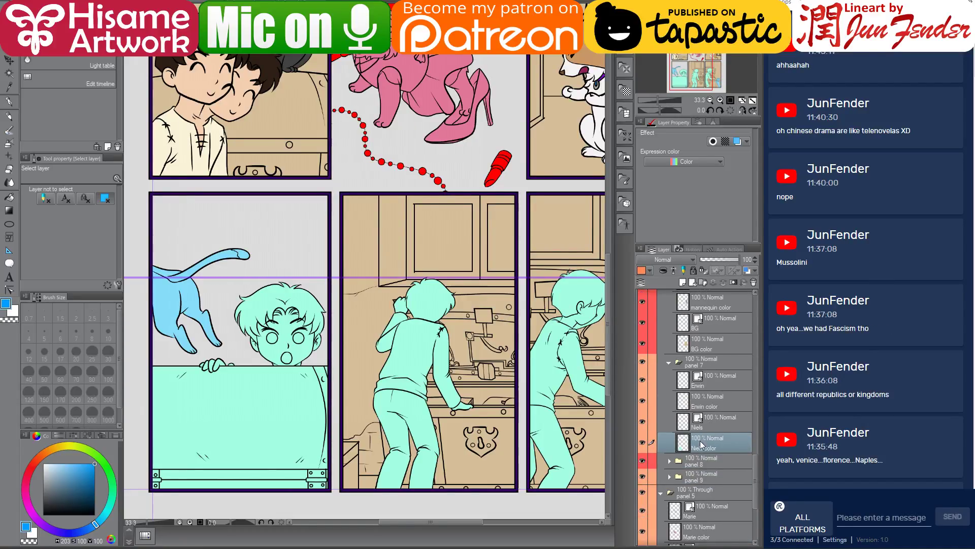
scroll(701, 445, down, 2)
ctrl+click(683, 403)
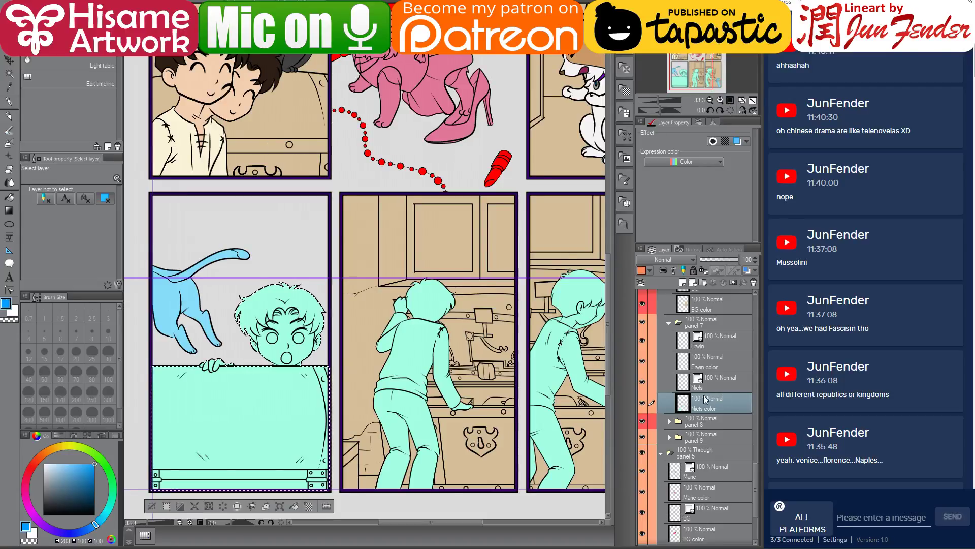
click(8, 116)
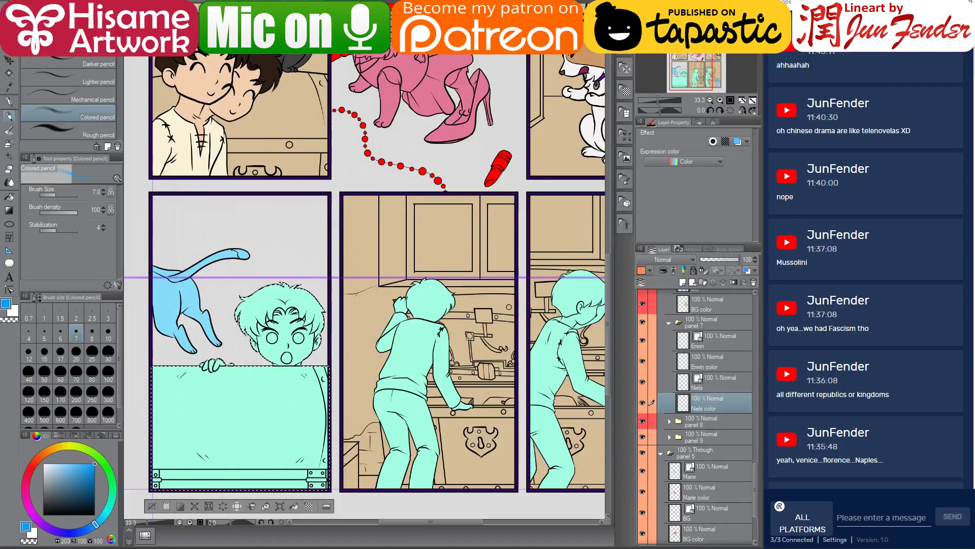
alt+click(284, 285)
key(bracketright)
key(bracketright)
key(bracketright)
key(bracketright)
key(bracketright)
key(bracketright)
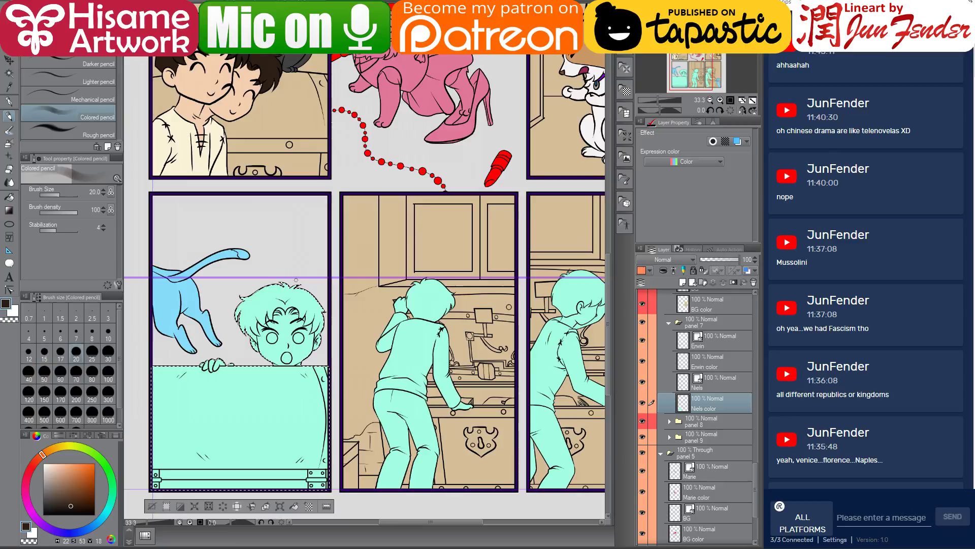
key(bracketright)
key(bracketright)
key(bracketright)
key(bracketright)
key(bracketright)
key(bracketright)
key(bracketright)
key(bracketright)
key(bracketright)
key(bracketright)
key(bracketright)
key(bracketright)
key(bracketright)
key(bracketright)
key(bracketright)
key(bracketright)
key(bracketright)
key(bracketright)
key(bracketright)
key(bracketright)
mouse_move(218, 432)
mouse_down()
mouse_move(244, 437)
mouse_move(264, 401)
mouse_move(203, 391)
mouse_up()
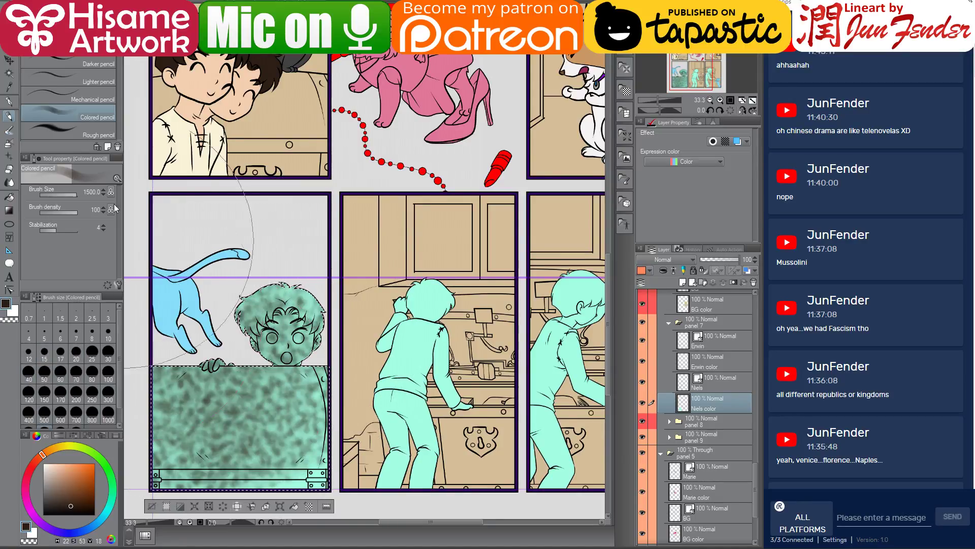
Cover the whole selected area of panel 7's Niels color layer with solid dark brown using a size 1000 G-pen.
click(8, 103)
key(bracketright)
key(bracketright)
key(bracketright)
key(bracketright)
key(bracketright)
key(bracketright)
key(bracketright)
key(bracketright)
key(bracketright)
key(bracketright)
key(bracketright)
key(bracketright)
key(bracketright)
key(bracketright)
key(bracketright)
key(bracketright)
key(bracketright)
key(bracketright)
key(bracketright)
key(bracketright)
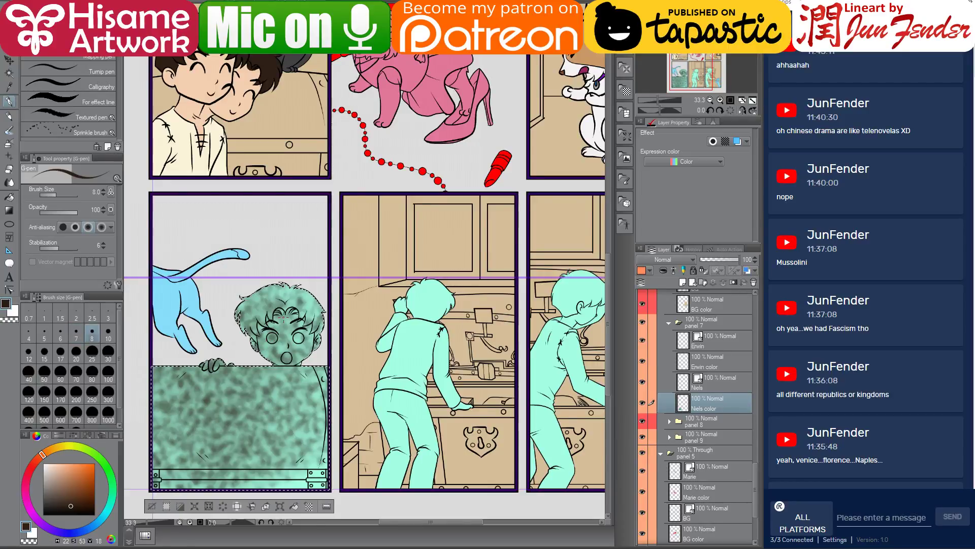
mouse_move(291, 317)
mouse_down()
mouse_move(265, 356)
mouse_move(239, 436)
mouse_move(259, 325)
mouse_up()
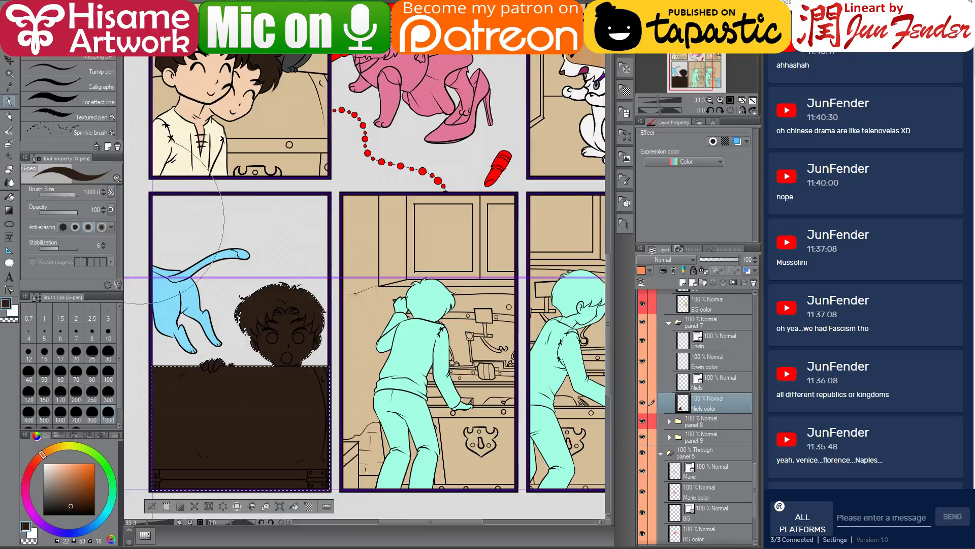
Fill the boy's face, ears and fingers in panel 7 with the skin colour sampled from the panel above.
click(9, 197)
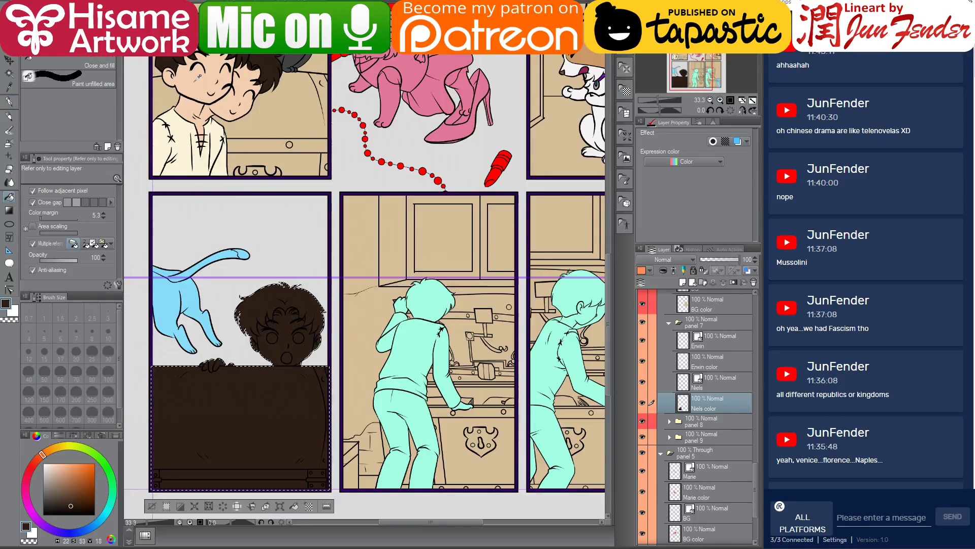
alt+click(209, 109)
scroll(267, 317, up, 1)
scroll(267, 318, up, 4)
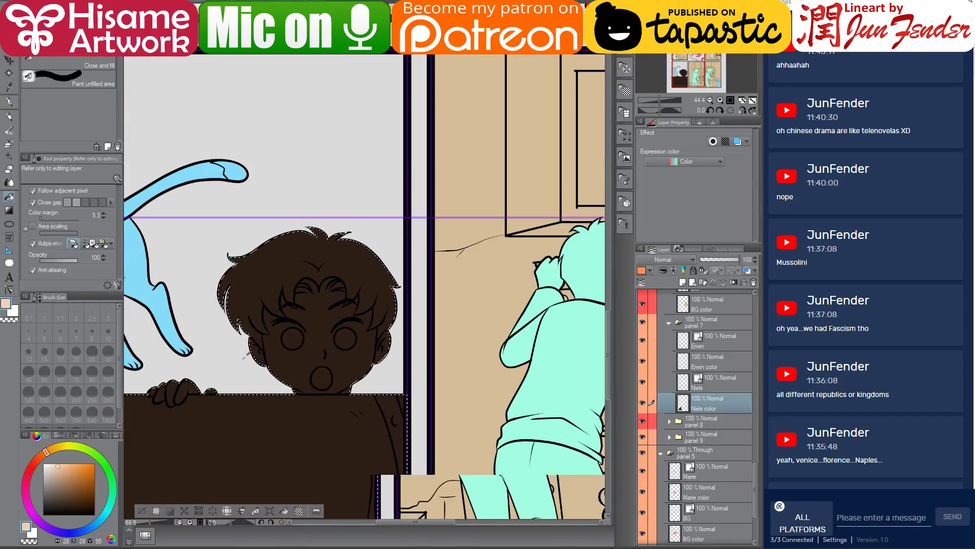
click(287, 360)
drag(305, 302, 356, 295)
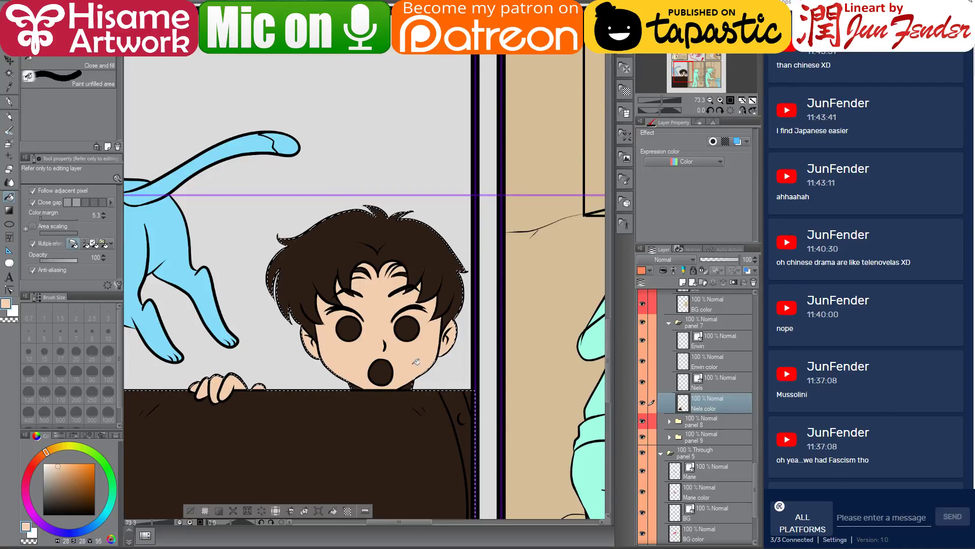
Fill the boy's remaining neck area with a slightly darker version of the sampled skin colour.
click(62, 463)
alt+click(382, 336)
click(62, 466)
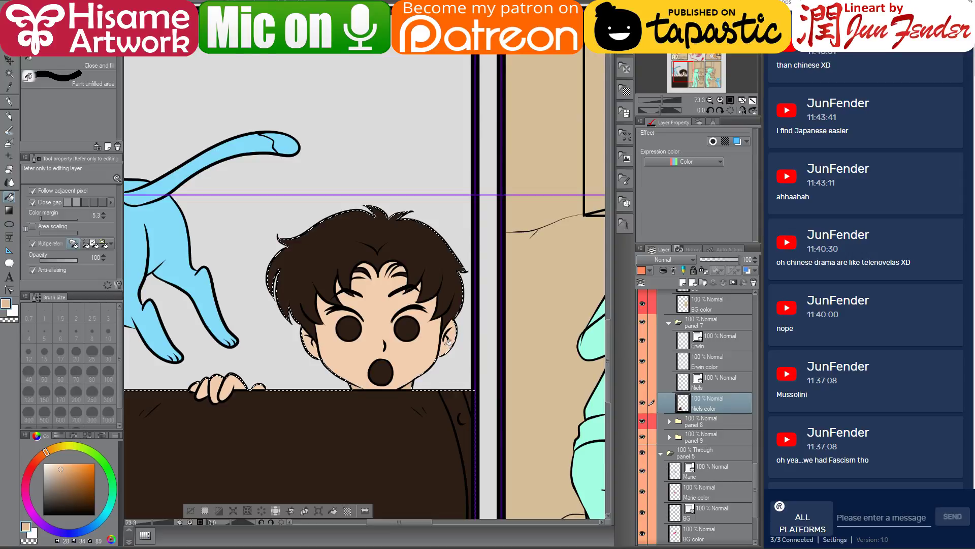
drag(448, 341, 428, 363)
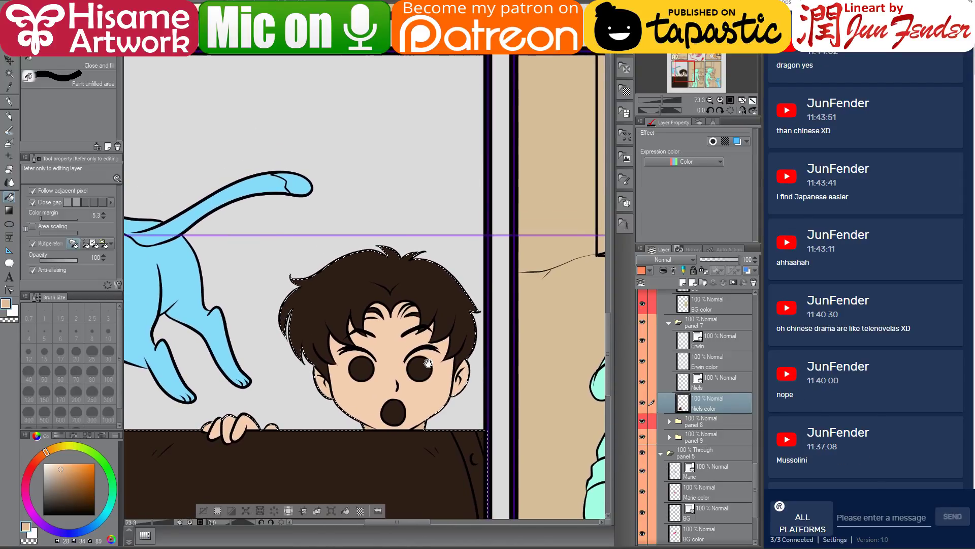
Fill both of the boy's irises with a medium brown sampled from the panels above.
scroll(427, 362, down, 4)
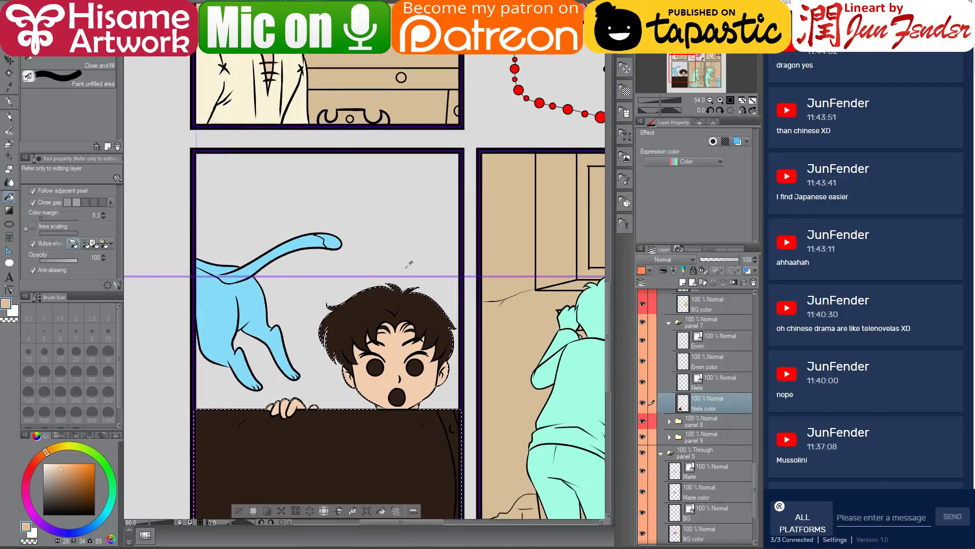
scroll(409, 264, down, 3)
drag(447, 168, 384, 249)
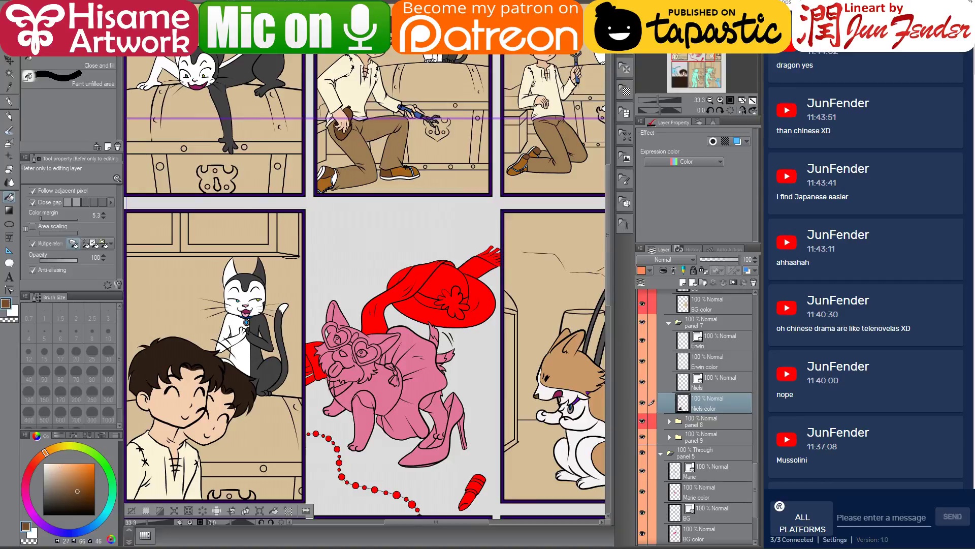
drag(306, 414, 381, 86)
scroll(349, 390, up, 3)
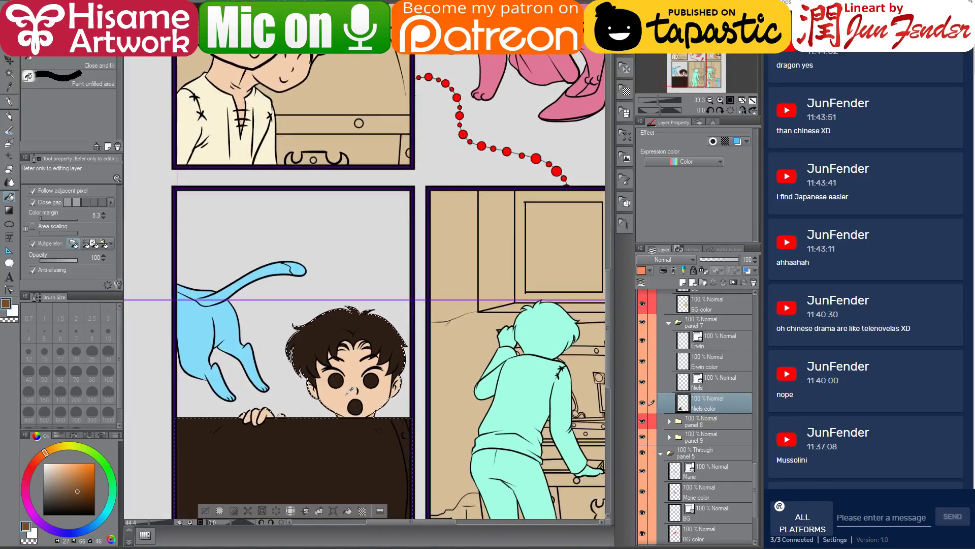
scroll(350, 389, up, 2)
click(331, 369)
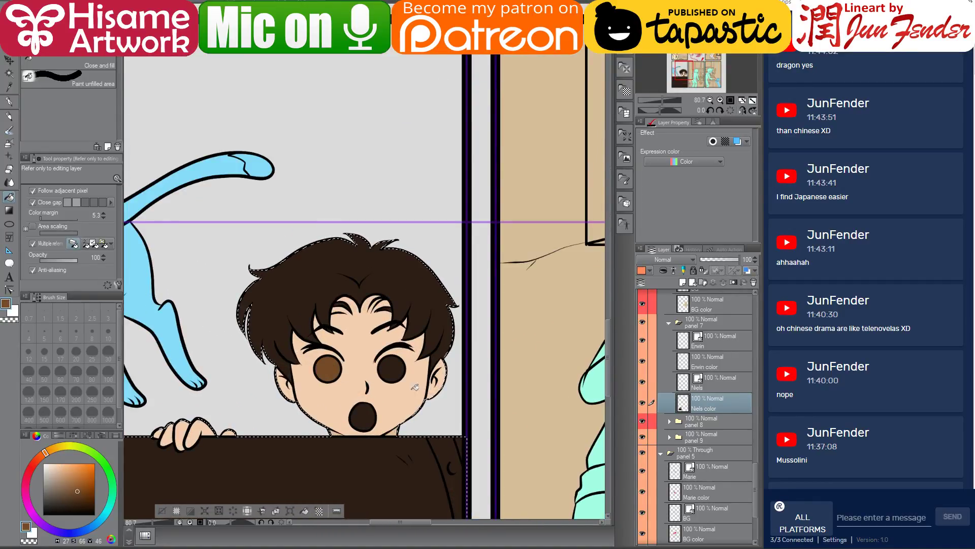
click(404, 364)
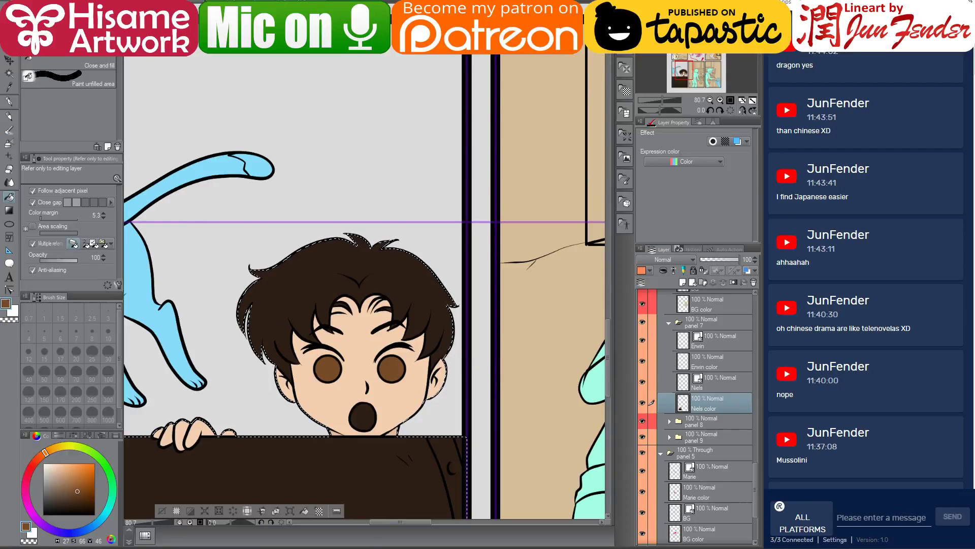
Fill the boy's open mouth with the dark magenta sampled from the cat's mouth on the Erwin character sheet.
click(563, 15)
right_click(473, 183)
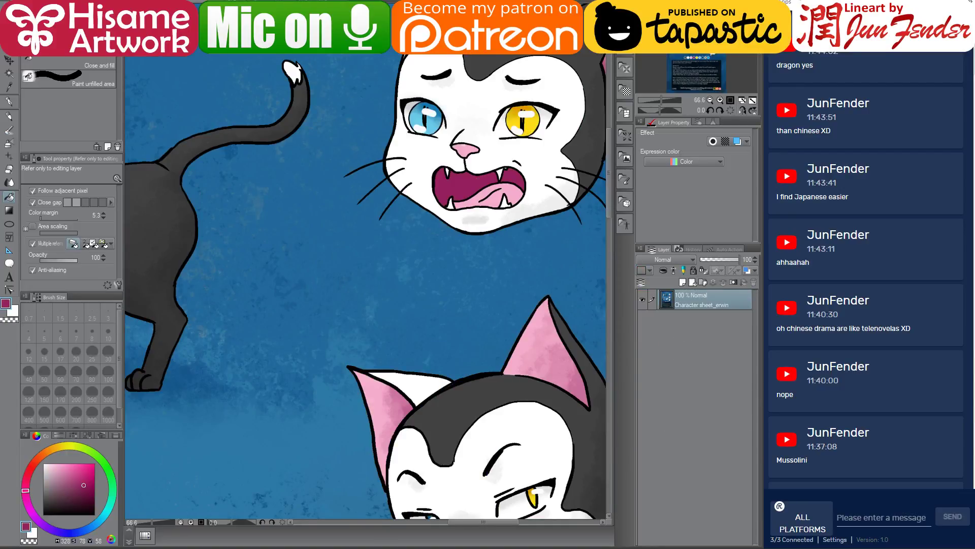
key(ctrl+Tab)
click(362, 415)
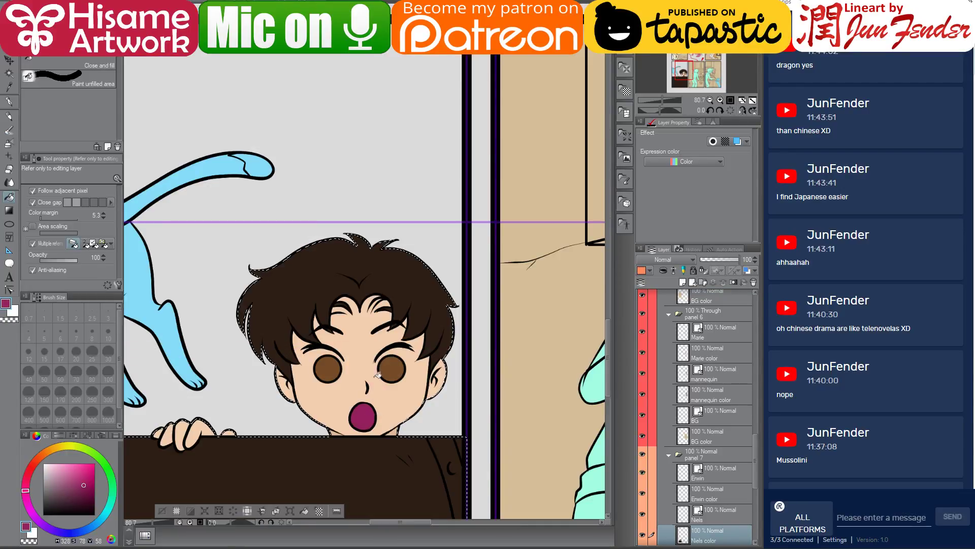
Paint the skin-coloured gaps in the boy's forelocks dark brown with a size 60 G-pen, using the hair colour.
scroll(370, 348, up, 2)
click(9, 101)
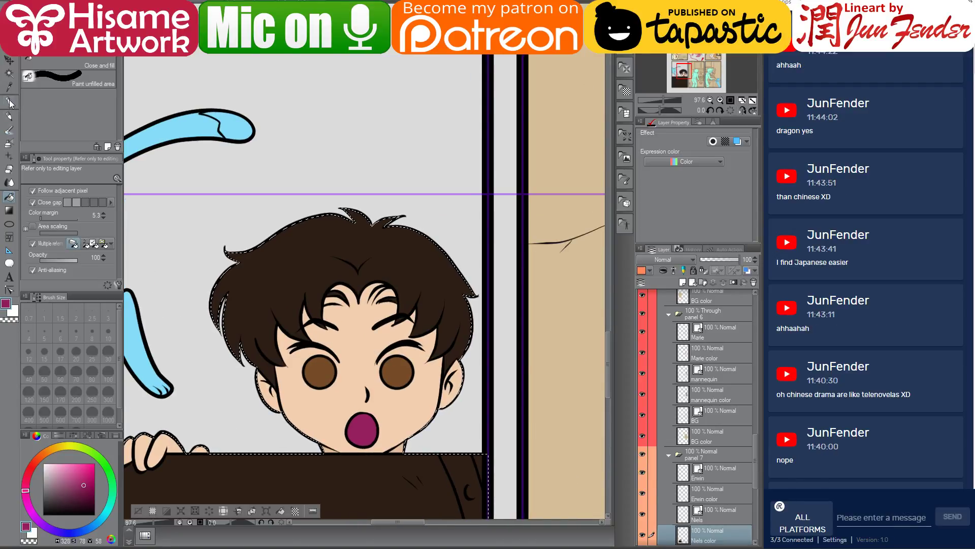
right_click(279, 250)
key(bracketleft)
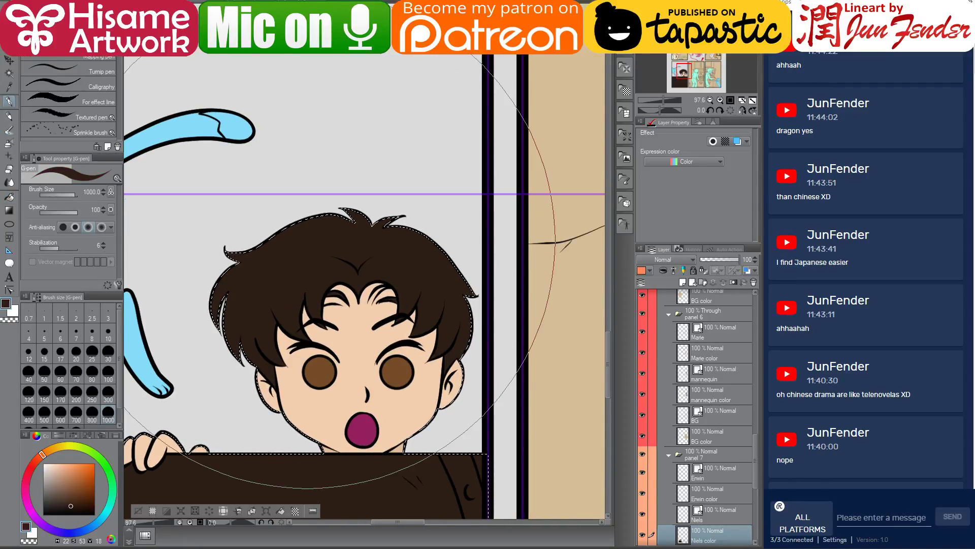
key(bracketleft)
key(bracketleft)
key(bracketleft)
key(bracketleft)
key(bracketleft)
key(bracketleft)
key(bracketleft)
key(bracketleft)
key(bracketleft)
key(bracketleft)
key(bracketleft)
key(bracketleft)
key(bracketleft)
key(bracketleft)
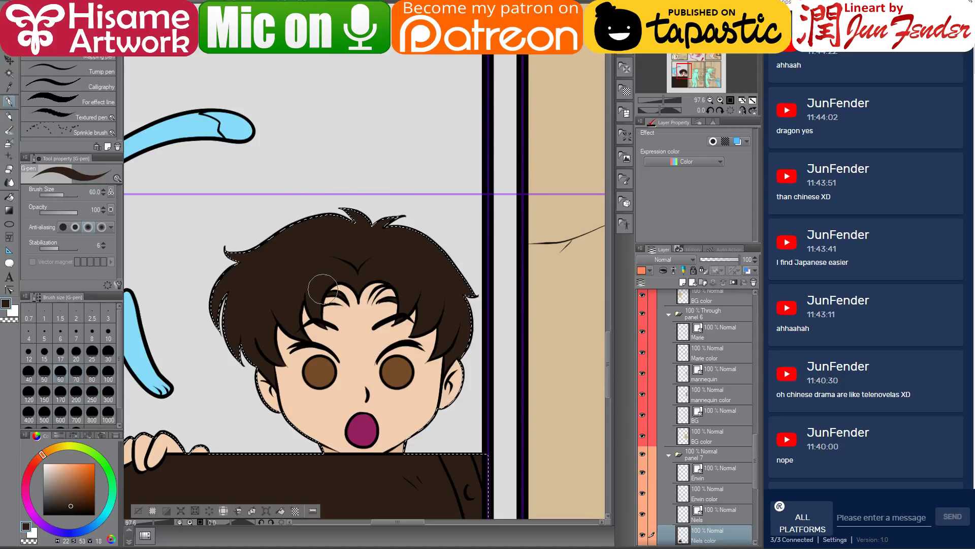
mouse_move(321, 288)
mouse_down()
mouse_move(413, 284)
mouse_move(324, 291)
mouse_up()
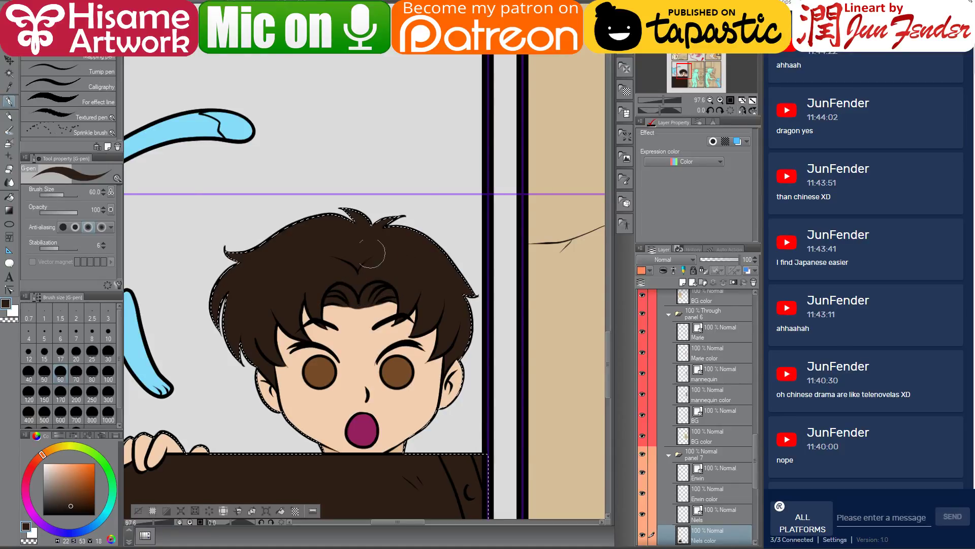
scroll(370, 252, down, 5)
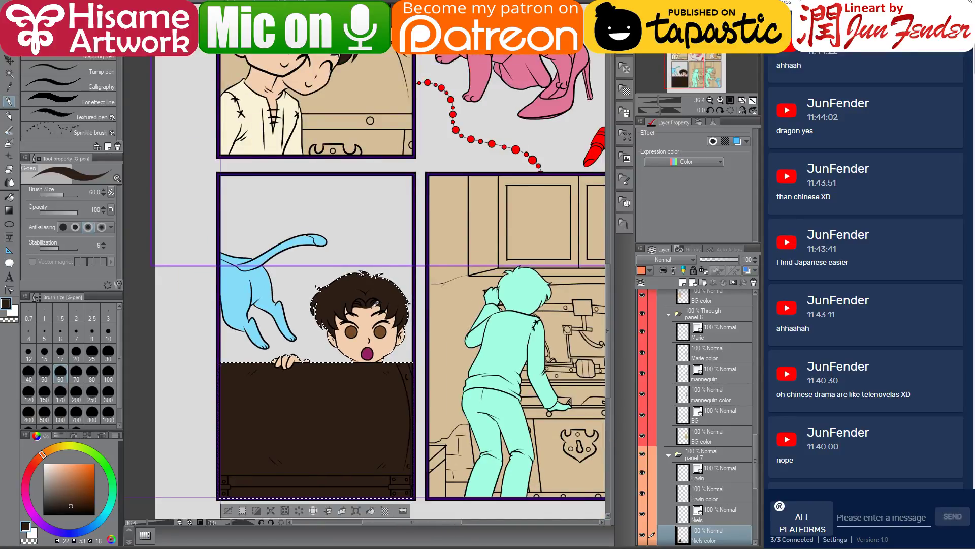
scroll(381, 284, down, 2)
scroll(381, 284, up, 1)
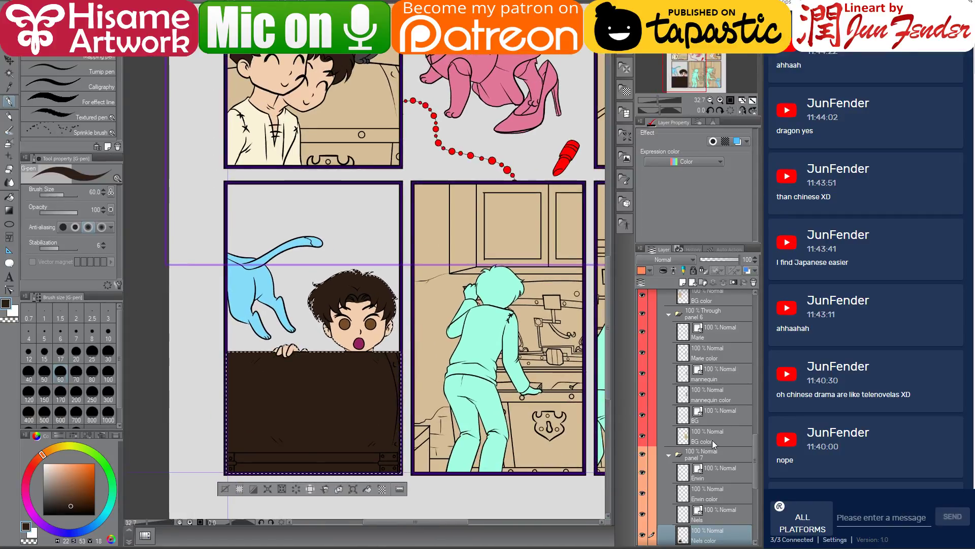
scroll(712, 440, down, 2)
scroll(711, 440, down, 2)
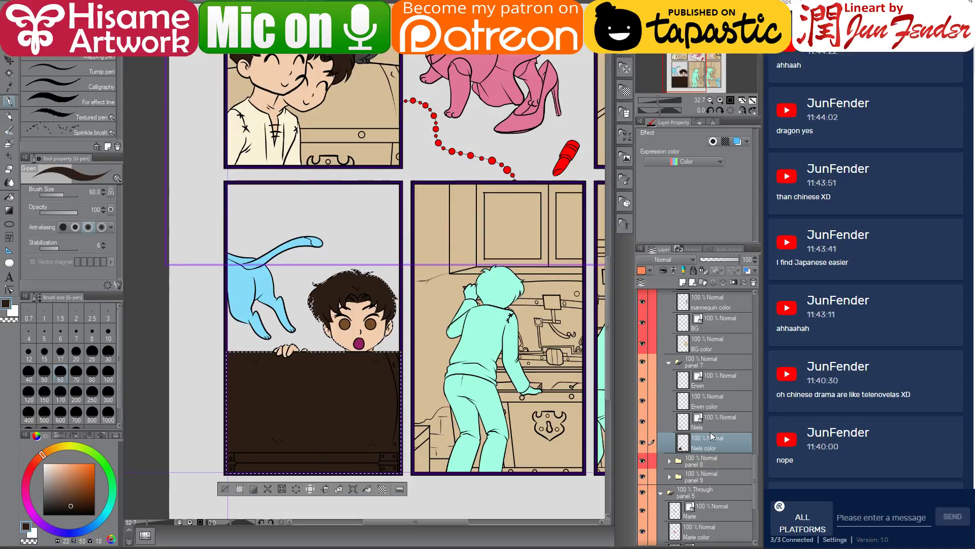
Repaint the cat's whole flat area on panel 7's Erwin color layer dark grey, sampled from the cat above, with a size 600 G-pen.
key(ctrl+d)
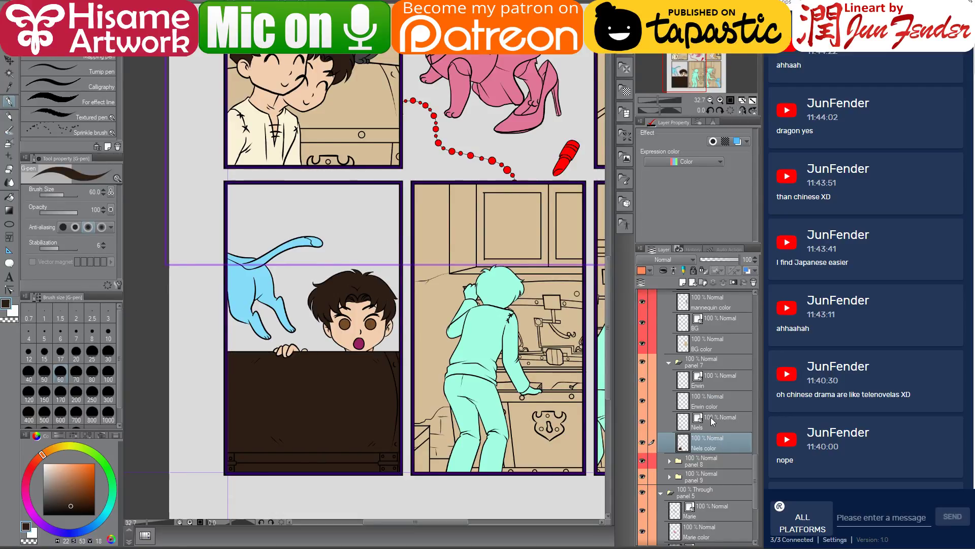
click(711, 400)
ctrl+click(683, 402)
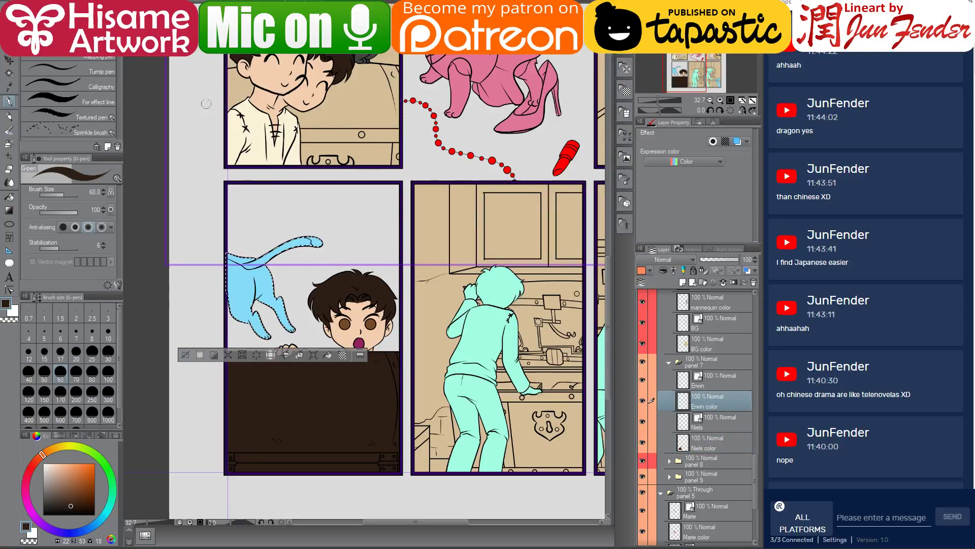
drag(206, 103, 221, 228)
alt+click(383, 166)
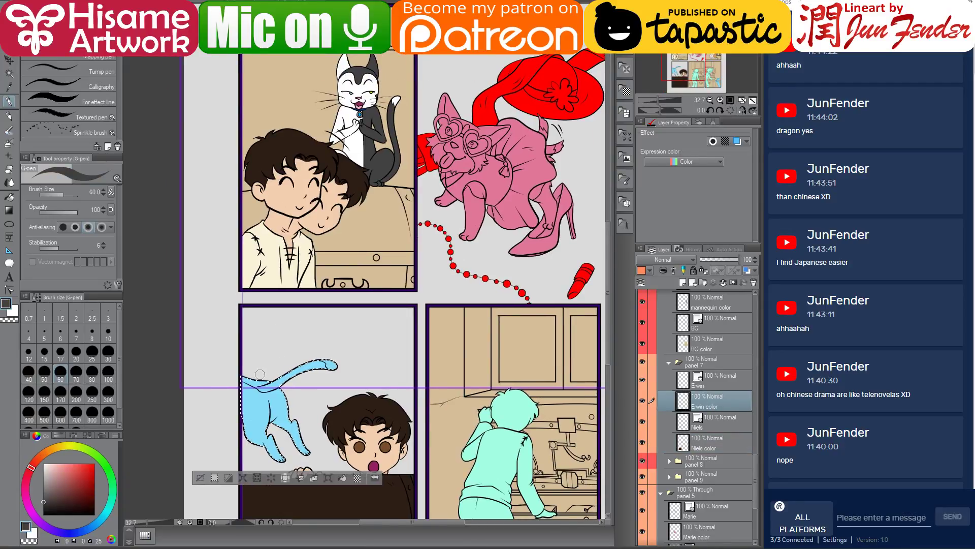
key(bracketright)
key(bracketright)
key(bracketright)
key(bracketright)
key(bracketright)
key(bracketright)
key(bracketright)
key(bracketright)
key(bracketright)
key(bracketright)
key(bracketright)
key(bracketright)
mouse_move(252, 406)
mouse_down()
mouse_move(243, 387)
mouse_move(261, 416)
mouse_up()
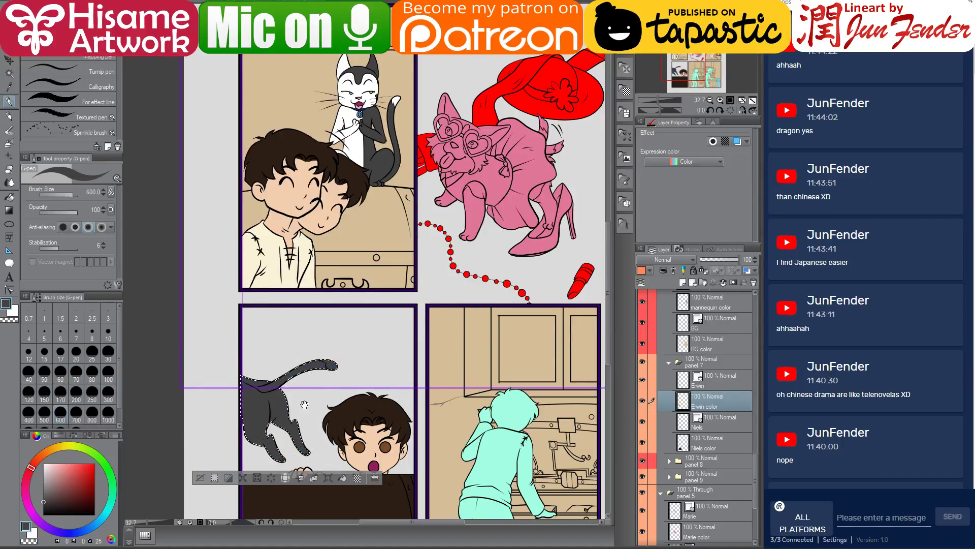
Fill the tip of the cat's tail with white.
drag(319, 404, 344, 384)
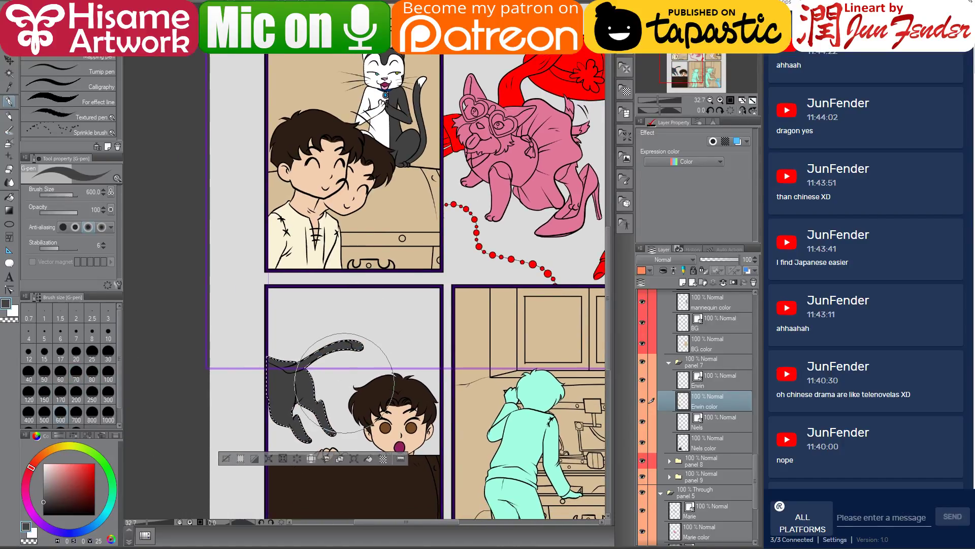
scroll(281, 397, up, 1)
scroll(283, 393, up, 2)
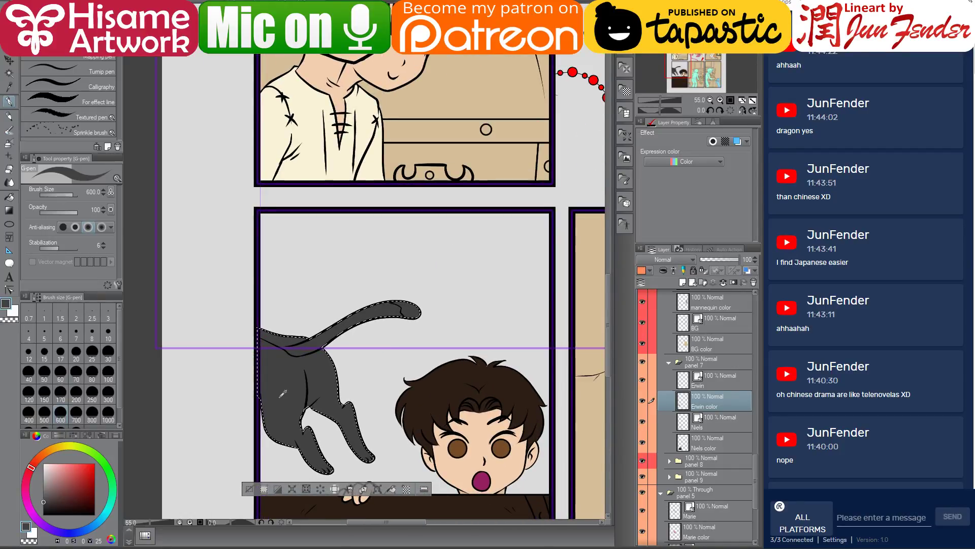
scroll(283, 394, down, 1)
key(x)
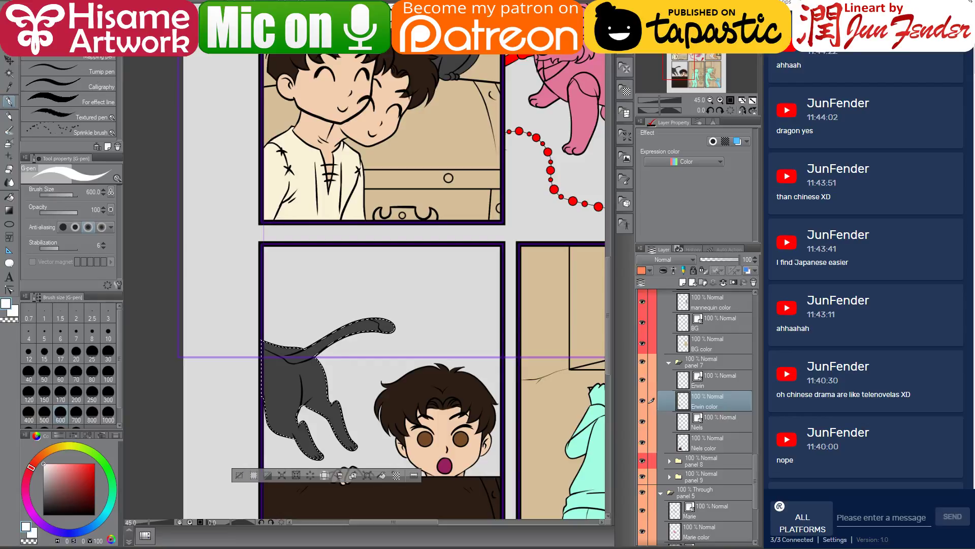
key(g)
click(398, 326)
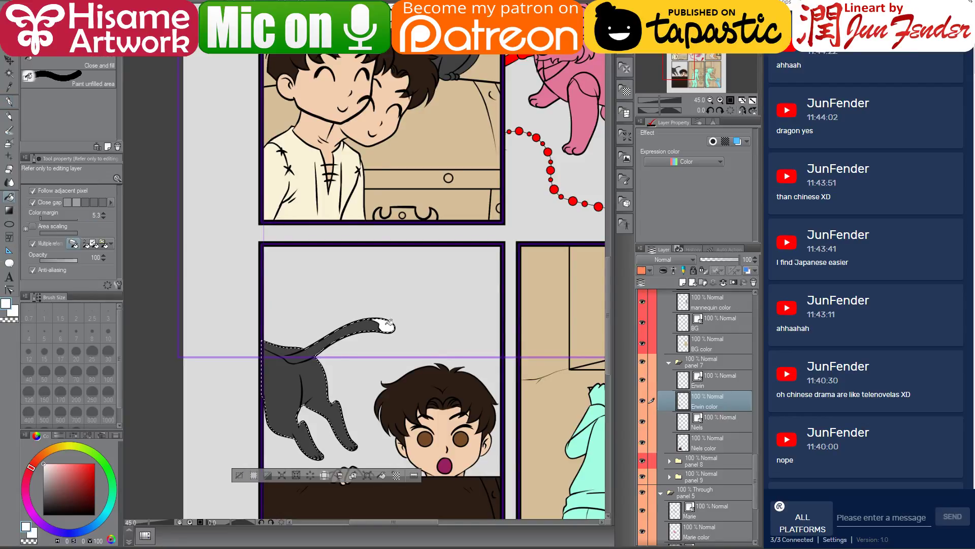
On panel 7's Erwin line layer, erase the line segment crossing the cat's tail base and extend the back line to join the tail's upper line.
scroll(333, 414, up, 1)
scroll(284, 368, up, 4)
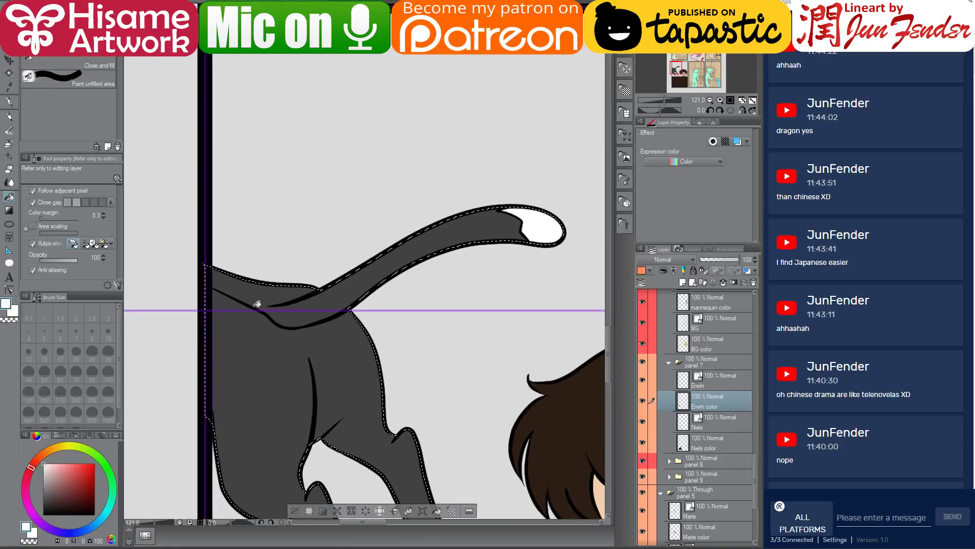
key(y)
click(268, 322)
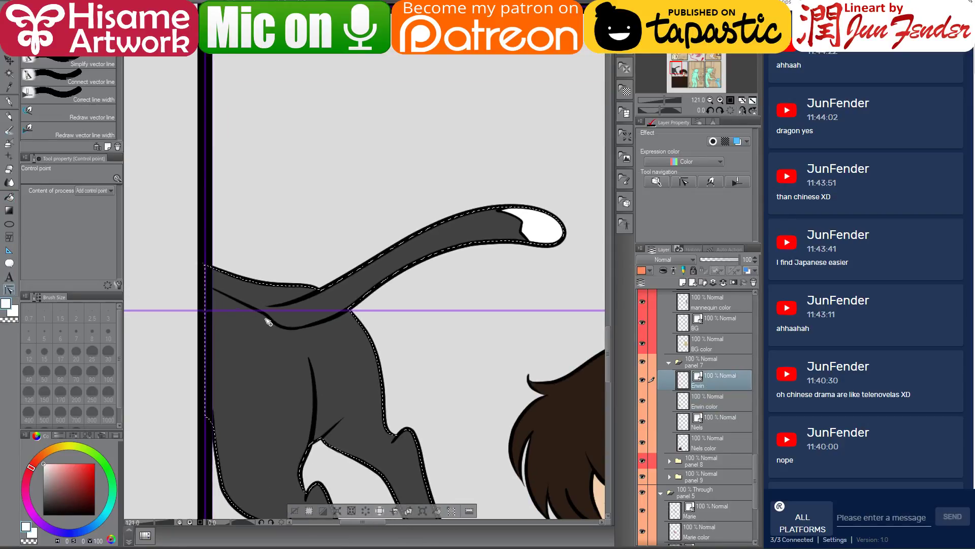
drag(272, 322, 272, 323)
click(9, 169)
click(288, 316)
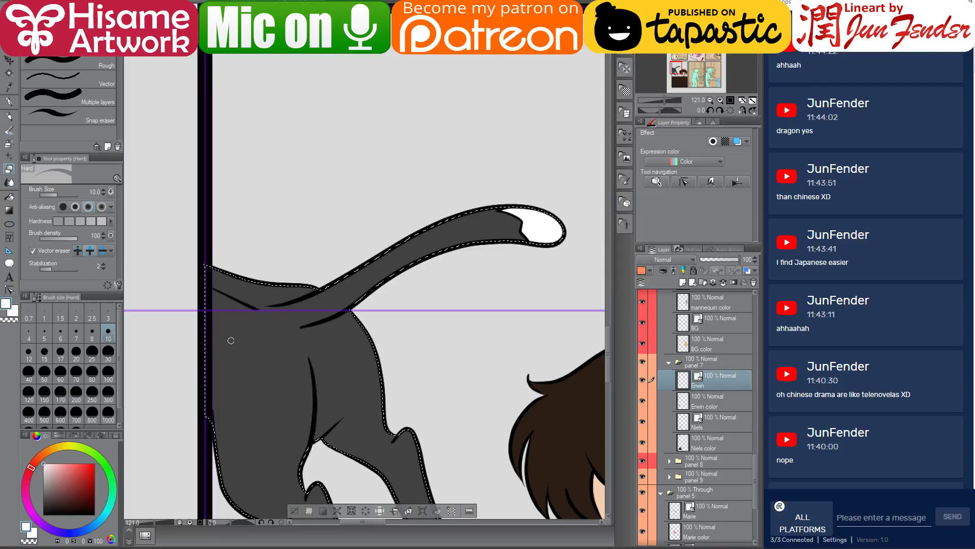
click(9, 289)
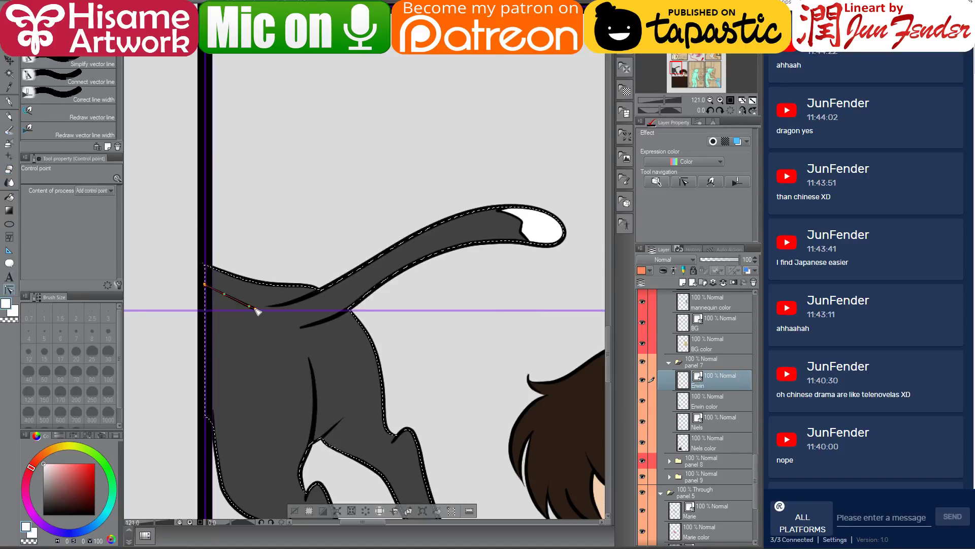
drag(257, 310, 278, 305)
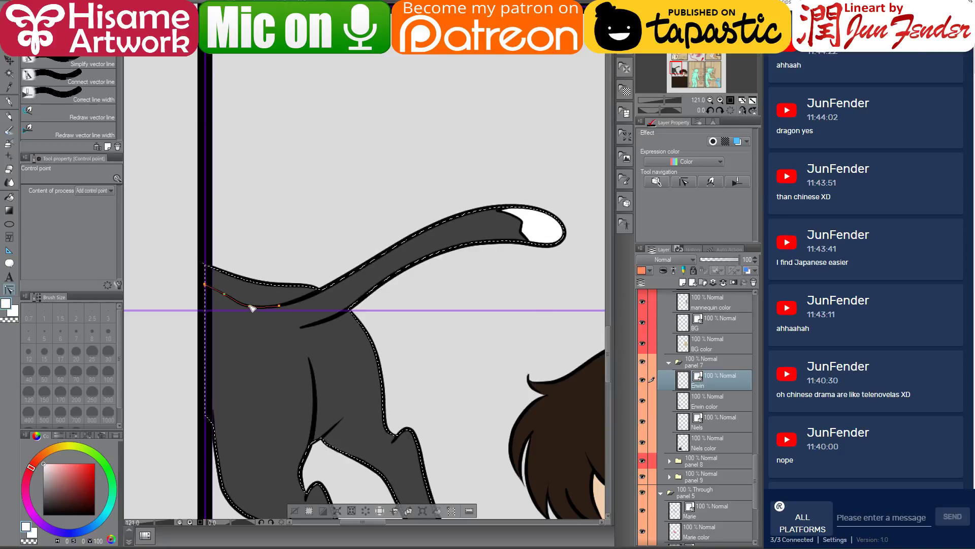
Extend the upper end of the cat's thigh line until it meets the line below the tail.
scroll(303, 375, up, 1)
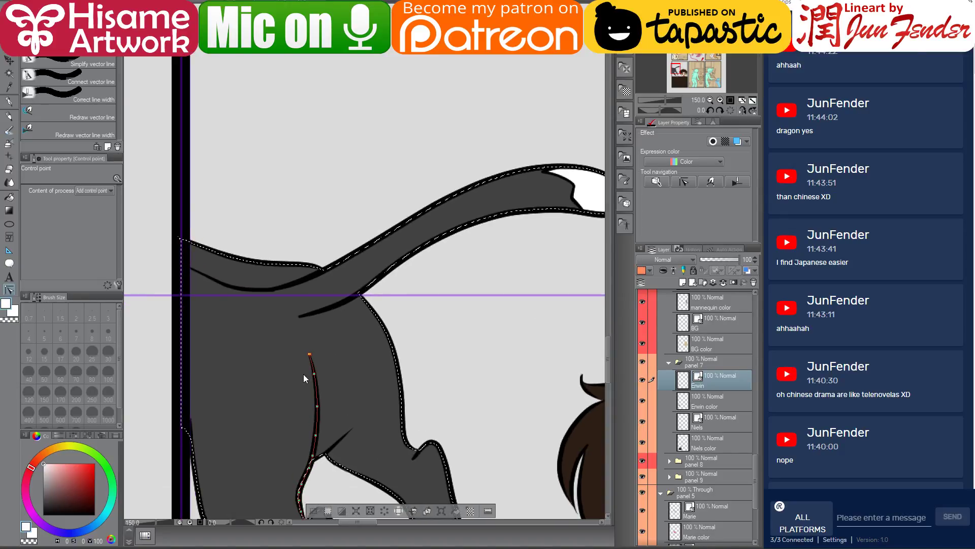
click(10, 101)
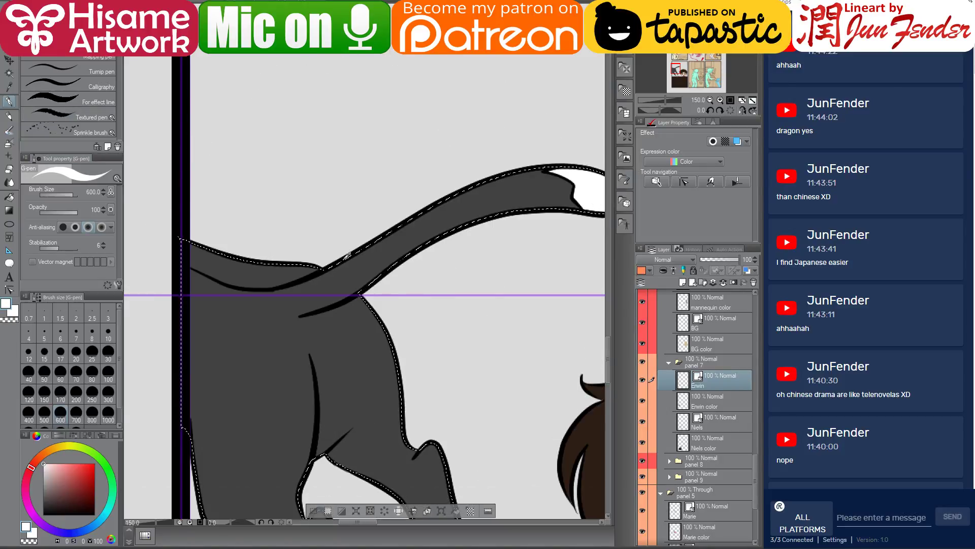
key(x)
mouse_move(310, 249)
mouse_down()
mouse_move(274, 249)
mouse_move(297, 250)
mouse_move(288, 251)
mouse_up()
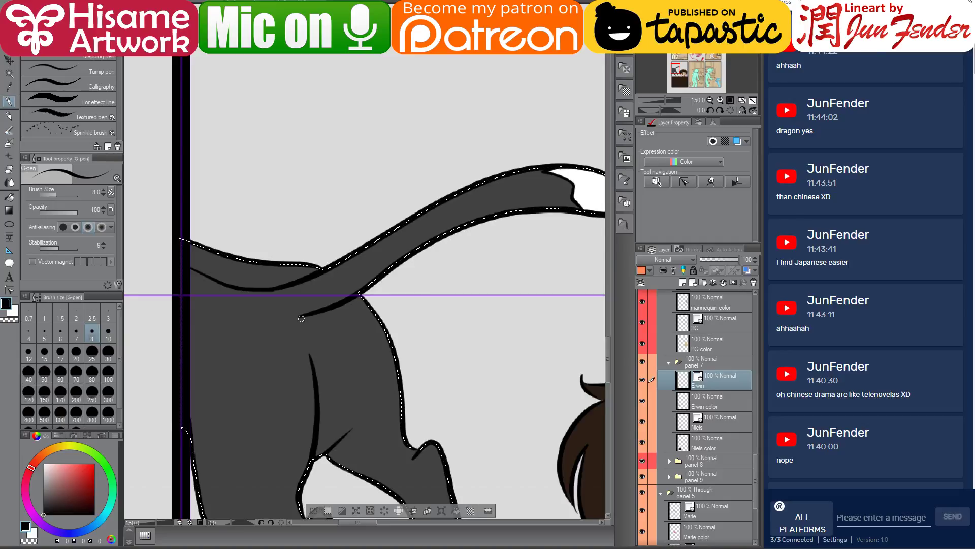
scroll(277, 367, up, 1)
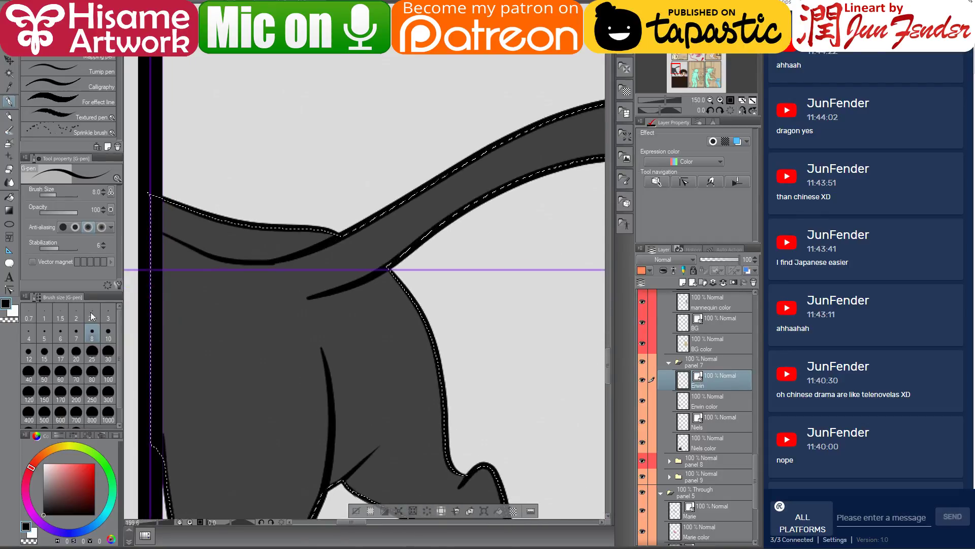
click(8, 290)
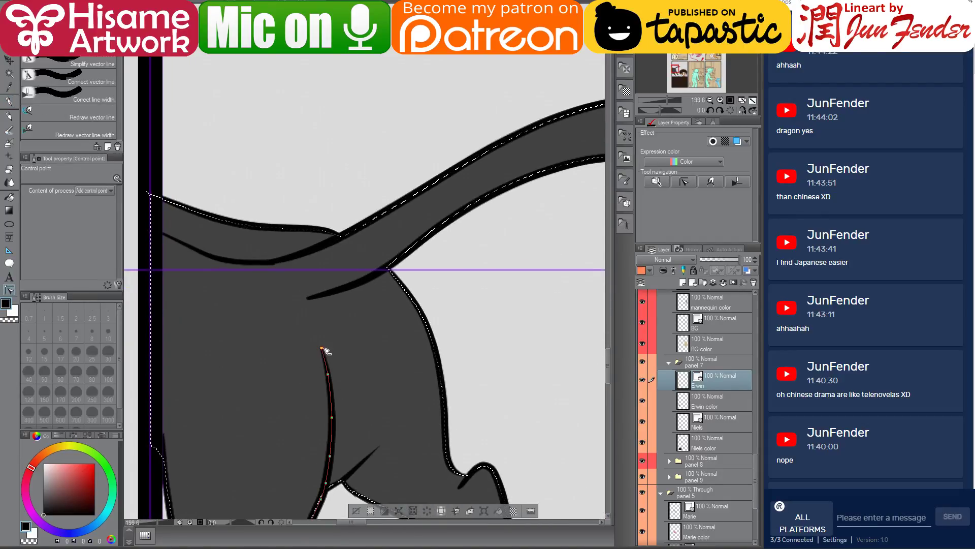
mouse_move(323, 349)
mouse_down()
mouse_move(320, 303)
mouse_move(309, 300)
mouse_up()
Fill the cat's far hind leg and the strip along its back with white on the Erwin color layer, and clear the selection.
scroll(483, 287, down, 1)
scroll(483, 291, down, 4)
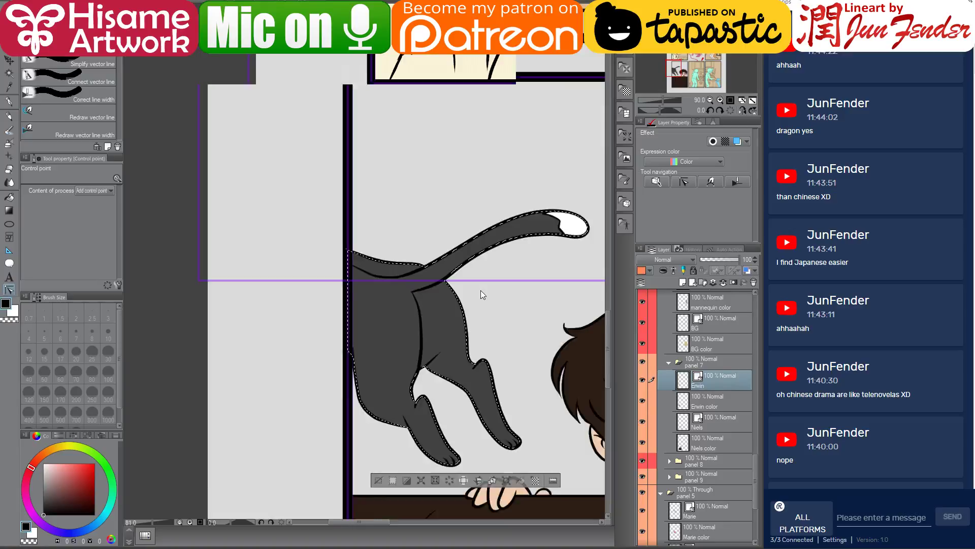
click(9, 196)
key(x)
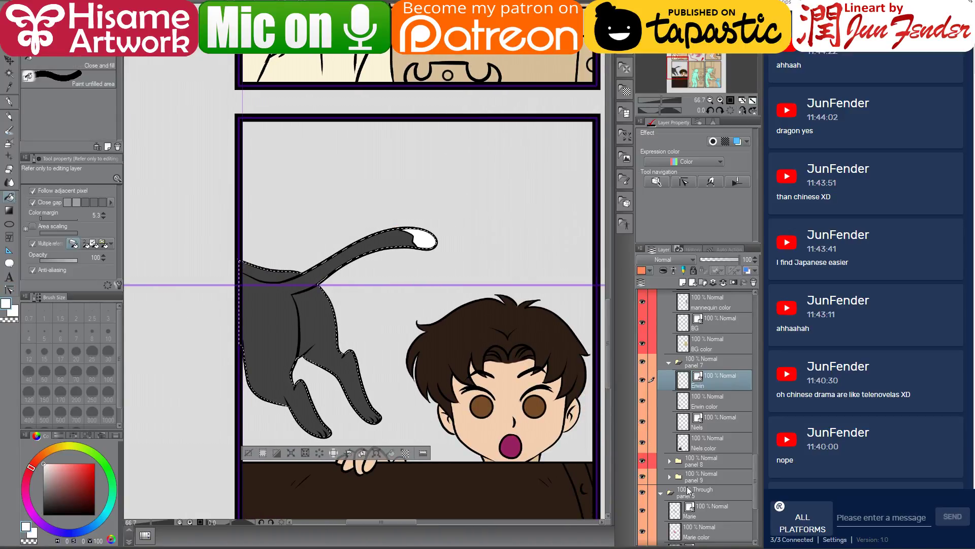
click(708, 399)
click(321, 315)
click(261, 268)
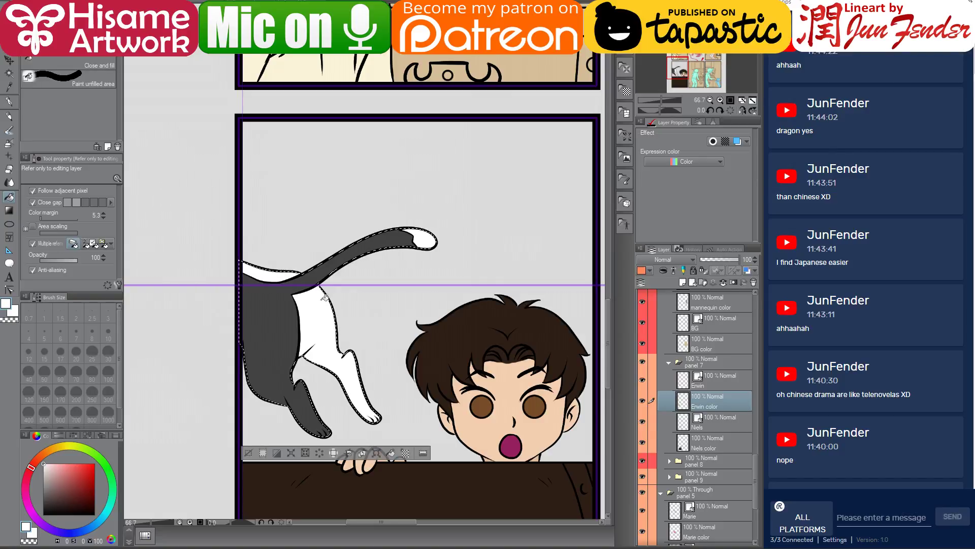
scroll(325, 290, down, 2)
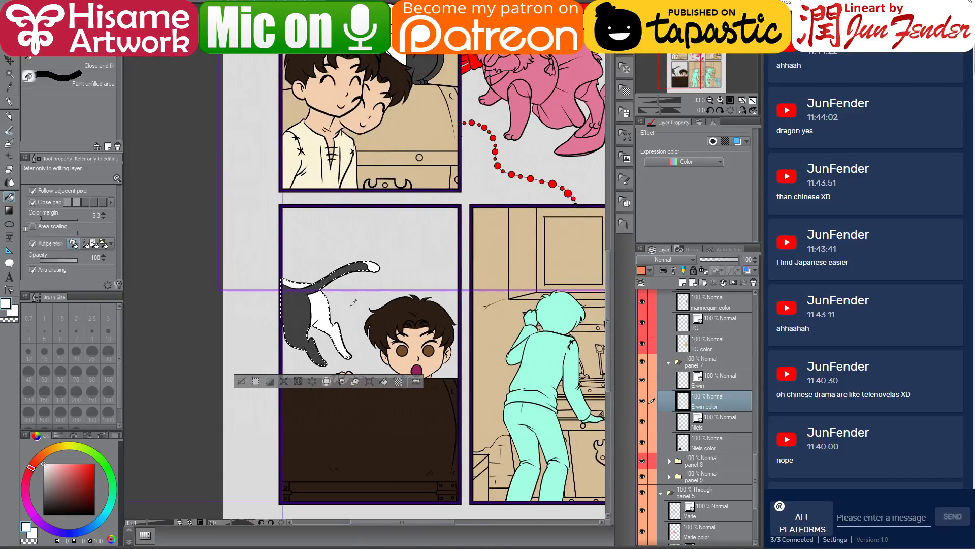
scroll(327, 288, down, 2)
drag(486, 320, 387, 307)
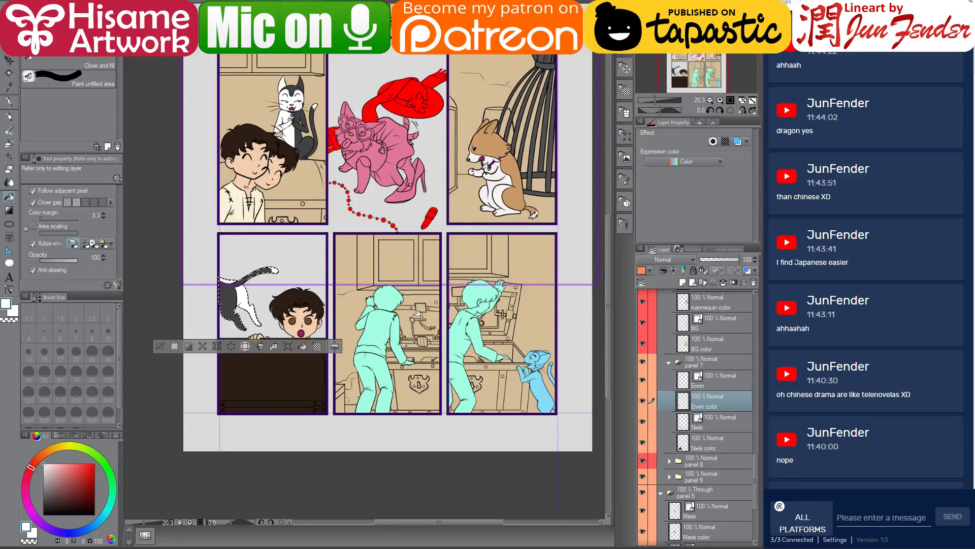
key(ctrl+d)
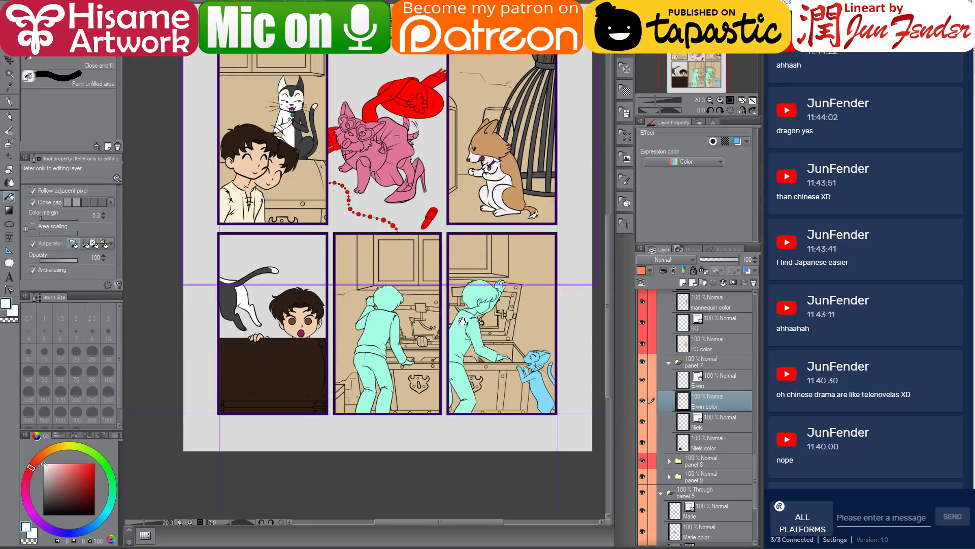
Repaint the boy's whole flat area on panel 8's Niels color layer dark brown, sampled from the hair above, with a size 1200 G-pen.
drag(462, 321, 442, 364)
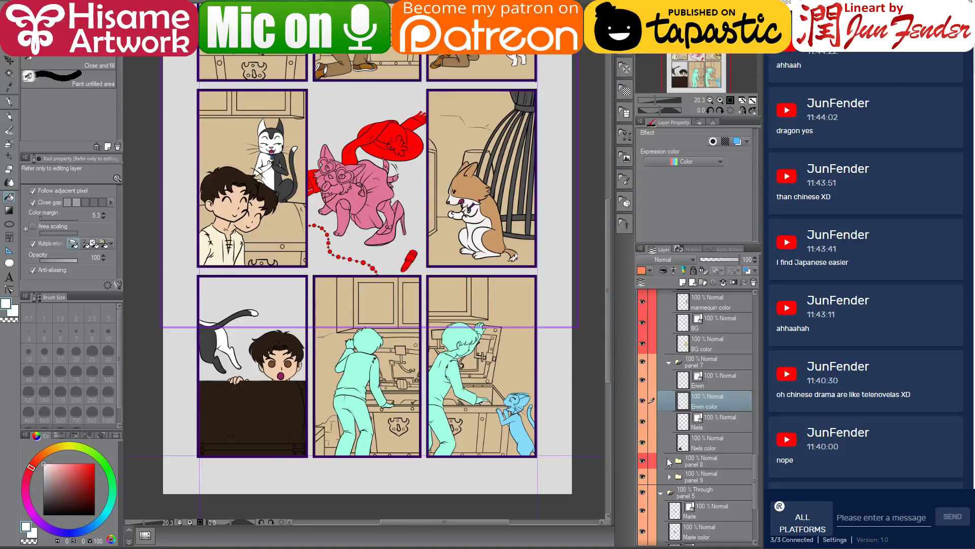
click(669, 460)
scroll(708, 478, down, 3)
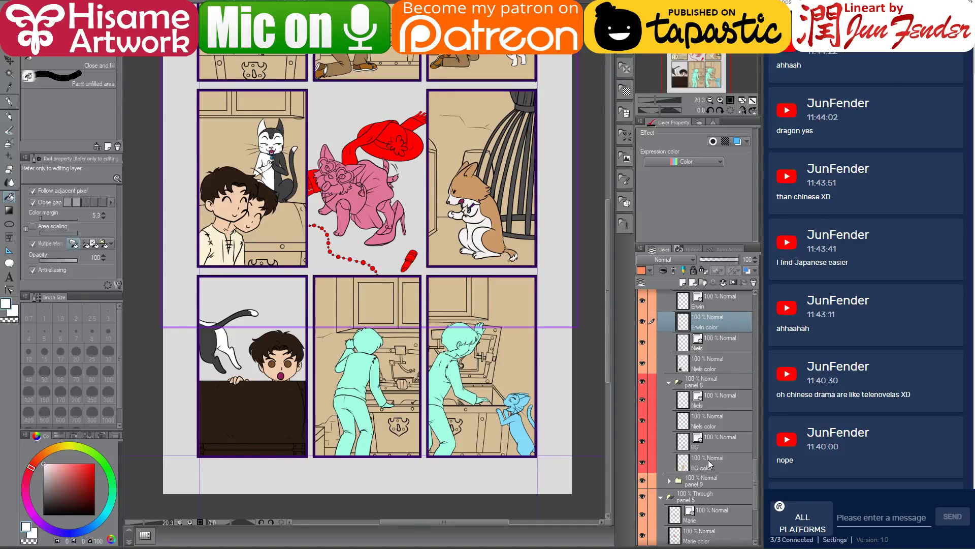
click(699, 419)
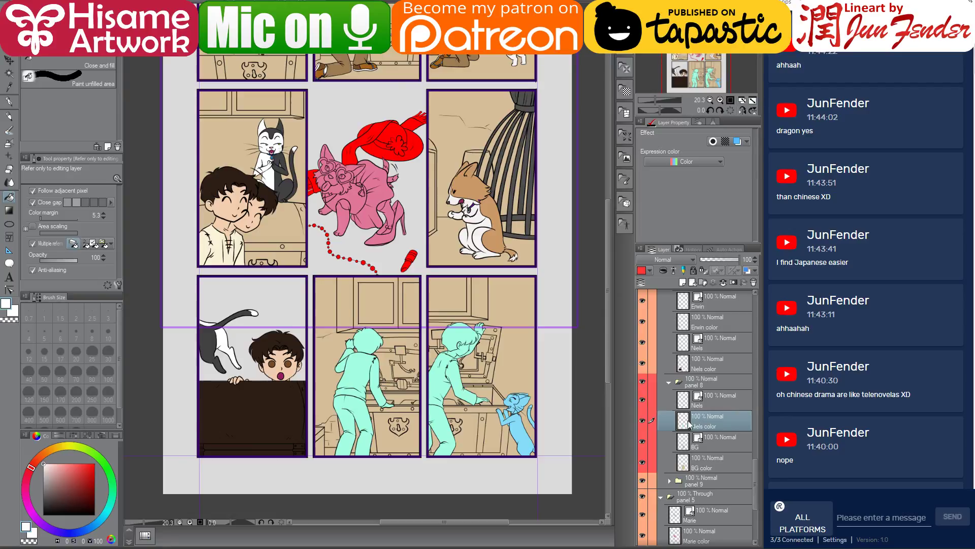
ctrl+click(682, 420)
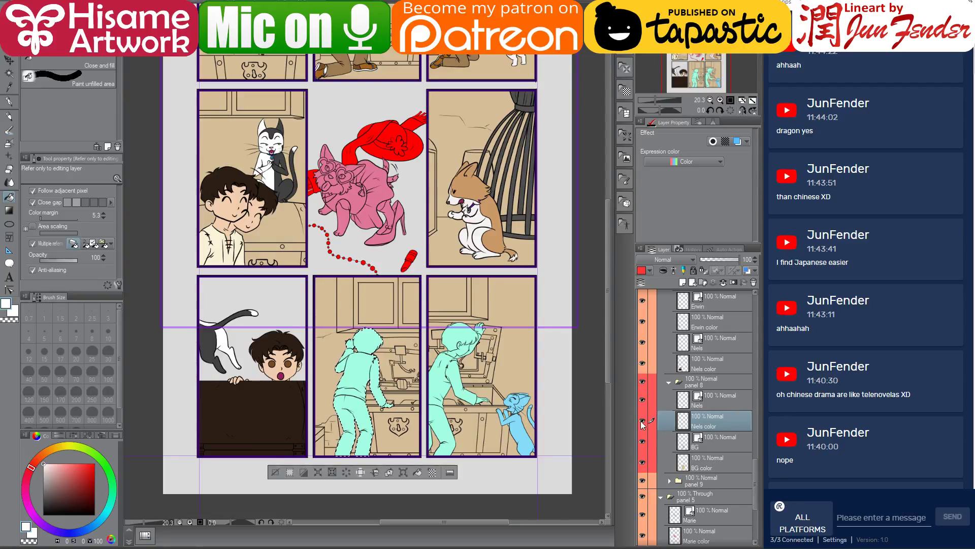
click(8, 103)
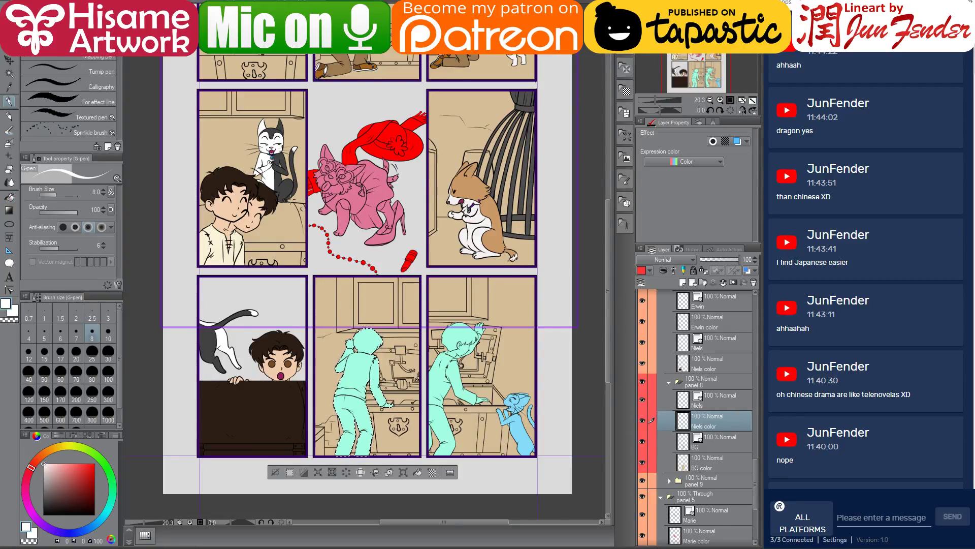
alt+click(239, 169)
scroll(359, 365, up, 1)
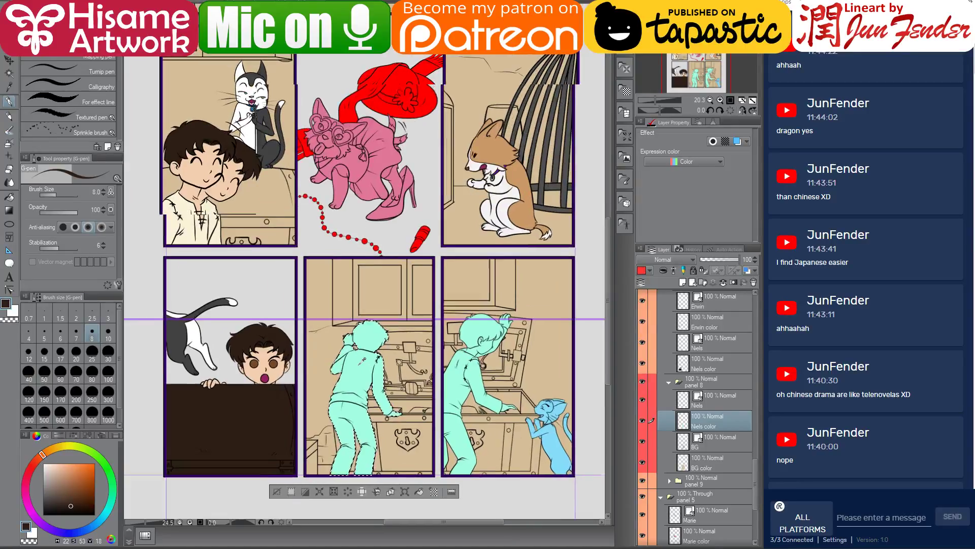
key(bracketright)
key(bracketright)
key(bracketright)
key(bracketright)
key(bracketright)
key(bracketright)
key(bracketright)
key(bracketright)
key(bracketright)
key(bracketright)
key(bracketright)
key(bracketright)
key(bracketright)
key(bracketright)
key(bracketright)
key(bracketright)
key(bracketright)
key(bracketright)
key(bracketright)
key(bracketright)
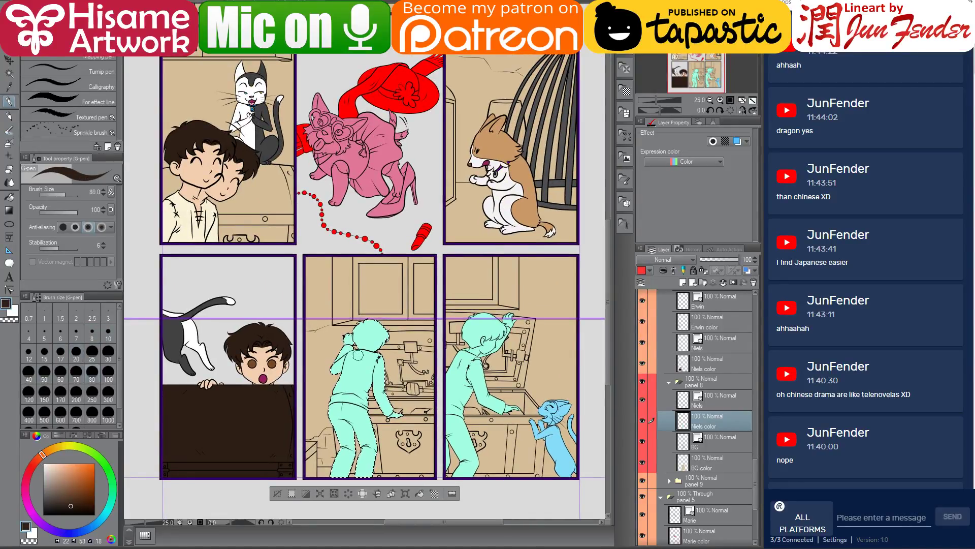
drag(371, 345, 368, 432)
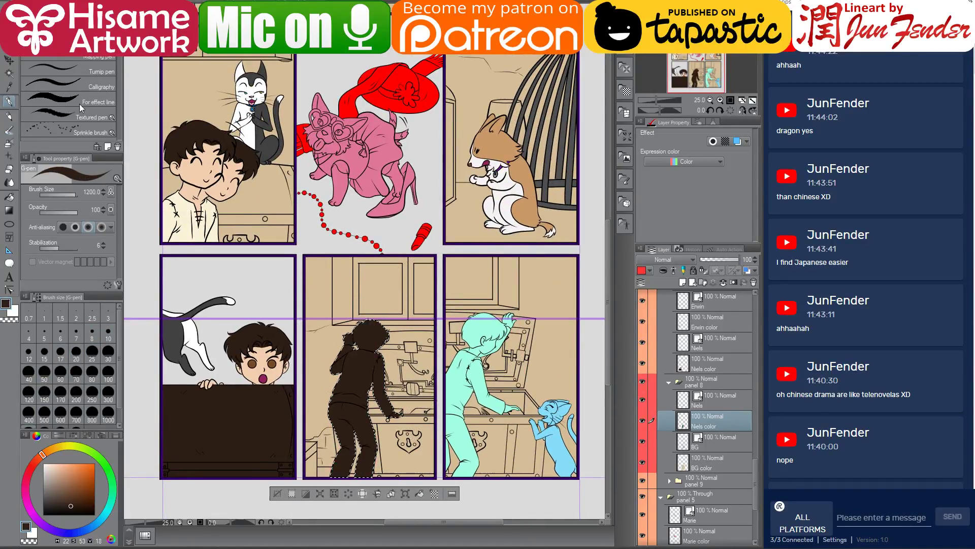
Fill the body and sleeves of the panel 8 boy's shirt with the cream colour sampled from the shirt in the panel above.
alt+click(186, 208)
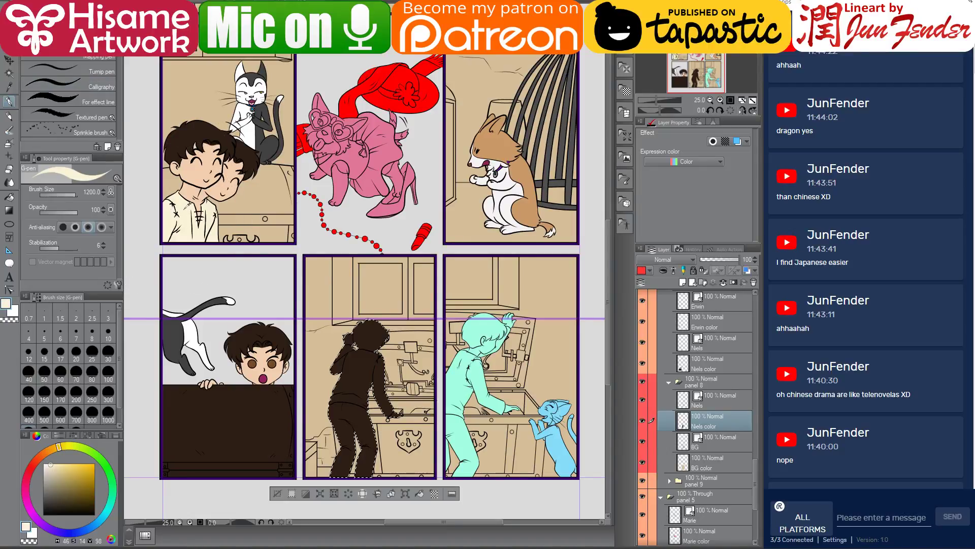
click(10, 198)
scroll(361, 387, up, 3)
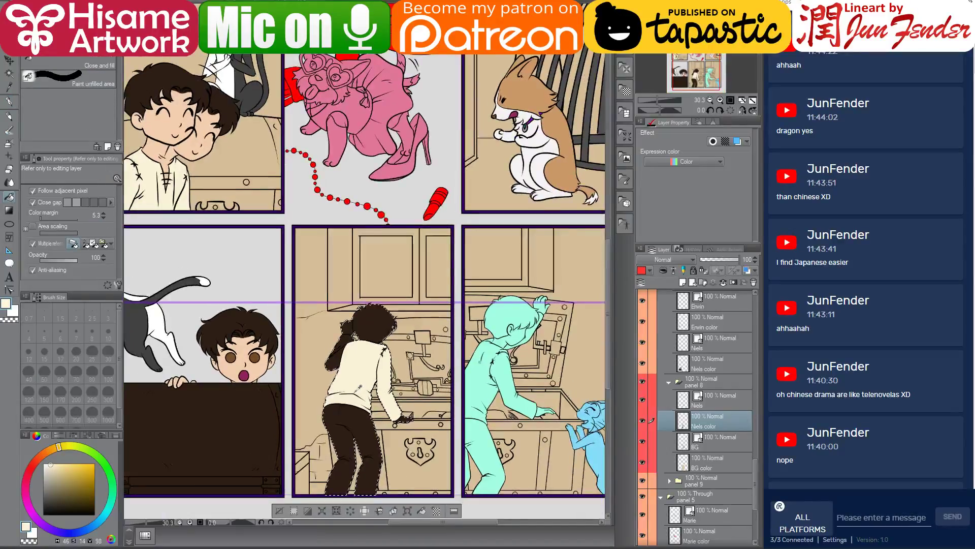
click(325, 348)
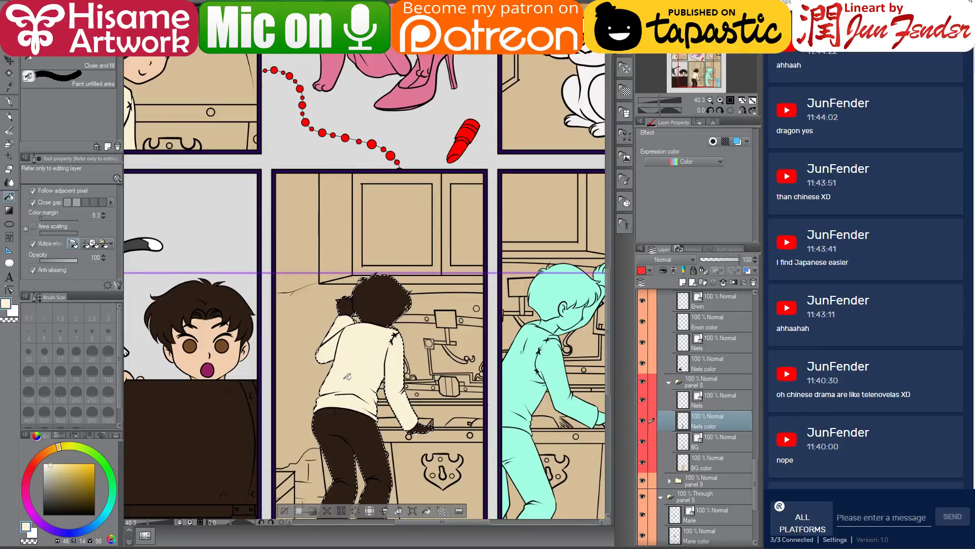
Fill the panel 8 boy's hands with skin colour and his trousers with brown sampled from the panels above, and clear the selection.
scroll(347, 375, down, 2)
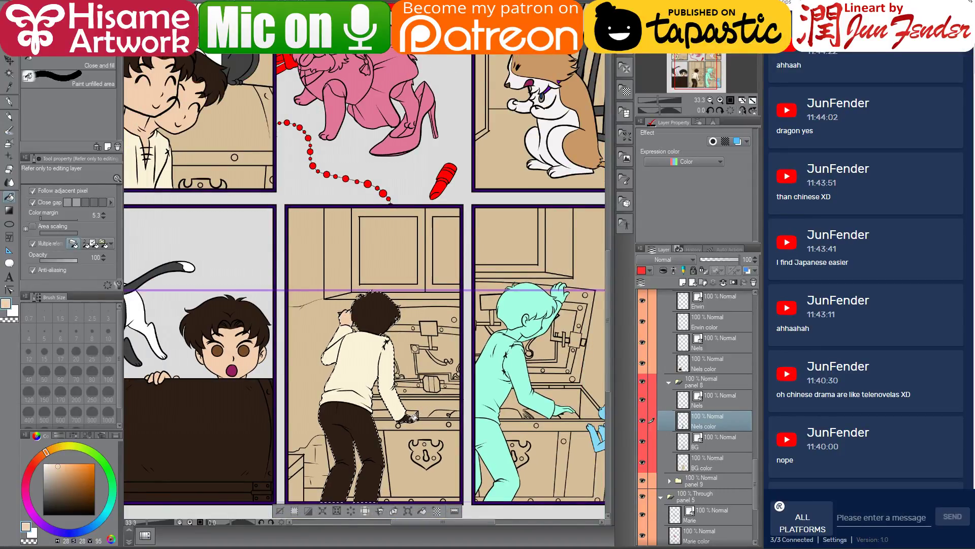
scroll(452, 426, down, 2)
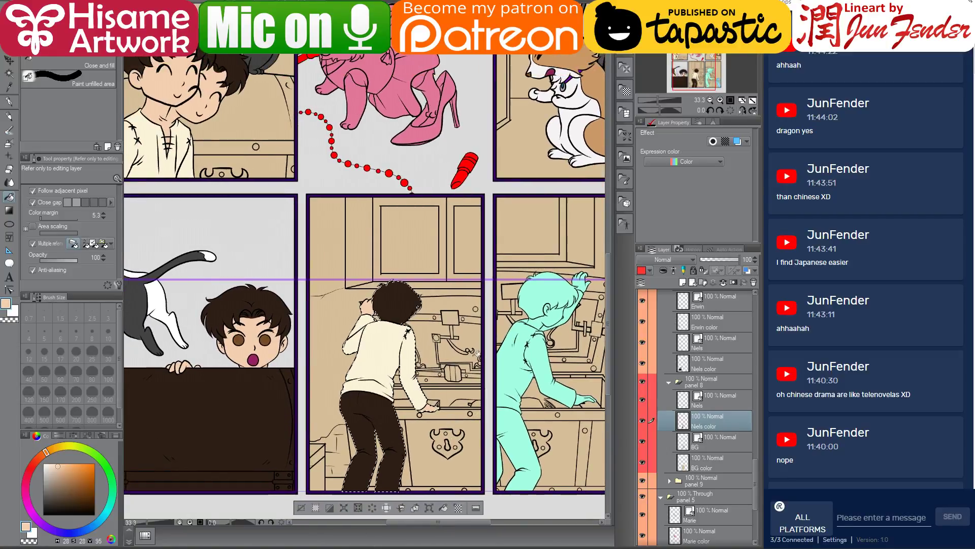
scroll(386, 252, down, 3)
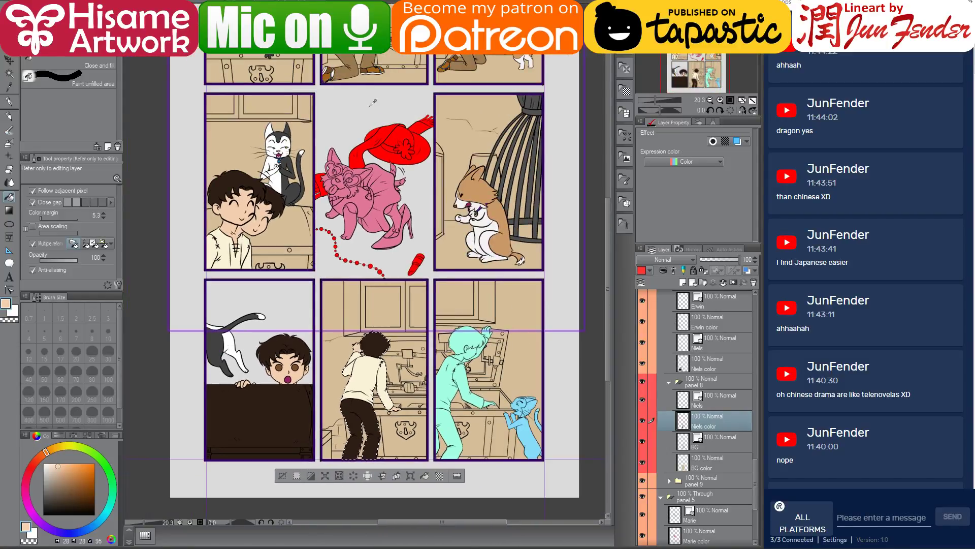
alt+click(364, 419)
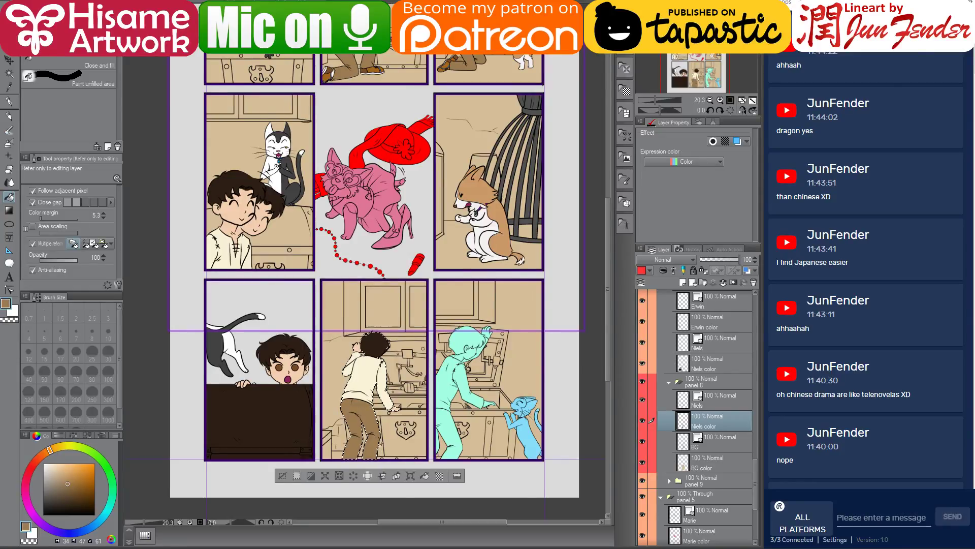
scroll(382, 450, up, 2)
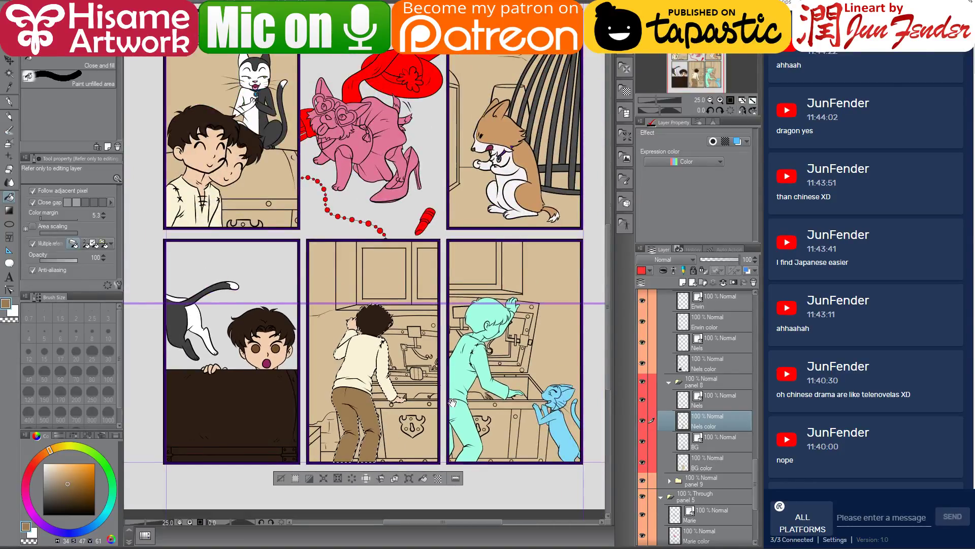
drag(452, 403, 425, 424)
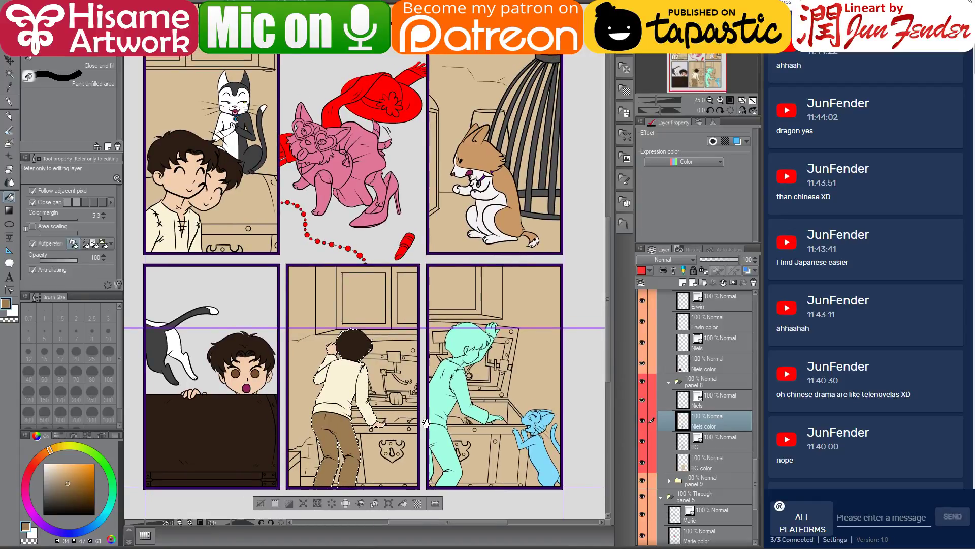
drag(478, 174, 455, 169)
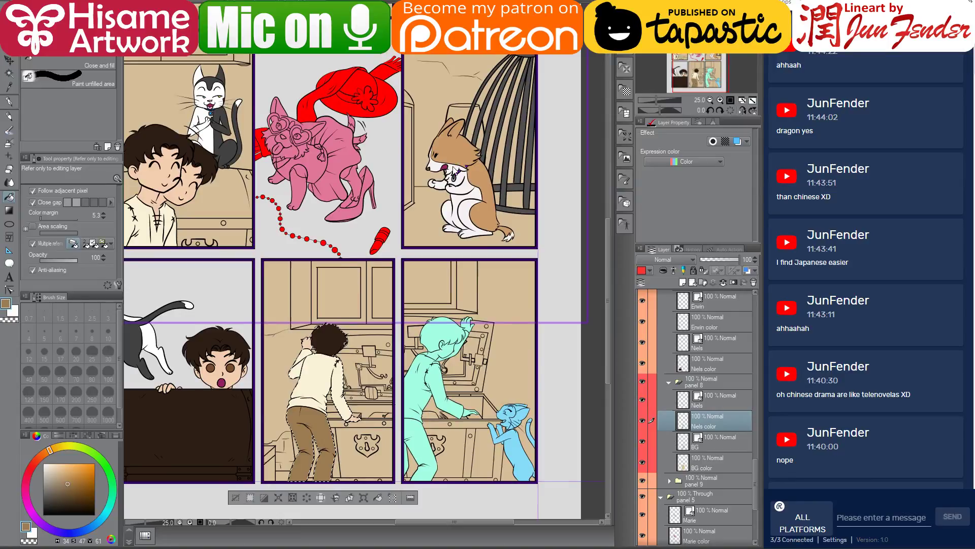
key(ctrl+d)
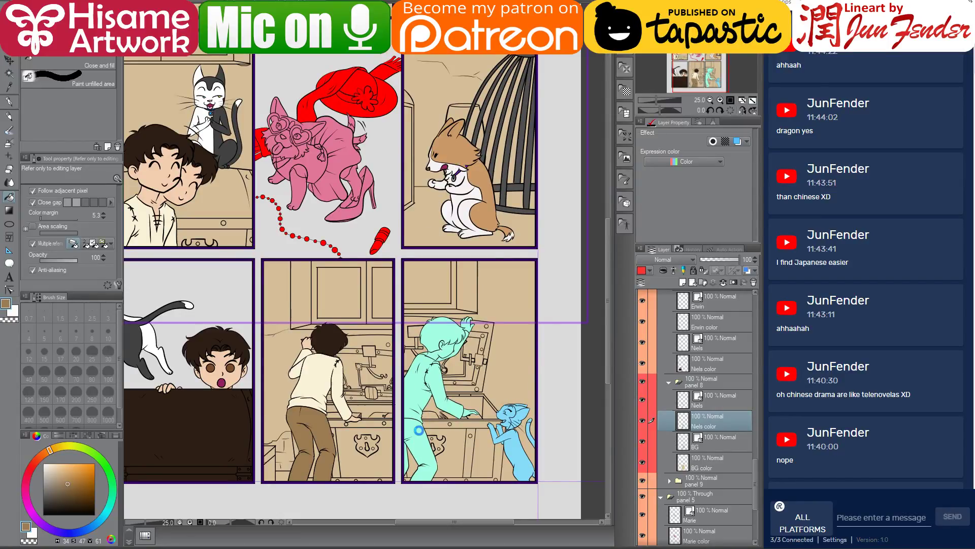
Expand the panel 9 layer folder and load the painted area of its Niels color layer as a selection.
scroll(420, 429, down, 3)
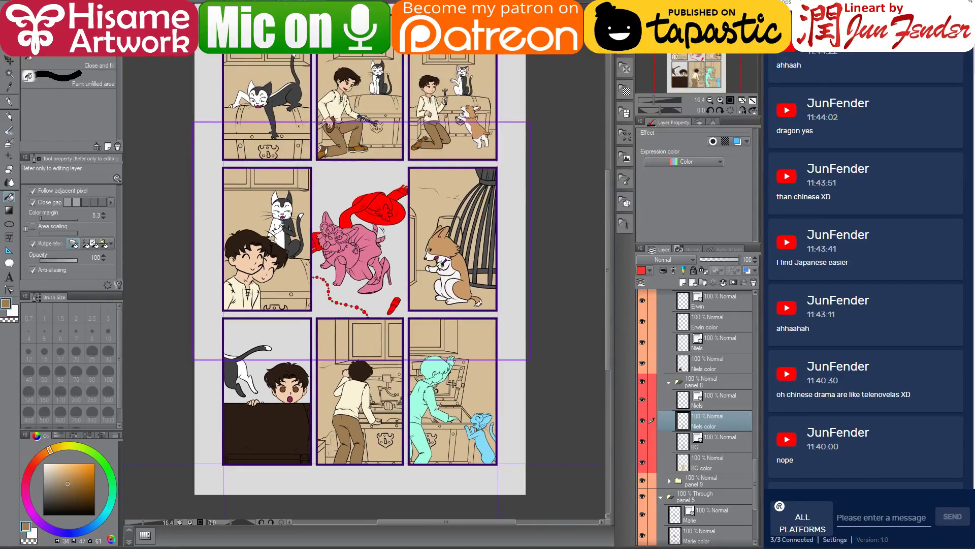
scroll(437, 408, up, 1)
scroll(711, 442, down, 2)
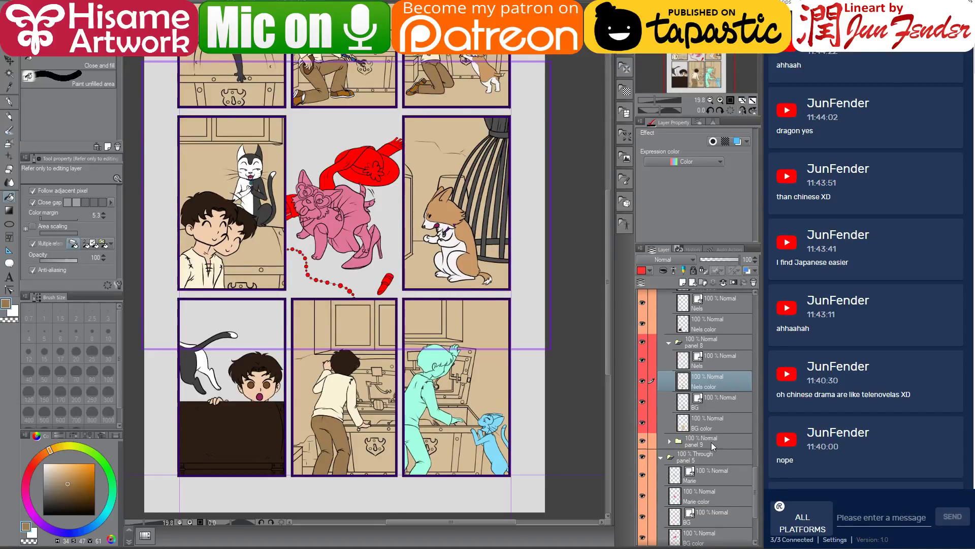
click(674, 442)
click(669, 441)
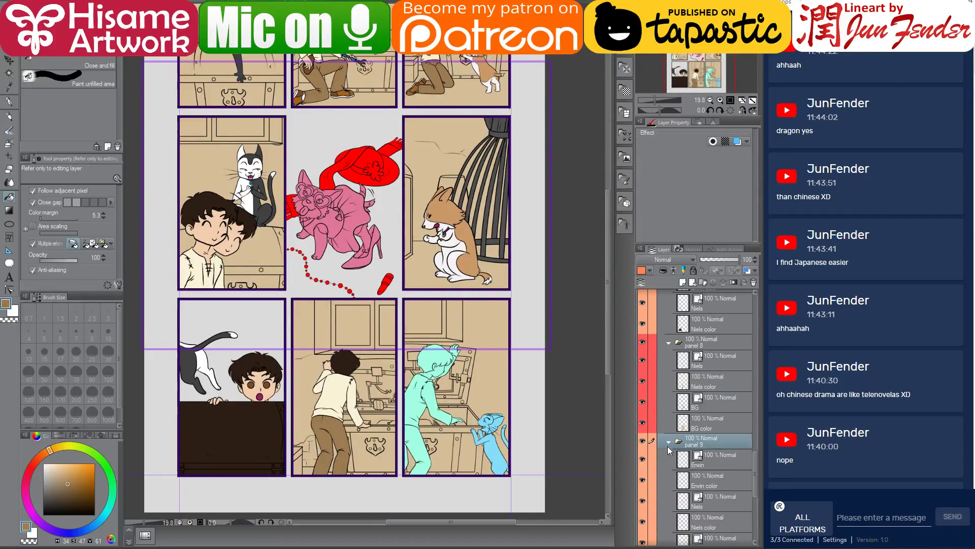
scroll(700, 467, down, 5)
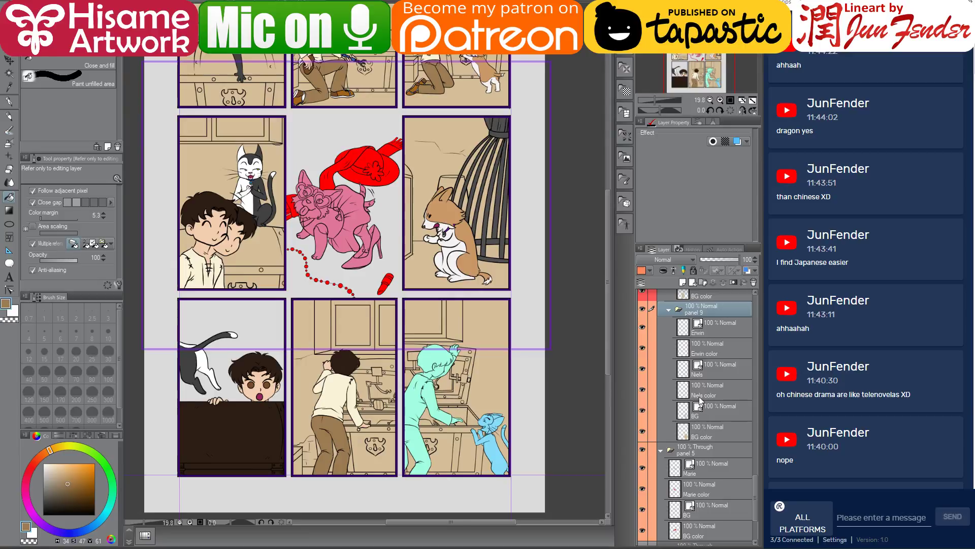
click(699, 391)
ctrl+click(684, 396)
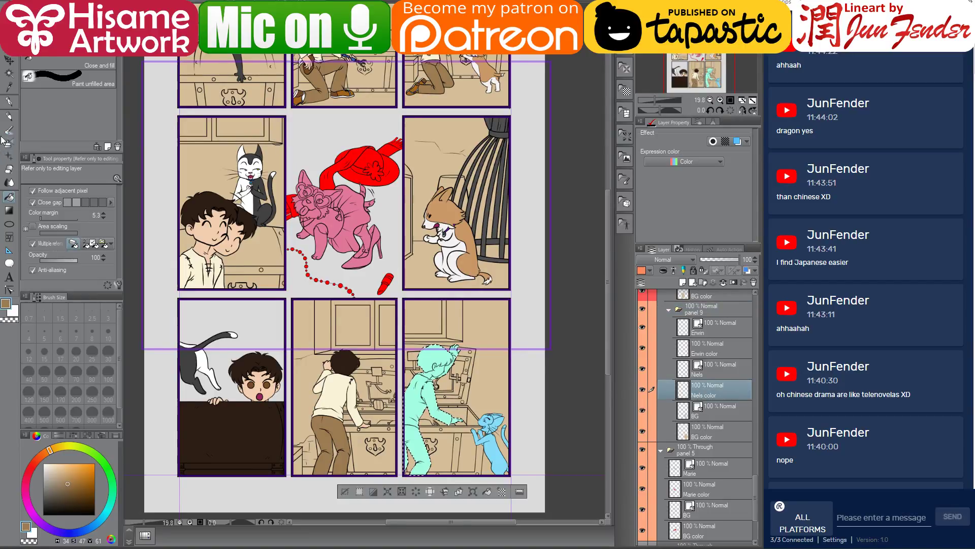
Repaint the panel 9 boy's whole flat area dark brown, sampled from the hair in the panels above, with the size 1200 G-pen.
click(10, 101)
alt+click(216, 220)
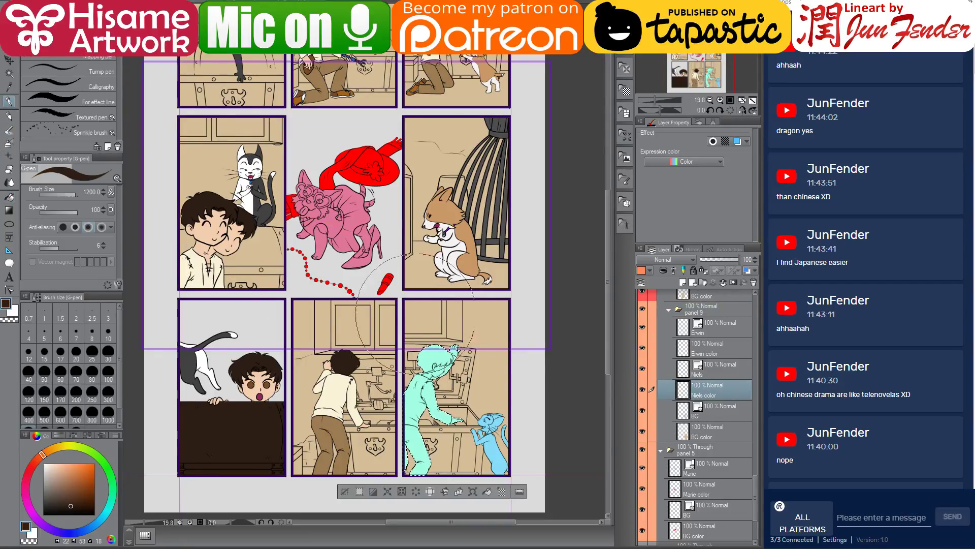
drag(462, 335, 410, 472)
Fill the body and near sleeve of the panel 9 boy's shirt with the cream sampled from the panel 8 shirt.
scroll(476, 384, up, 1)
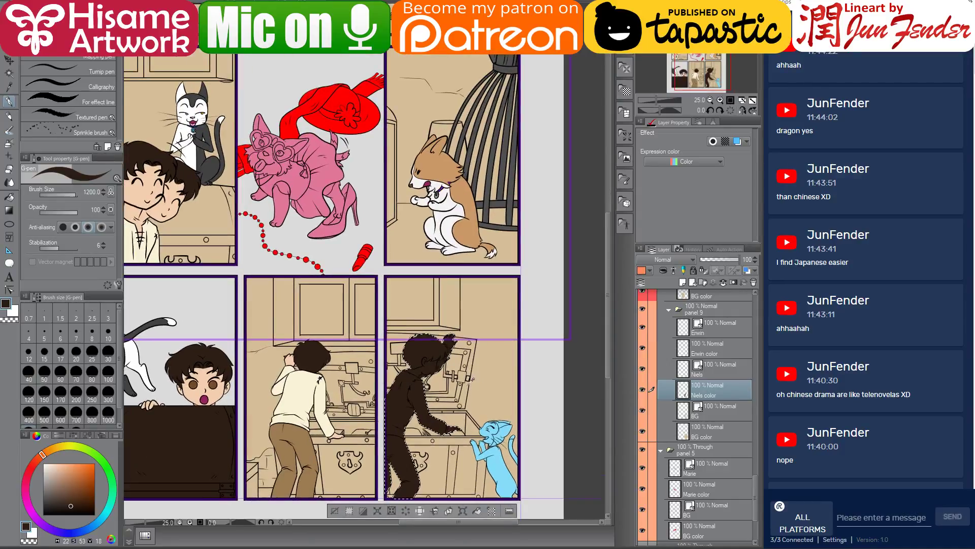
alt+click(302, 381)
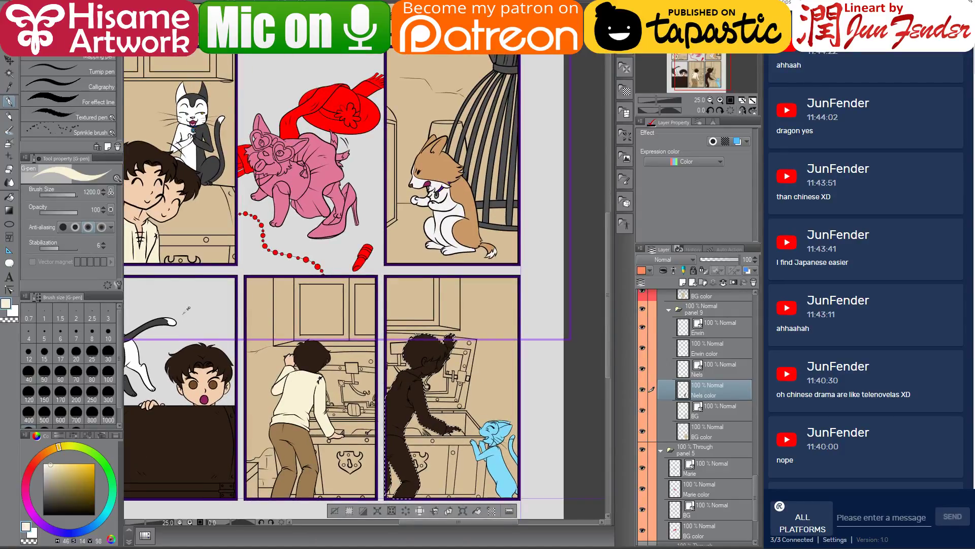
click(10, 197)
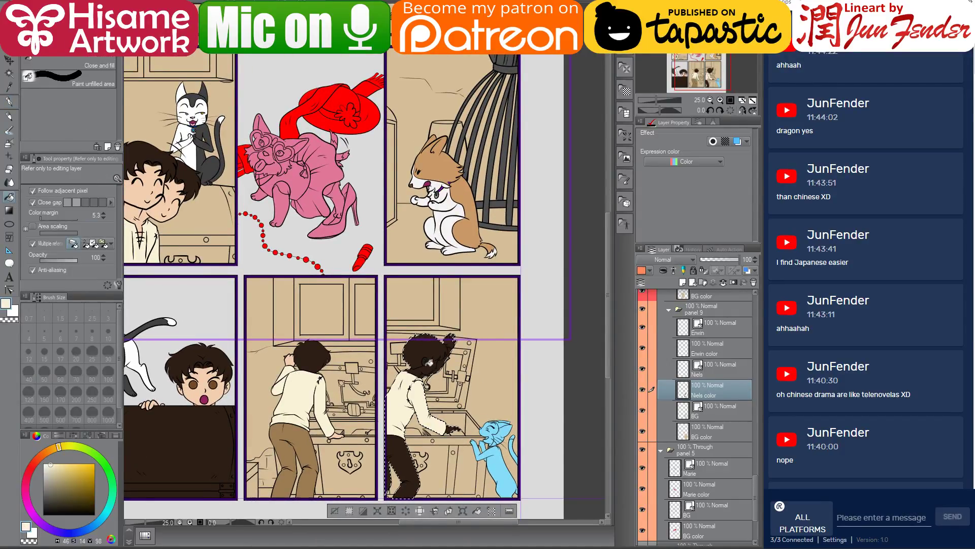
Fill the panel 9 boy's face, ear, neck and lower hand with the skin colour sampled from the panel 8 boy.
alt+click(295, 354)
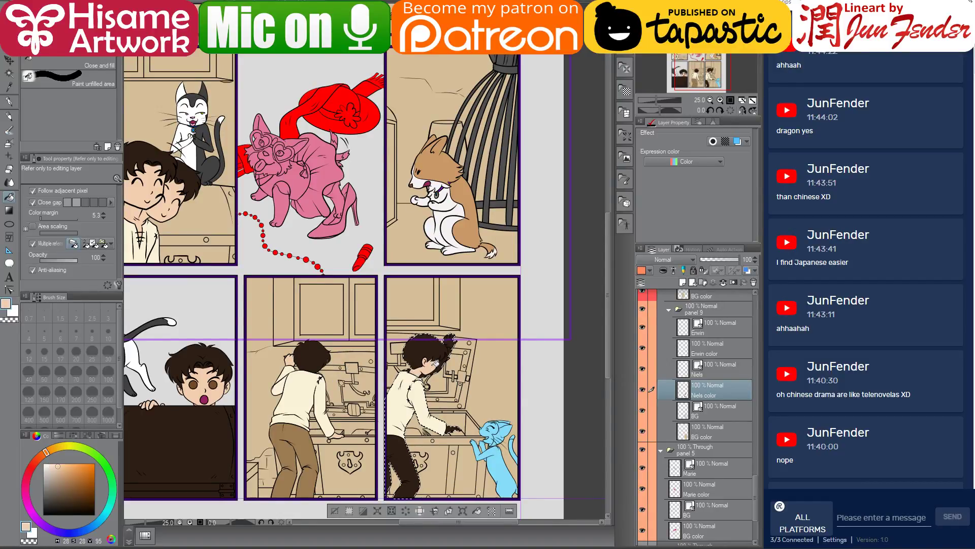
scroll(410, 443, down, 3)
scroll(411, 444, up, 2)
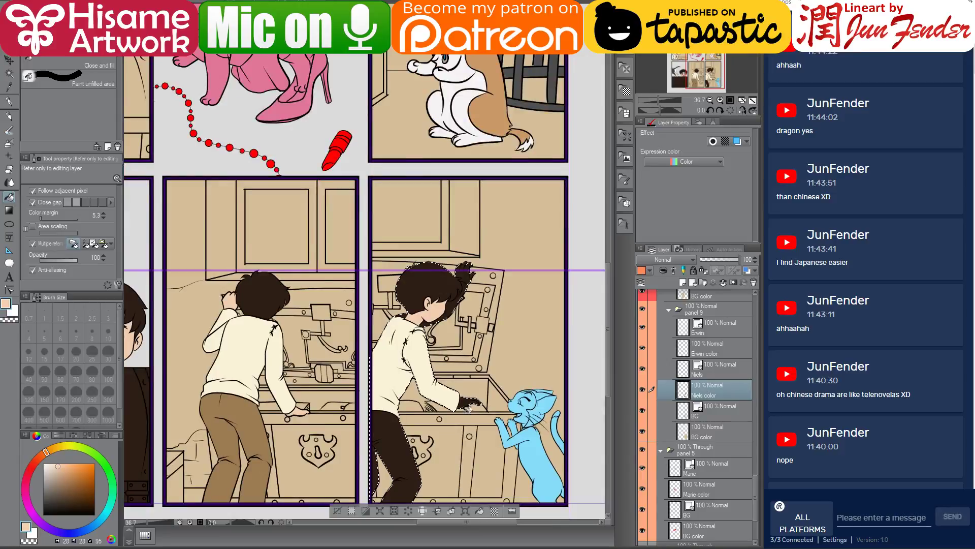
scroll(465, 403, up, 4)
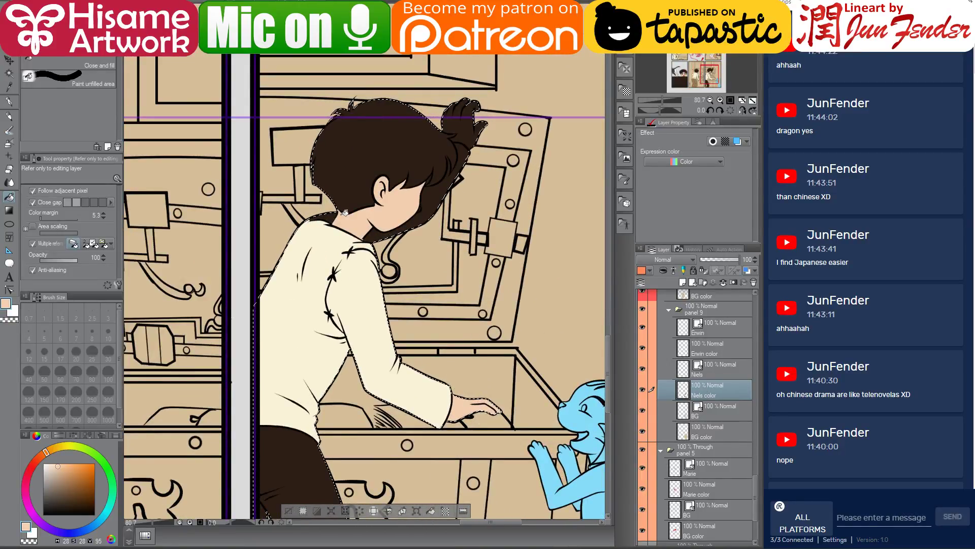
Fill the panel 9 boy's raised sleeve with the shirt's cream and his raised hand with the skin colour of the lower hand.
alt+click(319, 239)
click(375, 233)
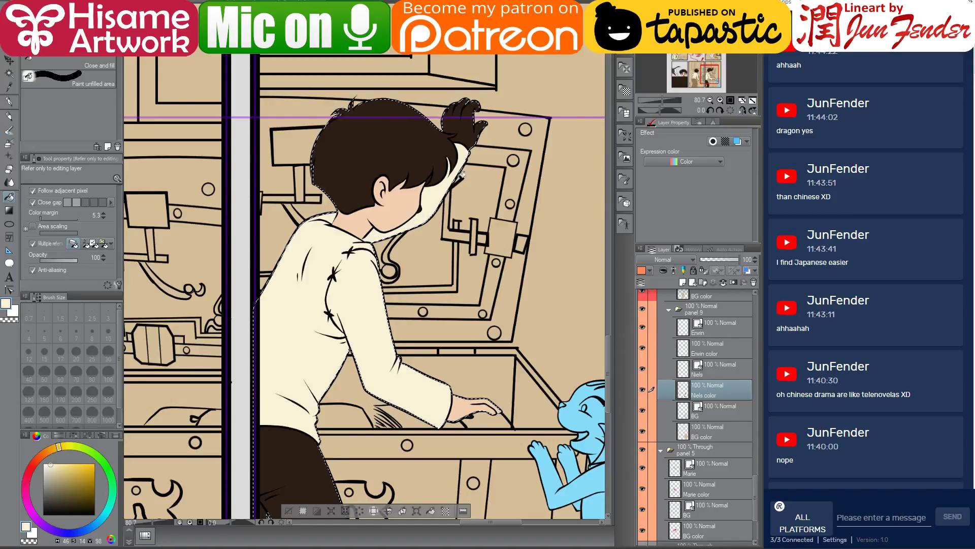
alt+click(468, 401)
click(475, 127)
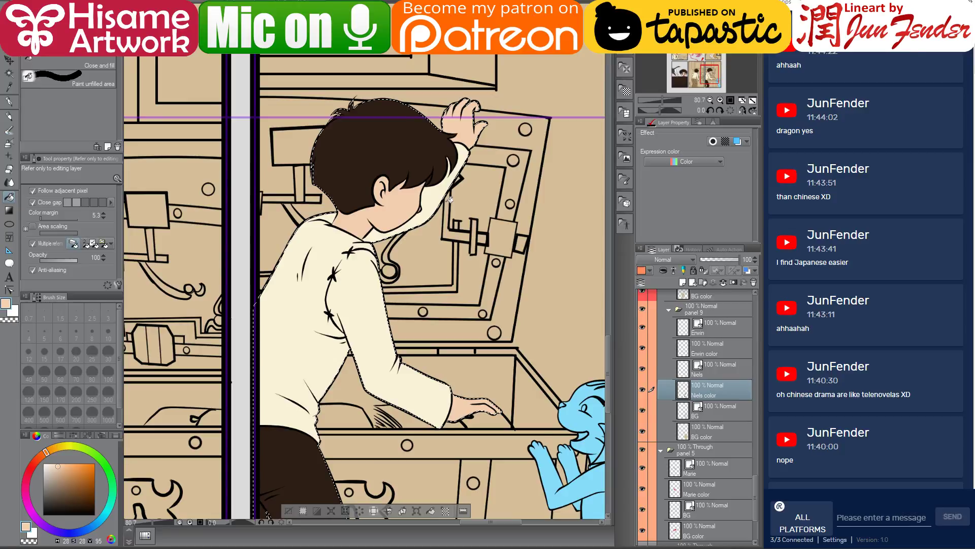
drag(399, 344, 443, 198)
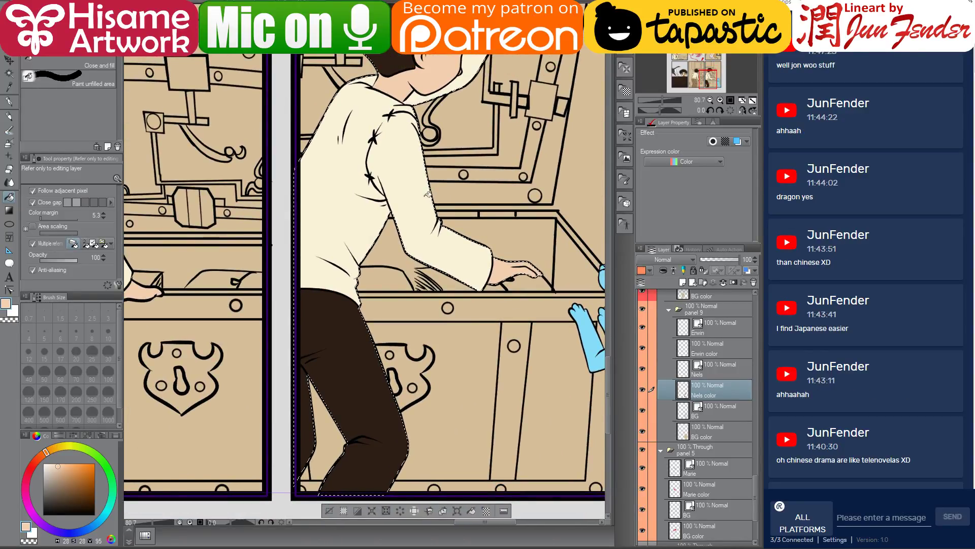
Switch to the web browser, search Google for "jon woo" in a new tab, and widen the window to show the full results.
key(alt+Tab)
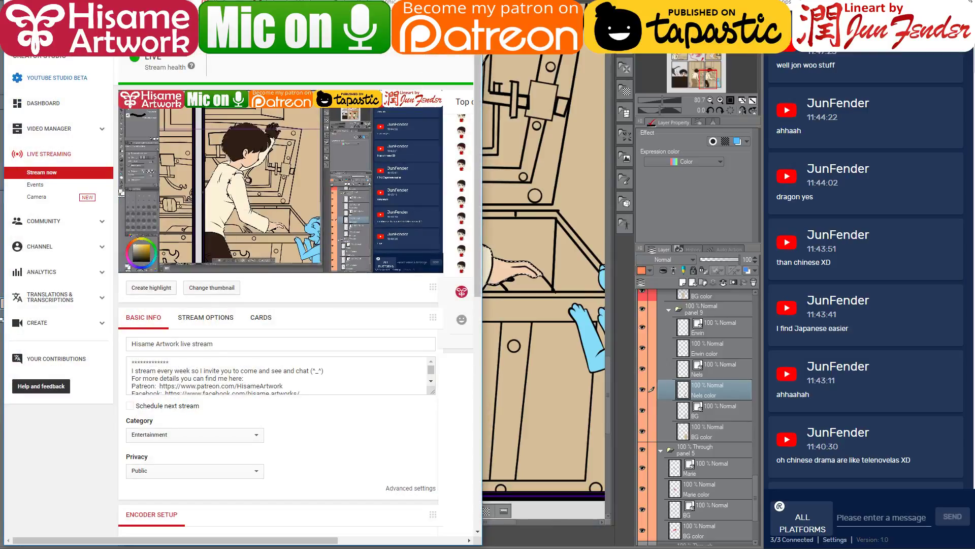
key(ctrl+t)
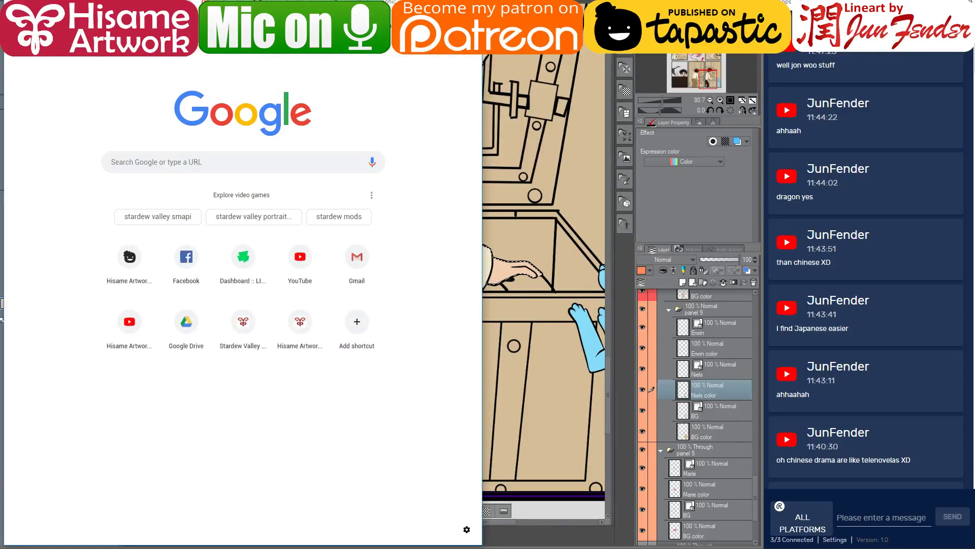
text(jon w)
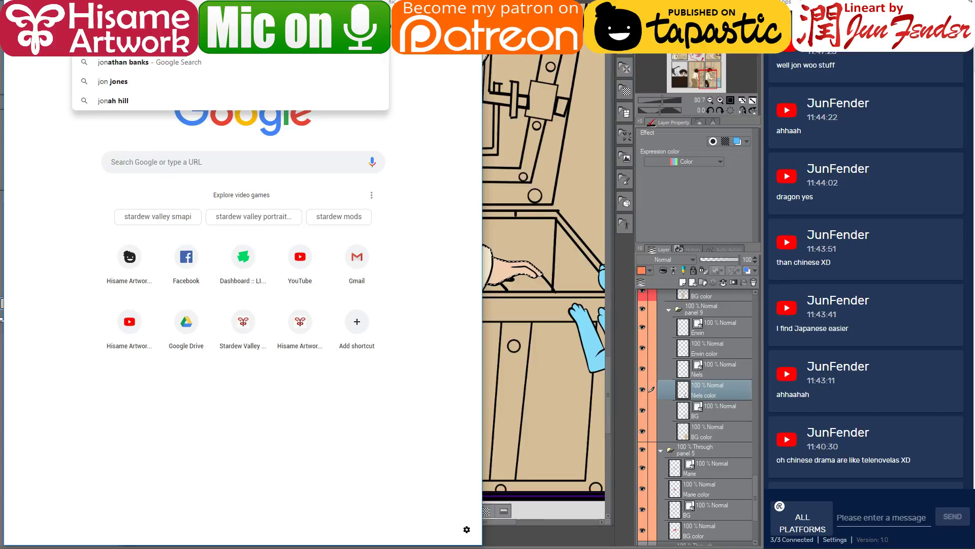
text(oo)
key(Return)
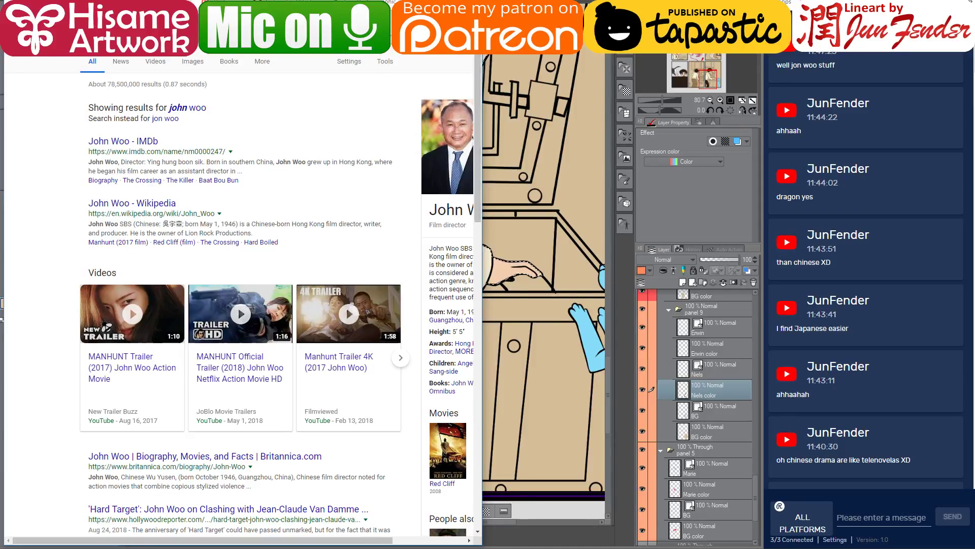
drag(482, 203, 635, 203)
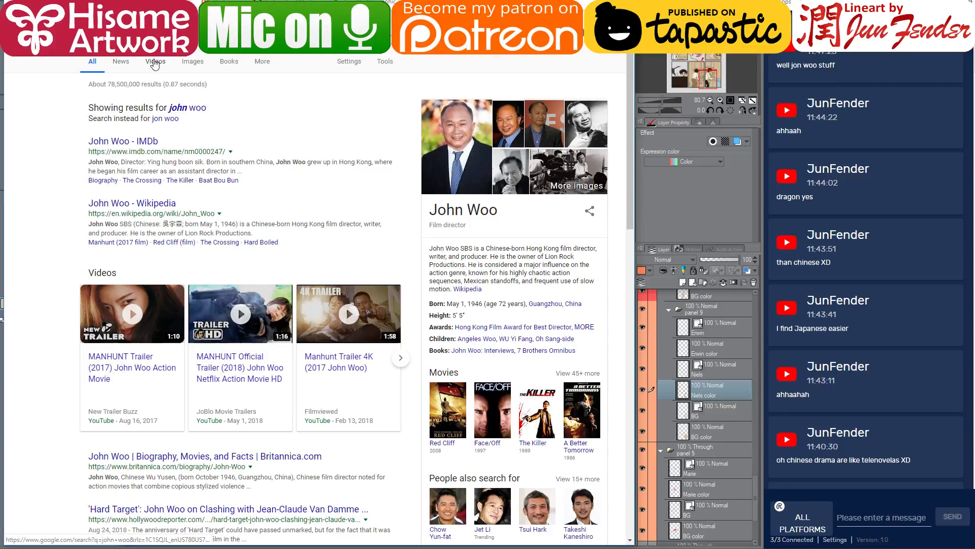
Show the image results, extend the search to "john woo films" and look through the pictures.
click(198, 58)
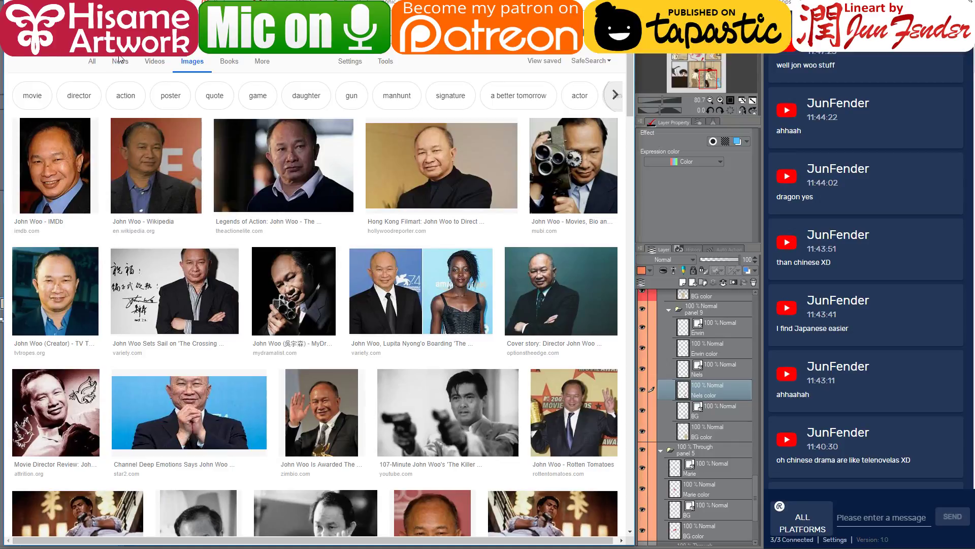
text(films)
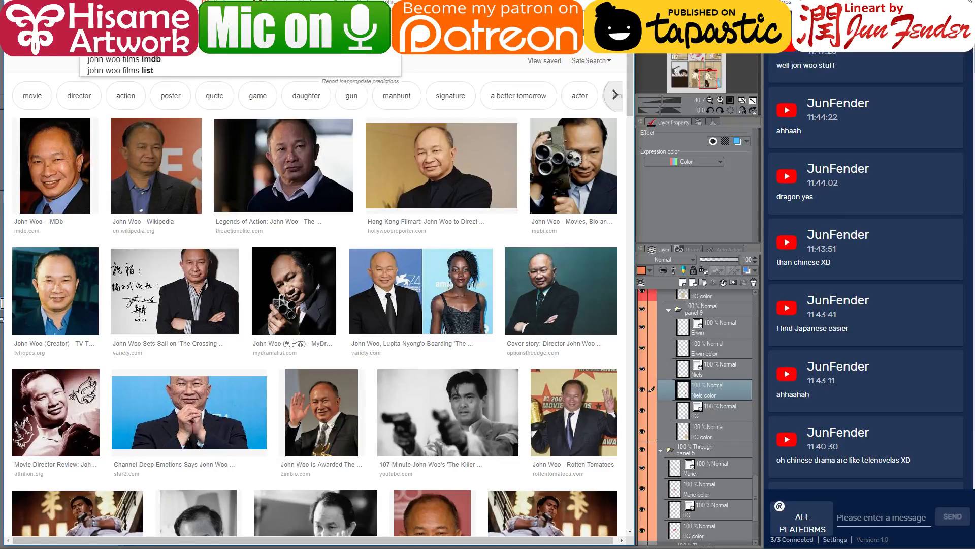
key(Return)
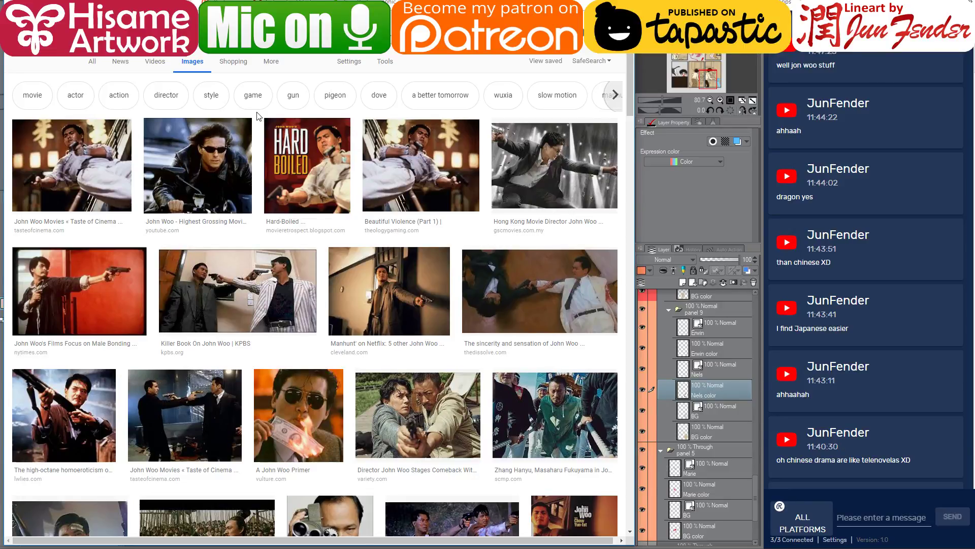
mouse_move(247, 127)
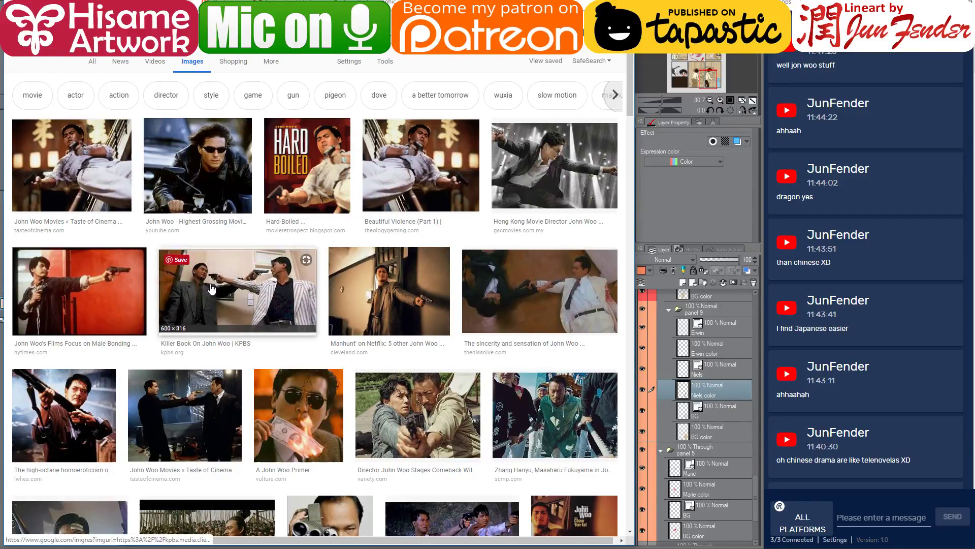
scroll(213, 352, down, 4)
scroll(213, 352, down, 4)
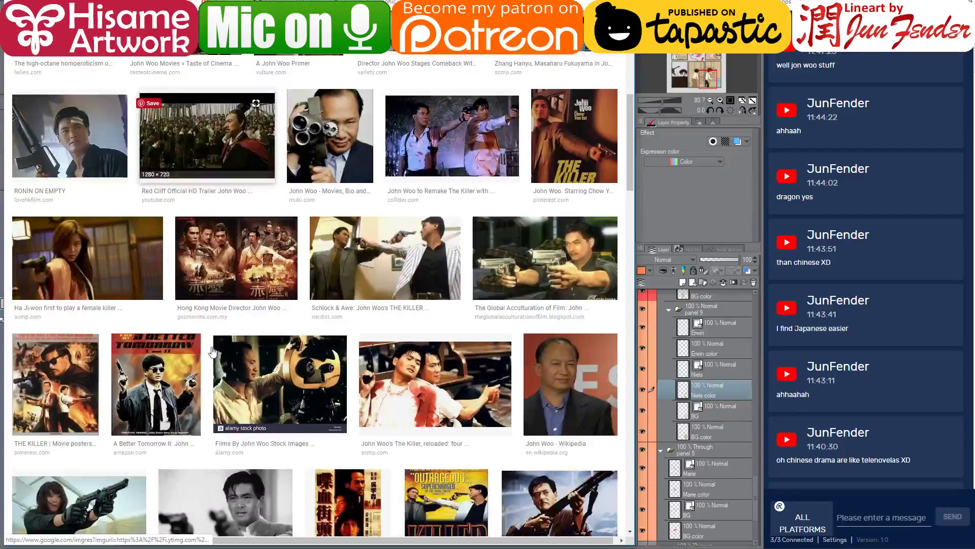
Enlarge the Red Cliff poster in the image results and search the images for "Red Cliff film".
click(253, 270)
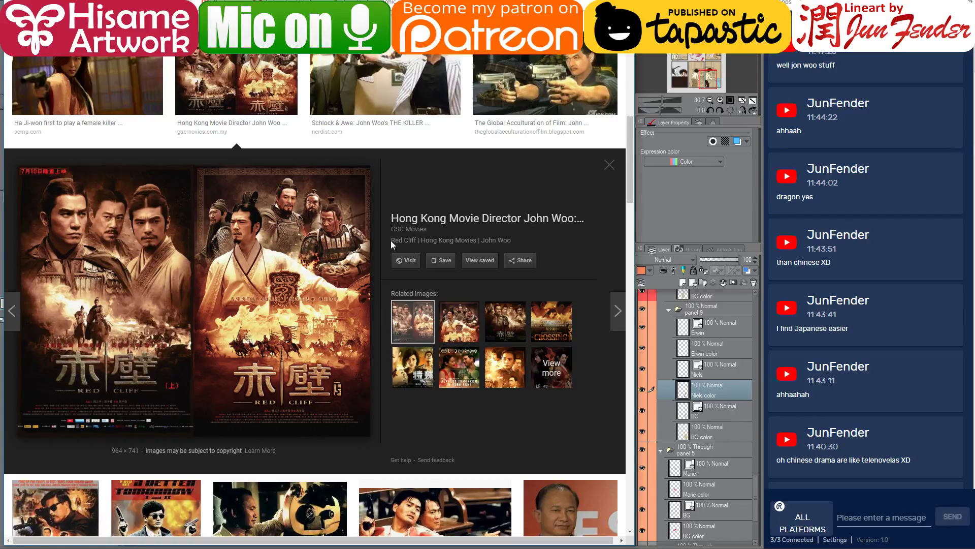
drag(392, 242, 412, 242)
scroll(305, 253, up, 10)
triple_click(223, 33)
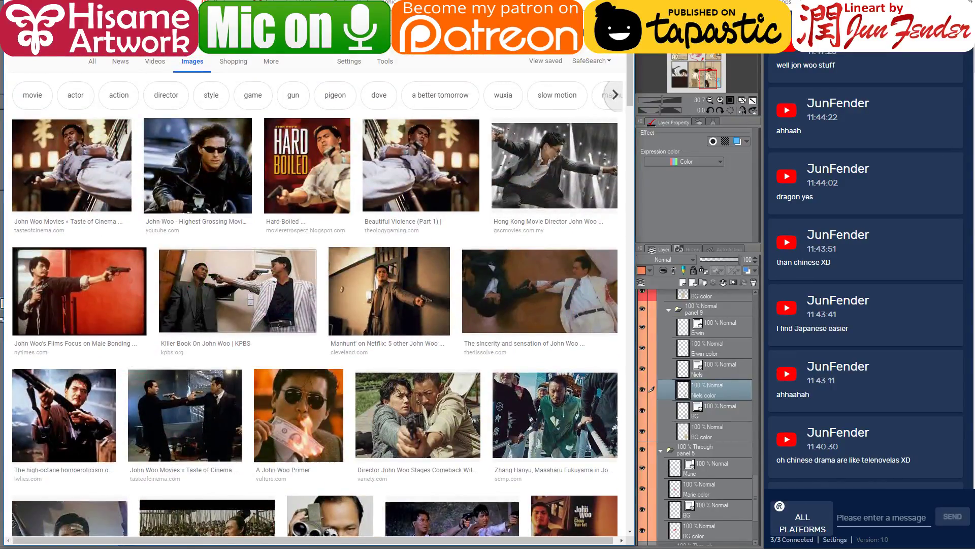
text(Red Cliff)
text(film)
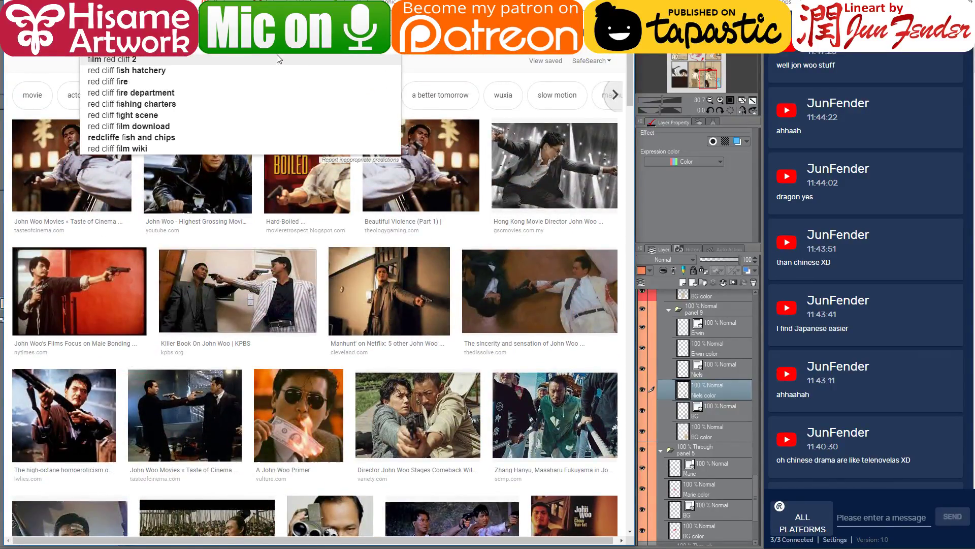
key(Return)
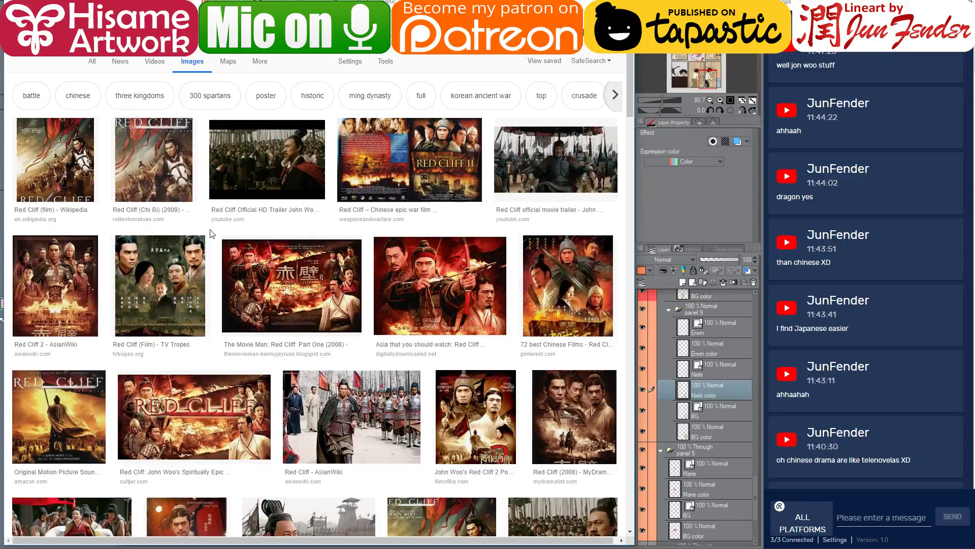
Look through the Red Cliff pictures and examine the general web results for the film.
scroll(212, 231, down, 4)
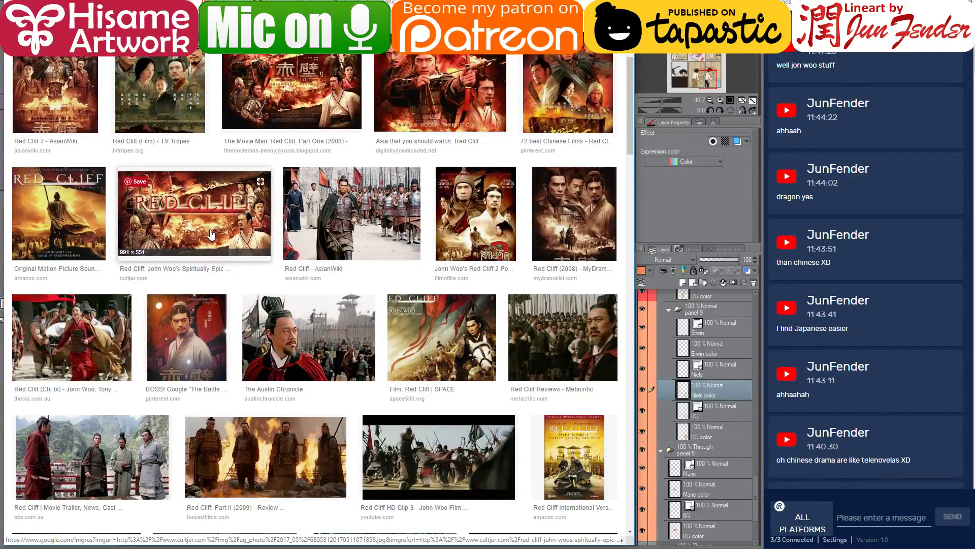
scroll(163, 333, up, 4)
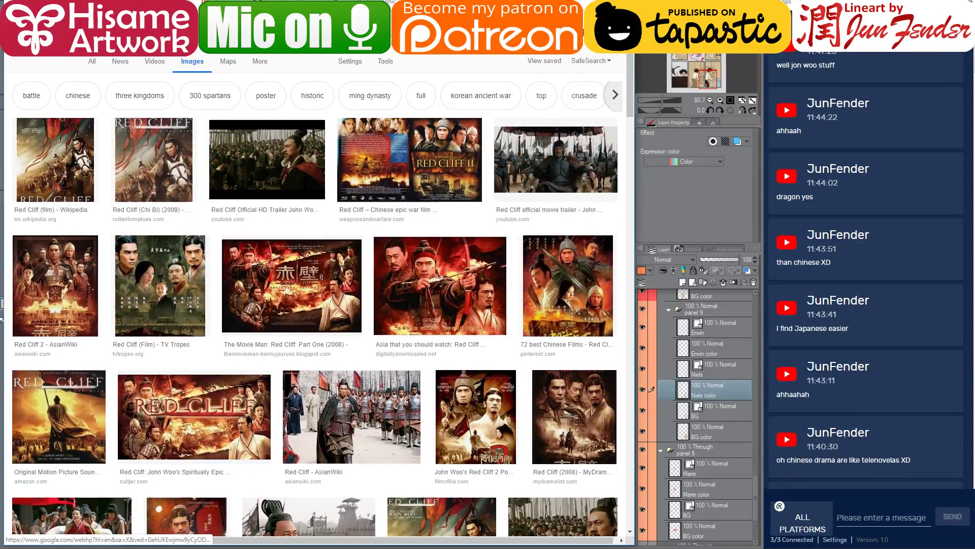
click(92, 62)
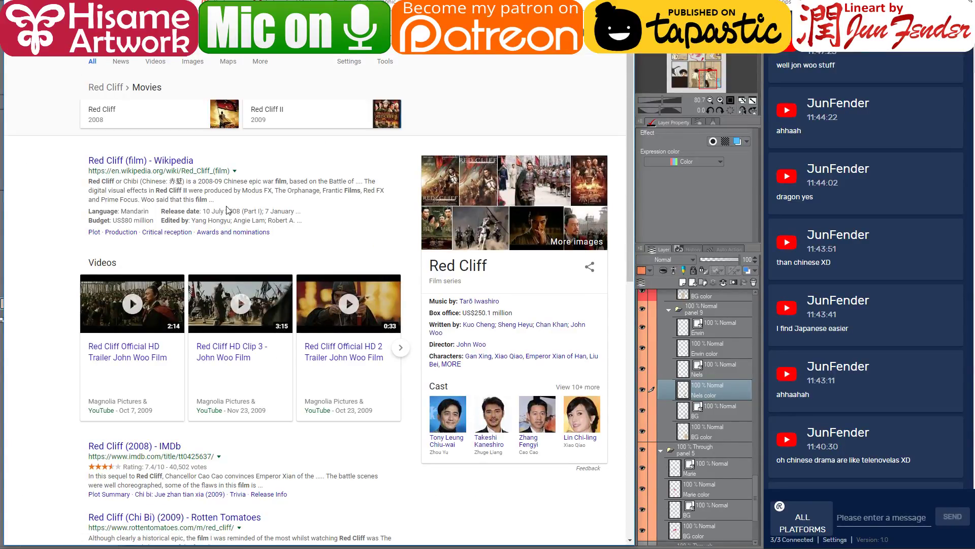
drag(226, 210, 242, 211)
Switch back to Clip Studio Paint and fill the panel 9 boy's trousers with the brown of the panel 8 boy's trousers.
key(alt+Tab)
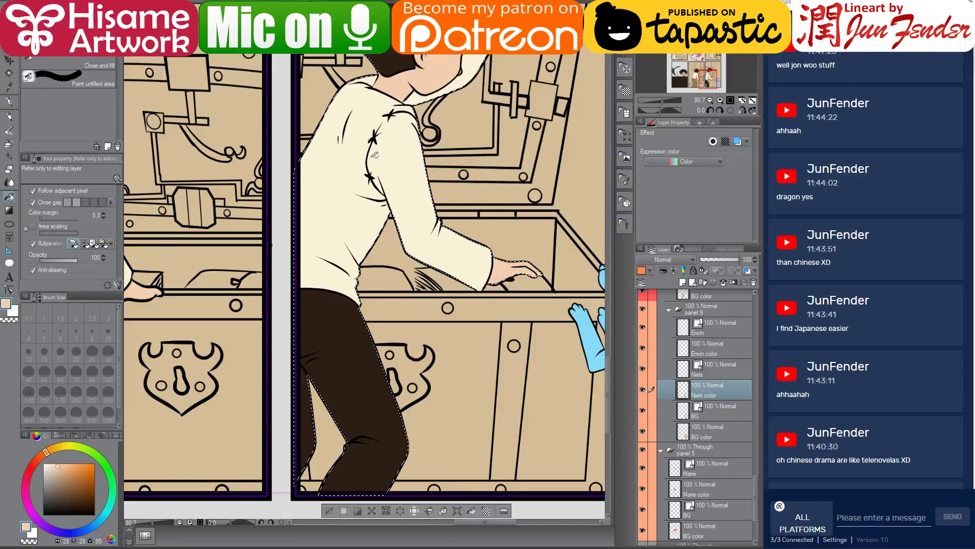
scroll(448, 258, down, 3)
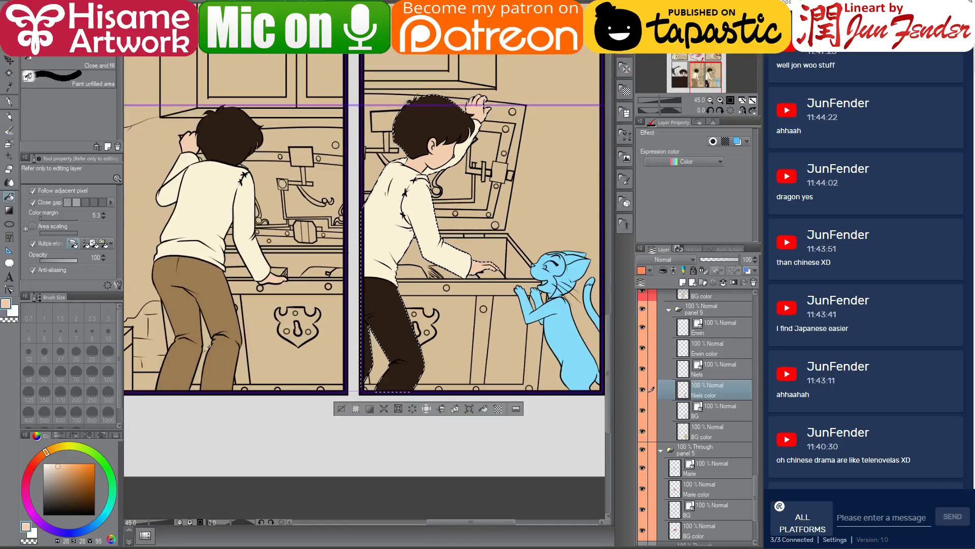
click(396, 319)
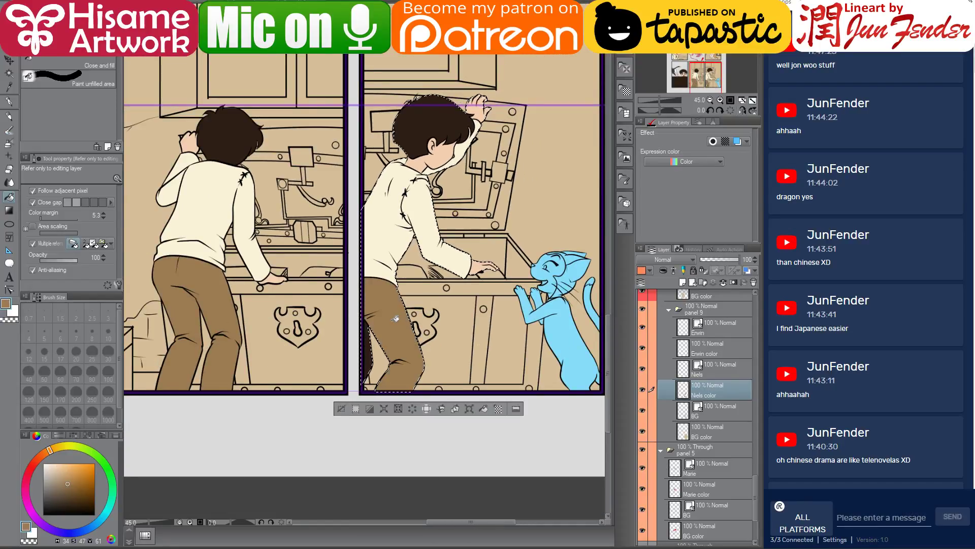
click(368, 348)
drag(419, 304, 411, 352)
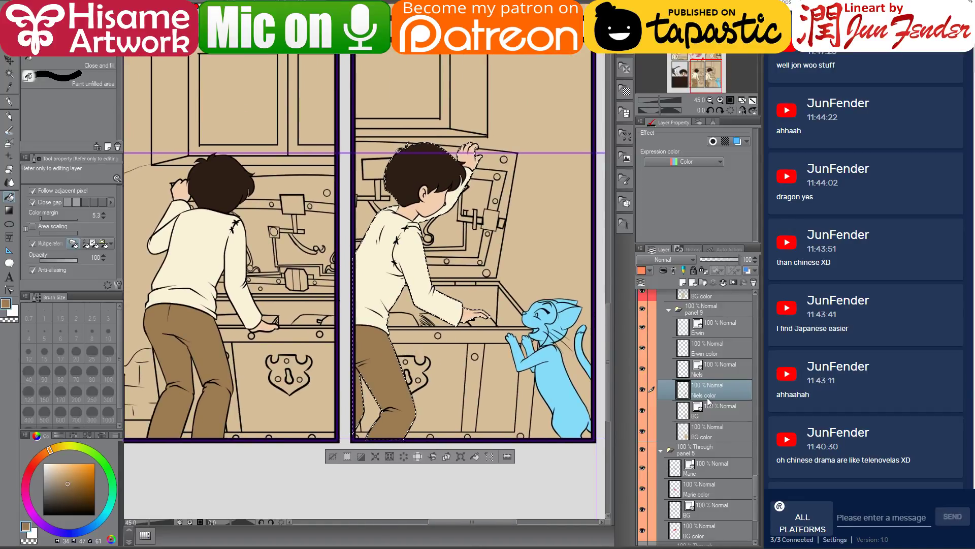
Select the blue cat shape on panel 9's cat colour layer and paint it dark grey sampled from the cat in the other panels.
click(716, 353)
ctrl+click(686, 351)
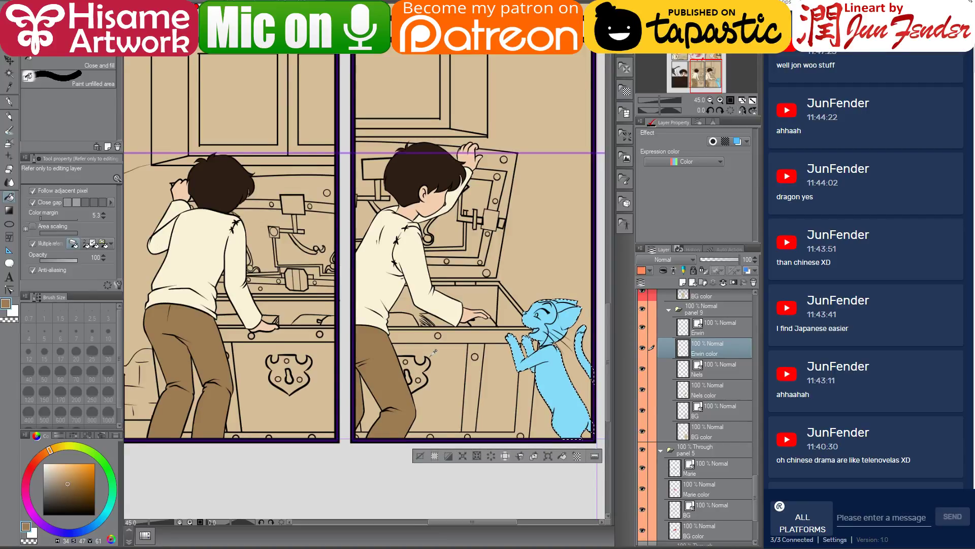
key(ctrl+minus)
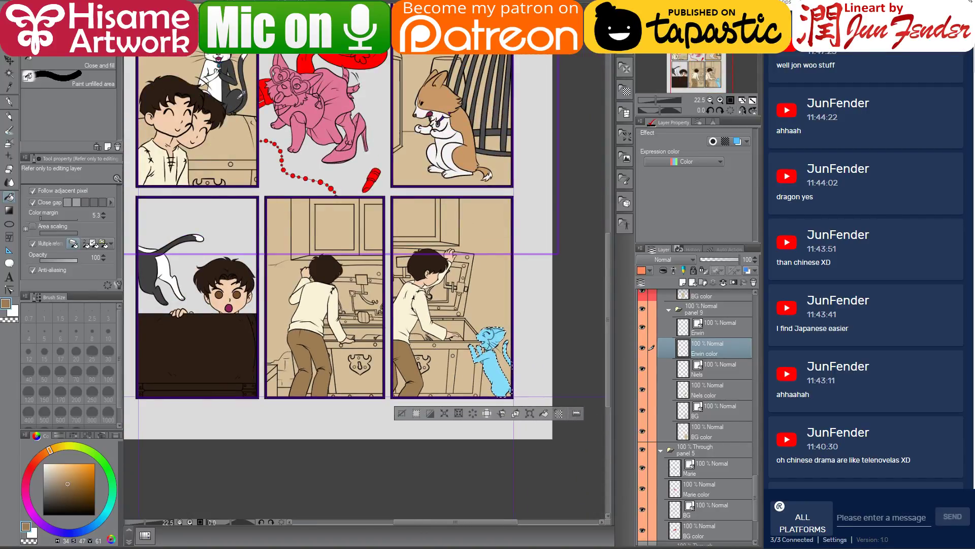
scroll(527, 350, up, 3)
scroll(532, 354, up, 1)
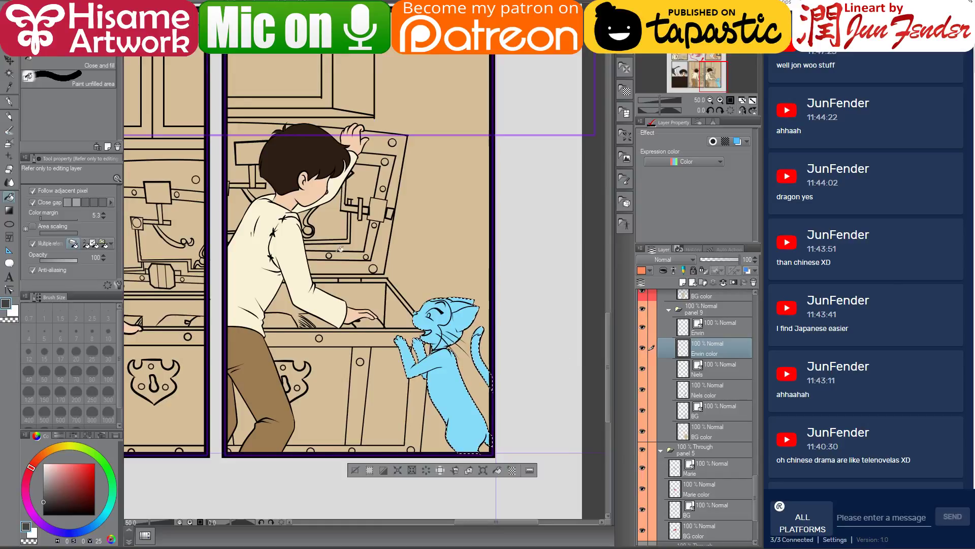
click(8, 101)
drag(395, 312, 427, 386)
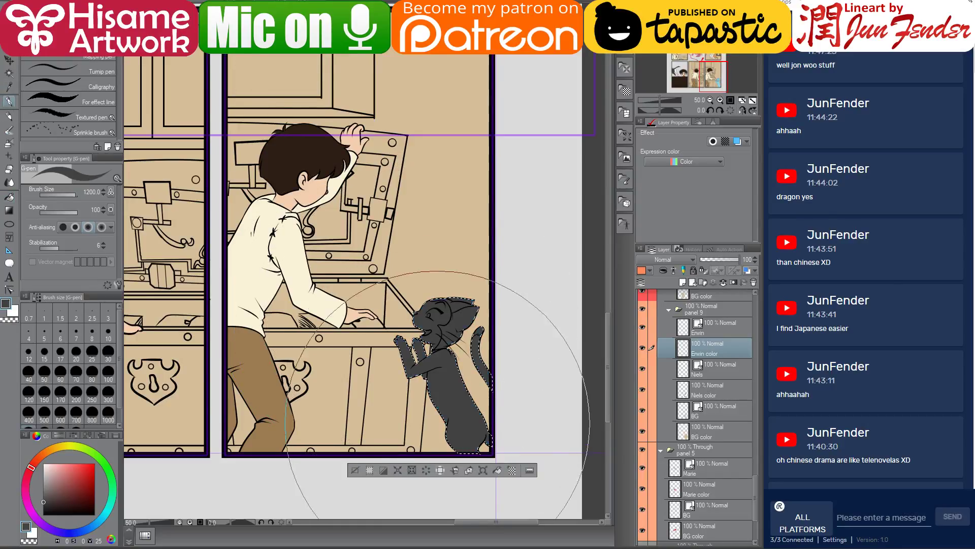
Fill the panel 9 cat's face, rear front paw, far ear and tail tip with white sampled from the page.
scroll(502, 357, down, 4)
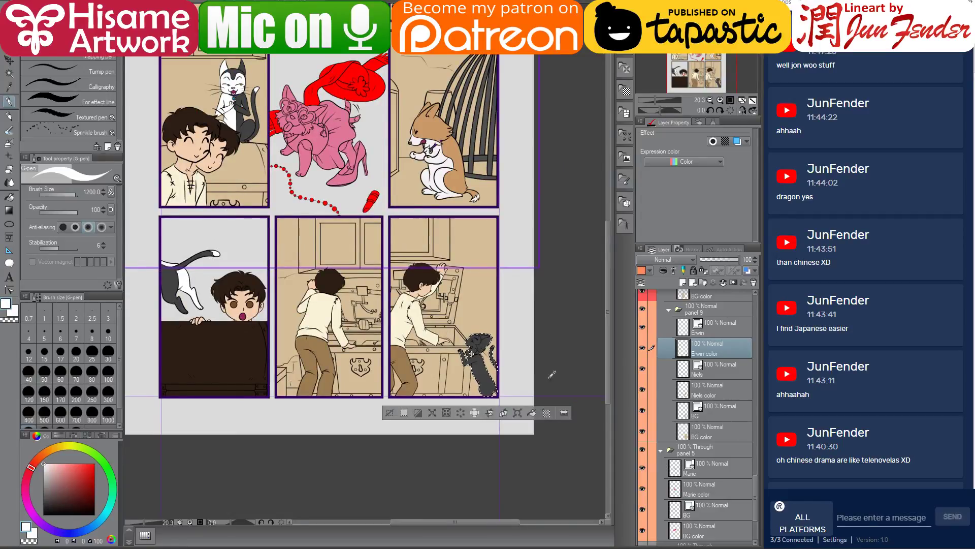
scroll(503, 347, up, 4)
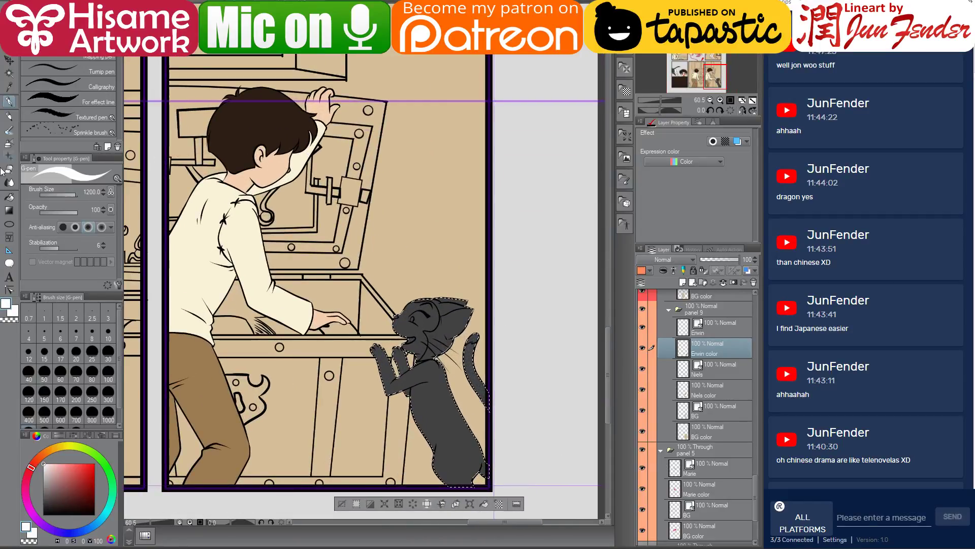
key(g)
click(412, 322)
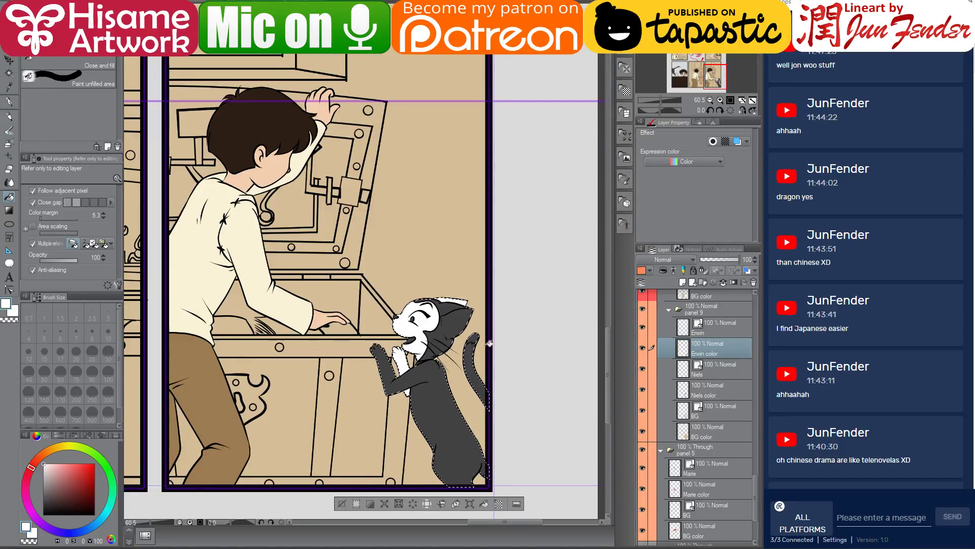
scroll(535, 333, up, 3)
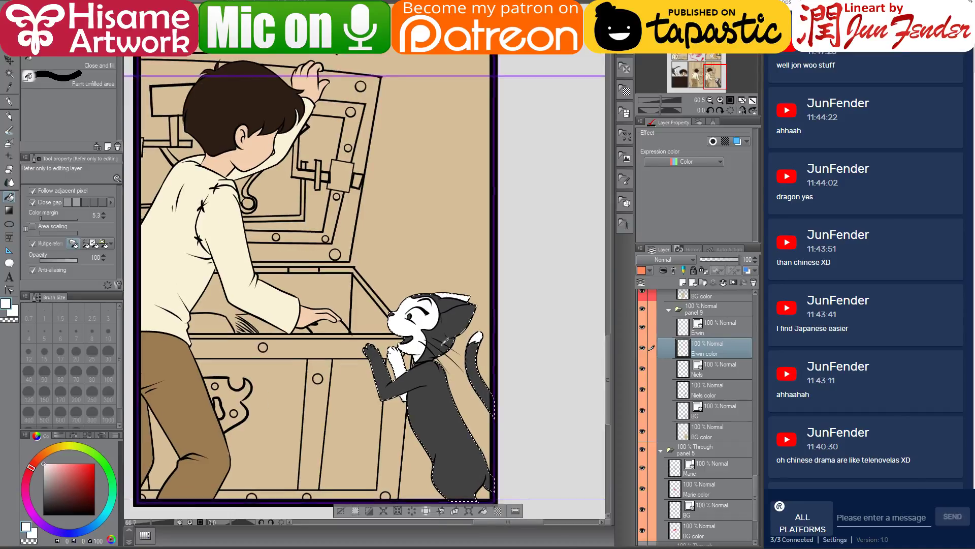
scroll(425, 352, up, 3)
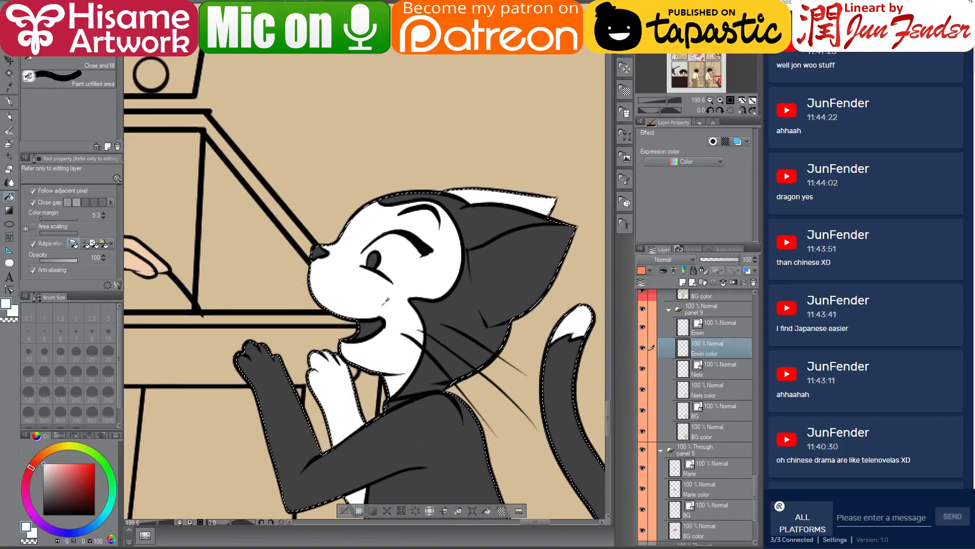
click(468, 200)
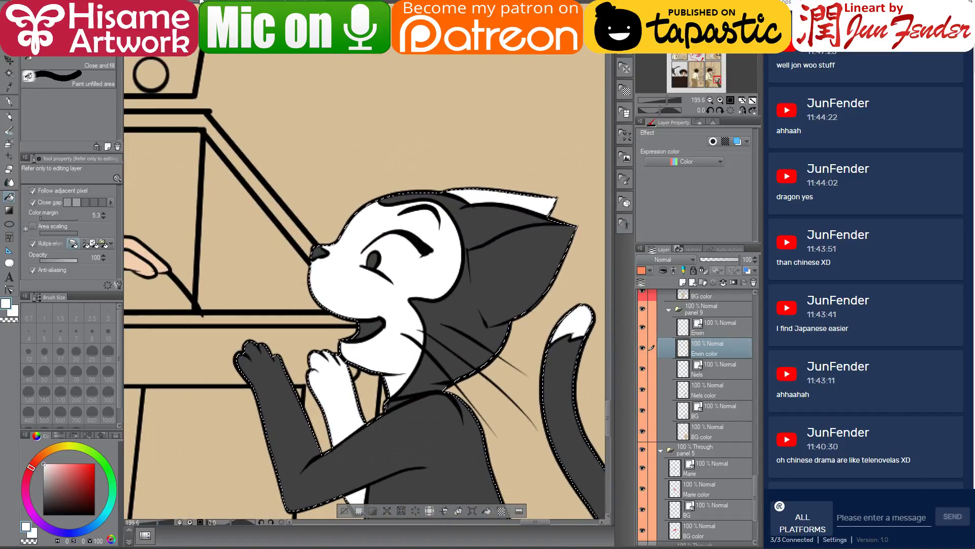
Fill the panel 9 cat's open mouth with dark magenta and its nose with light pink, sampling the colours from the open reference artwork.
key(ctrl+Tab)
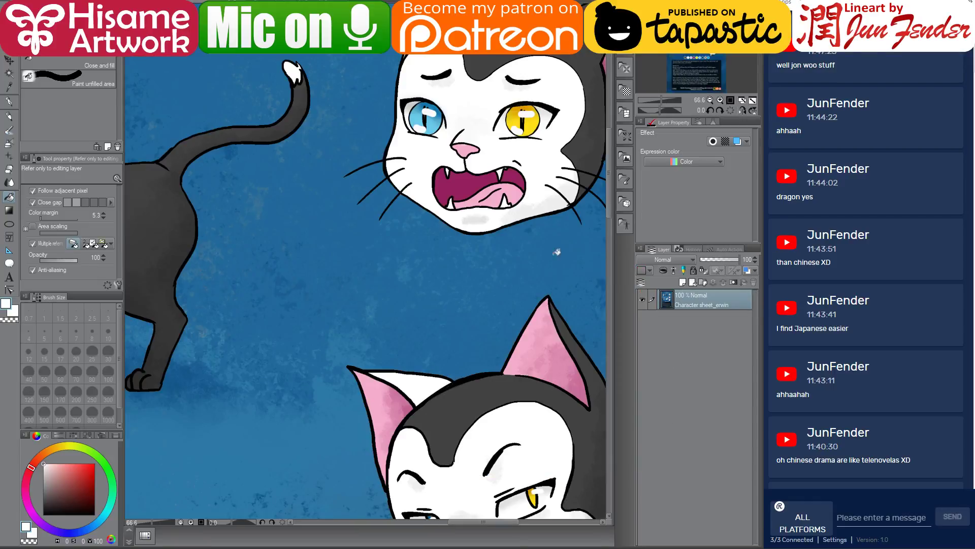
alt+click(534, 328)
key(ctrl+Tab)
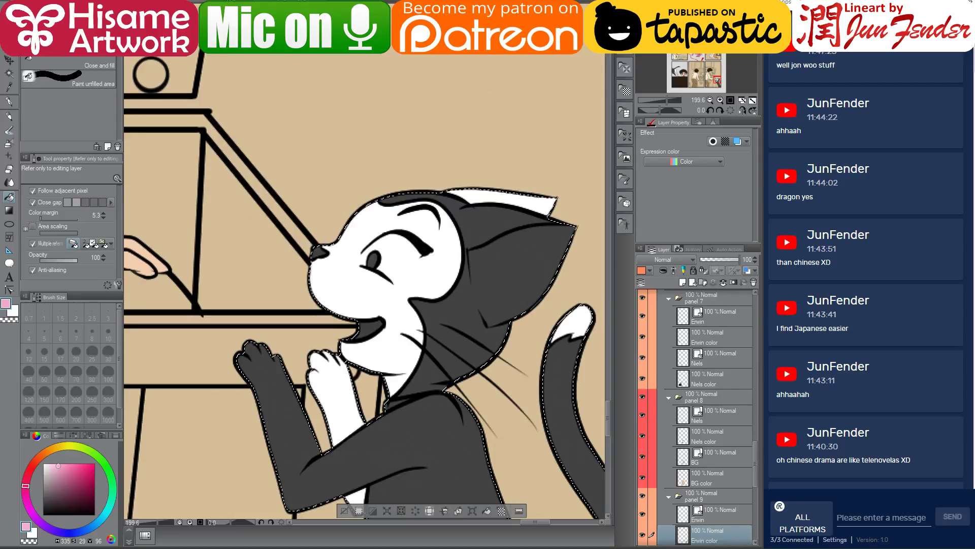
key(ctrl+Tab)
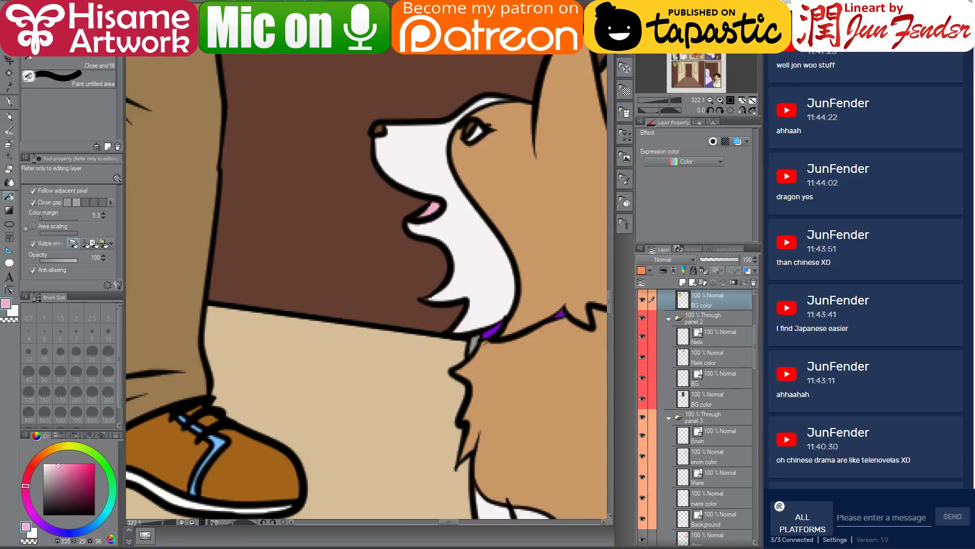
key(ctrl+Tab)
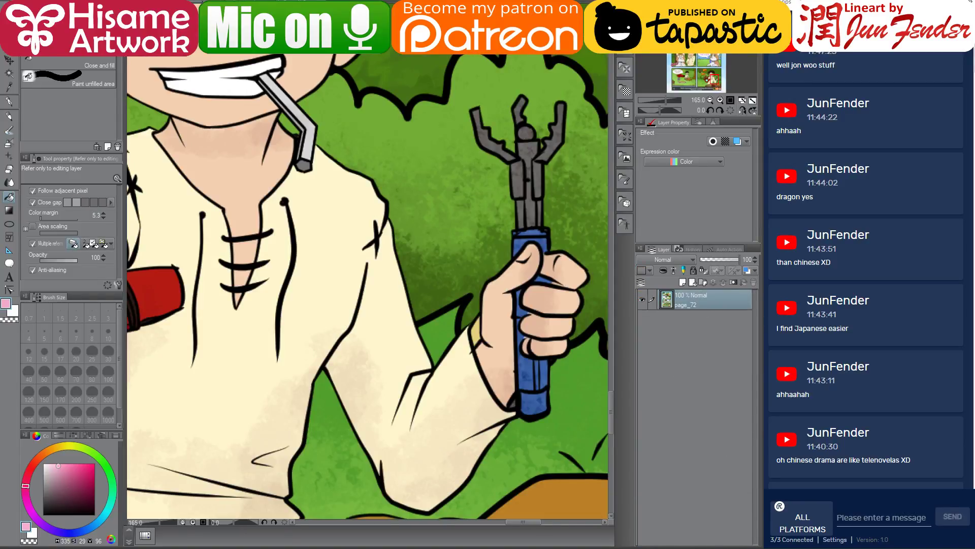
key(ctrl+Tab)
key(ctrl+Tab)
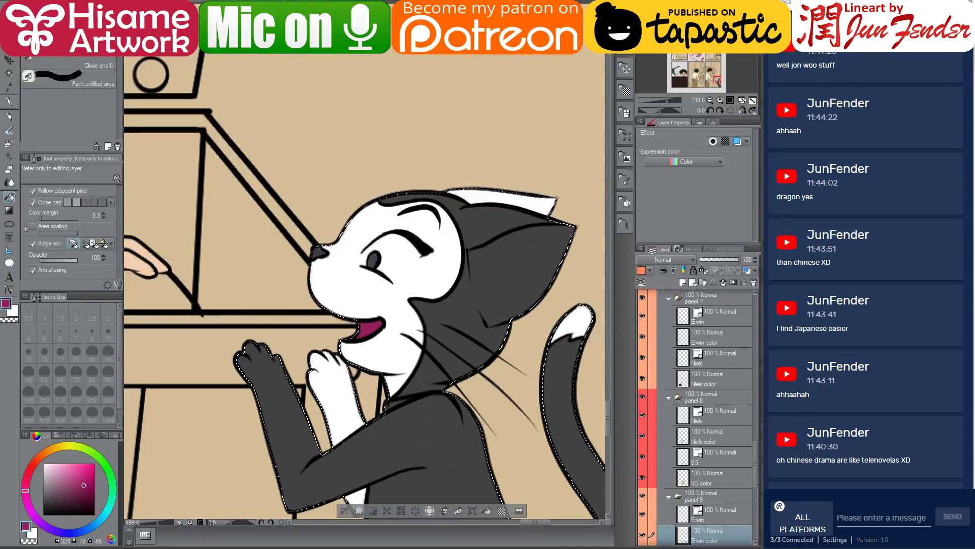
key(ctrl+Tab)
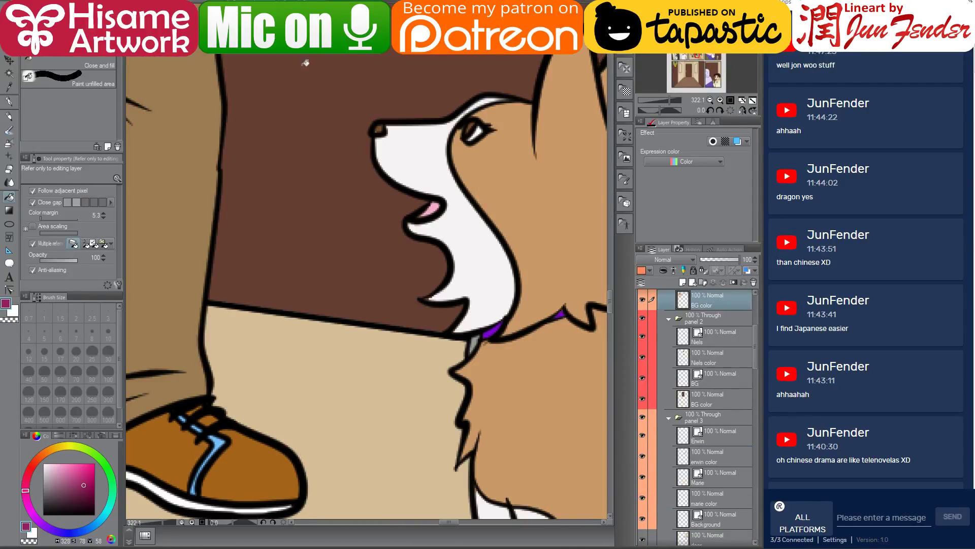
alt+click(432, 201)
key(ctrl+Tab)
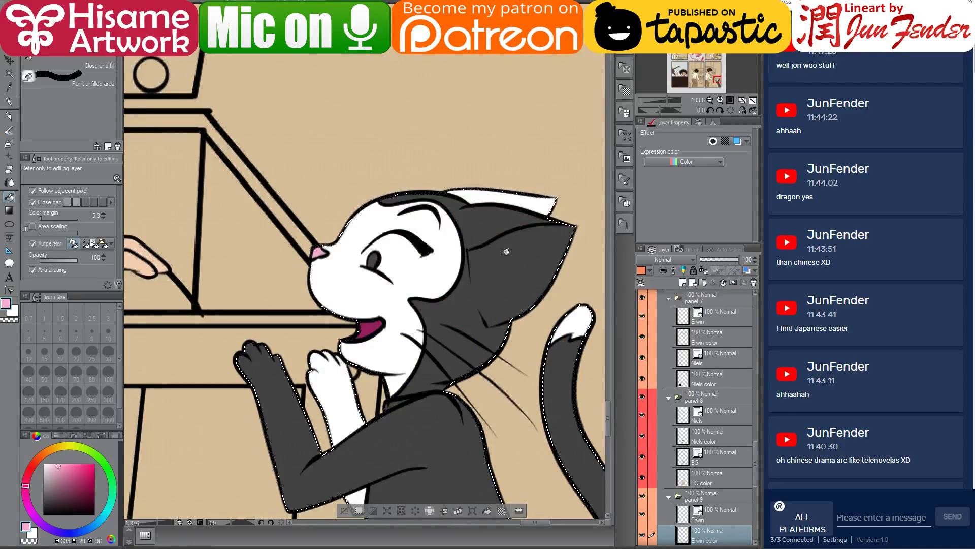
Outline the inner area of the panel 9 cat's near ear in light pink with the G-pen at brush size 10.
click(9, 101)
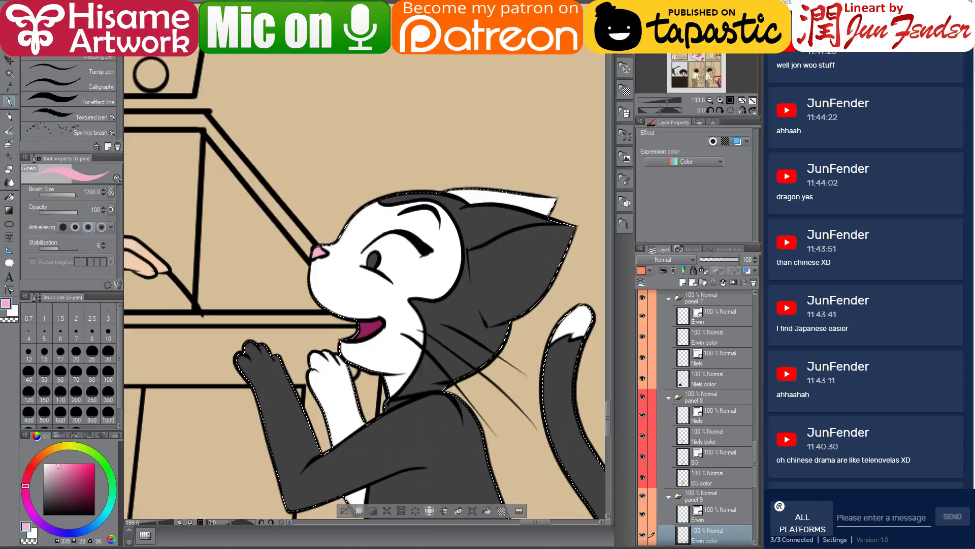
key(bracketleft)
key(bracketleft)
key(bracketleft)
key(bracketleft)
key(bracketleft)
key(bracketleft)
key(bracketleft)
key(bracketleft)
key(bracketleft)
key(bracketleft)
key(bracketleft)
key(bracketleft)
key(bracketleft)
key(bracketleft)
key(bracketleft)
key(bracketleft)
key(bracketleft)
key(bracketleft)
key(bracketleft)
key(bracketleft)
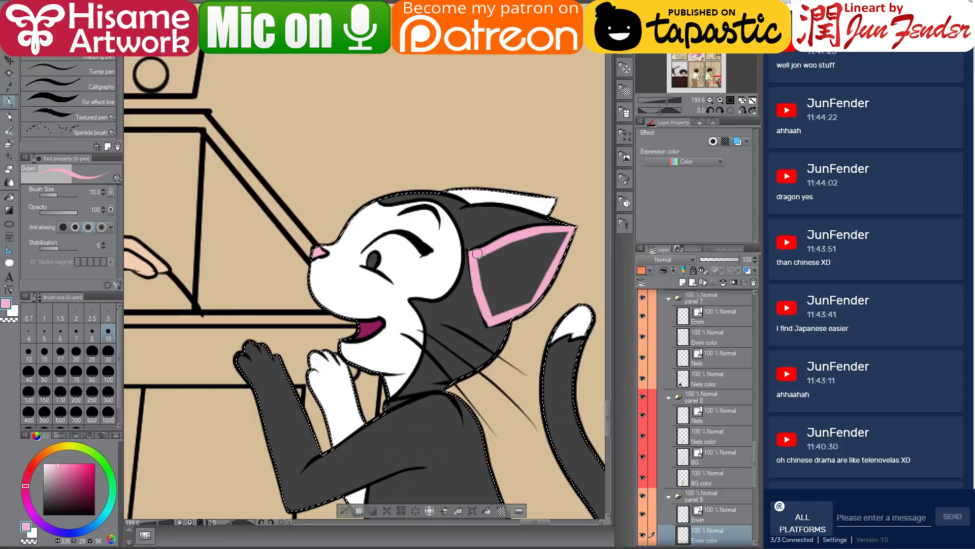
Fill the outlined inner ear with the same light pink sampled from its outline.
alt+click(478, 237)
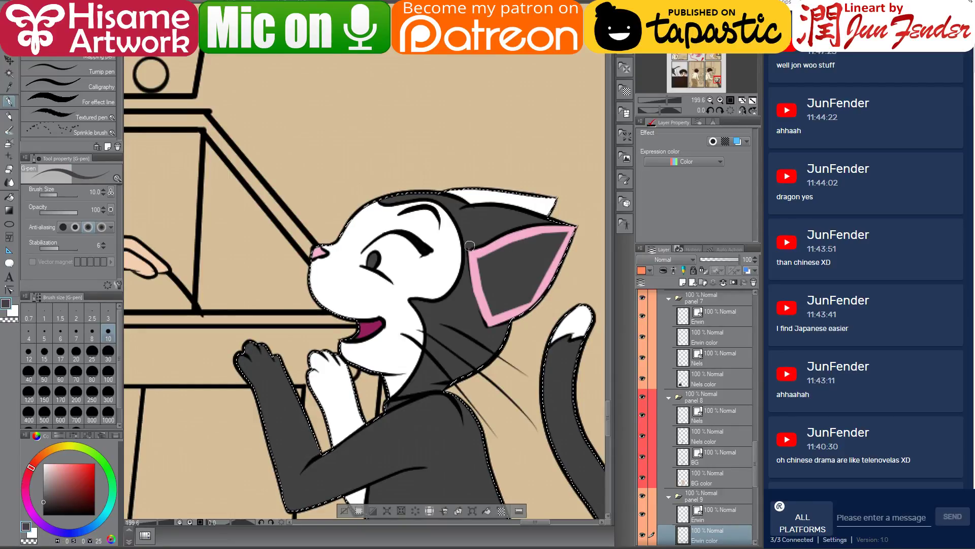
alt+click(491, 246)
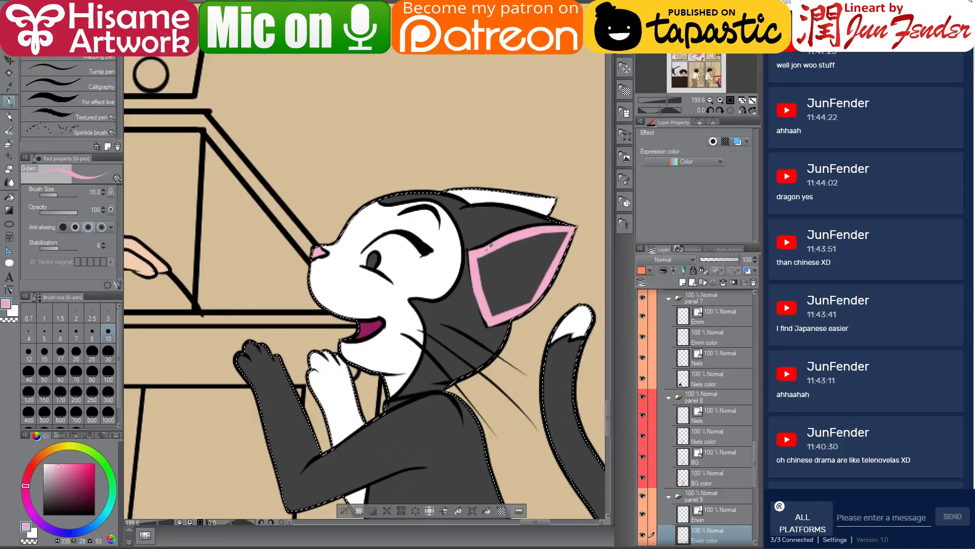
click(9, 197)
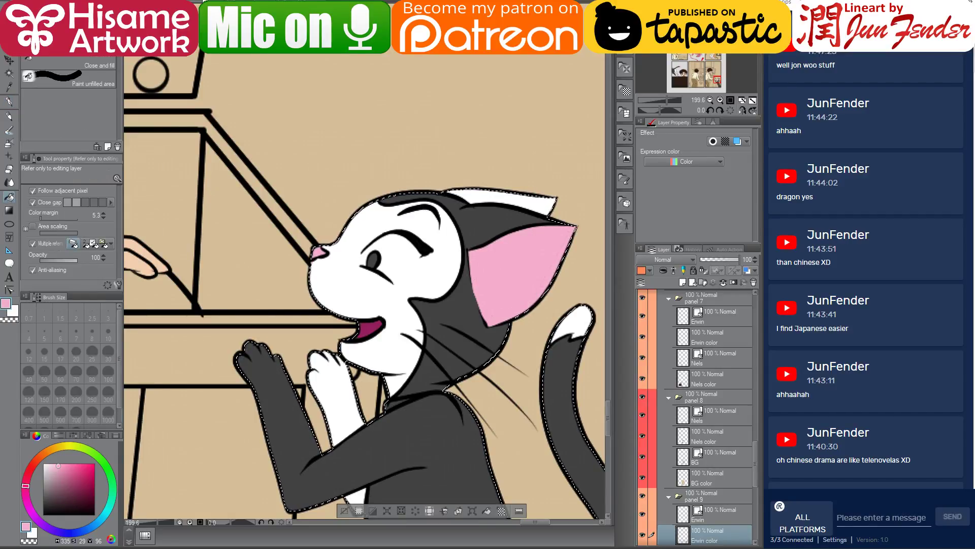
Fill the panel 9 cat's visible eye with the yellow sampled from the cat's character sheet.
key(ctrl+Tab)
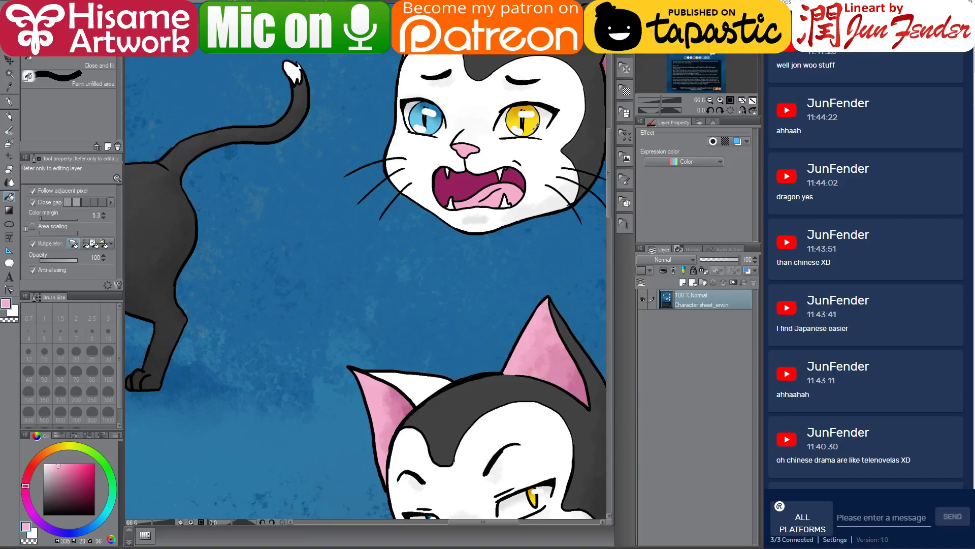
alt+click(529, 124)
key(ctrl+Tab)
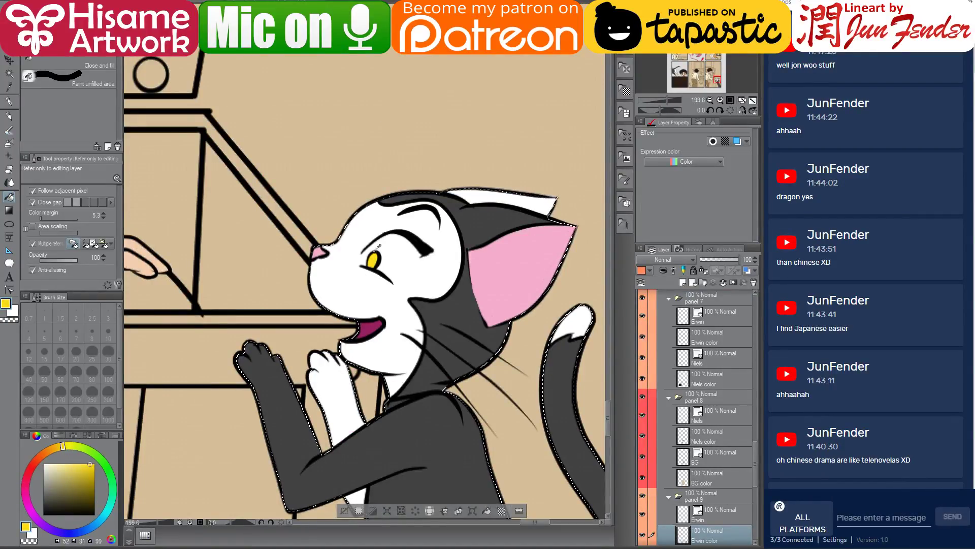
Fill the visible piece of the panel 9 cat's collar with a dark blue.
scroll(386, 244, down, 2)
scroll(427, 313, up, 3)
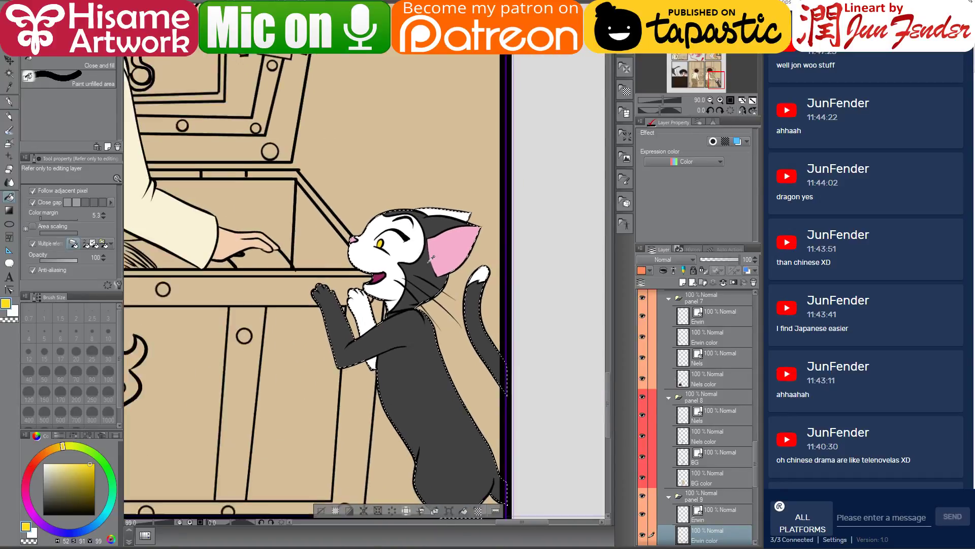
scroll(380, 324, up, 3)
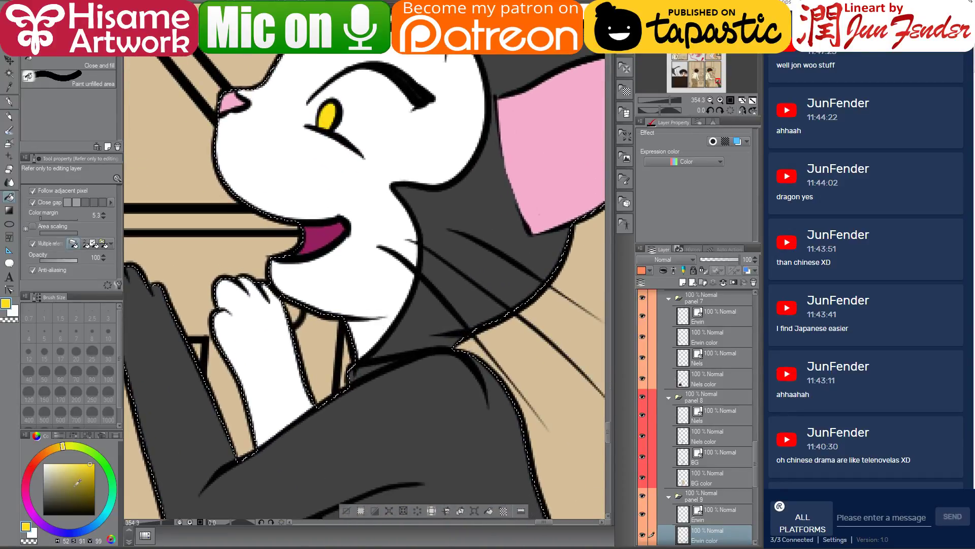
click(100, 523)
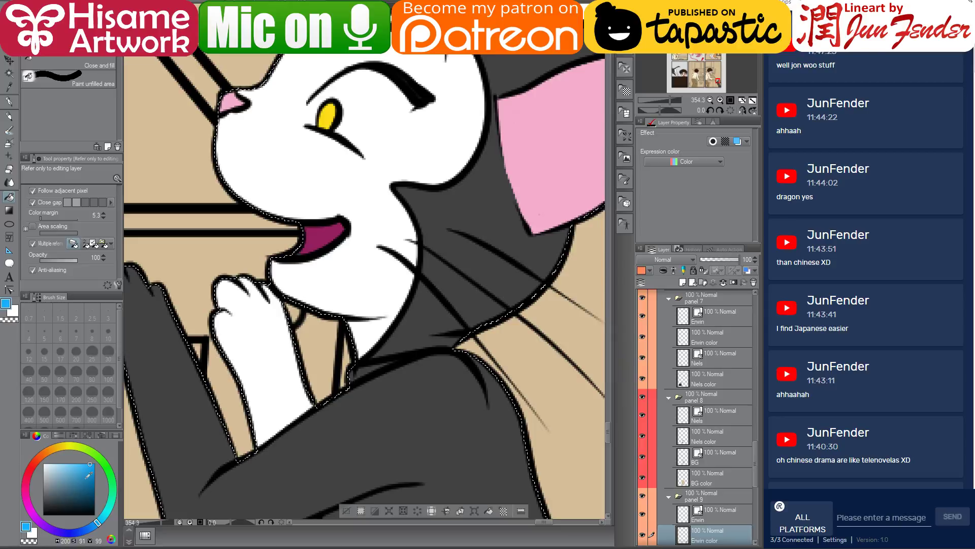
click(94, 463)
click(95, 489)
click(95, 525)
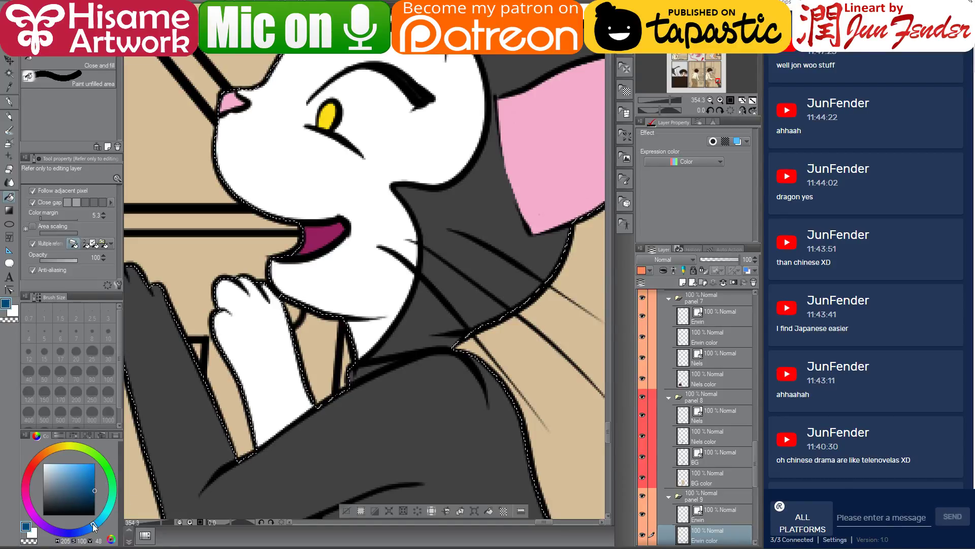
click(366, 367)
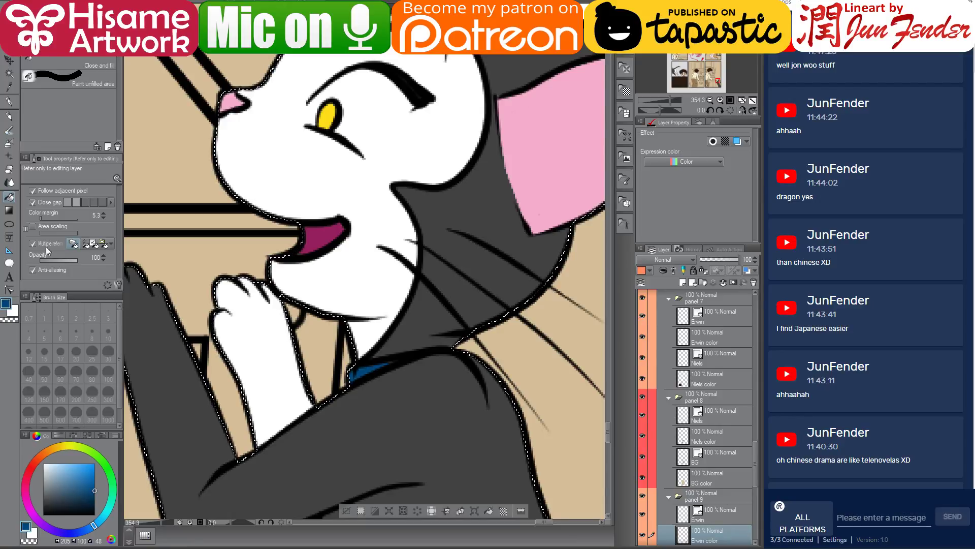
Touch up the panel 9 cat's blue collar with the G-pen at brush size 6 and clear the selection.
click(10, 102)
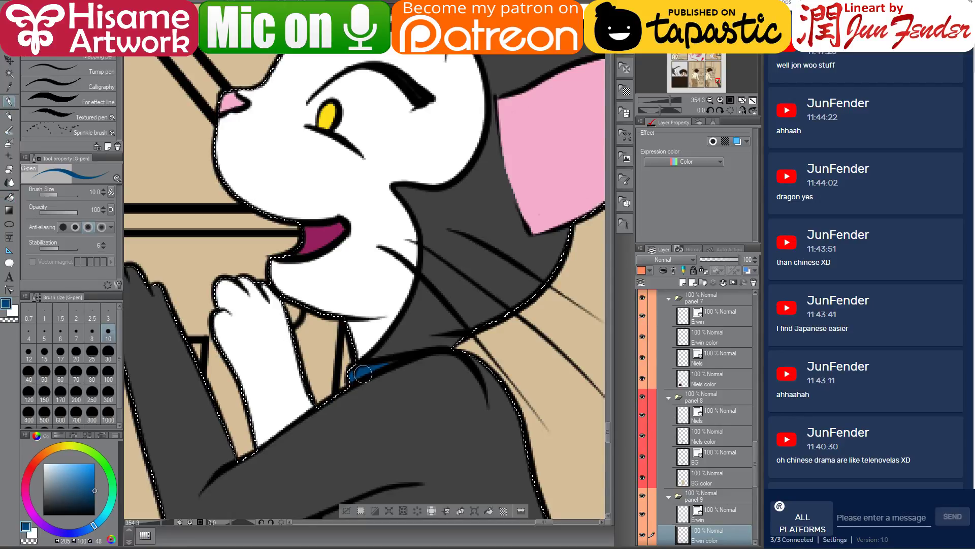
key(bracketleft)
key(bracketleft)
key(bracketleft)
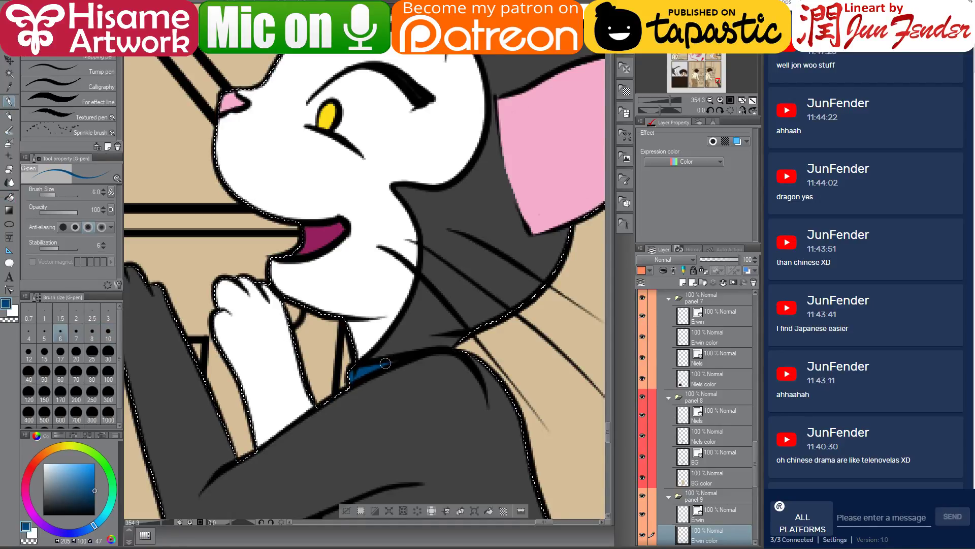
scroll(430, 346, down, 5)
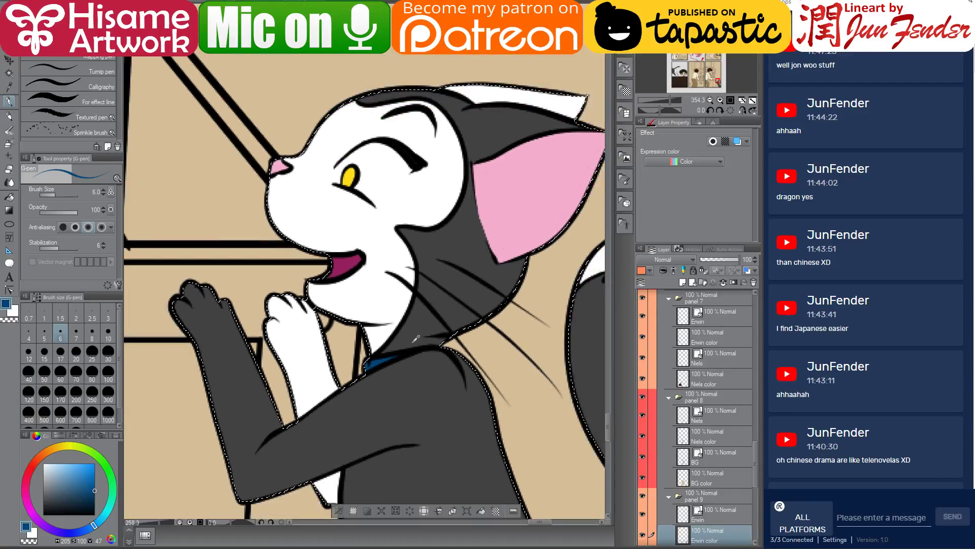
scroll(417, 346, down, 2)
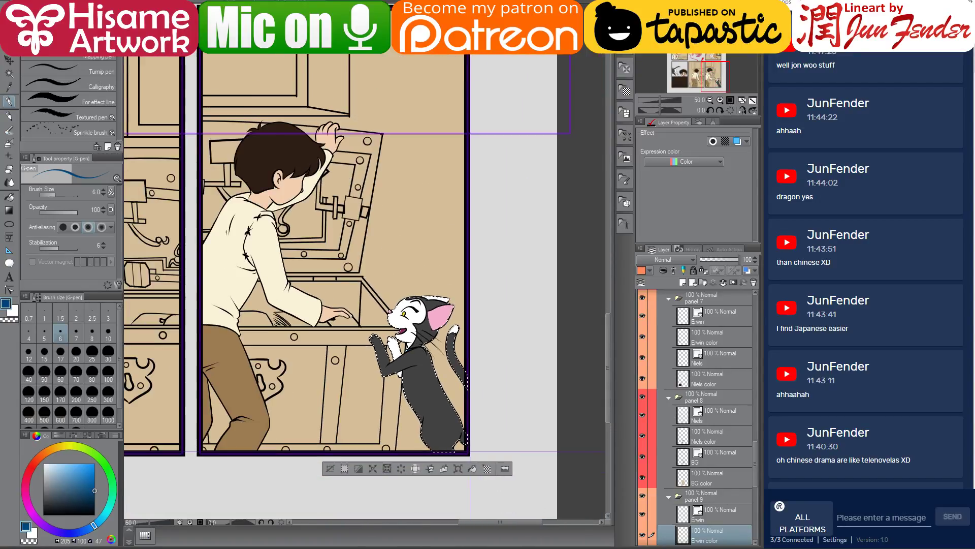
key(ctrl+d)
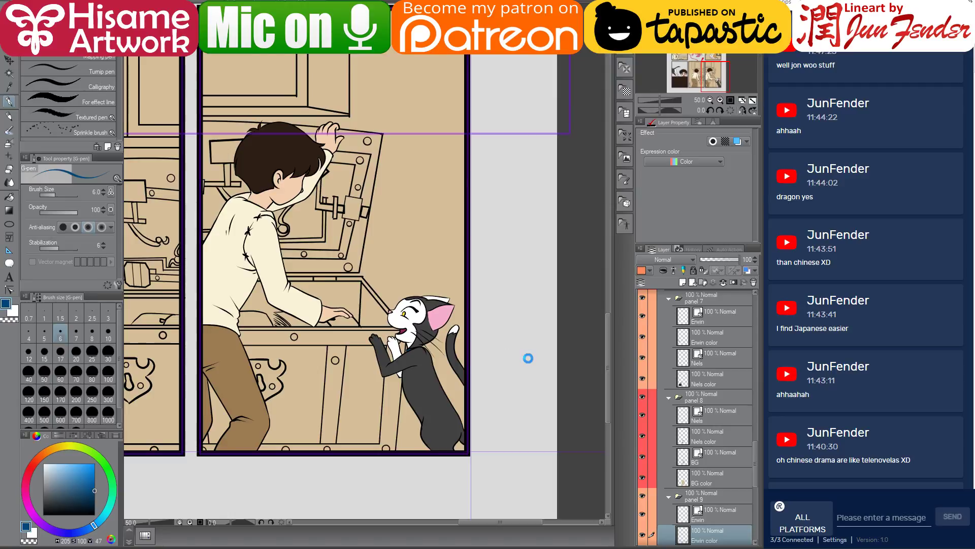
Select the background colour layer of panel 1 by picking the wall area on the page.
scroll(529, 360, down, 4)
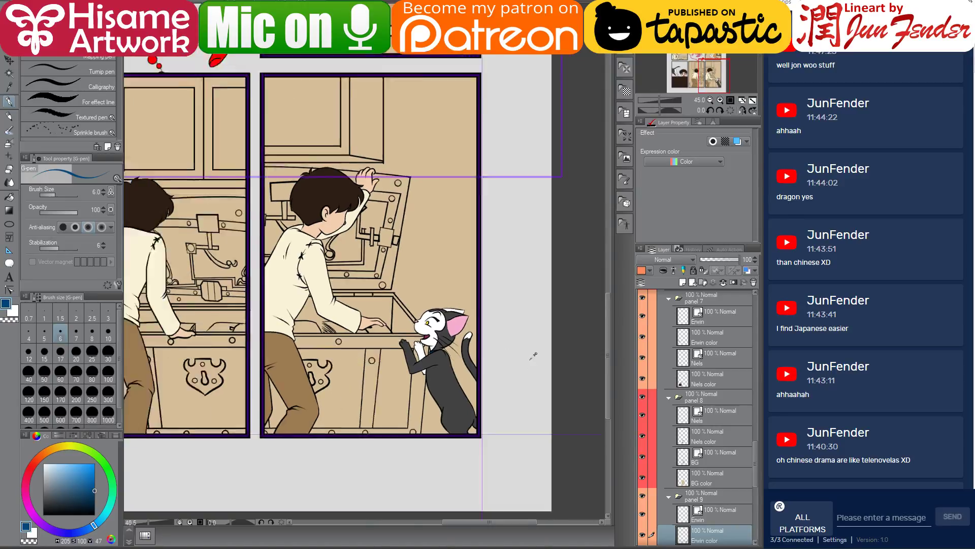
scroll(517, 358, up, 5)
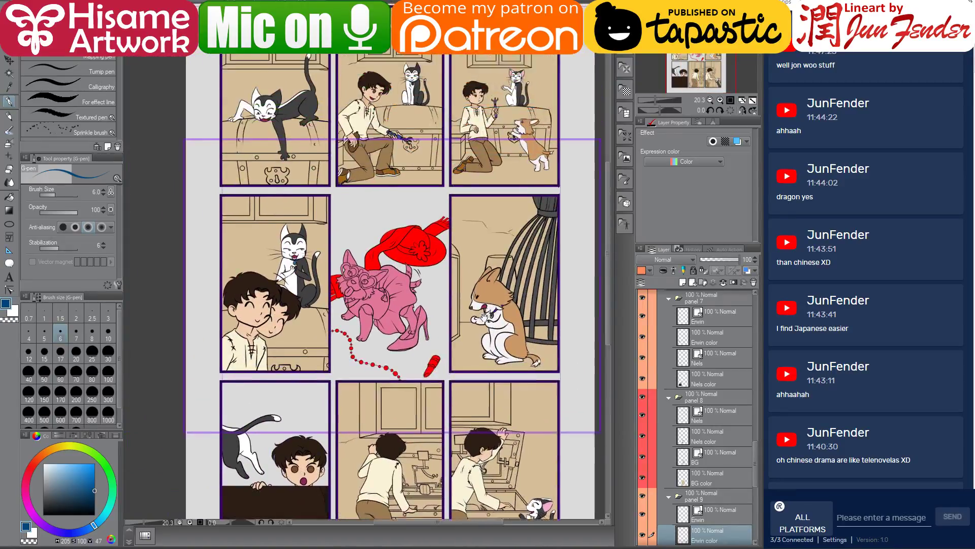
click(9, 61)
scroll(277, 190, up, 2)
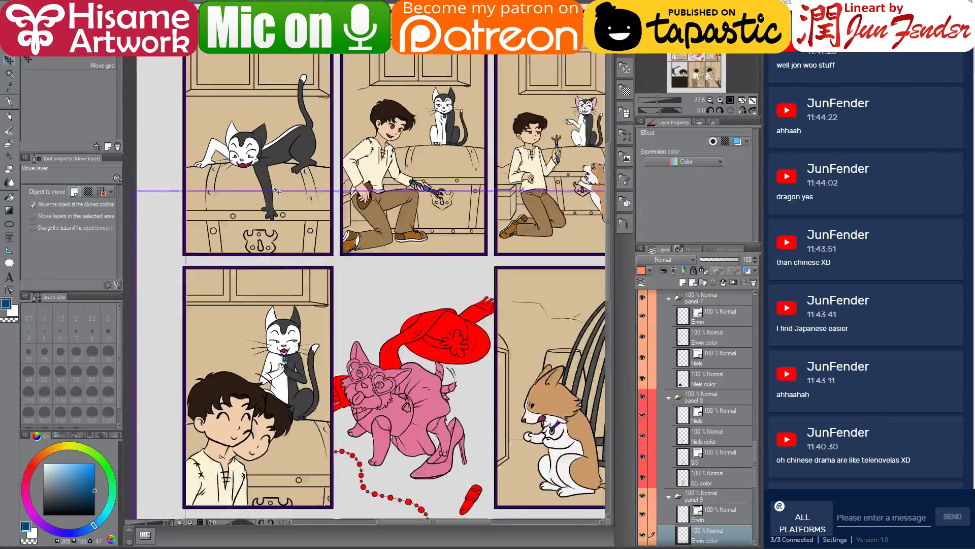
right_click(285, 198)
click(340, 186)
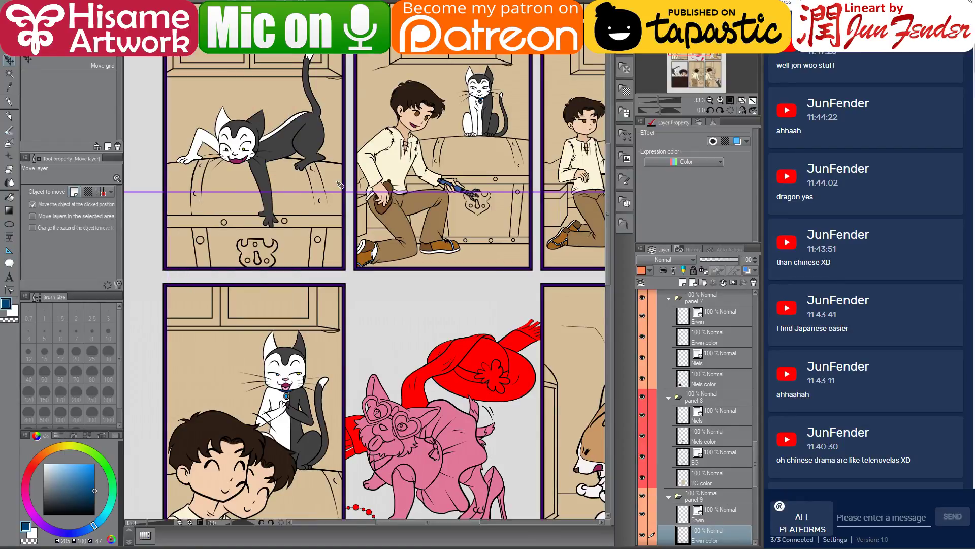
key(o)
click(294, 189)
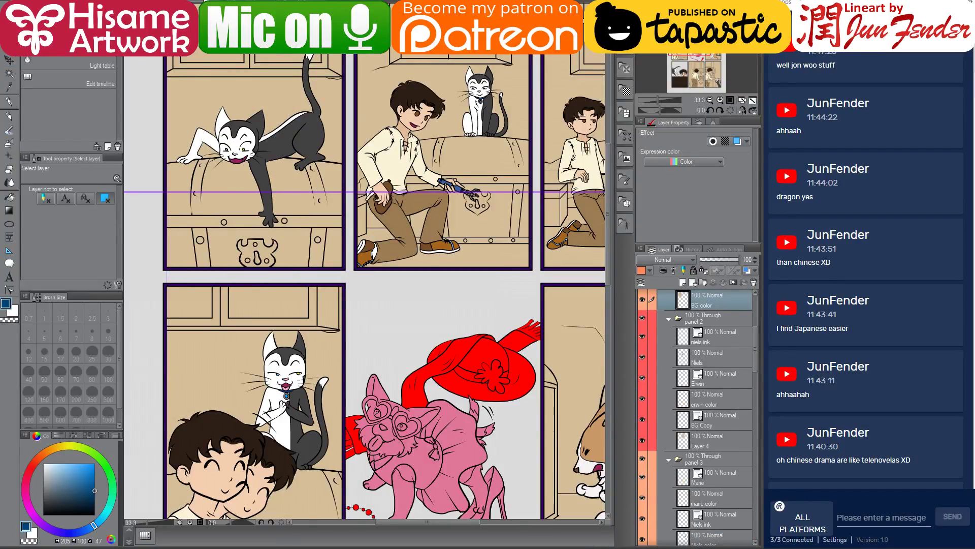
Look through the open reference pages and open page84-clip.clip from the comic's page folder as the chest reference.
key(ctrl+Tab)
key(ctrl+Tab)
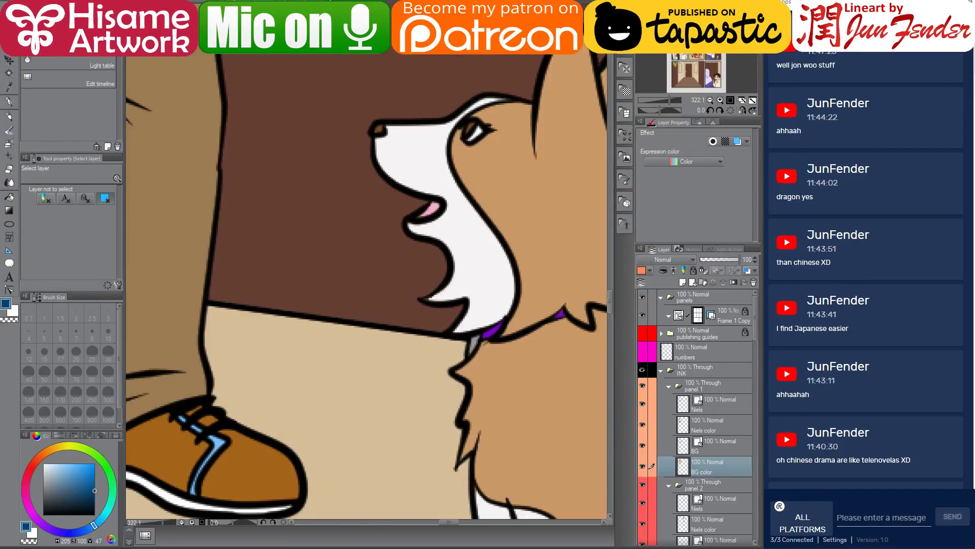
key(ctrl+Tab)
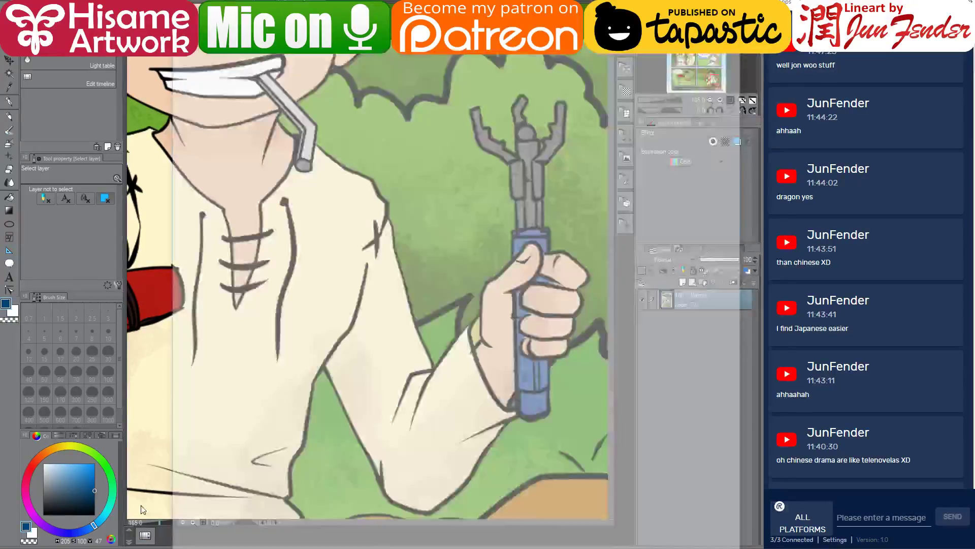
key(alt+Tab)
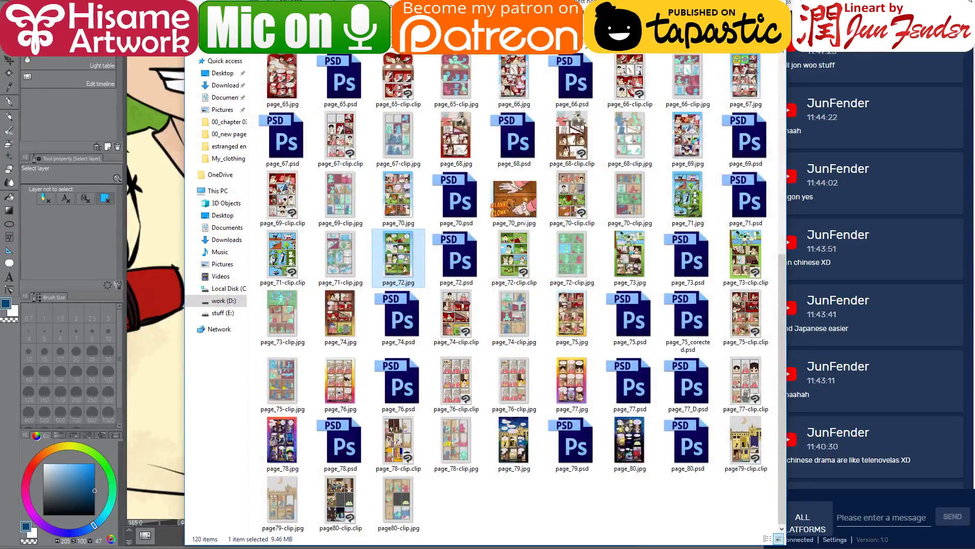
key(alt+Up)
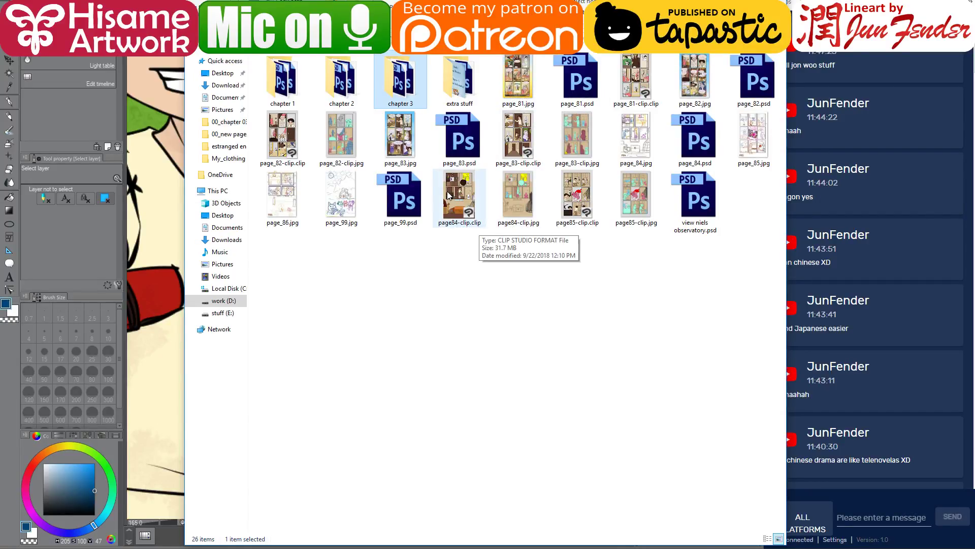
click(459, 197)
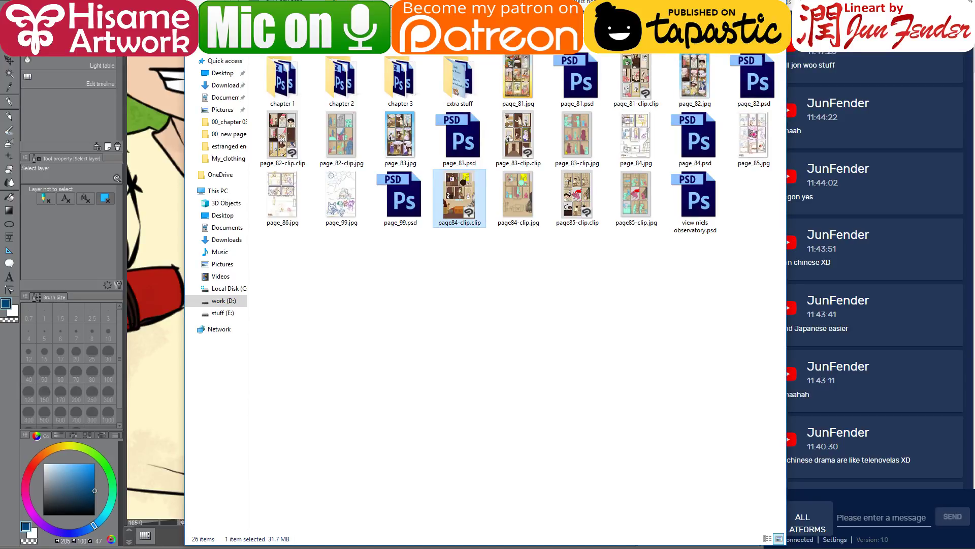
Sample the orange of the treasure chest's rim band on the page 84 reference.
scroll(375, 429, up, 2)
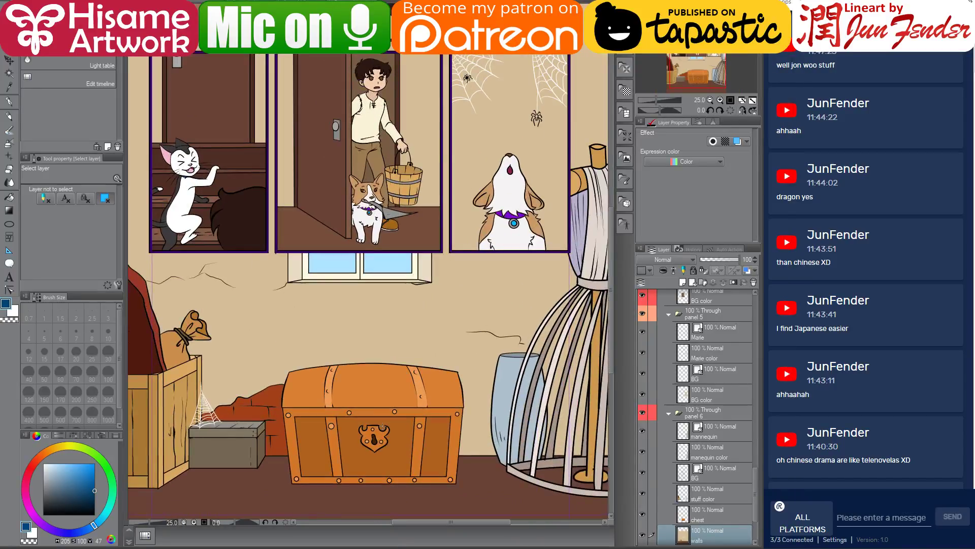
scroll(375, 412, up, 1)
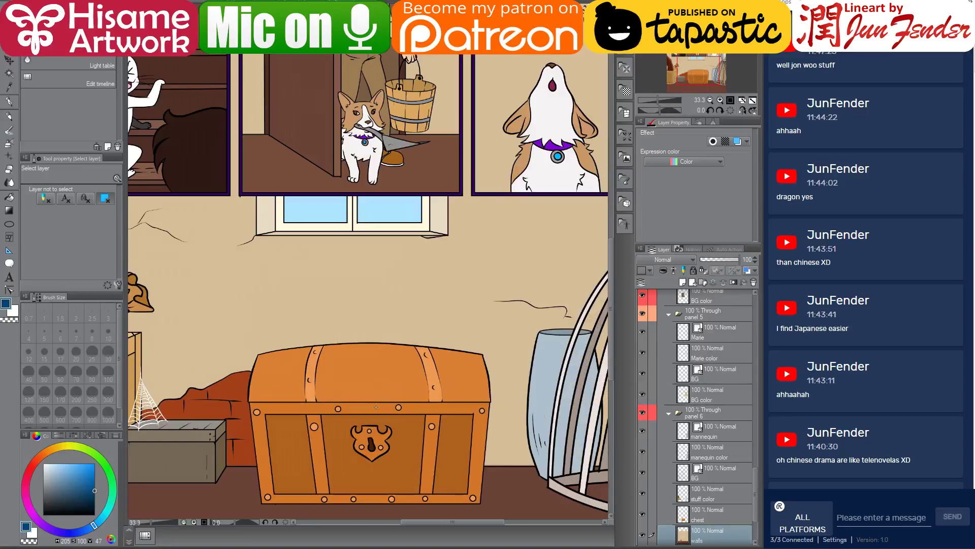
click(9, 102)
alt+click(381, 404)
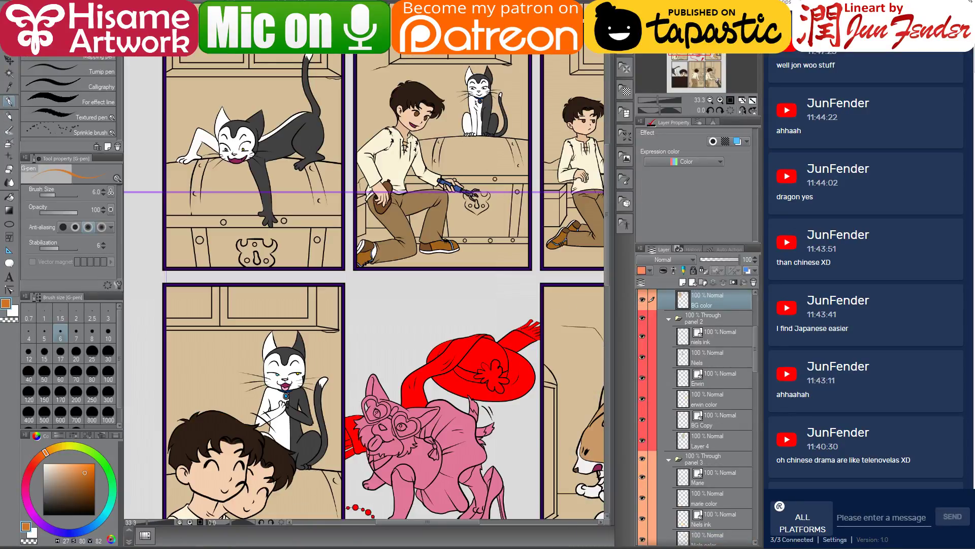
Add a new layer named "chest" beside the background colour layer in the panel 1 folder.
scroll(385, 258, up, 5)
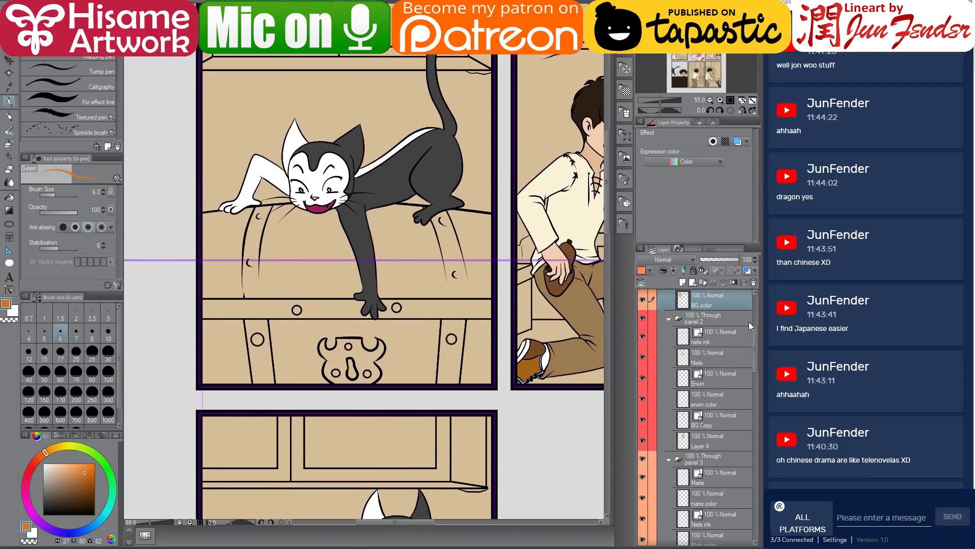
scroll(735, 324, up, 2)
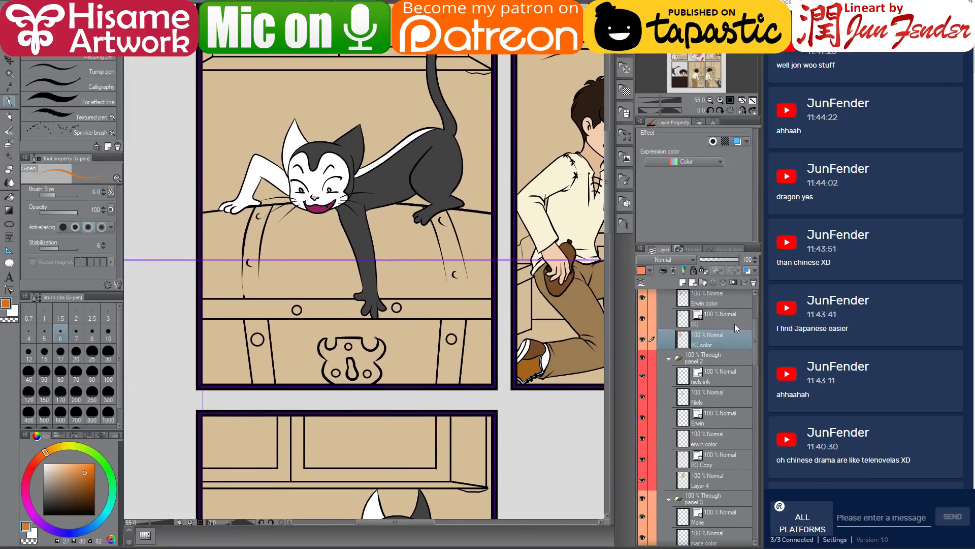
click(682, 282)
drag(709, 339, 707, 363)
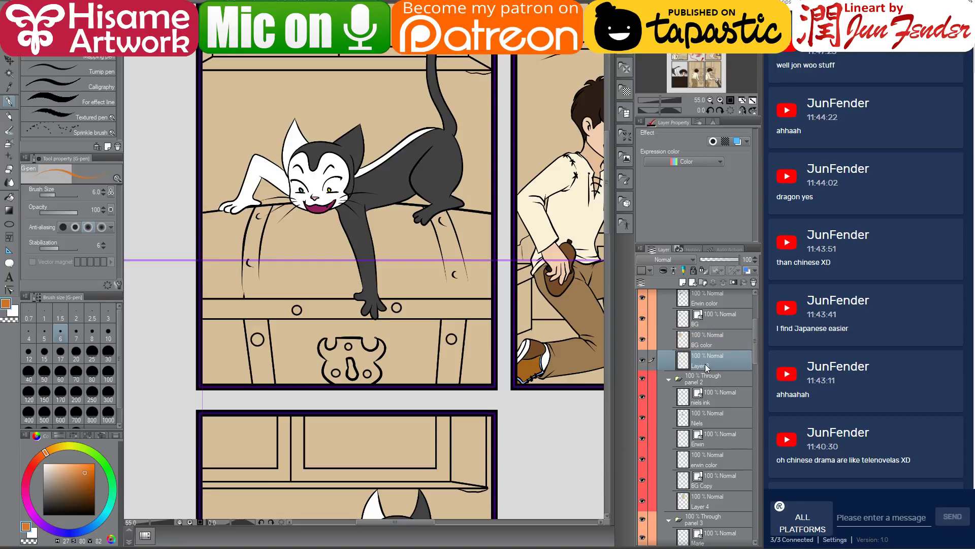
double_click(705, 366)
text(chest)
key(Return)
Hide the cat's ink and colour layers in panel 1 and move the chest layer above the background colour layer.
scroll(671, 356, up, 3)
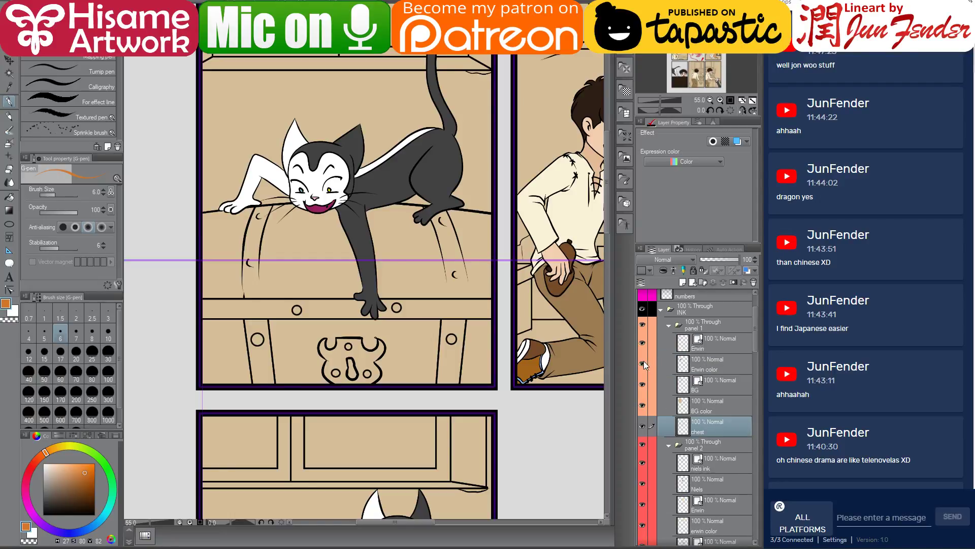
click(9, 196)
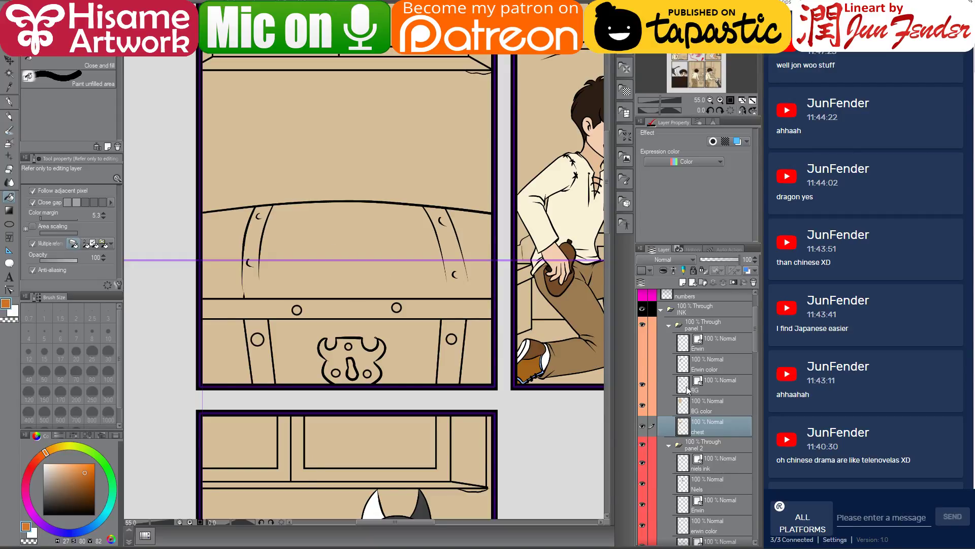
drag(706, 419, 702, 396)
Fill the panel 1 chest's lid, rim band, straps and front boards with the sampled orange, leaving the lock and rivets.
click(319, 272)
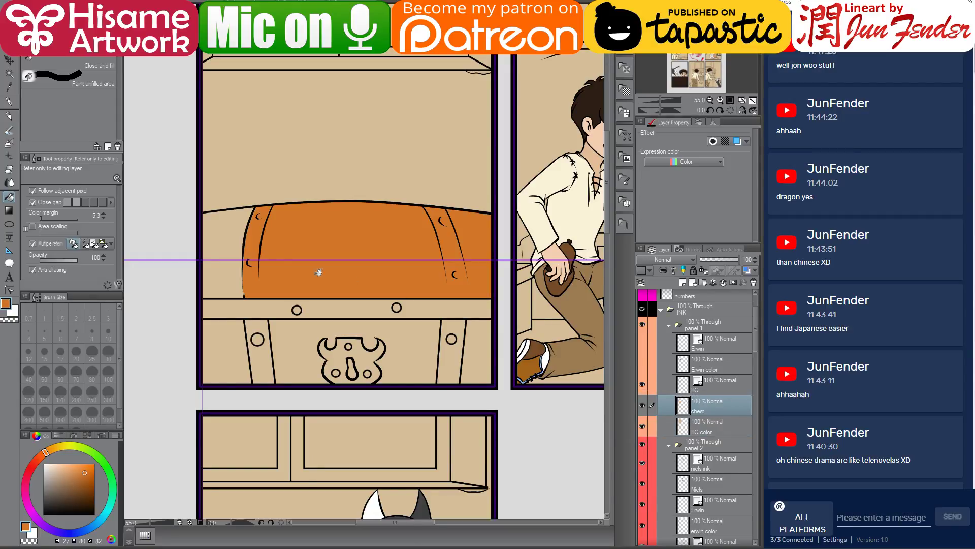
click(229, 239)
click(240, 308)
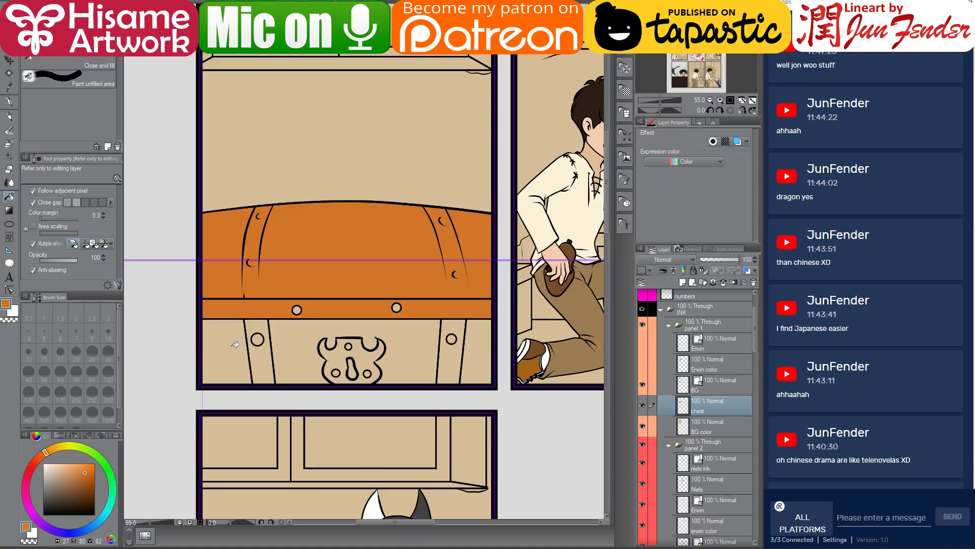
click(235, 343)
click(271, 359)
click(294, 356)
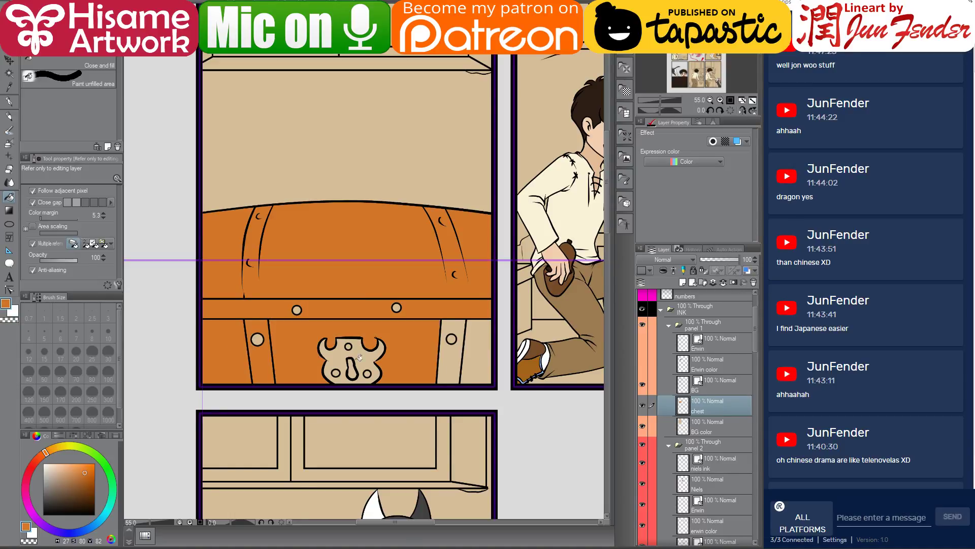
click(458, 355)
click(483, 351)
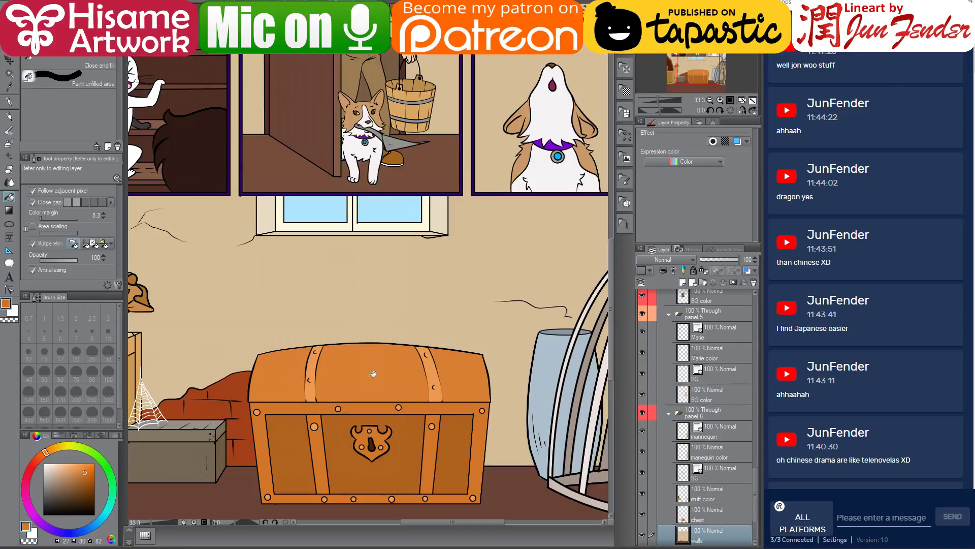
Refill the panel 1 chest's lid sections with the lighter orange sampled from the reference chest's lid.
alt+click(355, 369)
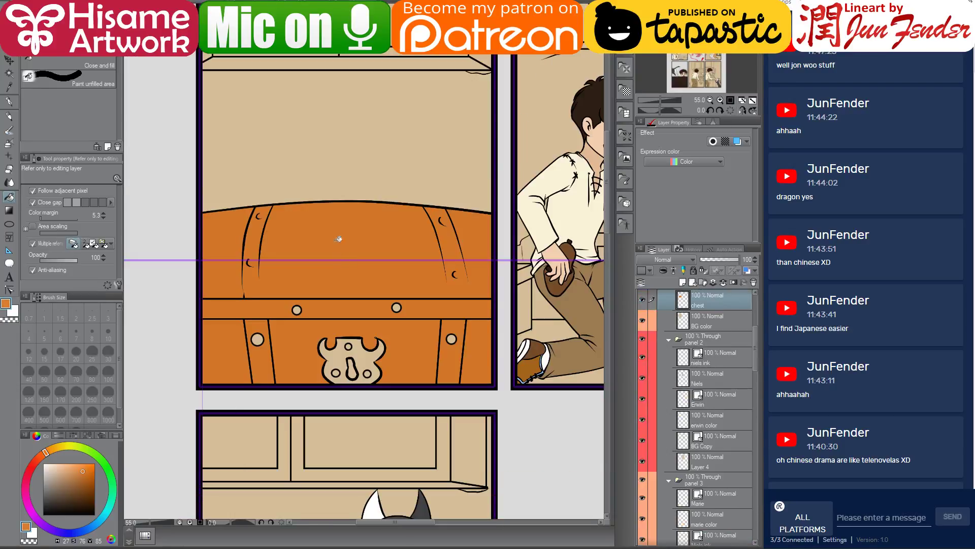
click(339, 235)
click(220, 233)
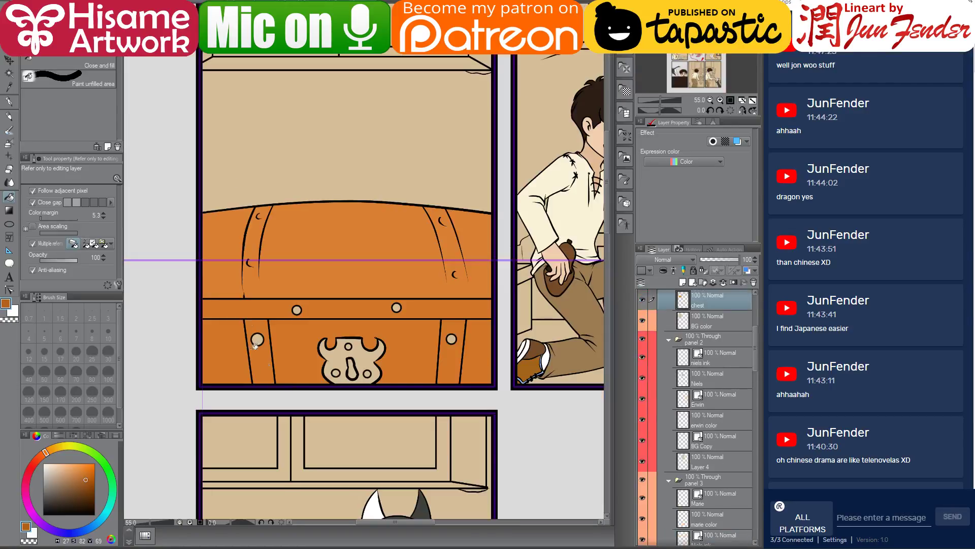
Refill the panel 1 chest's front boards between the straps with the darker orange-brown from the reference chest.
click(237, 336)
click(330, 342)
click(483, 342)
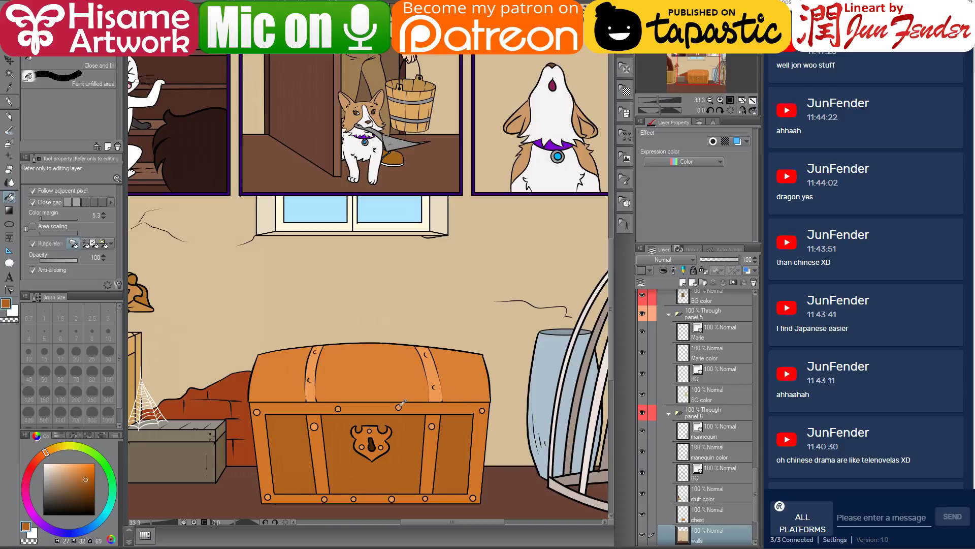
Fill the panel 1 chest's rivets, including those on the lock, with the light orange sampled from the reference chest.
alt+click(400, 404)
key(ctrl+Tab)
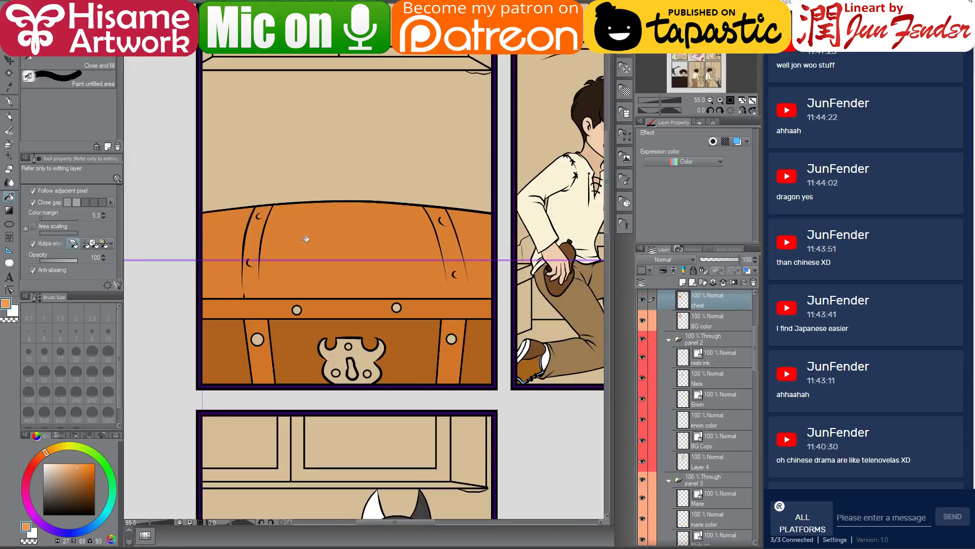
click(257, 339)
click(337, 373)
Fill the panel 1 chest's lock plate with the rim band's orange and its keyhole with dark brown.
alt+click(425, 309)
click(363, 354)
click(95, 498)
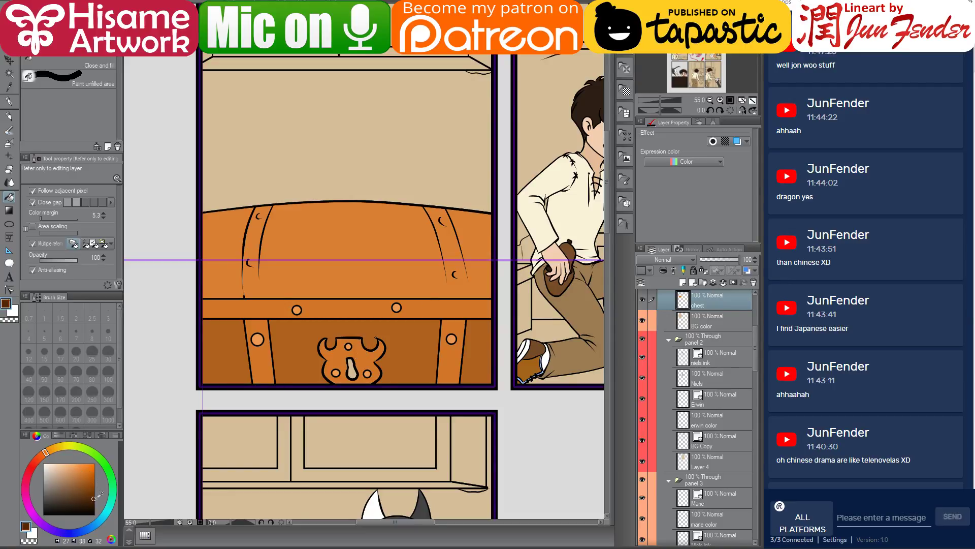
click(355, 372)
Select the area of panel 2's Layer 4 and add a new layer named chest above it.
scroll(234, 343, down, 4)
drag(450, 291, 414, 269)
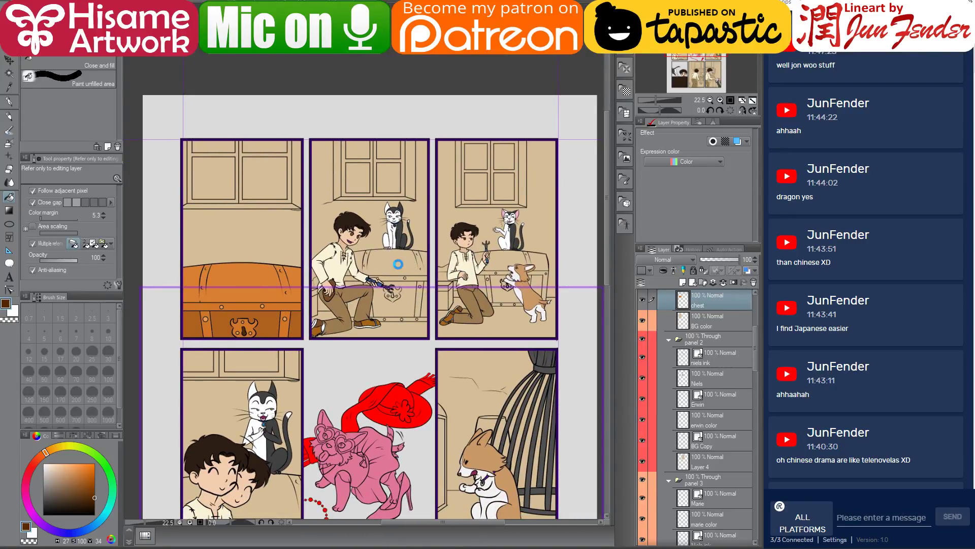
scroll(397, 264, up, 3)
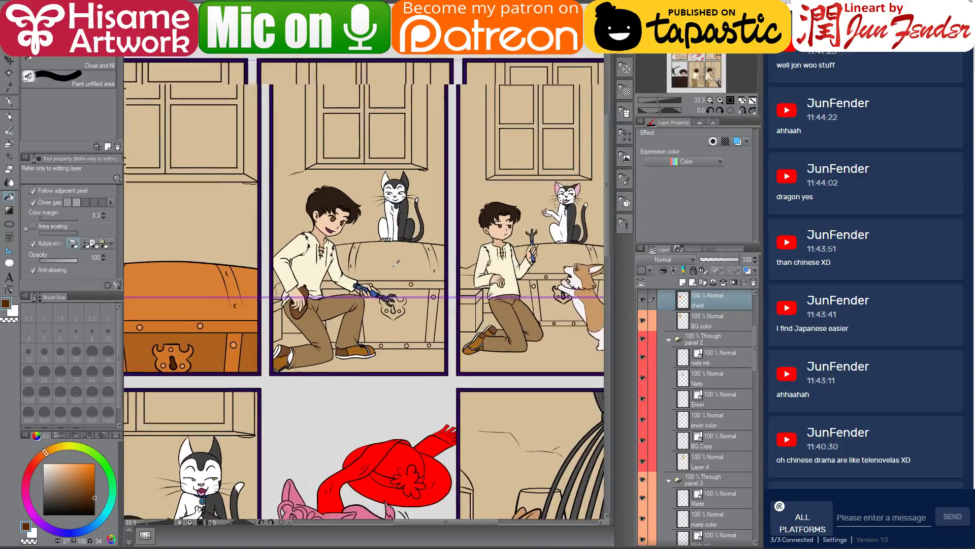
key(alt+v)
key(Right)
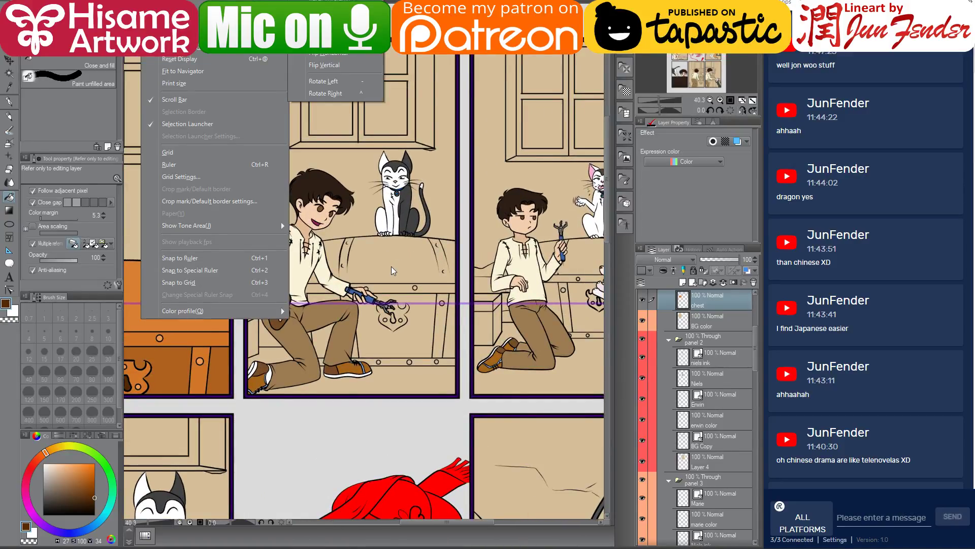
key(Escape)
key(Escape)
key(r)
click(689, 462)
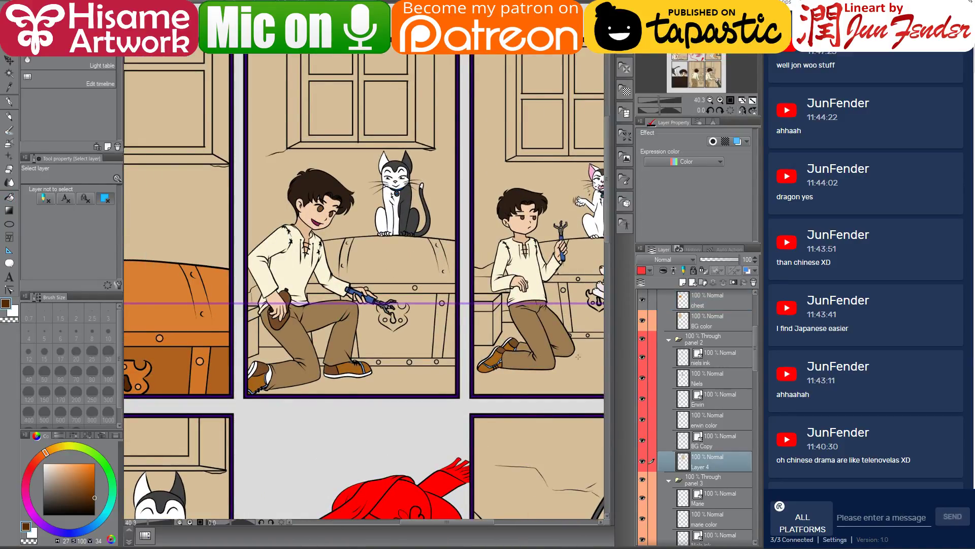
ctrl+click(683, 461)
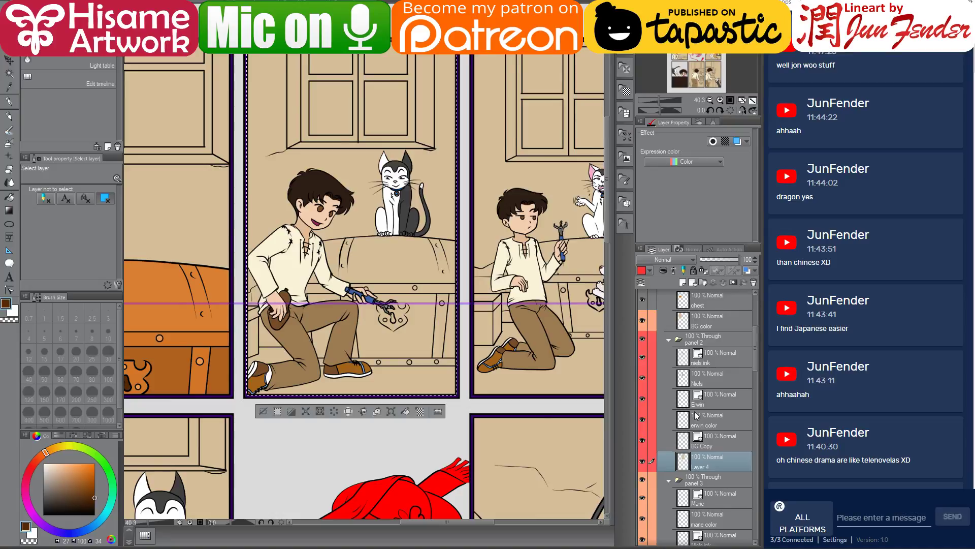
click(682, 282)
double_click(697, 466)
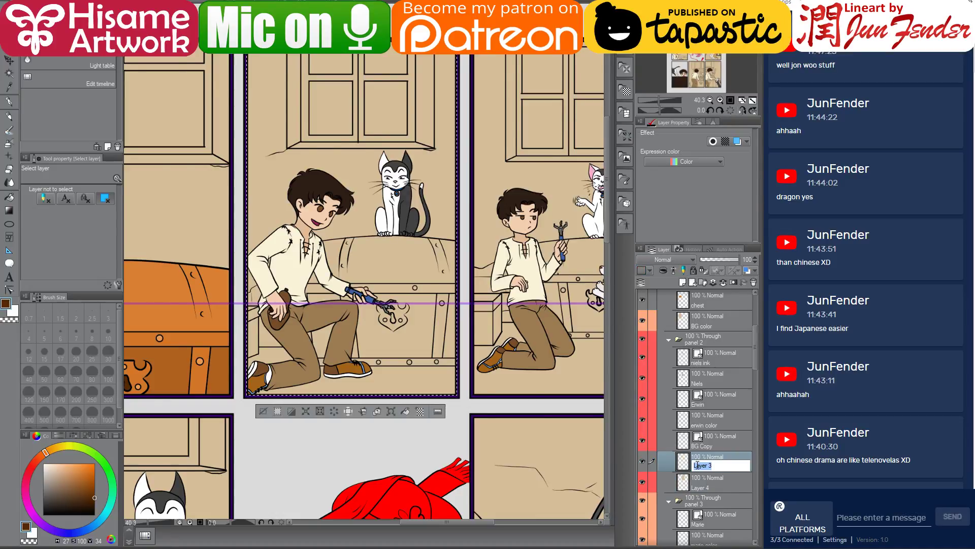
text(chest)
key(Return)
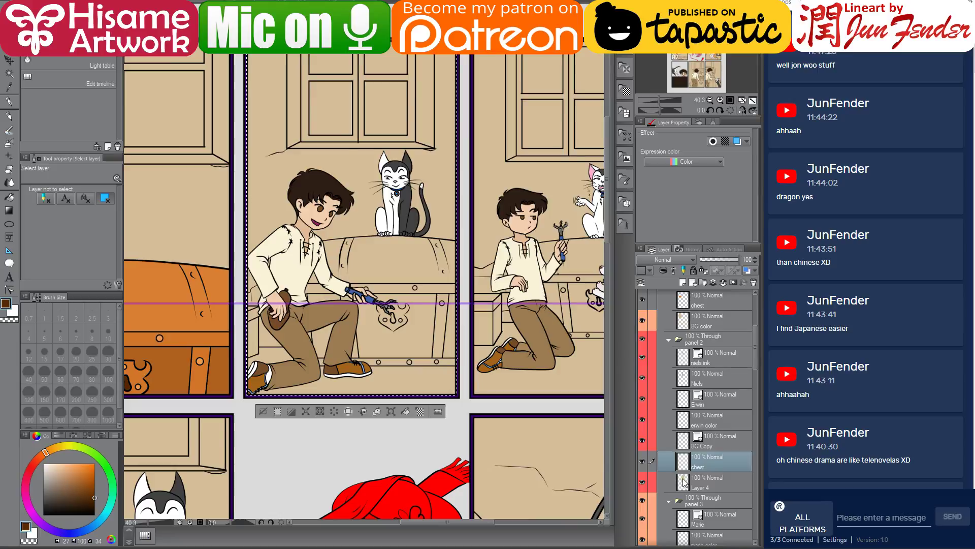
Rename panel 2's Layer 4 as bg and clear the selection.
double_click(704, 487)
text(bg)
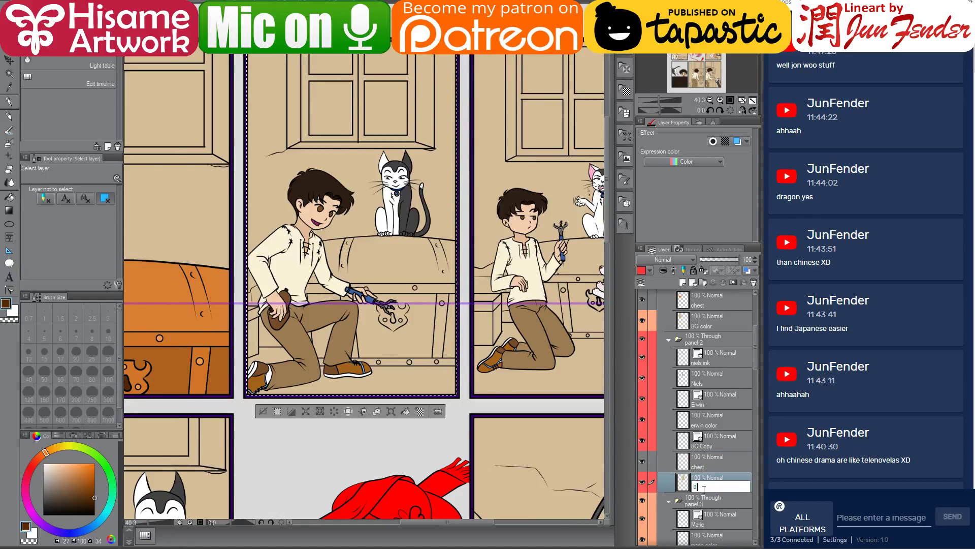
key(Return)
key(ctrl+d)
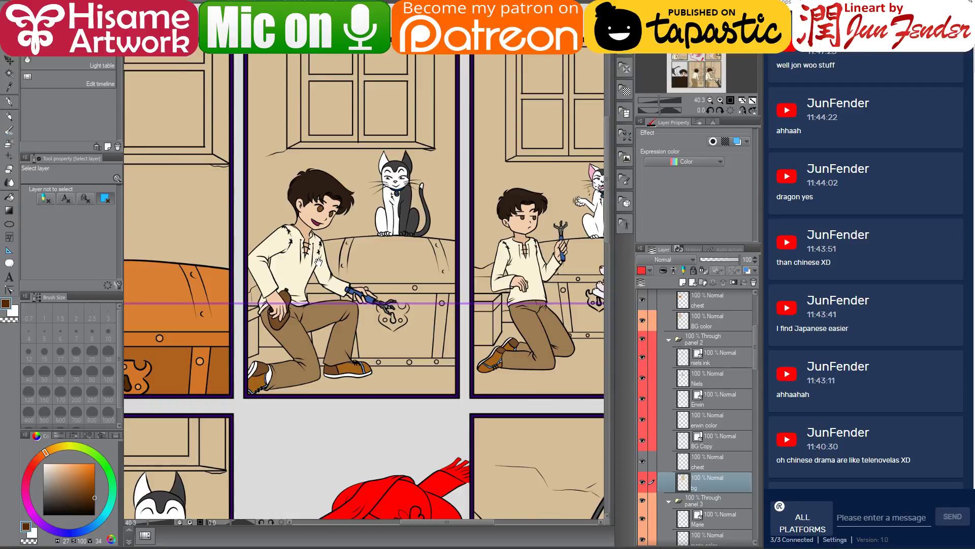
Hide the Niels ink and colour layers in panel 2 and fill the chest's front boards with the panel 1 chest's orange-brown.
drag(318, 262, 379, 285)
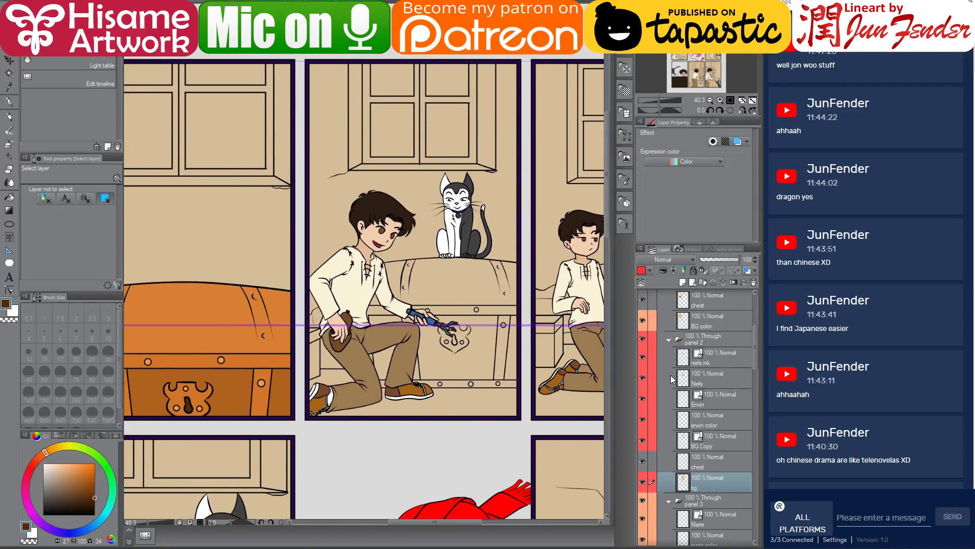
drag(642, 378, 642, 357)
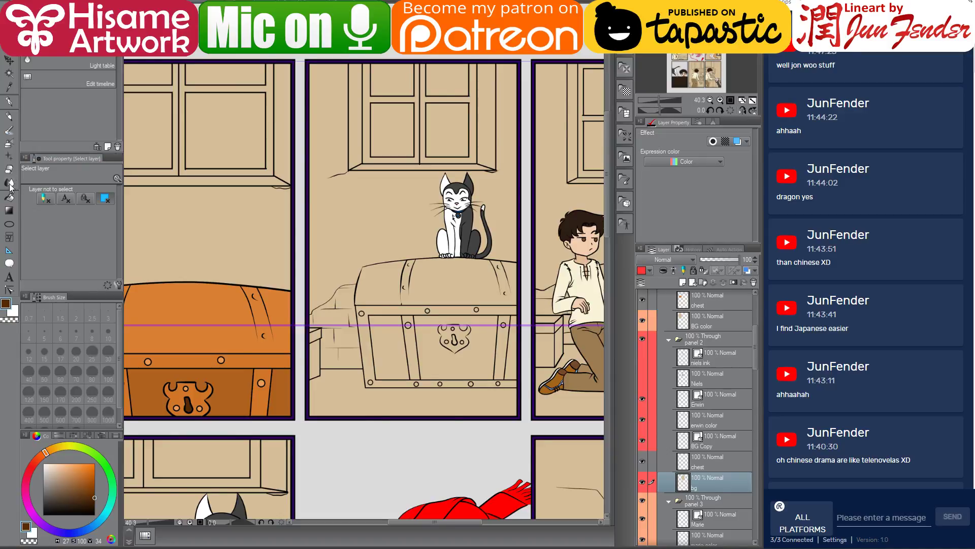
click(9, 197)
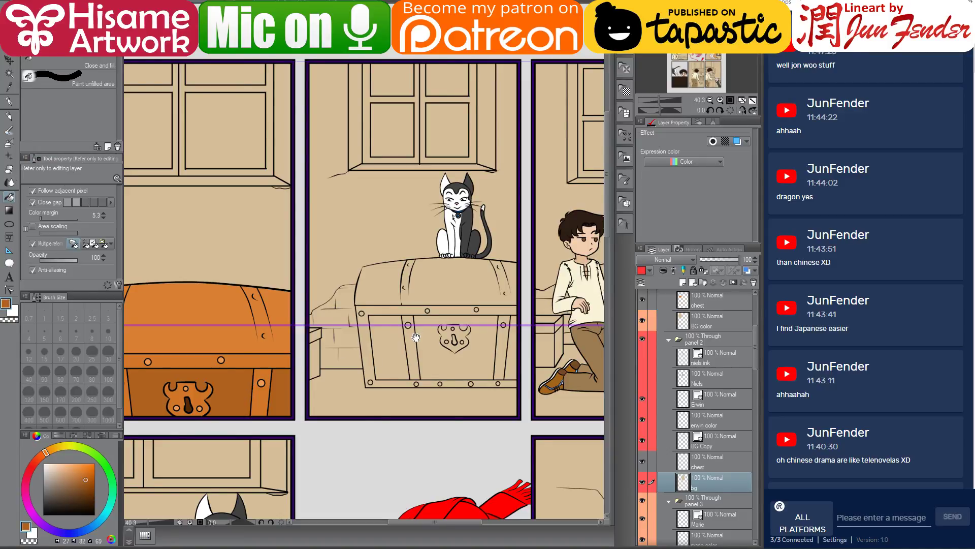
drag(419, 337, 481, 322)
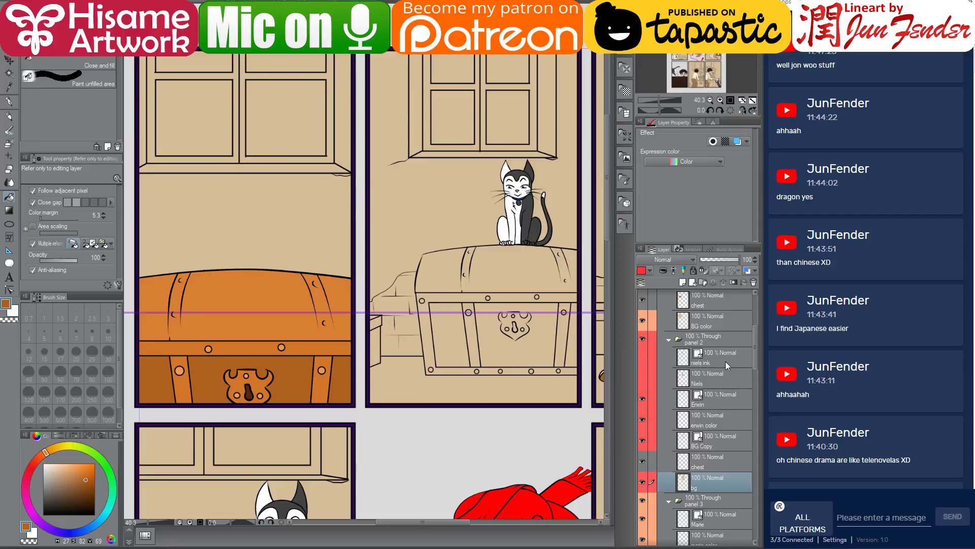
click(711, 462)
click(508, 344)
click(452, 329)
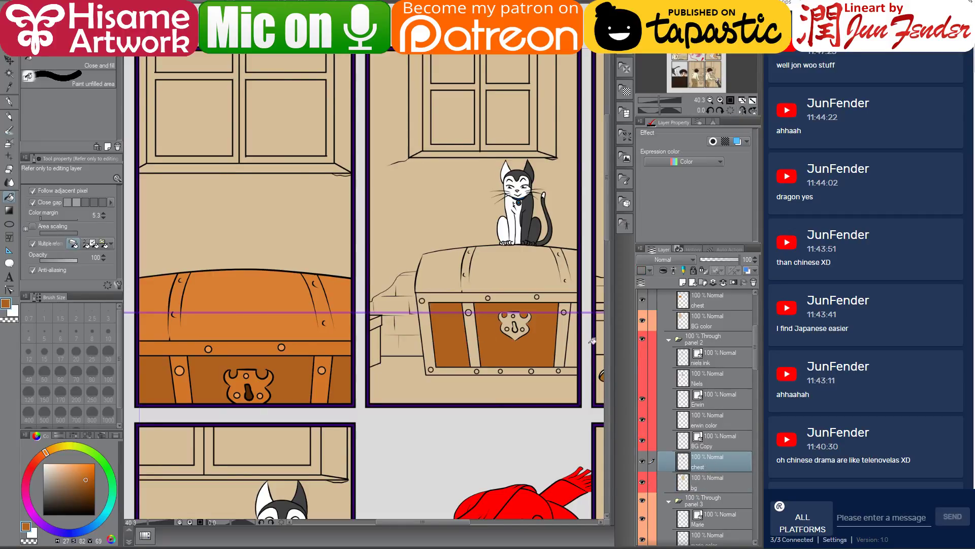
click(572, 341)
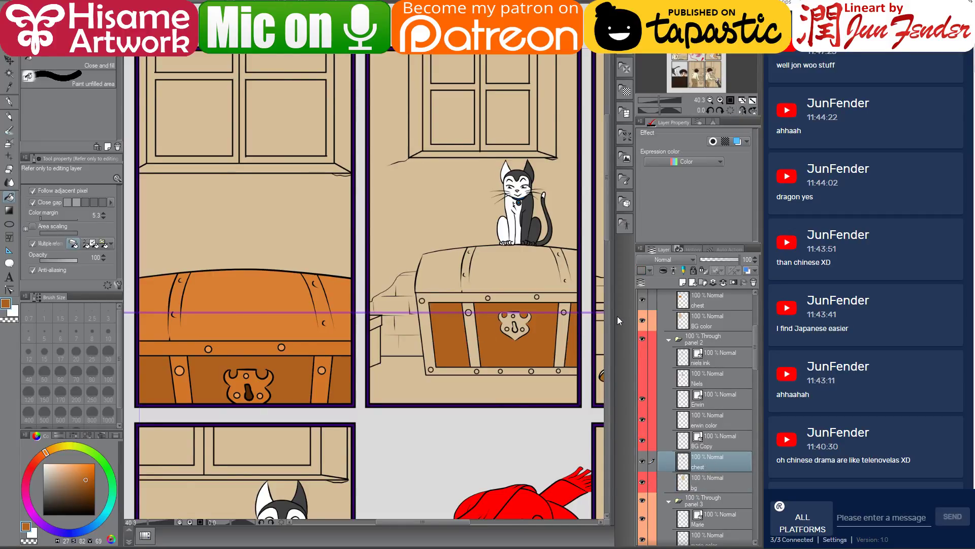
Fill the panel 2 chest's rim, straps, lid and lock plate with the matching oranges from the panel 1 chest.
alt+click(483, 304)
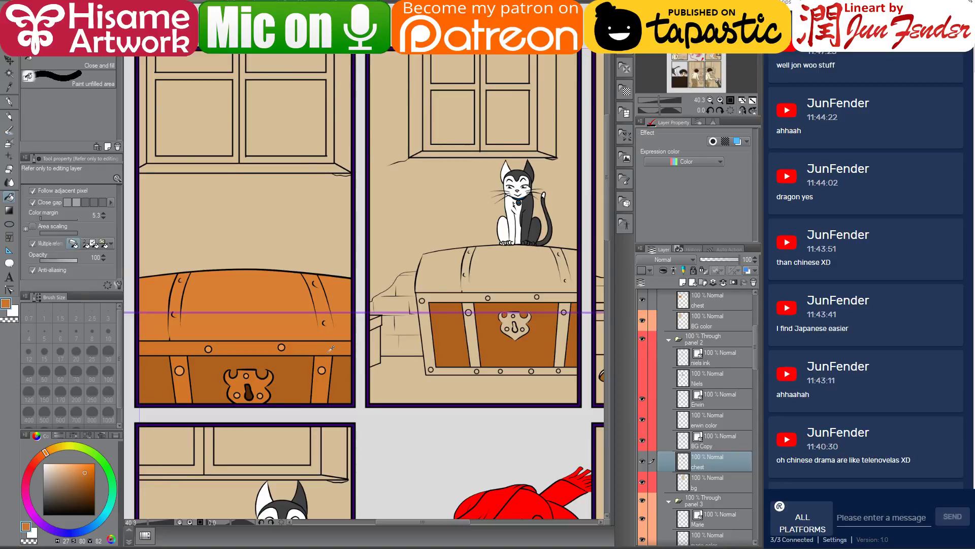
click(468, 296)
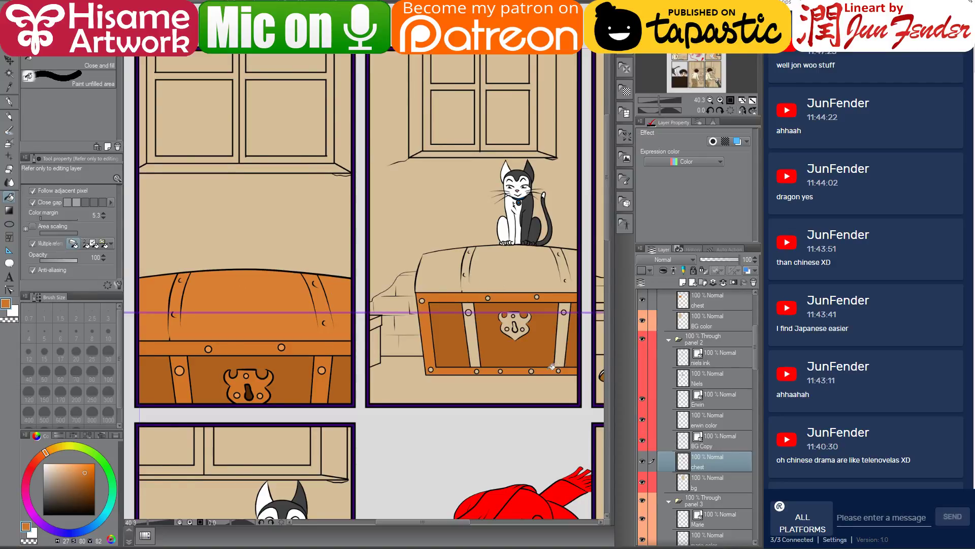
click(562, 348)
click(479, 338)
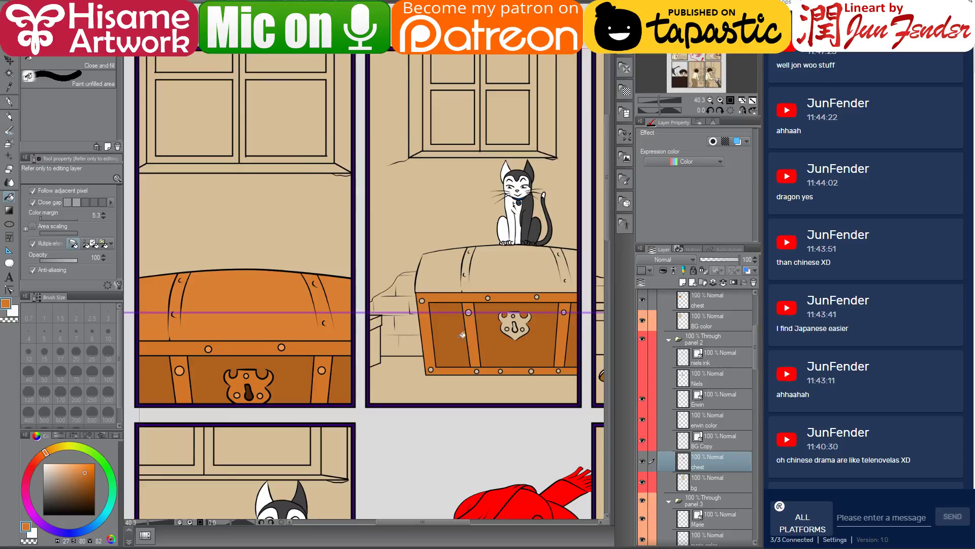
click(497, 278)
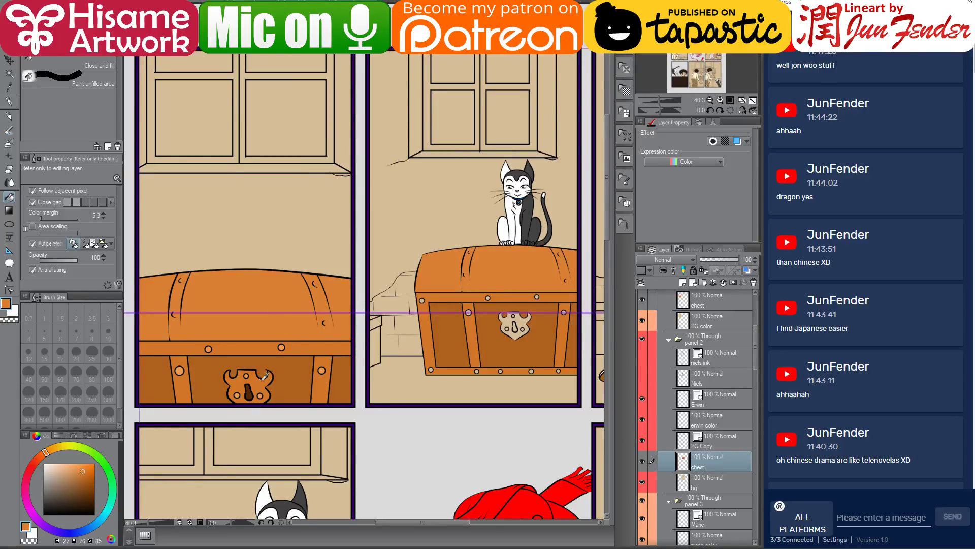
click(513, 317)
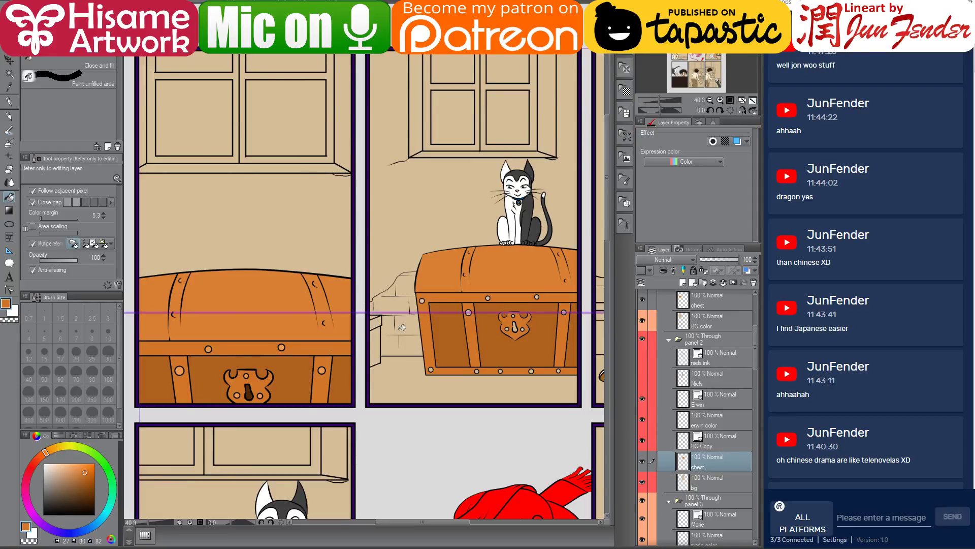
Fill the rivets on the panel 2 chest's frame, straps and lock with the light orange from the panel 1 chest.
alt+click(322, 368)
scroll(528, 322, up, 5)
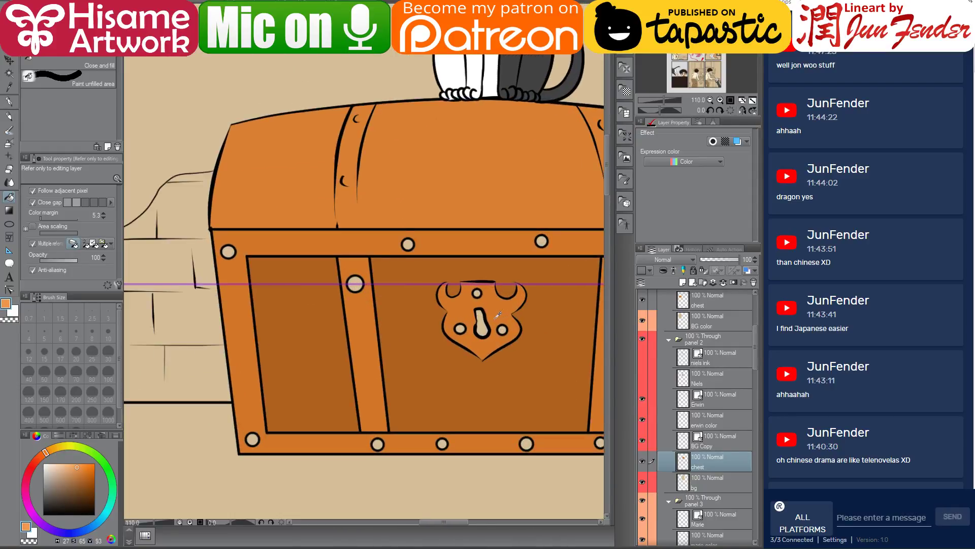
scroll(498, 315, down, 3)
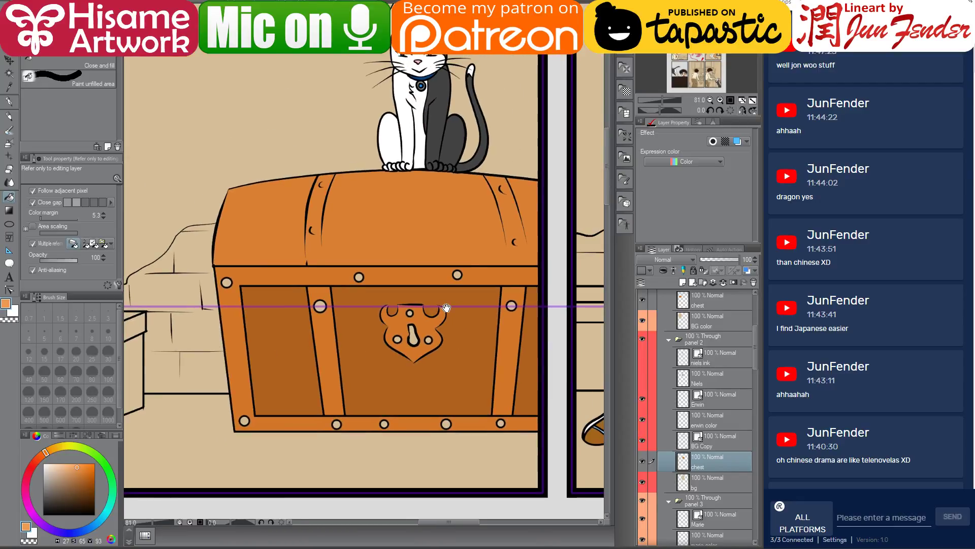
scroll(375, 297, up, 2)
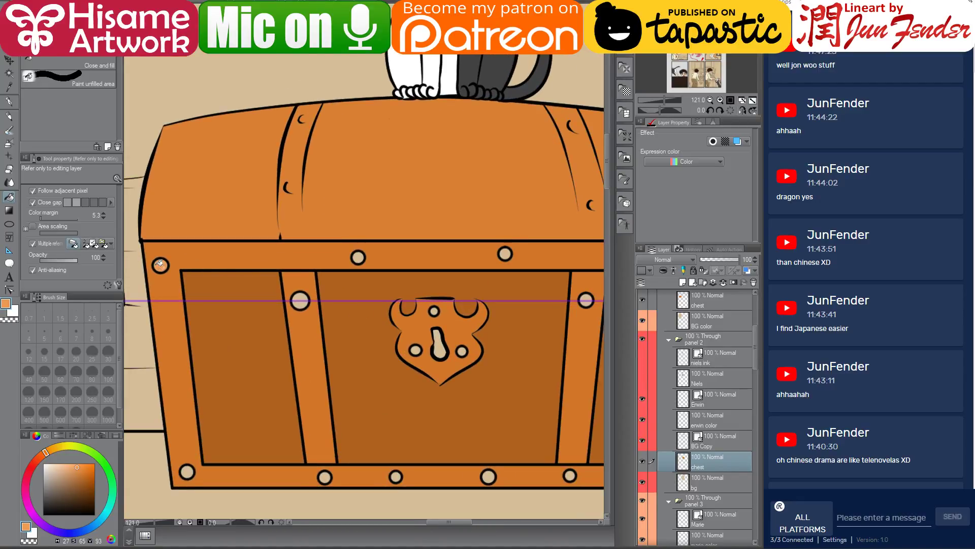
click(188, 471)
click(326, 476)
click(303, 300)
click(359, 255)
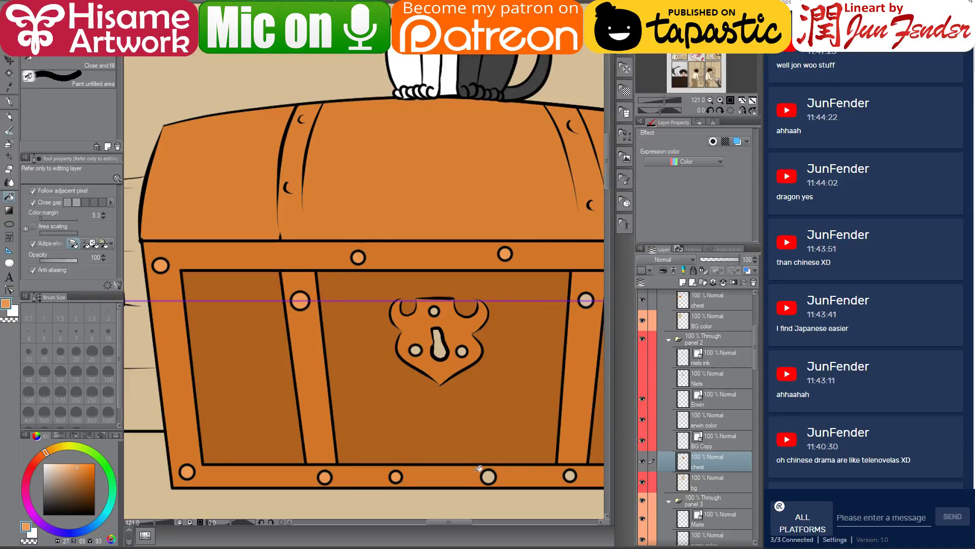
click(491, 476)
click(571, 474)
drag(517, 303, 542, 286)
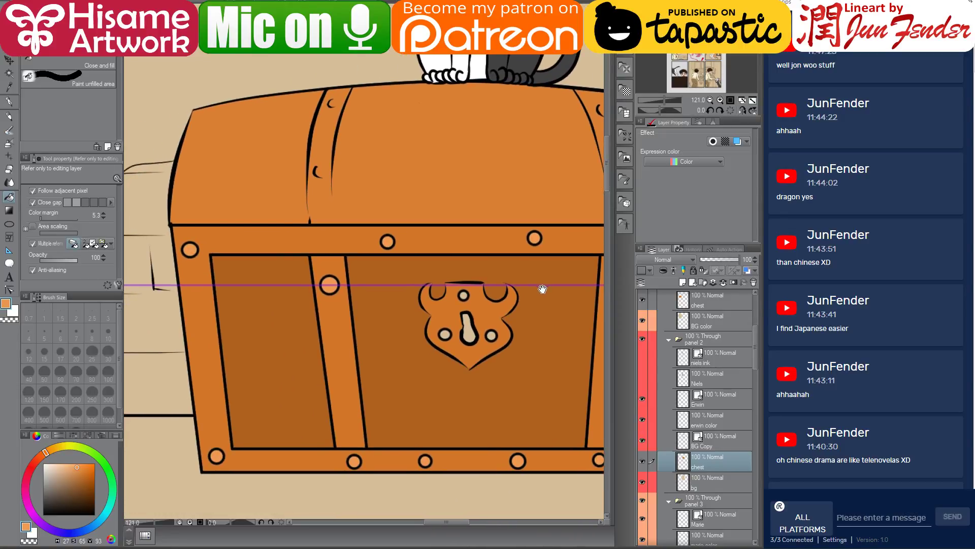
click(445, 333)
Fill the panel 2 chest's keyhole with dark brown and show the Niels ink and colour layers again.
click(95, 493)
click(468, 333)
scroll(483, 384, down, 4)
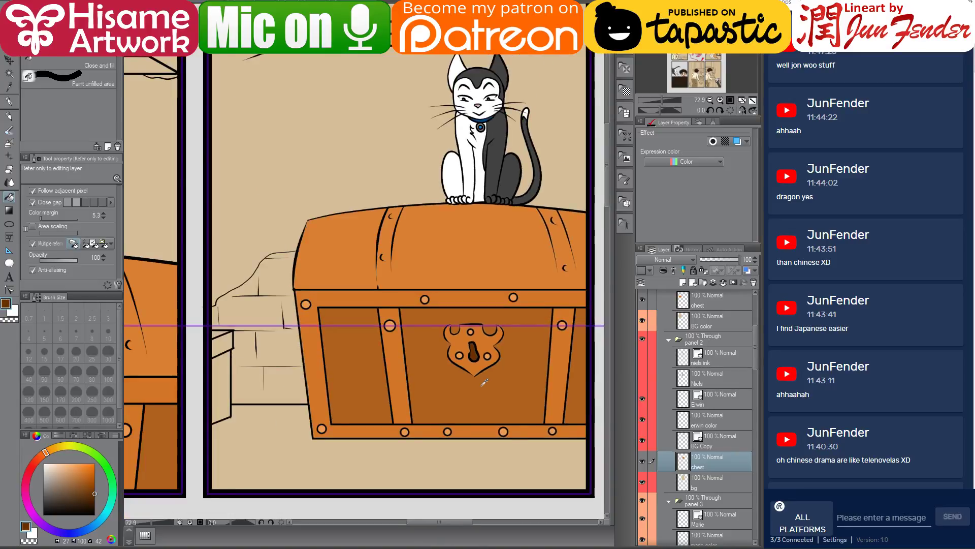
scroll(484, 382, down, 2)
scroll(374, 429, up, 1)
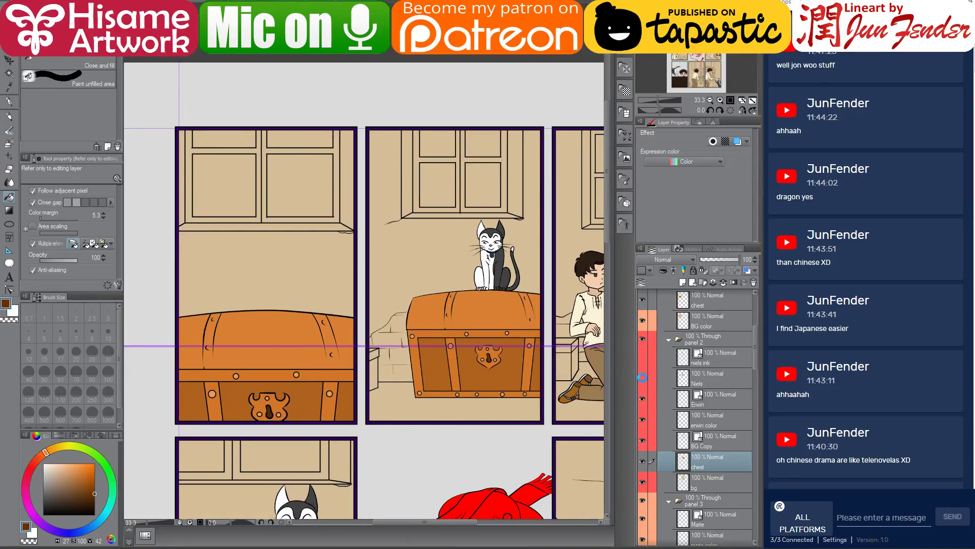
click(645, 381)
click(644, 355)
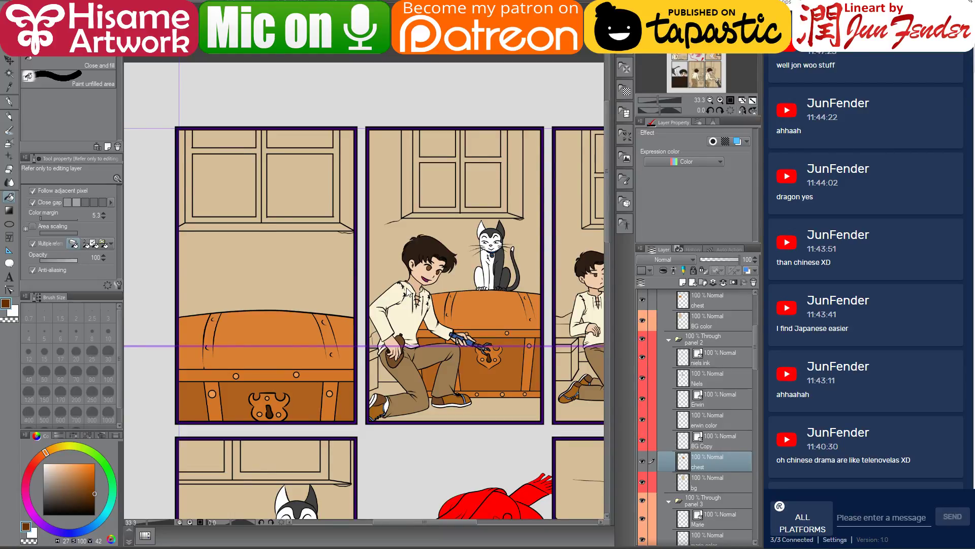
Select panel 3's BG color layer and its area, and hide the panel's Marie and Niels ink and colour layers.
drag(508, 317, 376, 281)
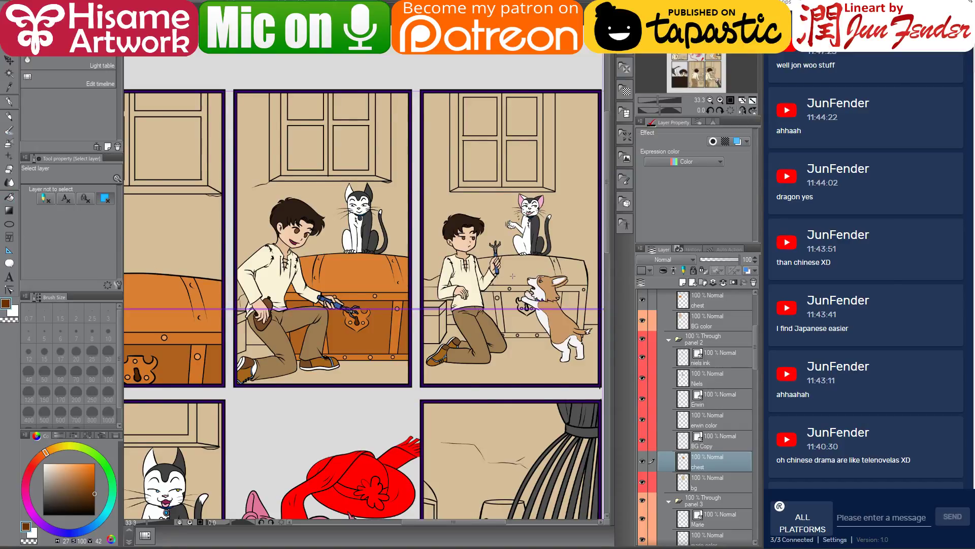
ctrl+shift+click(512, 276)
scroll(701, 457, down, 3)
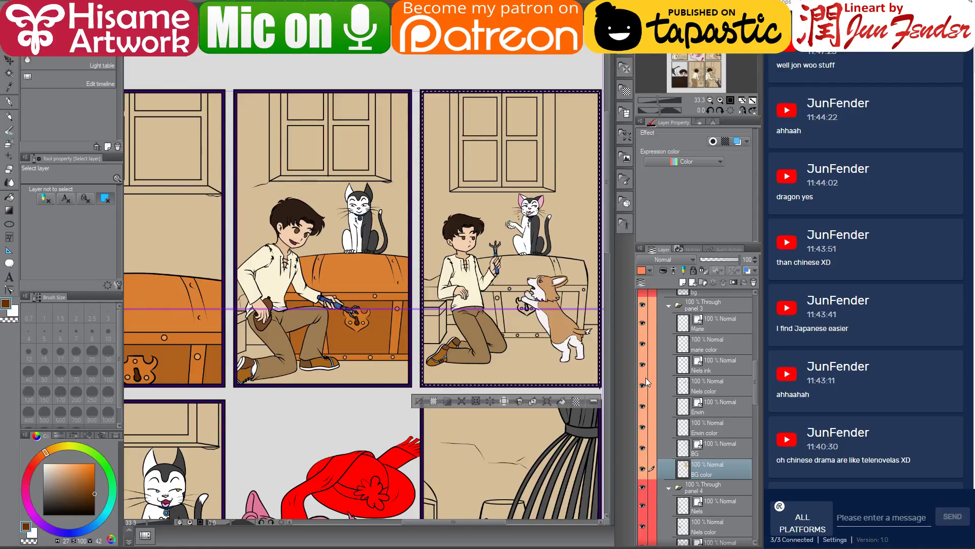
drag(643, 385, 643, 327)
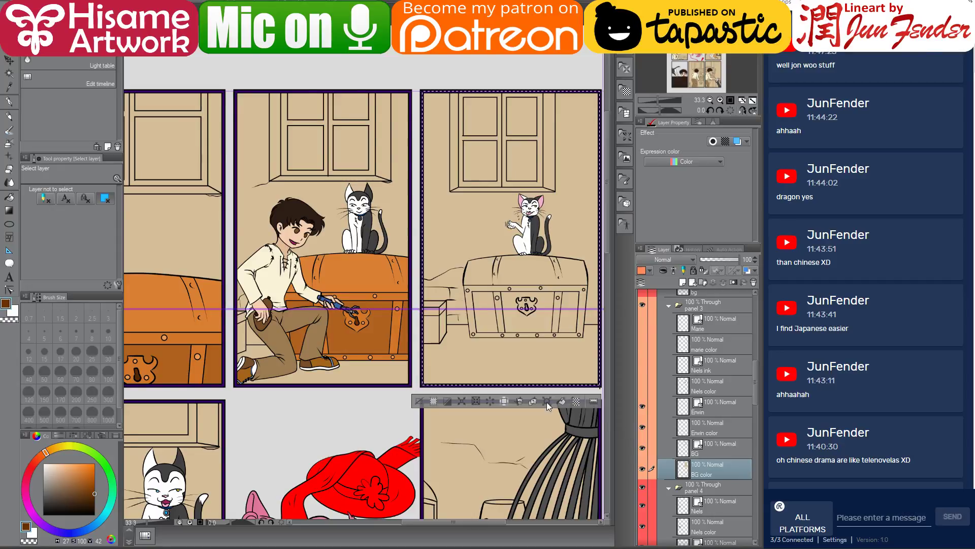
Switch to the Fill tool and pick up the dark orange from the front of the panel 2 chest.
key(g)
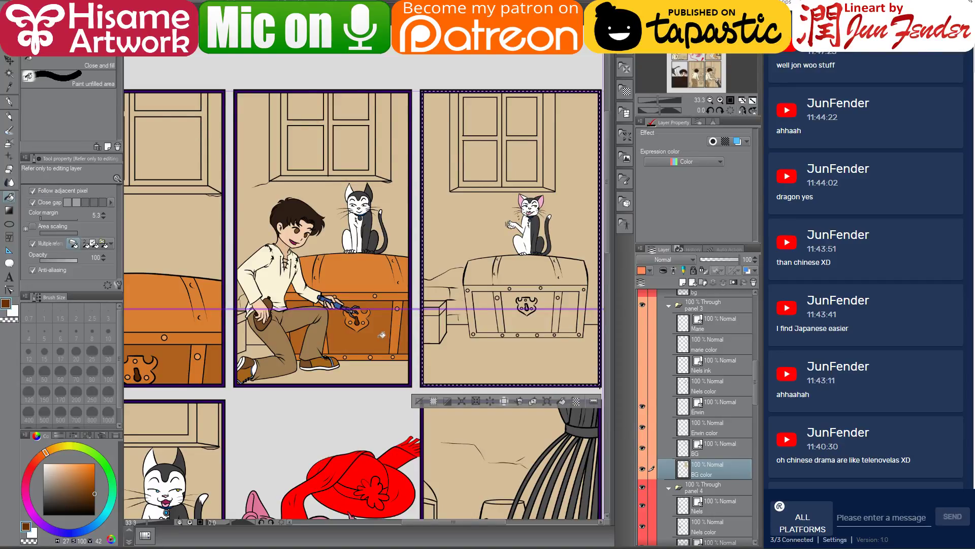
alt+click(382, 334)
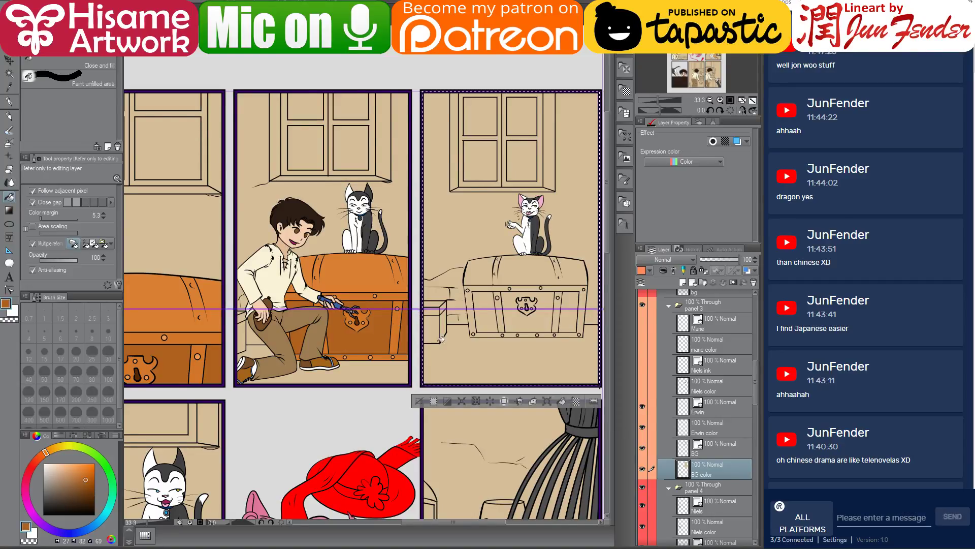
click(520, 321)
click(491, 319)
key(ctrl+z)
key(ctrl+z)
Add a new layer above panel 3's BG color layer and name it "chest".
click(683, 282)
double_click(705, 473)
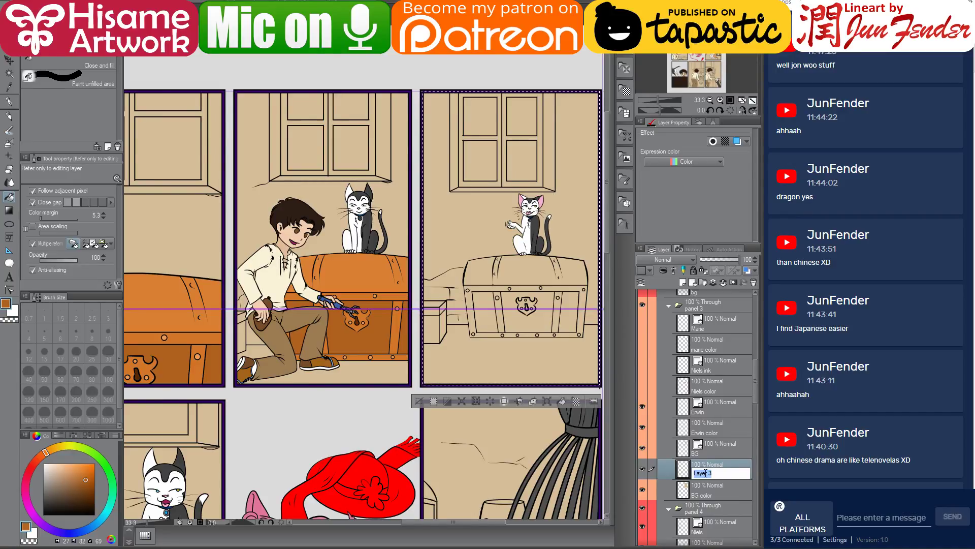
text(chest)
key(Return)
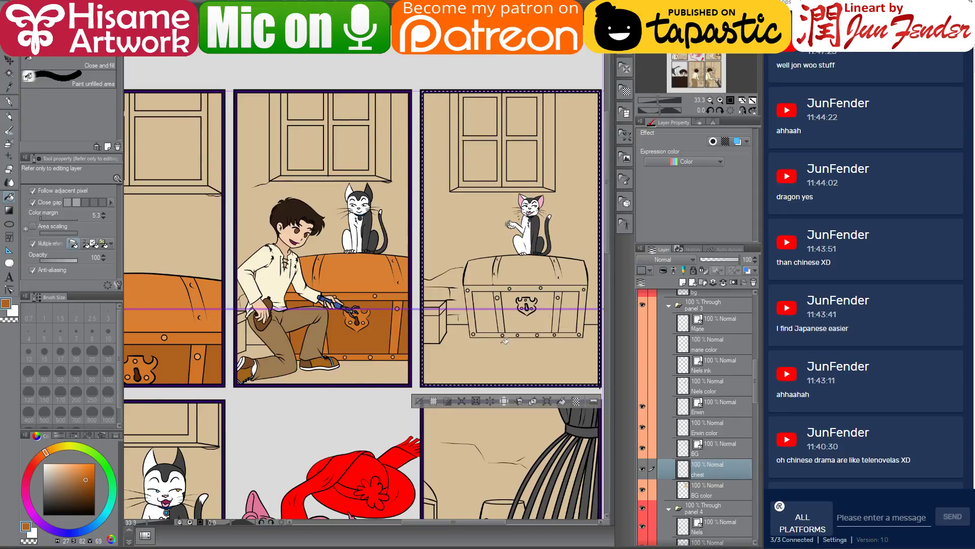
Fill the recessed front panels of the panel 3 chest with the dark orange on the chest layer.
click(530, 318)
click(488, 315)
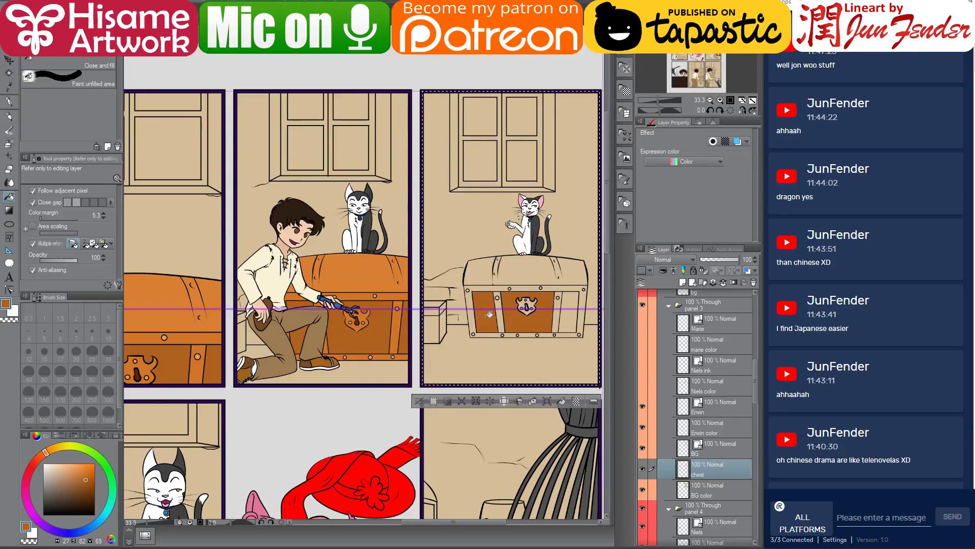
click(575, 315)
Fill the panel 3 chest's frame, straps, lid and lock plate with the matching oranges from the panel 2 chest.
alt+click(395, 285)
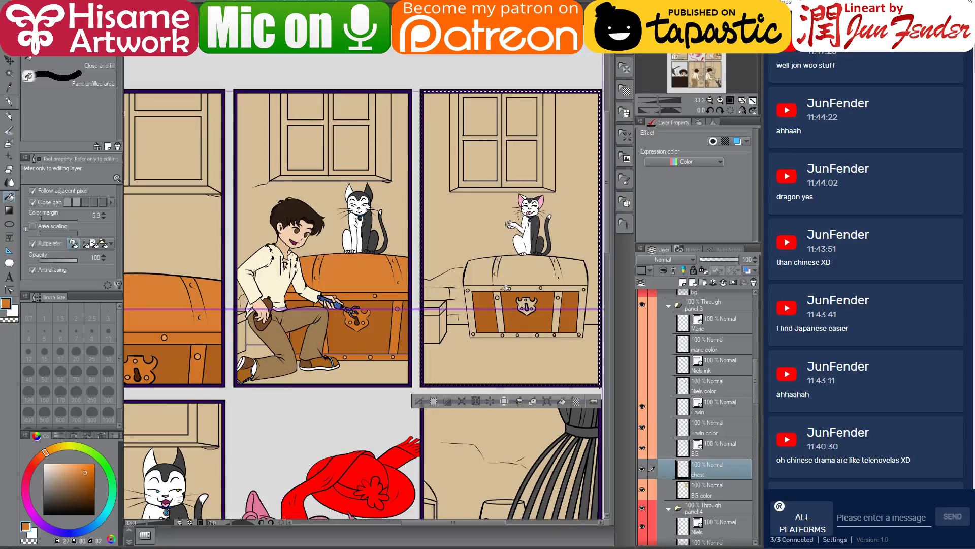
click(521, 285)
click(512, 317)
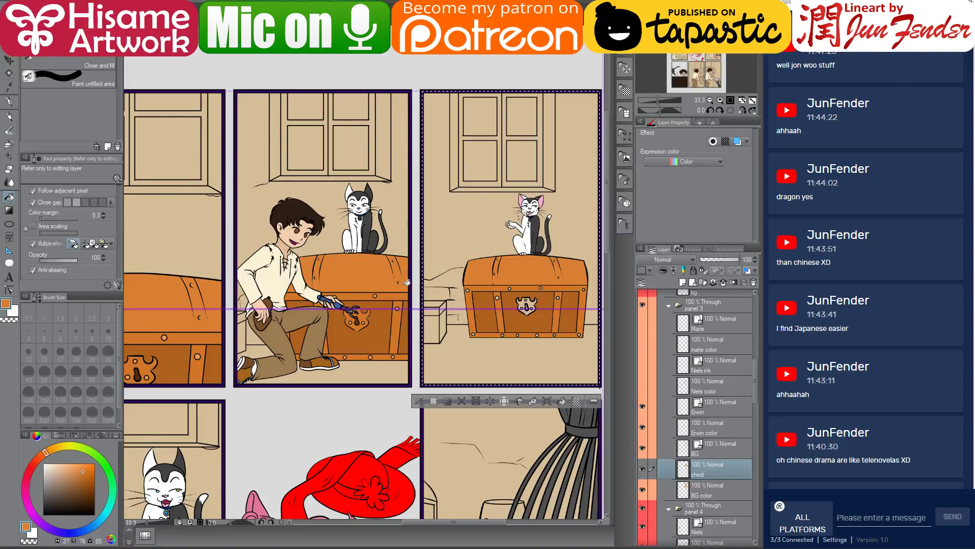
scroll(539, 307, up, 3)
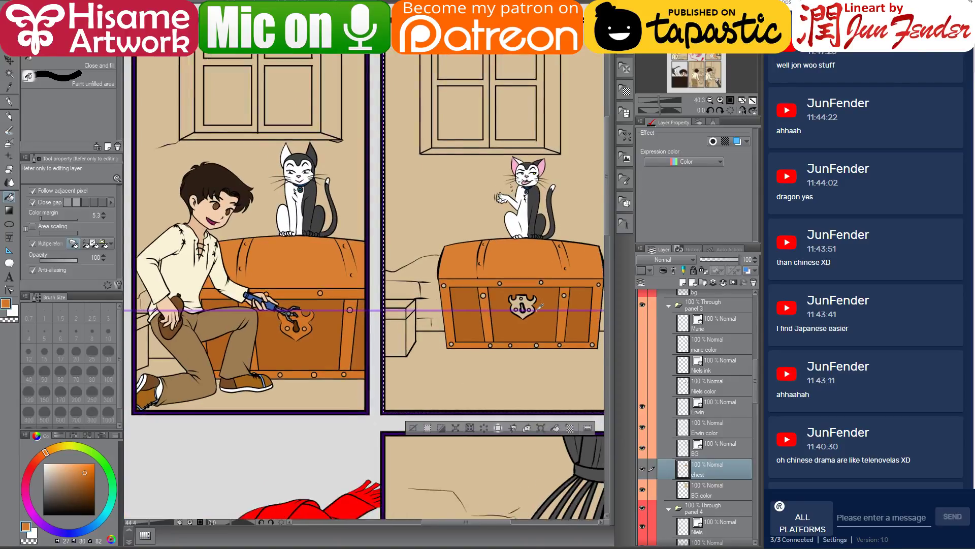
scroll(538, 306, down, 2)
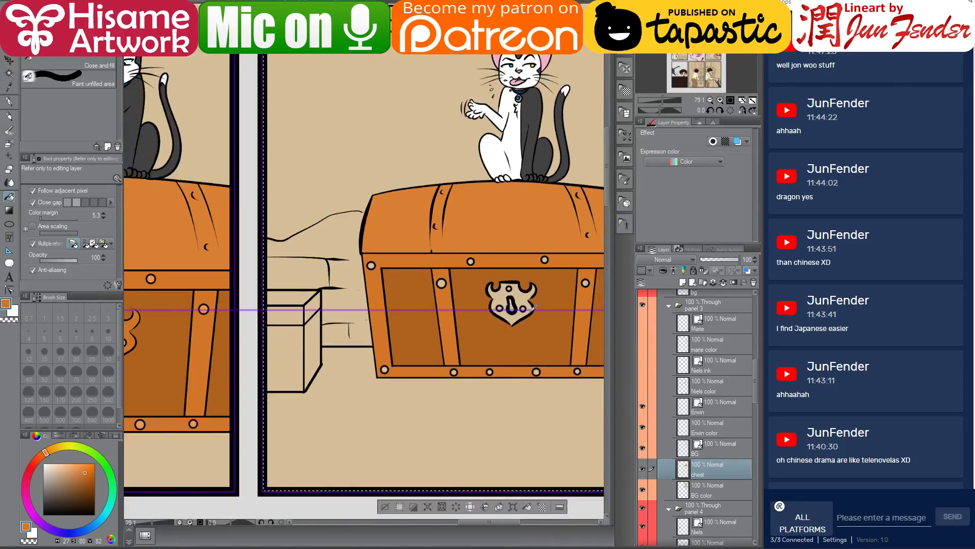
scroll(528, 297, up, 3)
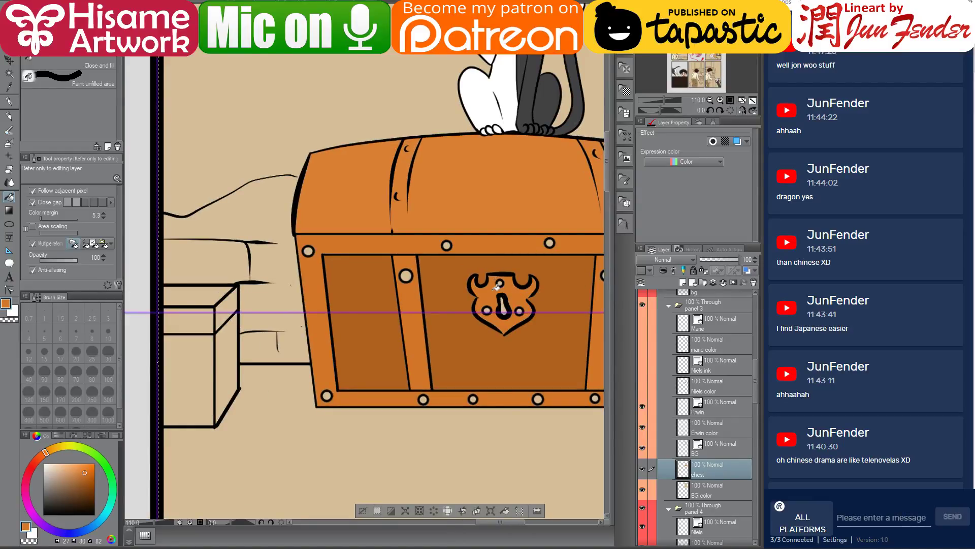
scroll(466, 287, down, 2)
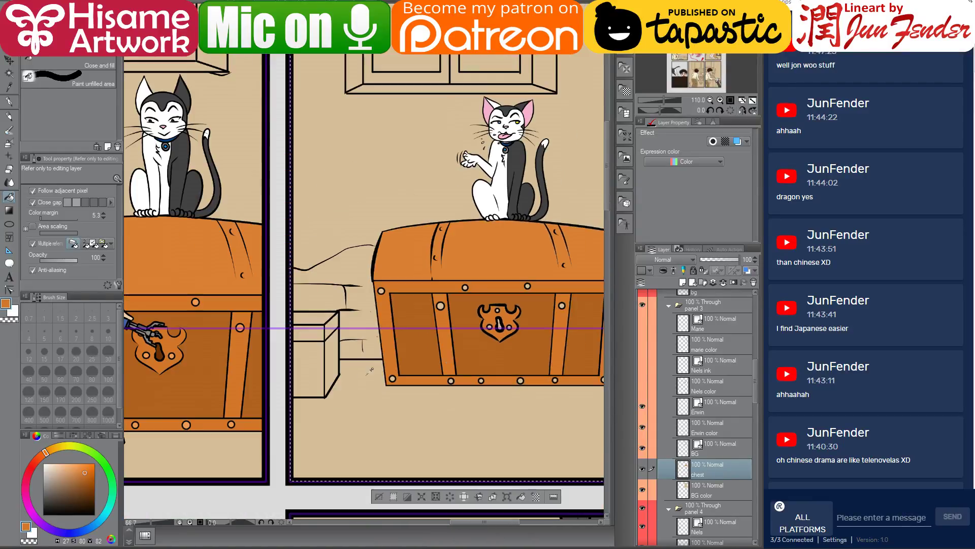
Fill the rivets on the panel 3 chest's frame, straps and lock with the light orange from the panel 2 chest.
alt+click(188, 423)
scroll(540, 339, up, 2)
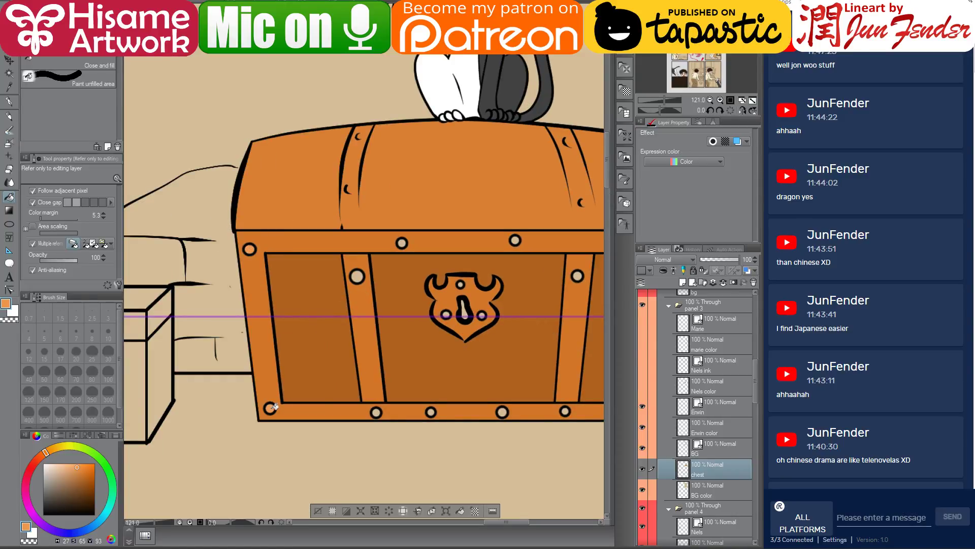
click(365, 276)
click(502, 411)
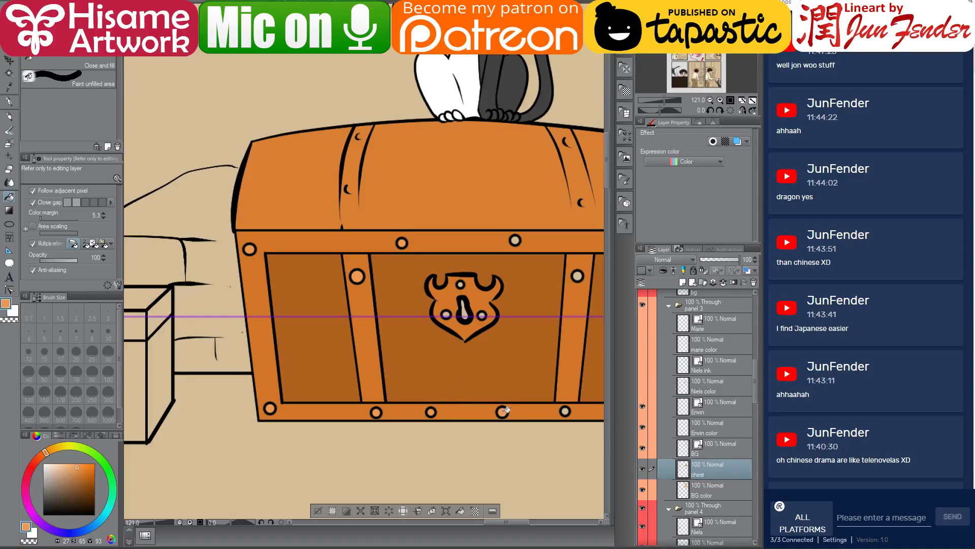
click(518, 239)
drag(537, 270, 431, 261)
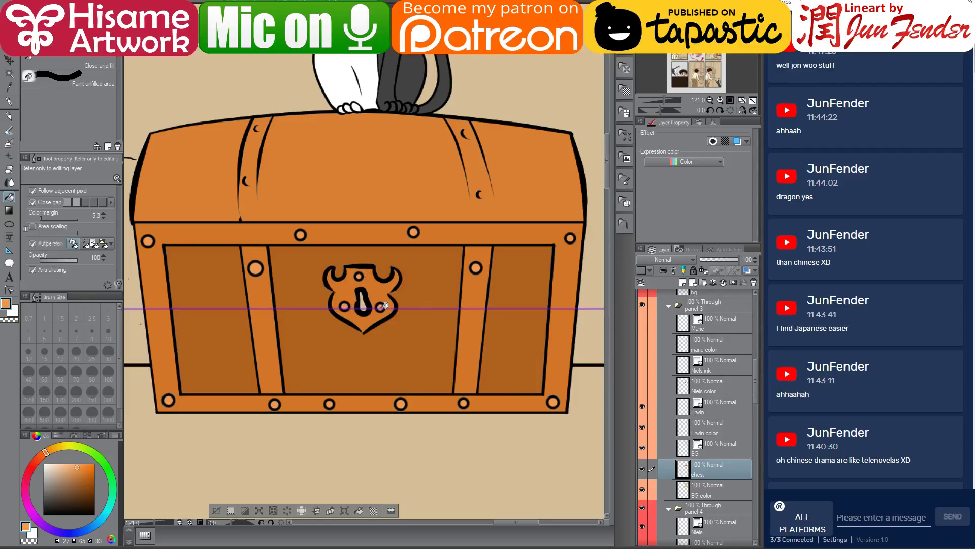
Fill the panel 3 chest's keyhole with dark brown.
click(94, 484)
click(365, 303)
scroll(500, 354, down, 5)
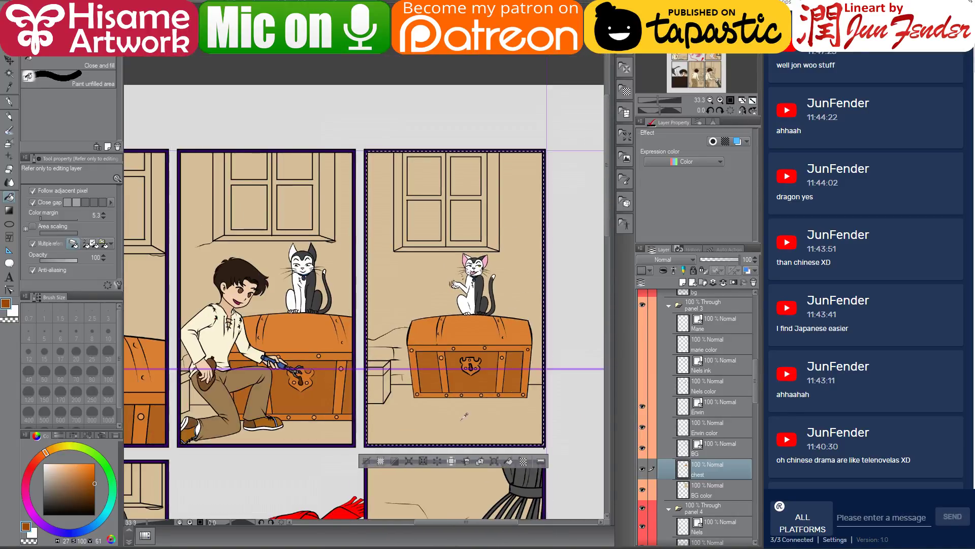
Show panel 3's Marie and Niels ink and colour layers again and clear the selection.
drag(316, 400, 419, 388)
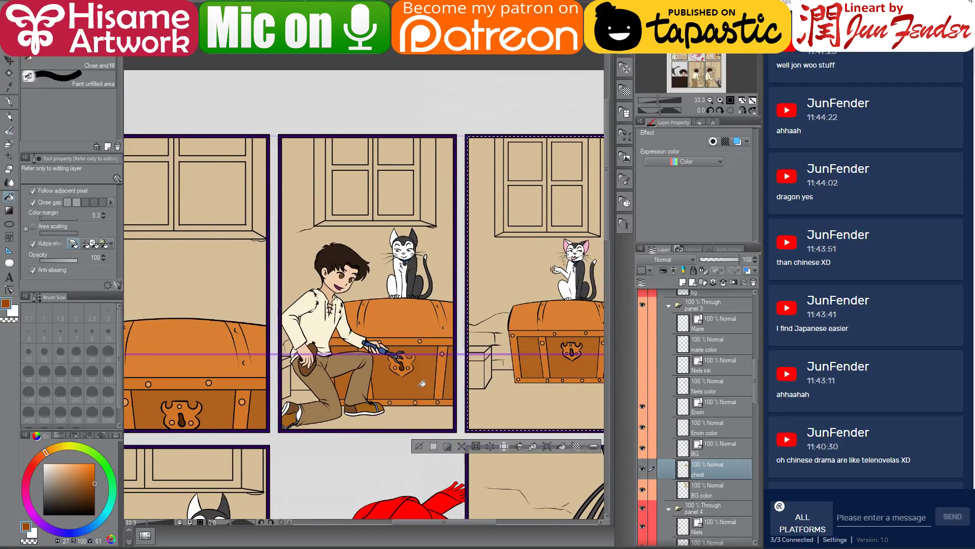
drag(456, 364, 376, 359)
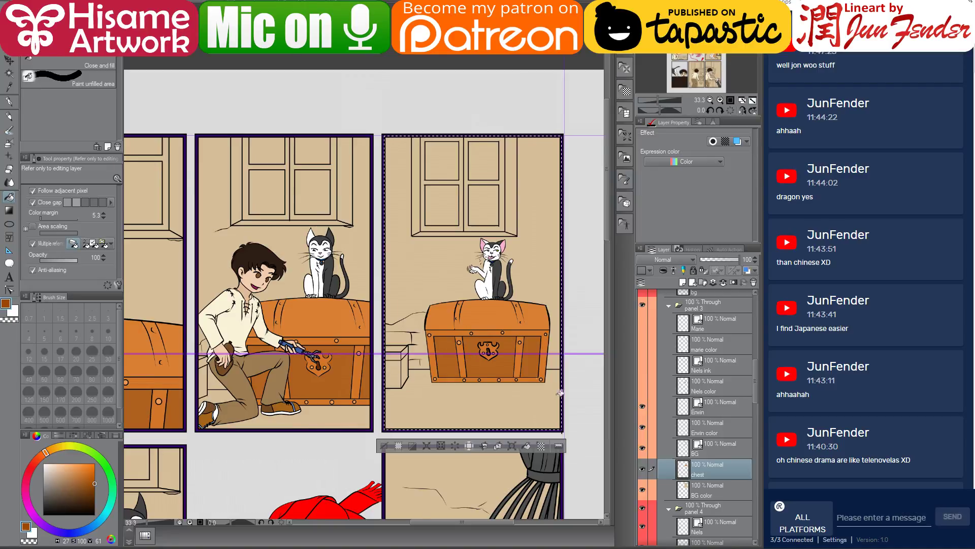
drag(446, 332, 481, 332)
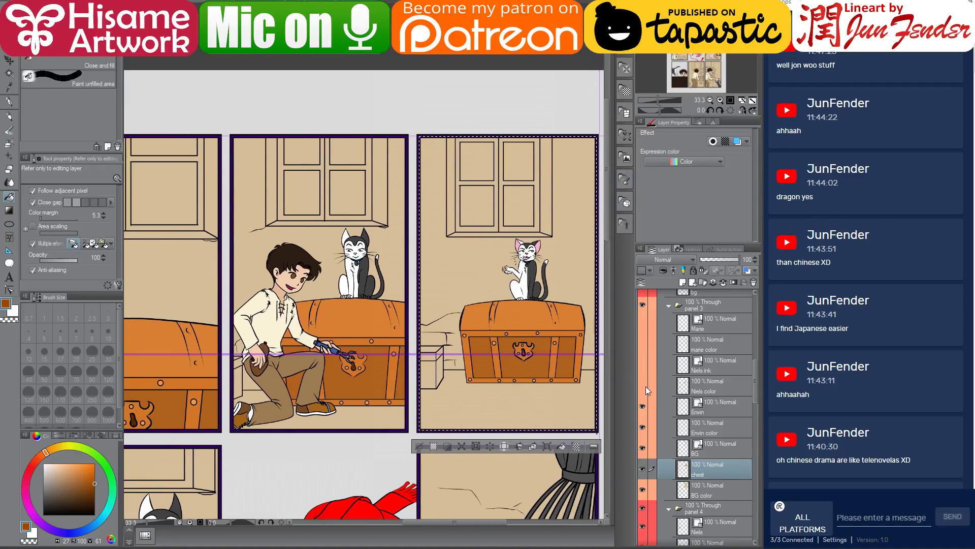
drag(642, 384, 642, 322)
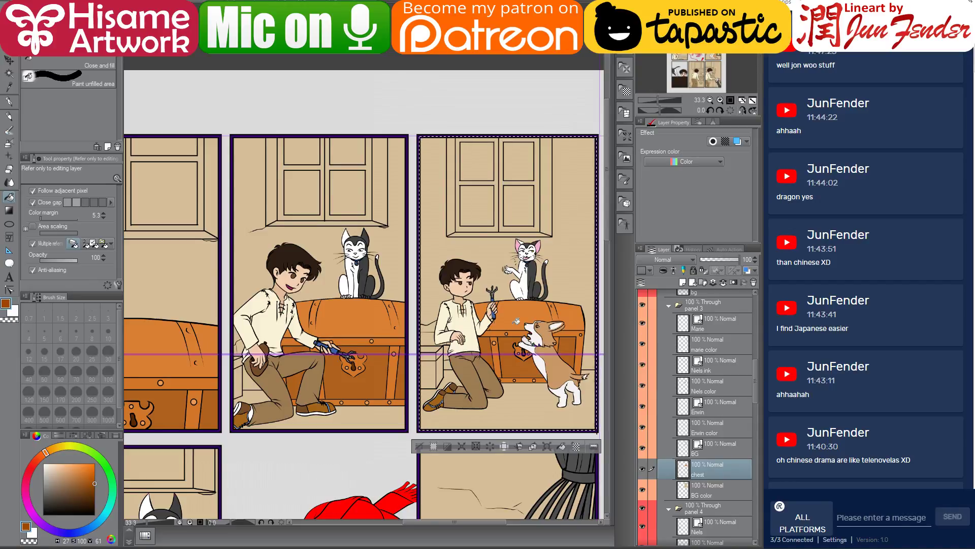
key(ctrl+d)
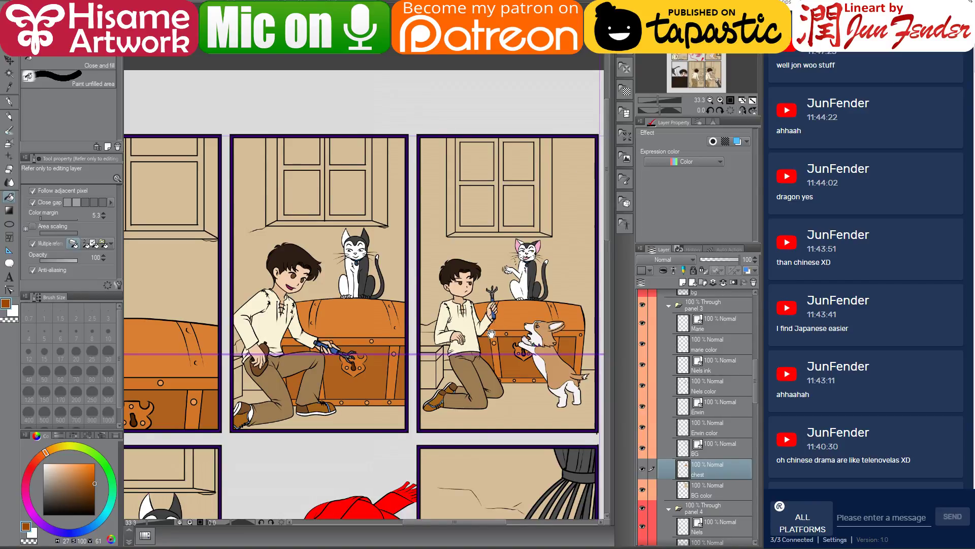
Select panel 7's Niels color layer and make a selection around its dark brown area covering the chest.
drag(491, 331, 482, 269)
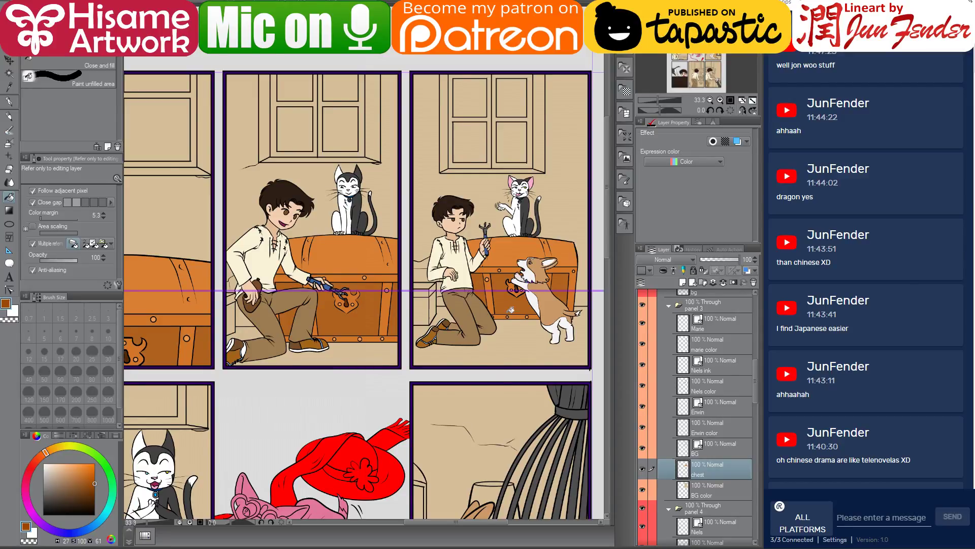
drag(535, 312, 527, 339)
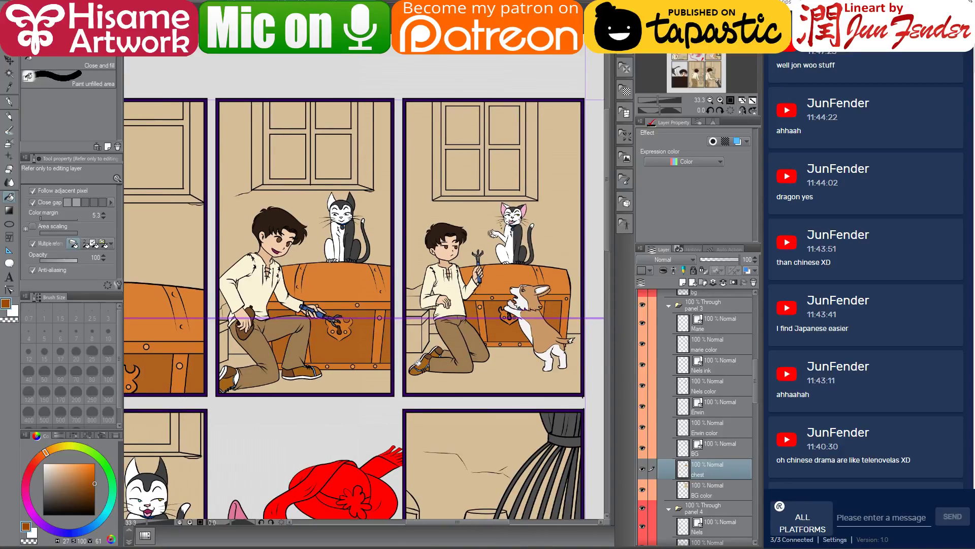
drag(336, 397, 446, 185)
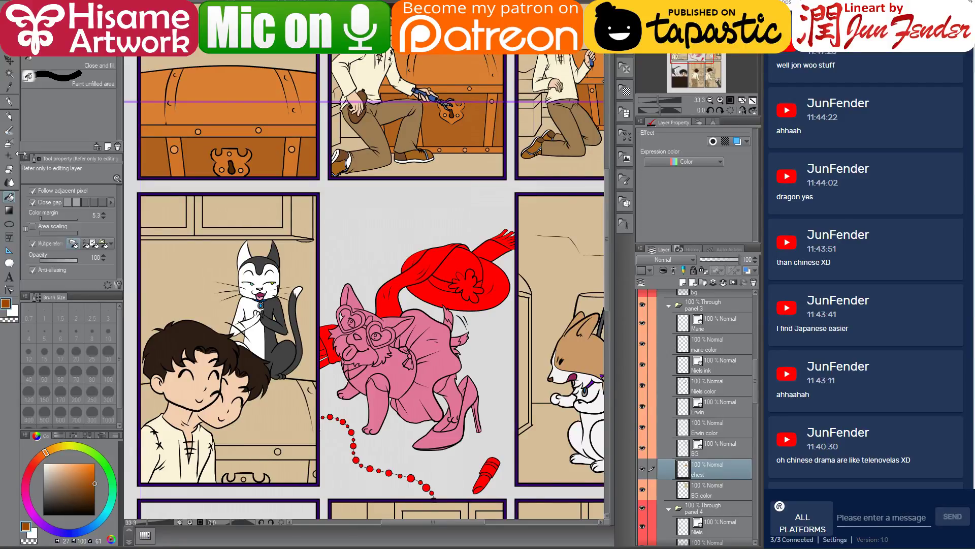
click(9, 101)
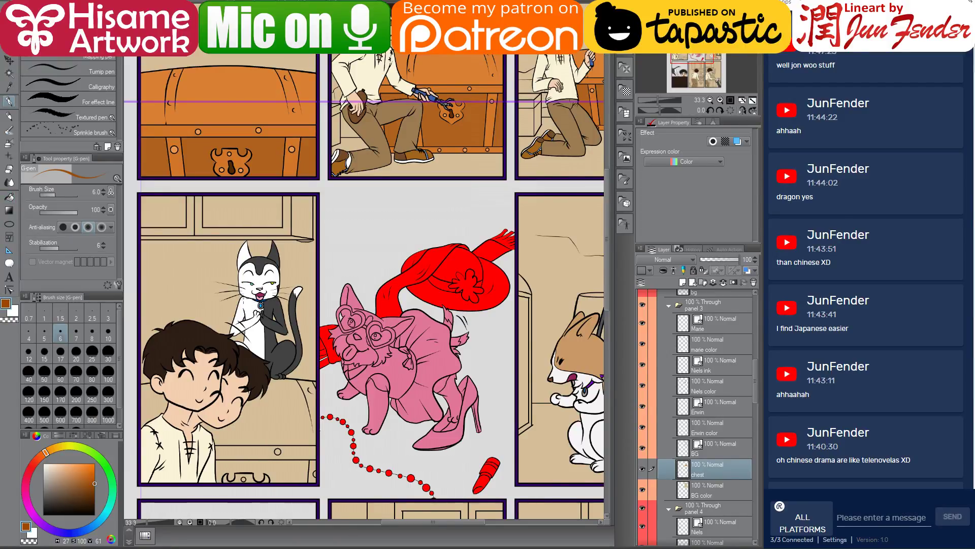
drag(420, 354, 381, 275)
drag(326, 386, 368, 180)
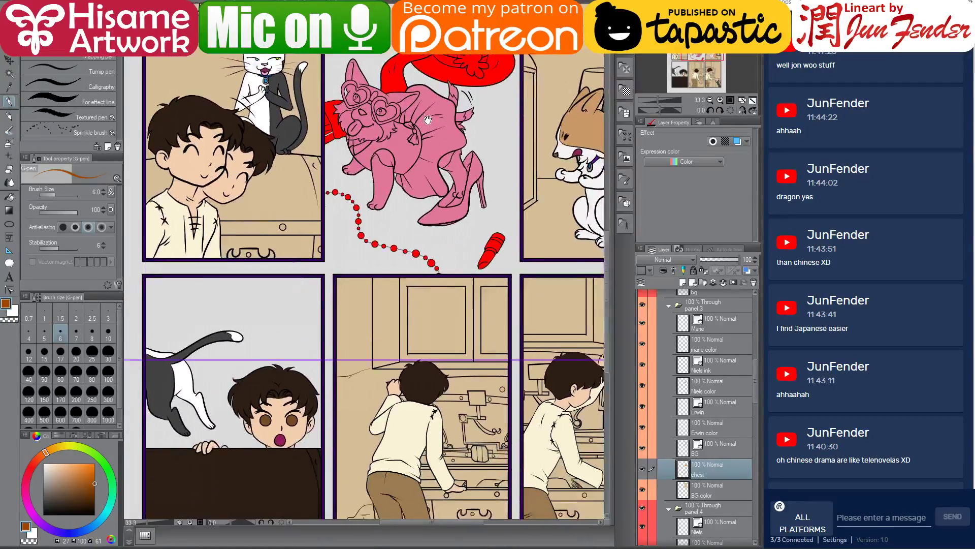
drag(289, 396, 343, 195)
drag(343, 357, 414, 366)
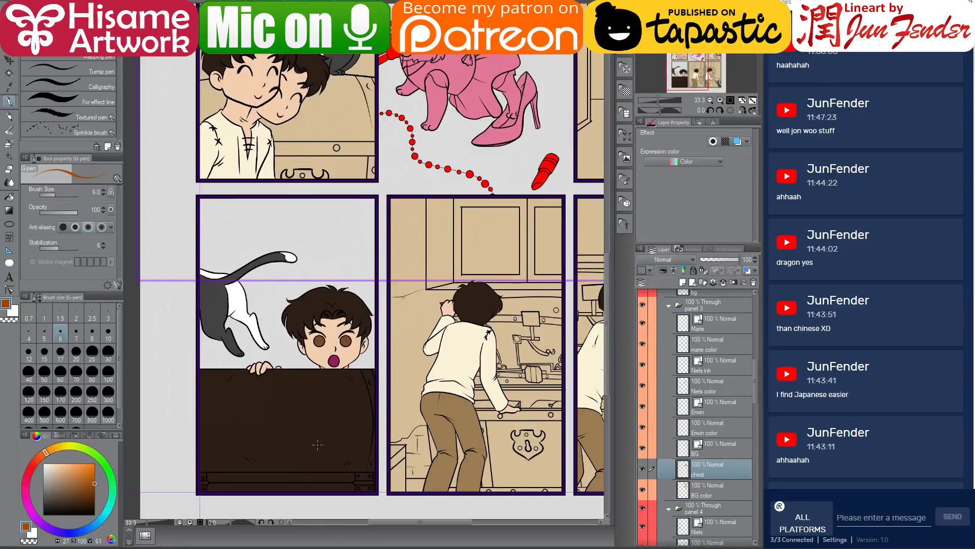
key(r)
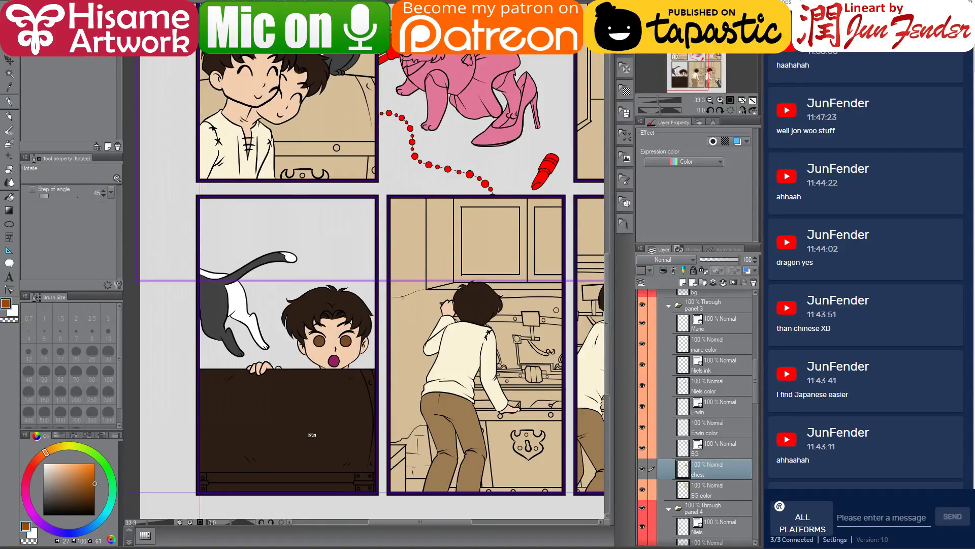
ctrl+shift+click(315, 439)
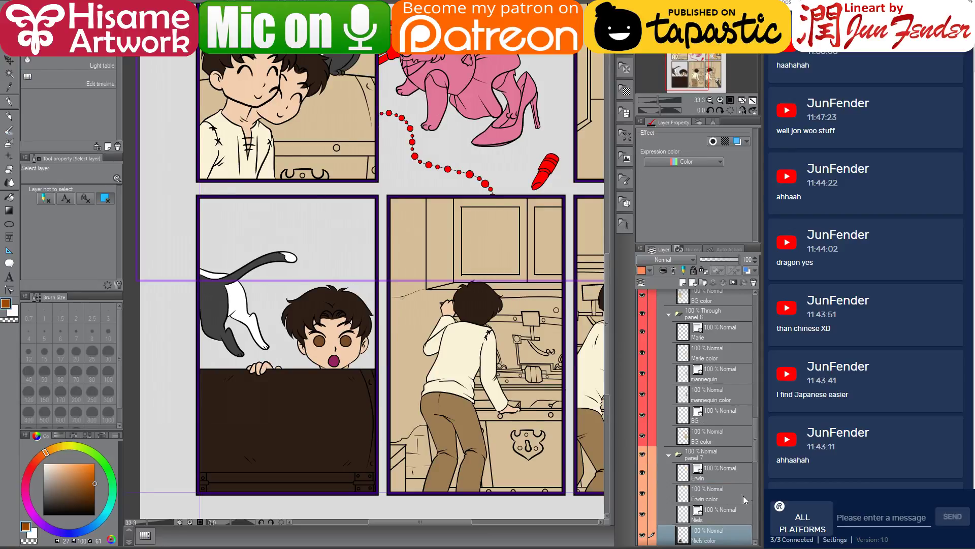
ctrl+click(340, 413)
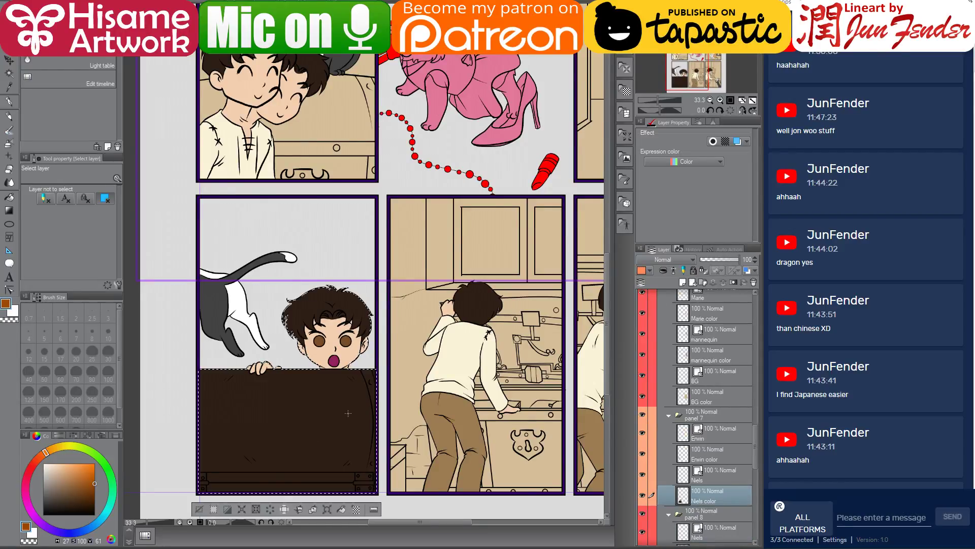
Fill the lid of the panel 7 chest with the orange from the panel 1 chest's lid.
scroll(341, 414, down, 2)
drag(343, 203, 337, 242)
key(g)
alt+click(351, 104)
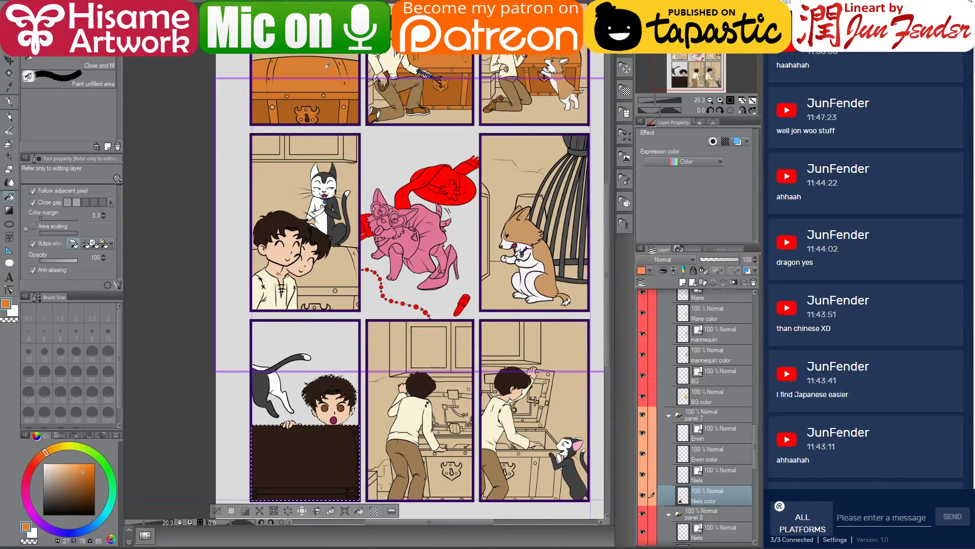
click(347, 431)
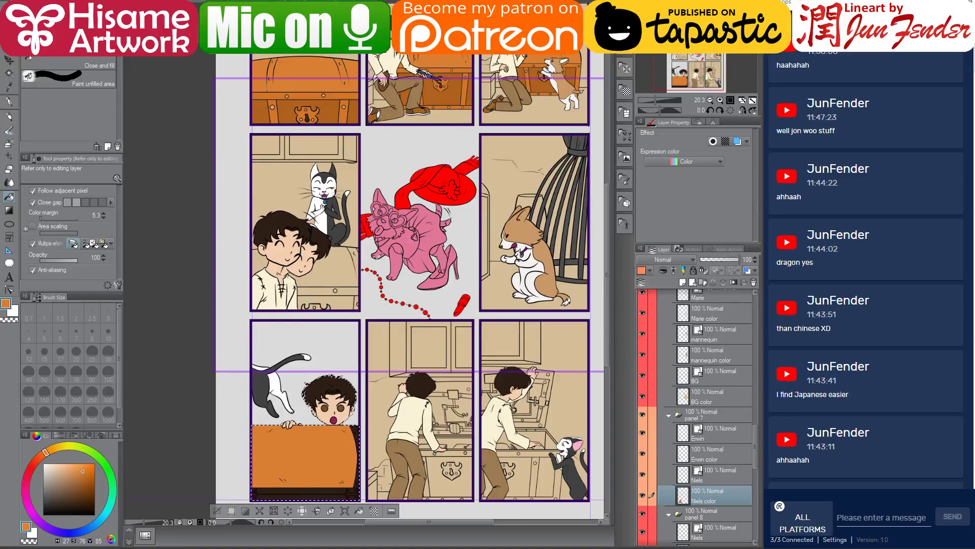
Fill the strap along the right side of the panel 7 chest's lid with a lighter orange, then pick up the lid's orange.
scroll(318, 452, up, 3)
scroll(318, 438, up, 1)
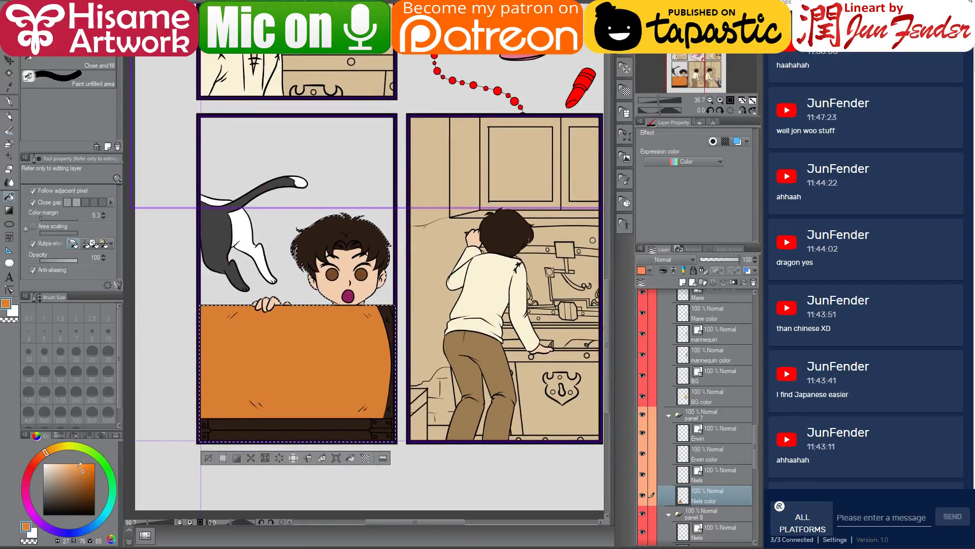
click(75, 463)
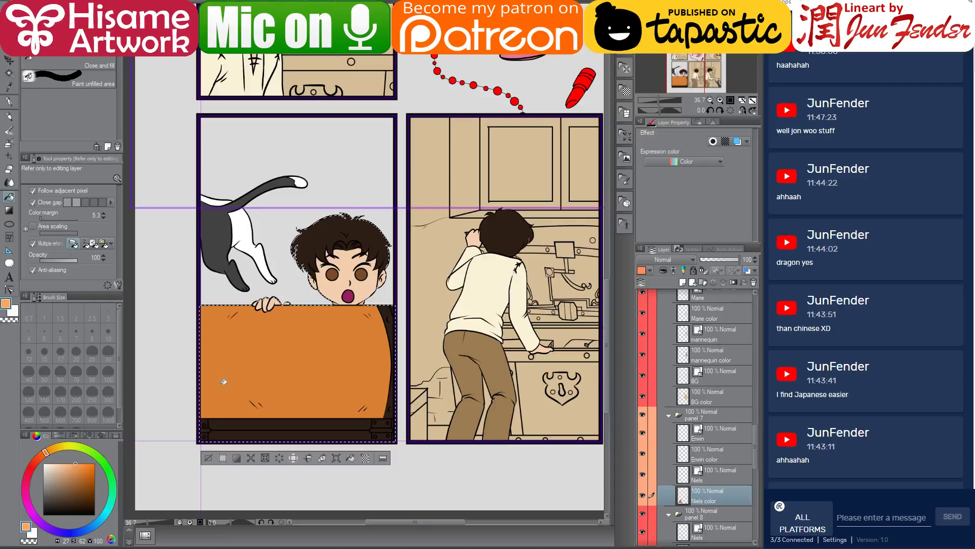
alt+click(393, 309)
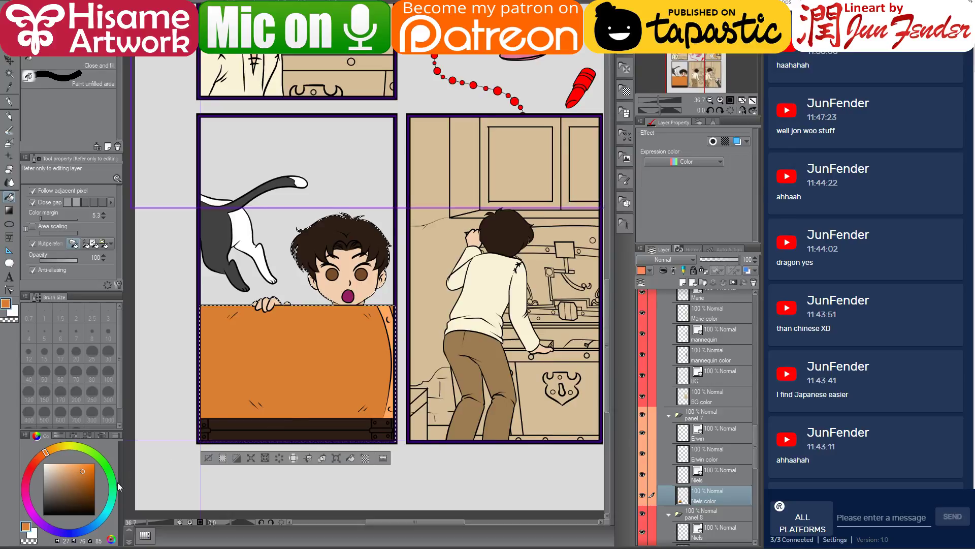
scroll(445, 122, up, 5)
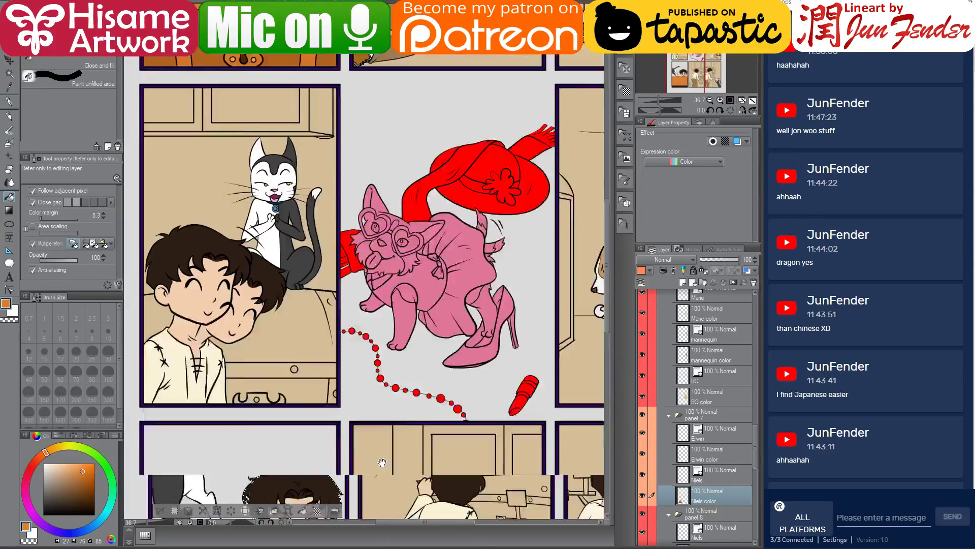
Fill the two horizontal bands beneath the panel 7 chest's lid with orange tones sampled from the already coloured chest.
alt+click(248, 65)
drag(276, 431, 346, 142)
drag(334, 440, 337, 430)
drag(337, 492, 345, 442)
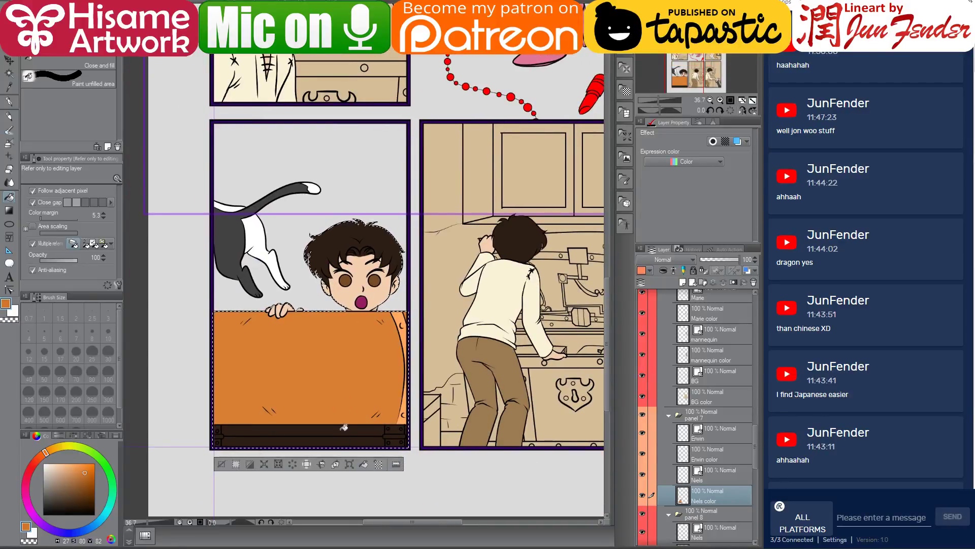
drag(399, 142, 407, 335)
drag(401, 102, 406, 249)
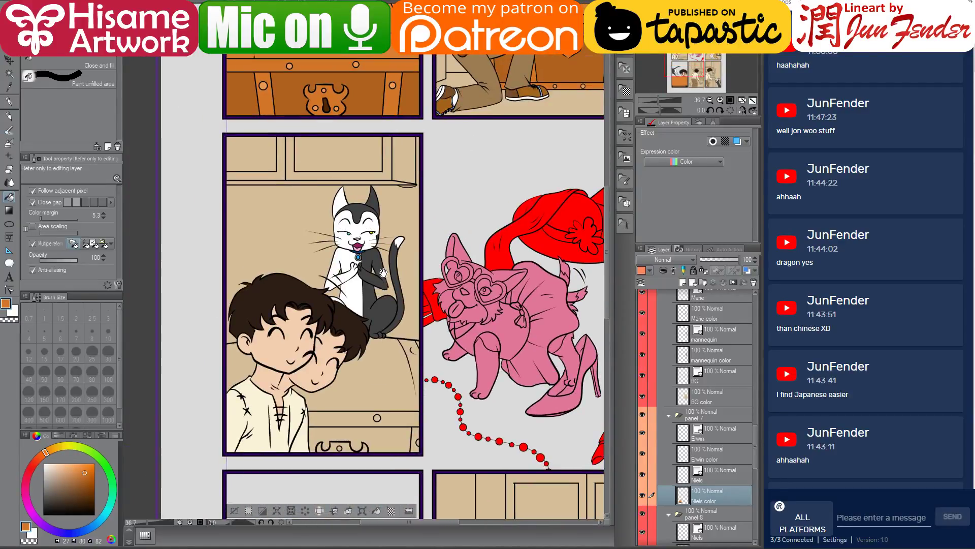
alt+click(380, 100)
drag(374, 342, 383, 86)
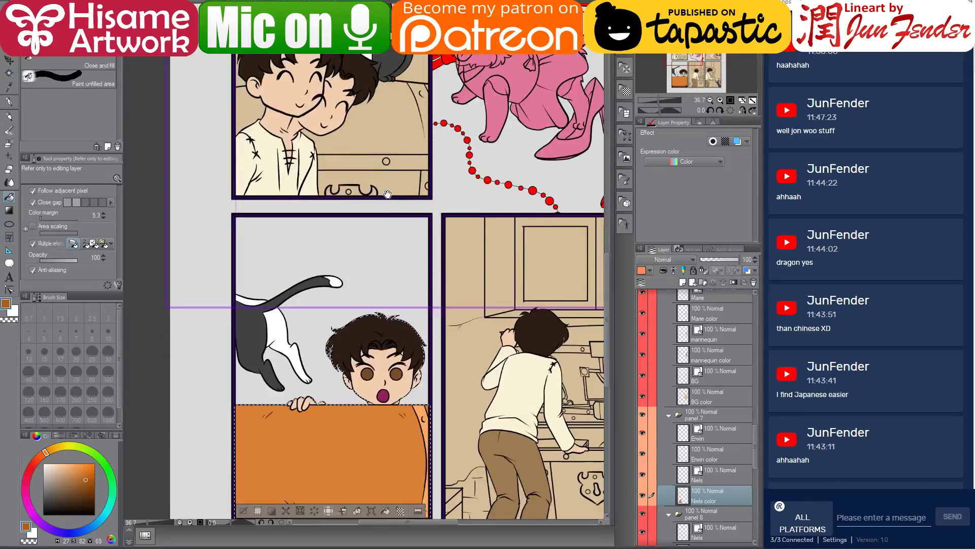
drag(359, 376, 367, 277)
scroll(350, 433, up, 2)
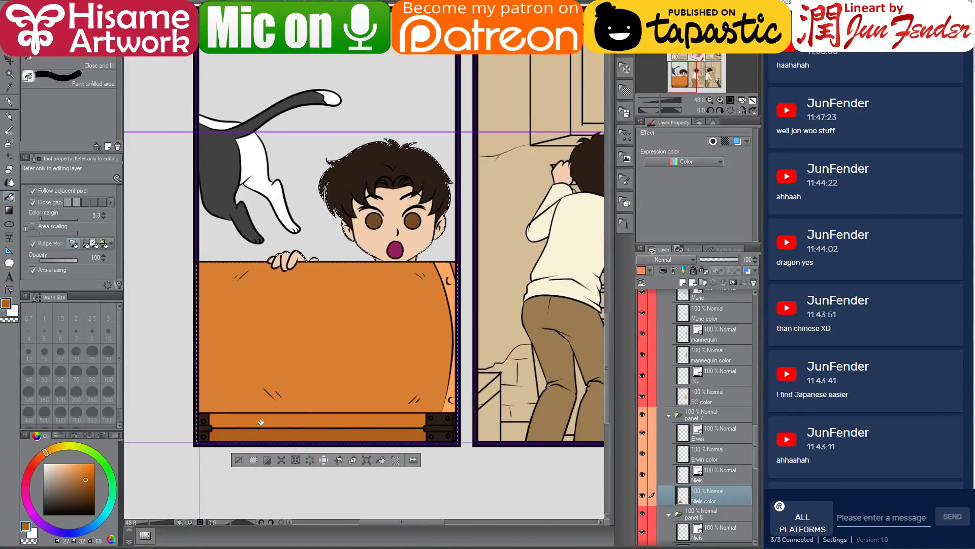
scroll(413, 437, up, 3)
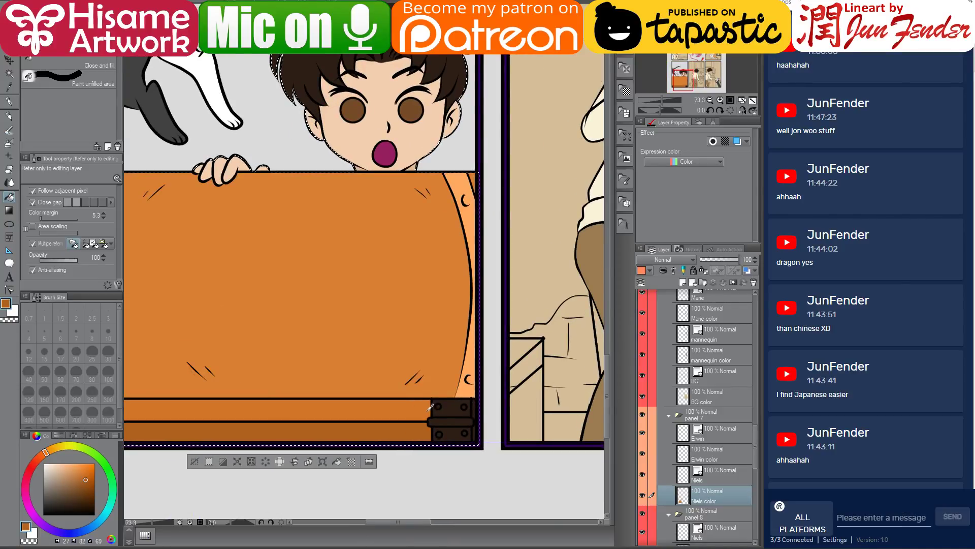
alt+click(476, 404)
drag(348, 408, 419, 408)
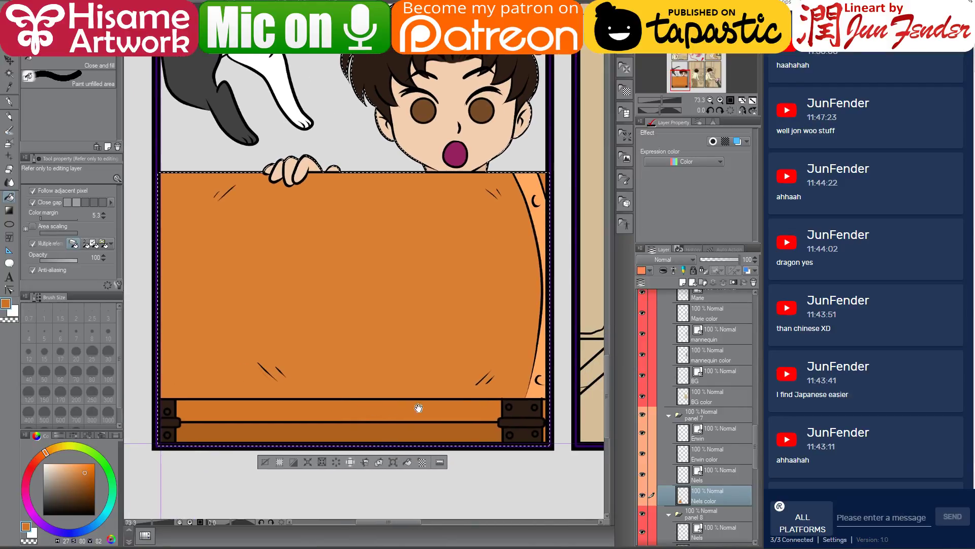
Fill the metal hinges of the panel 7 chest with grey-brown, choose a lighter grey-brown, and clear the selection.
drag(98, 476, 69, 492)
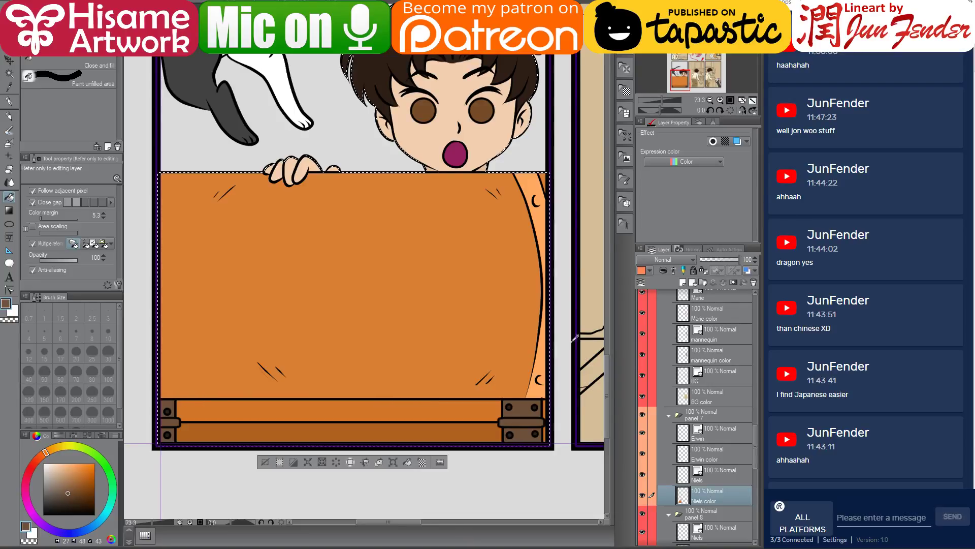
alt+click(544, 358)
alt+click(182, 410)
alt+click(172, 417)
click(61, 481)
scroll(362, 357, down, 6)
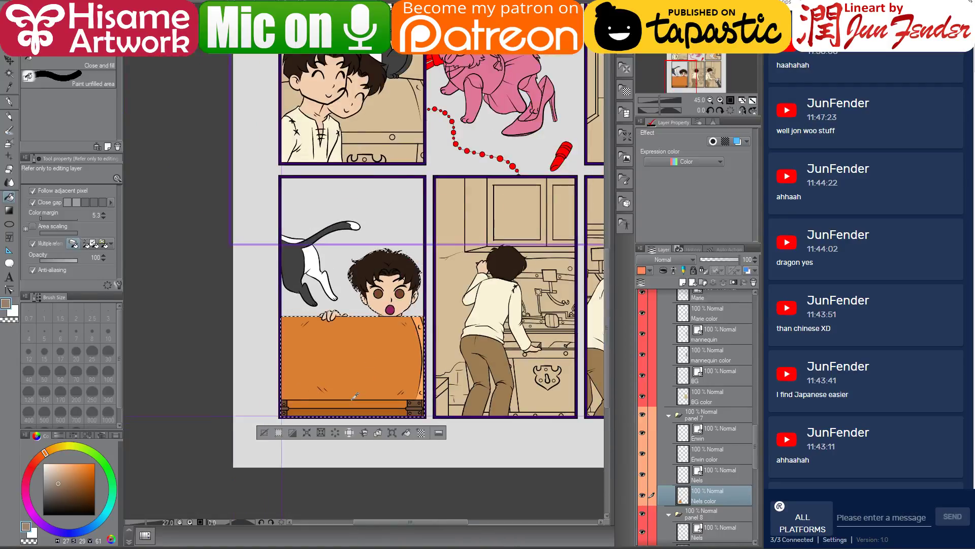
drag(518, 366, 435, 408)
key(ctrl+d)
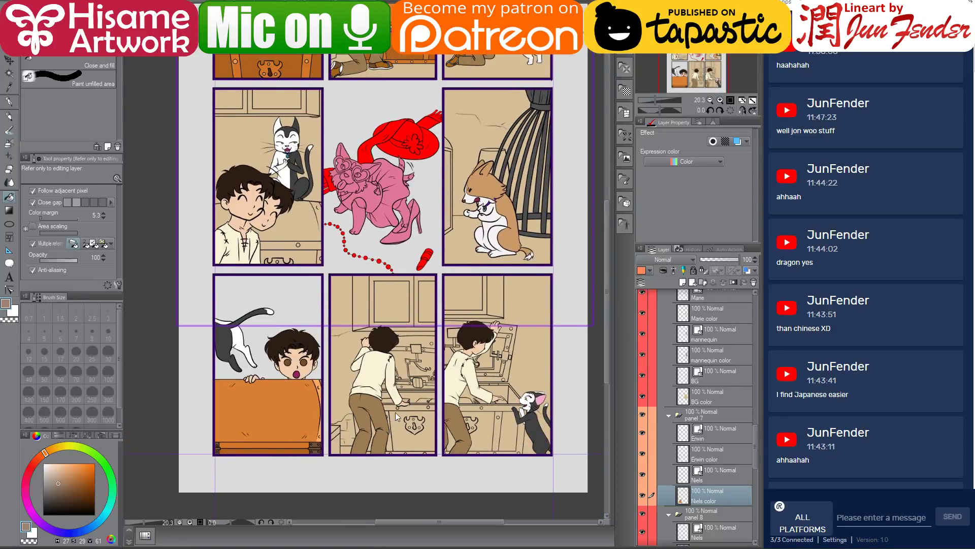
Select panel 8's BG color layer and hide that panel's Niels ink and Niels color layers.
click(9, 103)
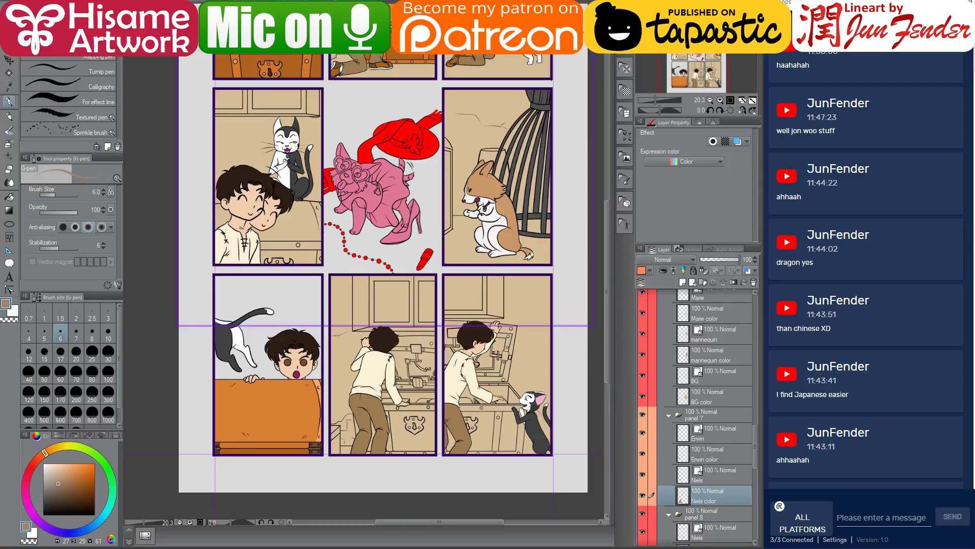
ctrl+shift+click(404, 436)
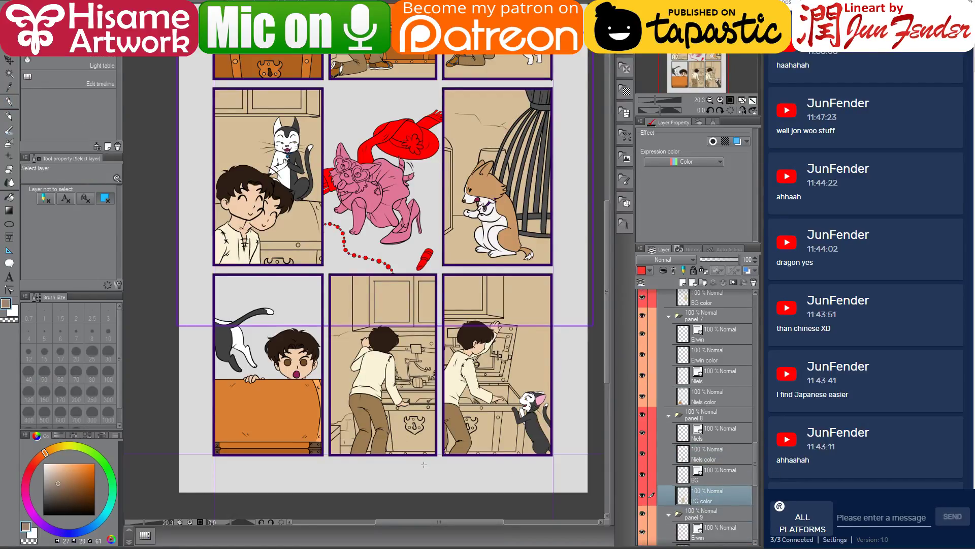
scroll(424, 464, up, 2)
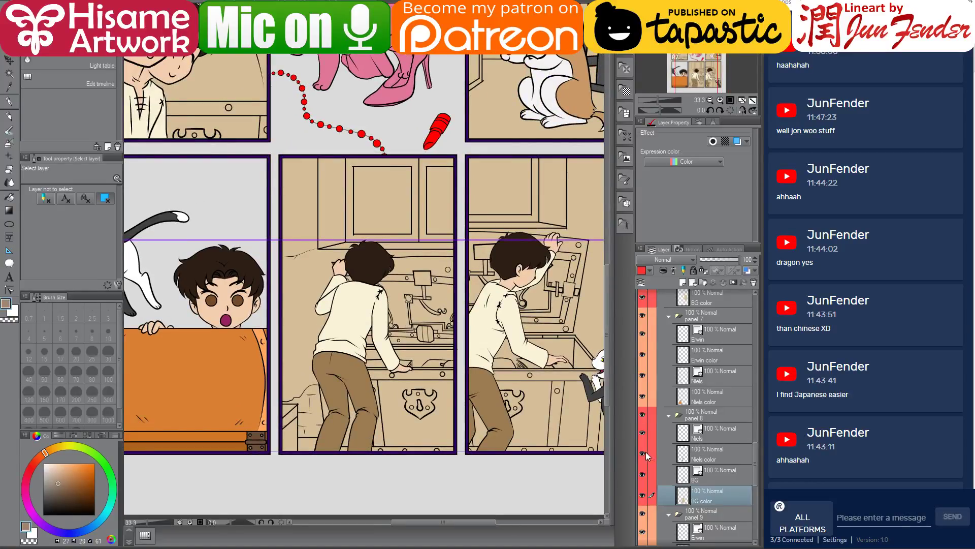
drag(643, 454, 643, 432)
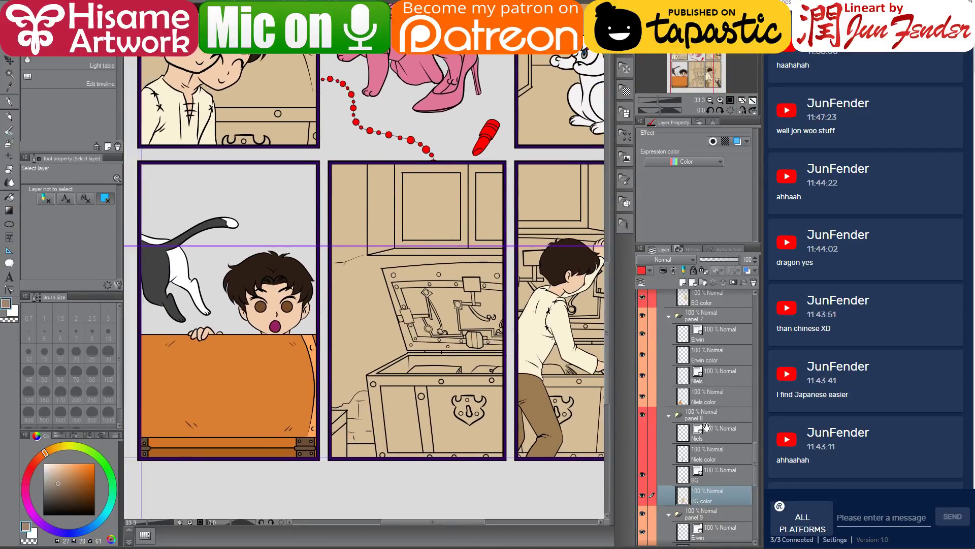
Add a new raster layer above panel 8's BG color layer and name it chest.
scroll(724, 470, down, 1)
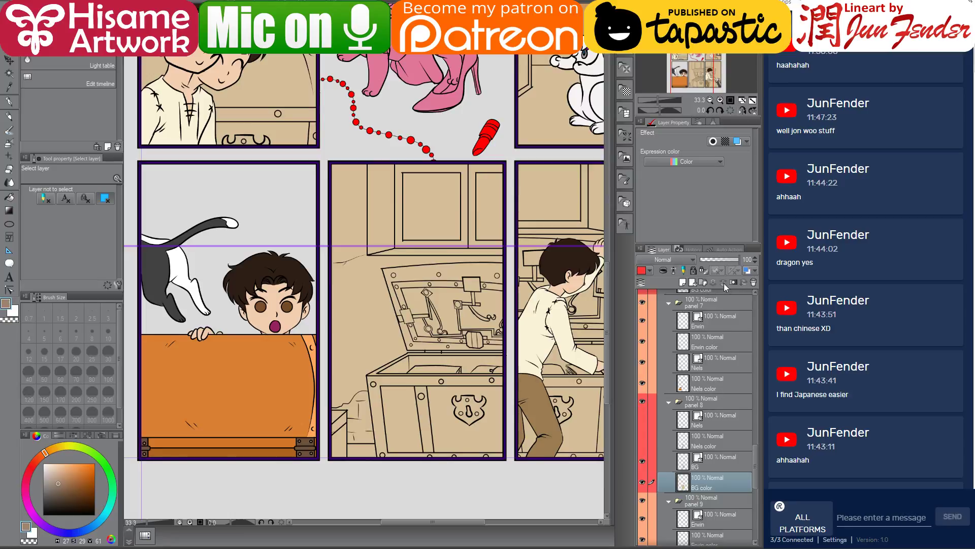
click(682, 282)
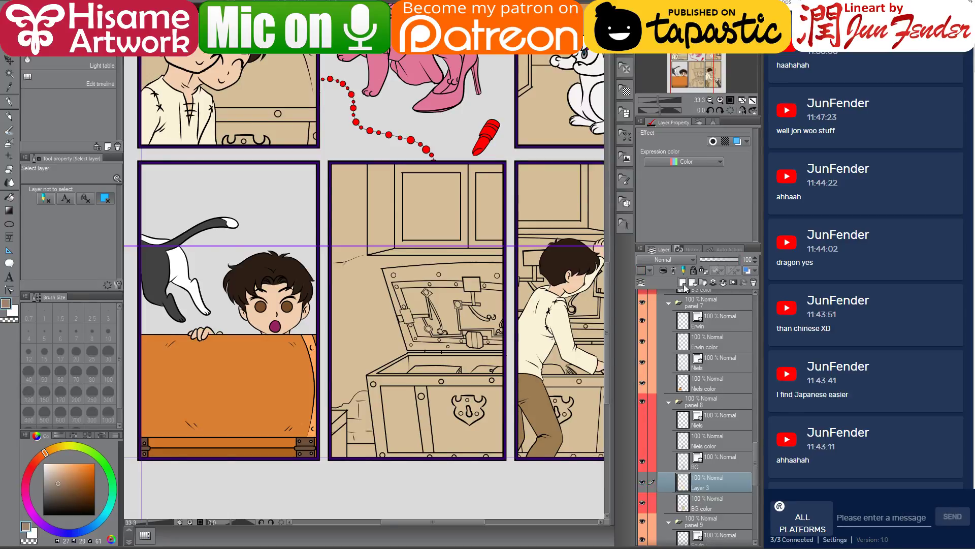
double_click(700, 486)
text(chest)
key(Return)
Fill the front boards of the panel 8 chest with the dark orange from the panel 7 chest.
click(9, 197)
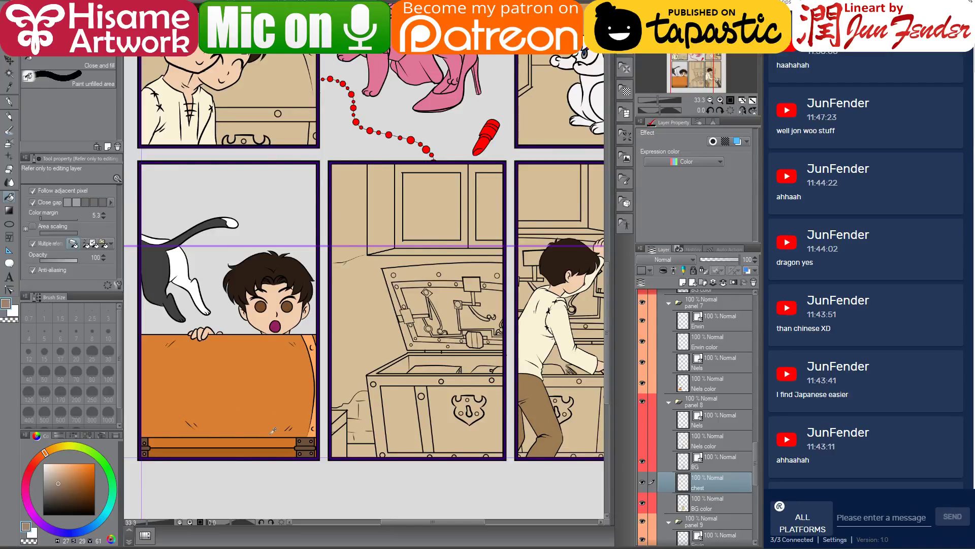
alt+click(269, 447)
click(410, 430)
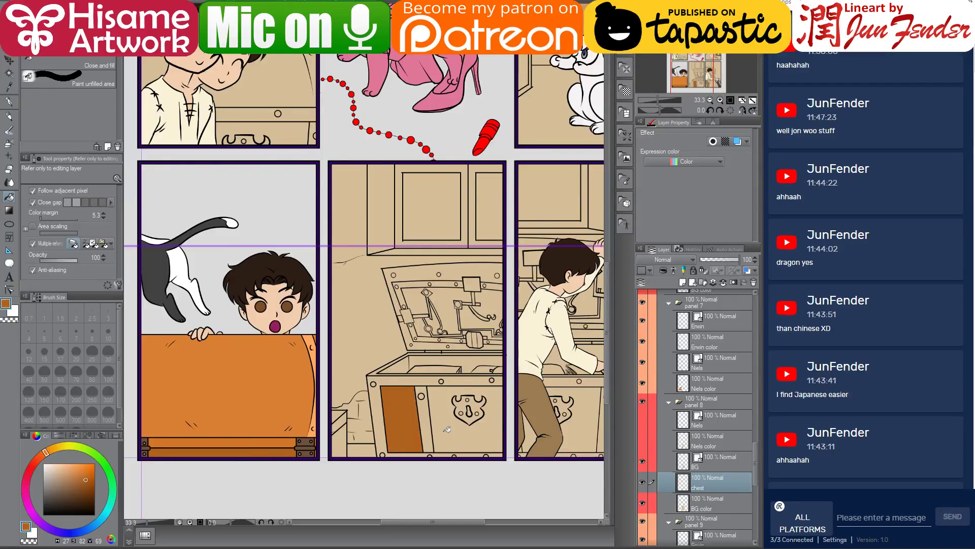
click(448, 431)
Fill the frame, front strap and lock plate of the panel 8 chest with the panel 7 chest's lighter orange.
alt+click(287, 426)
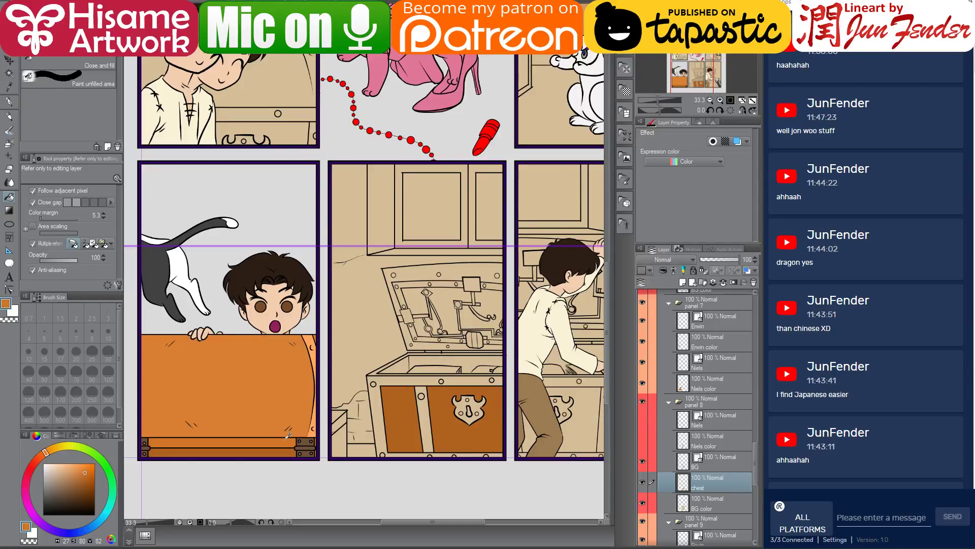
click(378, 416)
click(428, 413)
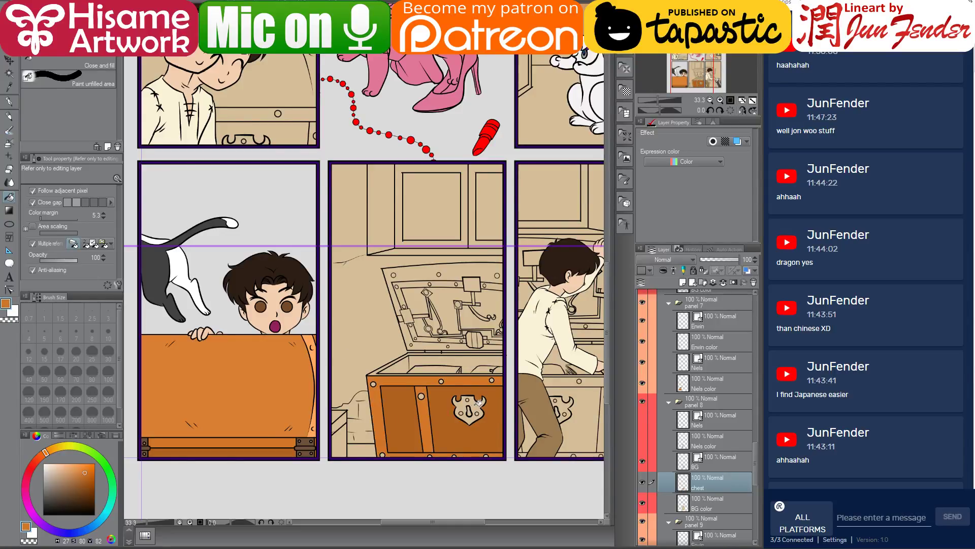
click(477, 405)
Fill the keyhole of the panel 8 chest with dark brown and its open rim with the frame's orange.
click(94, 495)
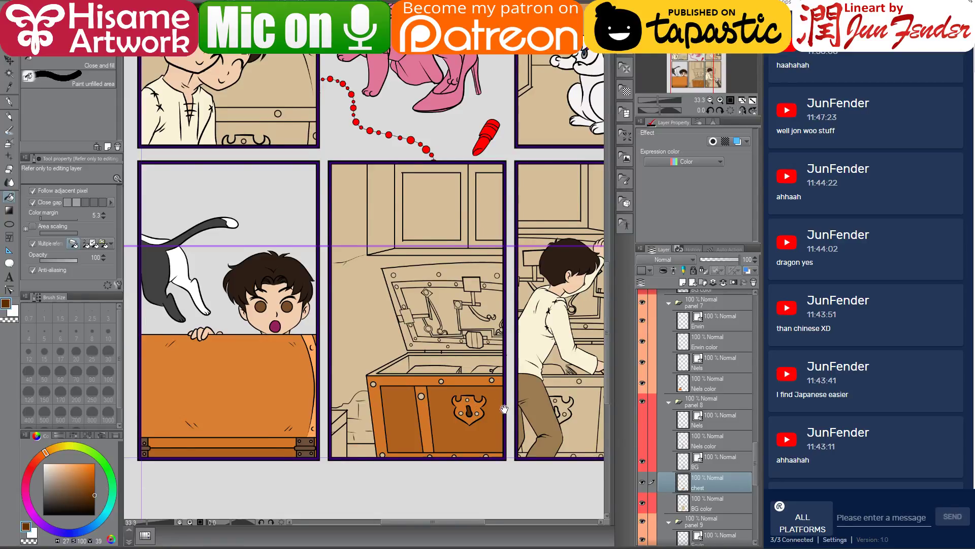
drag(513, 406, 504, 429)
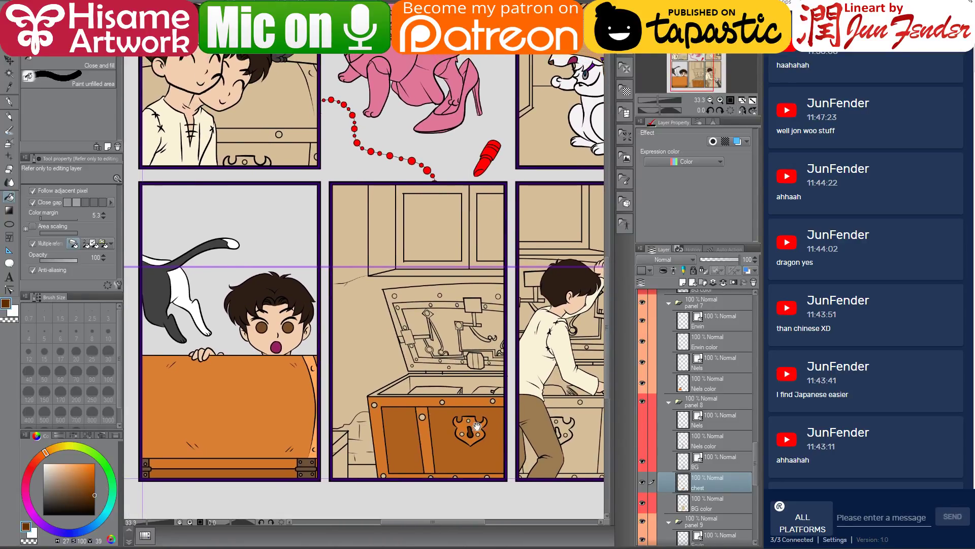
click(75, 463)
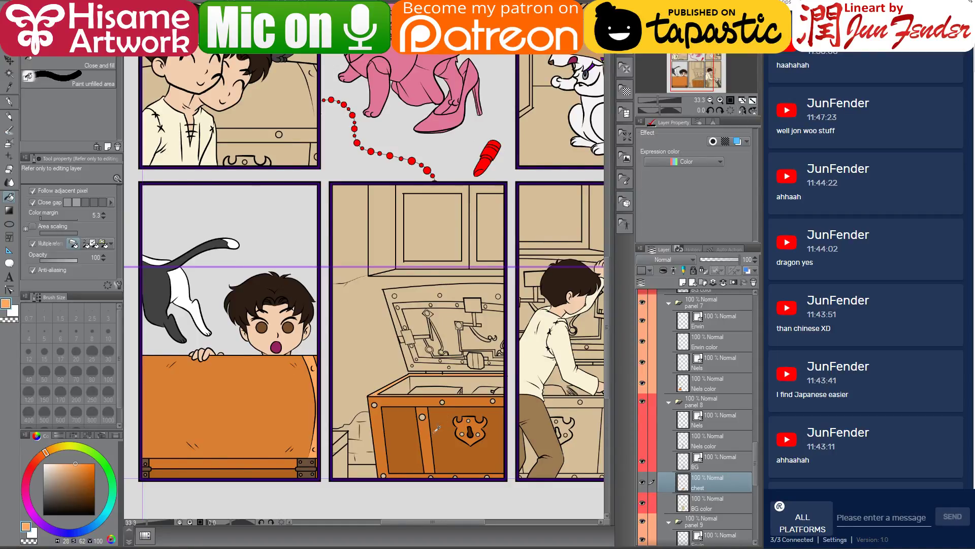
scroll(381, 388, up, 2)
alt+click(410, 386)
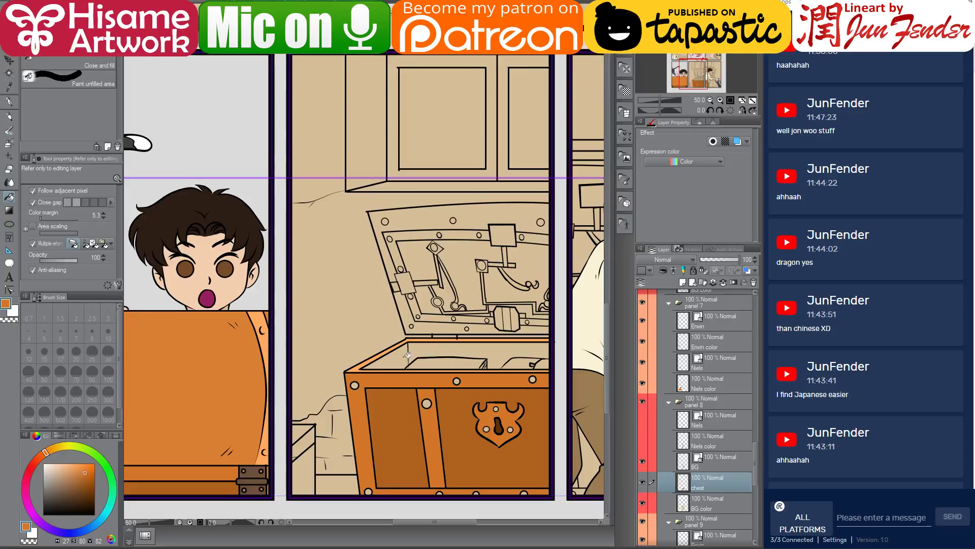
Fill the inside of the panel 8 chest and the inner boards of its open lid with the front boards' dark orange.
alt+click(462, 412)
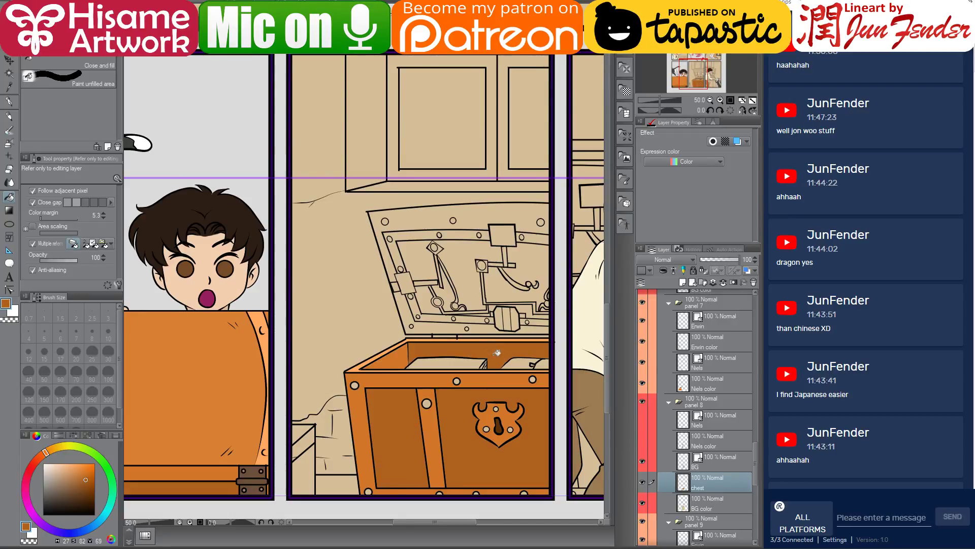
click(489, 351)
drag(503, 363, 484, 345)
click(460, 257)
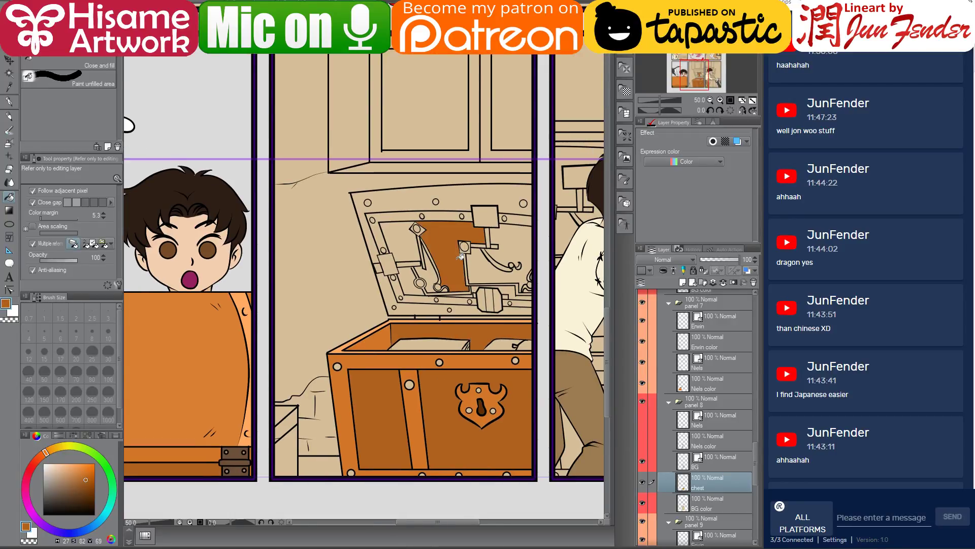
click(483, 263)
click(433, 272)
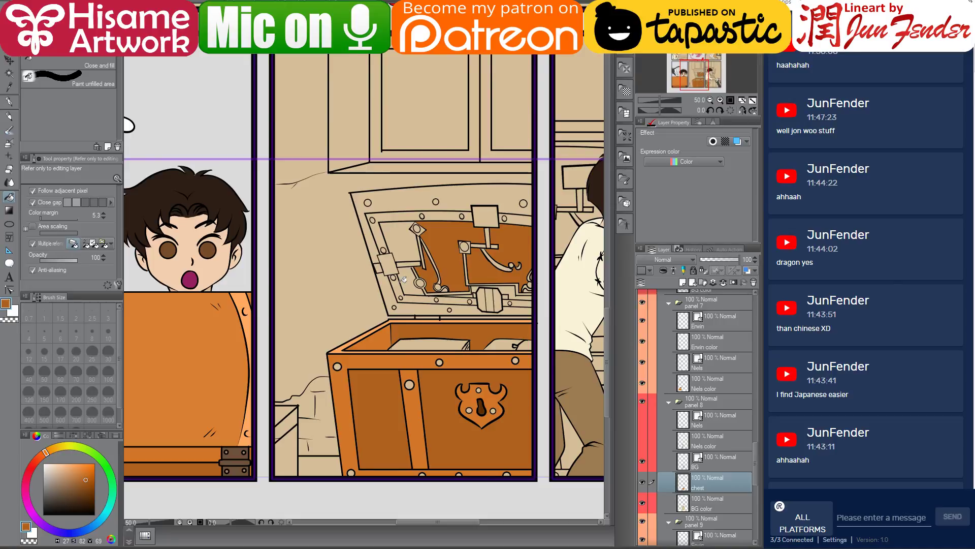
click(409, 280)
click(413, 239)
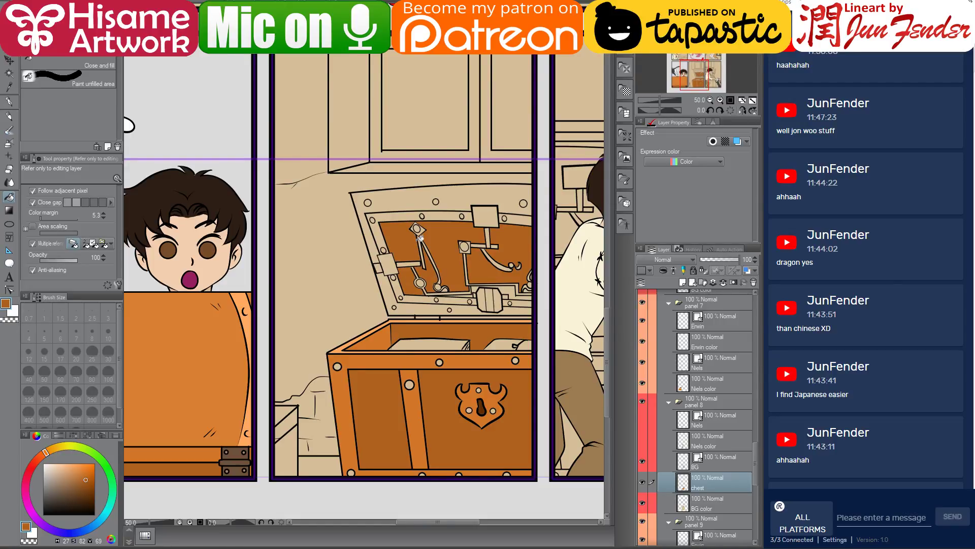
Fill the items lying inside the panel 8 chest with a pale beige lighter than the wall colour.
alt+click(394, 339)
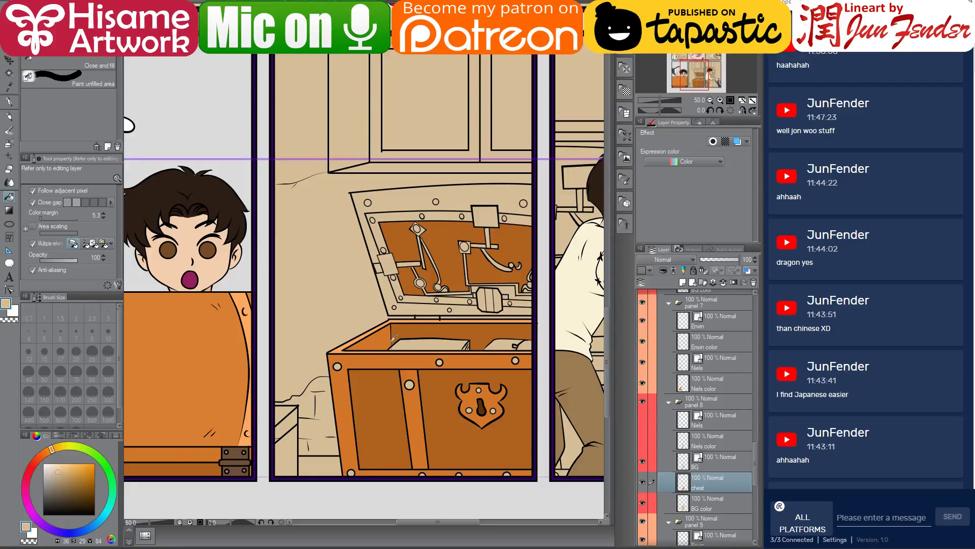
click(51, 467)
click(452, 341)
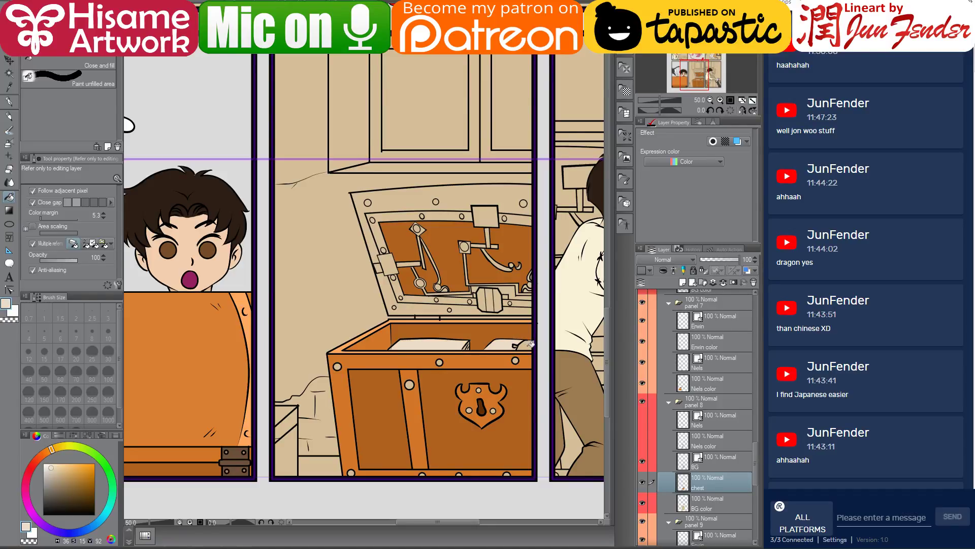
drag(502, 351, 465, 355)
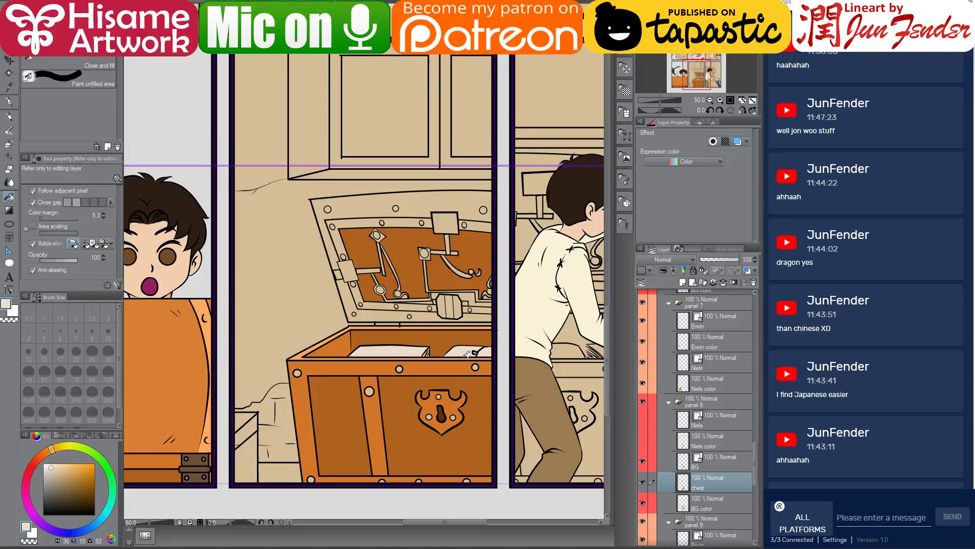
Fill the inner border of the panel 8 chest's open lid and the square plate on it with the frame's orange.
scroll(452, 356, up, 1)
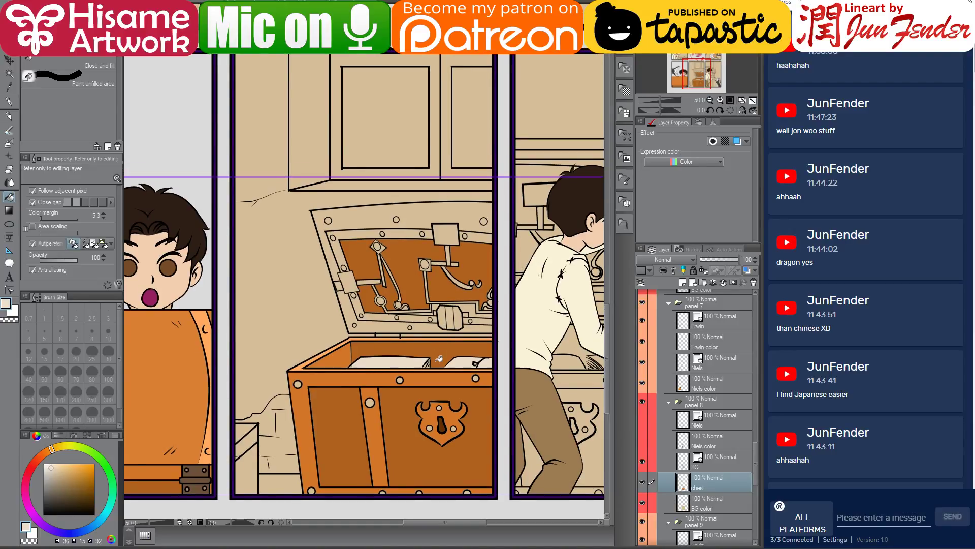
alt+click(424, 372)
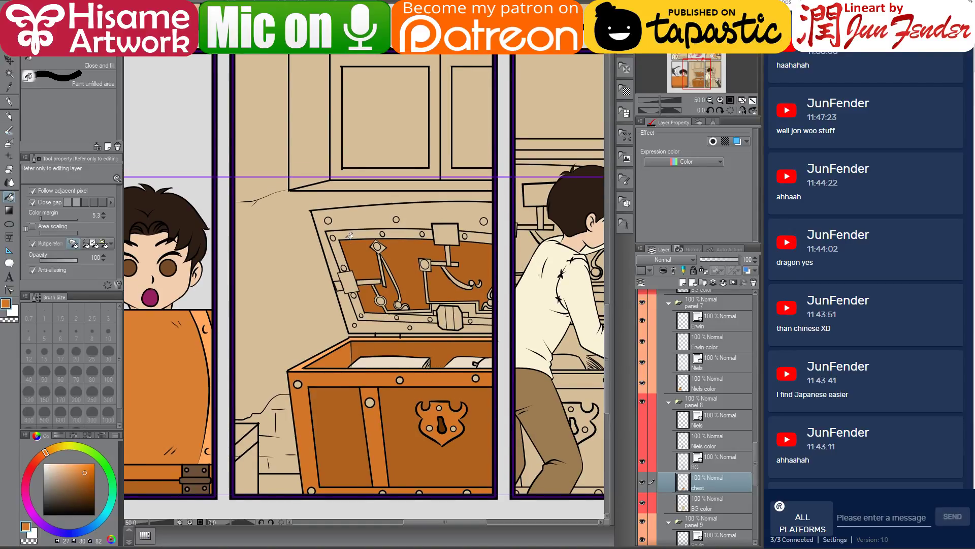
click(349, 236)
click(361, 299)
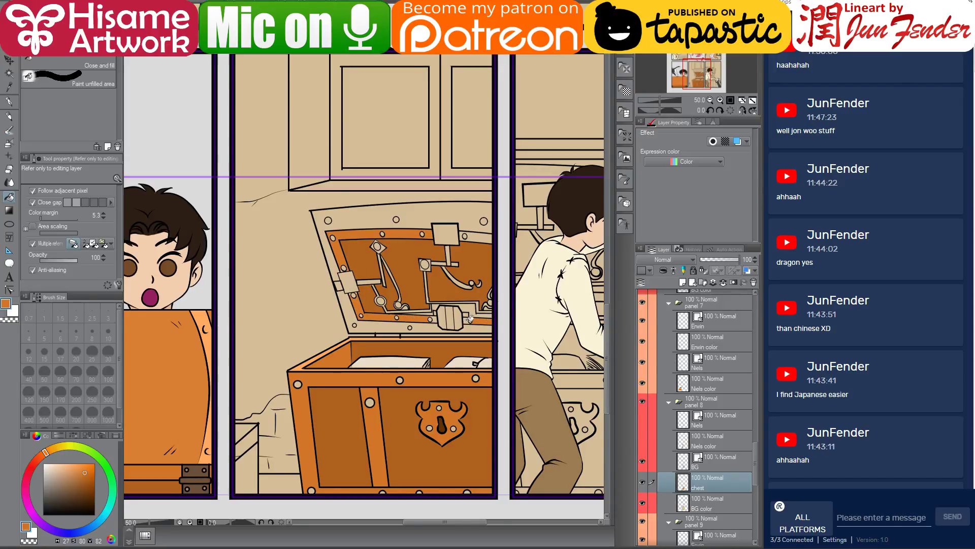
click(455, 225)
click(480, 237)
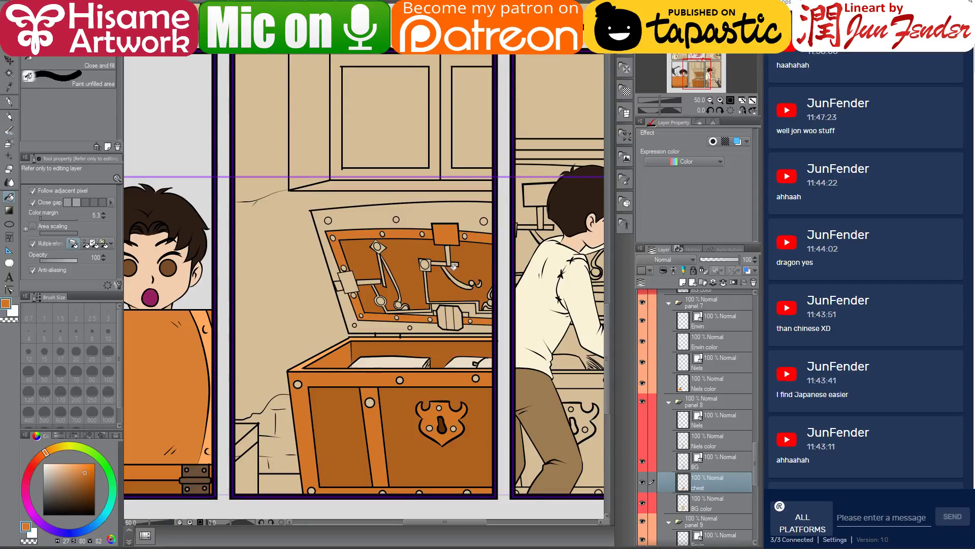
scroll(431, 318, up, 1)
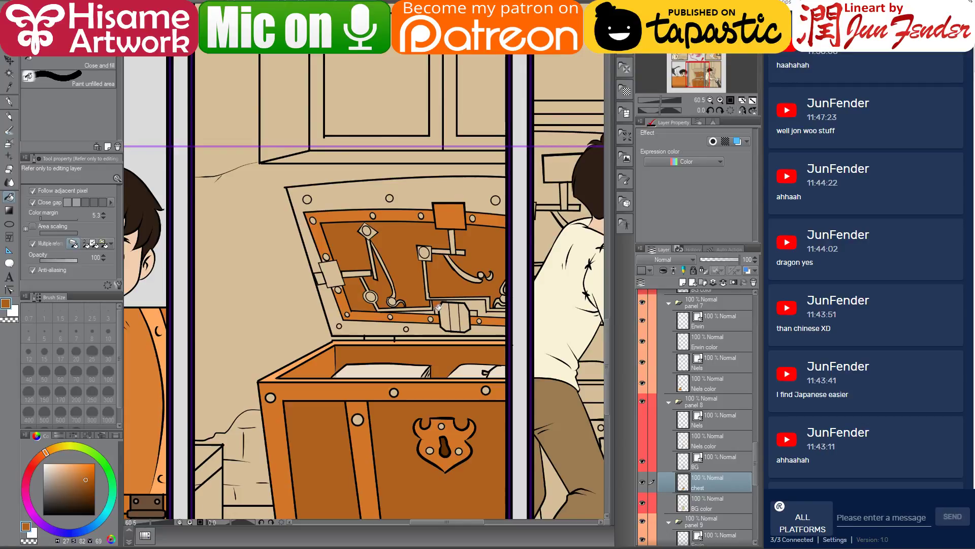
Fill the wide outer border of the panel 8 chest's open lid with the inner boards' dark orange.
click(479, 305)
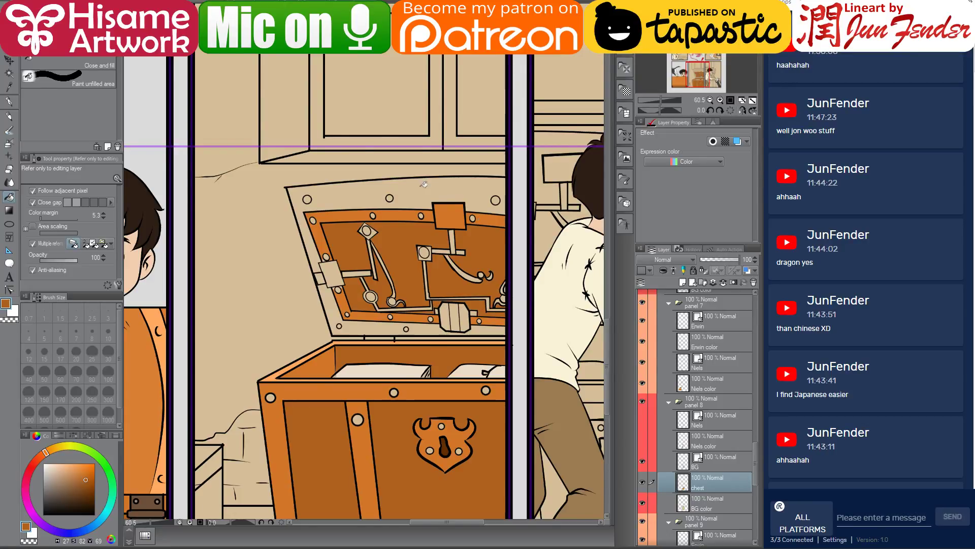
alt+click(349, 242)
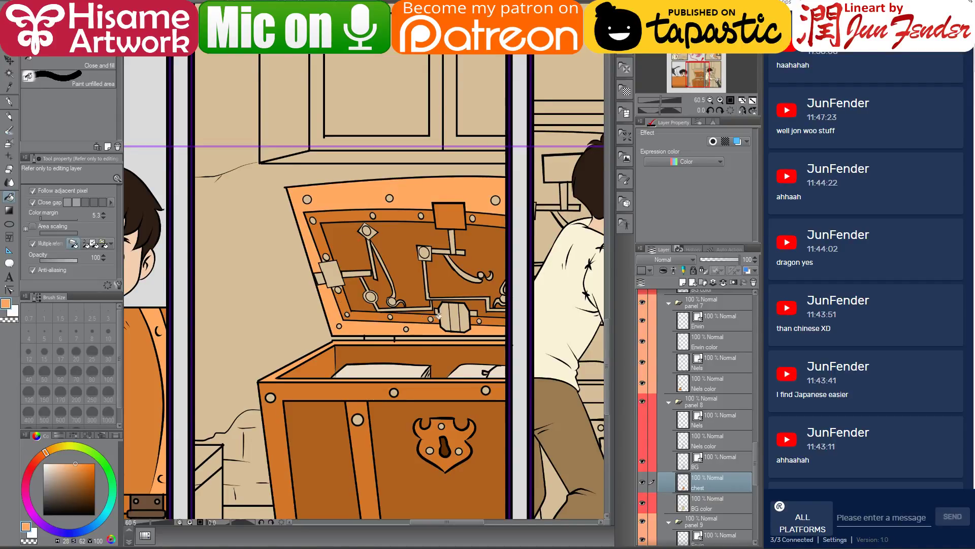
alt+click(354, 233)
click(352, 193)
click(328, 298)
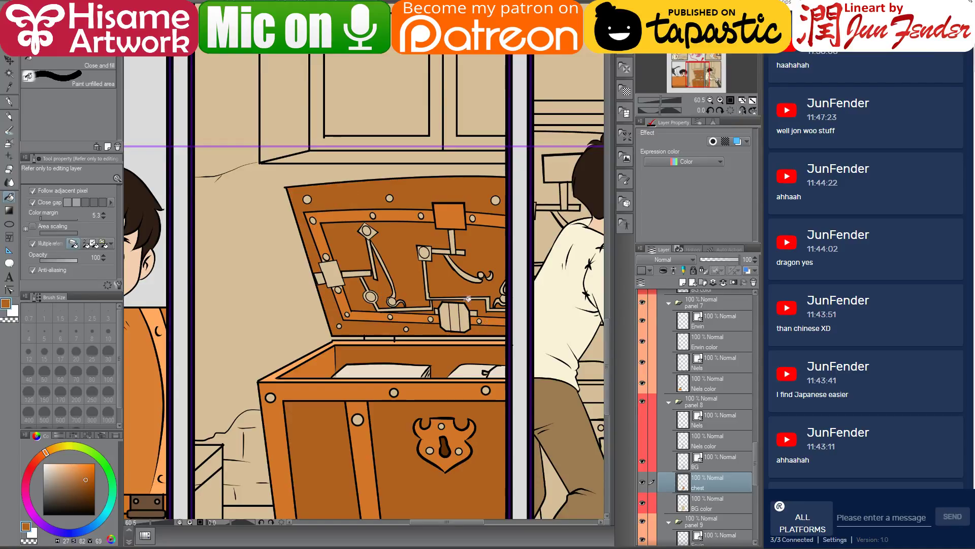
Fill the crossbar, diamond plate and thin straps on the left half of the panel 8 chest's lid with the frame's orange.
scroll(325, 292, up, 1)
scroll(319, 282, up, 1)
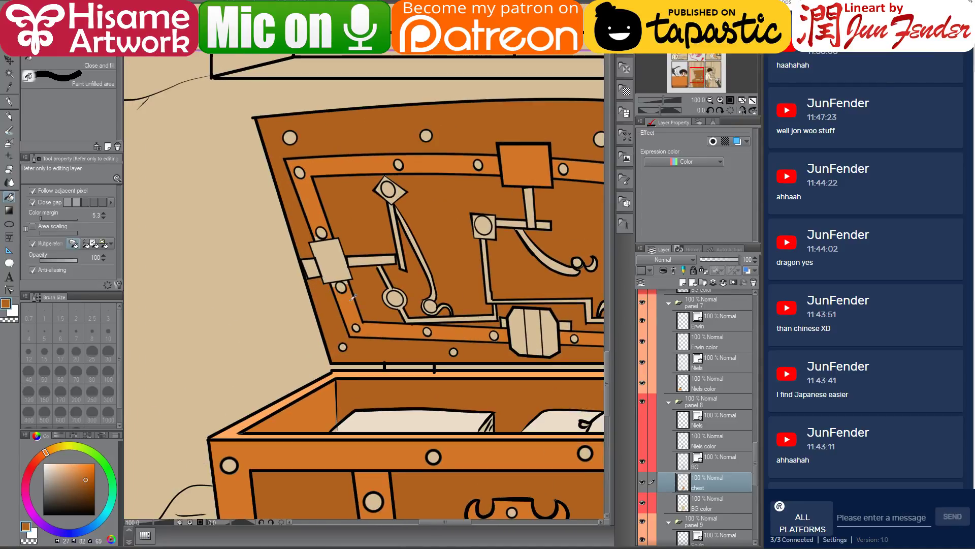
alt+click(307, 268)
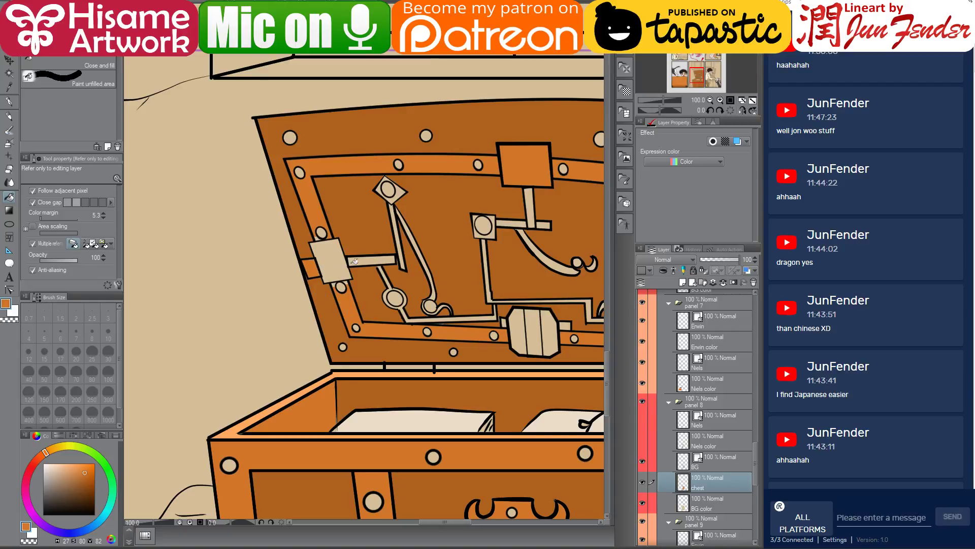
click(406, 255)
click(421, 258)
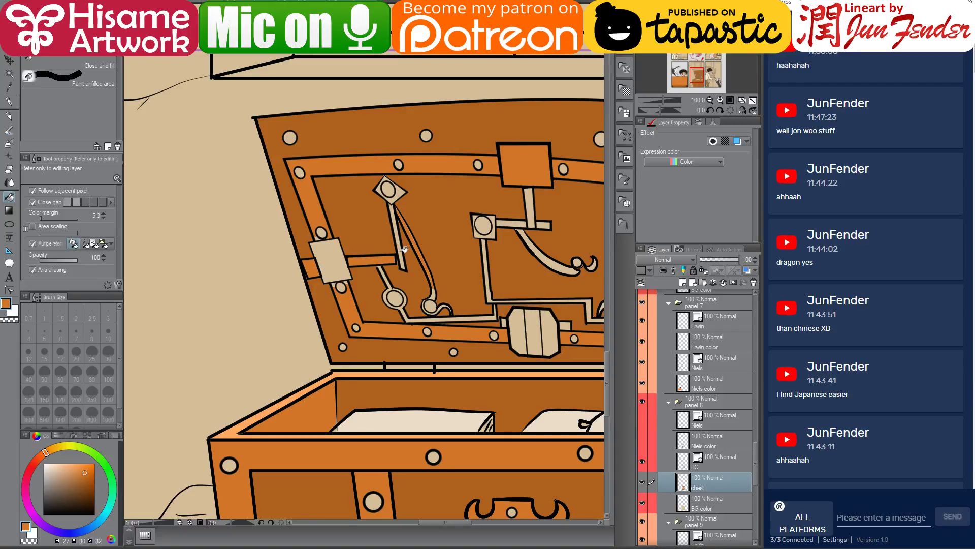
click(405, 248)
click(400, 192)
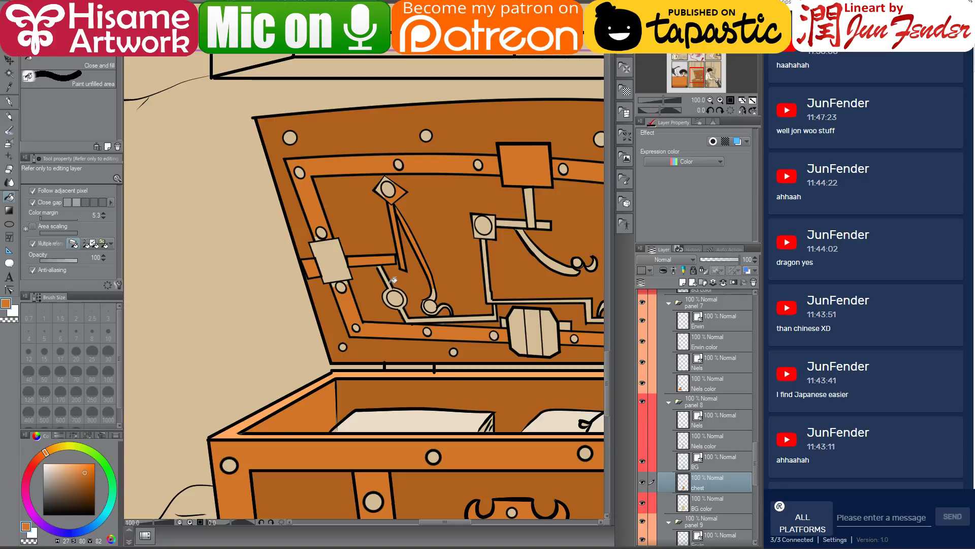
click(424, 318)
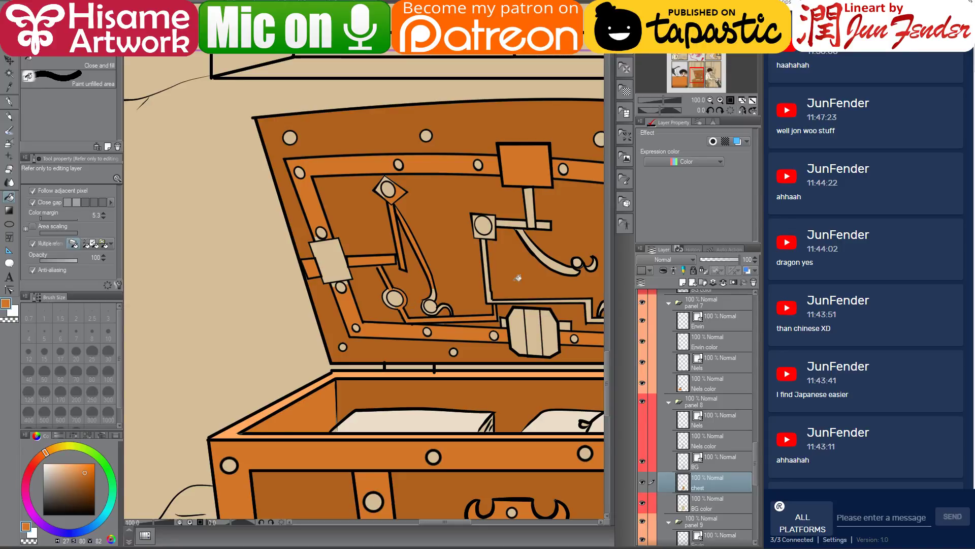
click(491, 278)
Fill the T-shaped bar, curved hook arm and square knob plate on the lid's right half with the same frame orange.
scroll(379, 274, down, 2)
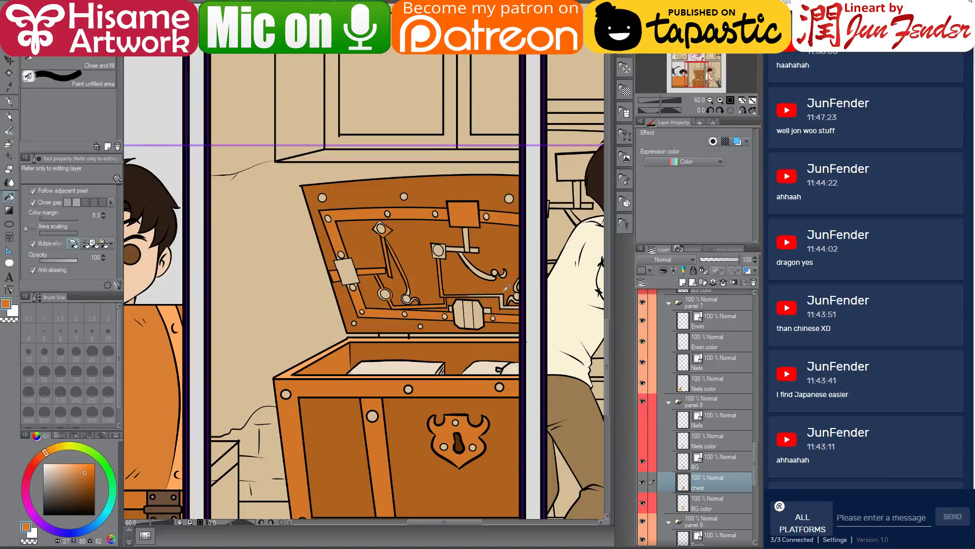
scroll(506, 288, up, 3)
click(515, 296)
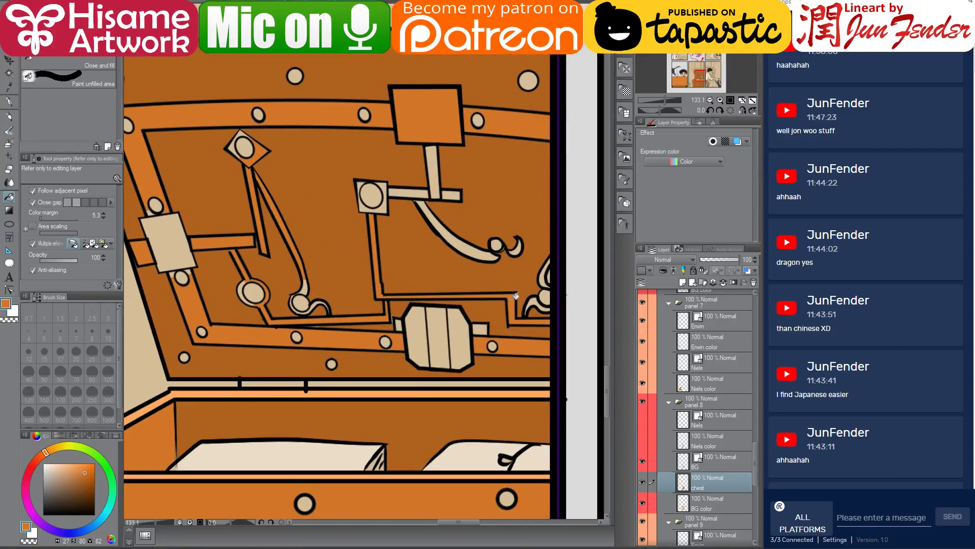
click(445, 236)
click(421, 192)
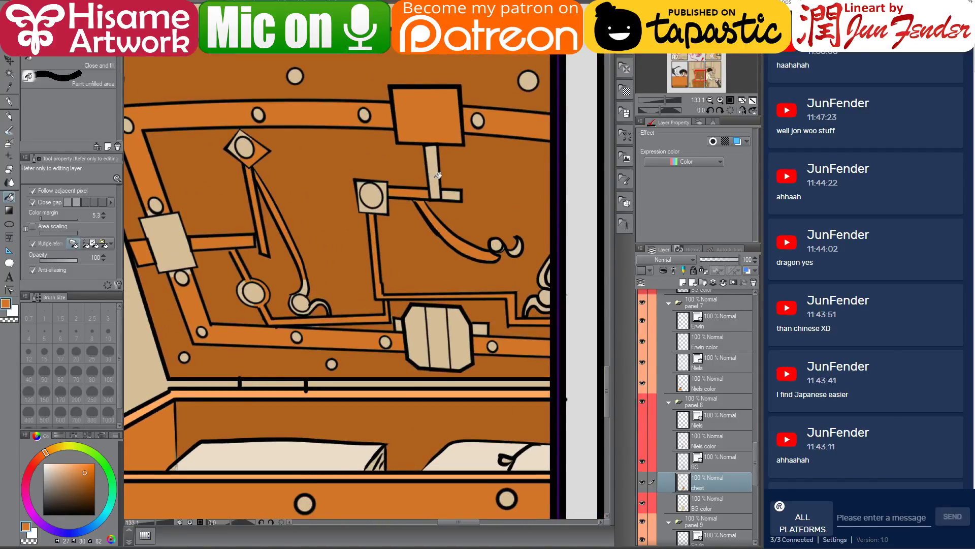
click(440, 176)
click(452, 192)
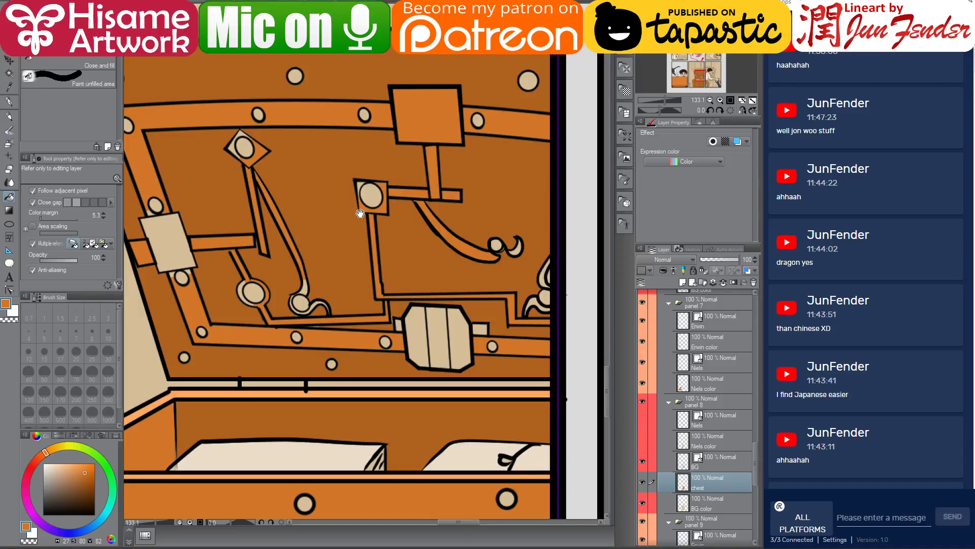
Fill the square plate on the lid's left border with the light orange of the chest's rim.
drag(359, 211, 430, 212)
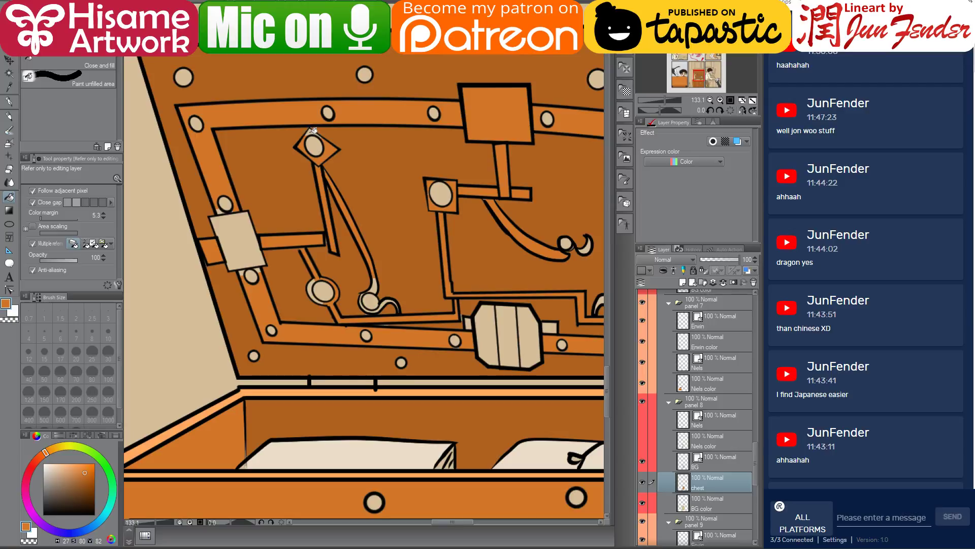
alt+click(258, 389)
alt+click(247, 273)
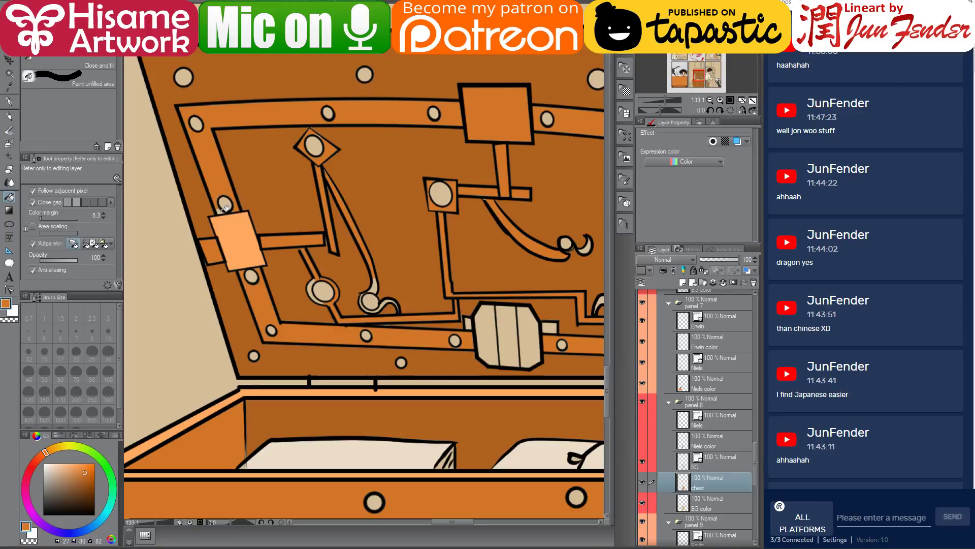
drag(512, 90, 379, 252)
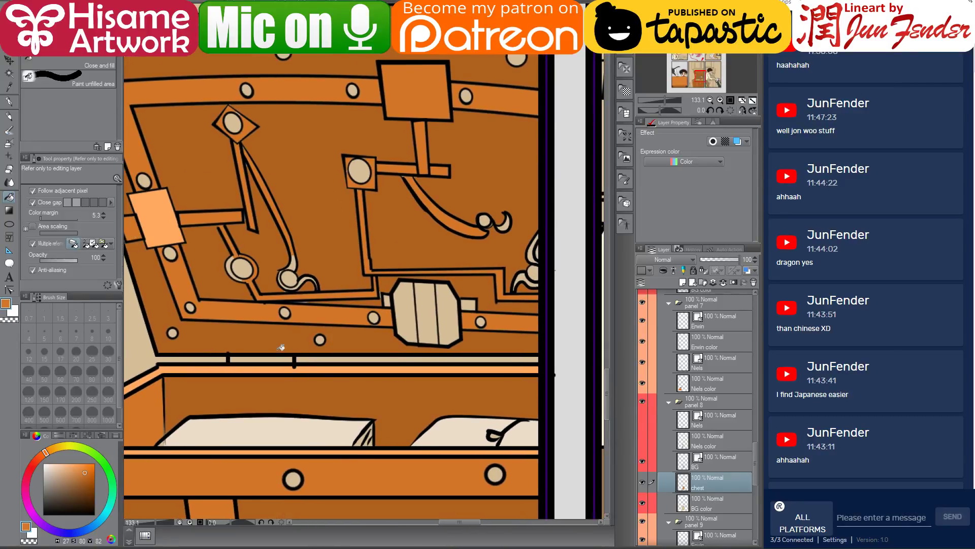
Fill the hinge between the panel 8 chest's lid and body with the dark brown of the neighbouring panel's chest hinge.
alt+click(298, 346)
scroll(328, 340, down, 4)
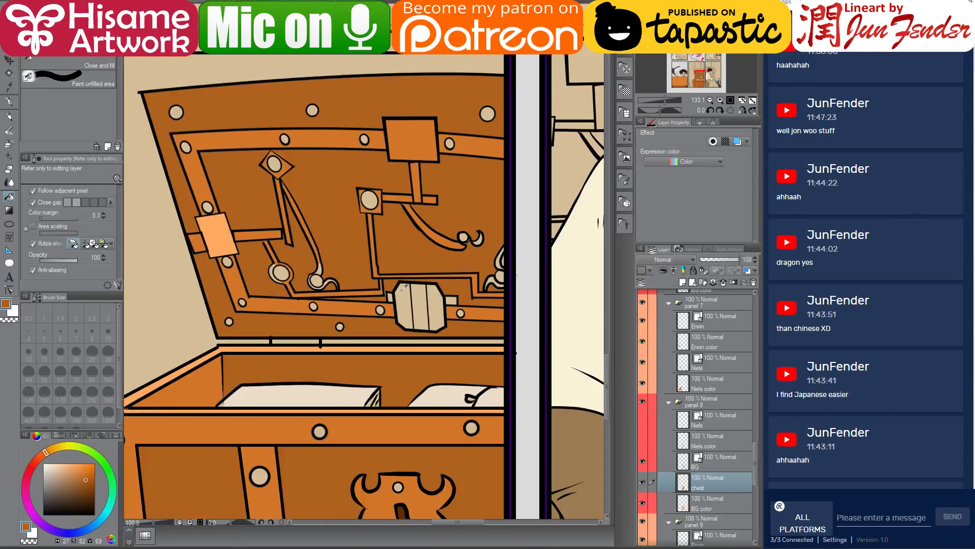
drag(289, 370, 346, 344)
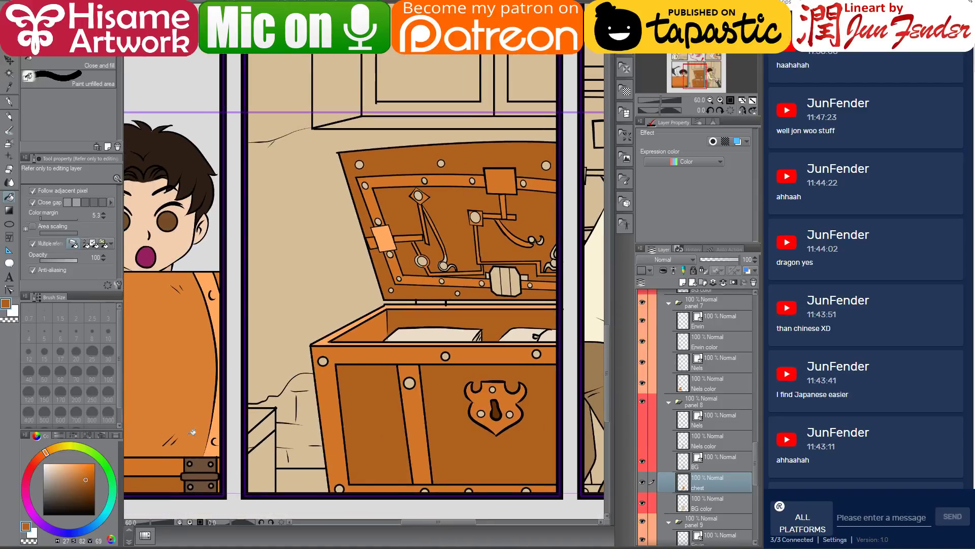
alt+click(419, 333)
scroll(419, 333, up, 2)
scroll(419, 334, down, 2)
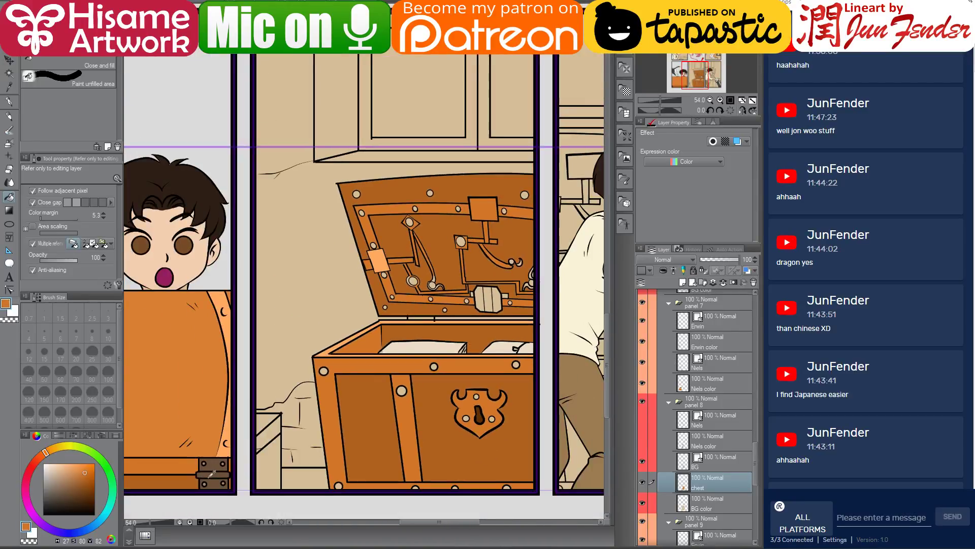
alt+click(483, 313)
scroll(483, 313, up, 3)
scroll(483, 313, up, 1)
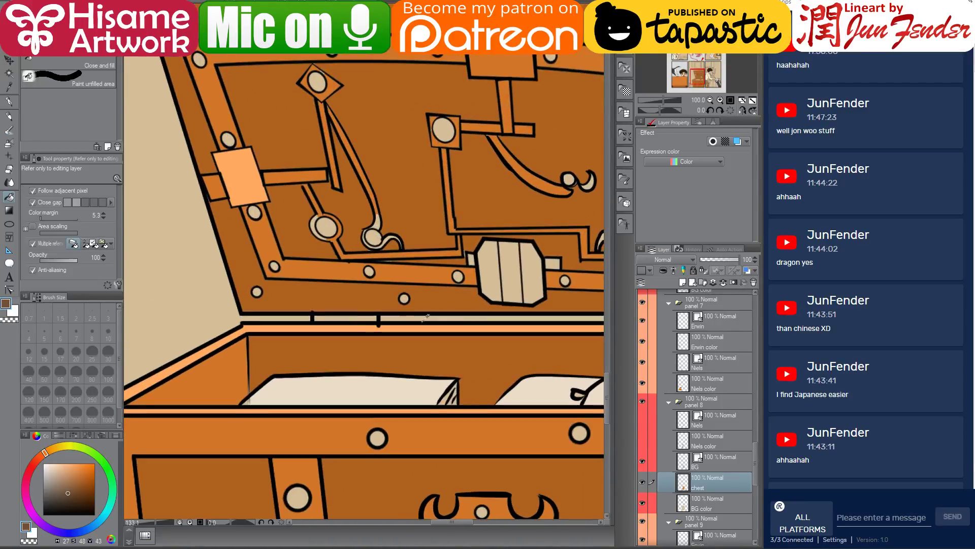
click(362, 316)
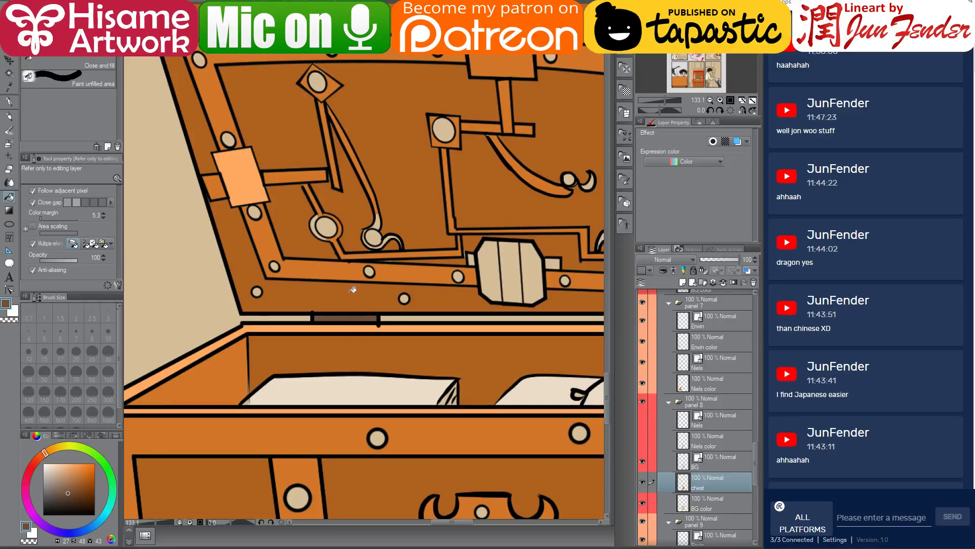
Fill the curled ends of the hooks inside the panel 8 chest's lid with the frame's orange.
alt+click(344, 268)
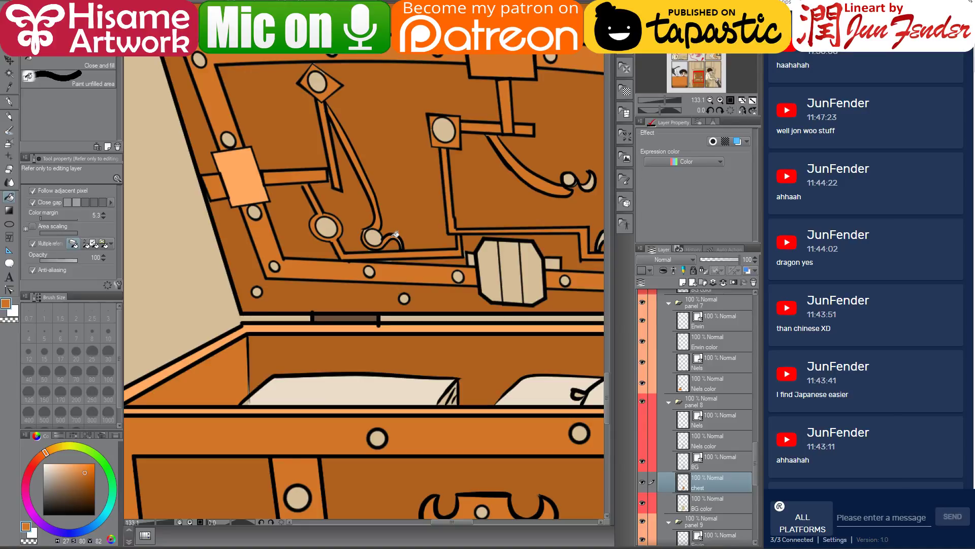
drag(460, 240, 351, 249)
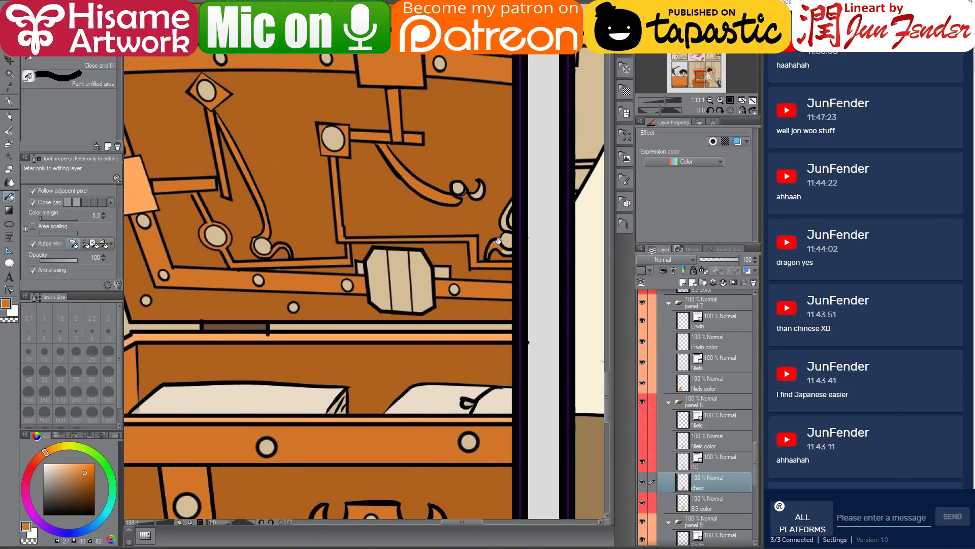
alt+click(492, 226)
alt+click(500, 239)
drag(429, 217, 466, 250)
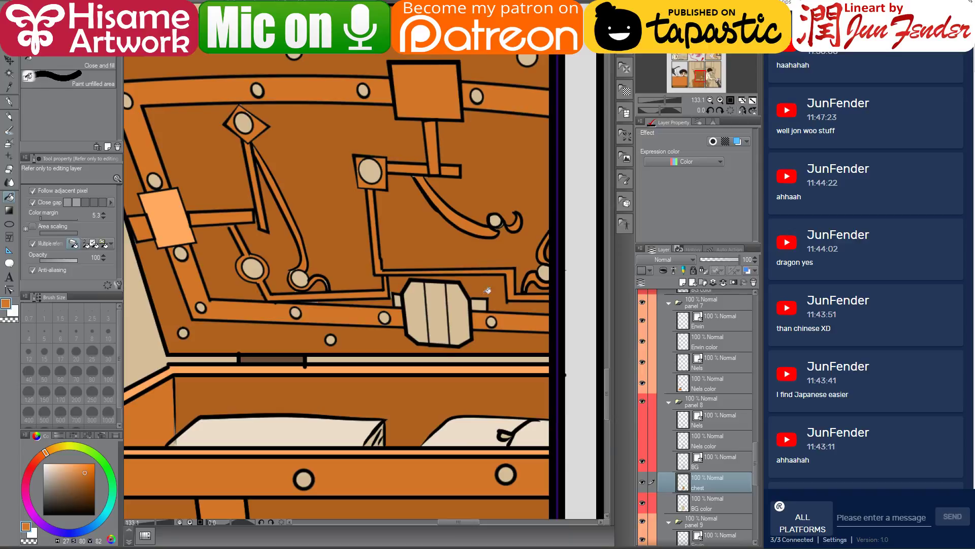
Fill the tabs beside the lid latch with medium orange, and fill two chest rivets with light orange sampled from the chest rim.
click(480, 306)
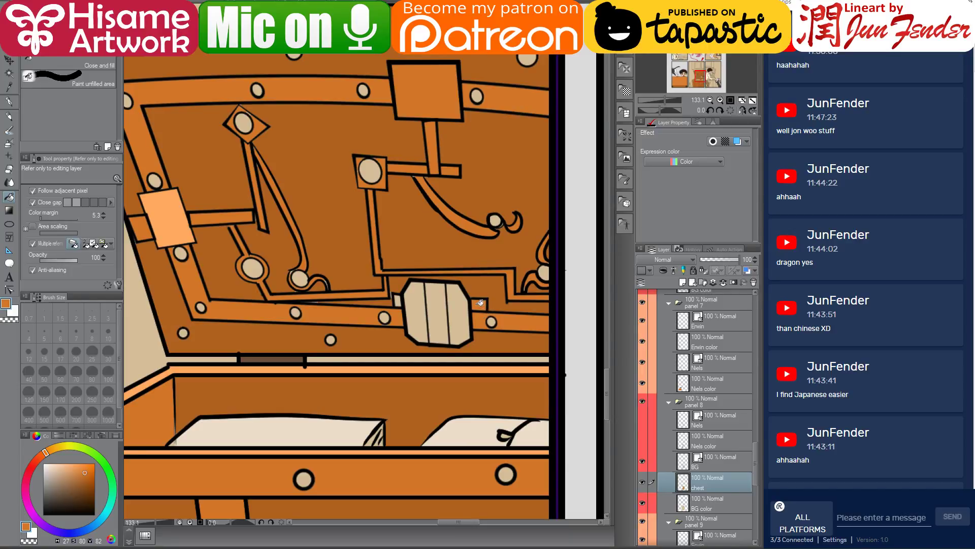
click(399, 300)
alt+click(298, 367)
click(184, 333)
click(506, 474)
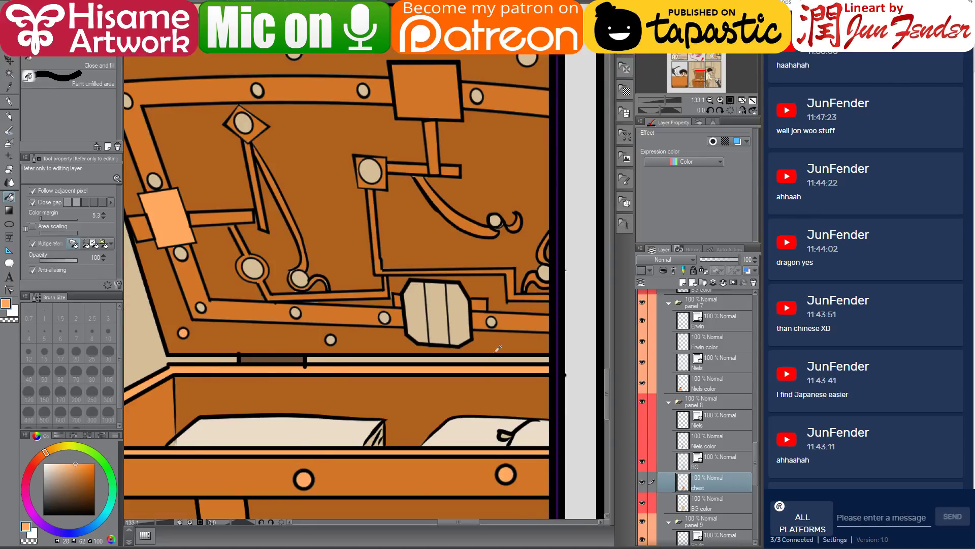
Fill the rivets on the chest's front frame, vertical strap and lock plate with light orange.
scroll(457, 406, down, 3)
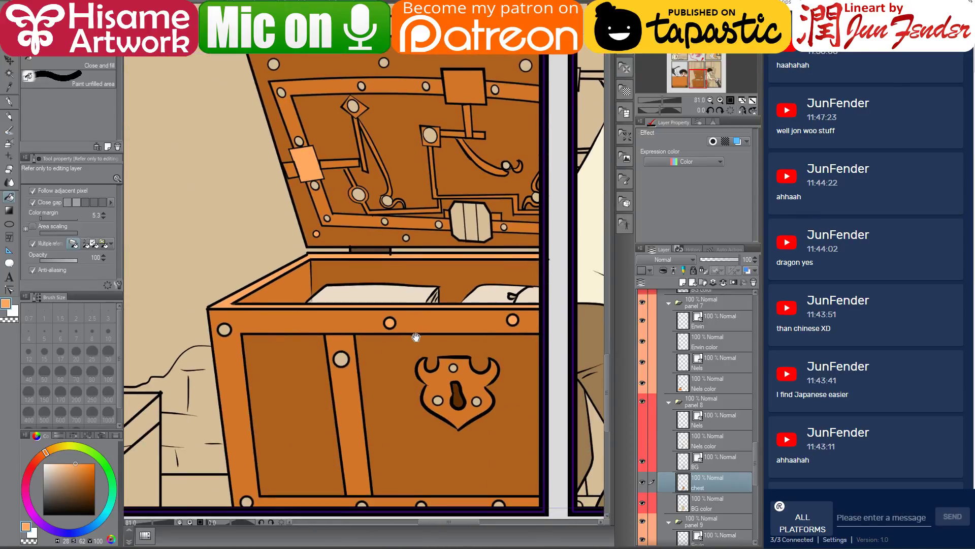
click(345, 358)
drag(383, 370, 379, 354)
click(224, 308)
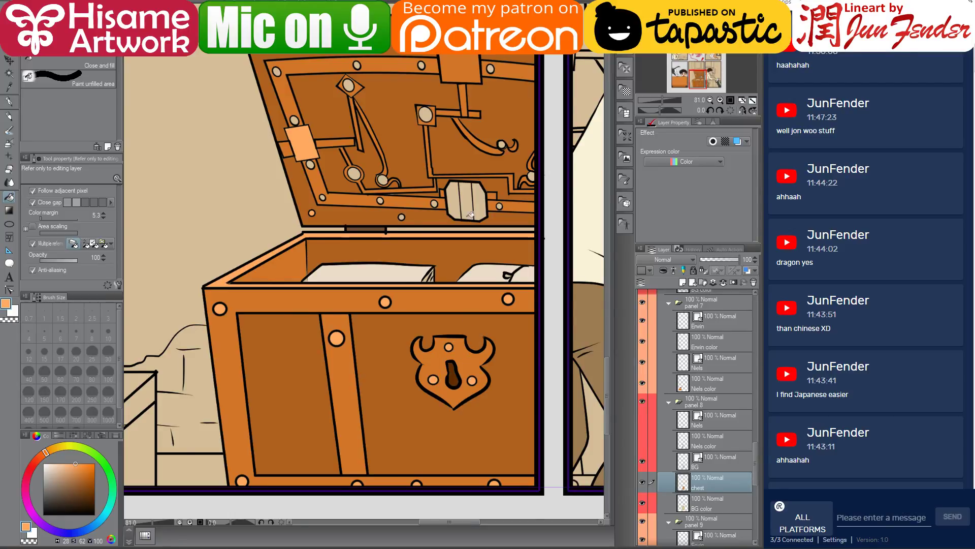
Fill the remaining lid rivets and the latch's outer strips with light orange, and the latch's middle strip with medium orange.
scroll(470, 172, up, 2)
drag(462, 206, 484, 311)
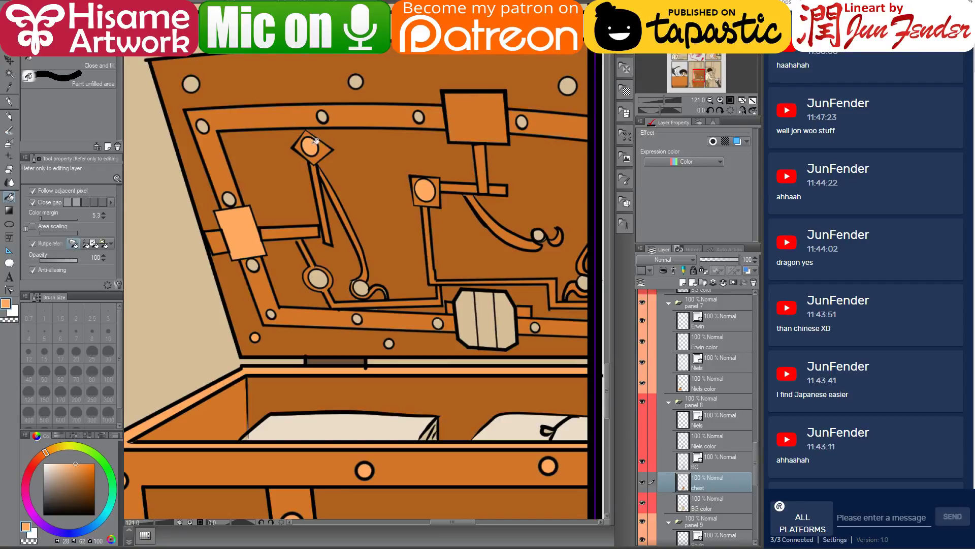
click(357, 80)
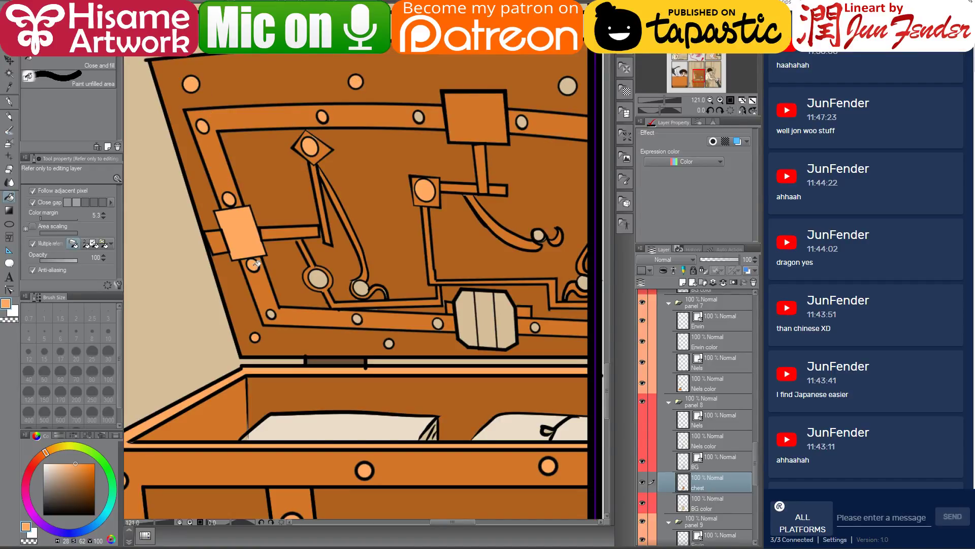
click(323, 278)
click(363, 287)
click(391, 344)
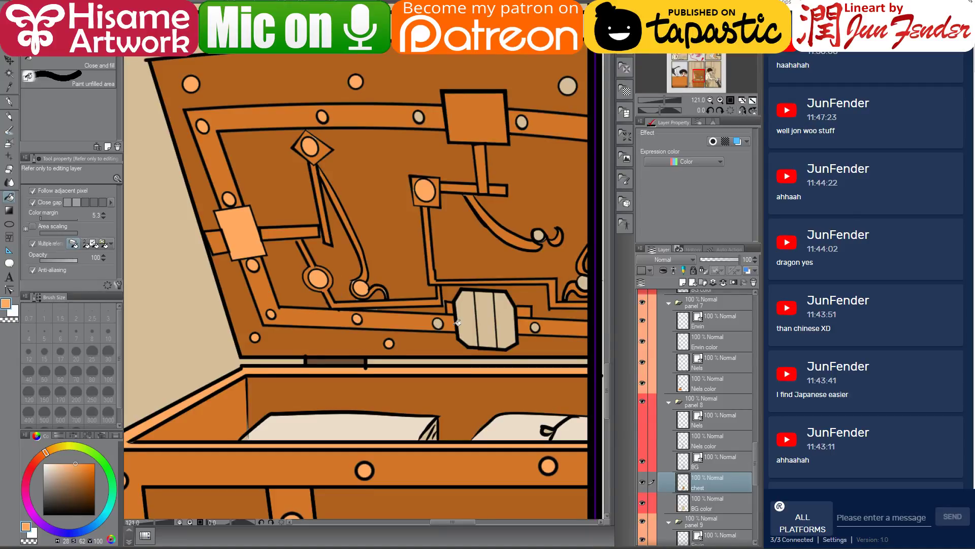
click(584, 280)
click(542, 231)
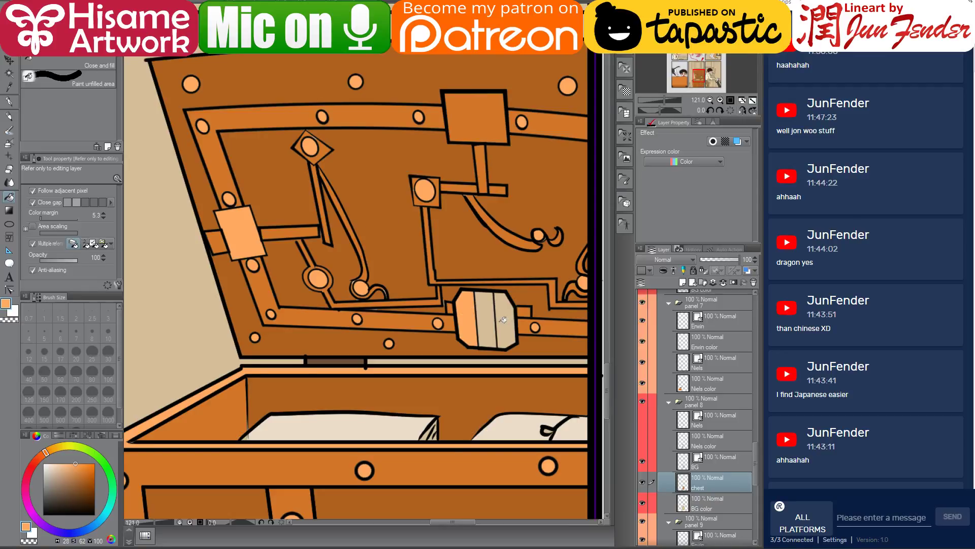
alt+click(456, 184)
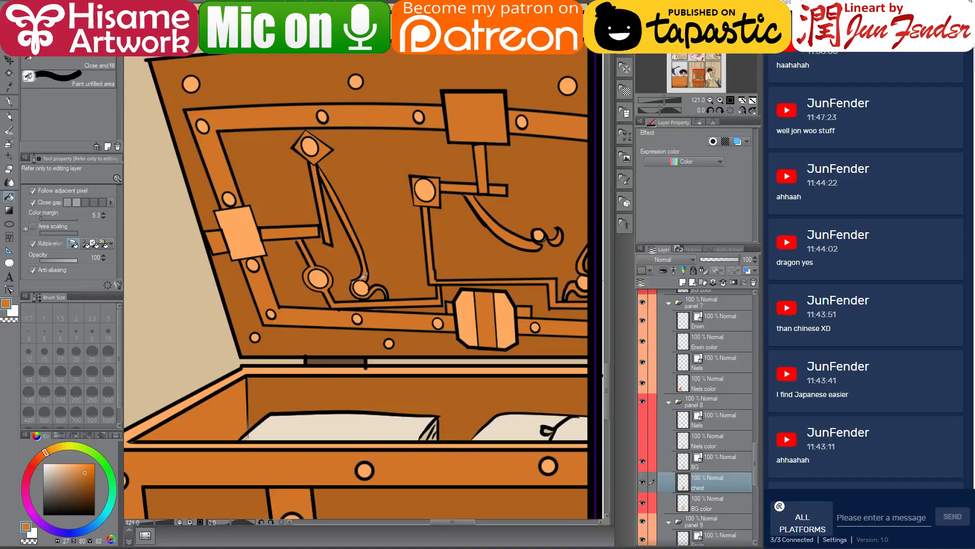
Show the Niels and Niels color layers in the panel 8 folder.
scroll(362, 284, down, 4)
scroll(425, 288, down, 1)
scroll(536, 310, up, 1)
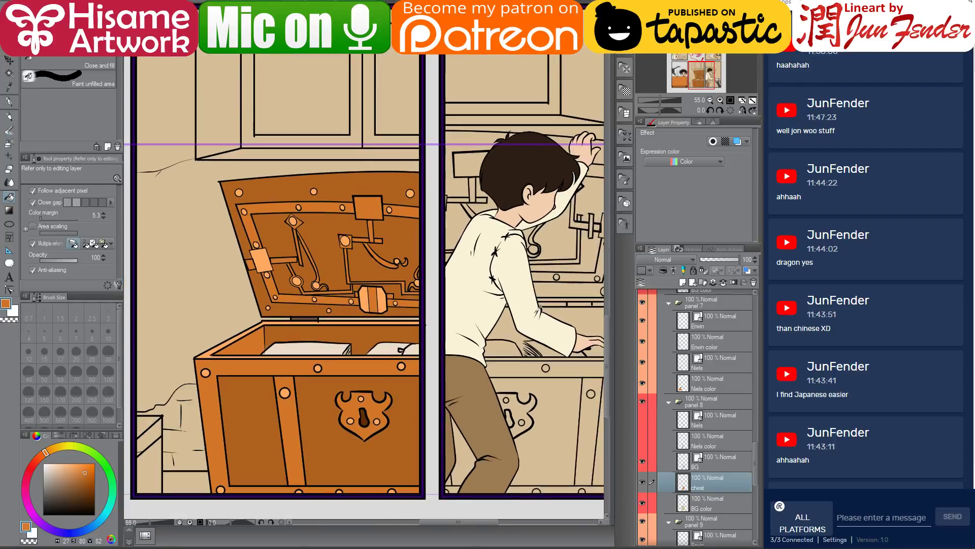
drag(528, 321, 452, 299)
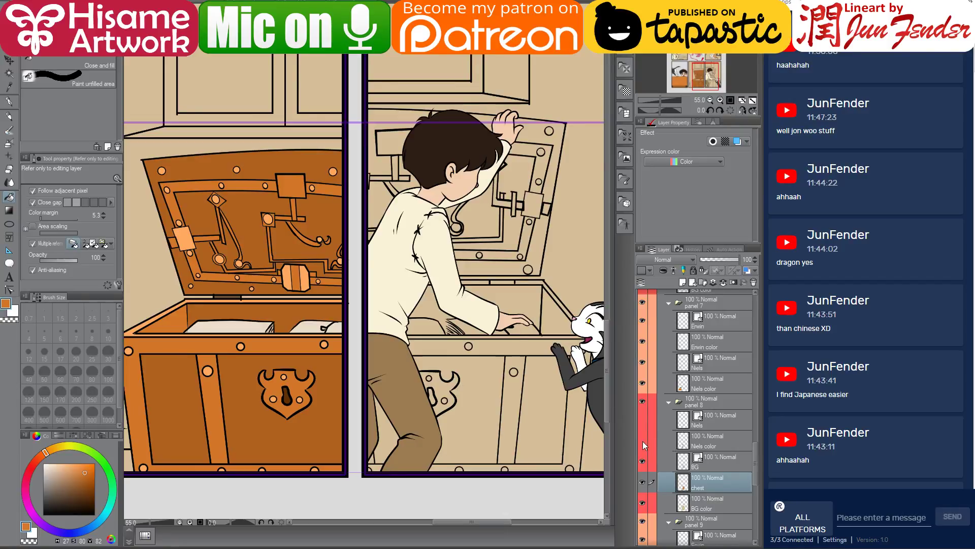
click(642, 420)
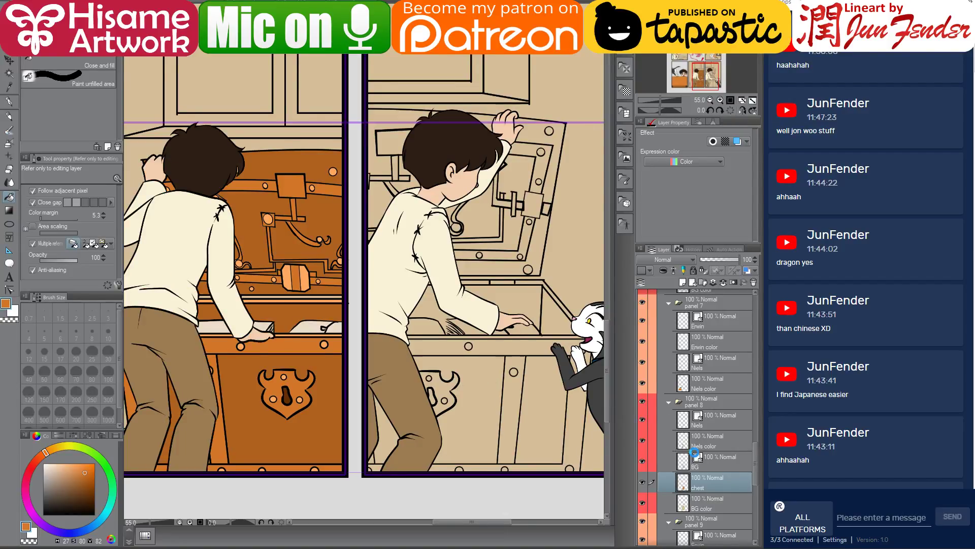
Hide the Erwin, Erwin color, Niels and Niels color layers of panel 9 and make its BG color layer active.
scroll(696, 454, down, 3)
scroll(694, 452, down, 2)
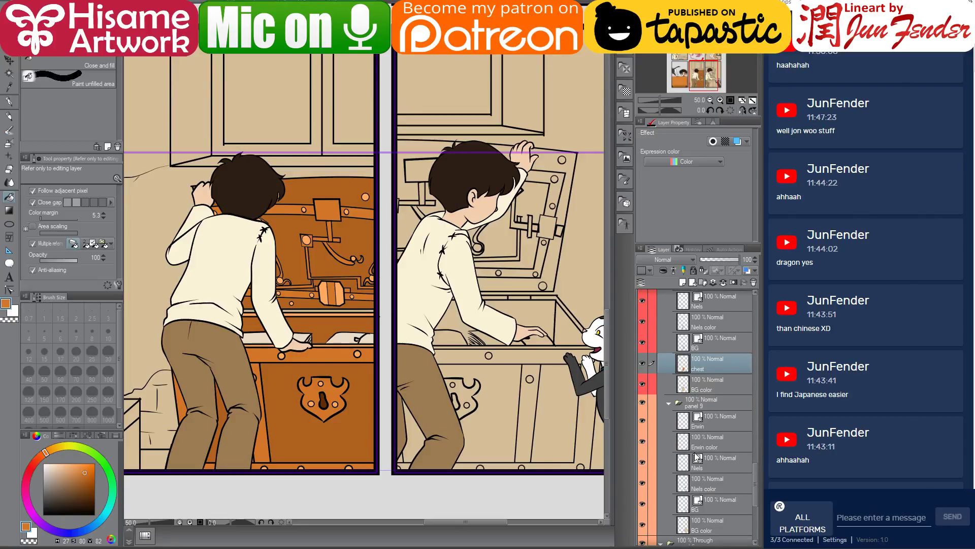
click(682, 443)
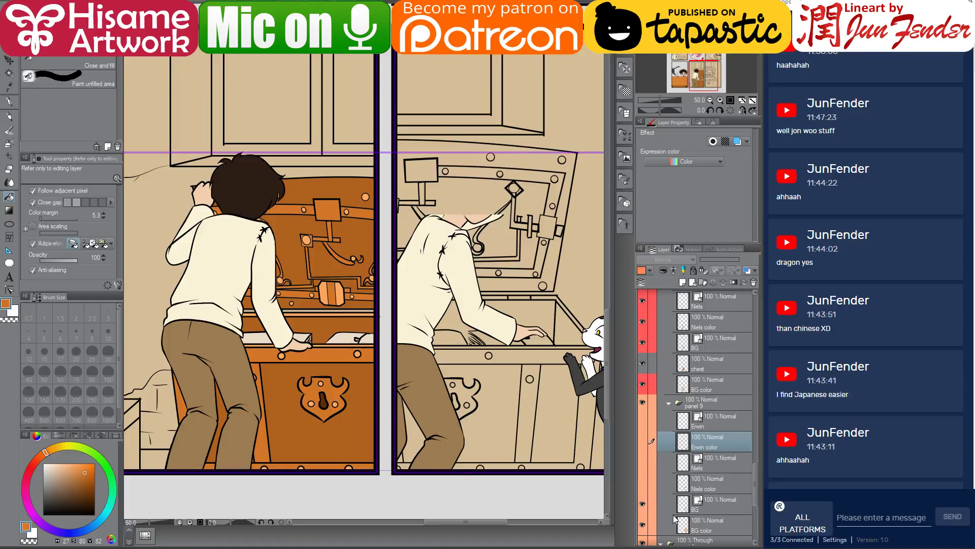
click(691, 524)
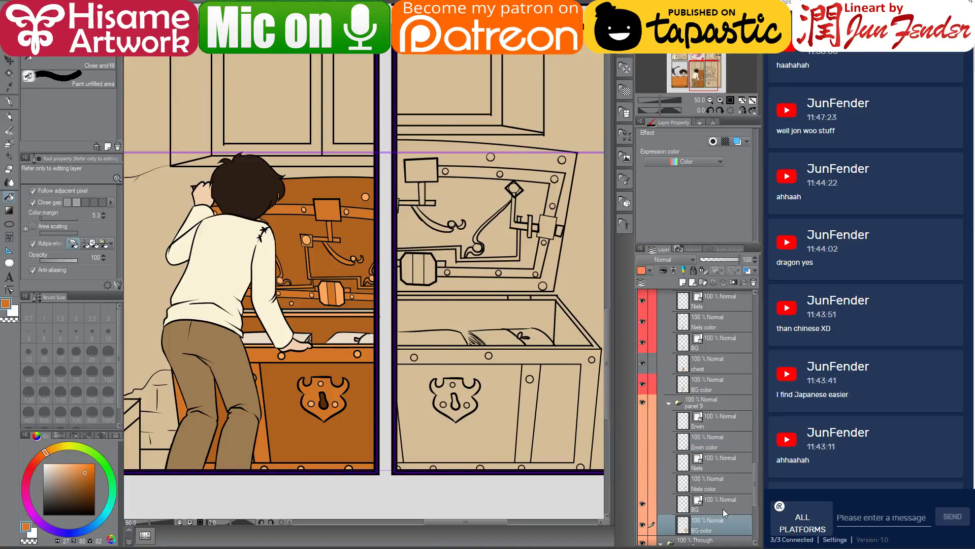
Create a new layer above panel 9's BG color layer and name it "chest".
click(683, 281)
double_click(703, 528)
text(chest)
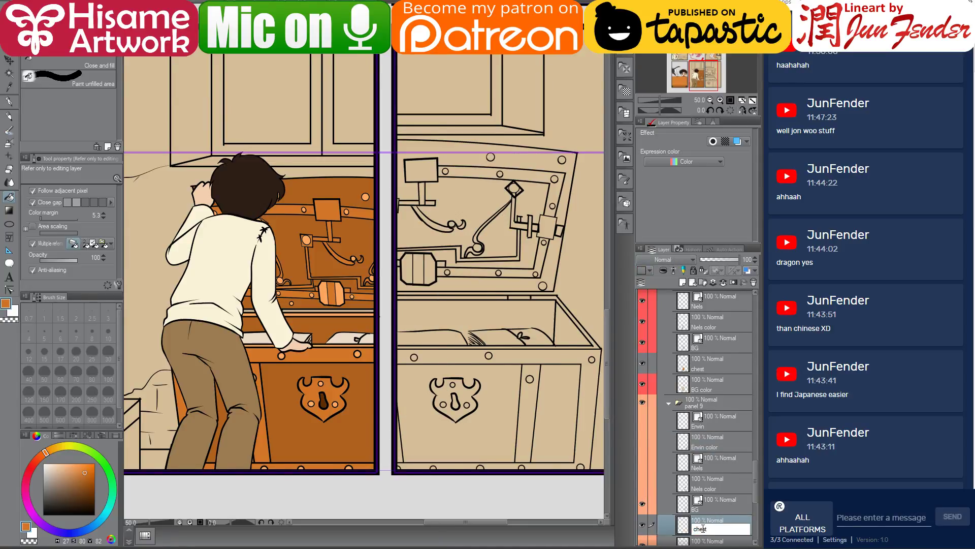
key(Return)
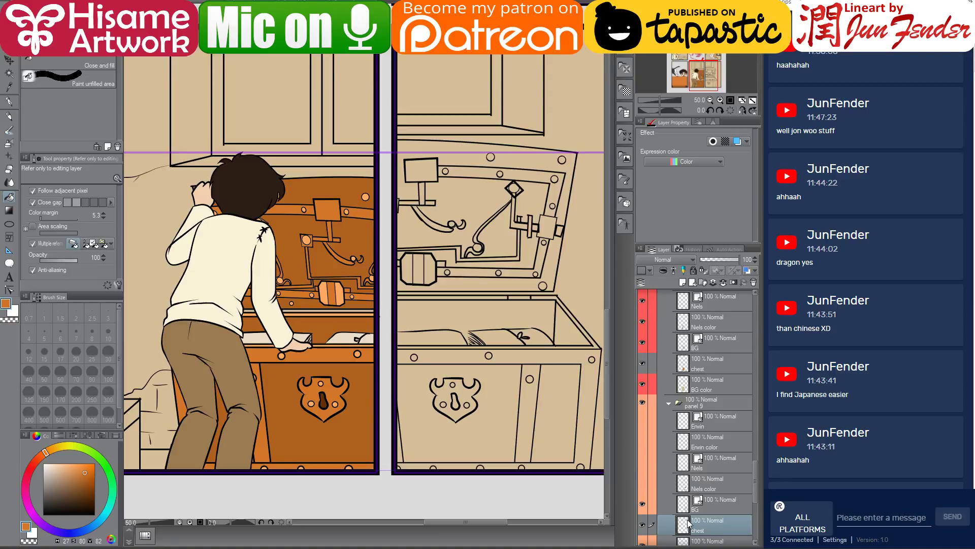
Try to select the area around panel 9's chest from the BG color layer, using its layer contents and Auto select.
scroll(691, 523, down, 1)
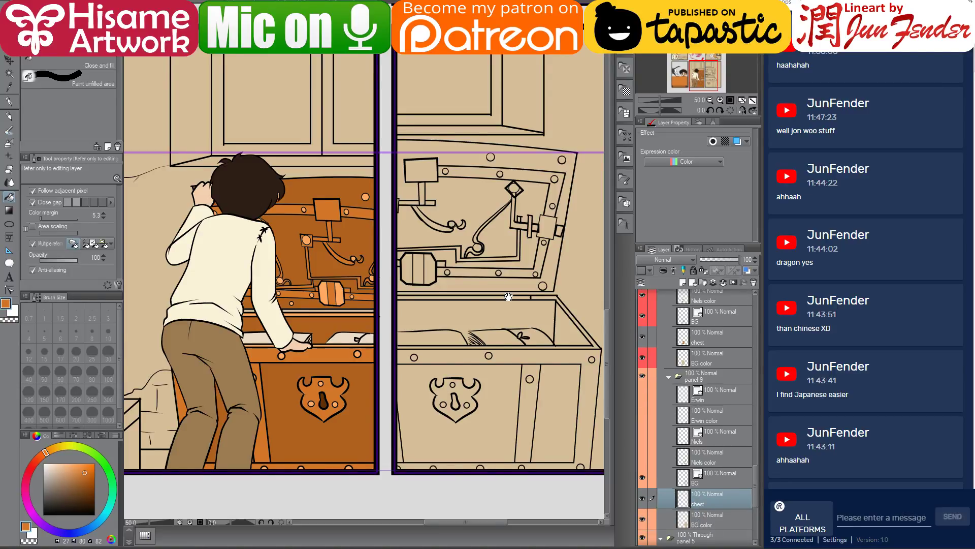
drag(510, 296, 468, 284)
drag(476, 176, 437, 177)
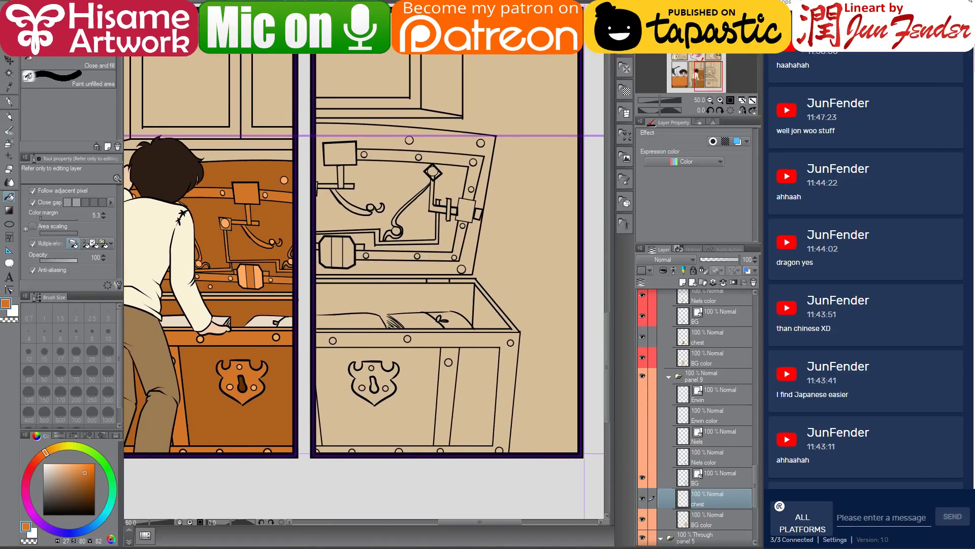
ctrl+click(704, 525)
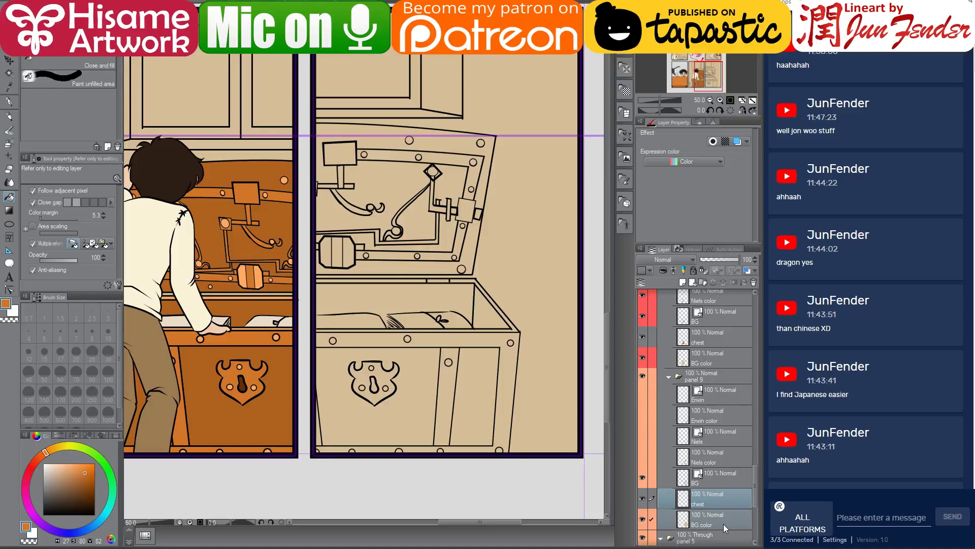
click(680, 522)
ctrl+click(682, 521)
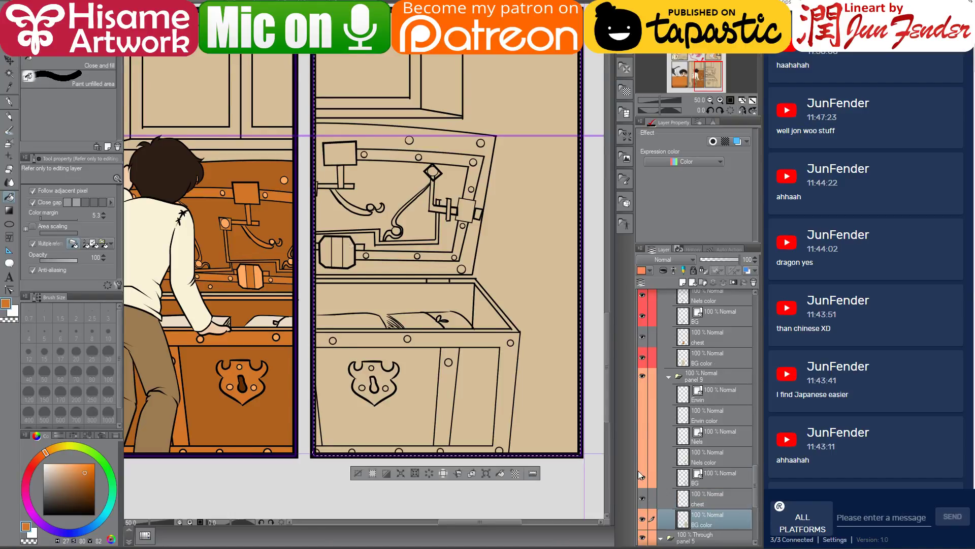
click(9, 73)
click(349, 214)
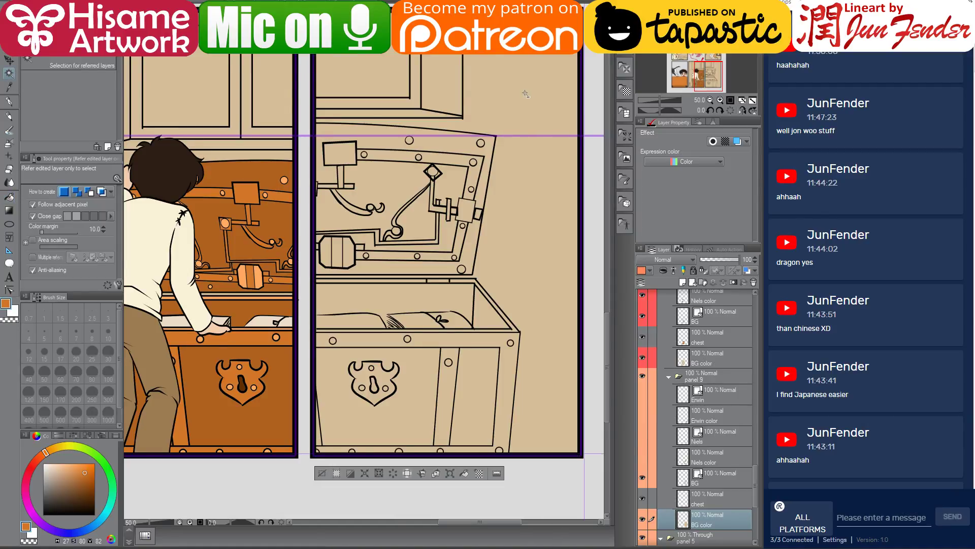
click(557, 155)
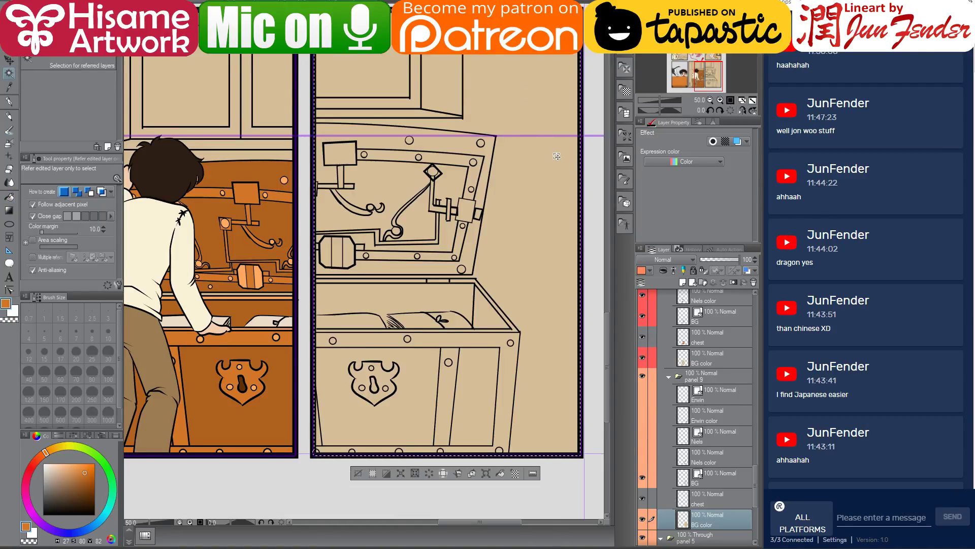
Clear the selection, try Auto select on panel 9's empty chest layer, and deselect again.
click(705, 501)
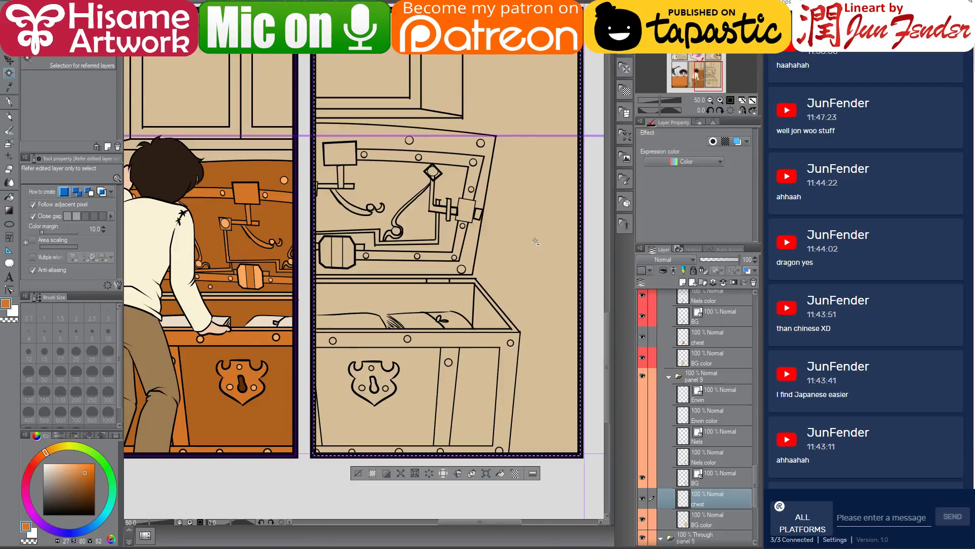
key(ctrl+d)
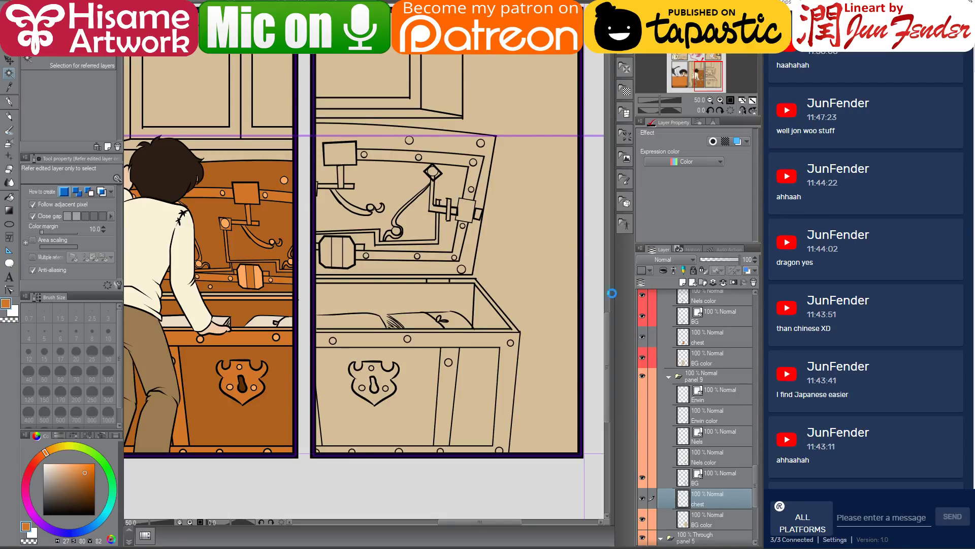
click(441, 213)
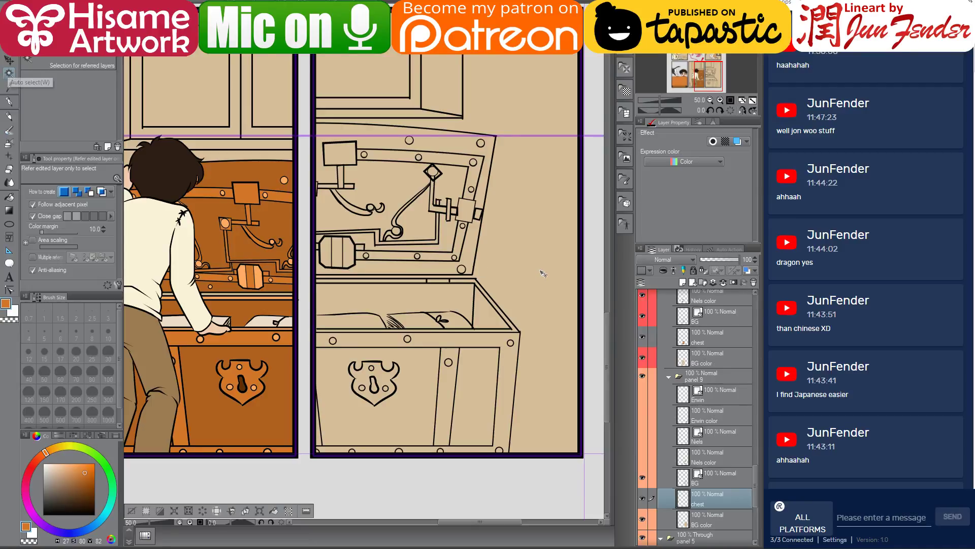
key(ctrl+d)
Make panel 9's BG line art layer active and auto-select the wall area surrounding the chest.
click(687, 480)
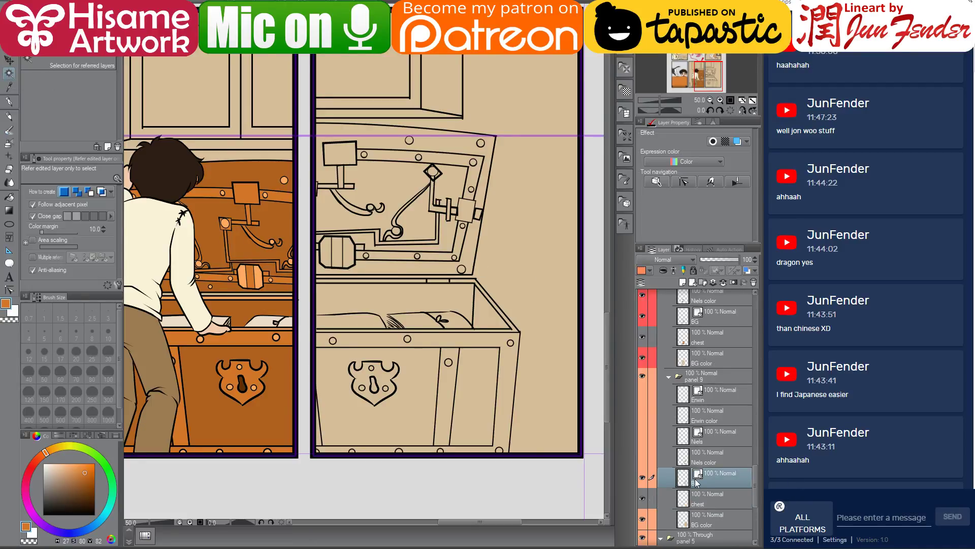
click(527, 246)
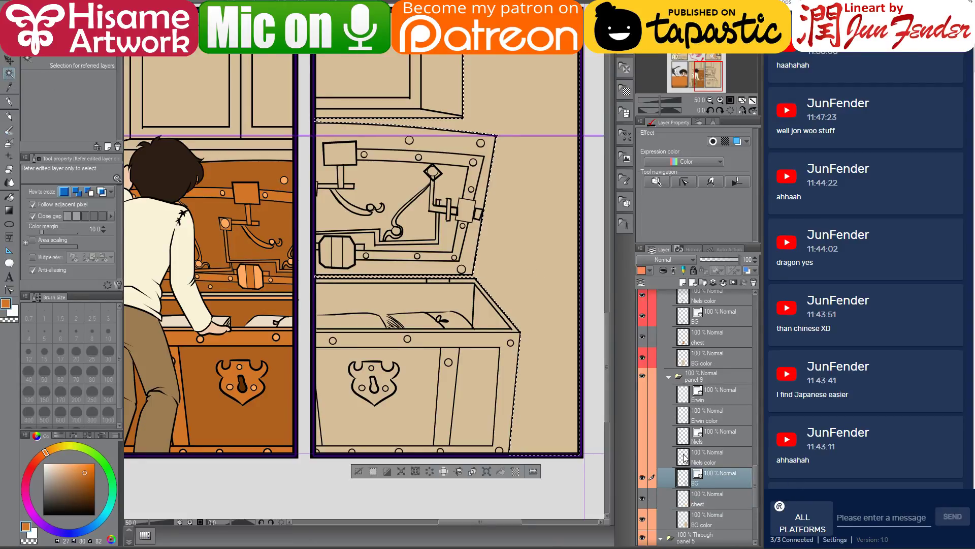
Try inverting the selection and adjusting it with a rectangular selection over the cupboard area, and deselect everything.
click(116, 6)
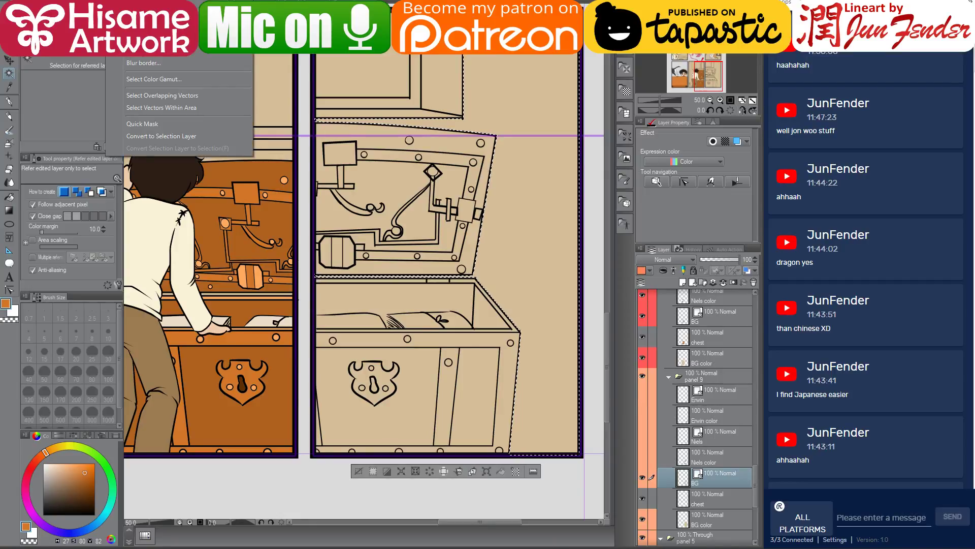
click(230, 63)
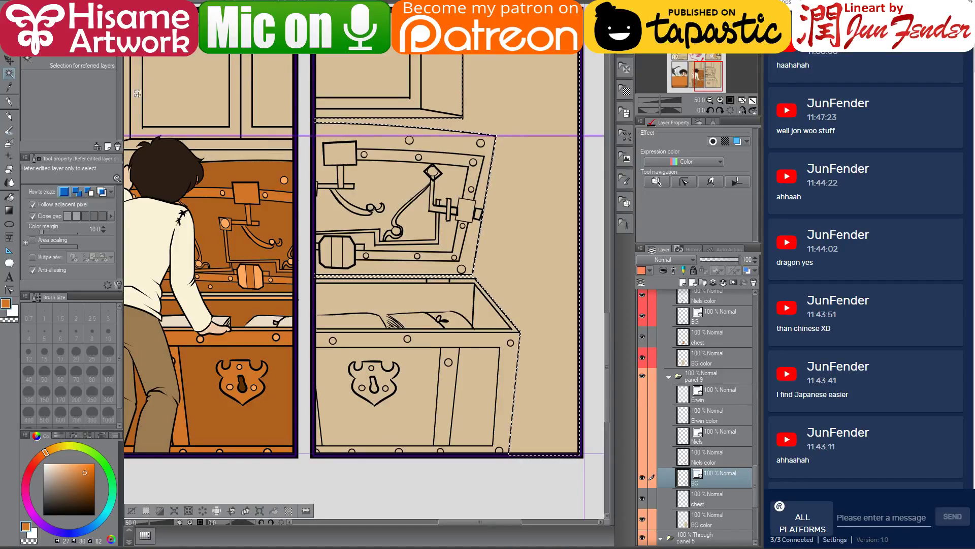
key(m)
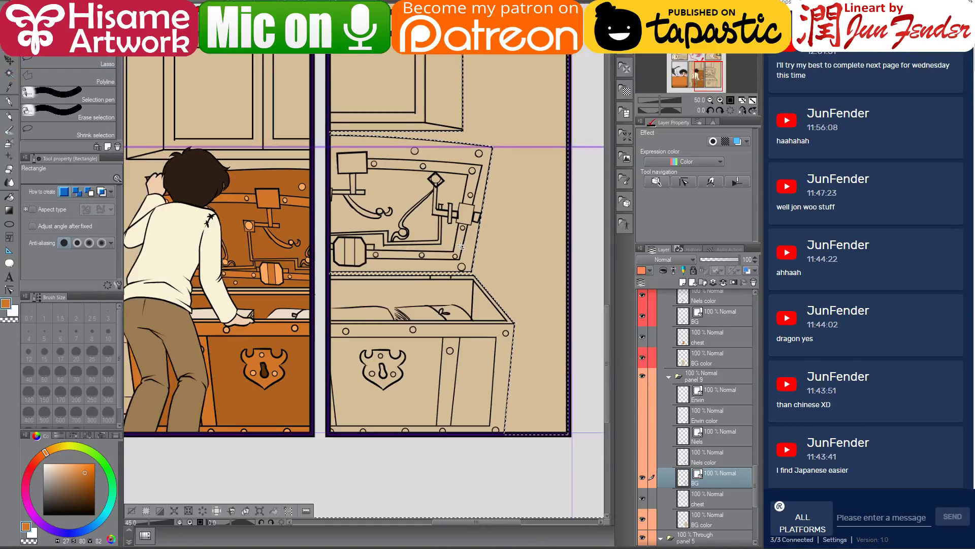
scroll(444, 184, down, 1)
drag(445, 184, 444, 248)
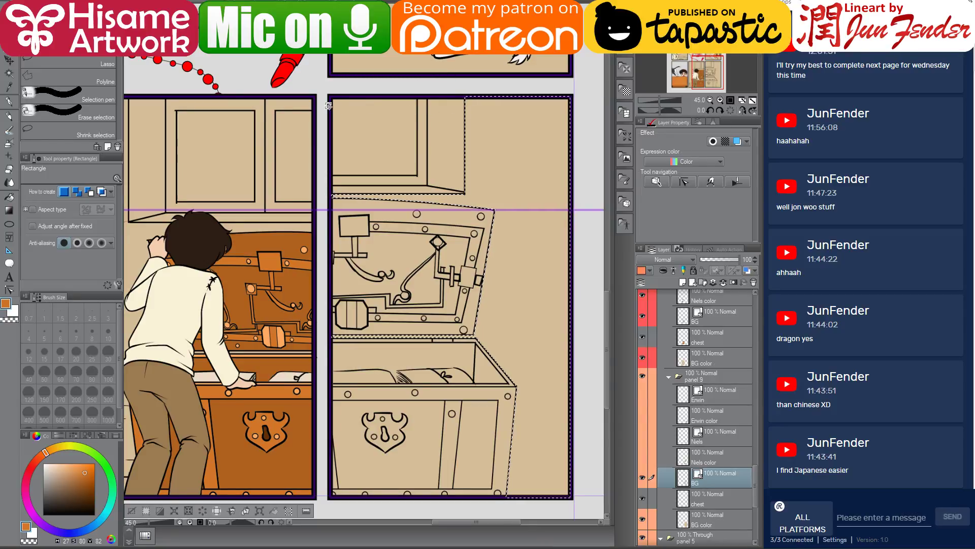
drag(358, 109, 552, 179)
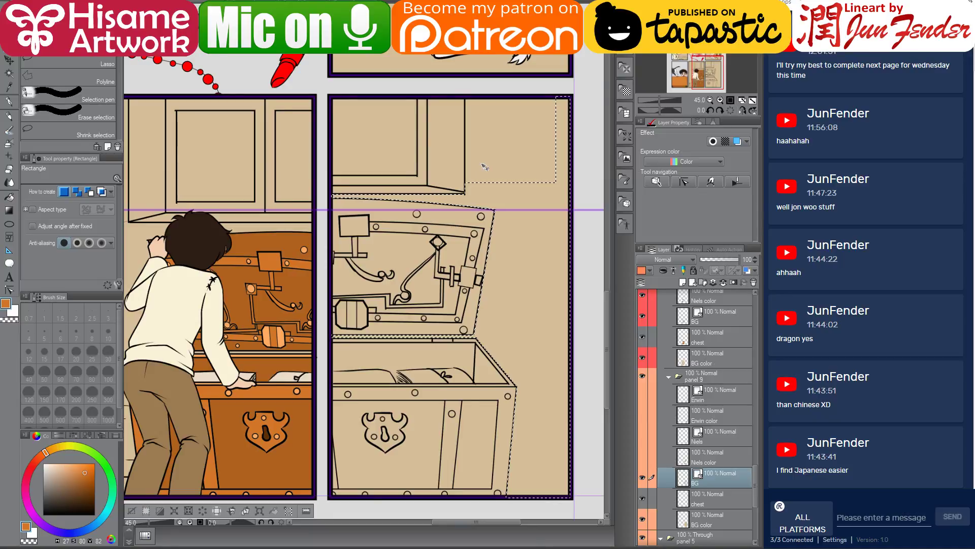
key(ctrl+d)
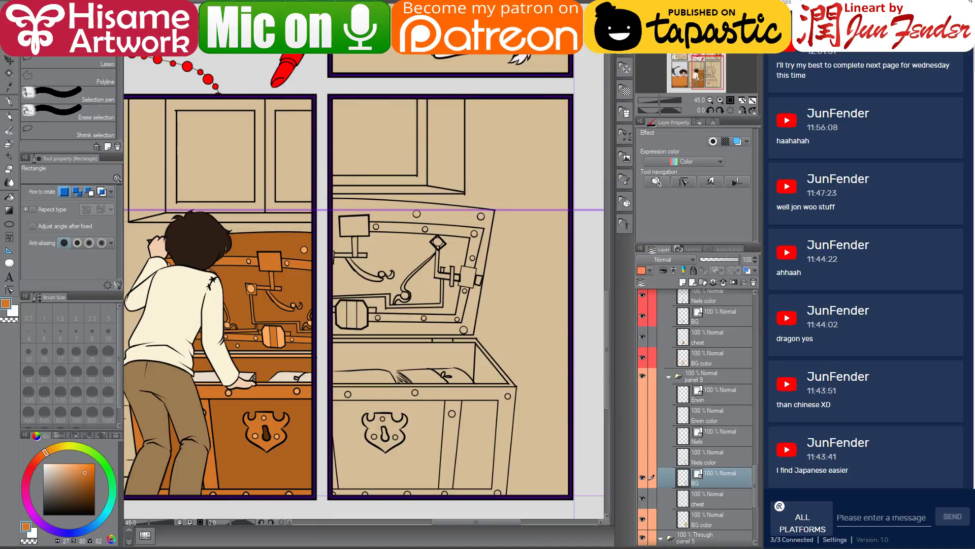
Reselect the wall area around panel 9's chest with Auto select on the BG layer.
click(9, 73)
click(509, 262)
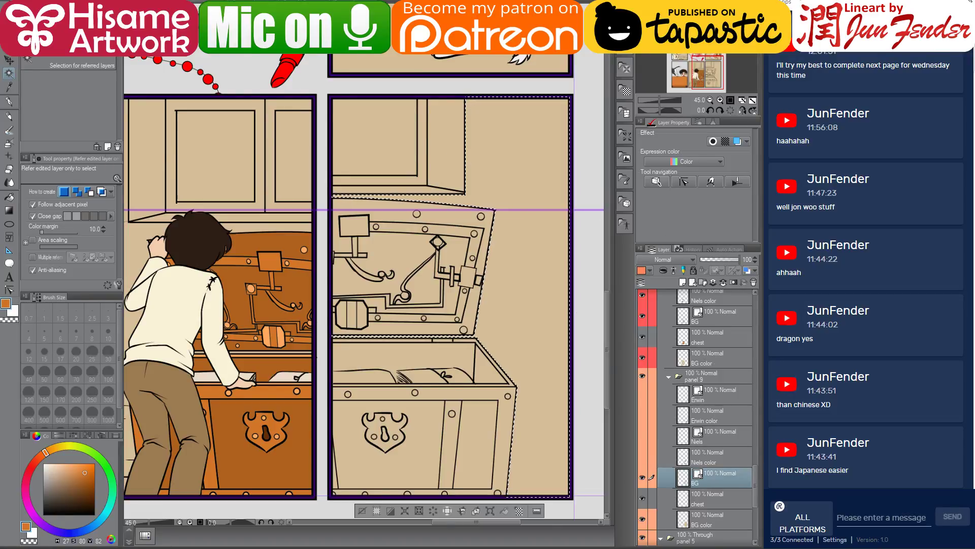
Invert the selection to cover the chest area, make panel 9's chest layer active and switch to the G-pen.
click(116, 1)
click(153, 19)
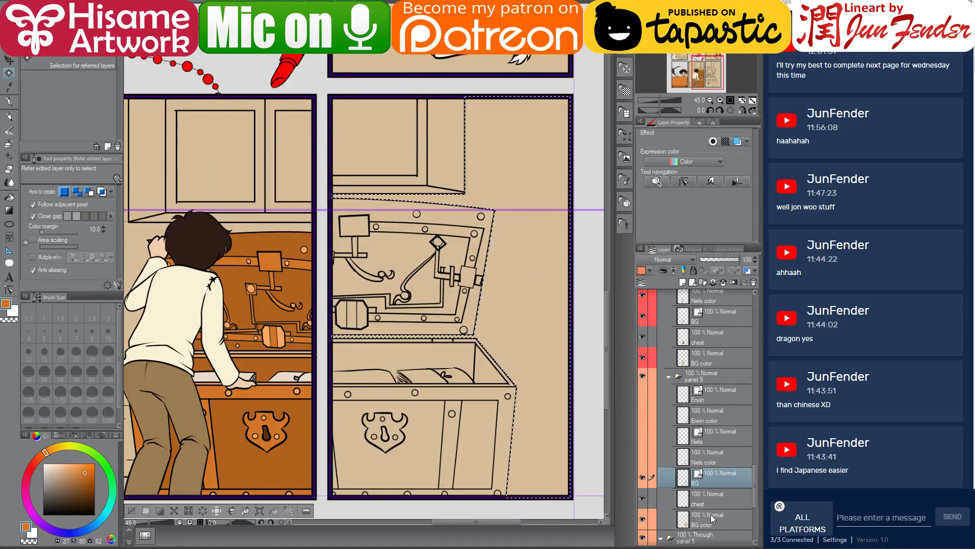
click(706, 501)
click(9, 101)
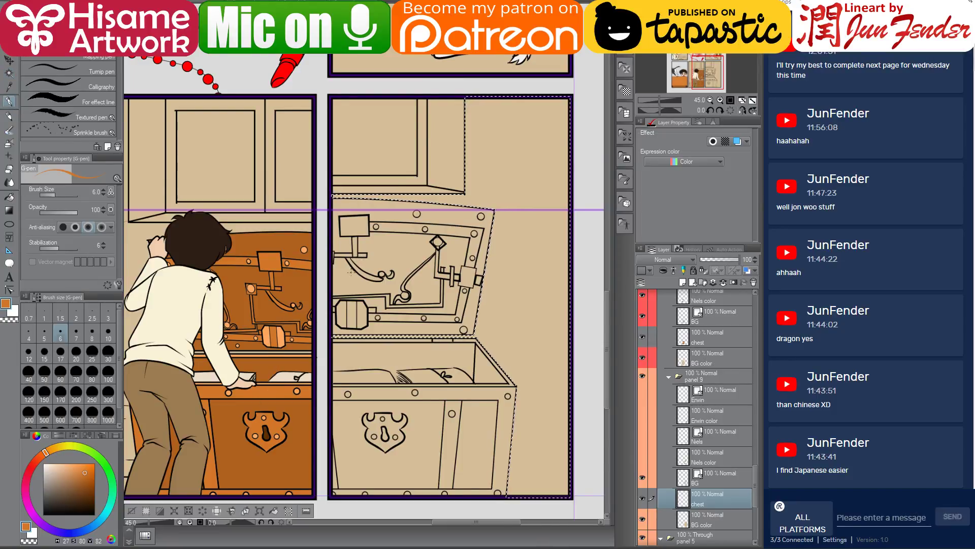
Try a chest stroke with the G-pen at size 400, undo it and reduce the brush size to 150.
click(29, 414)
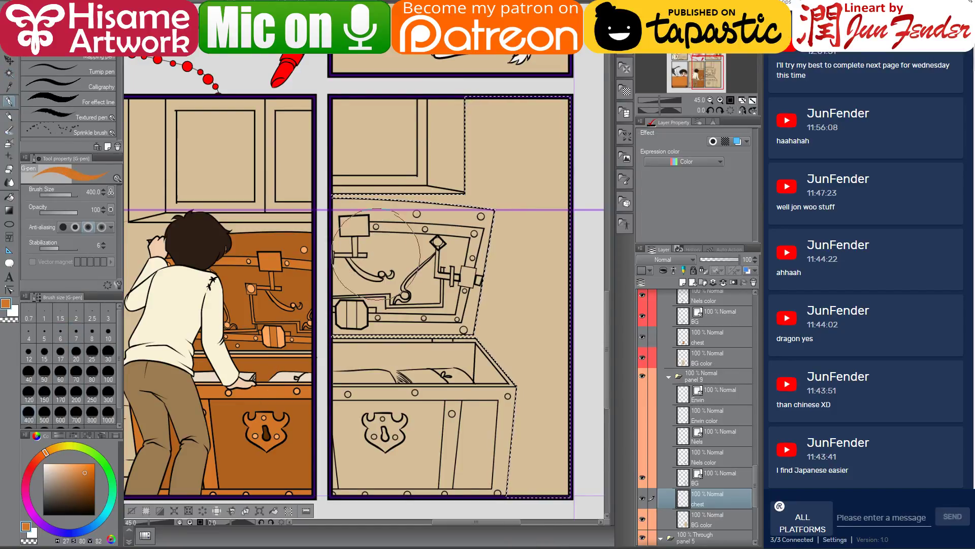
drag(353, 260, 350, 303)
key(ctrl+z)
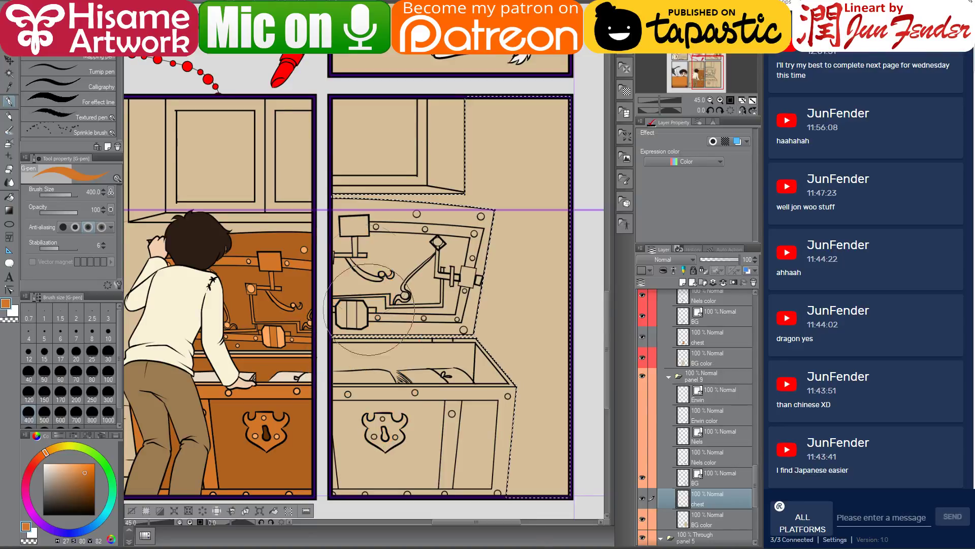
key(bracketleft)
key(bracketleft)
key(bracketleft)
key(bracketleft)
key(bracketleft)
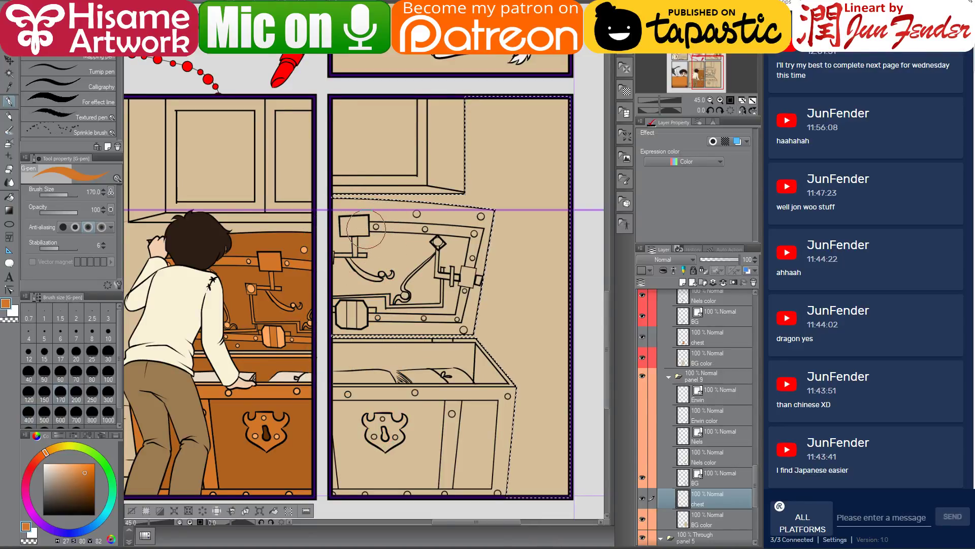
Sample the dark brown of panel 8's chest, paint panel 9's whole chest with it inside the selection, and deselect.
alt+click(373, 229)
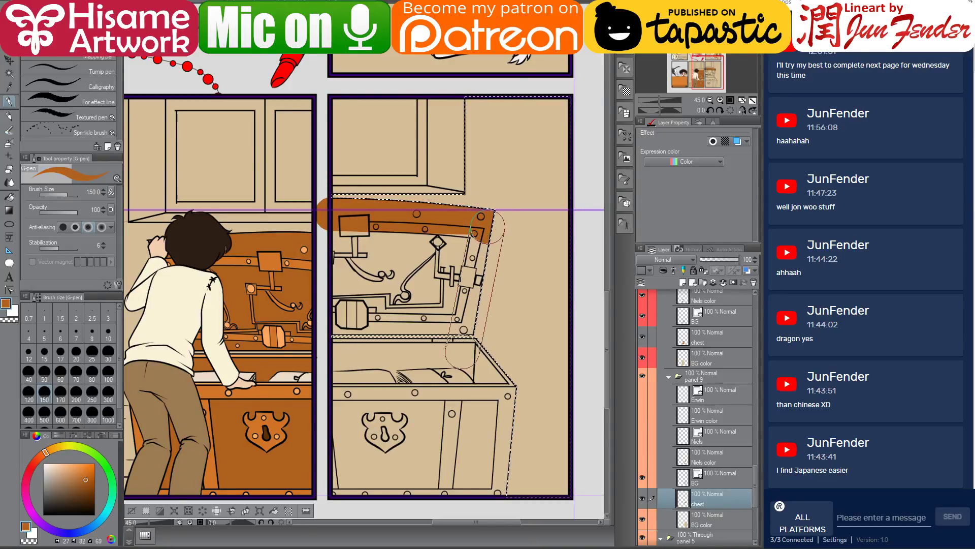
shift+click(462, 352)
shift+click(330, 347)
shift+click(345, 229)
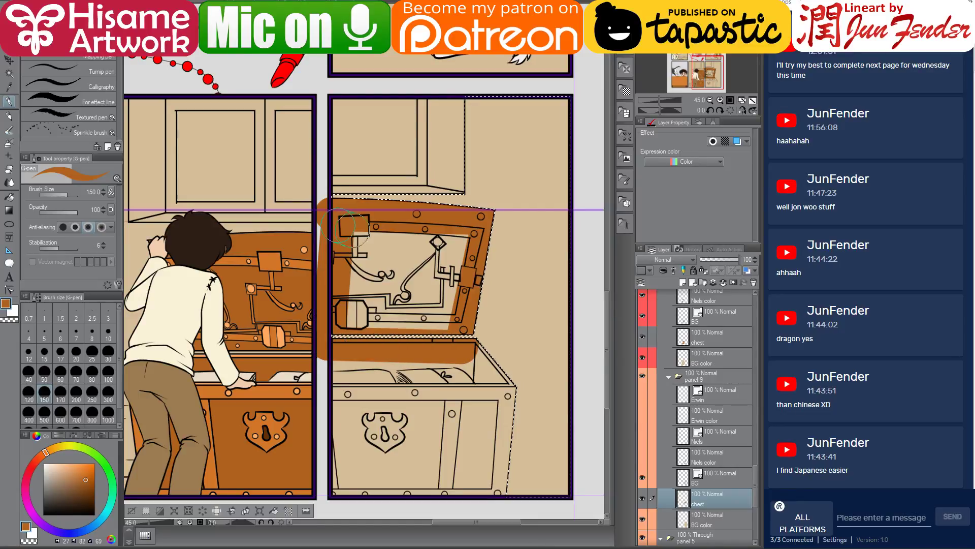
mouse_move(346, 230)
mouse_down()
mouse_move(352, 333)
mouse_move(373, 255)
mouse_move(386, 293)
mouse_move(386, 232)
mouse_move(458, 239)
mouse_move(437, 303)
mouse_move(411, 316)
mouse_move(407, 250)
mouse_move(441, 289)
mouse_move(434, 262)
mouse_move(377, 349)
mouse_move(458, 303)
mouse_move(432, 373)
mouse_move(345, 372)
mouse_move(476, 331)
mouse_move(358, 379)
mouse_move(341, 374)
mouse_move(341, 480)
mouse_move(501, 482)
mouse_move(496, 343)
mouse_move(505, 422)
mouse_move(500, 456)
mouse_move(468, 423)
mouse_move(445, 476)
mouse_move(458, 417)
mouse_move(450, 390)
mouse_move(404, 458)
mouse_move(376, 473)
mouse_move(361, 447)
mouse_up()
key(ctrl+d)
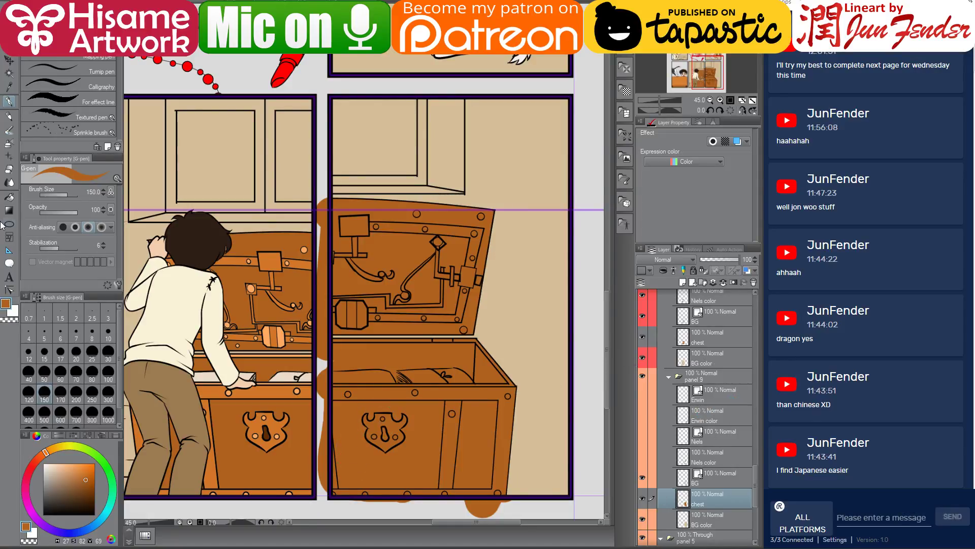
Fill the frame and vertical strap on the front of panel 9's chest with the medium orange sampled from panel 8.
click(8, 197)
alt+click(285, 387)
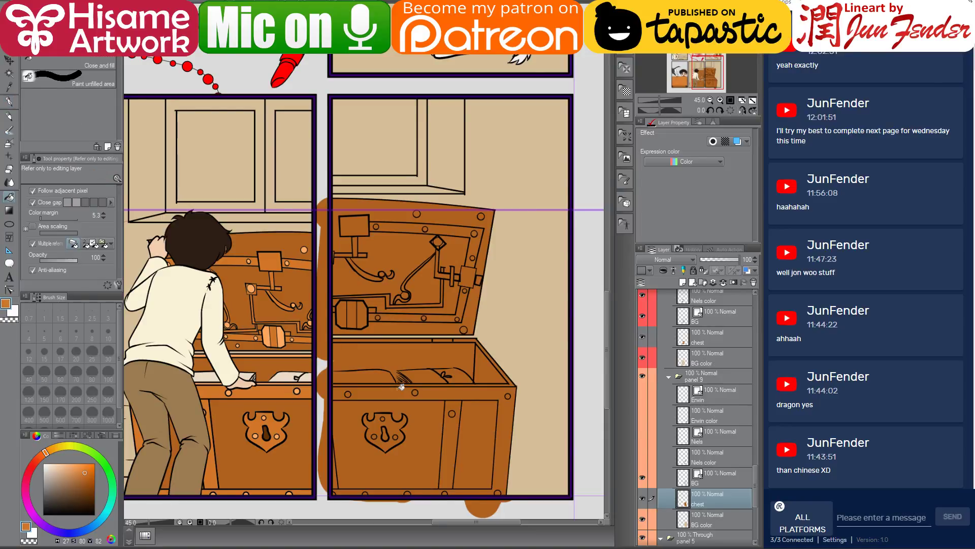
click(396, 389)
click(452, 417)
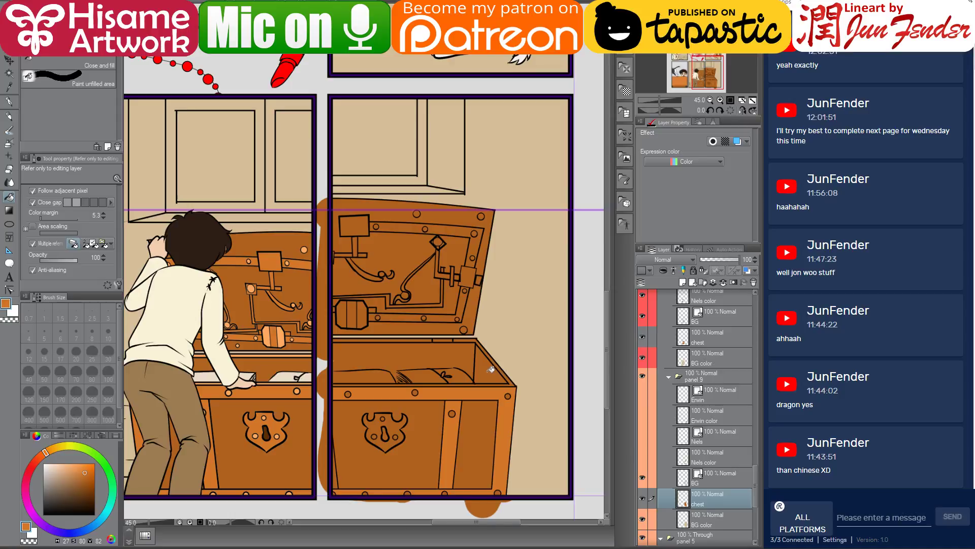
Fill the top rim and the front rivets of panel 9's chest with the light orange sampled from panel 8's chest.
scroll(295, 379, up, 2)
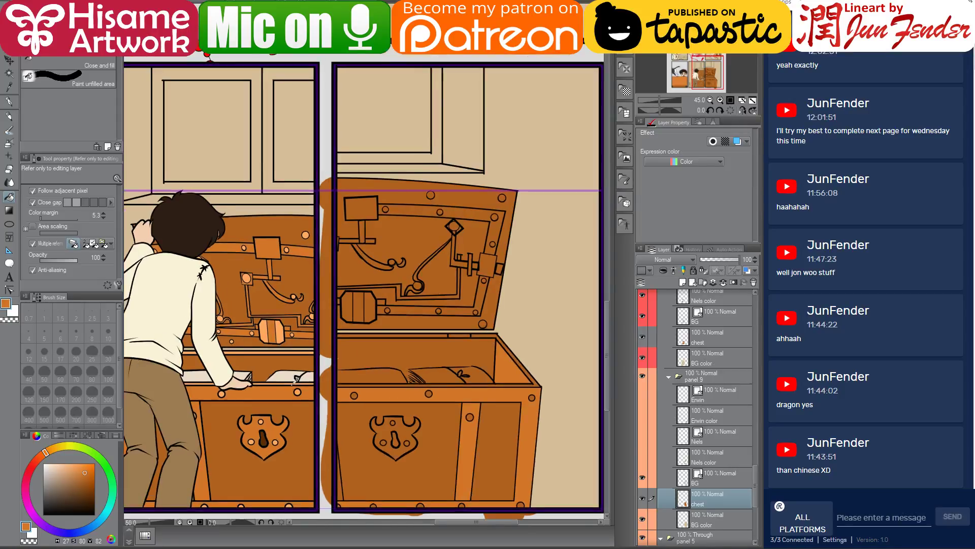
alt+click(279, 322)
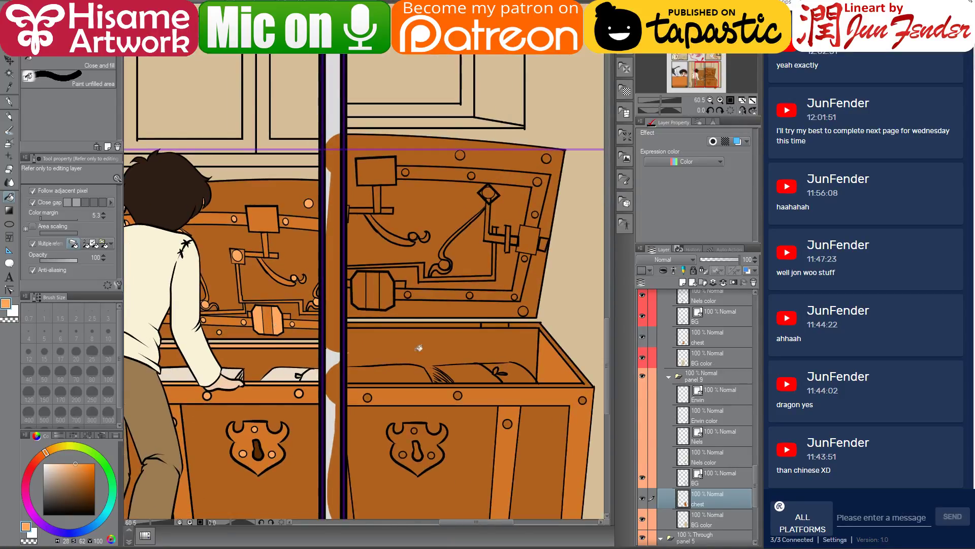
click(591, 381)
drag(551, 395, 526, 349)
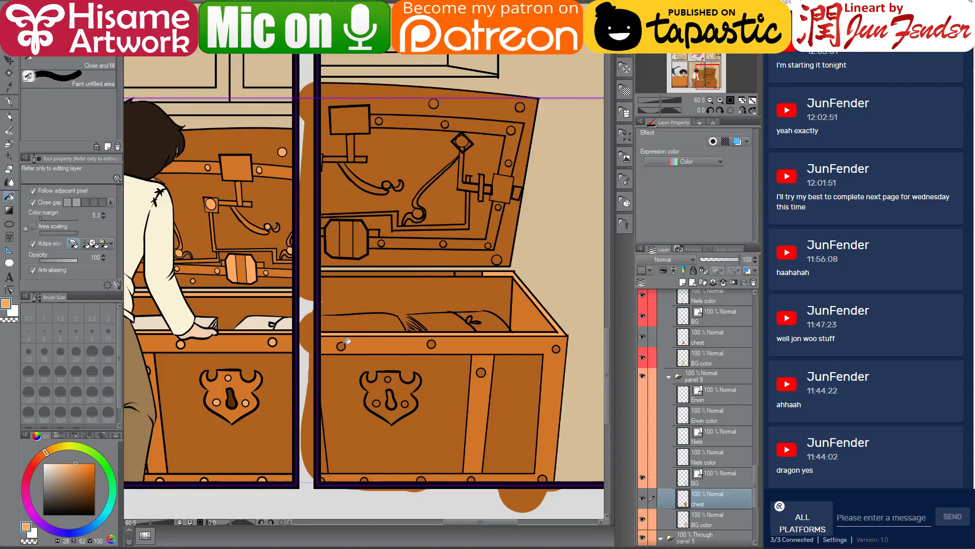
alt+click(339, 475)
click(333, 470)
alt+click(366, 476)
click(434, 343)
Sample the cream of panel 8's papers, lighten it, and fill the papers inside panel 9's chest.
alt+click(255, 319)
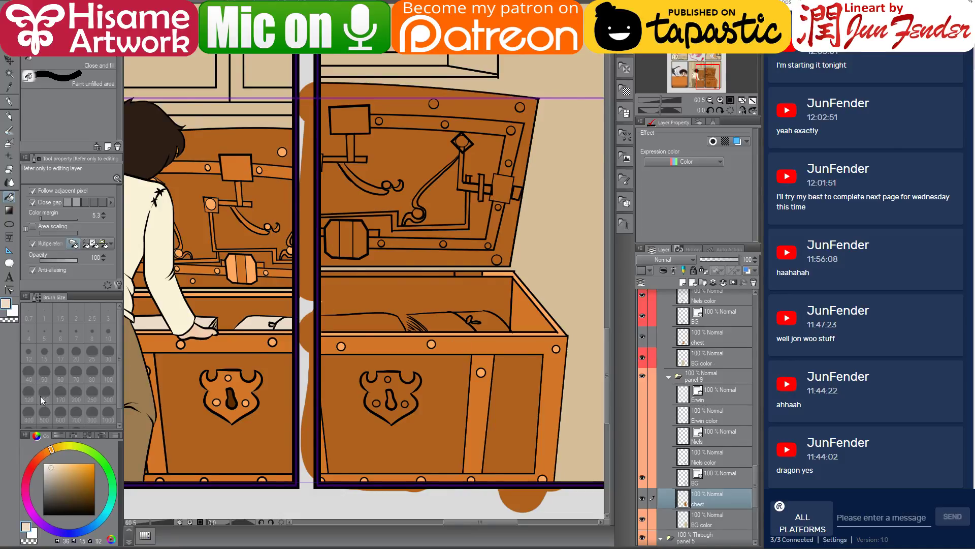
click(49, 461)
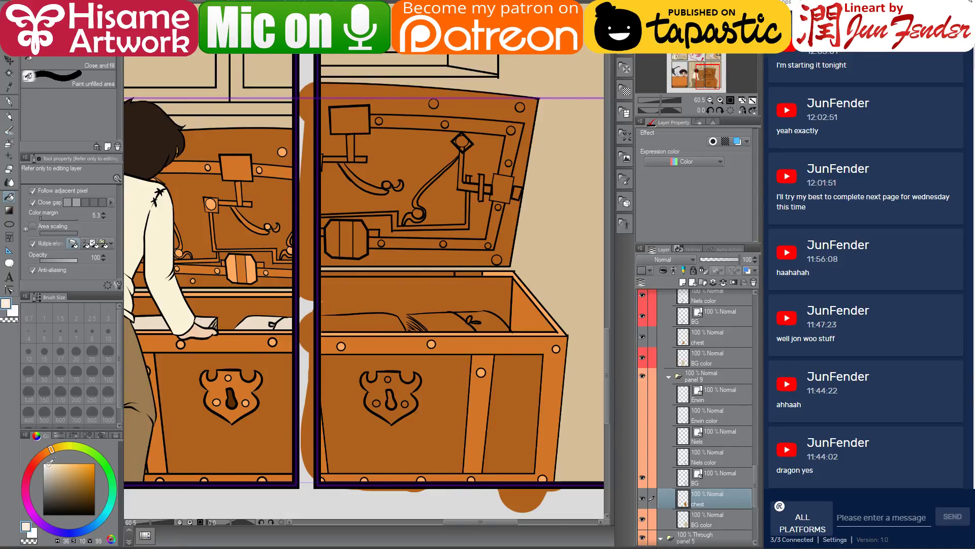
click(378, 315)
click(437, 319)
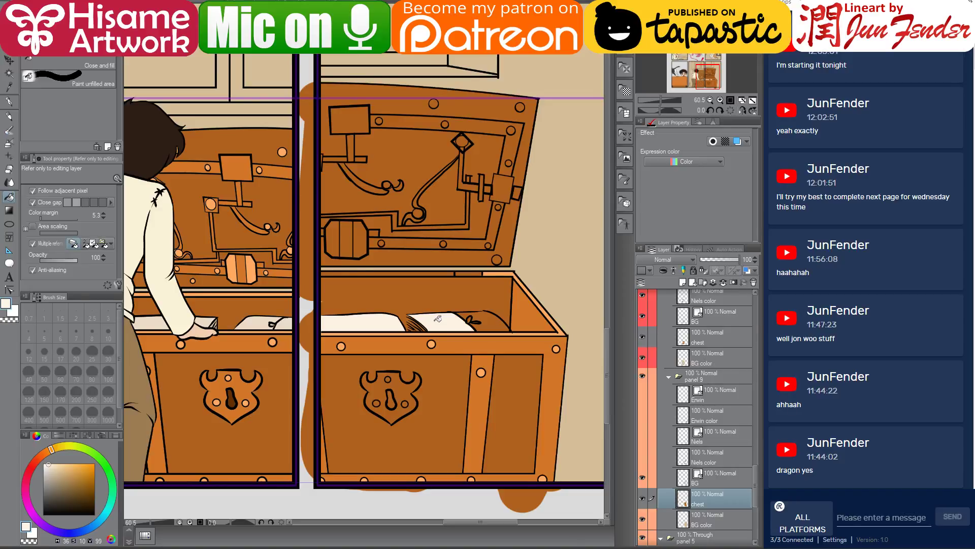
click(488, 321)
Sample the chest's medium orange and fill the trim strips framing the inside of panel 9's chest lid.
alt+click(477, 295)
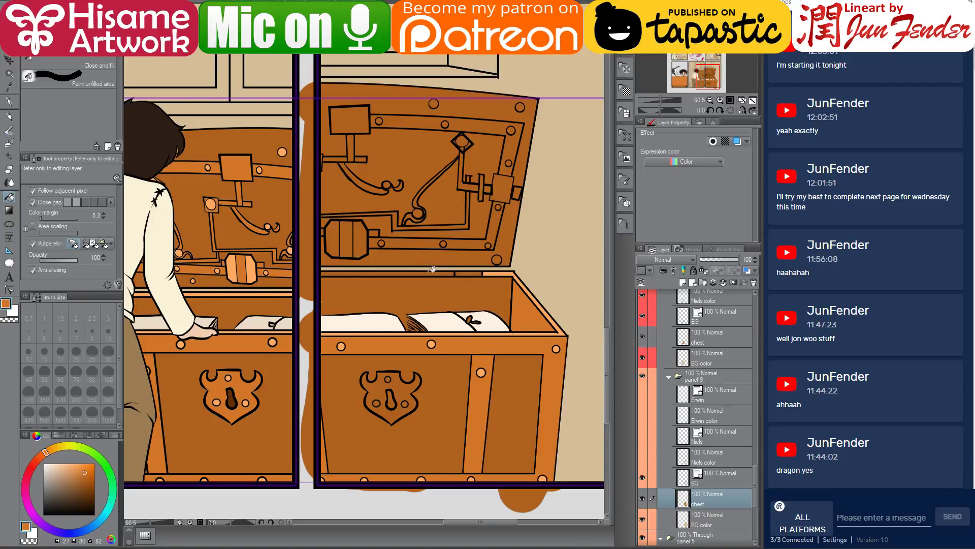
scroll(454, 264, up, 1)
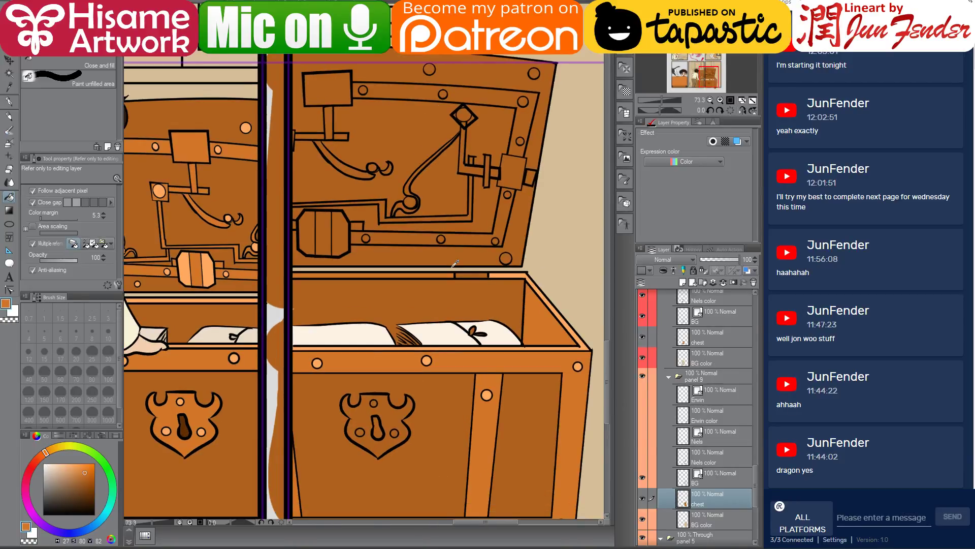
scroll(455, 264, down, 2)
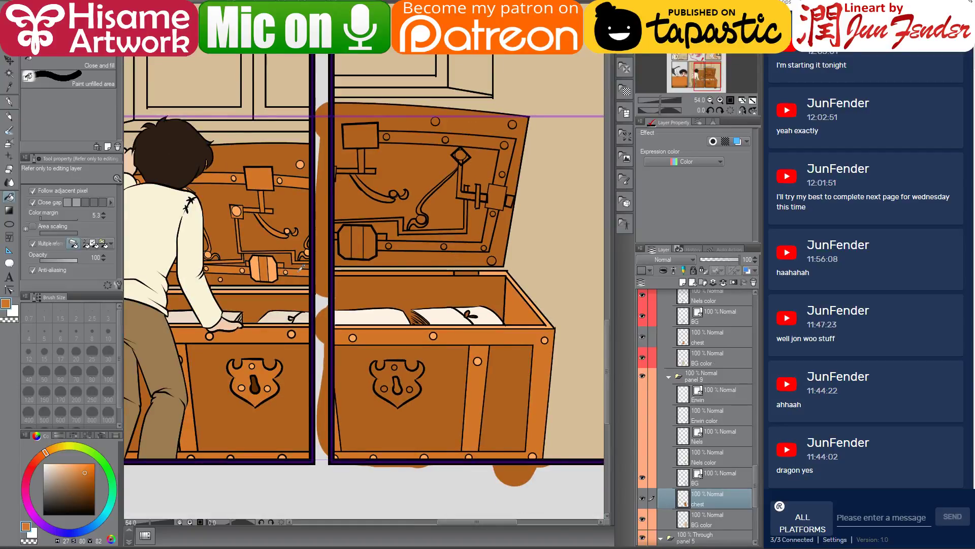
click(473, 245)
click(427, 246)
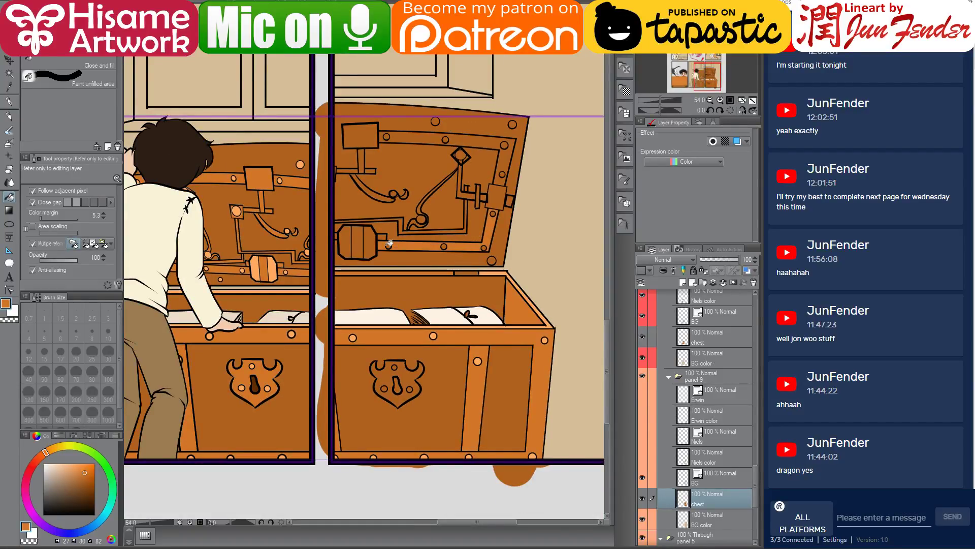
click(500, 176)
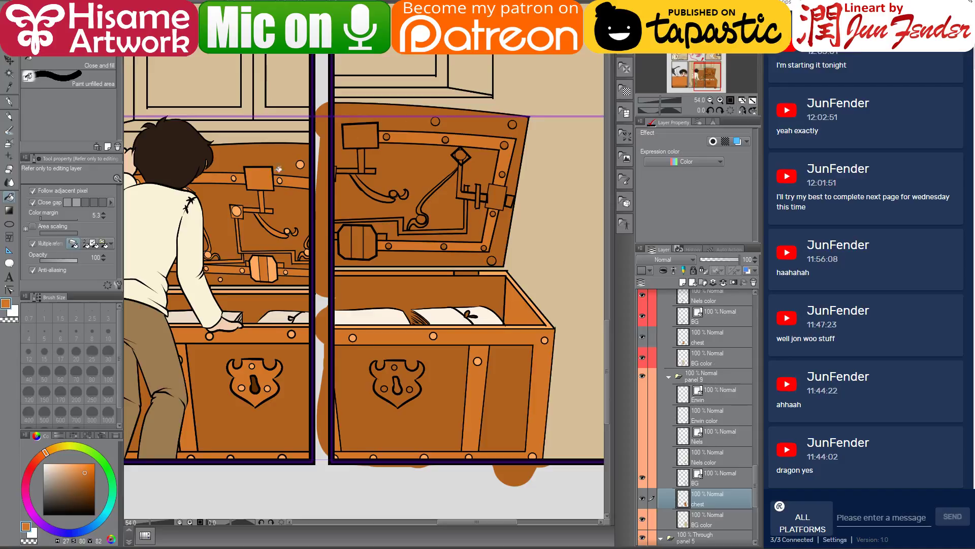
Fill the square plate, its stem and the crossbar on the inside of the lid with the medium orange.
click(370, 136)
click(361, 161)
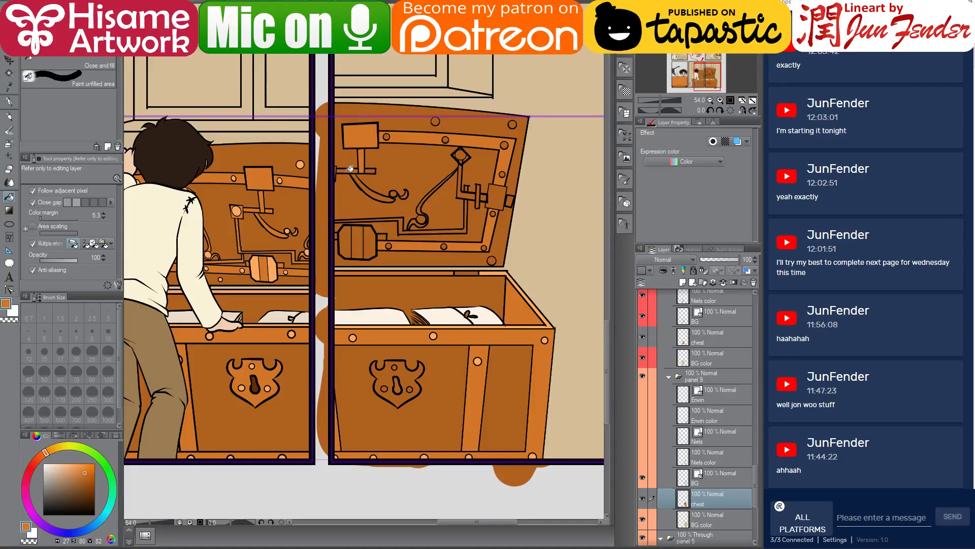
click(371, 169)
Color the octagonal lock piece inside the lid with light orange side sections and a medium orange middle section.
alt+click(275, 264)
click(346, 239)
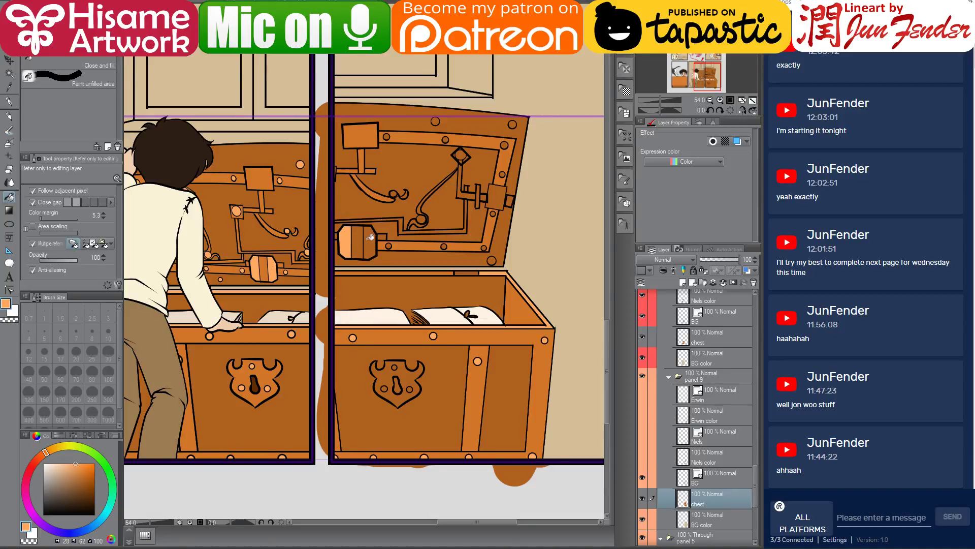
click(371, 237)
alt+click(264, 265)
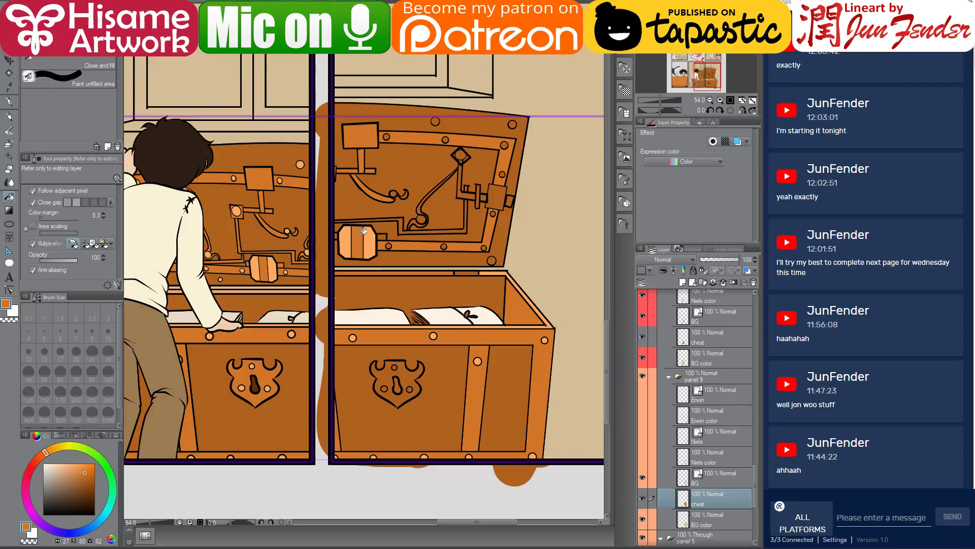
click(363, 231)
Fill the angled rods and the latch plate of the lid's lock mechanism with the medium orange.
scroll(405, 223, up, 1)
click(406, 215)
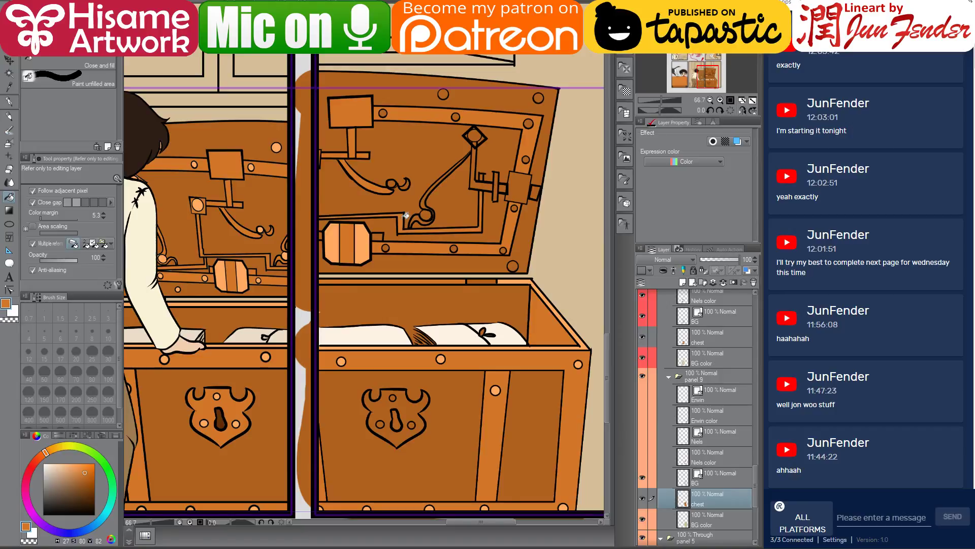
click(487, 185)
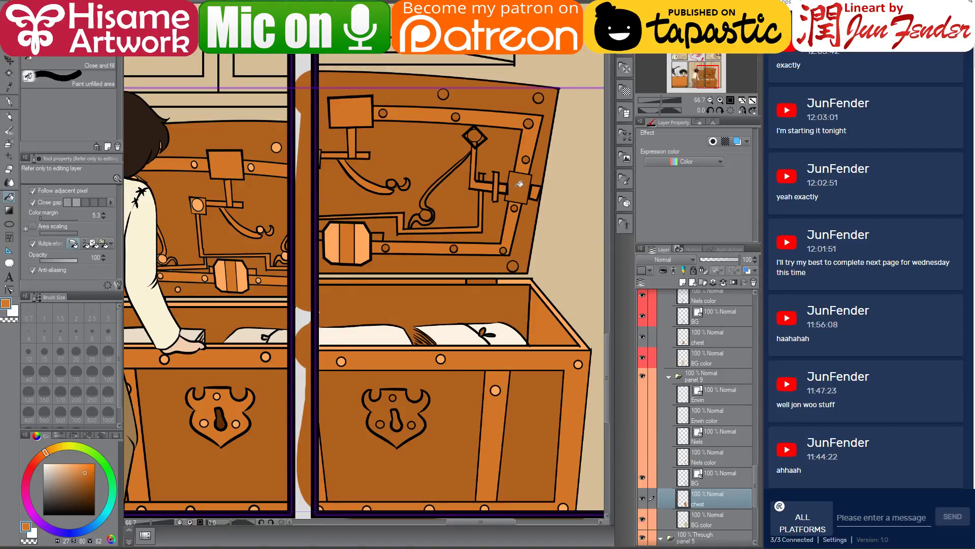
click(519, 183)
Sample the light orange and fill the rivets around the lid and the diamond plate's round center.
alt+click(445, 357)
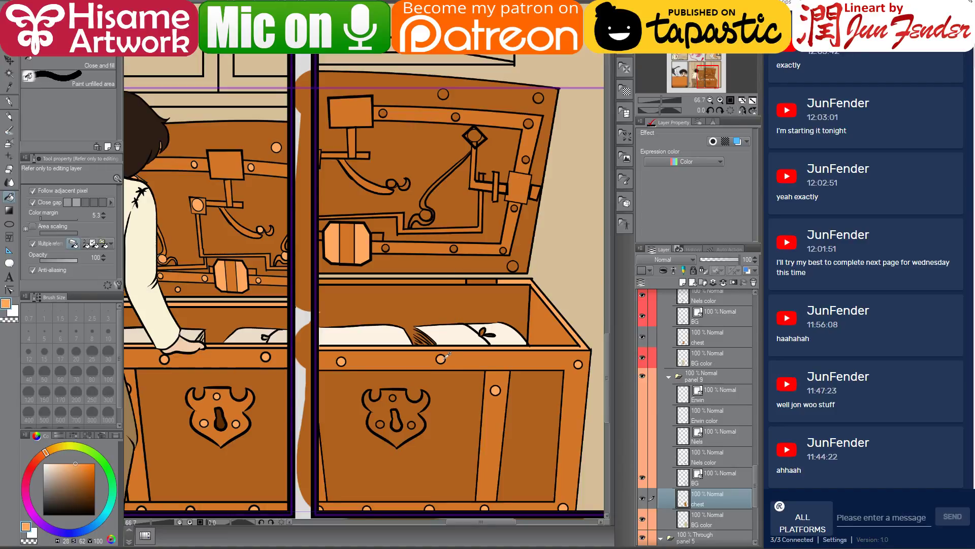
click(443, 94)
click(456, 117)
click(538, 97)
click(528, 158)
click(475, 136)
click(515, 207)
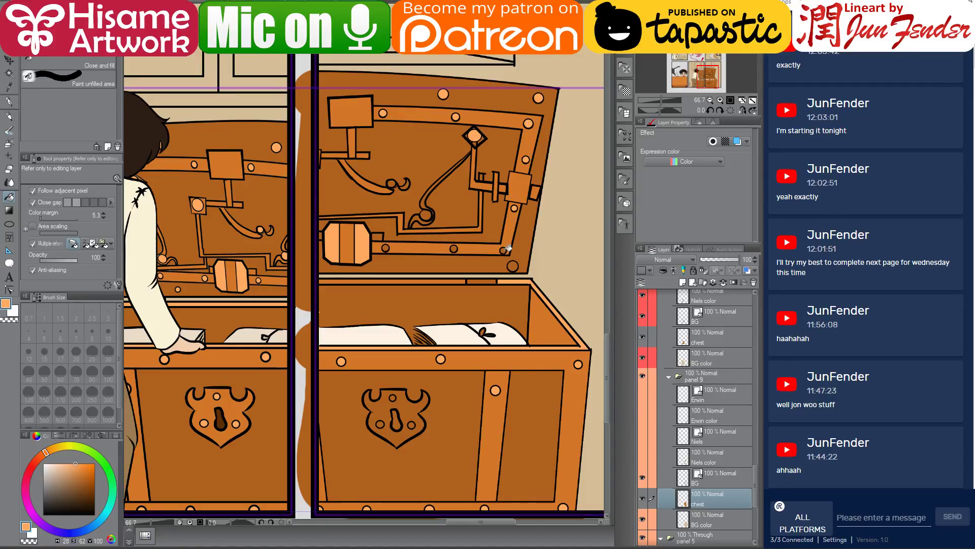
click(504, 249)
click(454, 248)
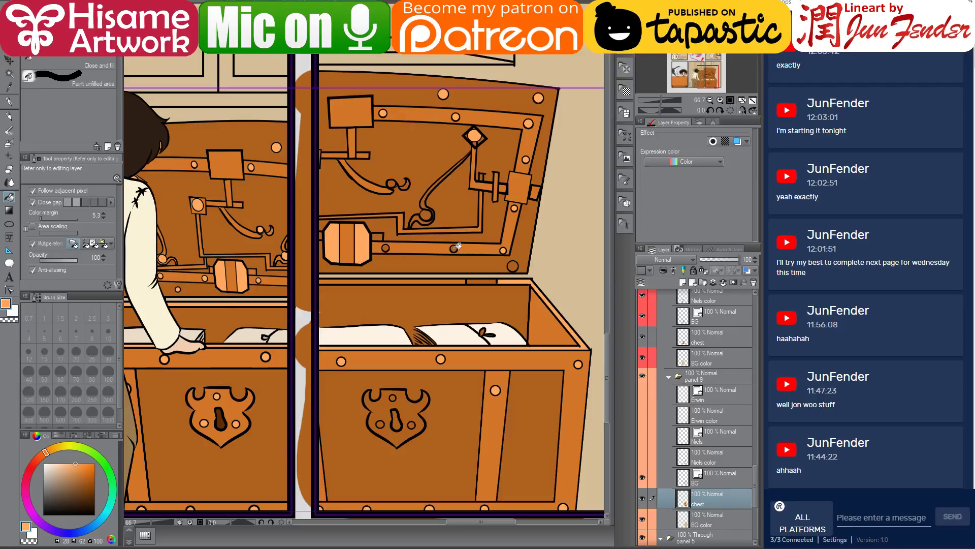
click(386, 248)
click(513, 265)
click(452, 281)
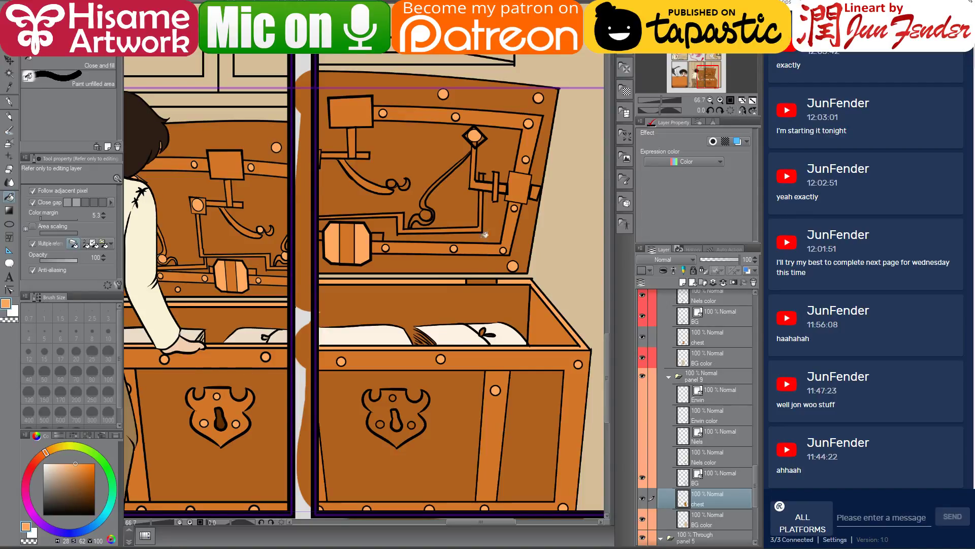
Fill the lid mechanism's curved hooks with medium orange and the round knobs at their ends with light orange.
scroll(430, 206, up, 3)
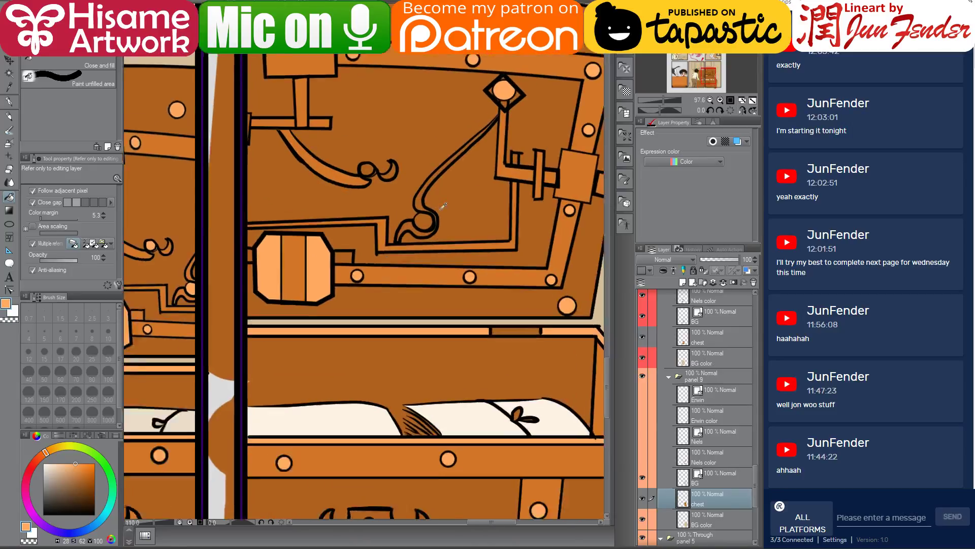
alt+click(453, 245)
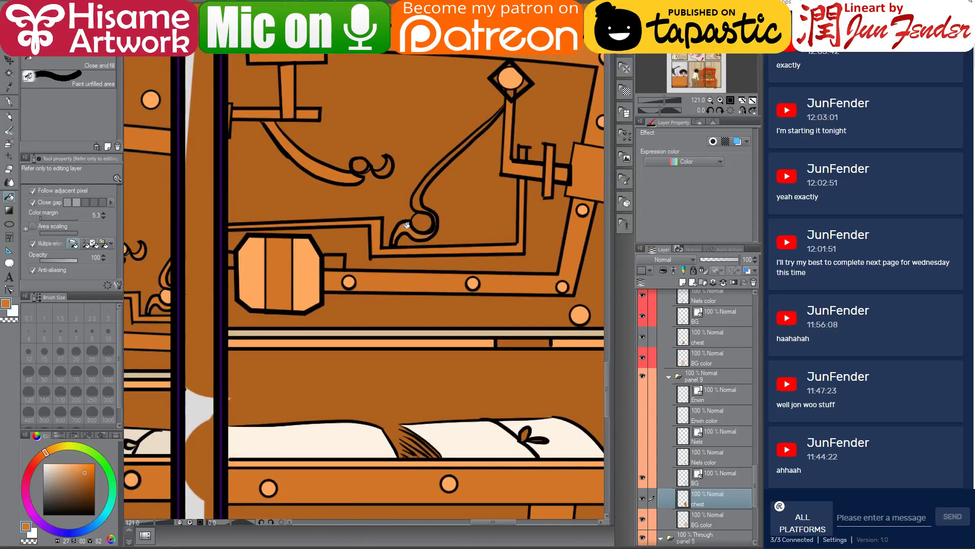
click(390, 166)
click(426, 205)
alt+click(473, 281)
click(421, 221)
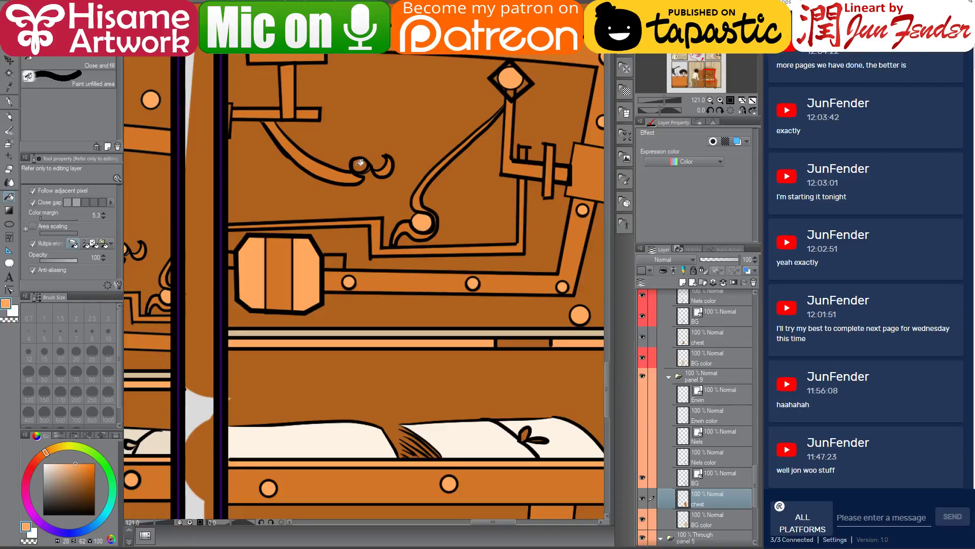
click(359, 164)
On panel 9's BG line layer, extend the two vertical hinge lines by their control points from the chest rim up to the lid.
drag(453, 194, 427, 205)
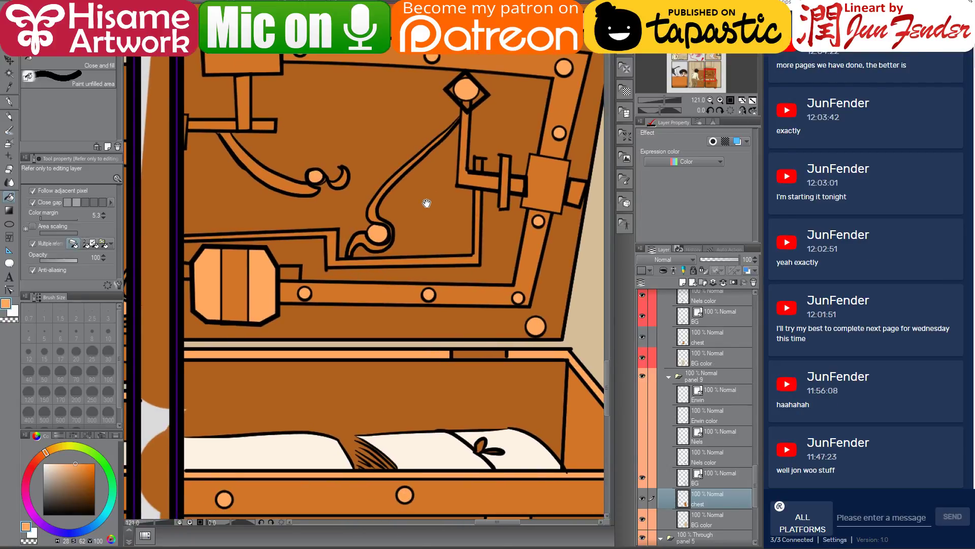
alt+click(485, 162)
click(722, 486)
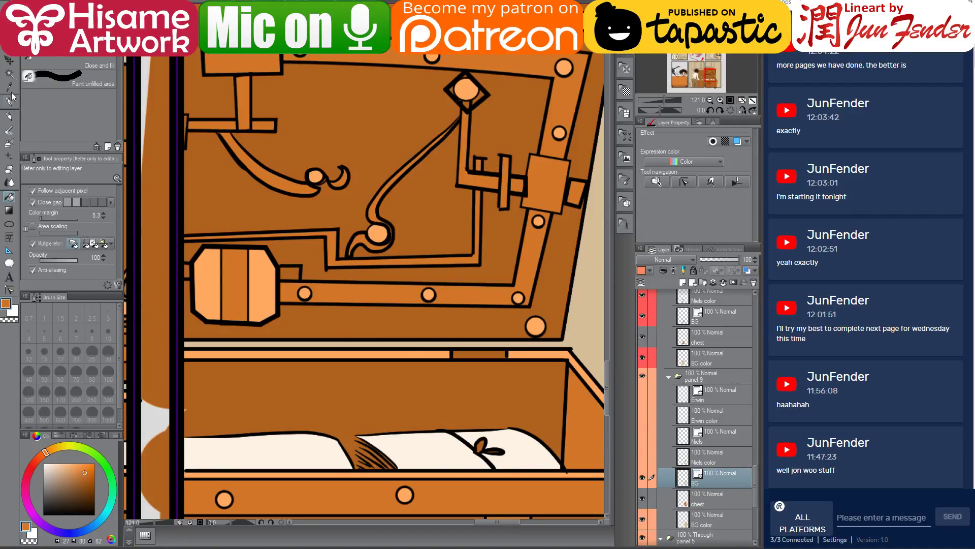
click(9, 59)
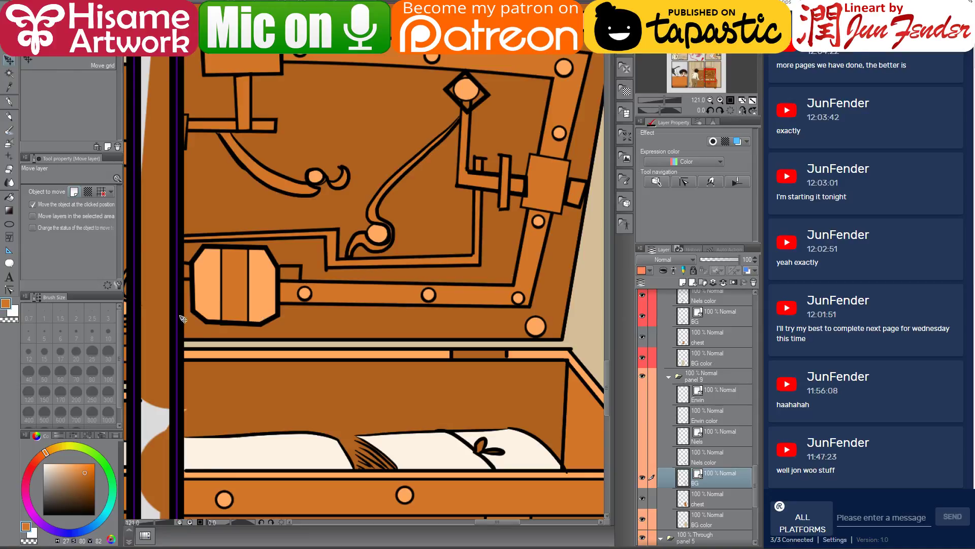
click(9, 289)
scroll(442, 359, up, 1)
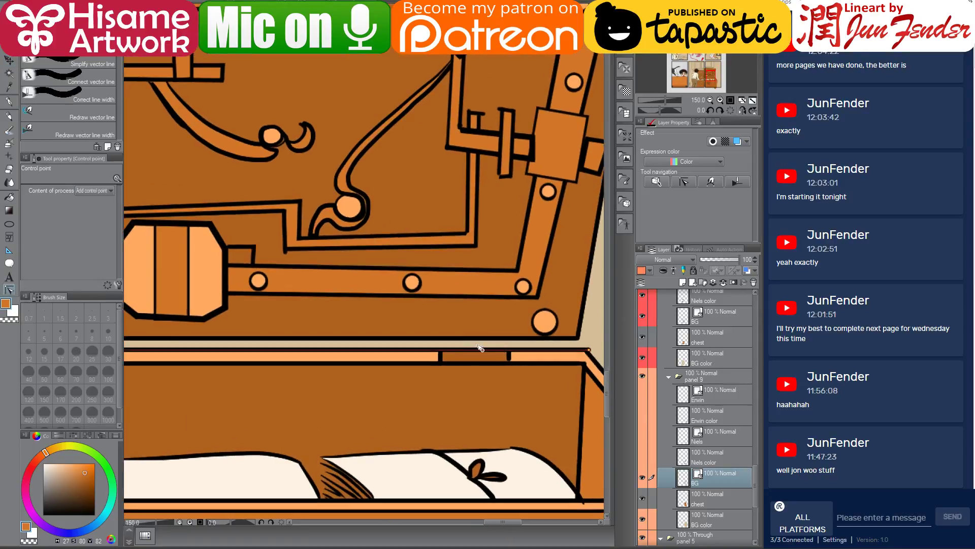
drag(440, 355, 441, 339)
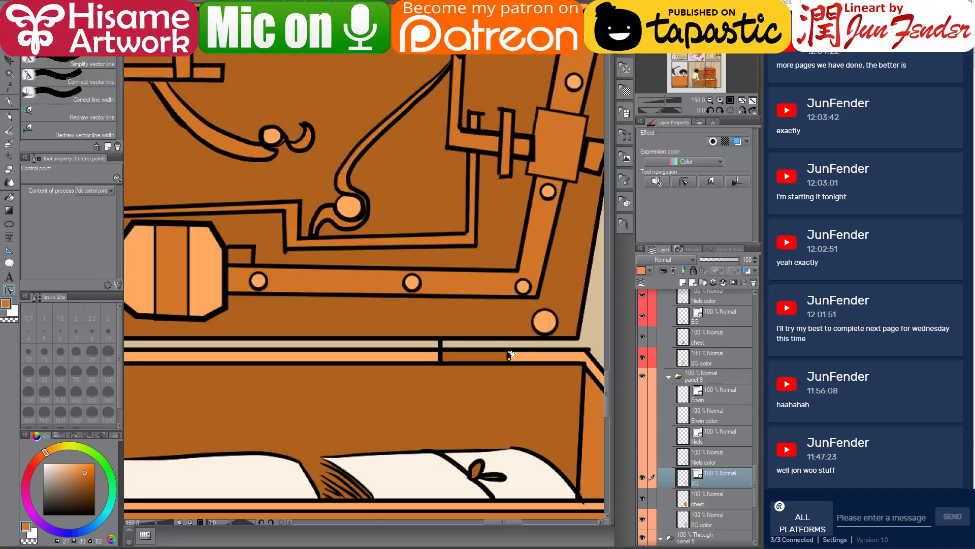
drag(512, 360, 509, 361)
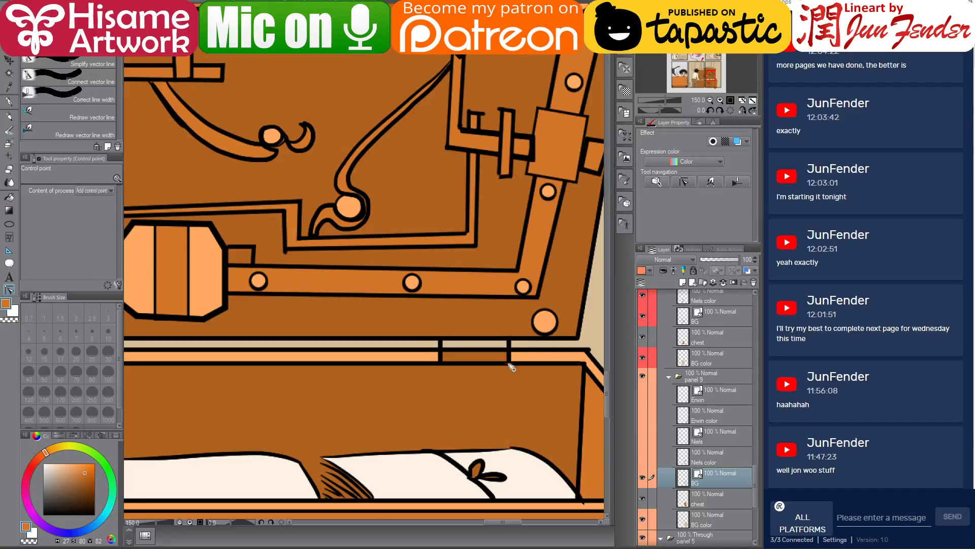
Sample the dark grayish brown and fill both sections of panel 9's hinge with it on the chest layer.
click(714, 495)
scroll(521, 343, down, 3)
scroll(521, 343, down, 2)
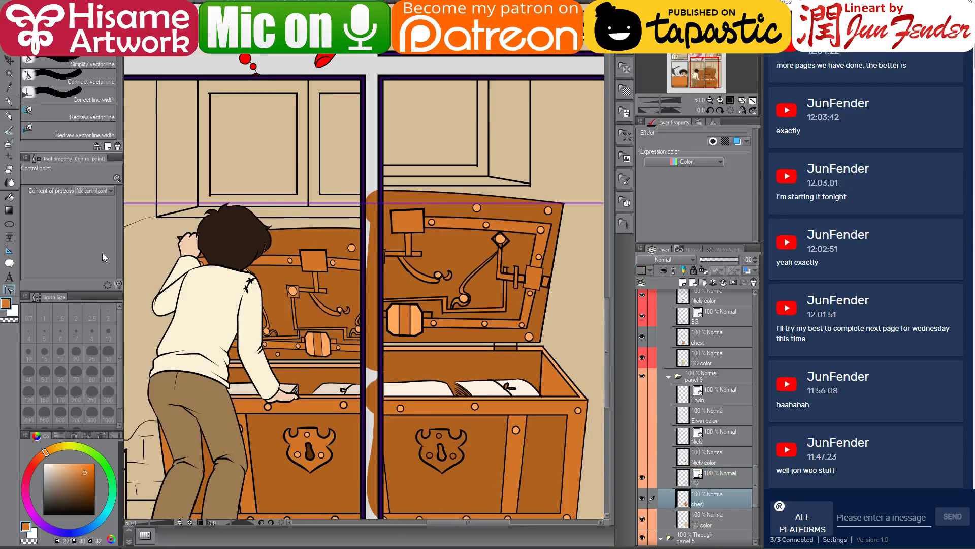
click(9, 196)
mouse_move(137, 455)
mouse_down()
mouse_move(250, 362)
mouse_move(338, 365)
mouse_up()
alt+click(268, 401)
drag(533, 287, 327, 341)
scroll(558, 330, up, 4)
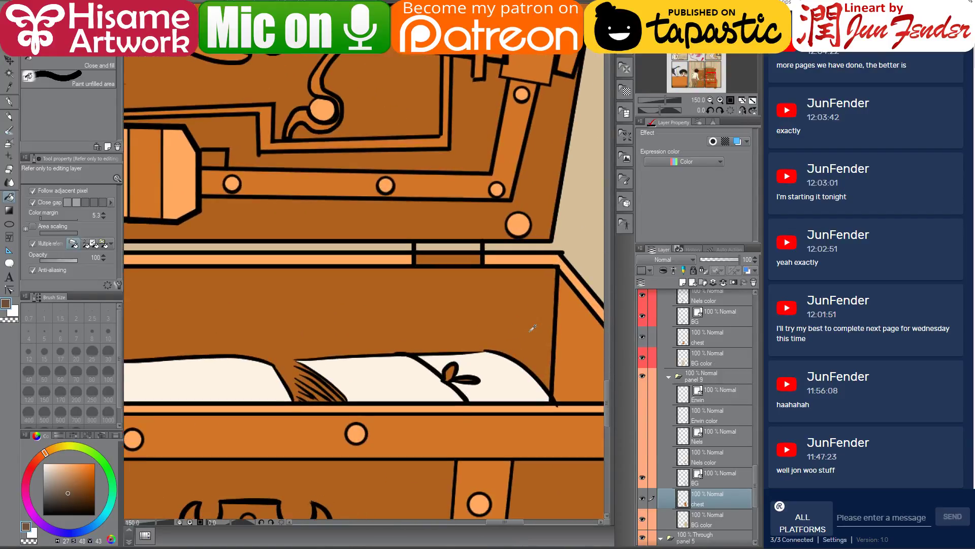
click(427, 225)
click(426, 208)
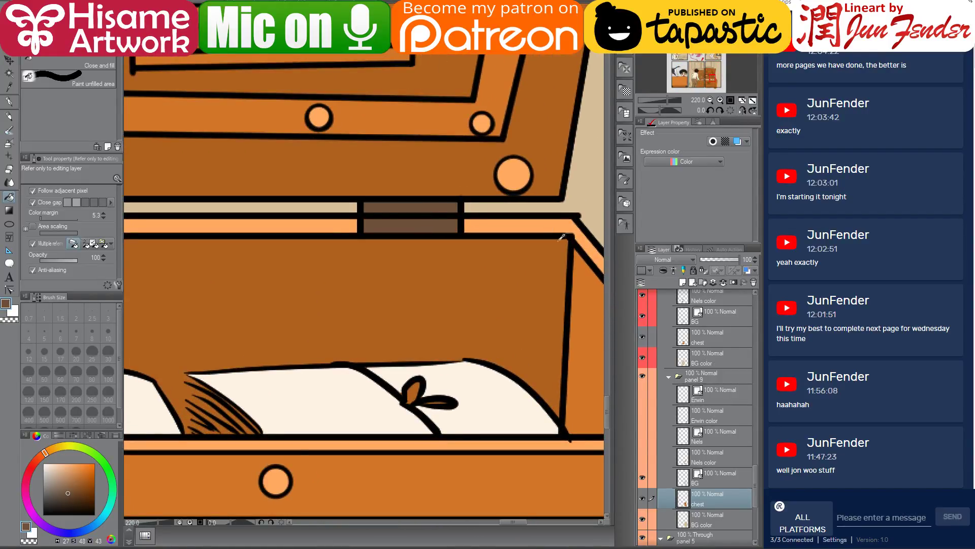
Sample the cream and paint over the brown gaps in the hatched end and the bow inside the chest with the size 15 G-pen.
scroll(563, 273, down, 2)
scroll(562, 273, down, 2)
scroll(508, 304, up, 3)
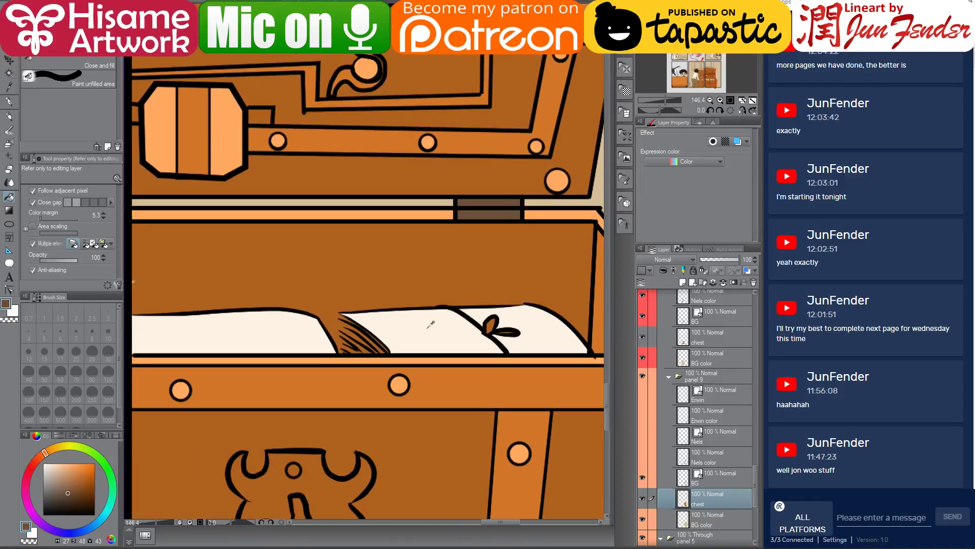
alt+click(490, 316)
scroll(491, 316, up, 2)
click(9, 102)
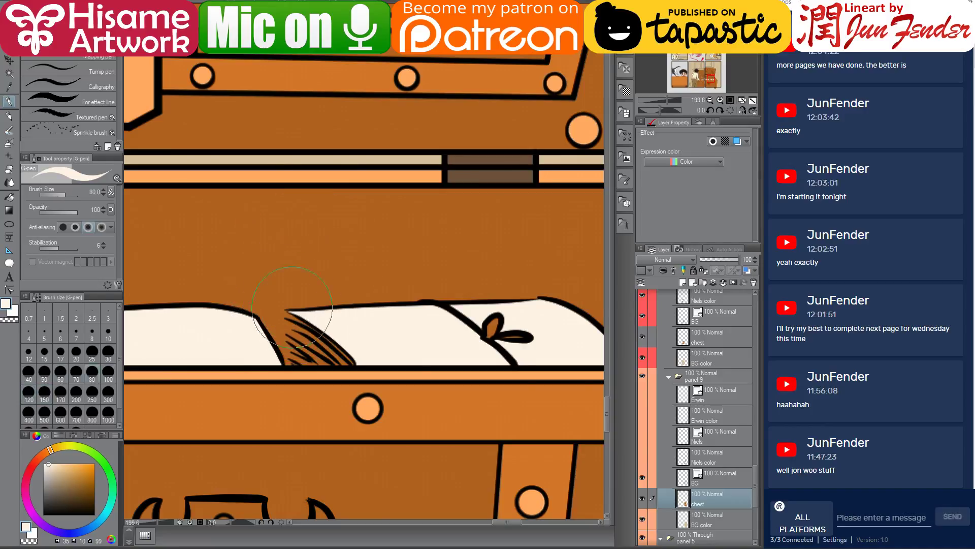
click(44, 351)
mouse_move(292, 312)
mouse_down()
mouse_move(295, 359)
mouse_move(350, 359)
mouse_move(310, 351)
mouse_move(306, 333)
mouse_move(349, 346)
mouse_move(317, 339)
mouse_move(293, 316)
mouse_move(292, 340)
mouse_up()
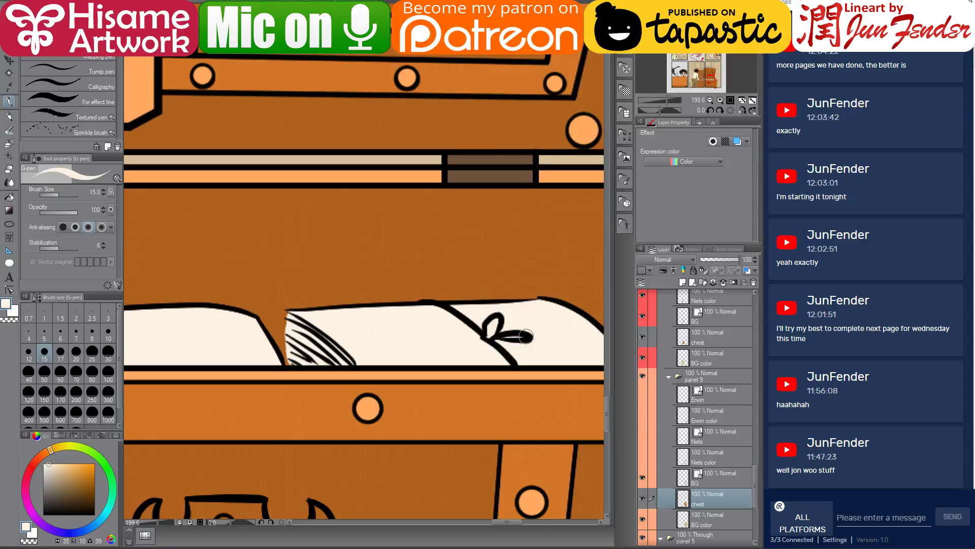
scroll(393, 299, down, 2)
scroll(393, 299, up, 5)
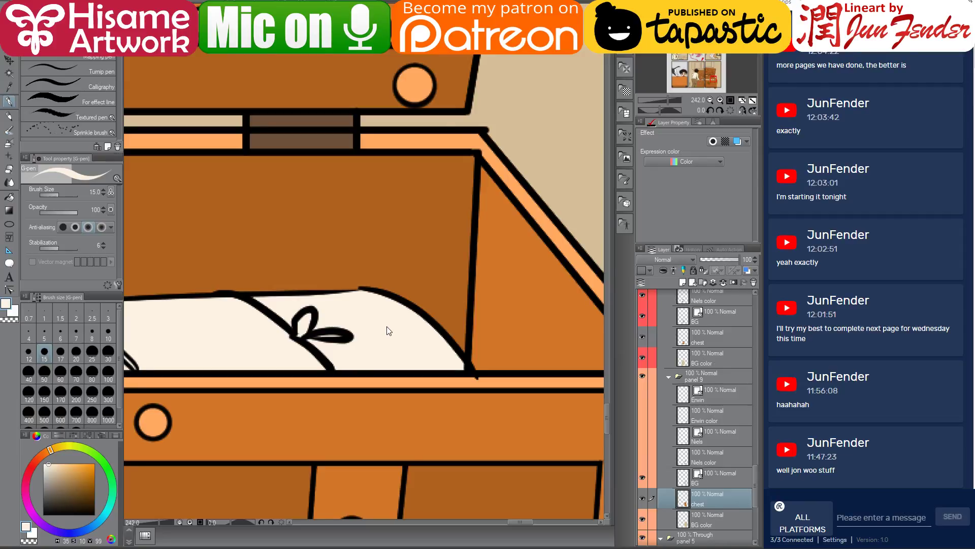
scroll(386, 326, down, 2)
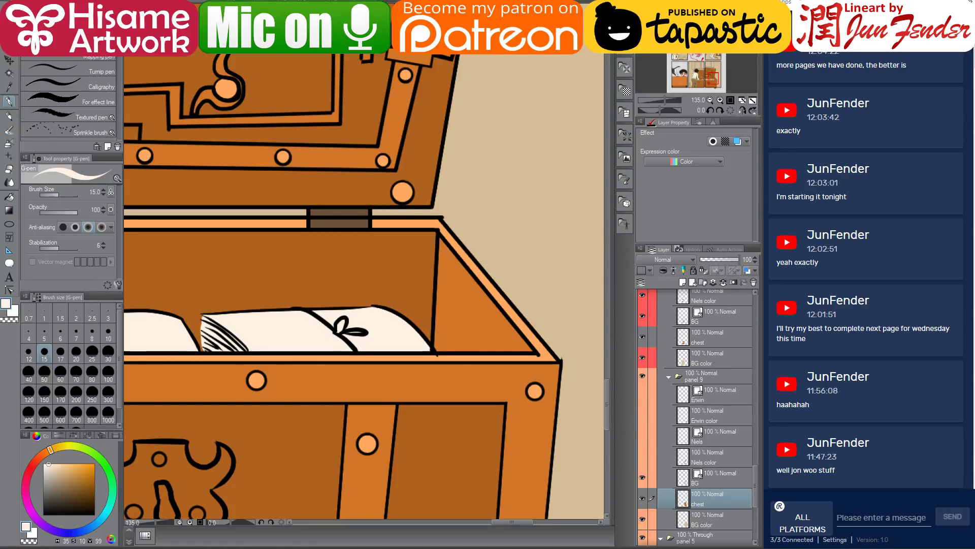
Open the Calculator and enter 70 as the number to divide.
key(super)
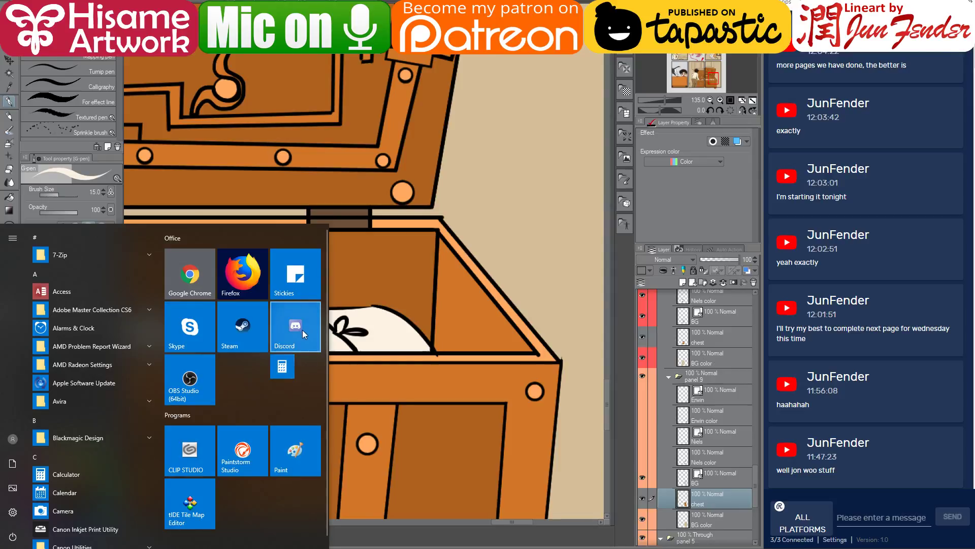
click(281, 365)
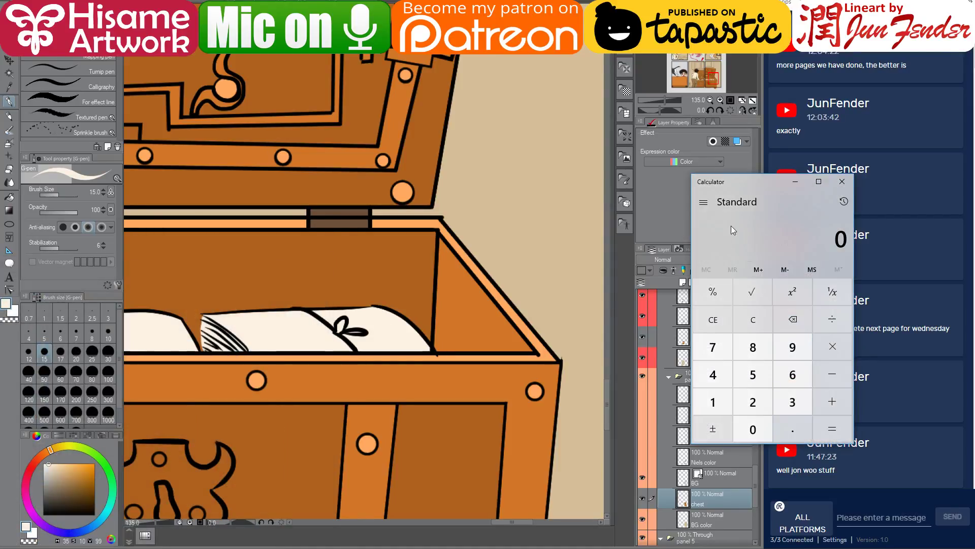
drag(750, 178, 485, 226)
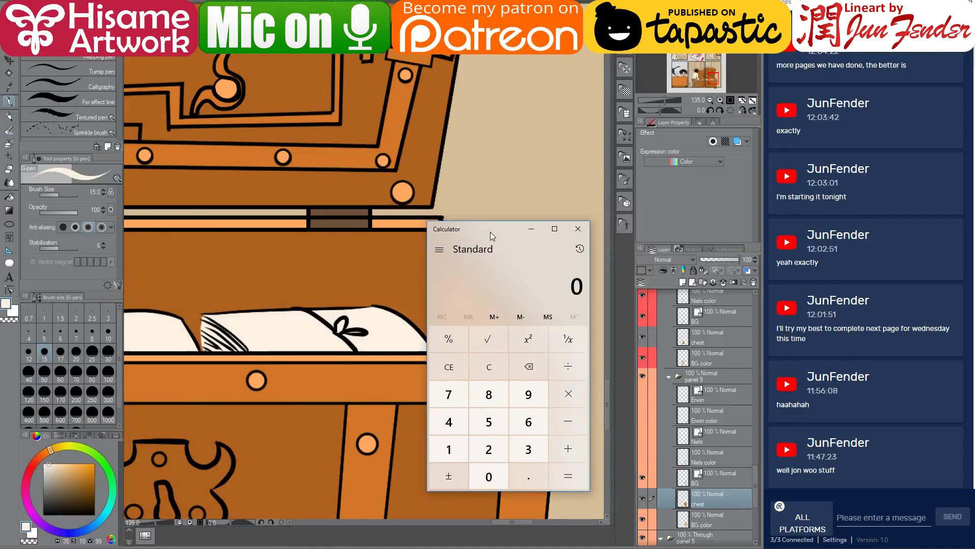
text(70)
key(slash)
Switch to the web browser and search Google for "weeks in a year" in a new tab.
key(alt+Tab)
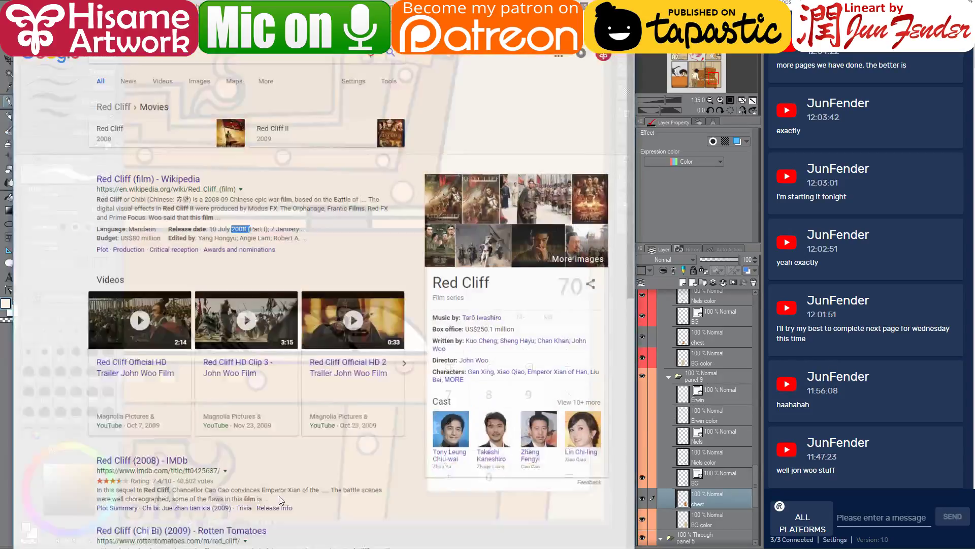
key(ctrl+t)
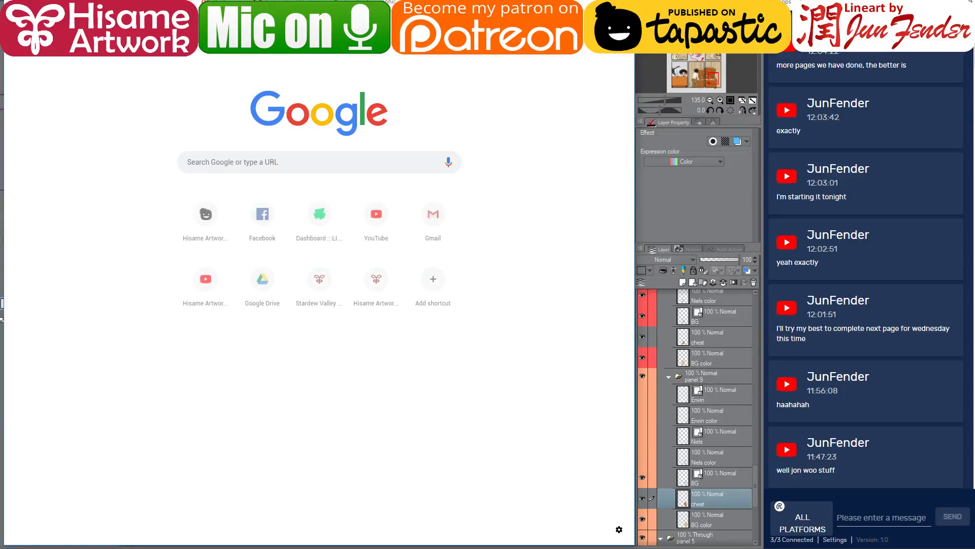
text(weeks in a year)
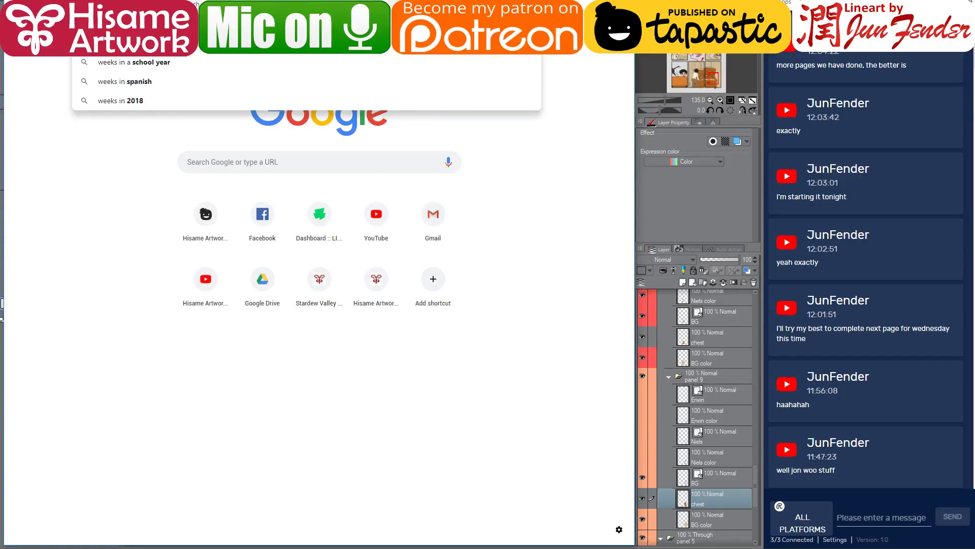
key(Return)
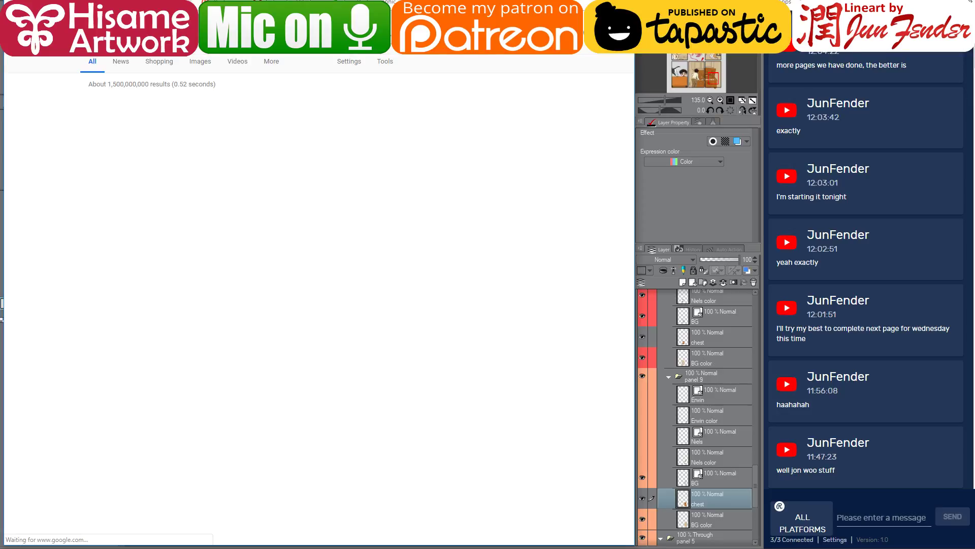
Return to the Calculator, divide the 70 by 52, and close the Calculator.
key(alt+Tab)
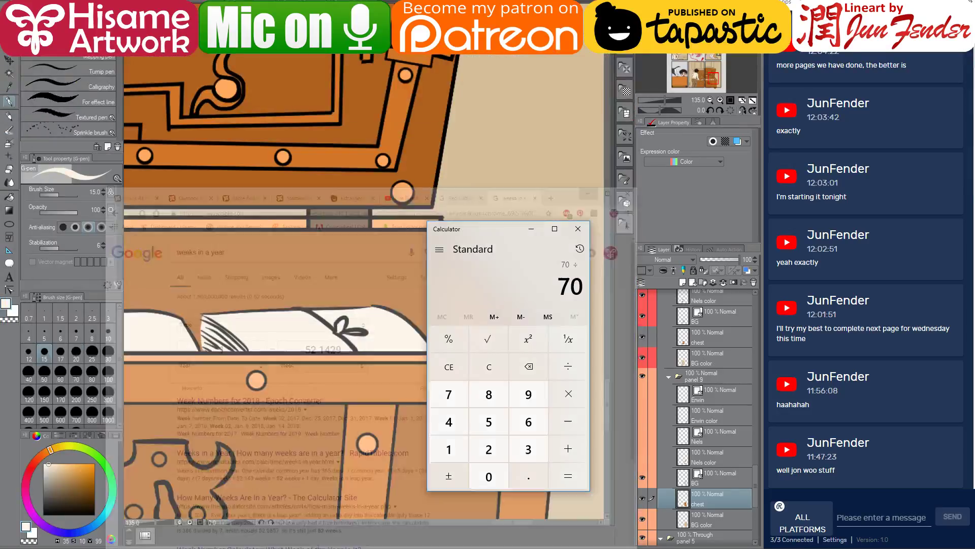
drag(499, 228, 584, 128)
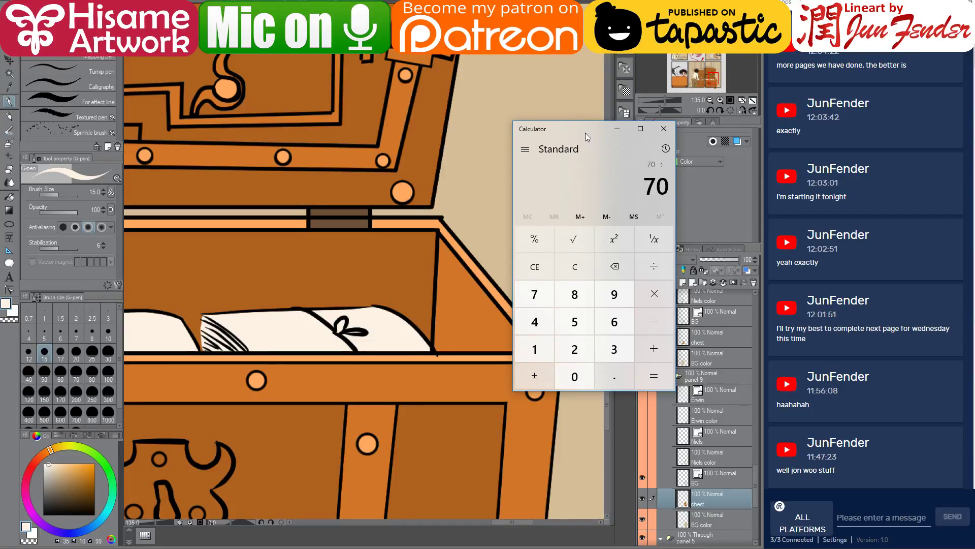
text(52)
key(Return)
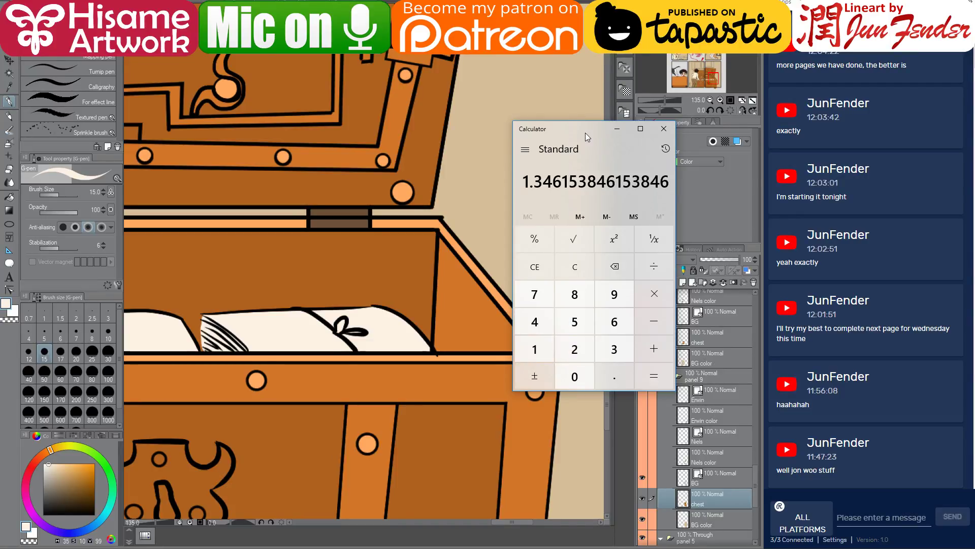
click(668, 130)
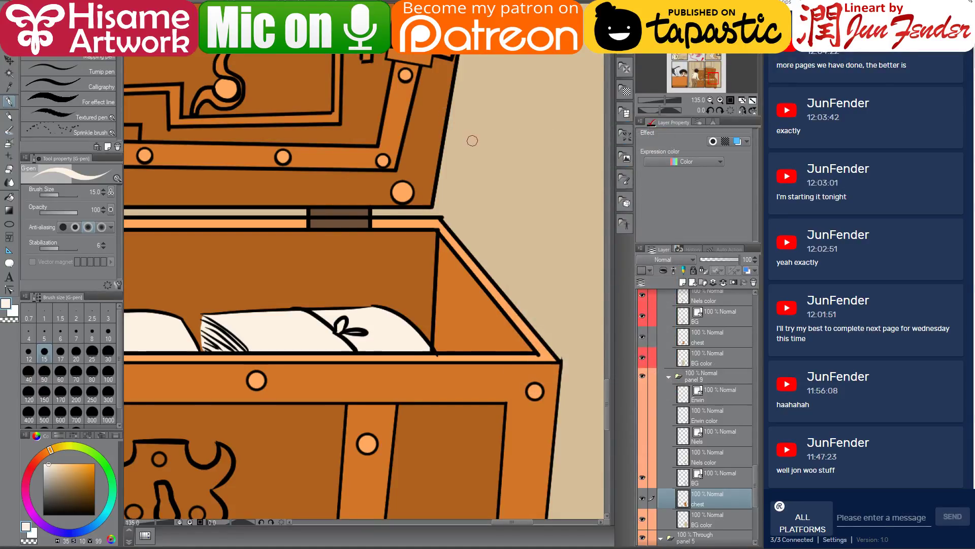
On panel 9's BG line layer, pull back the overshooting end of the chest's rear rim line to the corner.
click(10, 289)
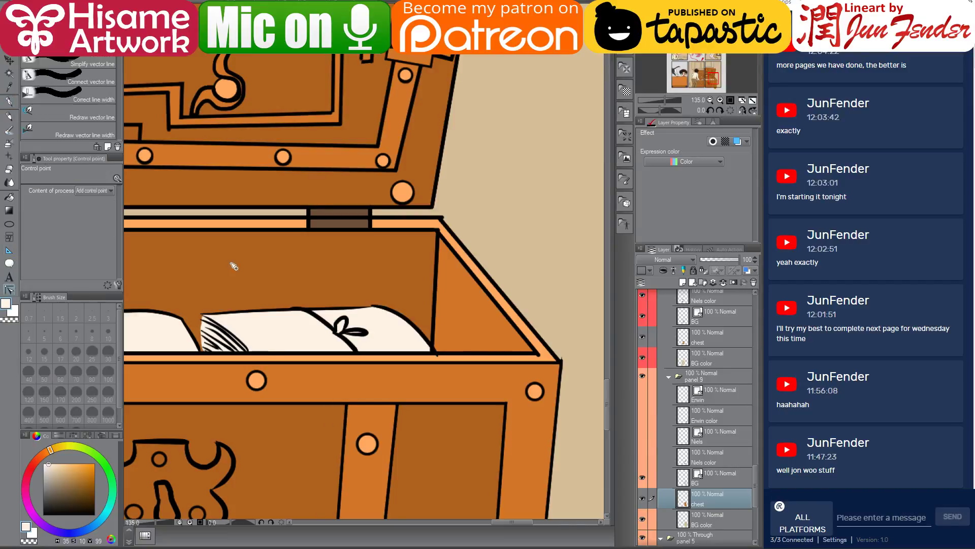
ctrl+shift+click(442, 219)
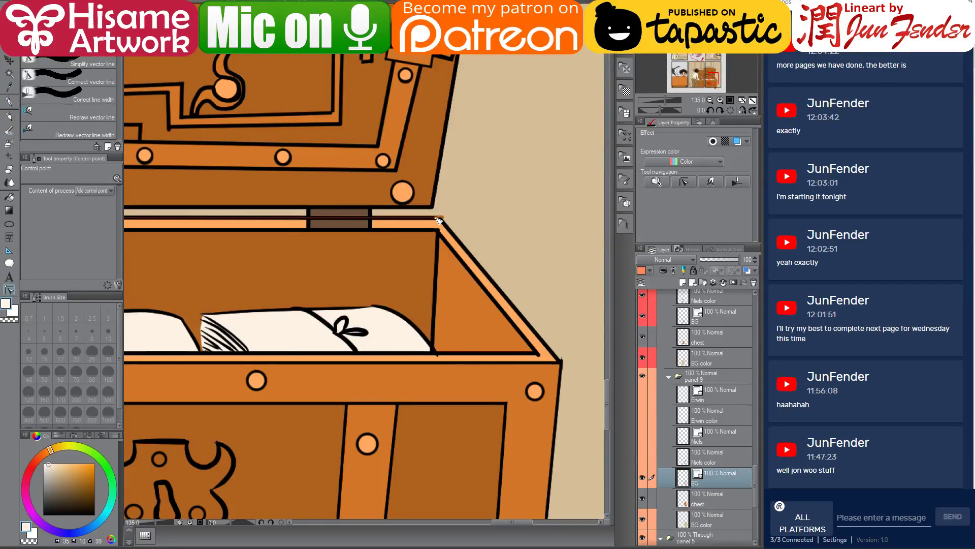
scroll(405, 172, up, 4)
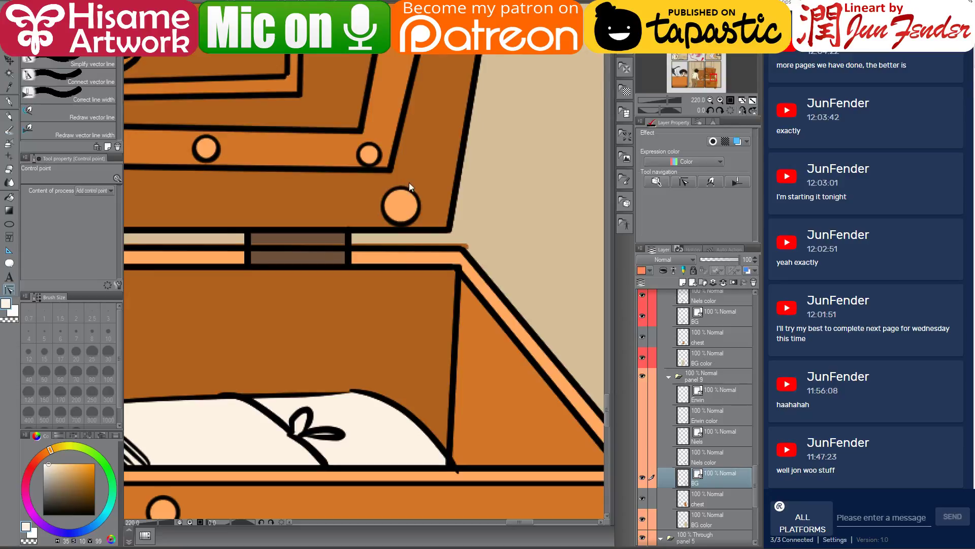
drag(462, 243, 524, 246)
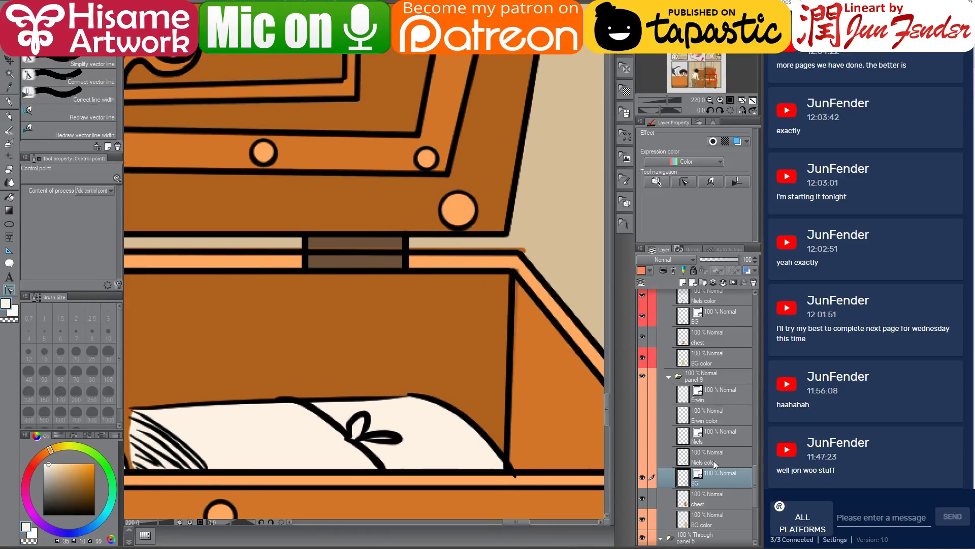
Erase the orange spill above the rear rim on panel 9's chest layer with the size 10 Hard eraser.
click(701, 495)
click(9, 171)
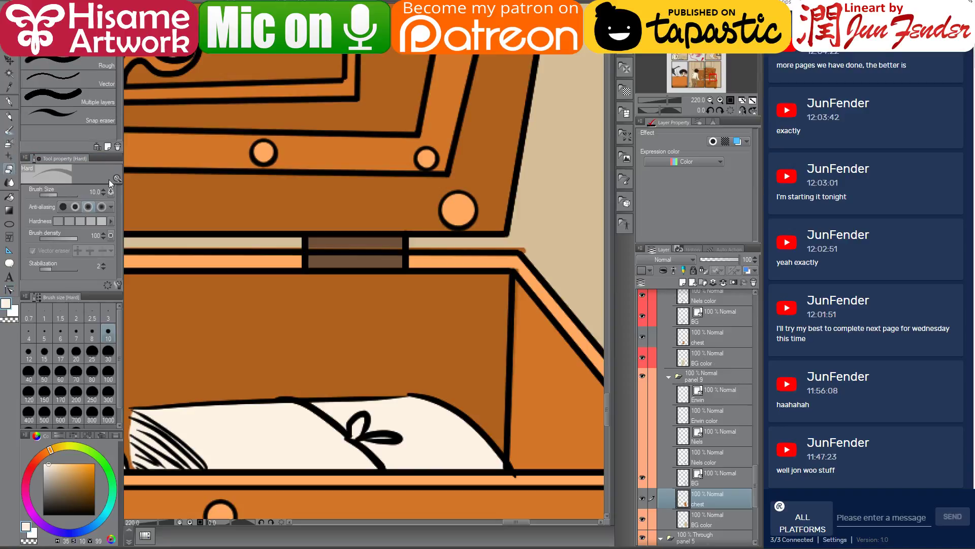
mouse_move(513, 244)
mouse_down()
mouse_move(526, 249)
mouse_move(411, 248)
mouse_up()
Touch up the color slivers at the chest's inner back corner and rim with sampled medium and light orange, and resample the hinge's dark brown.
click(9, 196)
alt+click(514, 285)
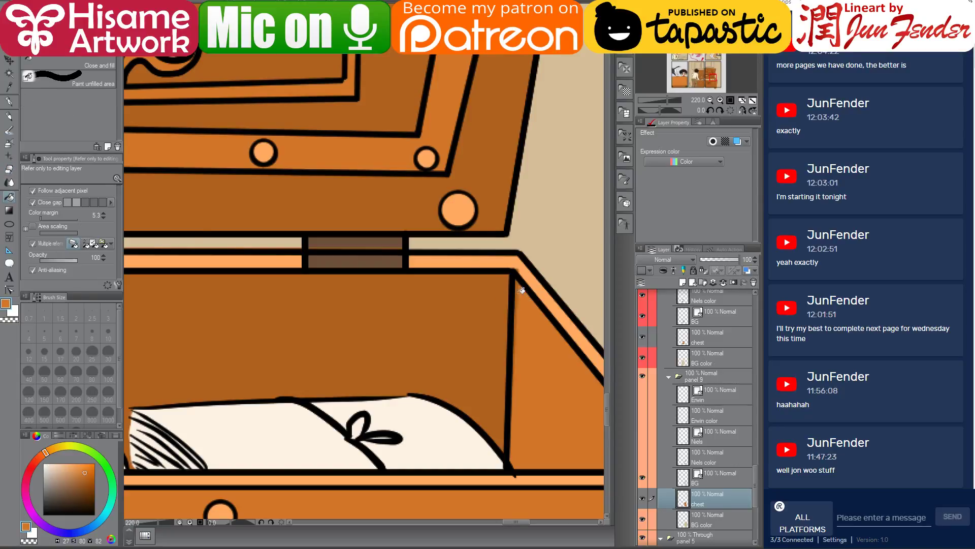
alt+click(521, 265)
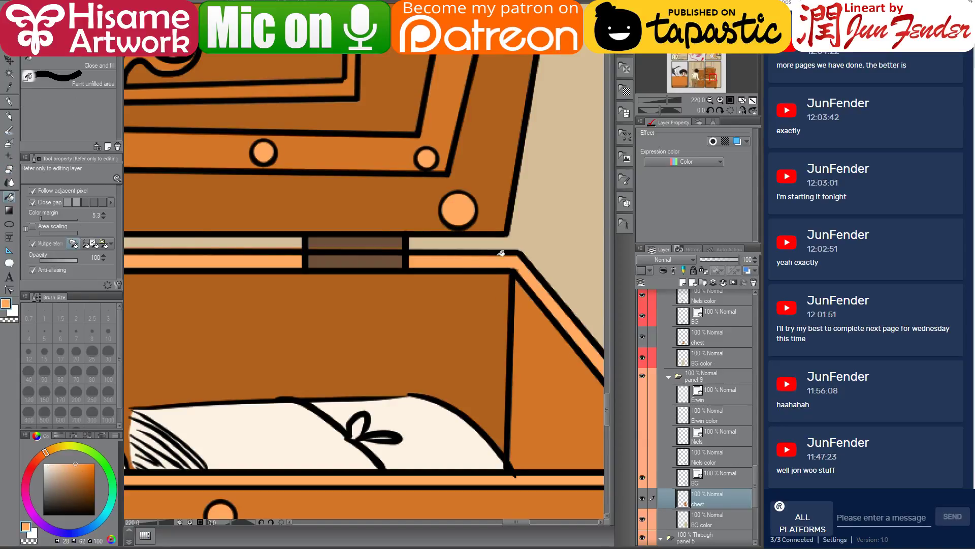
drag(381, 237, 489, 247)
alt+click(460, 249)
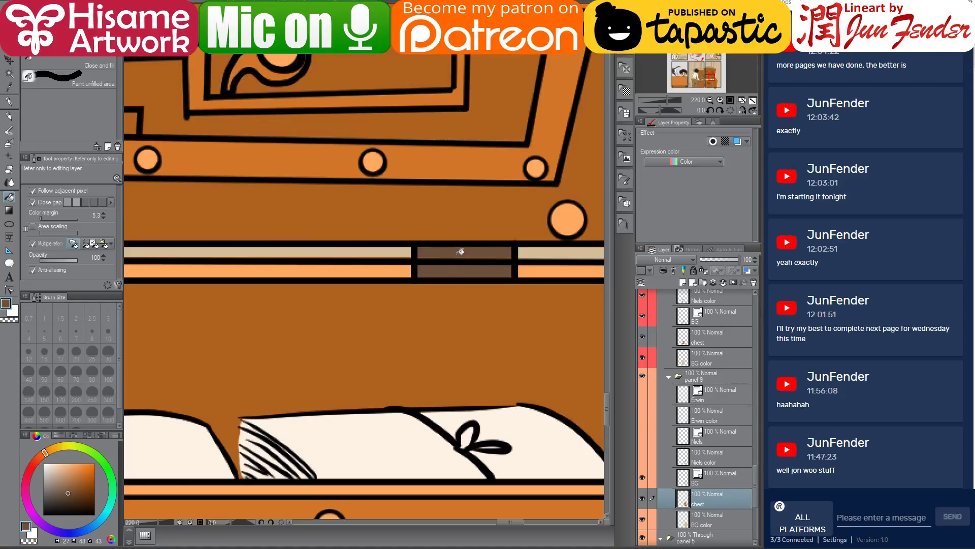
Show the Erwin, Erwin color, Niels and Niels color layers in the panel 9 folder.
scroll(485, 258, down, 5)
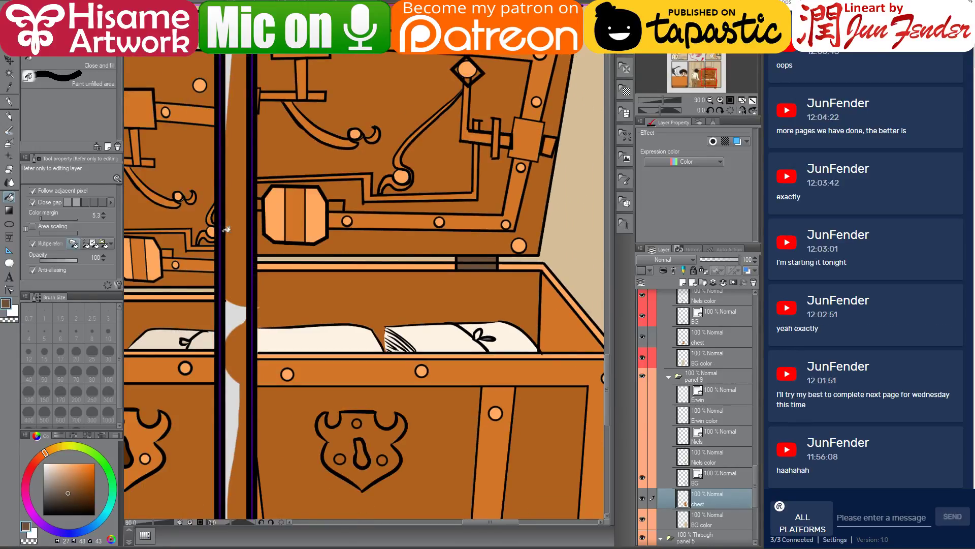
click(9, 117)
scroll(294, 221, down, 4)
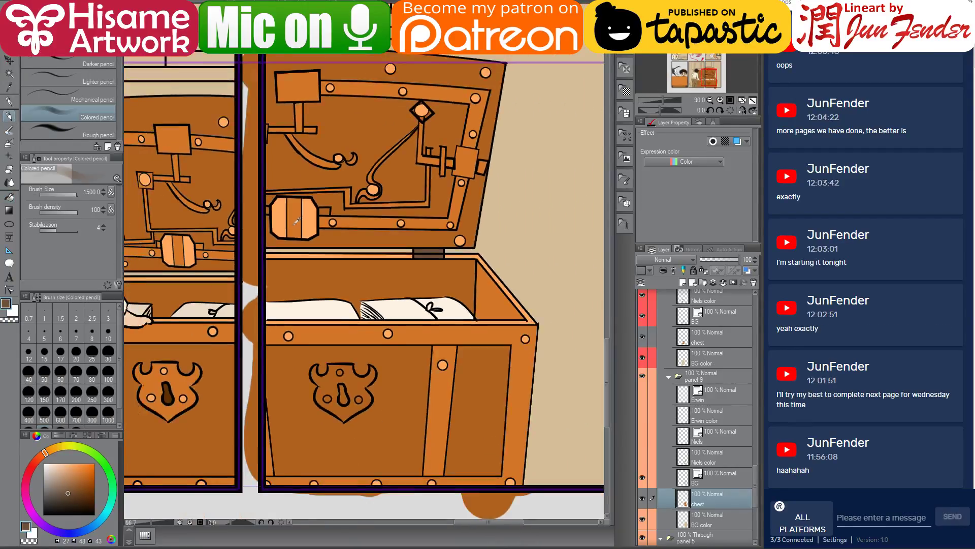
click(9, 61)
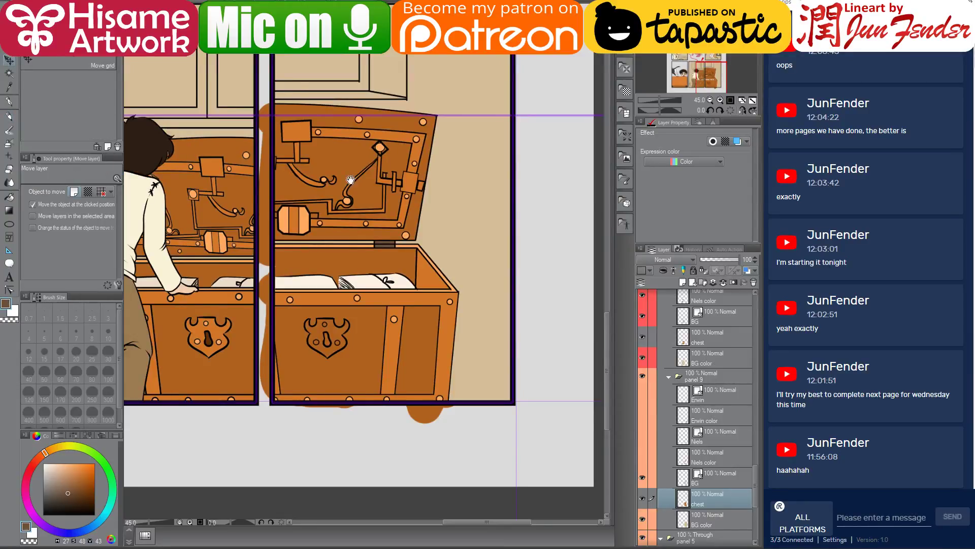
drag(373, 179, 462, 237)
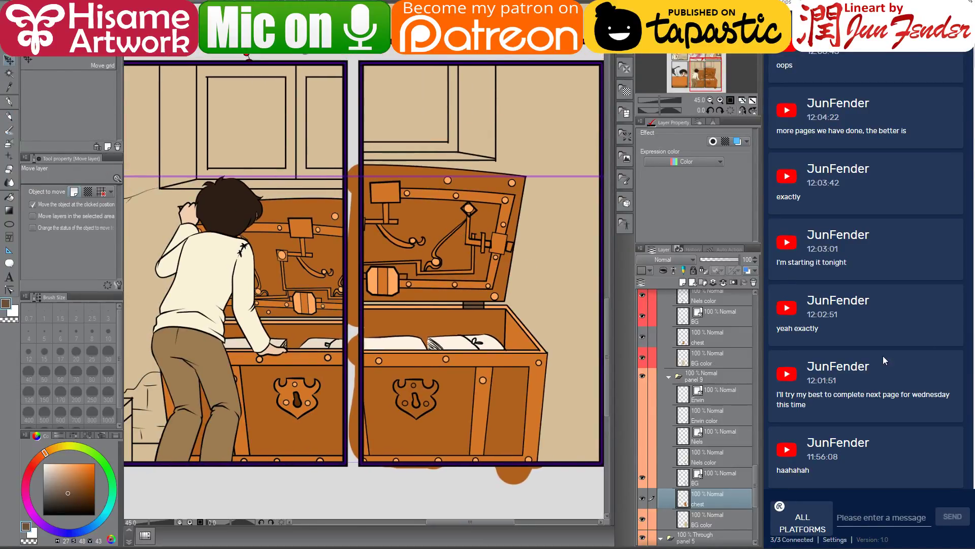
drag(644, 460, 643, 395)
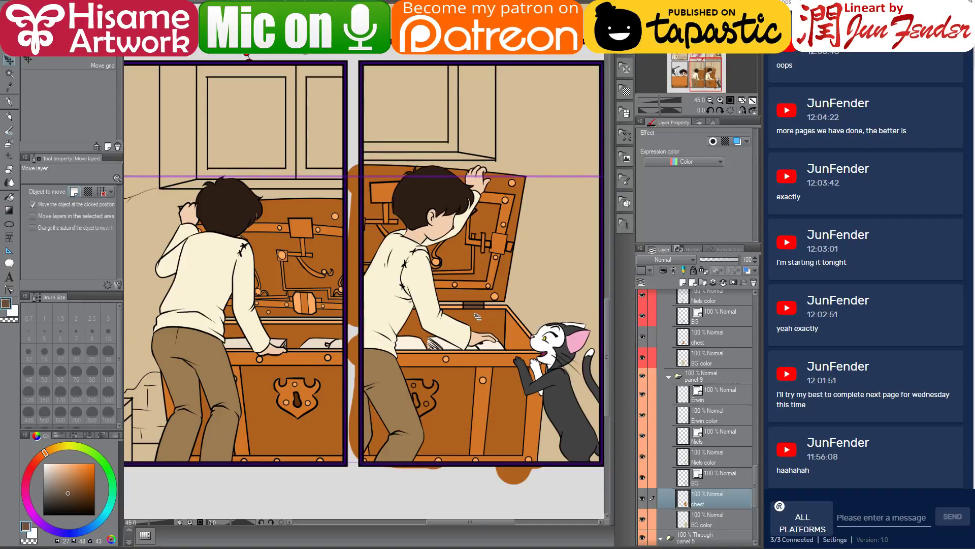
Mask the panel 9 folder to a rectangular selection matching the panel's frame, hiding the chest color outside it.
scroll(477, 315, down, 2)
click(702, 377)
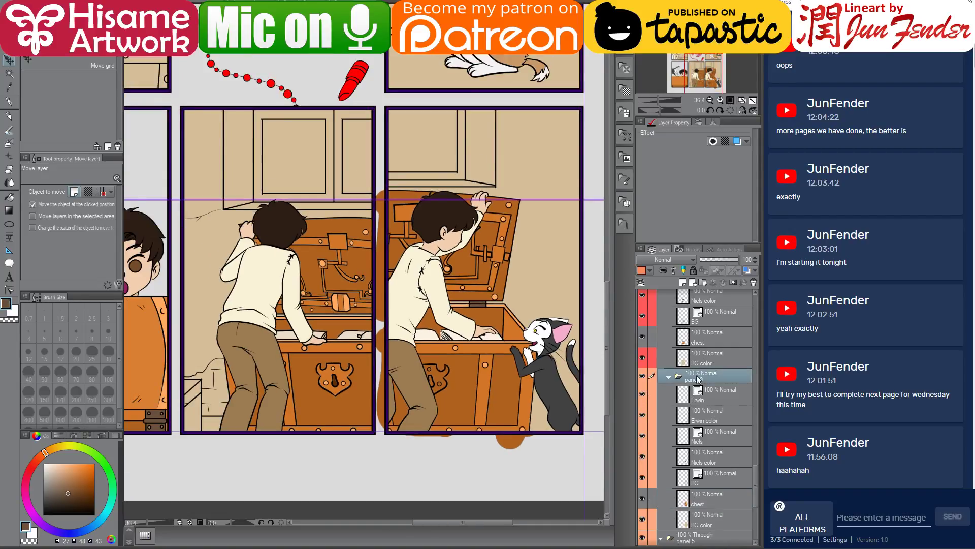
drag(492, 319, 462, 322)
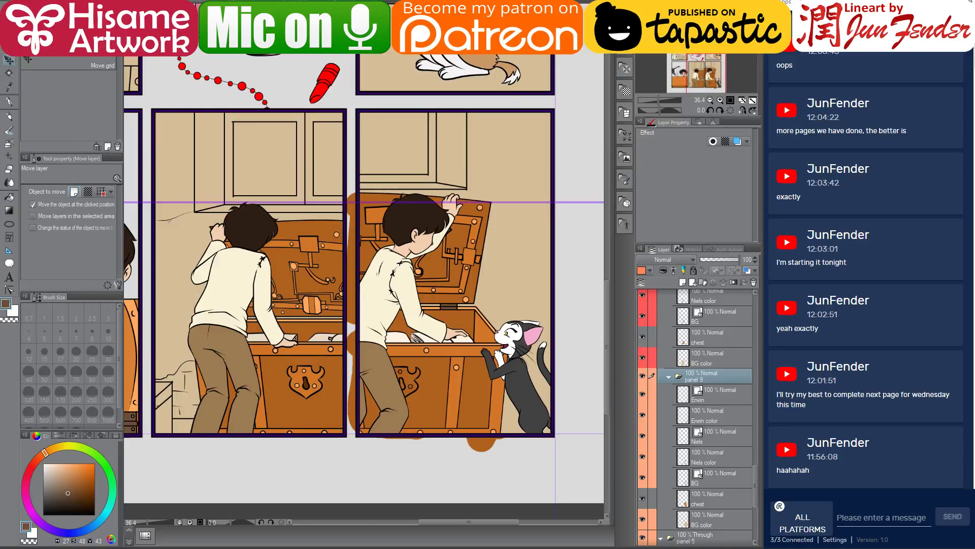
click(8, 73)
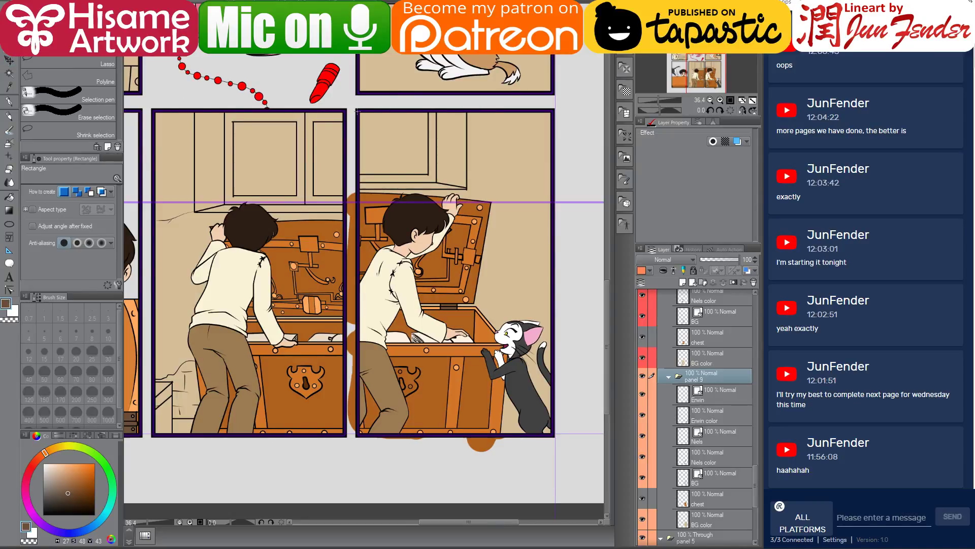
drag(357, 110, 553, 435)
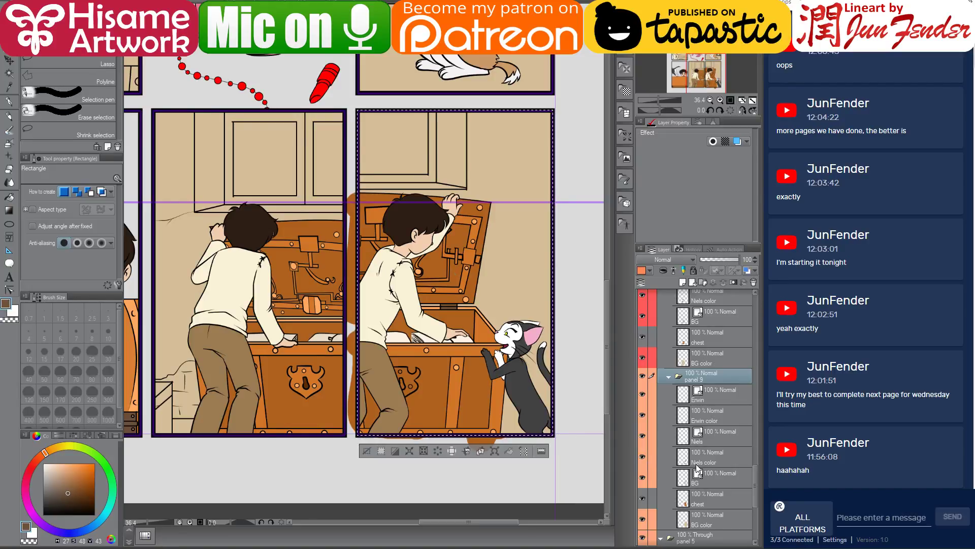
click(733, 282)
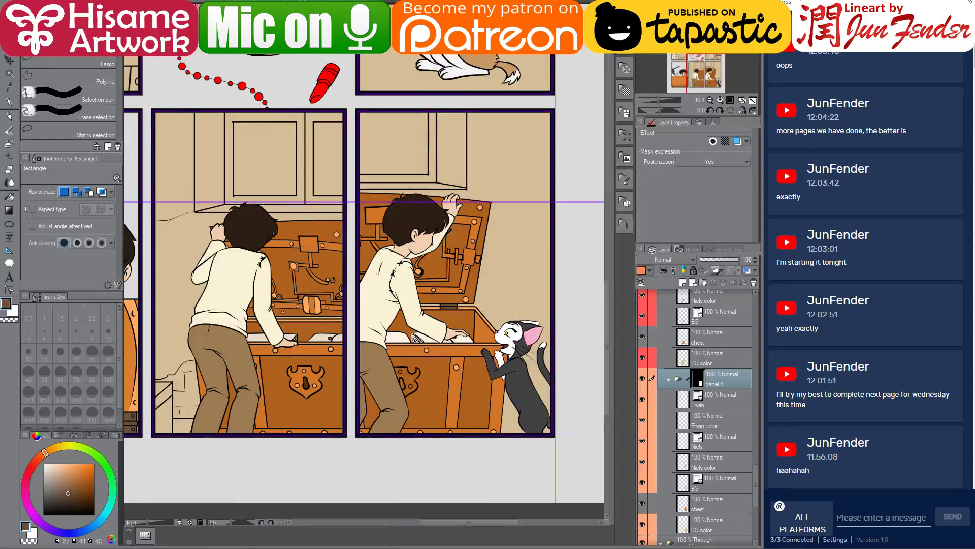
Switch to the YouTube live stream dashboard to check the stream and chat, and return to the comic page.
click(311, 485)
key(ctrl+Tab)
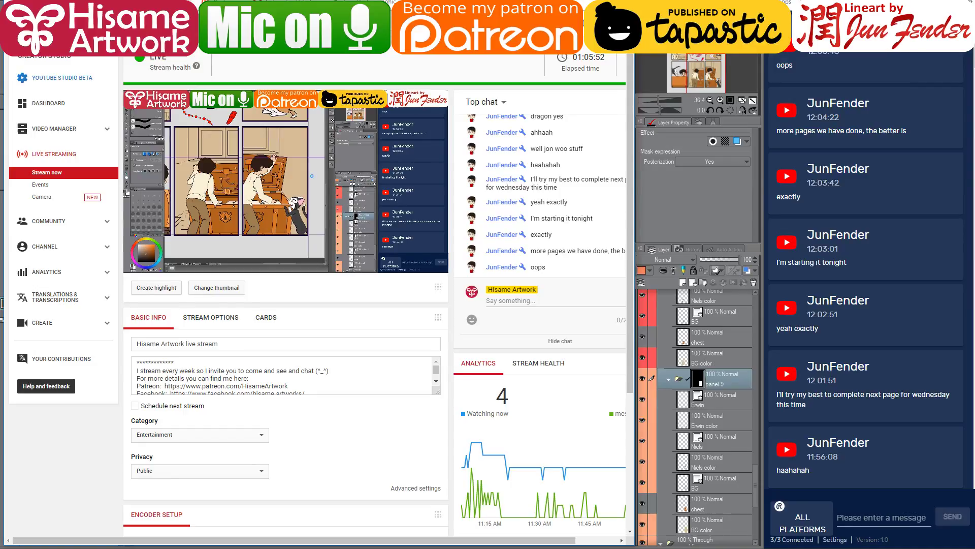
key(alt+Tab)
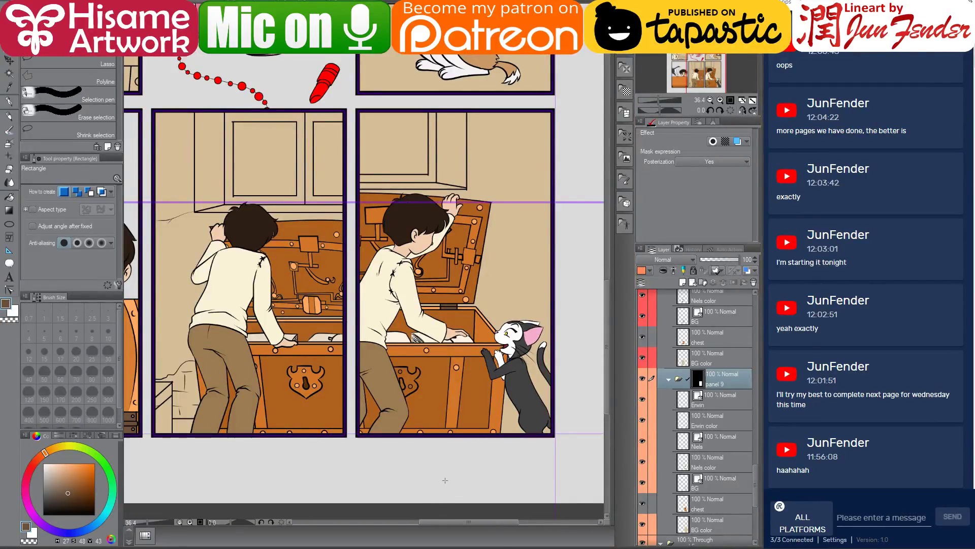
Select panel 1's BG color layer and show the panel's Erwin and Erwin color layers.
scroll(483, 391, down, 3)
scroll(482, 391, down, 1)
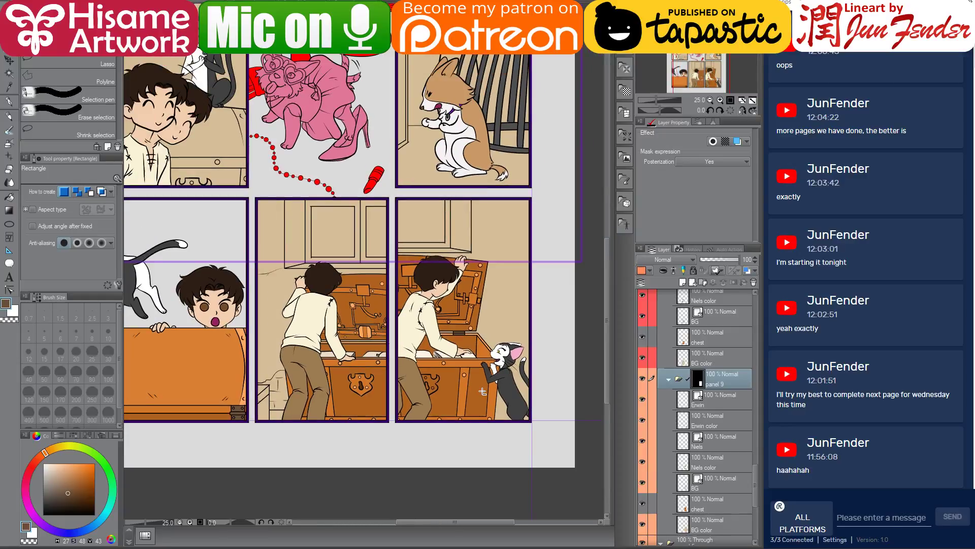
drag(437, 230, 479, 305)
drag(486, 100, 482, 322)
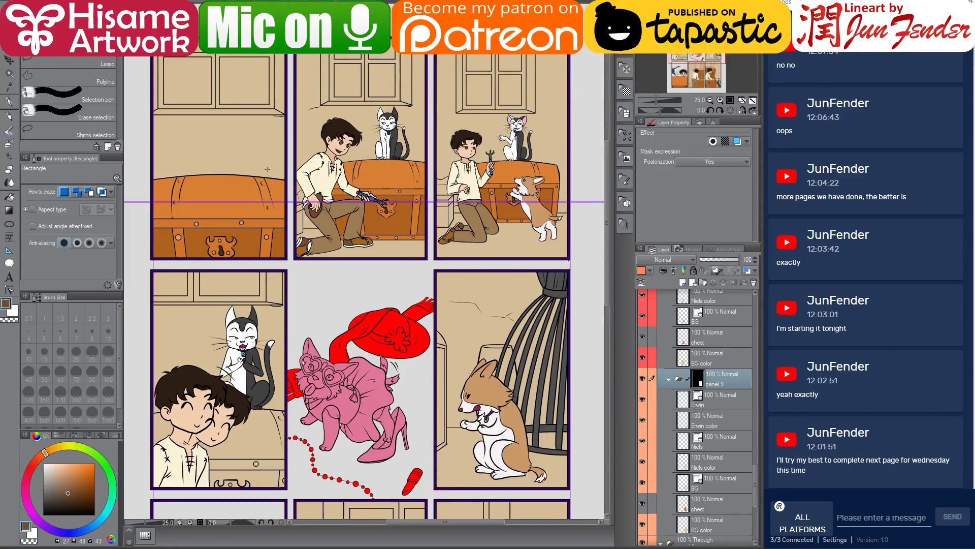
key(r)
key(o)
scroll(711, 407, down, 3)
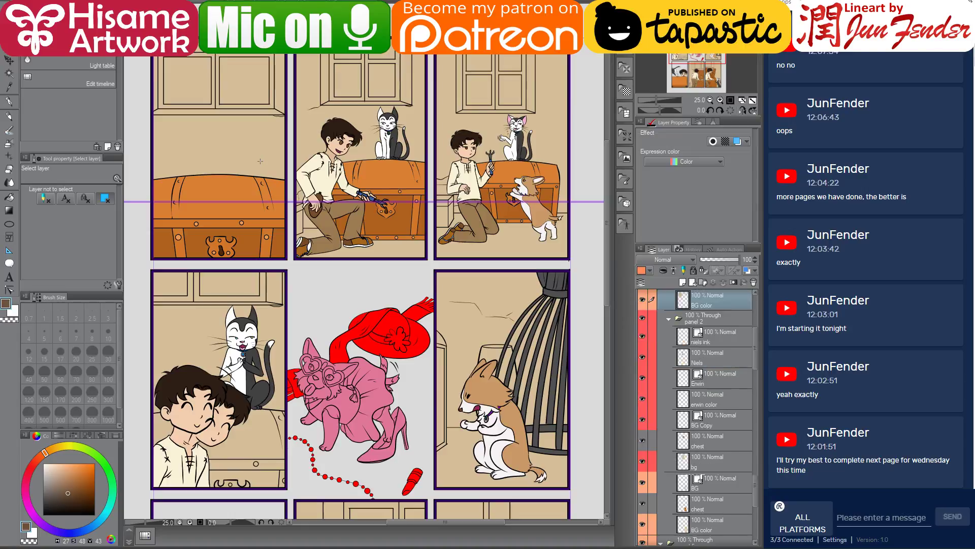
click(727, 370)
scroll(726, 367, up, 3)
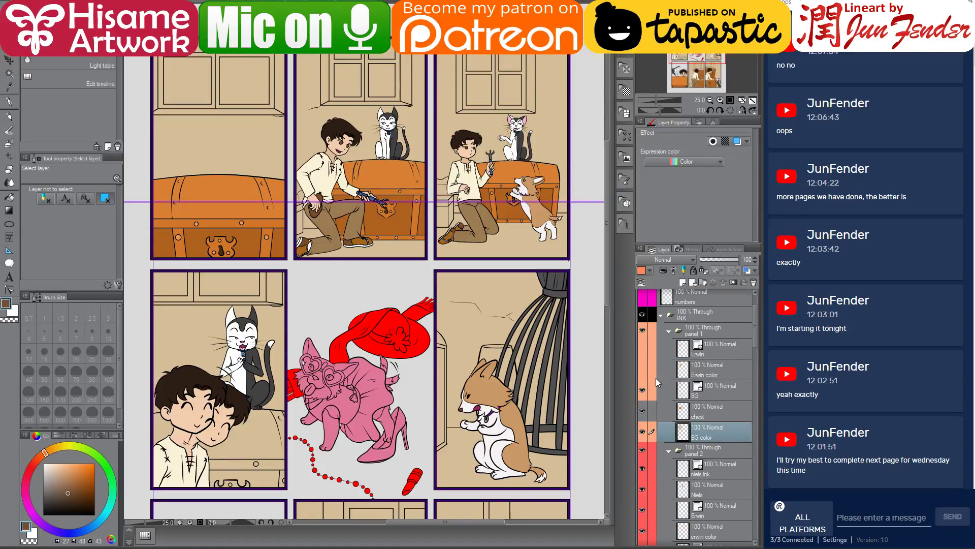
drag(644, 362, 644, 348)
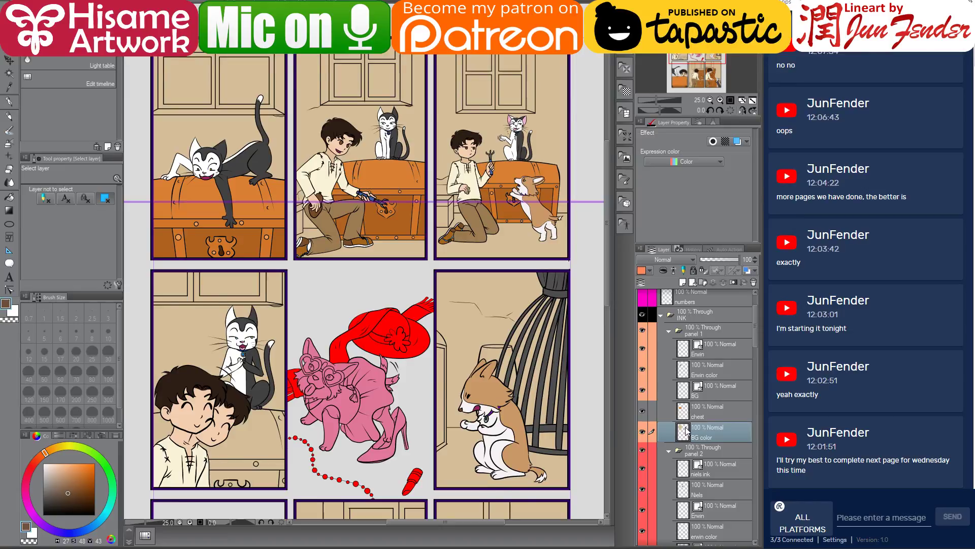
With the Fill tool active, sample the cream window-frame color from the reference page and return to the comic page.
click(9, 198)
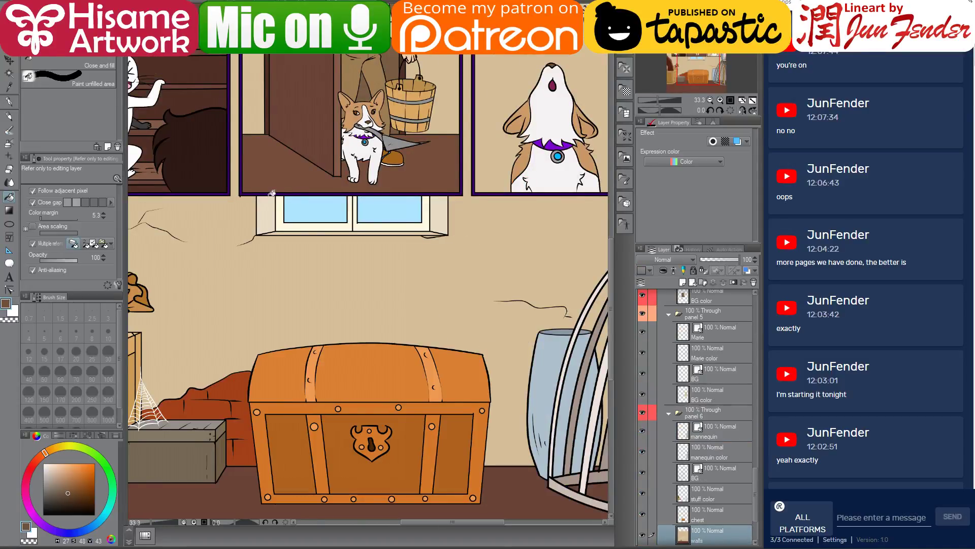
alt+click(284, 211)
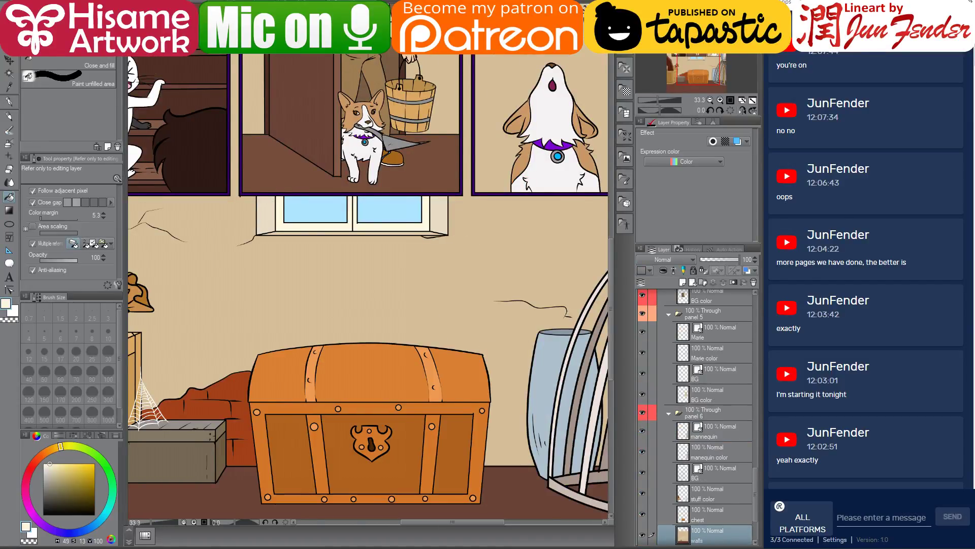
key(ctrl+Tab)
scroll(214, 72, up, 3)
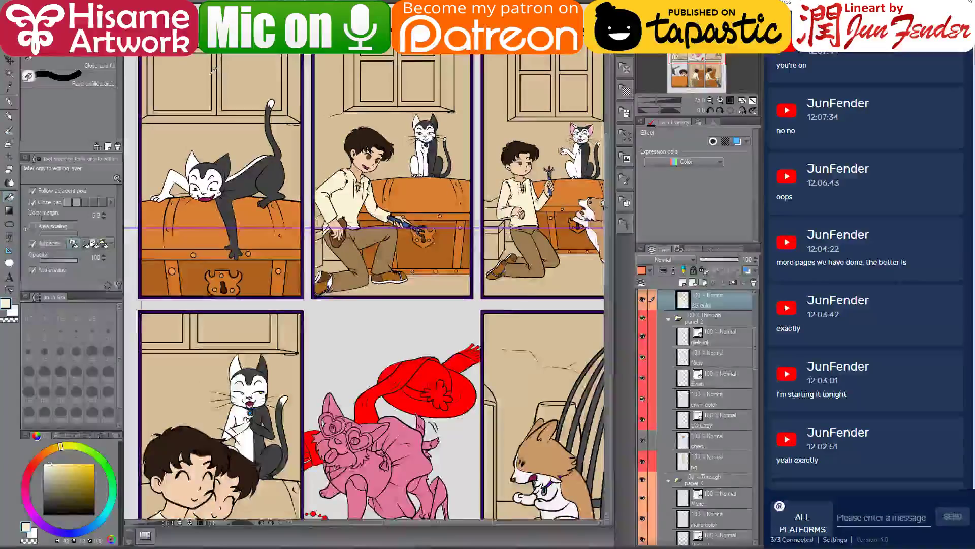
Hide panel 1's Erwin and Erwin color layers and fill the window frame with the sampled cream on BG color.
drag(228, 83, 292, 114)
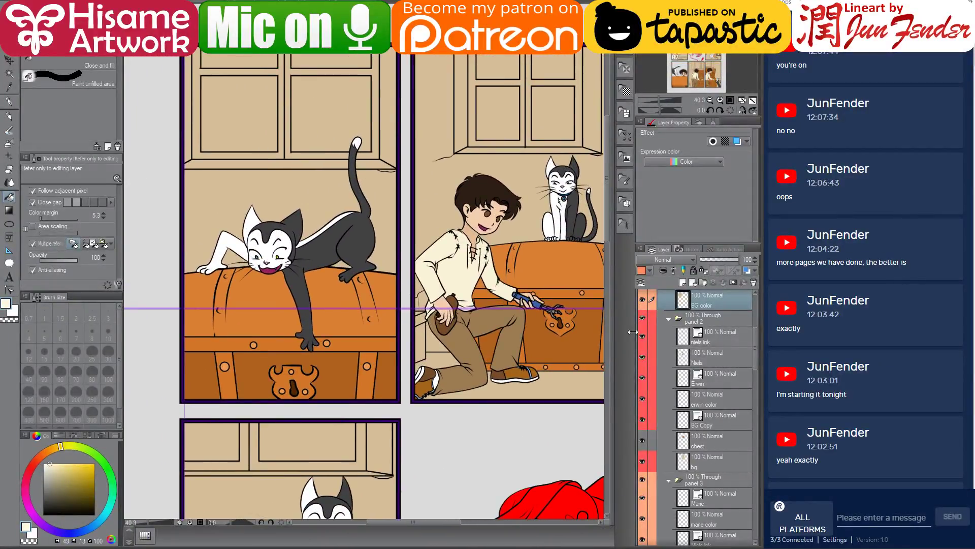
scroll(724, 357, up, 5)
click(642, 355)
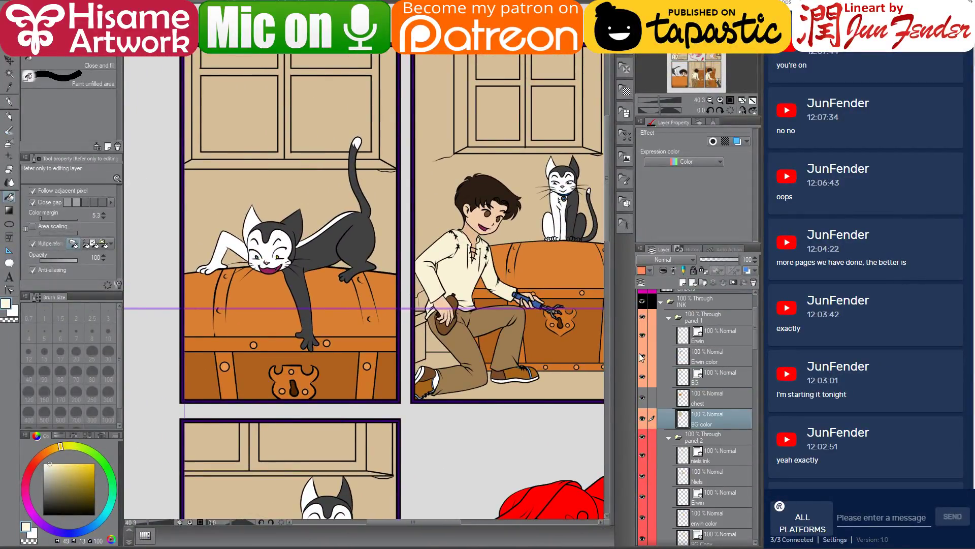
click(642, 335)
click(316, 156)
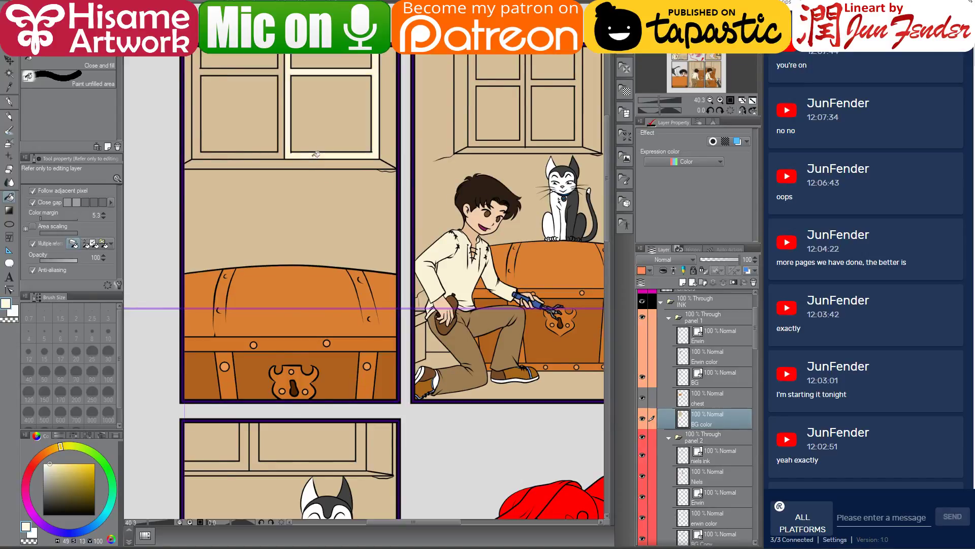
click(282, 152)
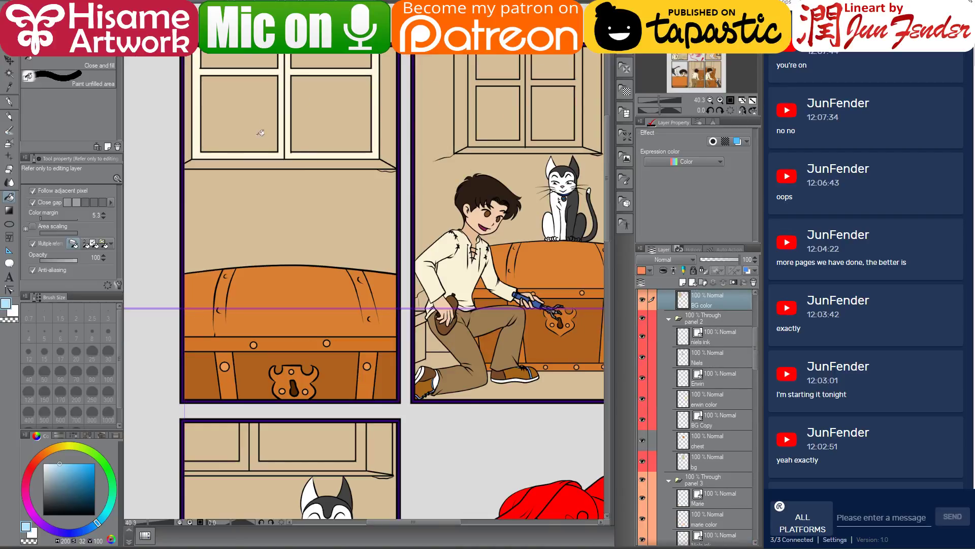
Fill the four window panes in panel 1 with the light blue of the reference window.
click(260, 133)
click(250, 62)
click(320, 57)
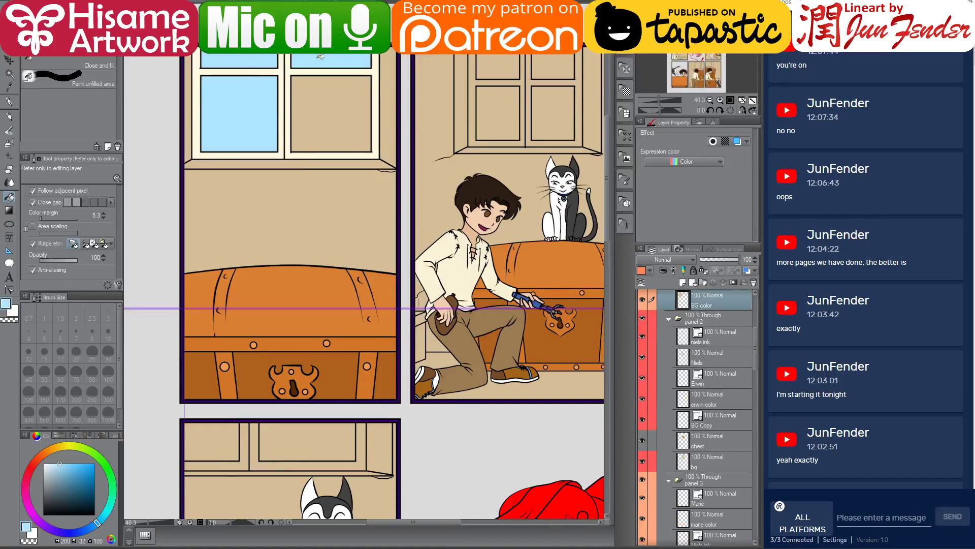
click(322, 108)
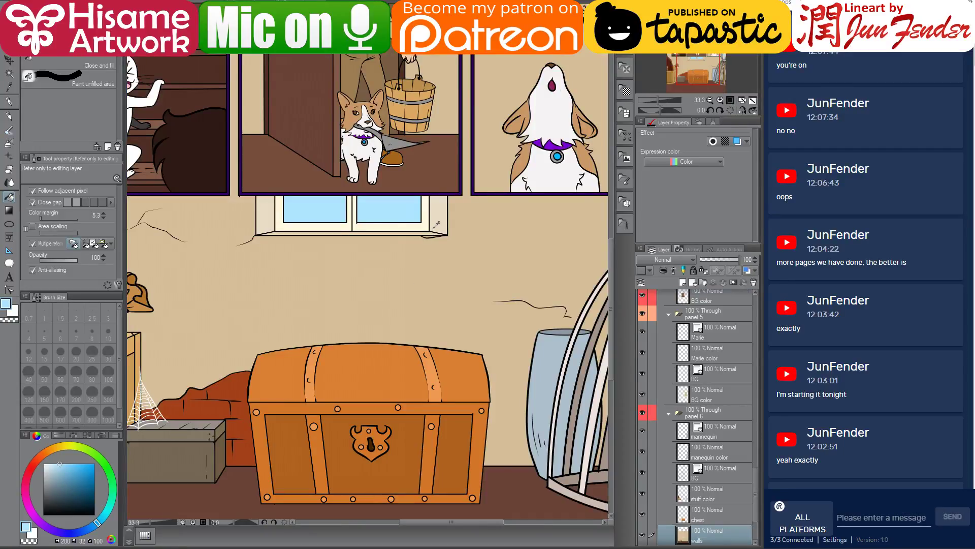
Fill both side recesses of panel 1's window with pale beige sampled from the reference window, and sample the reference sill color.
alt+click(440, 215)
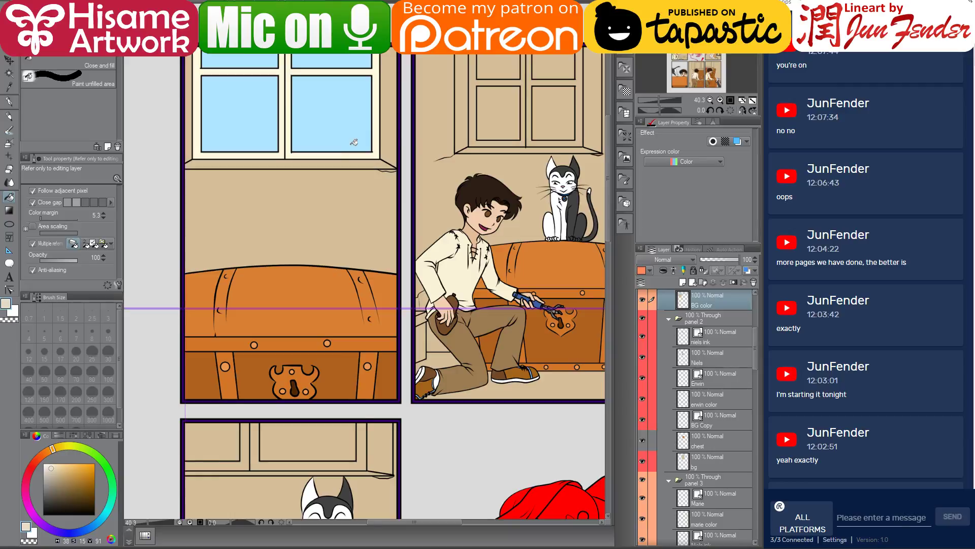
click(390, 133)
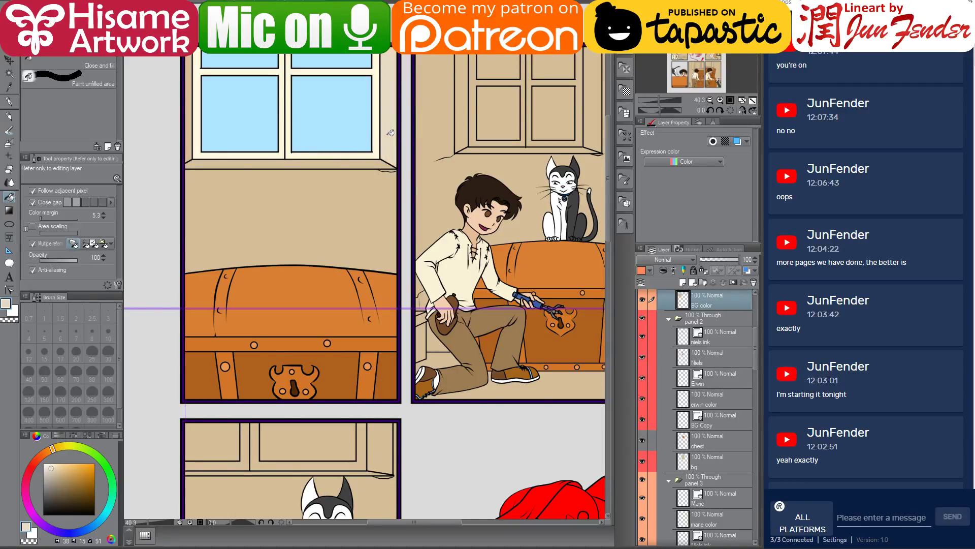
click(193, 140)
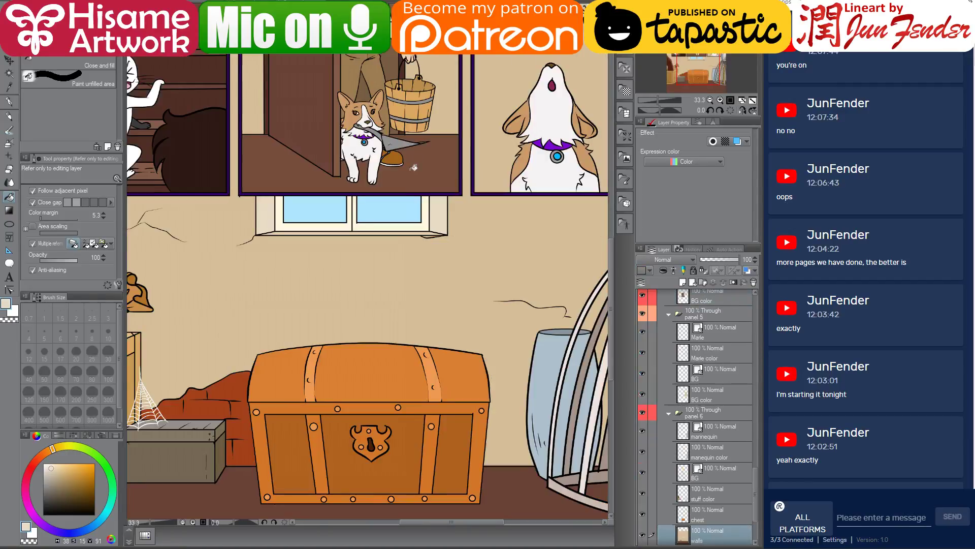
alt+click(398, 222)
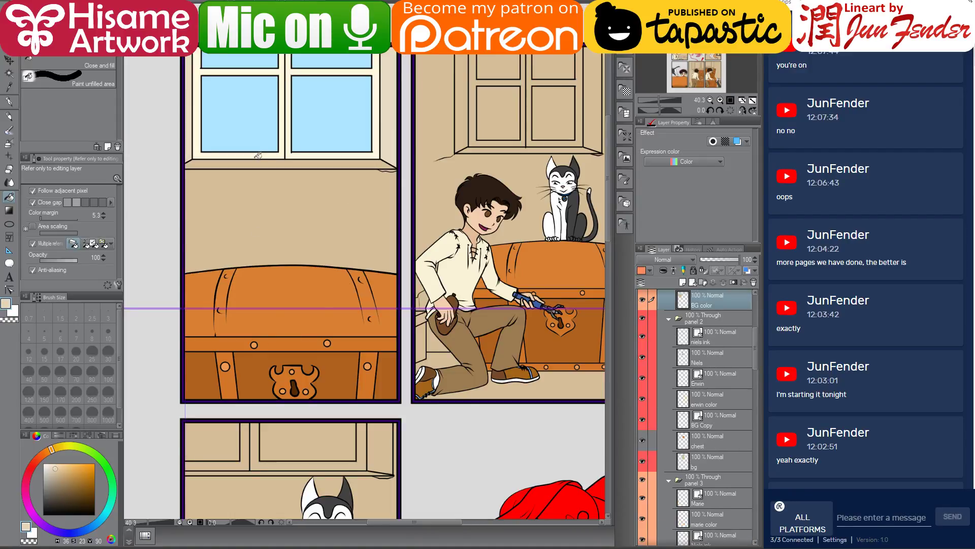
Show panel 1's Erwin and Erwin color layers again over the colored window.
drag(439, 183, 402, 227)
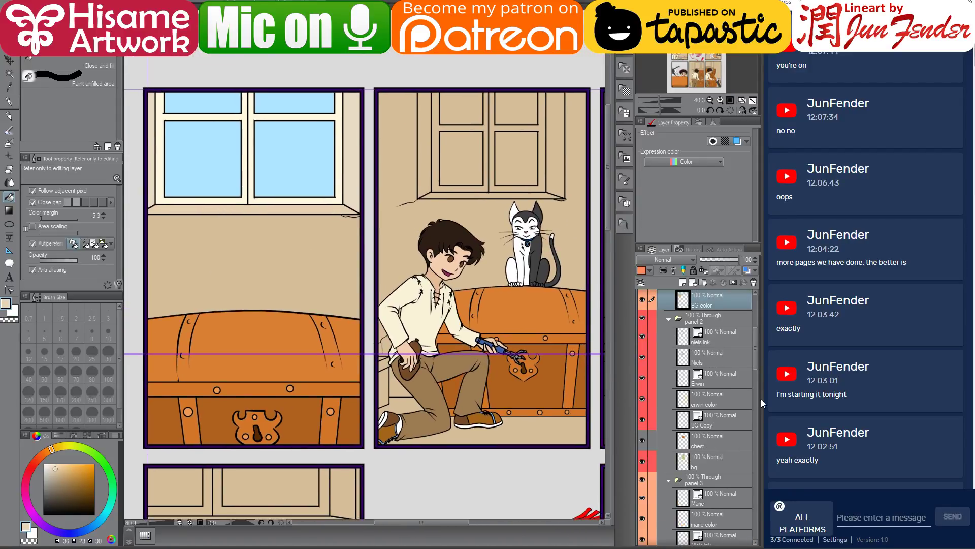
scroll(696, 381, up, 4)
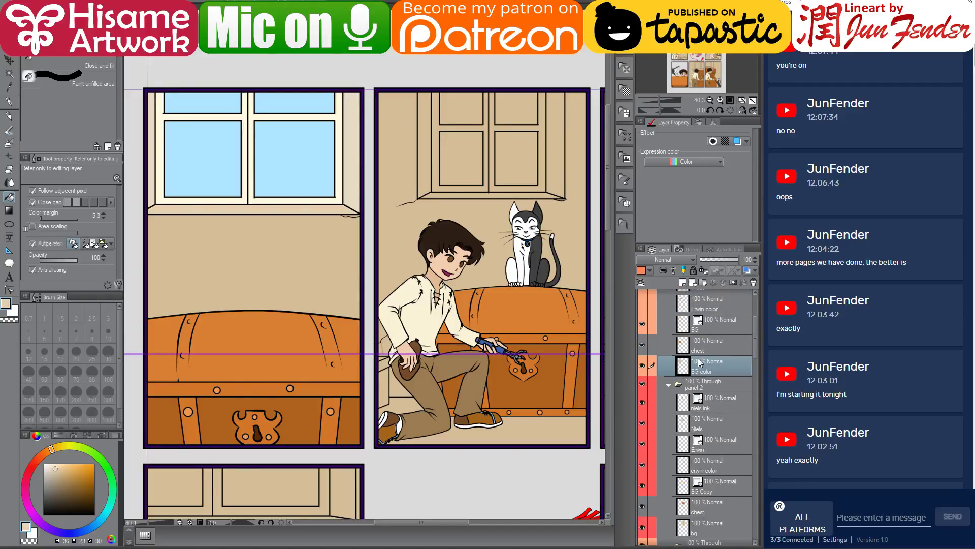
click(643, 356)
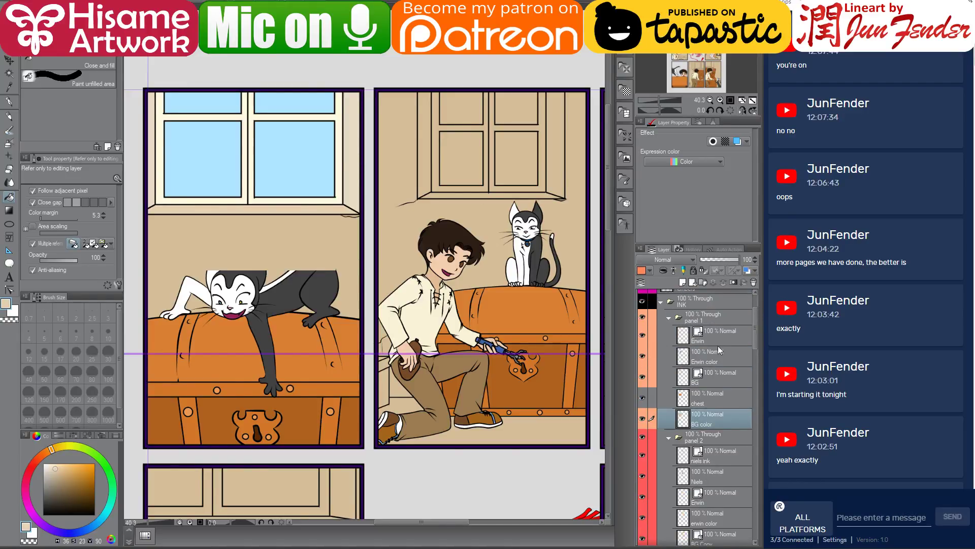
scroll(730, 352, down, 4)
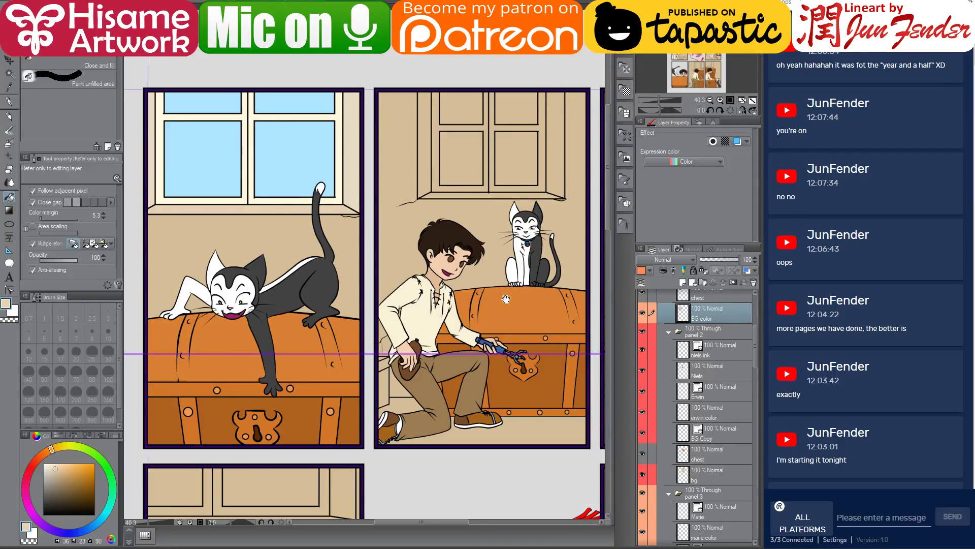
drag(500, 292, 463, 291)
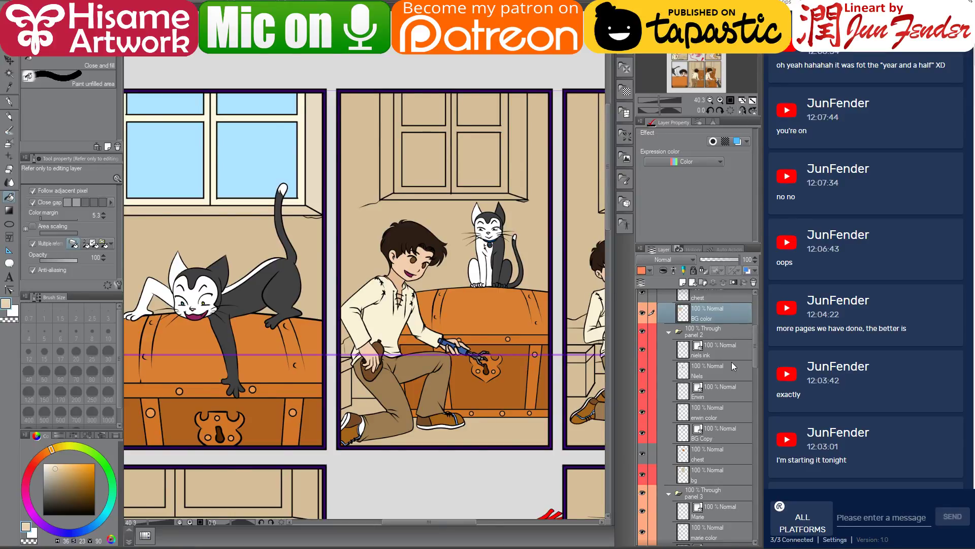
Fill panel 2's window frame on its bg layer with the cream sampled from panel 1's window frame.
scroll(732, 362, up, 5)
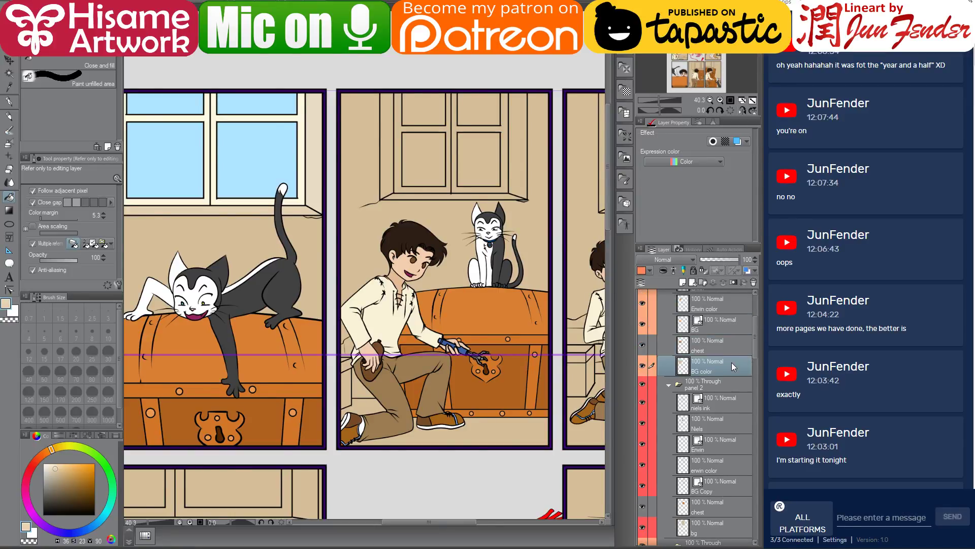
scroll(733, 410, up, 1)
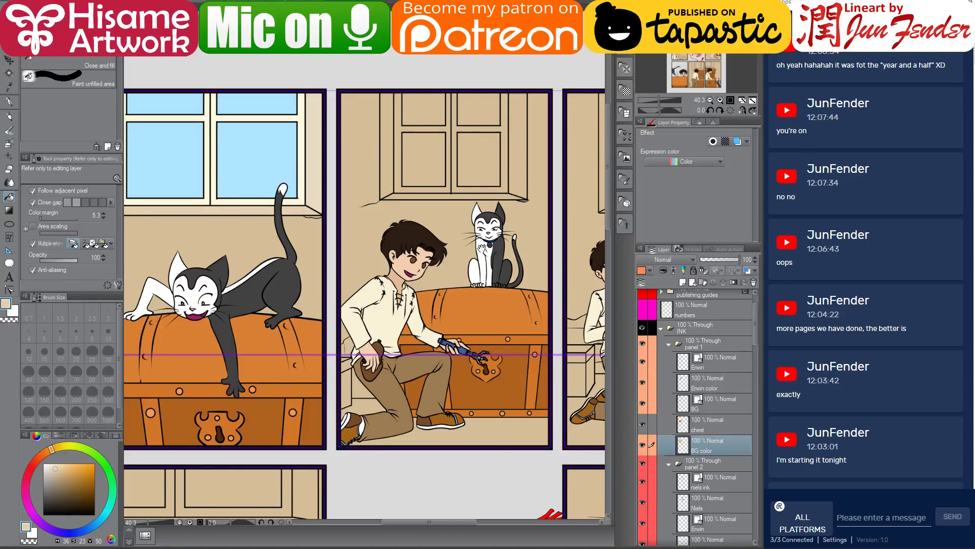
drag(463, 235, 374, 263)
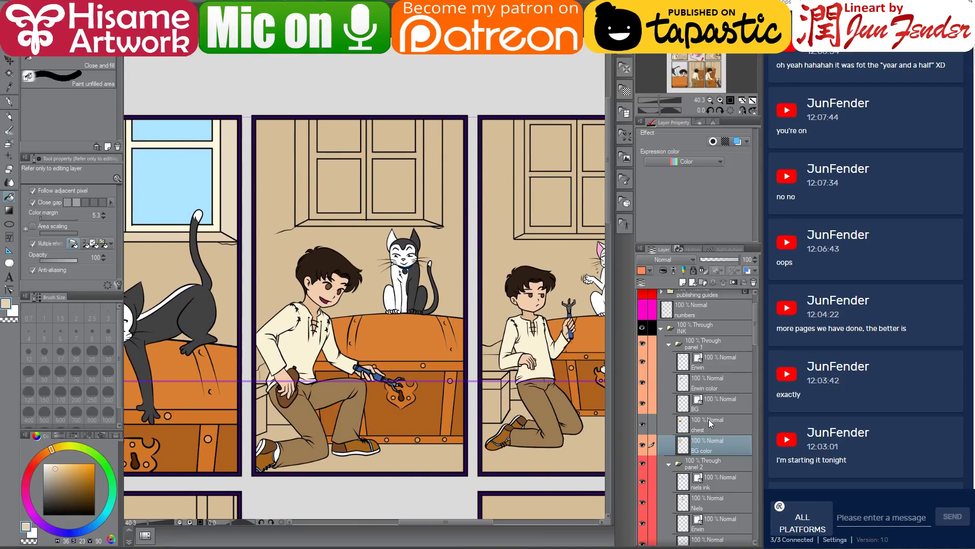
scroll(704, 414, down, 3)
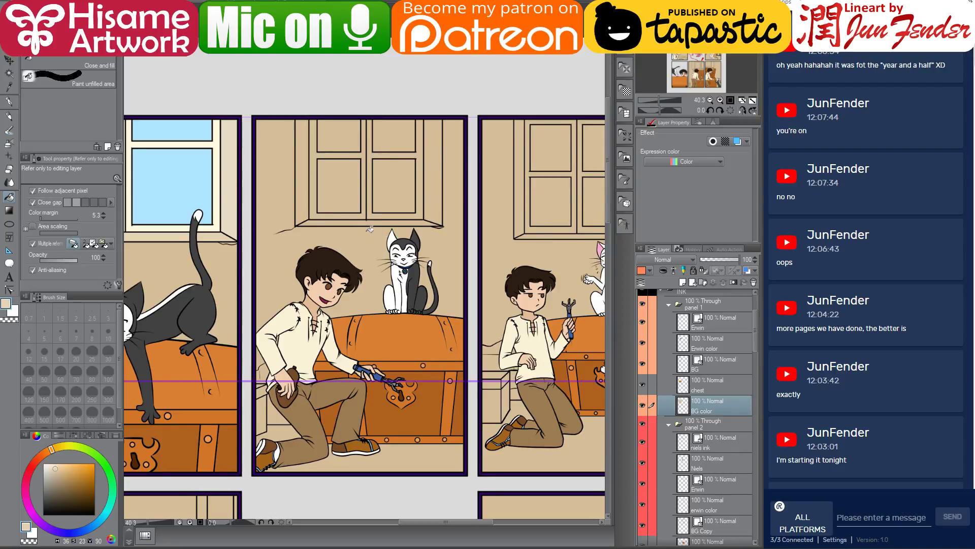
ctrl+click(432, 207)
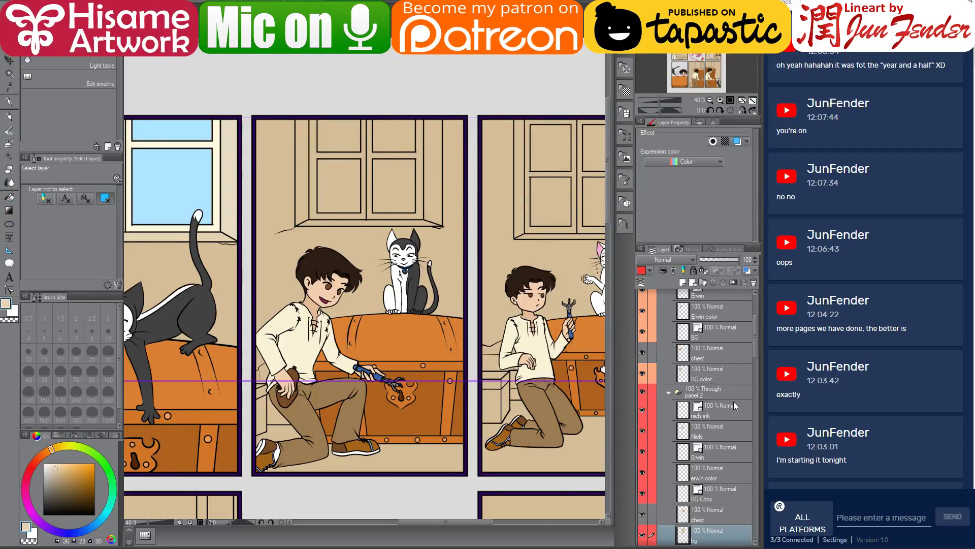
drag(440, 292, 527, 313)
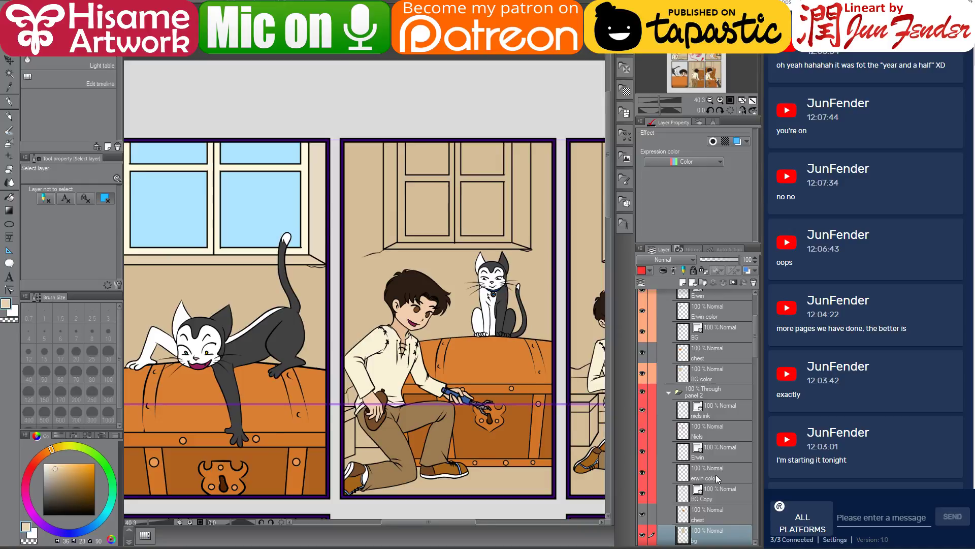
scroll(718, 479, down, 2)
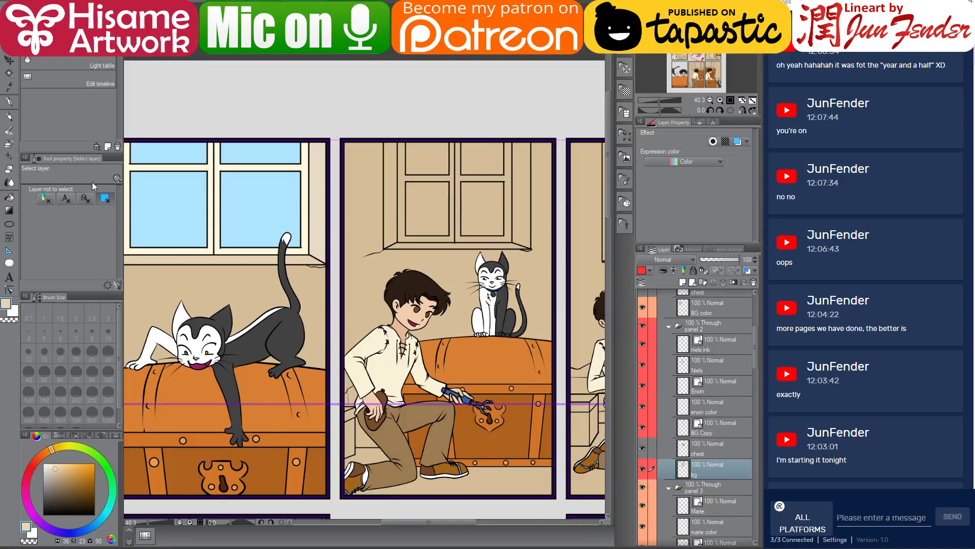
click(9, 197)
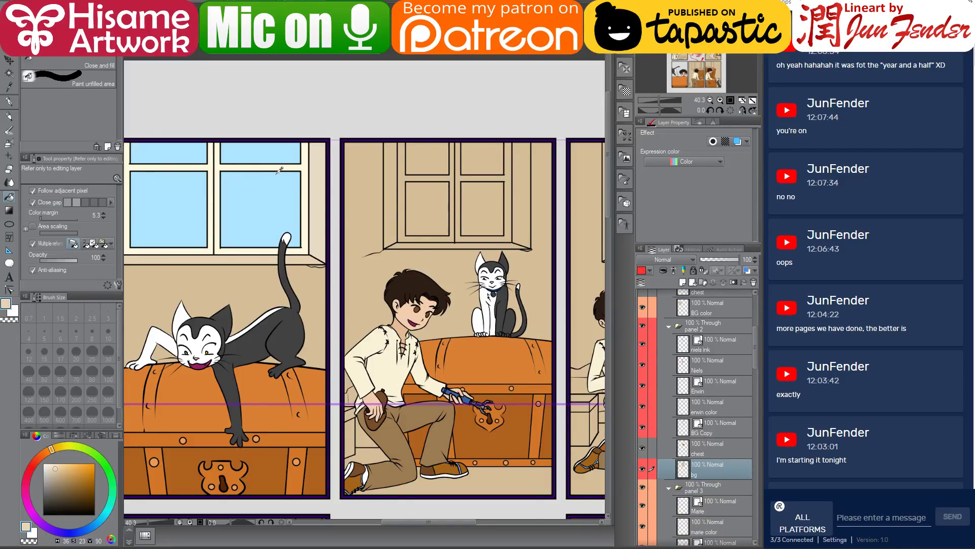
alt+click(305, 162)
click(404, 187)
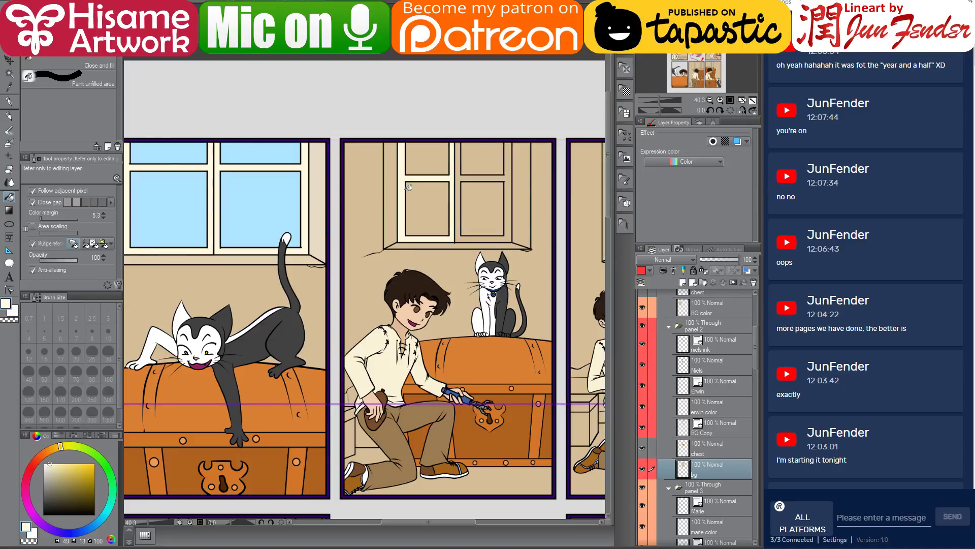
click(507, 178)
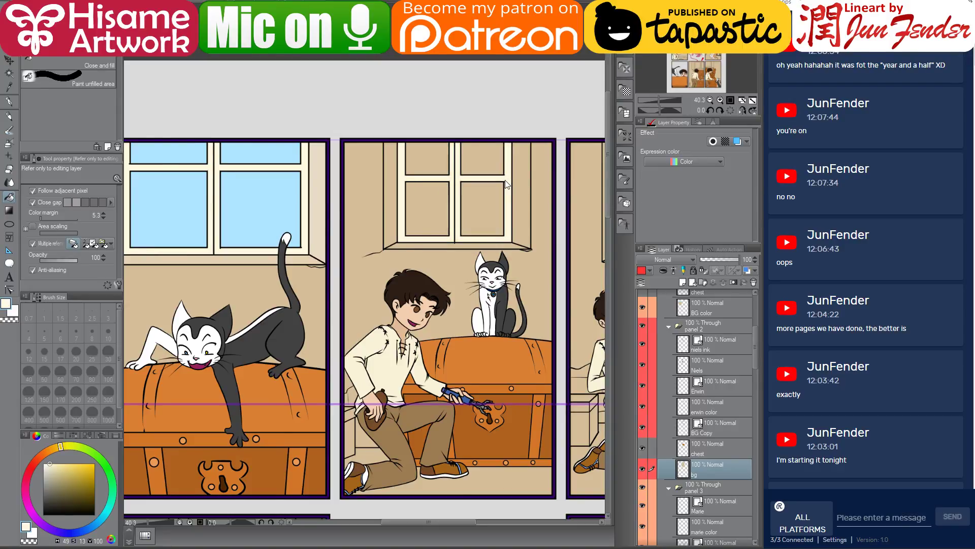
key(ctrl+z)
click(512, 173)
Fill the four window panes in panel 2 with the light blue sampled from panel 1's window.
alt+click(275, 186)
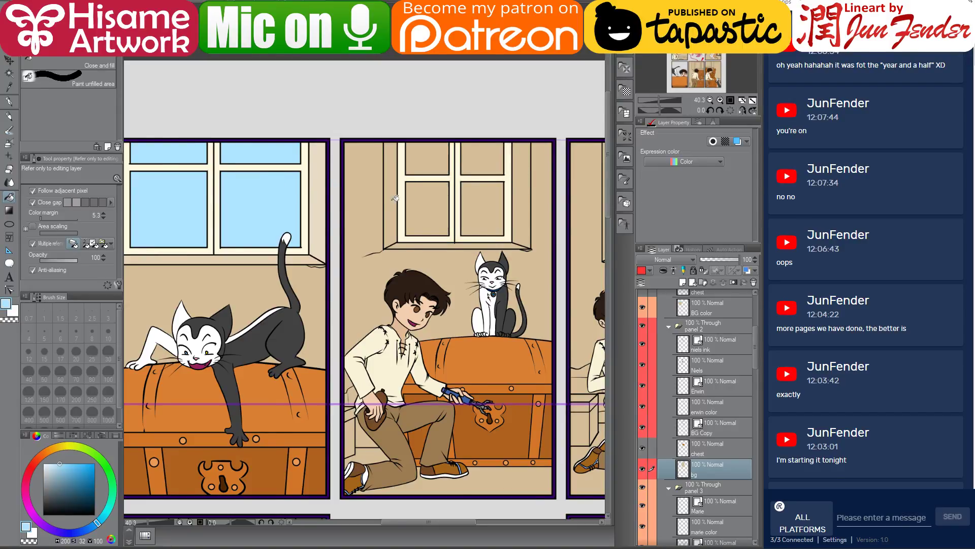
click(434, 202)
click(434, 157)
click(461, 156)
key(ctrl+z)
click(472, 158)
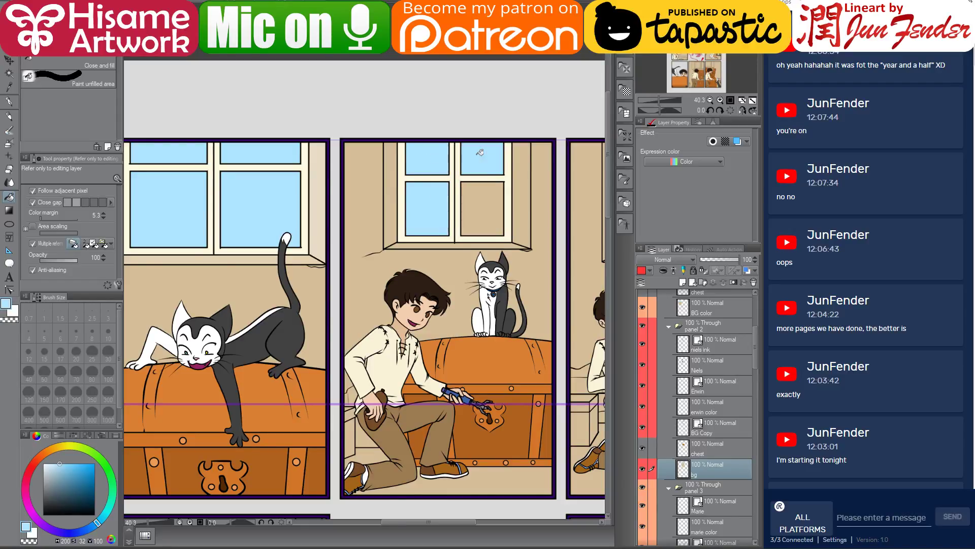
click(487, 206)
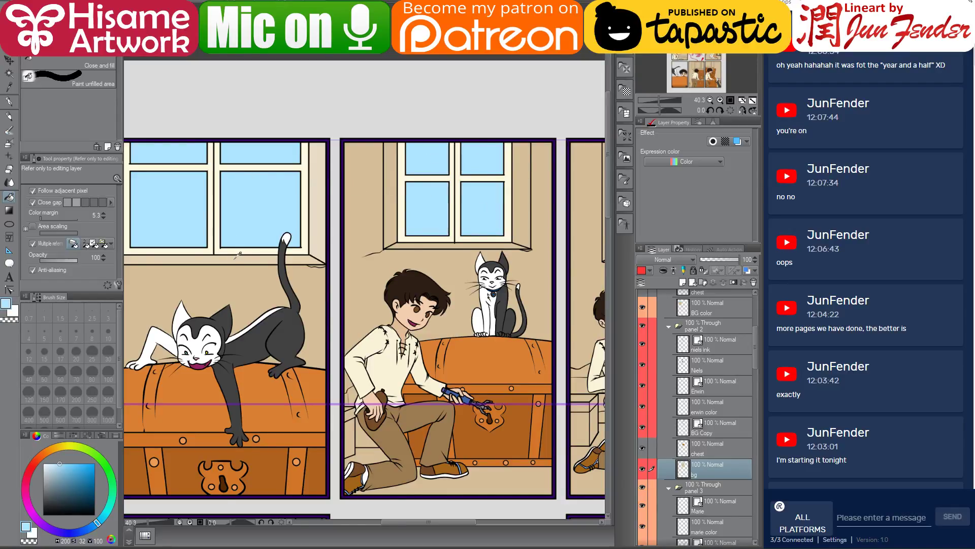
Fill both side recesses of panel 2's window with pale beige sampled from panel 1's window, and sample panel 1's sill color.
alt+click(256, 246)
alt+click(320, 217)
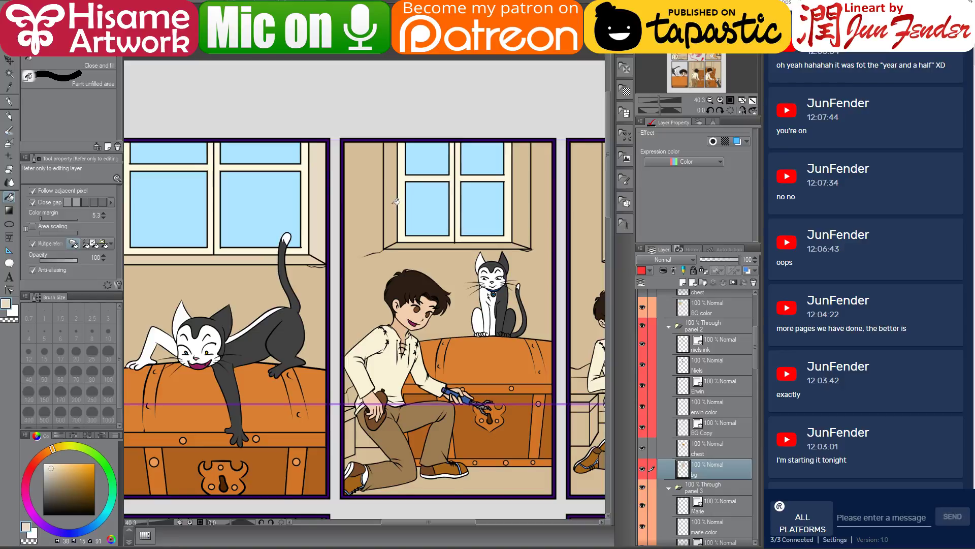
click(394, 202)
click(530, 203)
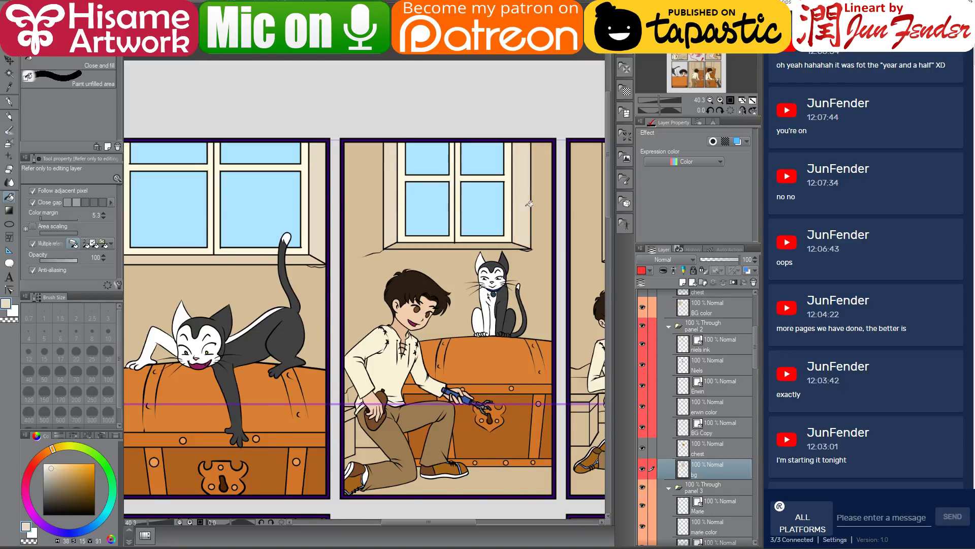
alt+click(242, 256)
Select the area of panel 3's BG color layer and fill its four window panes with light blue sampled from panel 2.
drag(497, 263, 403, 237)
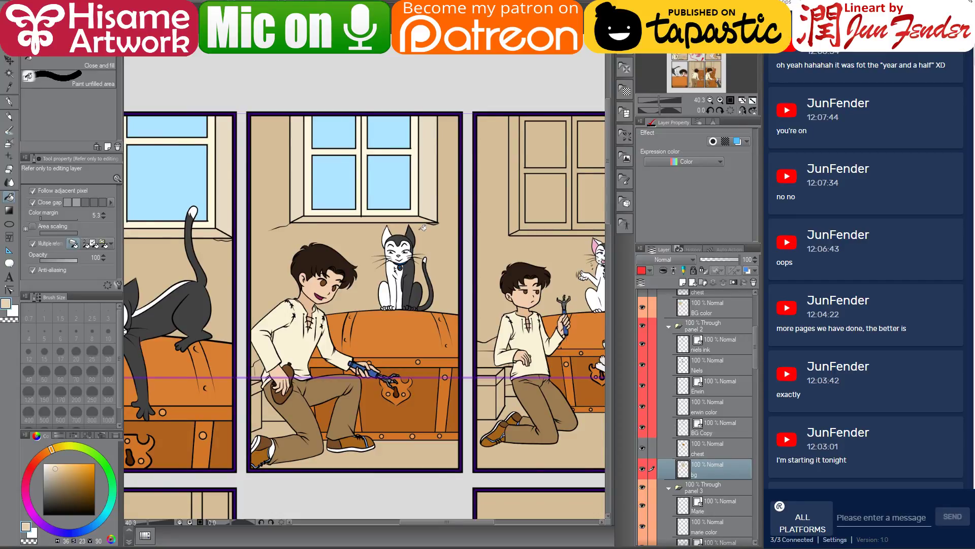
drag(402, 227, 326, 243)
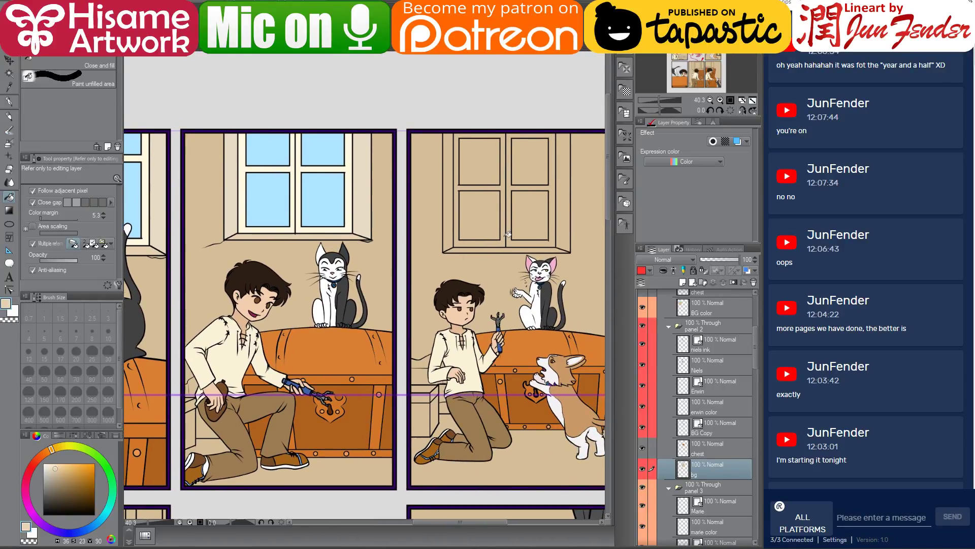
ctrl+shift+click(523, 221)
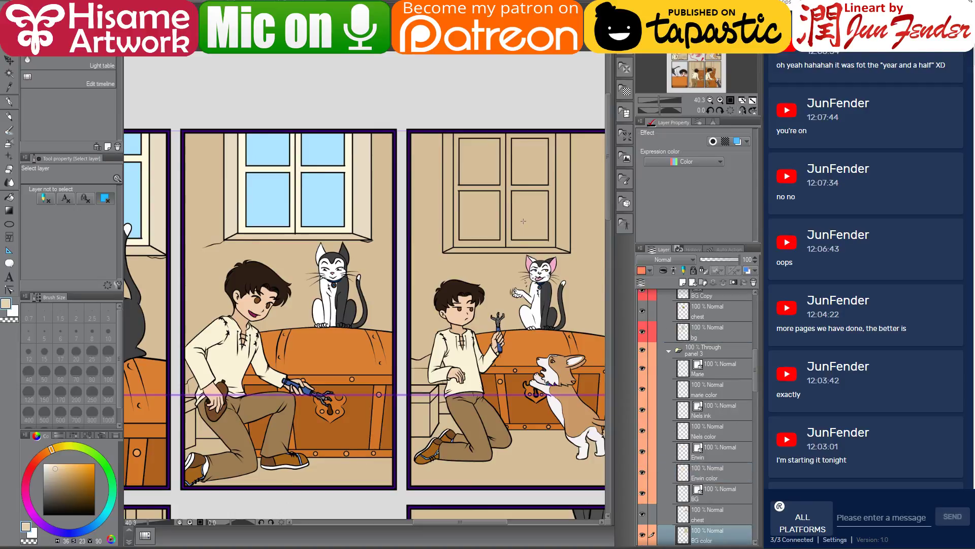
scroll(727, 452, down, 2)
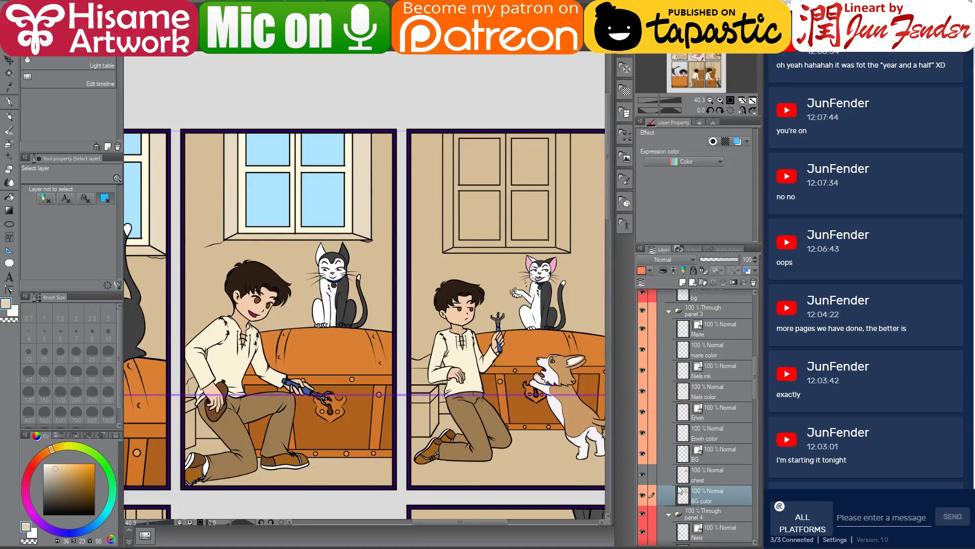
click(9, 197)
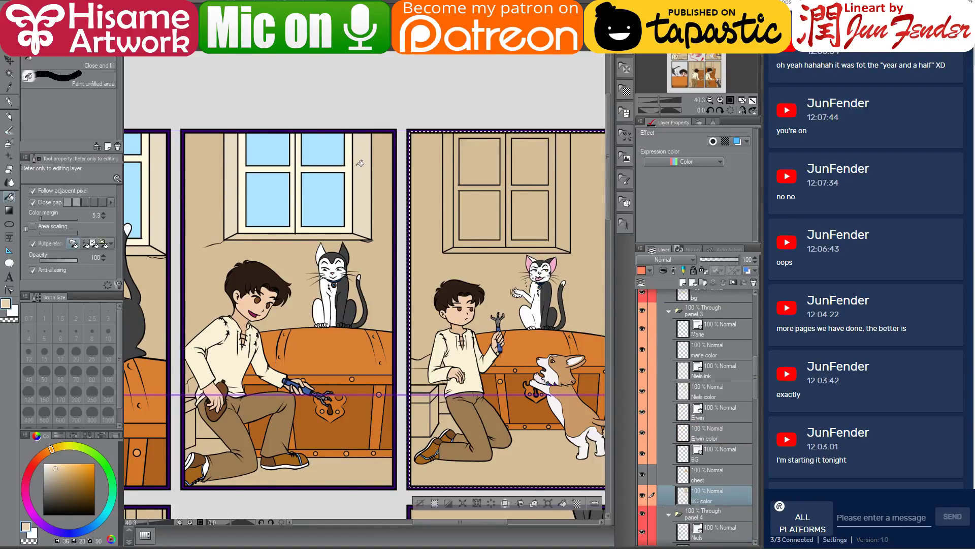
alt+click(337, 175)
click(488, 205)
click(480, 165)
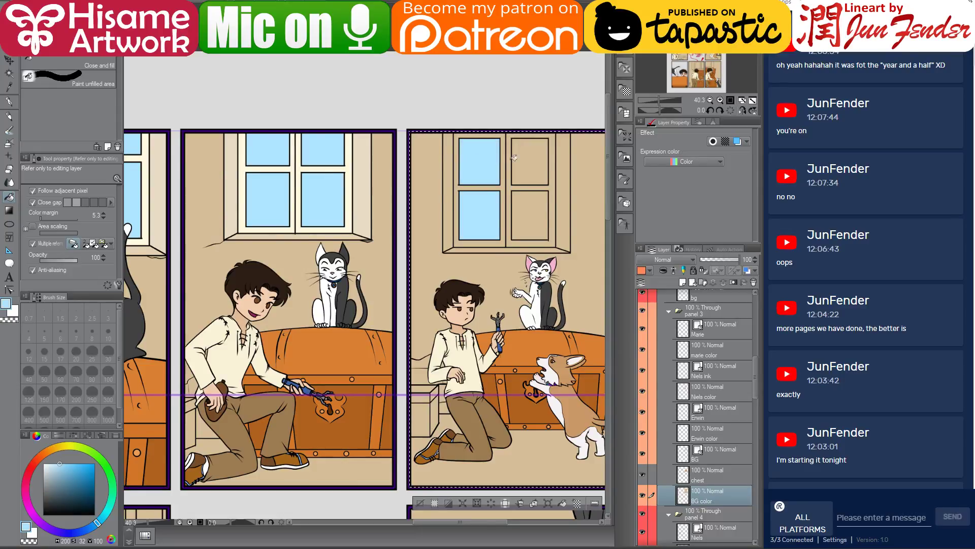
click(531, 168)
click(543, 203)
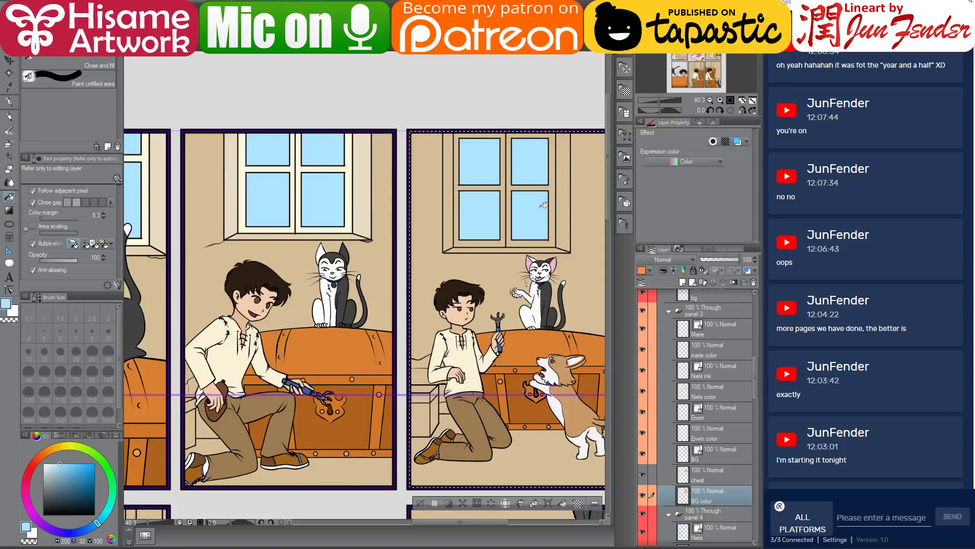
Fill both halves of panel 3's window frame with the cream sampled from panel 2's frame.
alt+click(352, 184)
click(511, 182)
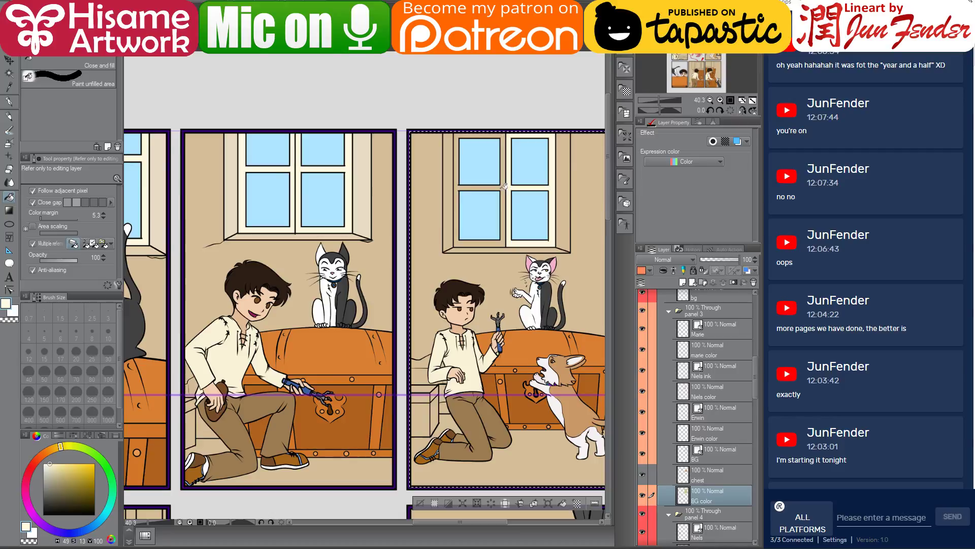
click(504, 186)
Fill the side recesses and the sill of panel 3's window with the matching beiges sampled from panel 2's window.
alt+click(235, 189)
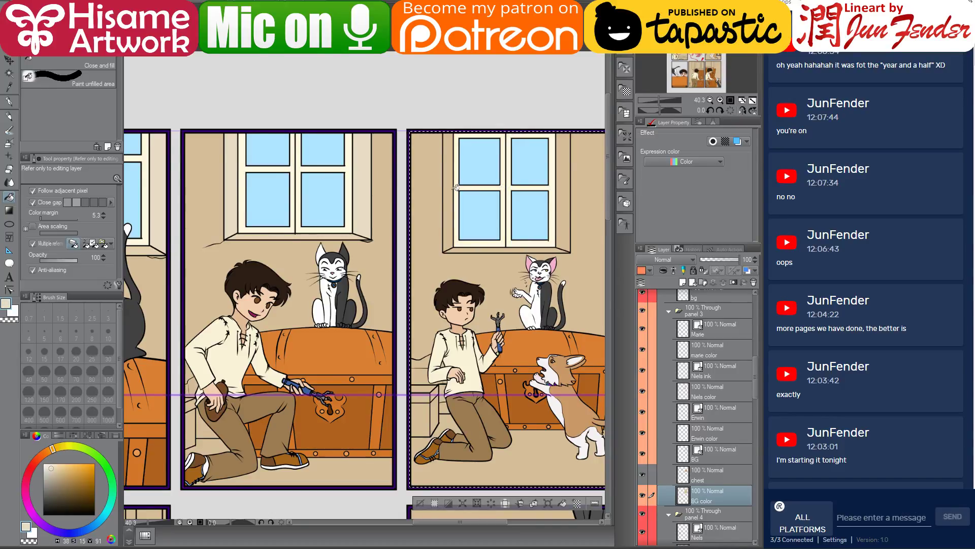
click(450, 184)
click(558, 183)
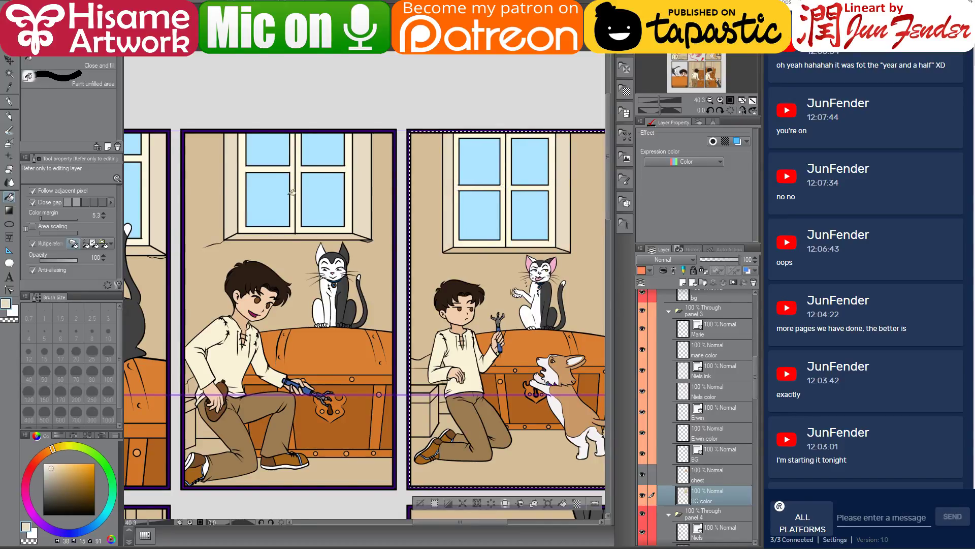
alt+click(280, 234)
click(506, 249)
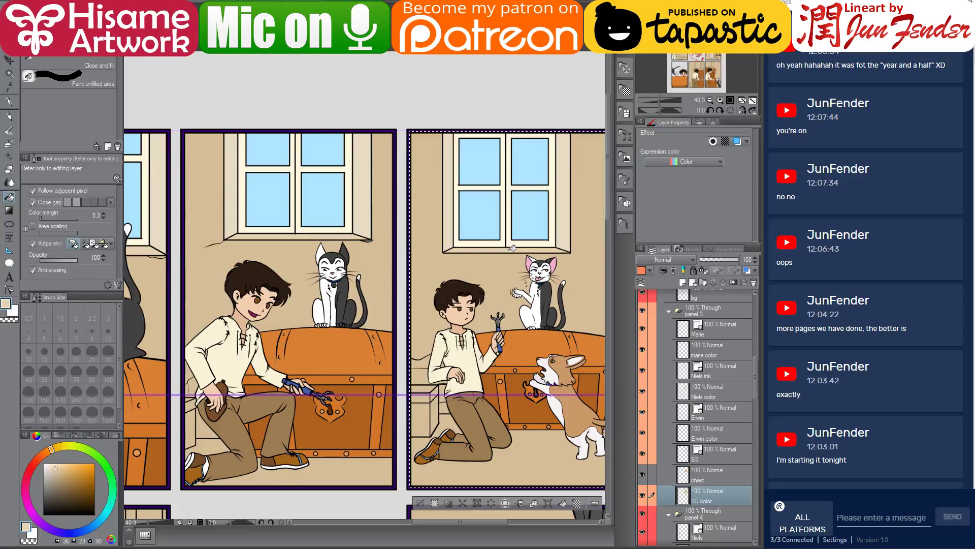
Make panel 4's BG color layer active and load its painted area as a selection.
scroll(488, 254, down, 3)
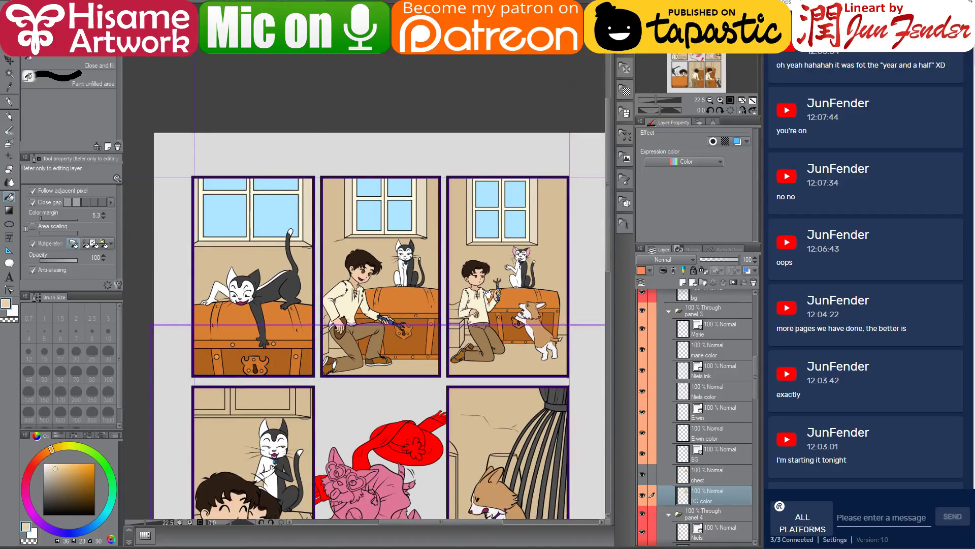
drag(488, 289, 493, 177)
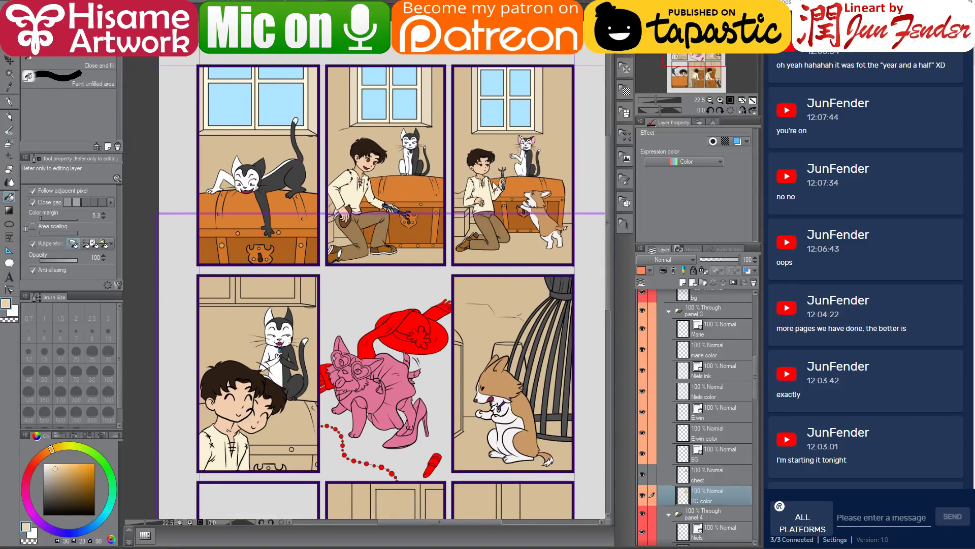
drag(236, 310, 256, 311)
key(shift+space)
key(ctrl+shift)
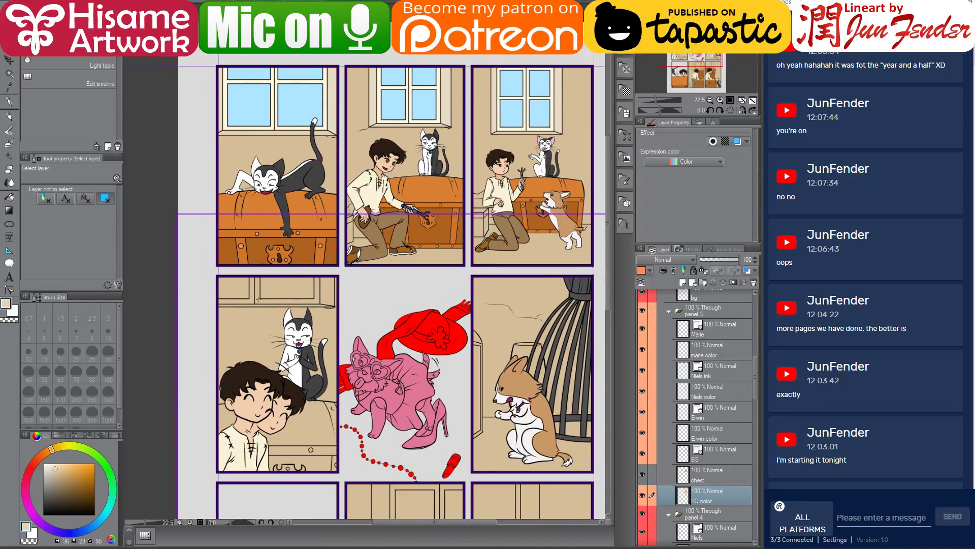
ctrl+shift+click(259, 301)
scroll(728, 513, down, 2)
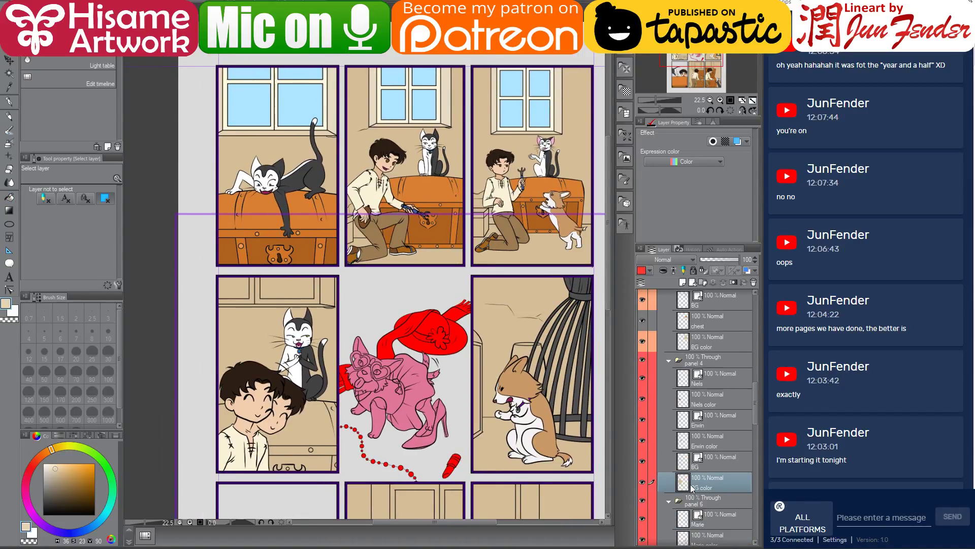
ctrl+click(683, 485)
scroll(277, 319, up, 1)
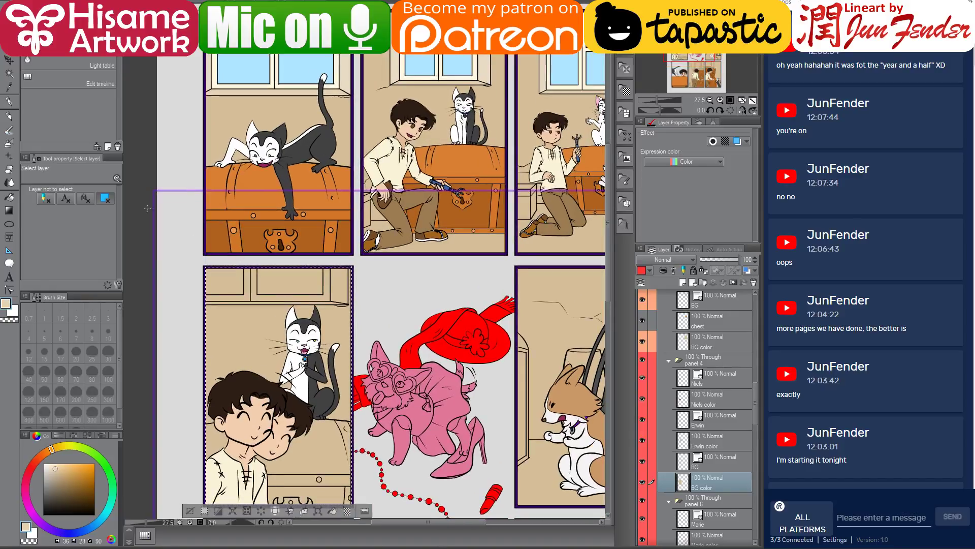
Fill the visible window panes in panel 4 with the light blue of panel 1's window.
click(9, 197)
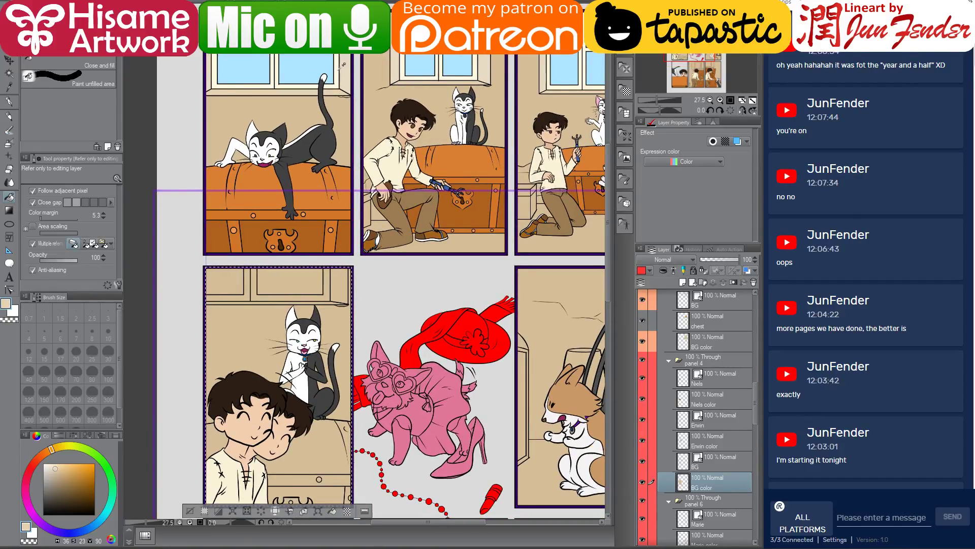
click(338, 285)
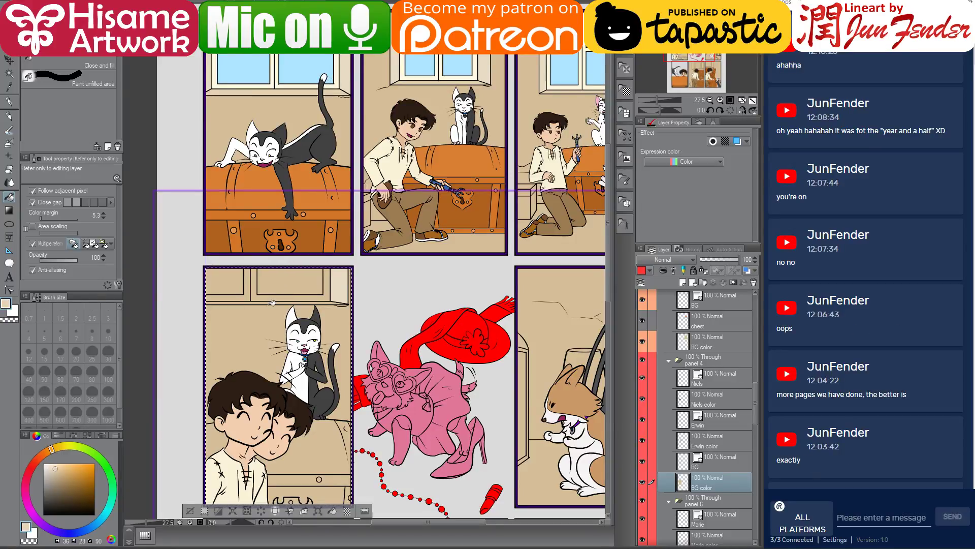
scroll(262, 242, up, 1)
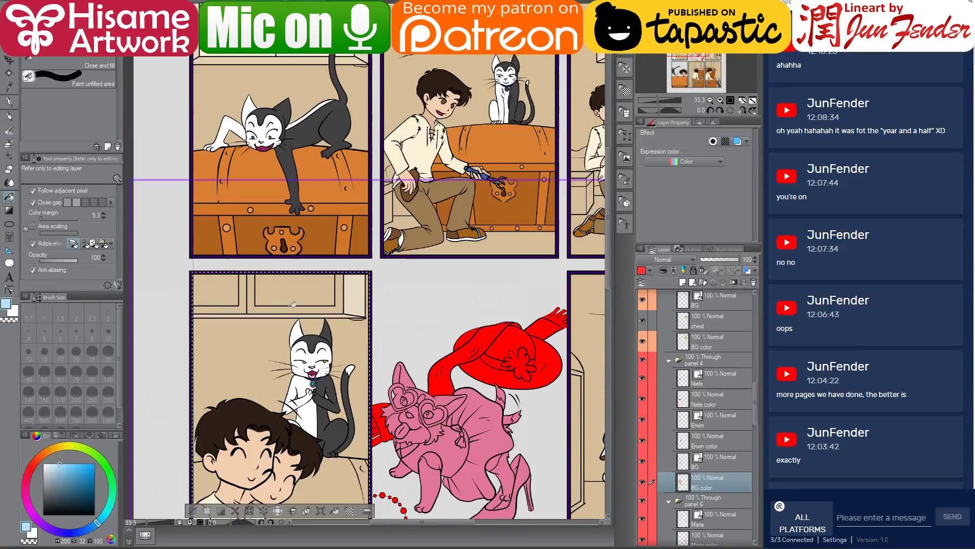
click(292, 281)
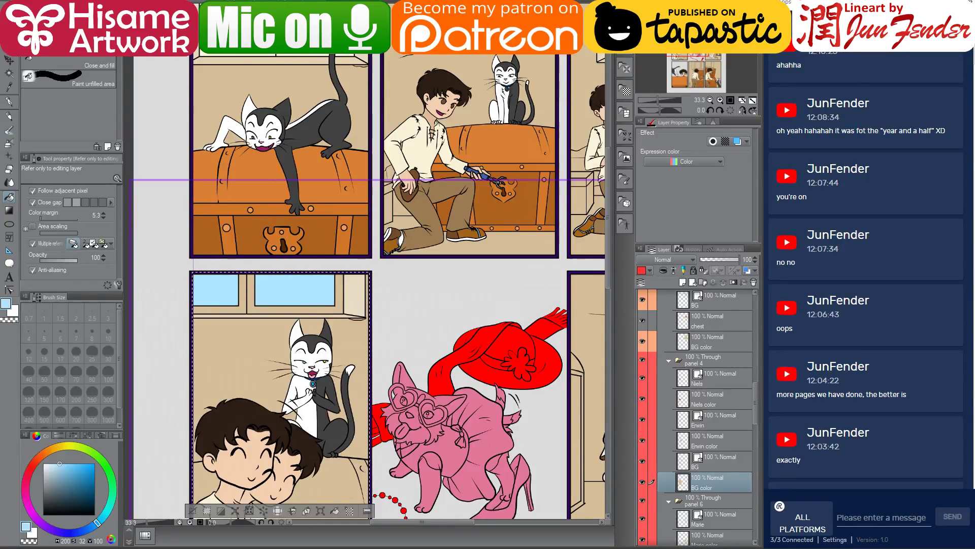
Fill the window frame in panel 4 with the sampled cream frame color.
alt+click(418, 140)
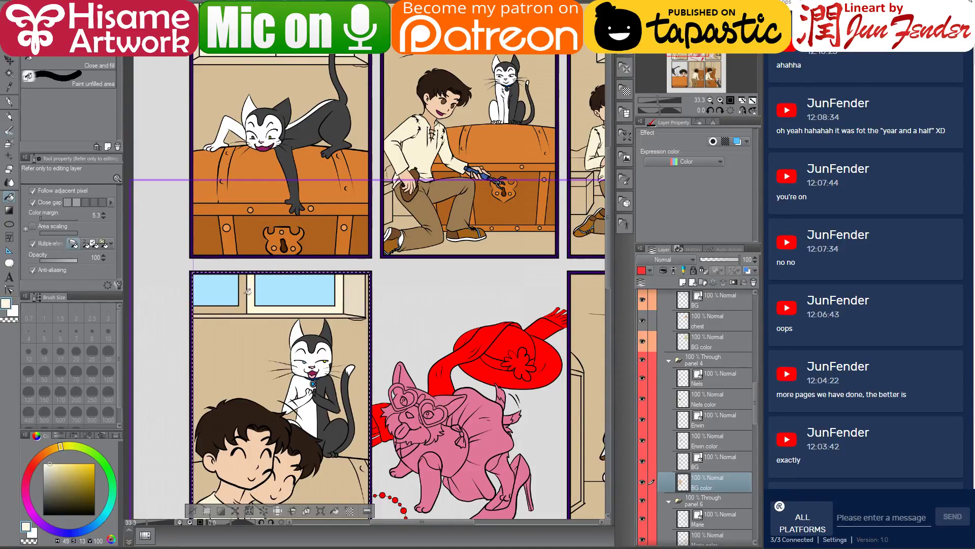
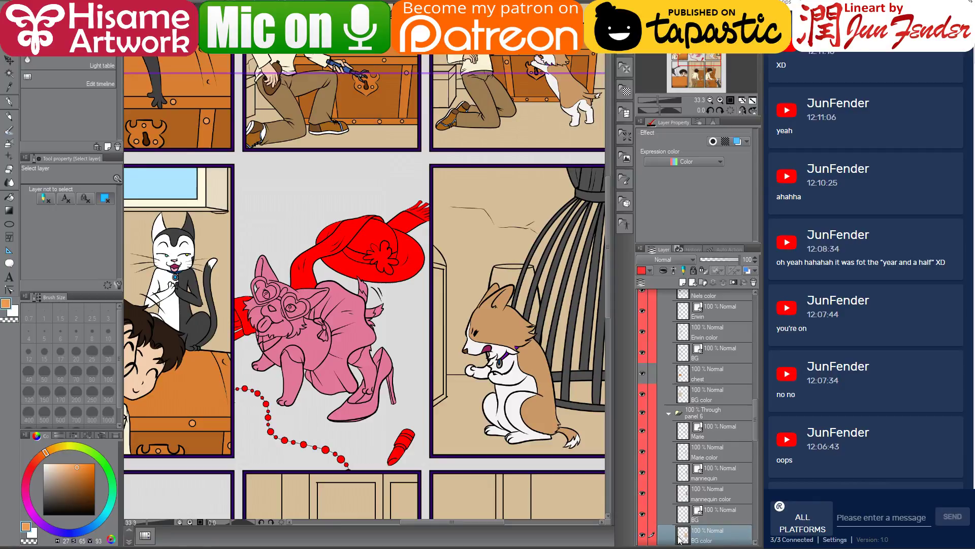
Add a new layer named "chest" above panel 6's BG color layer and clear the selection loaded from the background.
ctrl+click(691, 532)
click(683, 282)
double_click(698, 501)
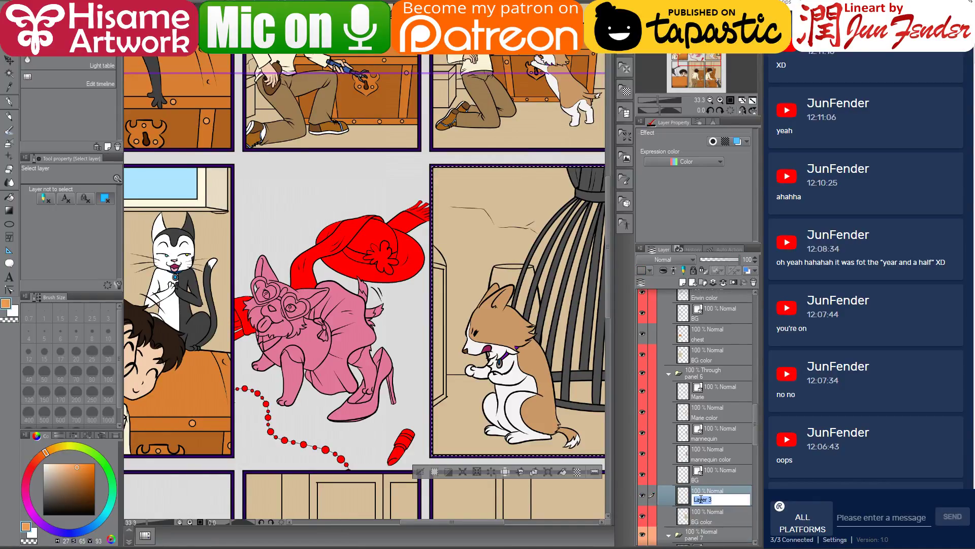
text(chest)
key(Return)
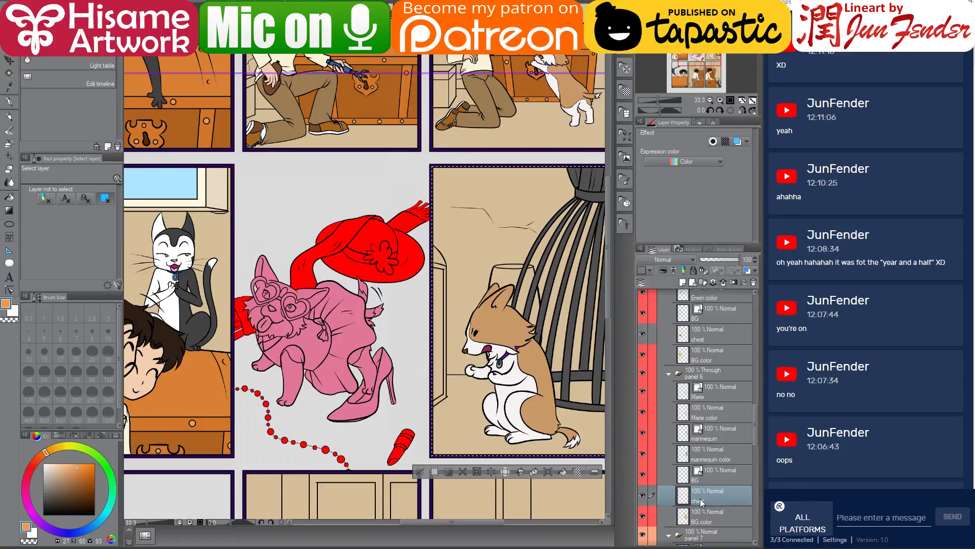
click(9, 197)
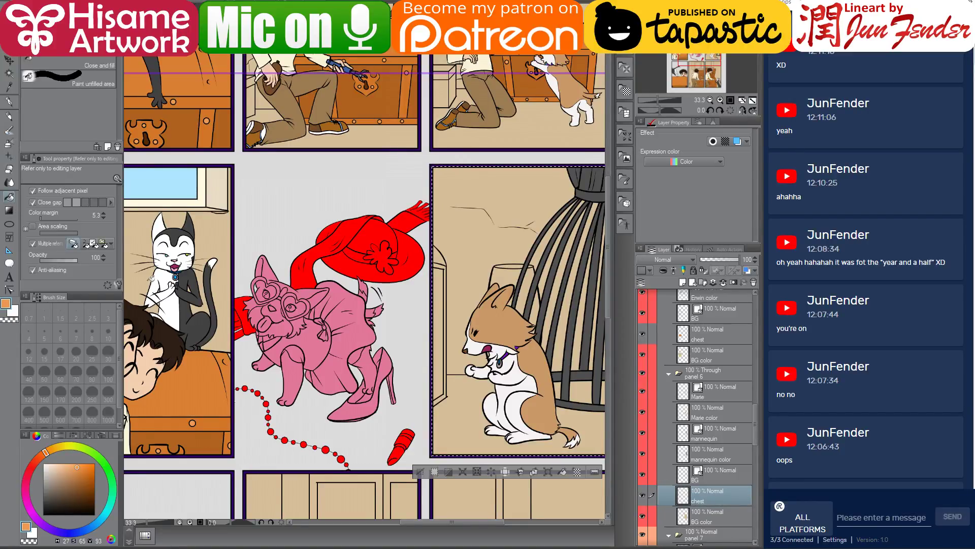
key(ctrl+d)
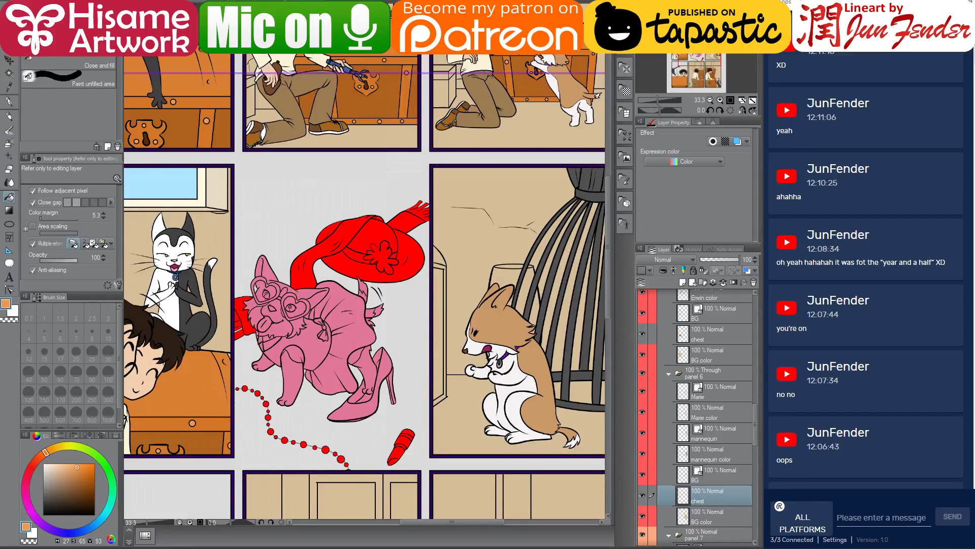
Fill the trim and side of the chest at panel 6's edge with the chest oranges sampled from panel 3.
click(444, 264)
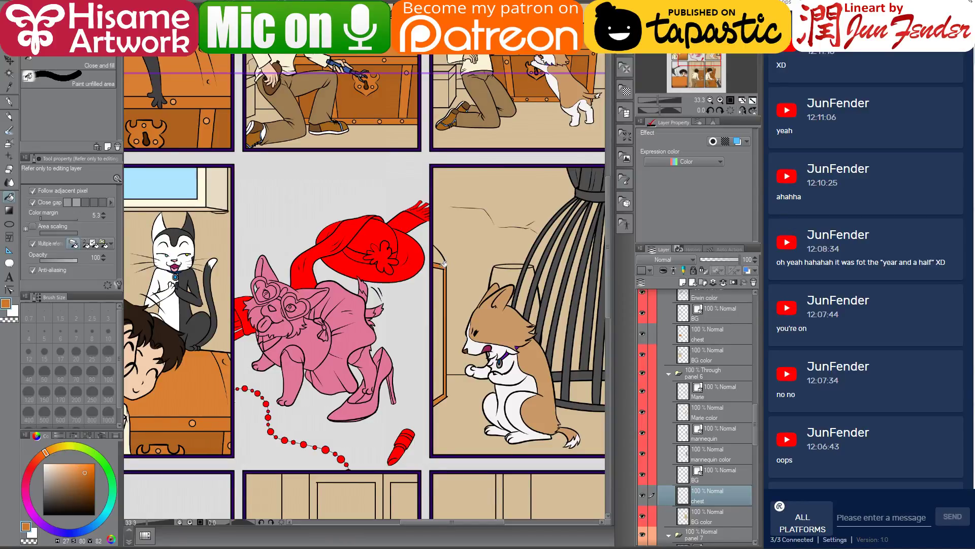
alt+click(535, 78)
click(440, 285)
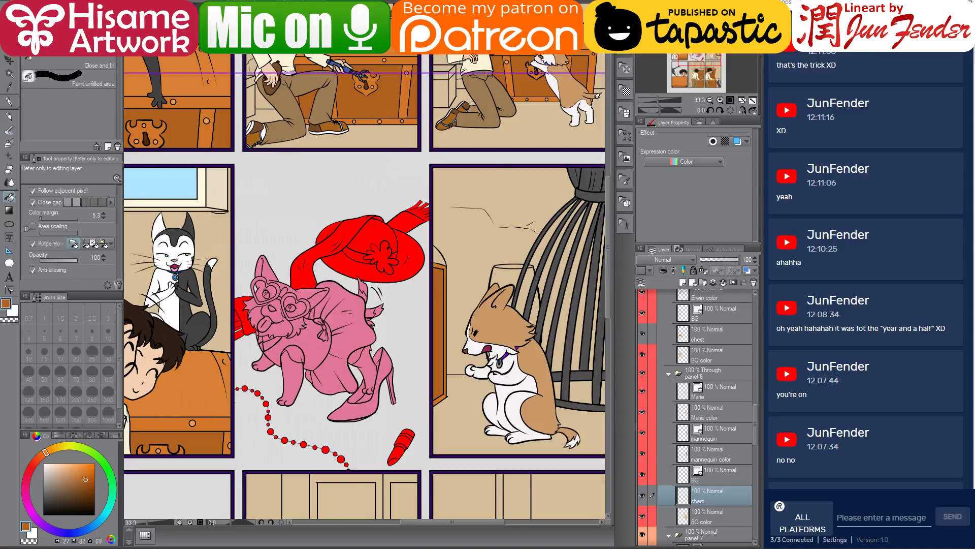
alt+click(510, 68)
scroll(565, 338, down, 2)
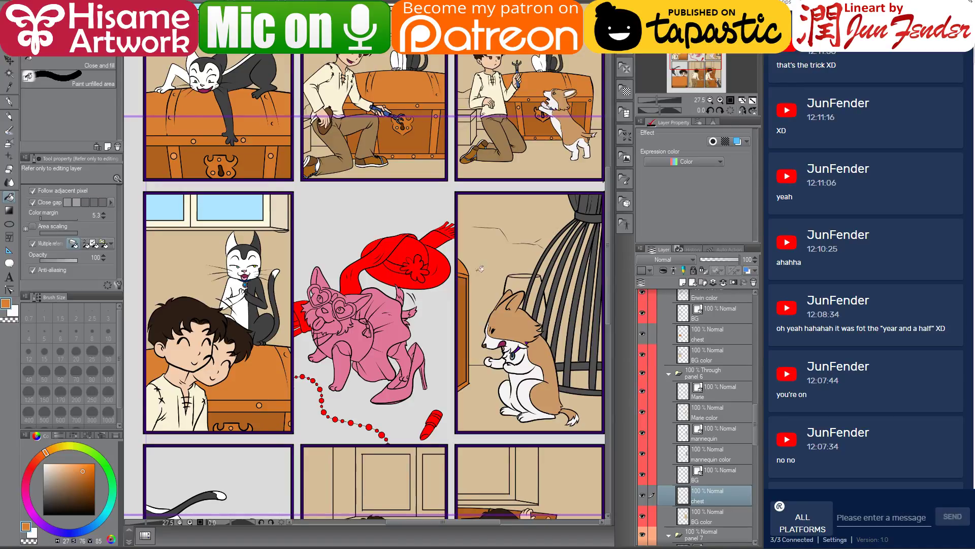
click(9, 60)
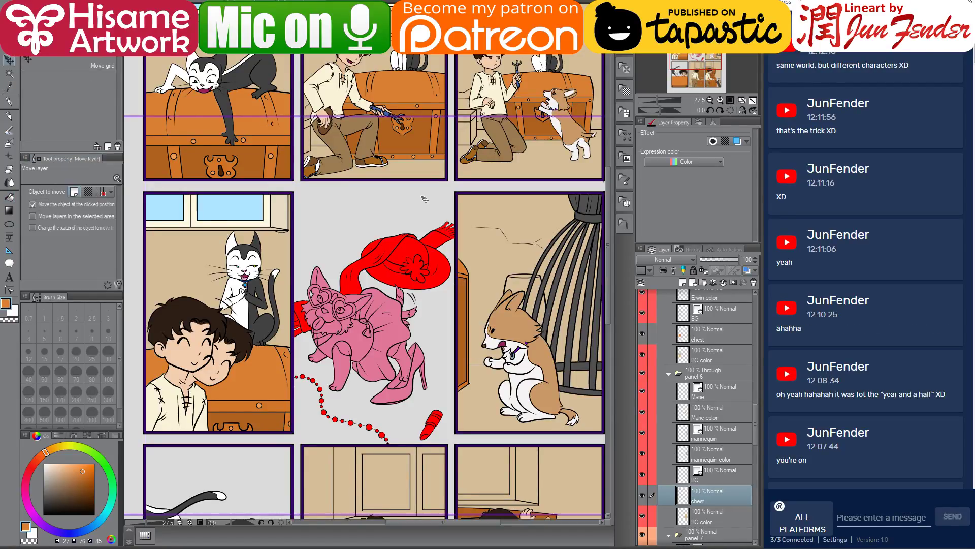
scroll(426, 234, down, 3)
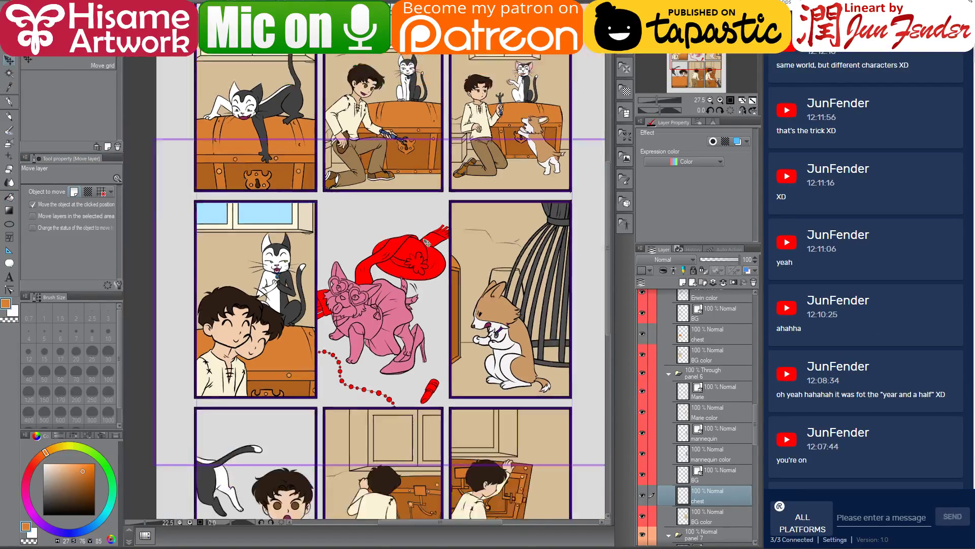
scroll(427, 231, up, 1)
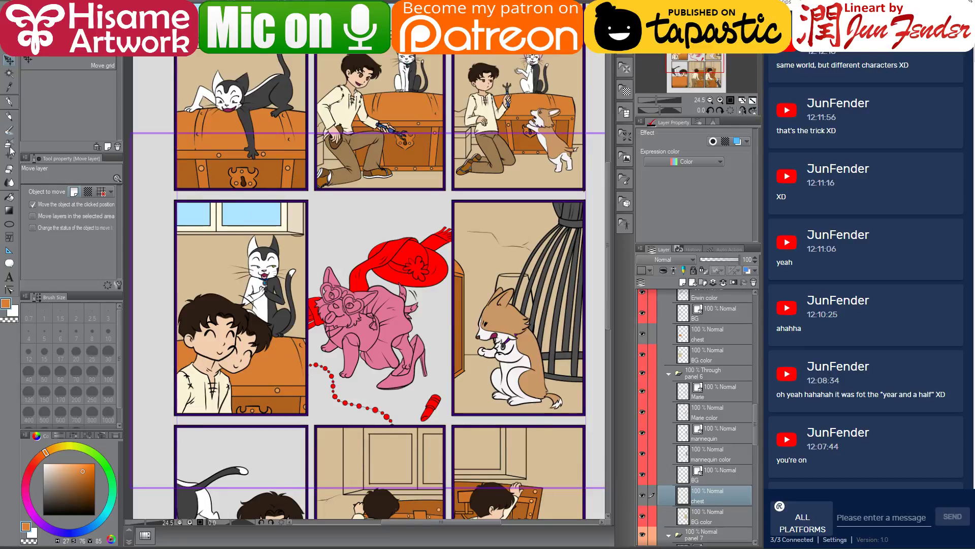
click(9, 101)
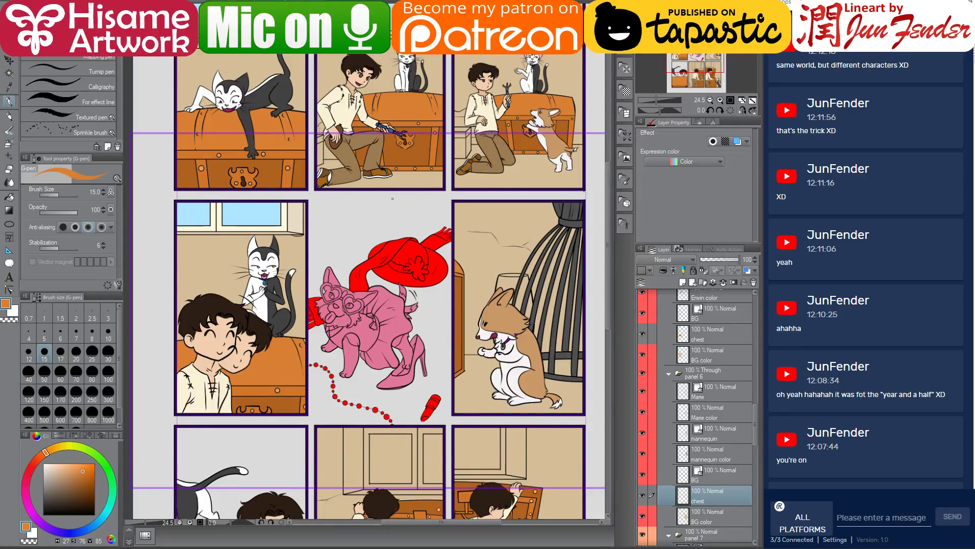
drag(389, 204, 389, 264)
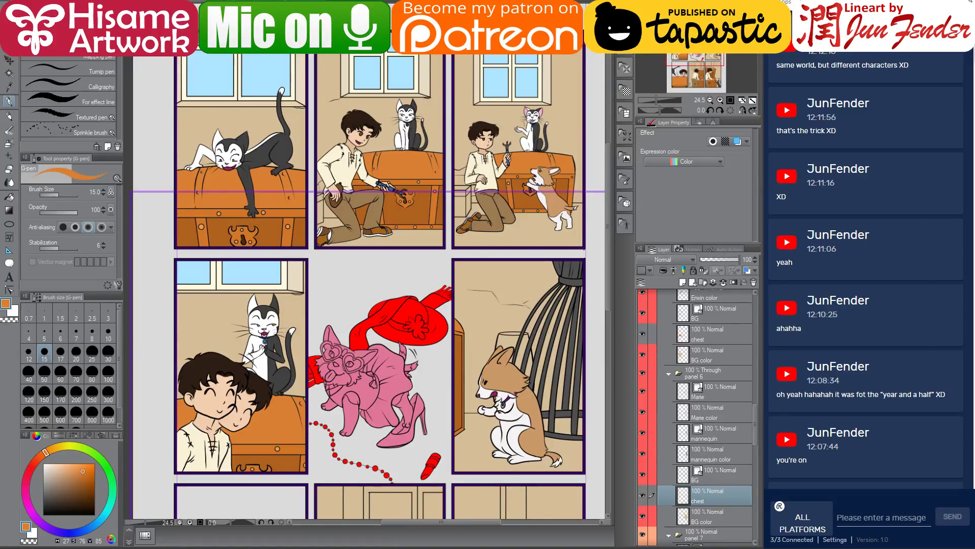
Make panel 8's BG color layer active, load its painted area as a selection, and hide the panel's two character layers.
drag(362, 385, 350, 194)
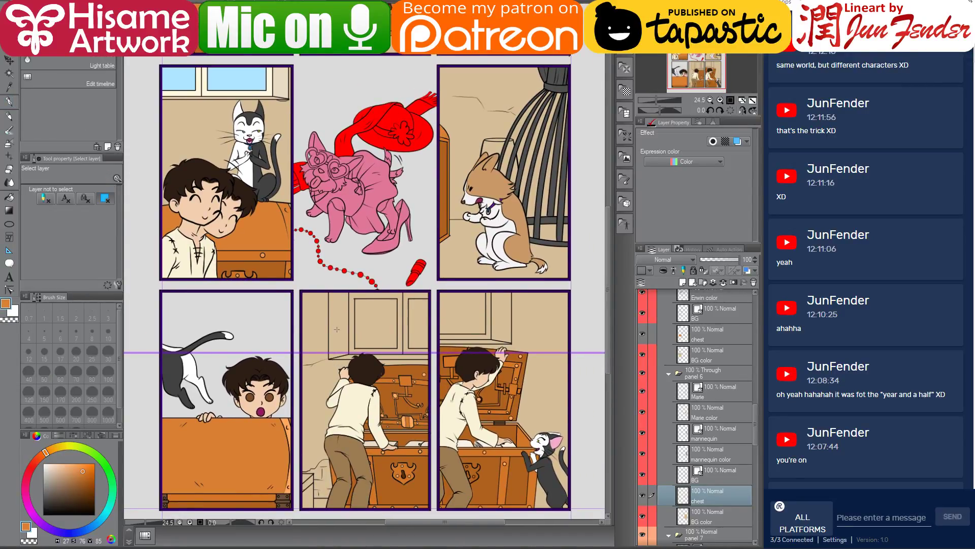
ctrl+shift+click(342, 366)
scroll(710, 486, down, 1)
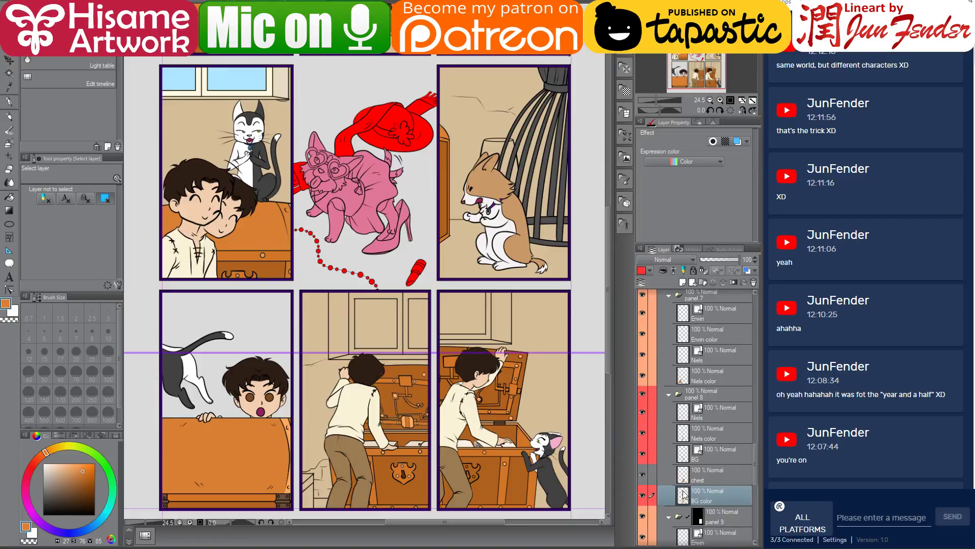
ctrl+click(684, 494)
click(8, 196)
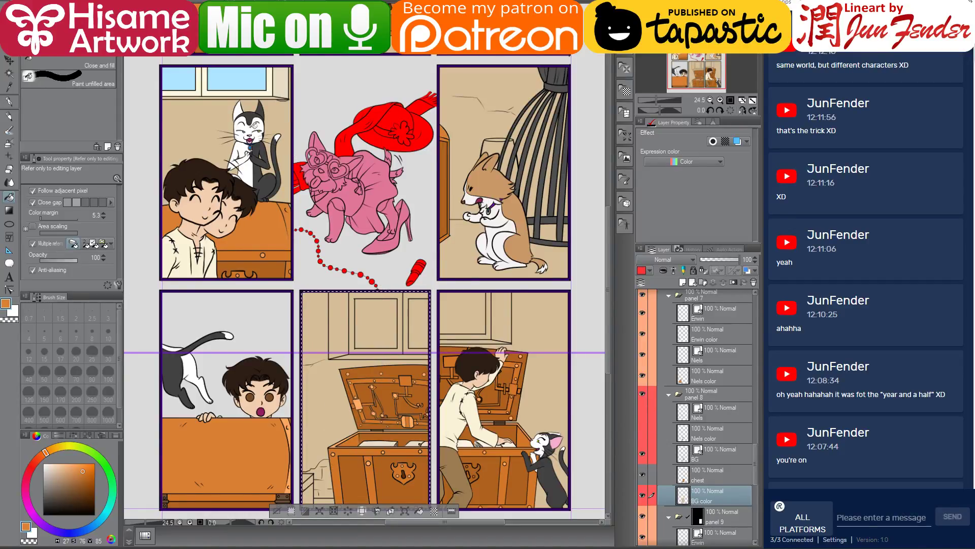
Fill the side recess and the sill of panel 8's window with the matching beiges sampled from panel 4's window.
alt+click(286, 77)
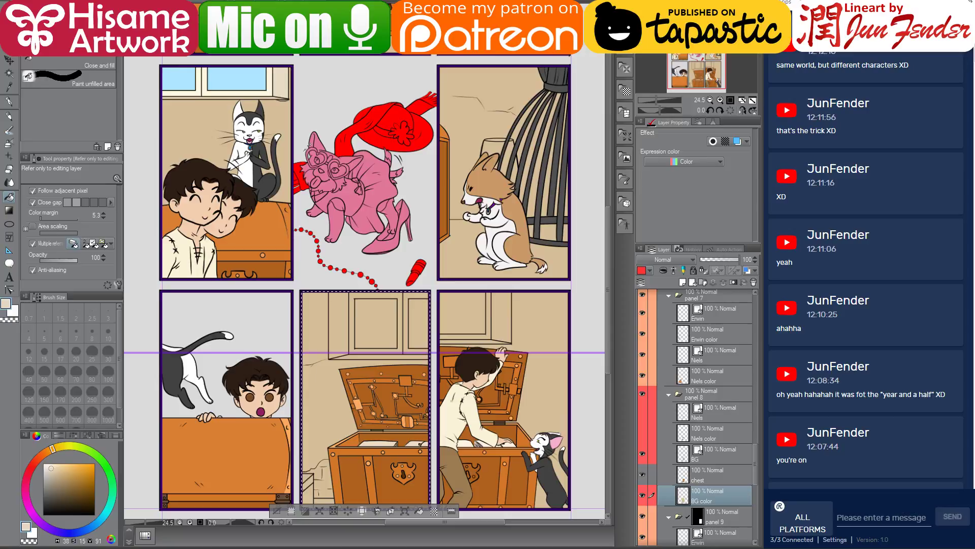
click(338, 321)
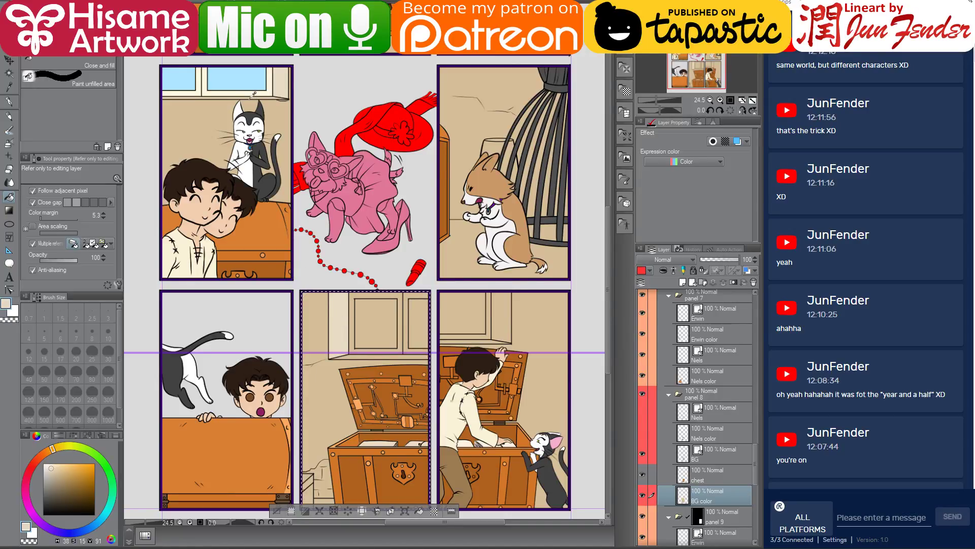
alt+click(253, 95)
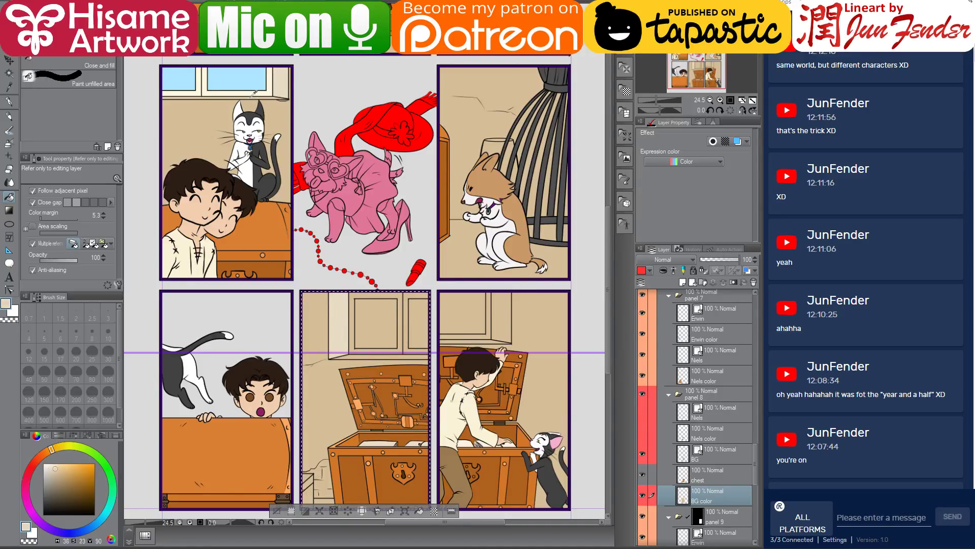
click(360, 357)
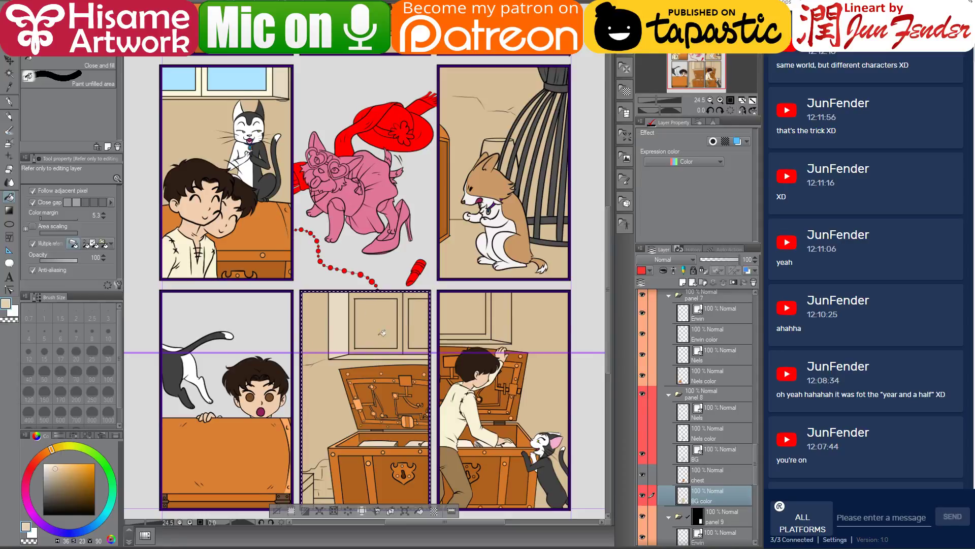
Fill panel 8's window frame with cream and both panes with light blue, sampled from panel 4's window.
alt+click(269, 90)
click(408, 300)
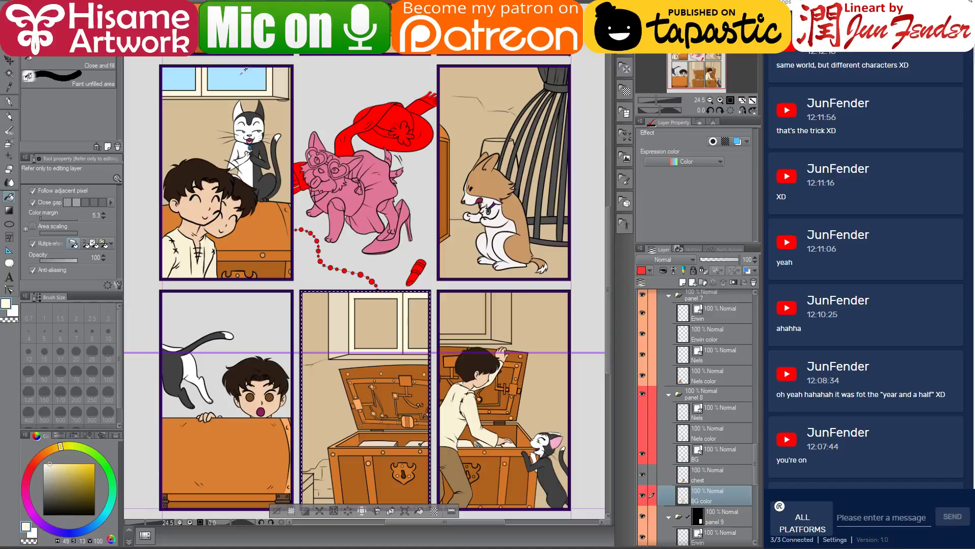
alt+click(245, 69)
click(379, 311)
click(420, 312)
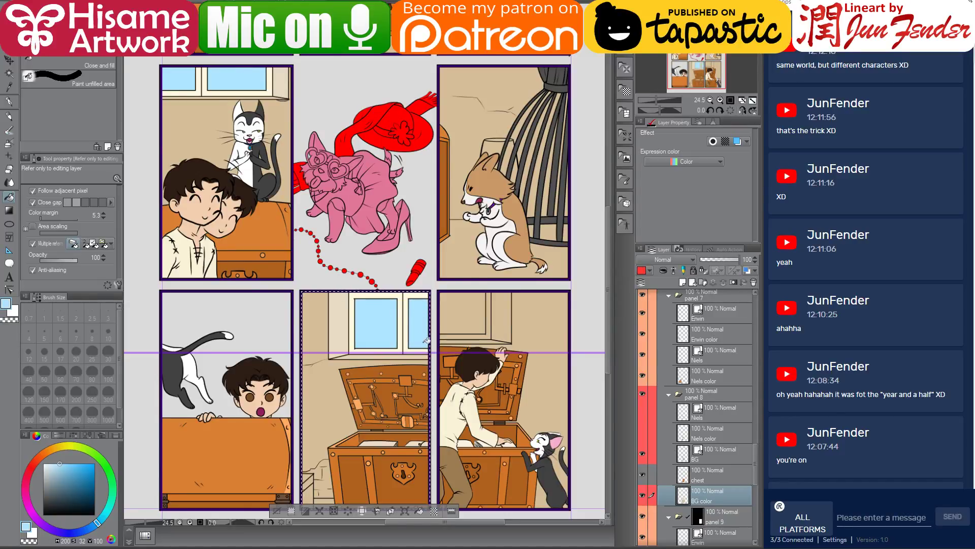
Show panel 8's hidden character layers again and clear the selection.
mouse_move(418, 331)
mouse_down()
mouse_move(399, 313)
mouse_move(408, 322)
mouse_up()
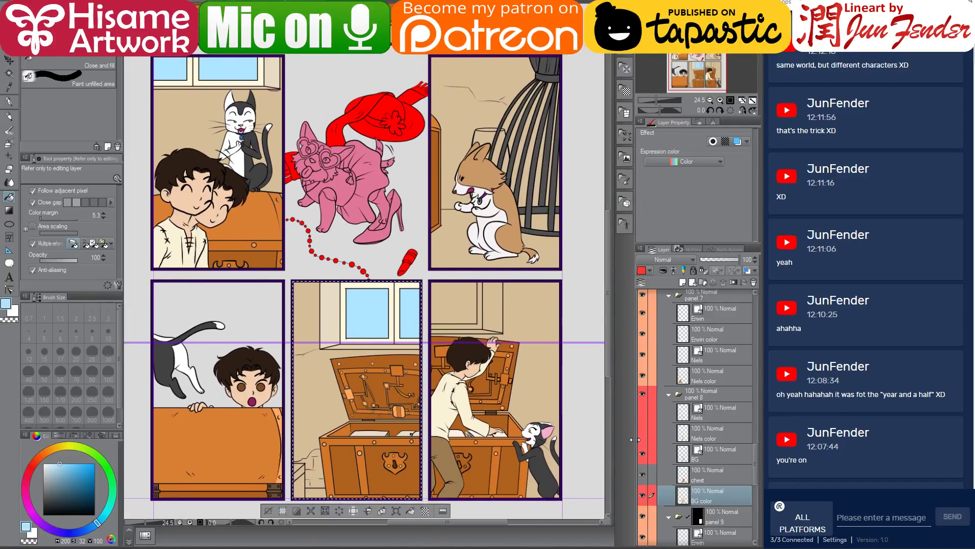
drag(643, 409, 643, 432)
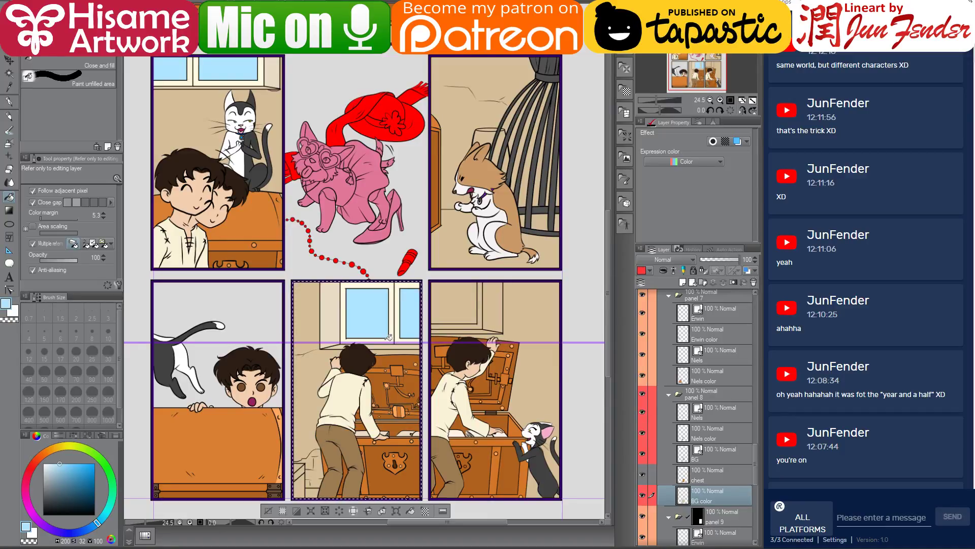
key(ctrl+d)
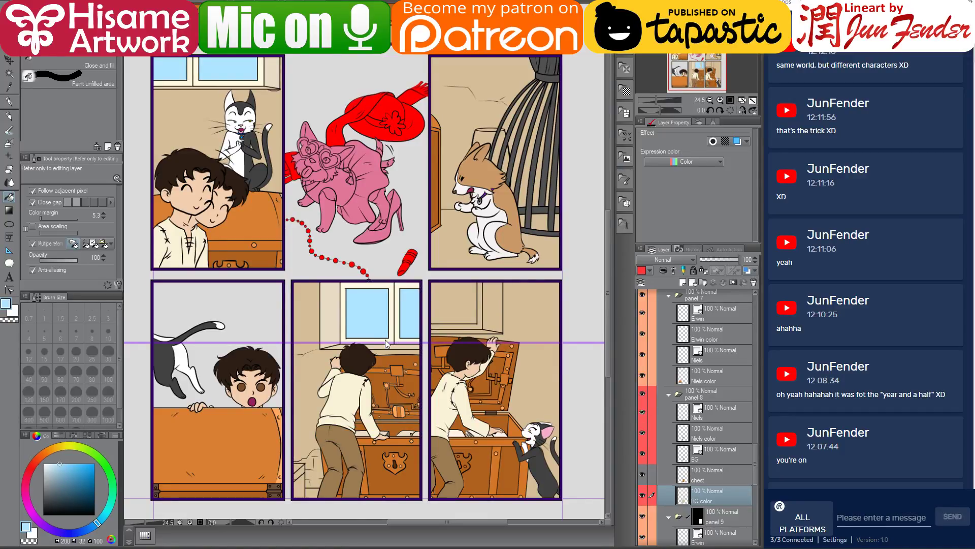
Load the painted area of panel 9's BG color layer as a selection and fill the window pane with light blue.
scroll(719, 498, down, 3)
scroll(719, 499, down, 6)
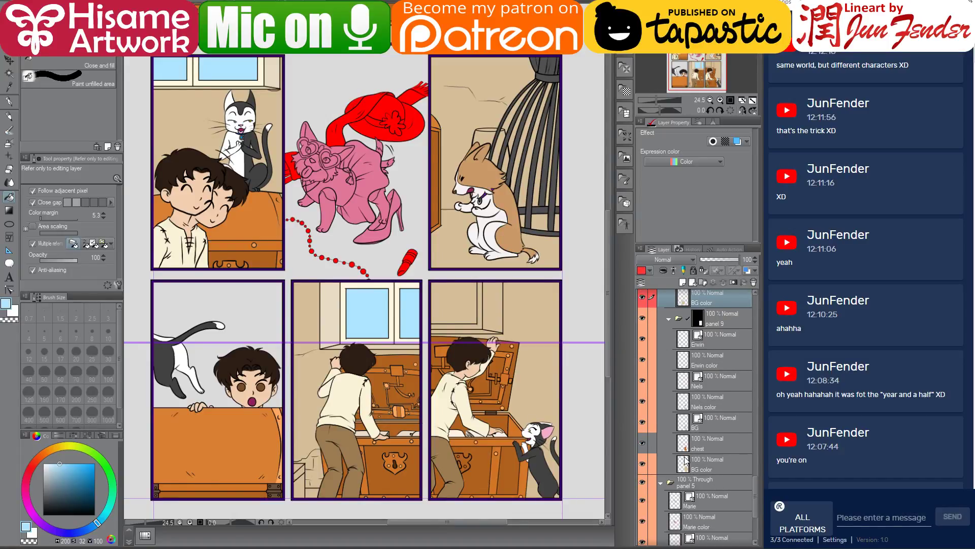
click(685, 462)
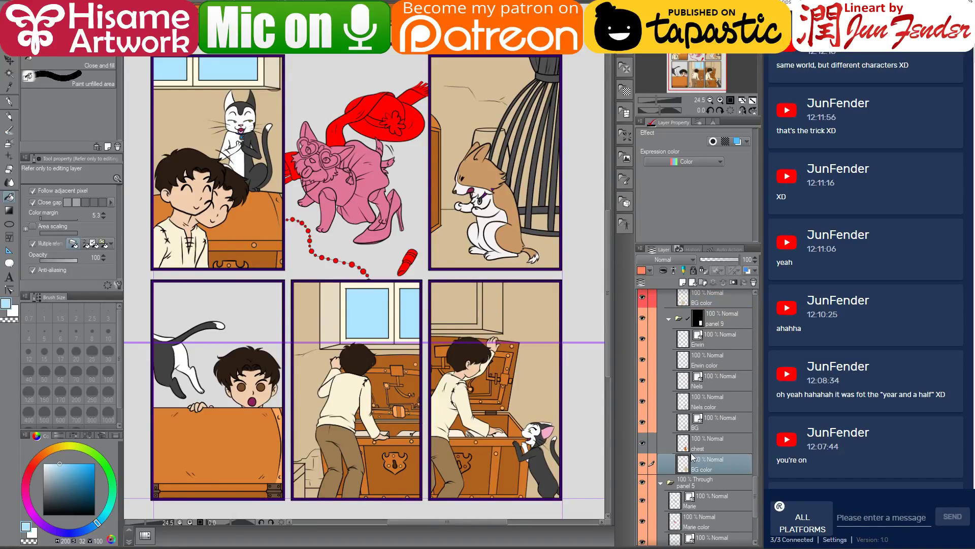
ctrl+click(684, 464)
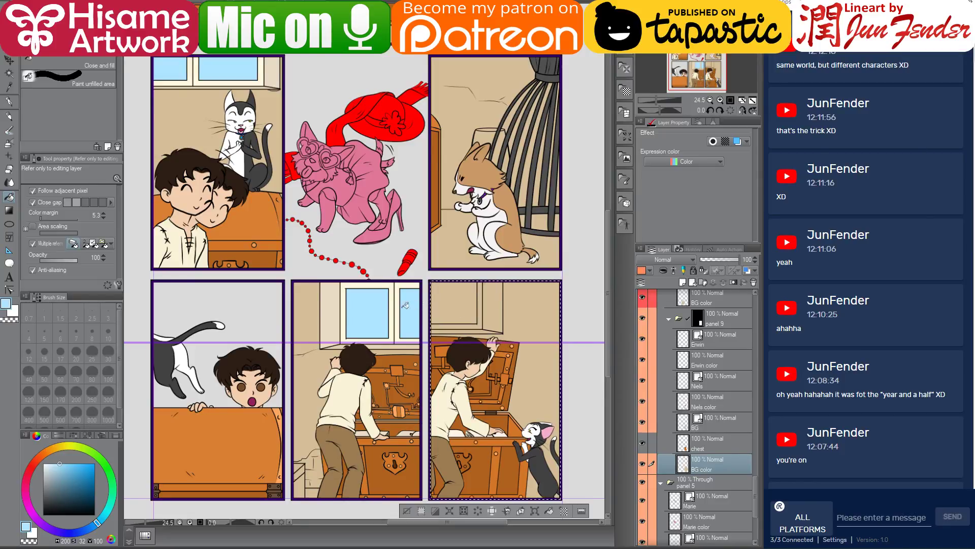
click(440, 303)
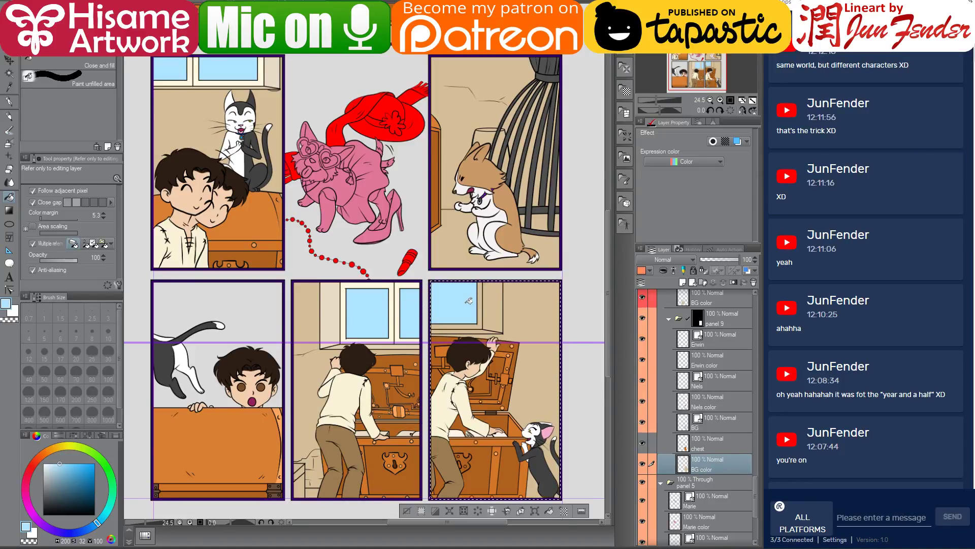
Fill panel 9's window frame, side recess and sill with the cream and beiges sampled from panel 8, and clear the selection.
alt+click(399, 304)
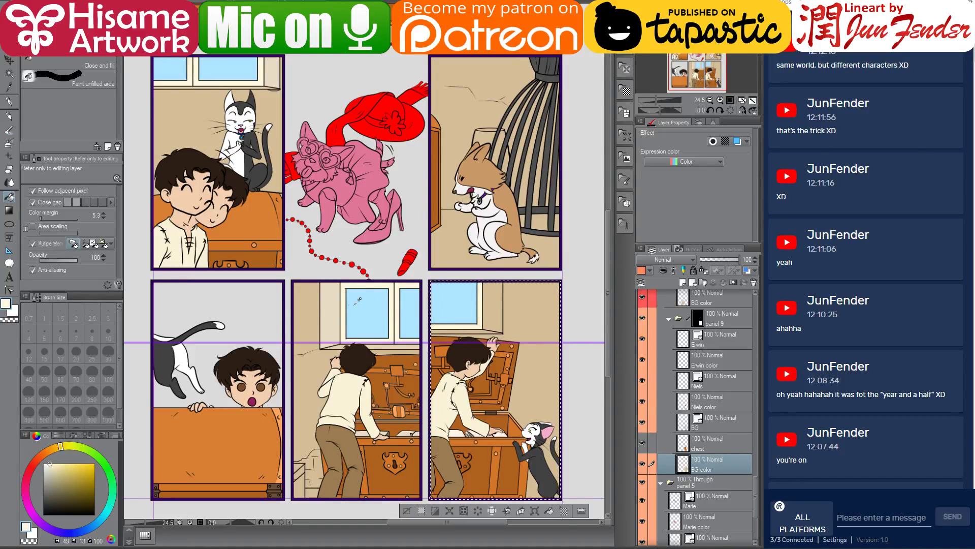
alt+click(336, 303)
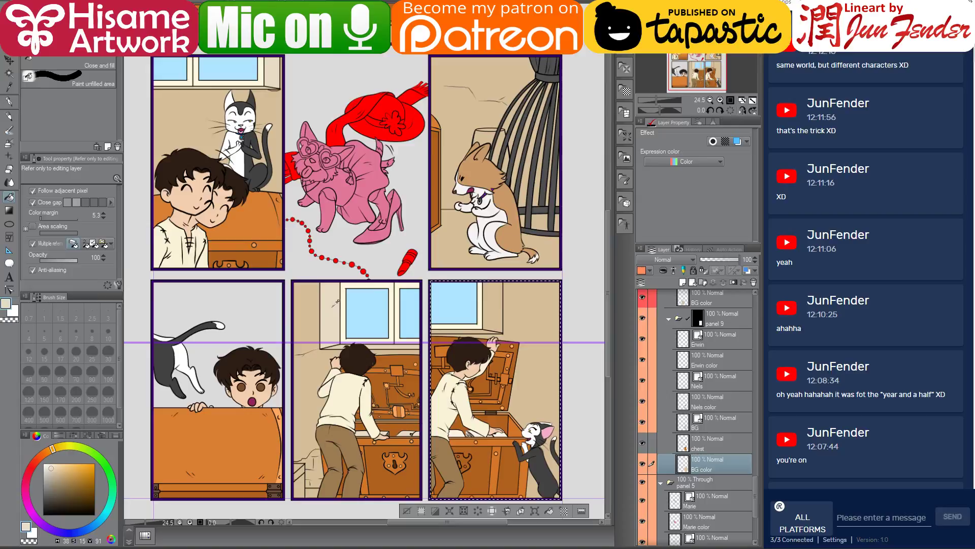
alt+click(393, 338)
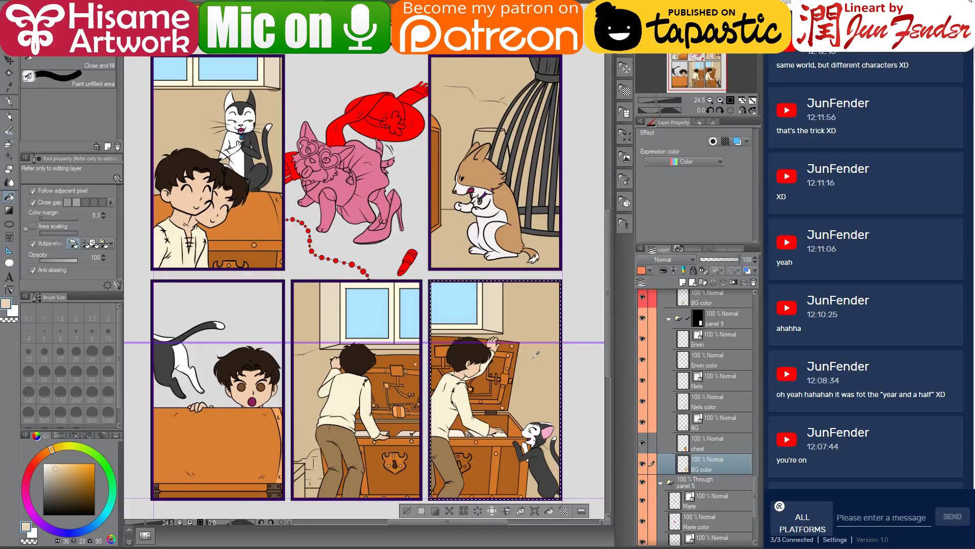
scroll(536, 354, down, 1)
drag(501, 344, 519, 368)
key(ctrl+d)
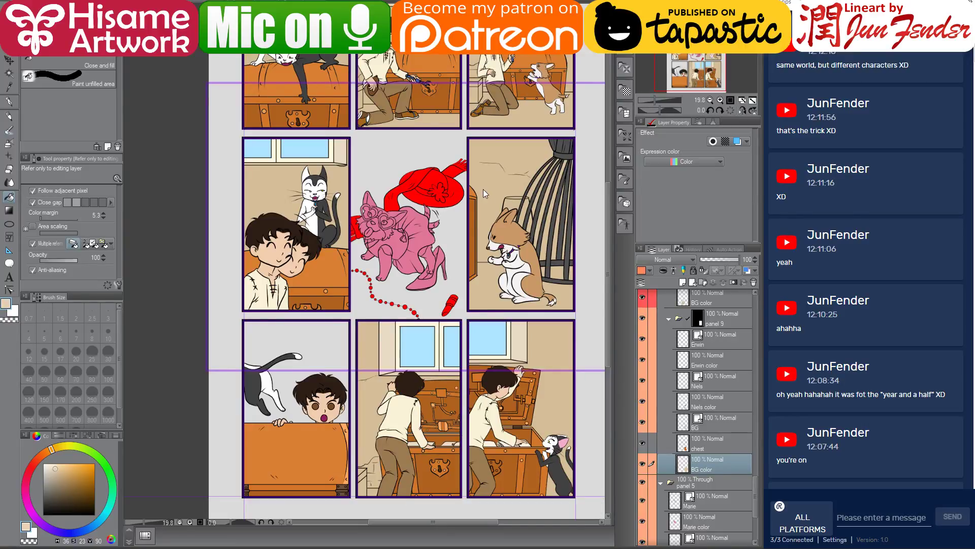
drag(512, 187, 481, 360)
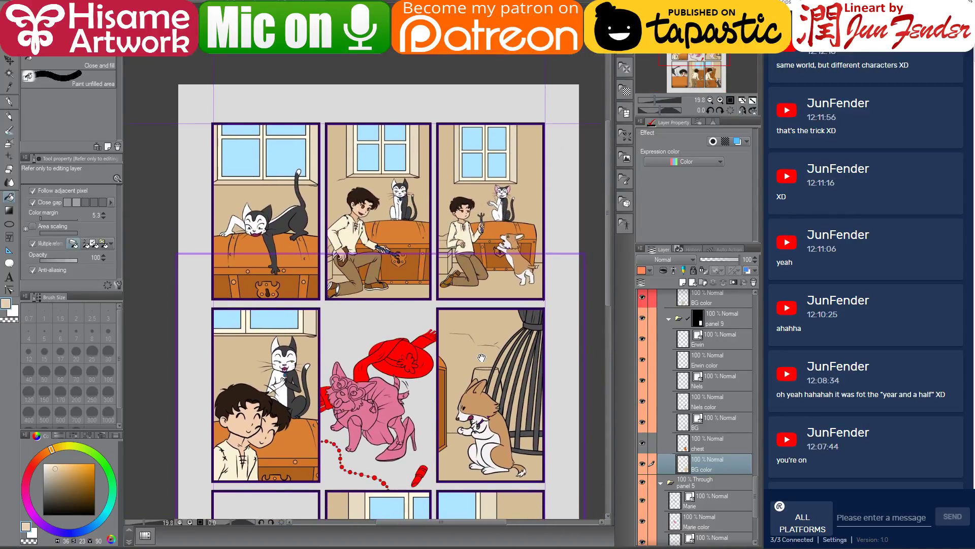
Select the pink dog's Marie color layer in panel 5 and load its painted area as a selection.
click(11, 60)
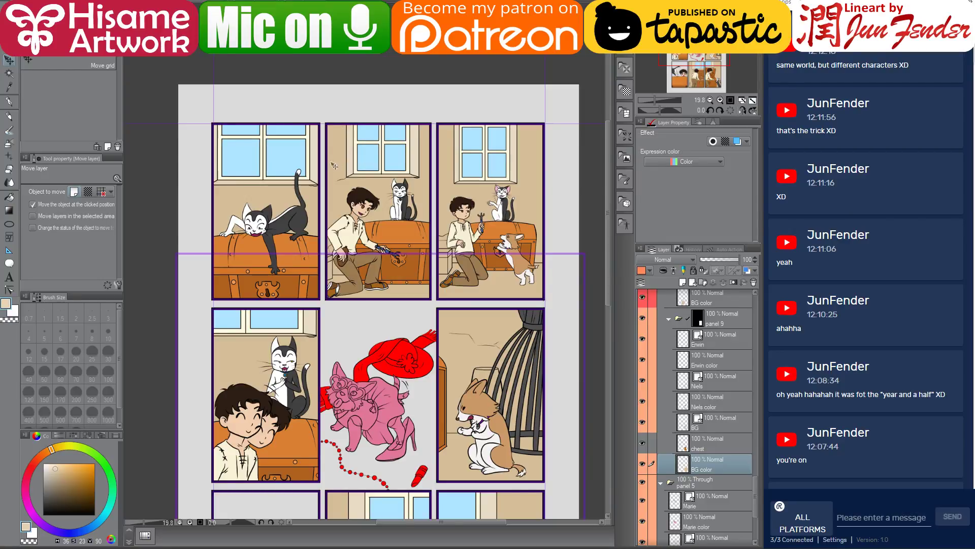
drag(361, 202, 369, 72)
scroll(442, 231, down, 1)
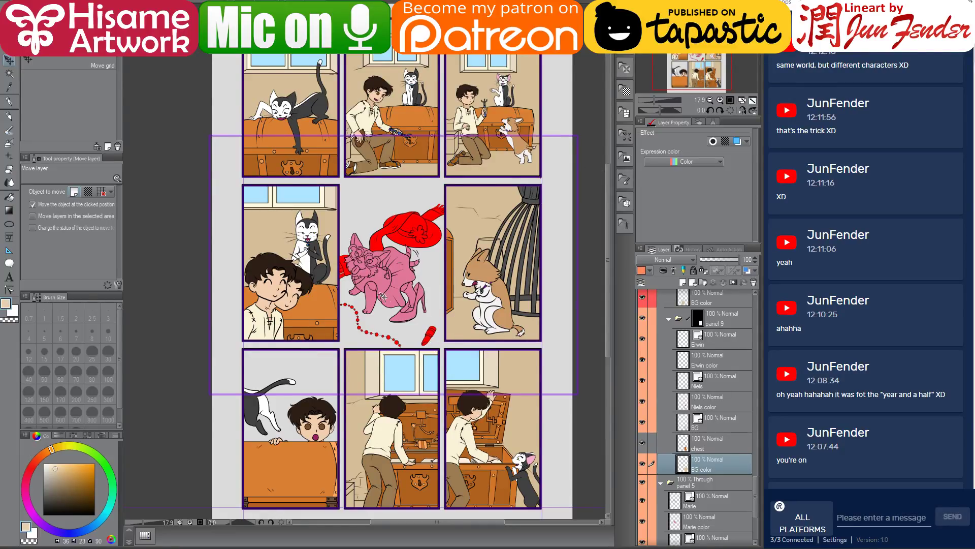
scroll(371, 281, up, 2)
scroll(363, 292, up, 2)
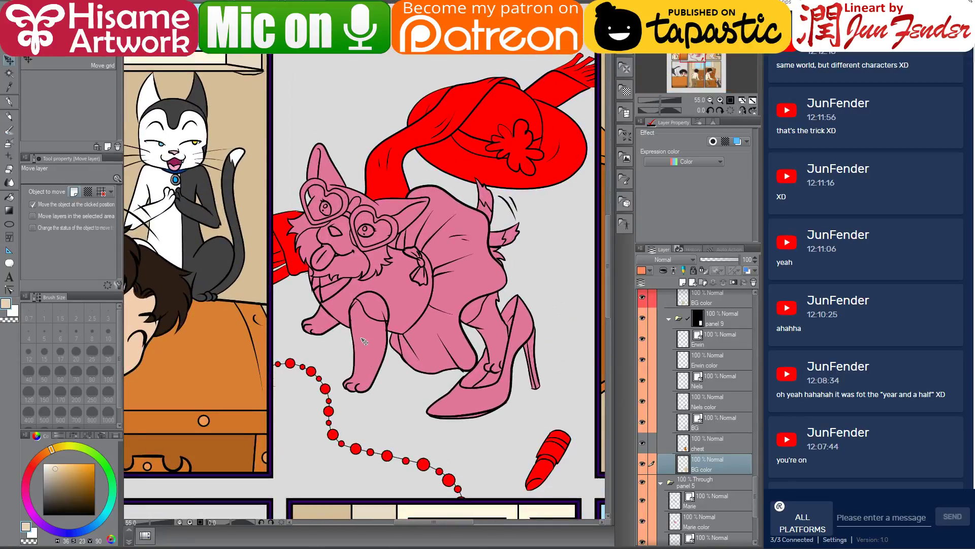
key(o)
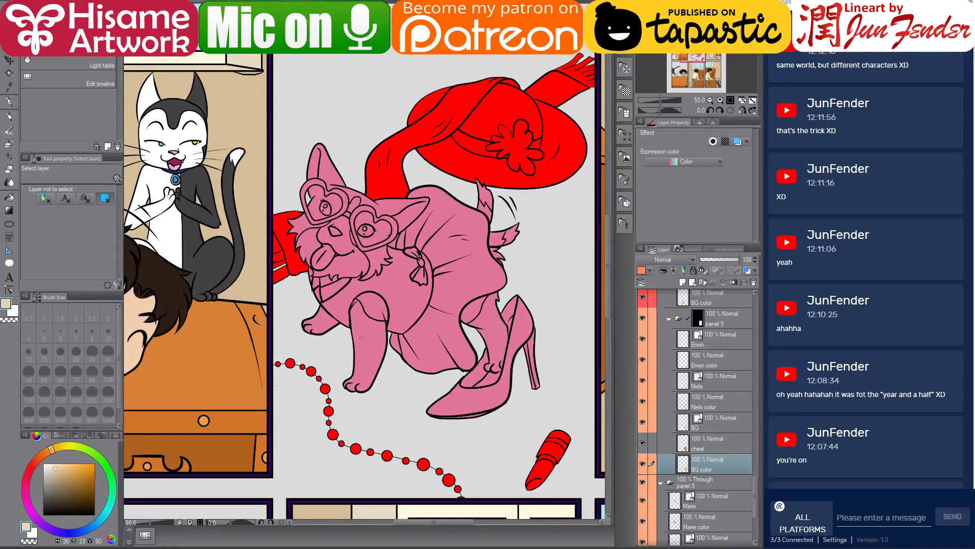
click(364, 341)
ctrl+click(676, 522)
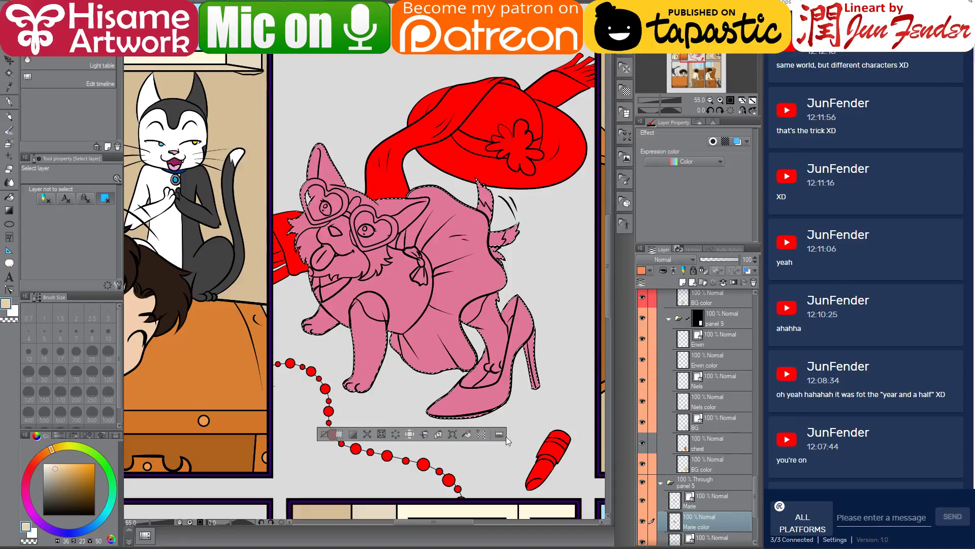
Paint the whole selected dog figure tan with the G-pen at brush size 800.
click(11, 102)
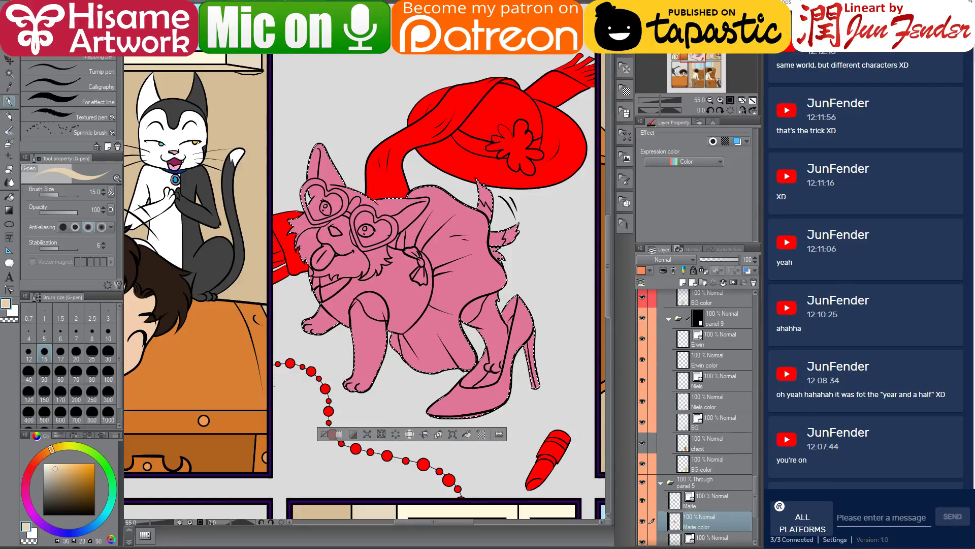
scroll(269, 253, down, 3)
key(])
key(])
key(])
key(])
key(])
key(])
key(])
key(])
key(])
key(])
key(])
key(])
key(])
key(])
key(])
key(])
key(])
key(])
key(])
key(])
key(])
drag(356, 294, 435, 209)
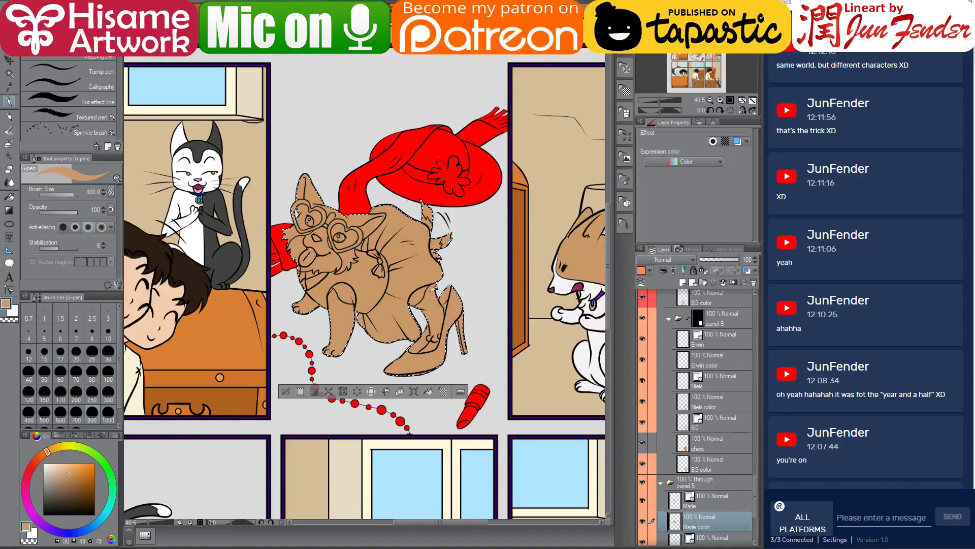
Color the dog's legs, tail markings, muzzle and chest fur white, sampling the white from panel 6's dog.
scroll(413, 285, up, 1)
alt+click(599, 316)
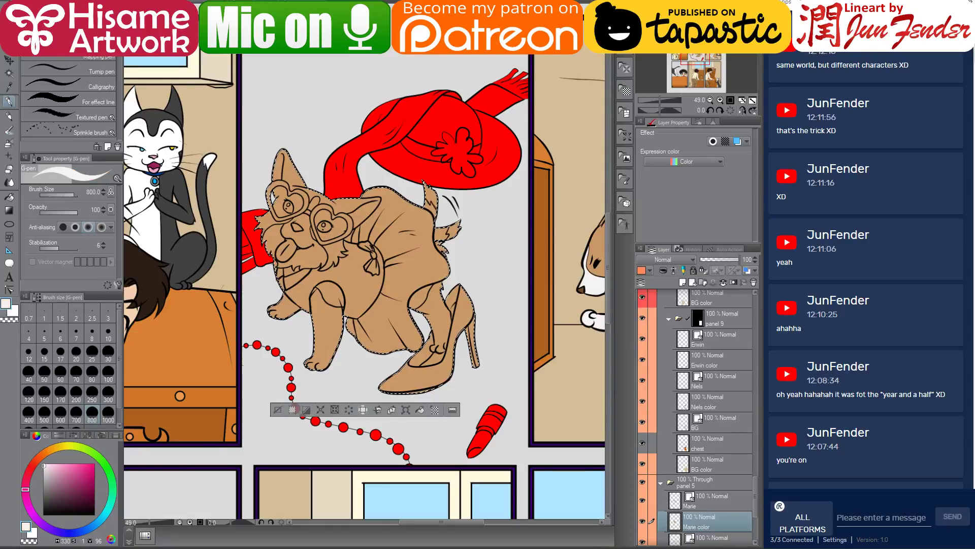
click(8, 197)
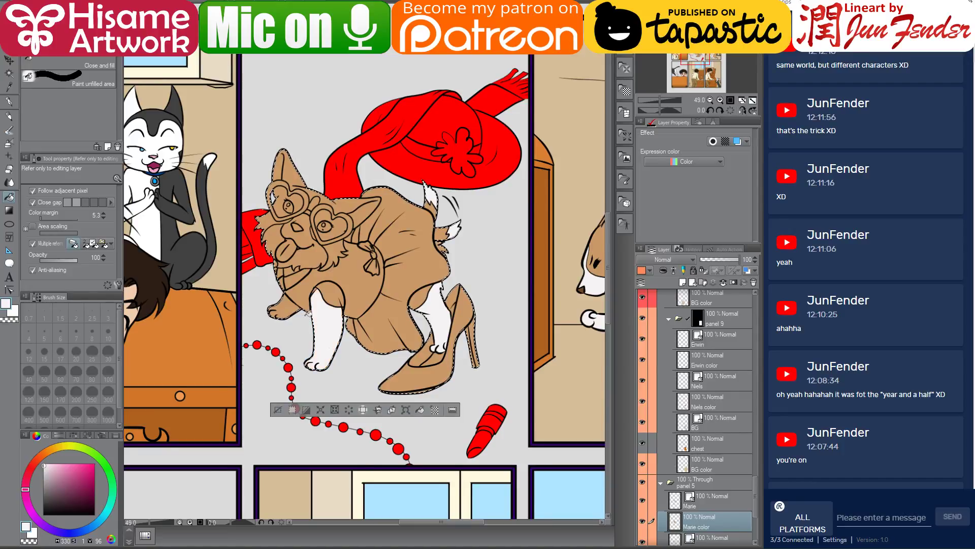
scroll(358, 294, up, 2)
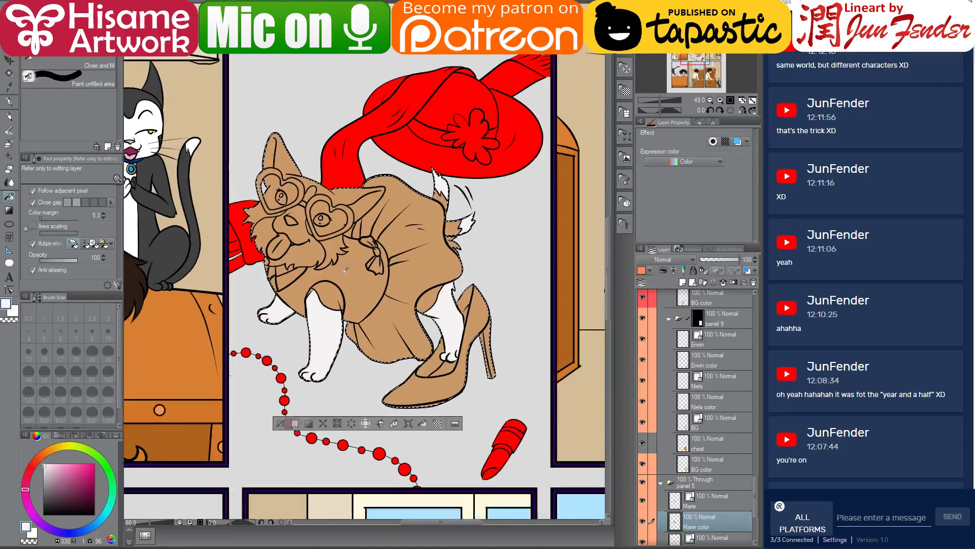
click(261, 221)
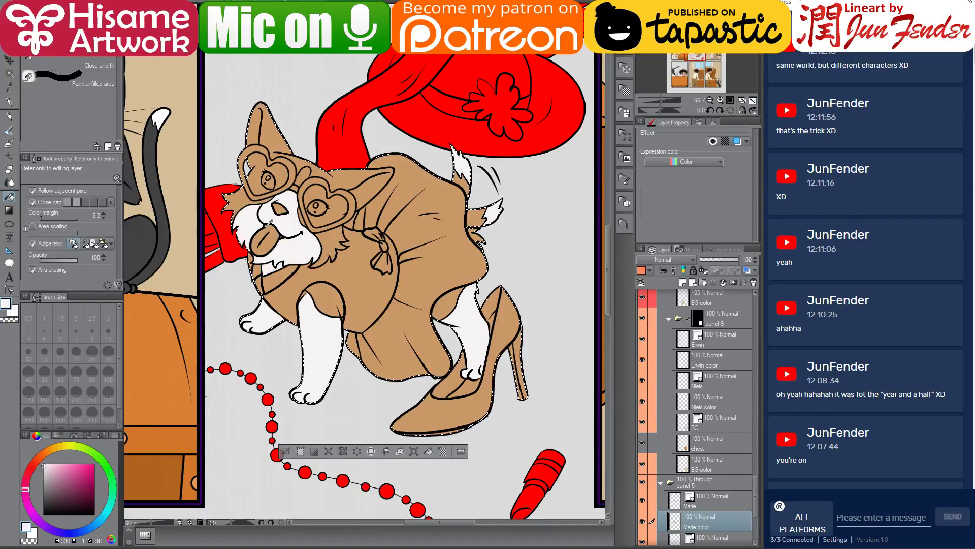
Fill the dog's facial details, its dress in two pinks and the high heel in reds, and clear the selection.
scroll(266, 241, down, 2)
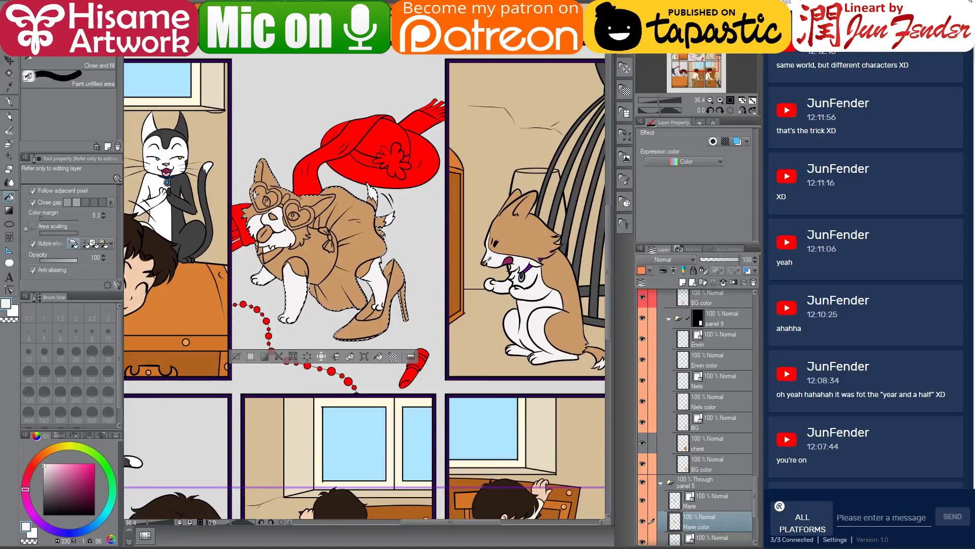
alt+click(489, 258)
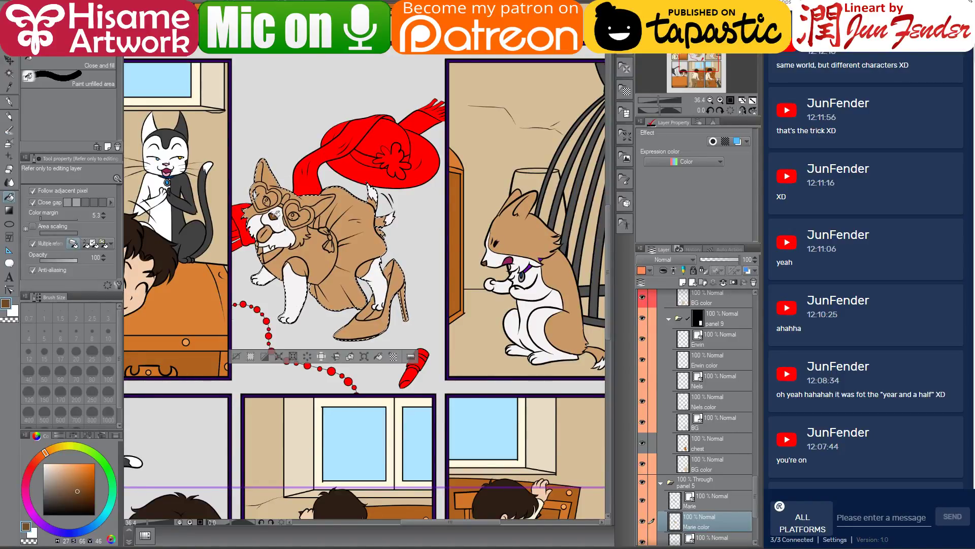
alt+click(169, 172)
scroll(169, 172, up, 3)
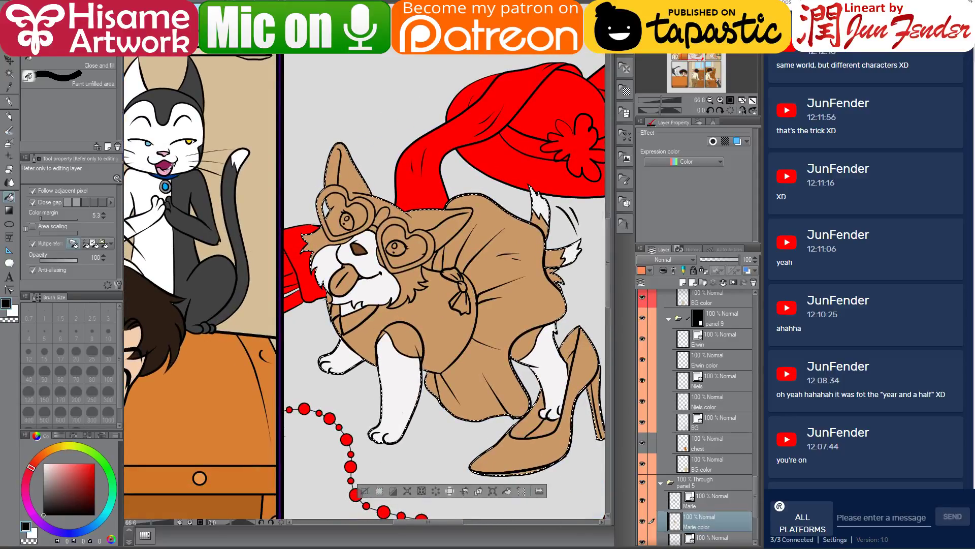
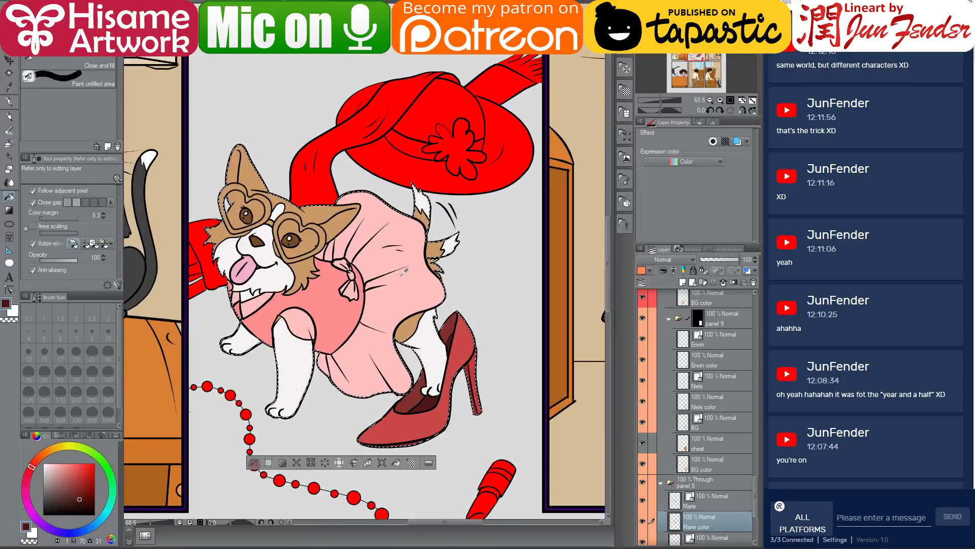
scroll(404, 271, down, 3)
scroll(402, 280, up, 2)
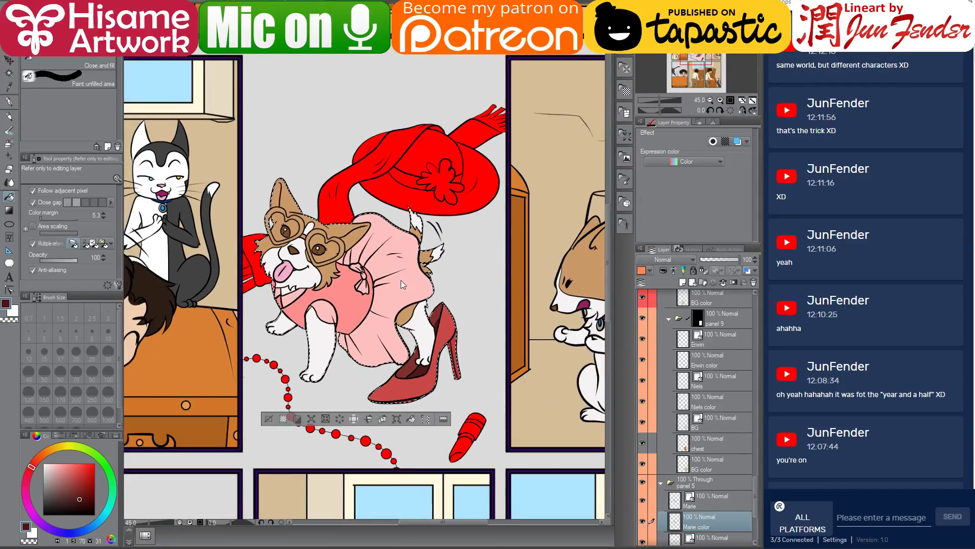
scroll(682, 420, down, 2)
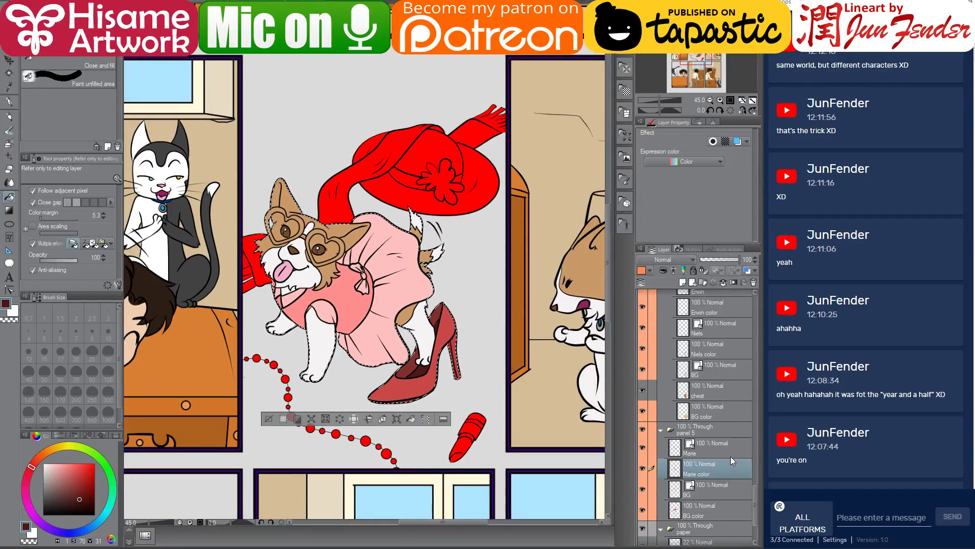
key(ctrl+d)
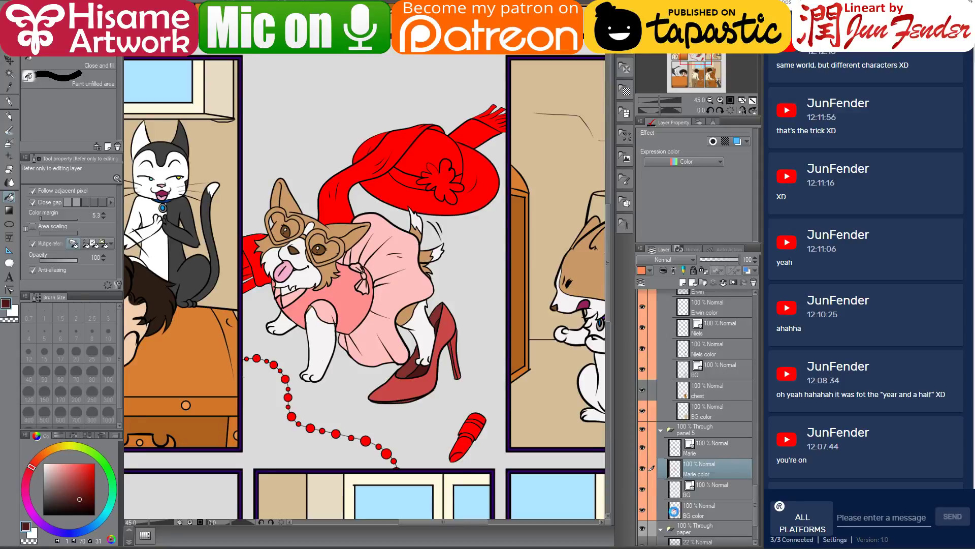
Load the painted area of panel 5's BG color layer as a selection.
click(697, 507)
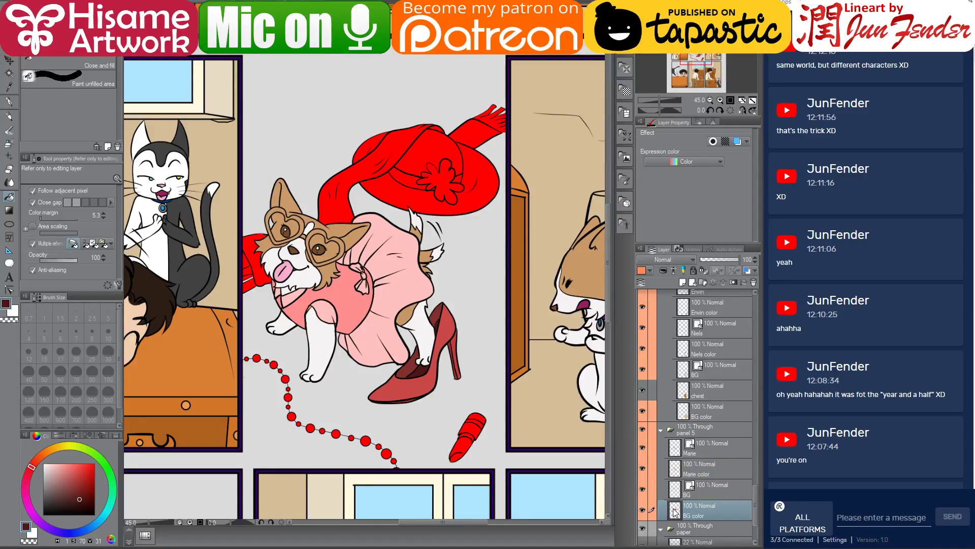
ctrl+click(677, 510)
scroll(373, 197, up, 1)
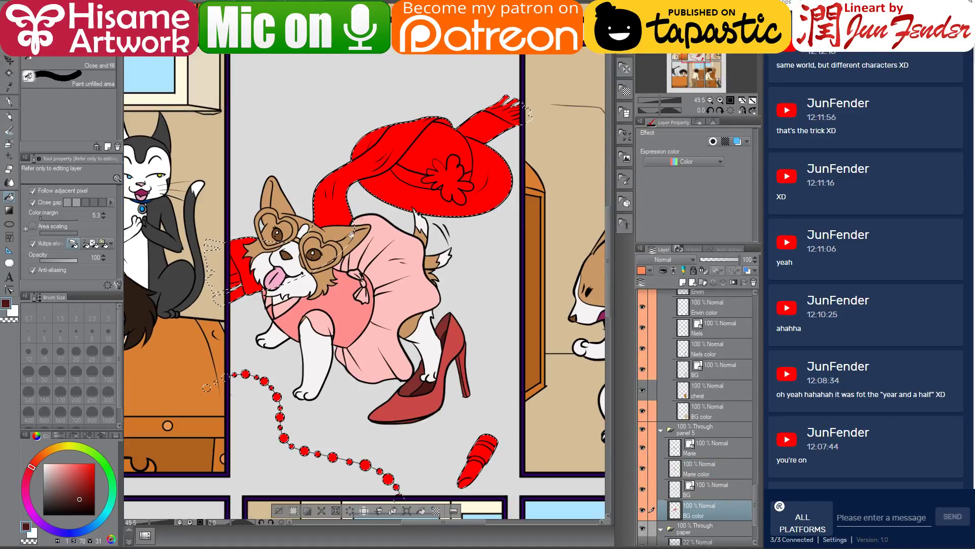
Paint the bead necklace green with the G-pen at brush size 300.
click(8, 115)
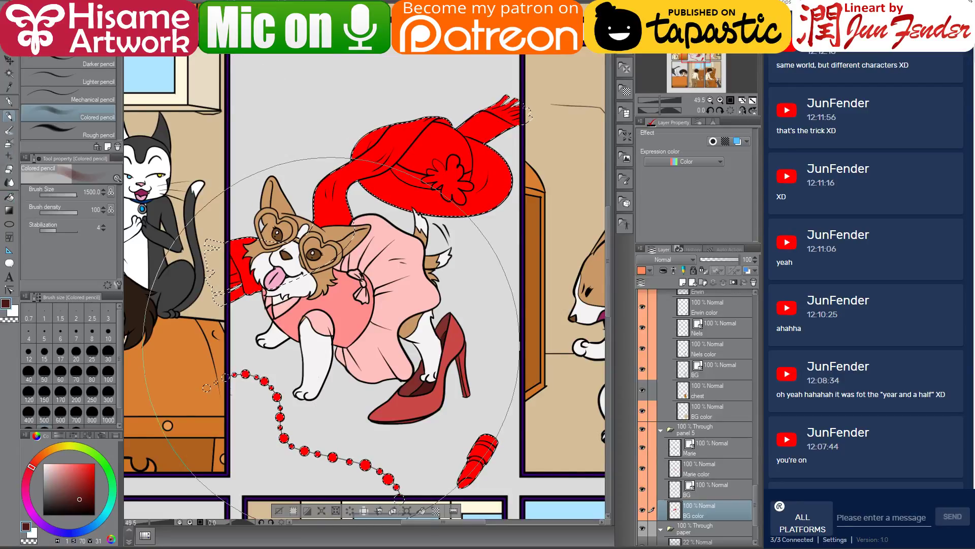
scroll(340, 338, down, 3)
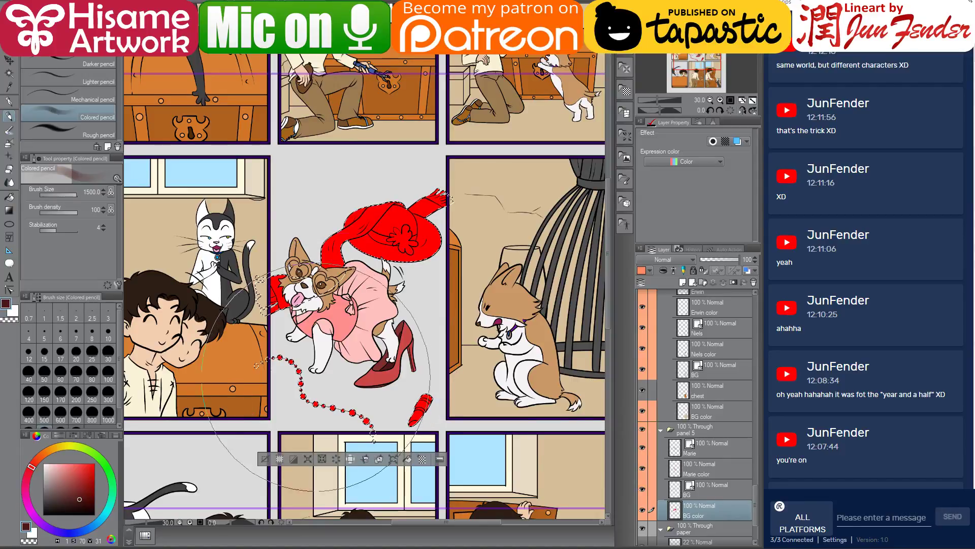
scroll(327, 376, up, 3)
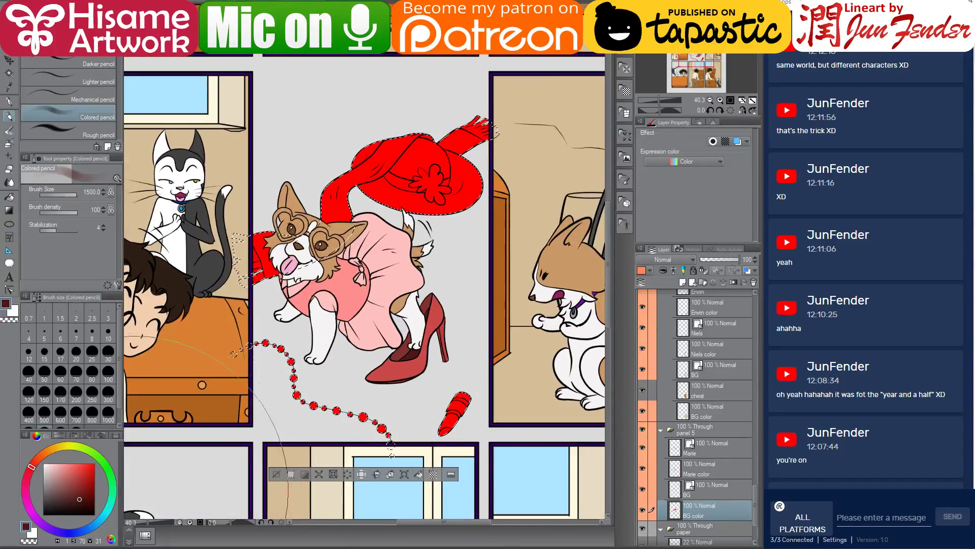
click(113, 499)
click(95, 488)
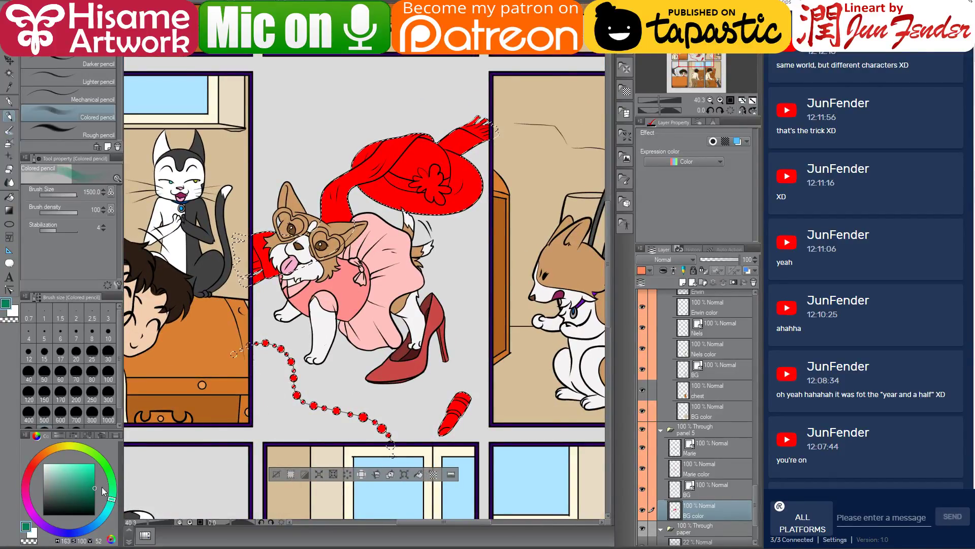
click(113, 486)
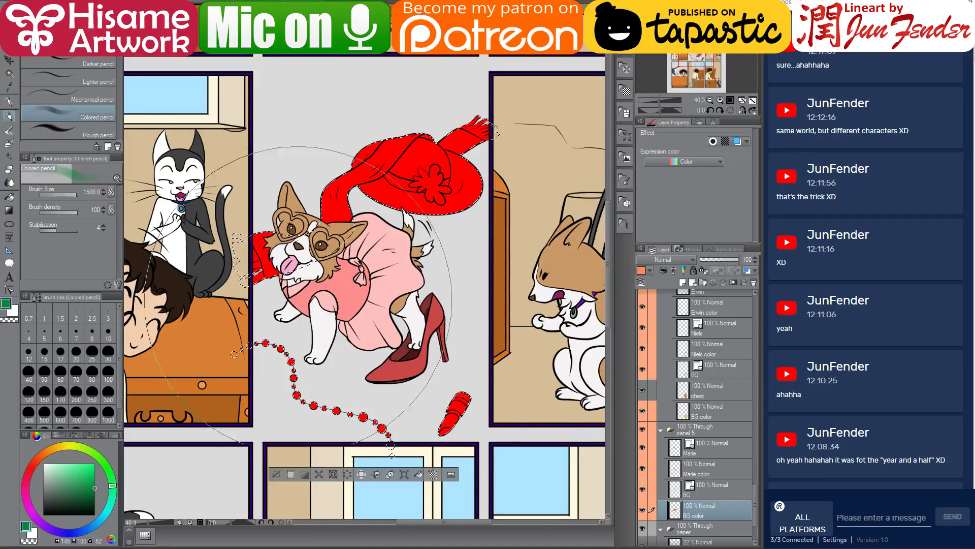
click(8, 101)
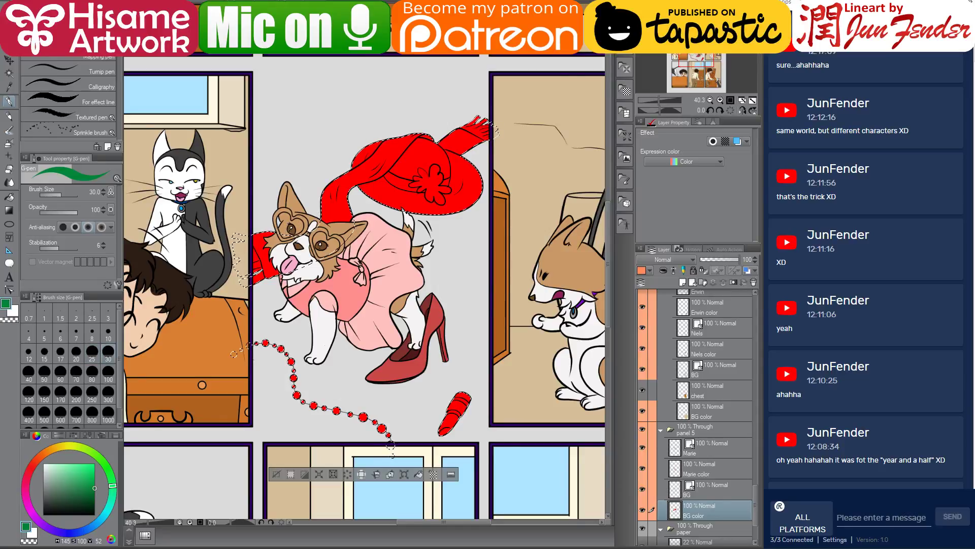
click(108, 393)
mouse_move(257, 368)
mouse_down()
mouse_move(277, 358)
mouse_move(313, 403)
mouse_move(375, 419)
mouse_move(391, 444)
mouse_up()
key(ctrl+plus)
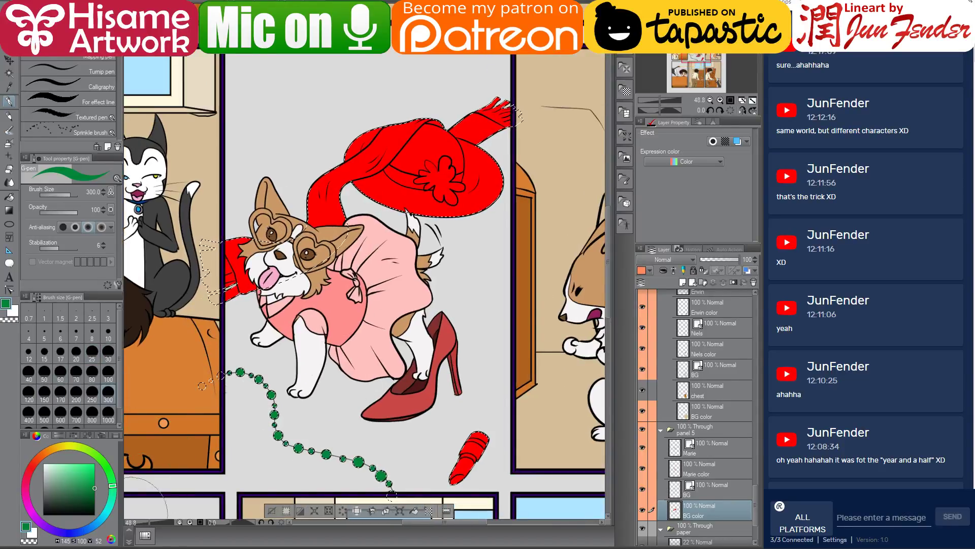
Try painting the lipstick dark green.
click(95, 503)
mouse_move(447, 437)
mouse_down()
mouse_move(485, 448)
mouse_move(465, 475)
mouse_up()
key(ctrl+z)
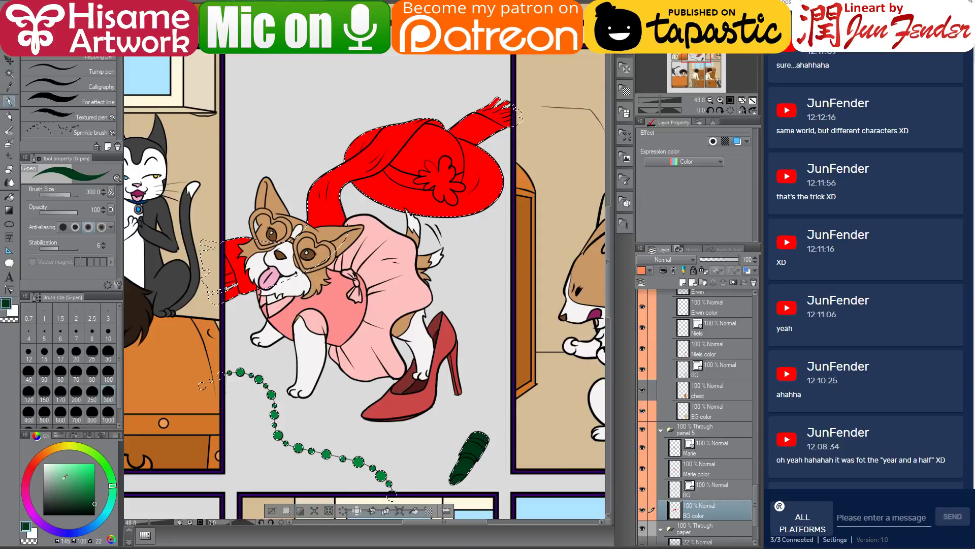
Sample the high heel's red, darken it to a deep maroon and paint the whole lipstick with it.
alt+click(411, 376)
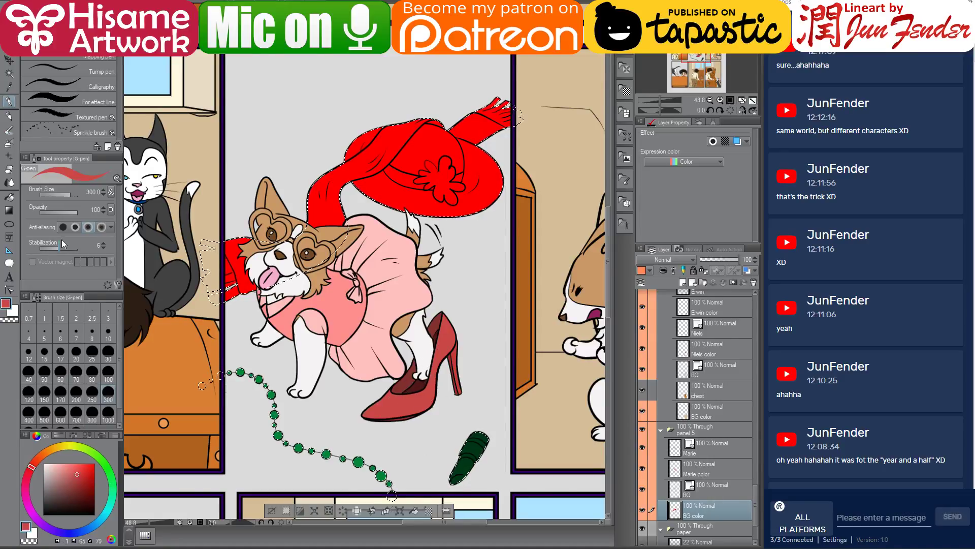
click(9, 198)
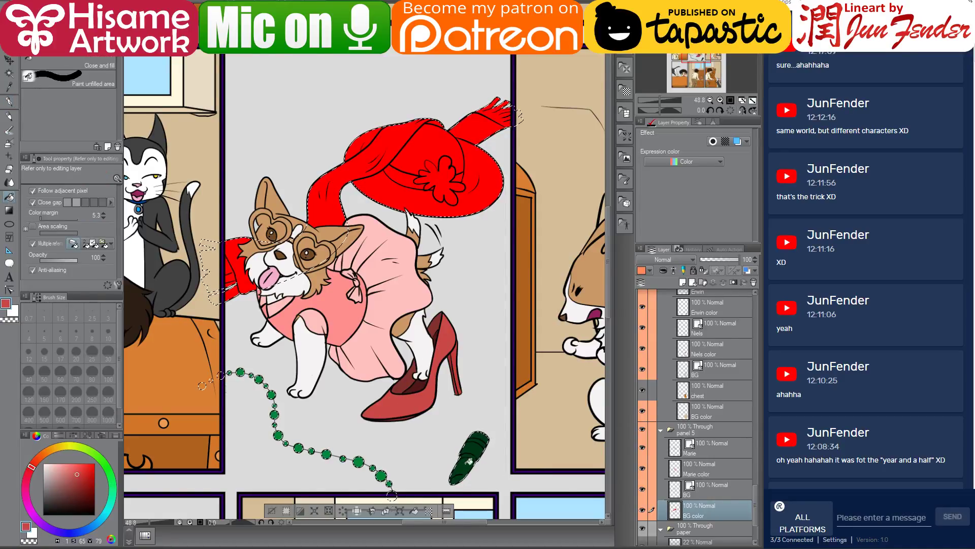
click(87, 503)
click(9, 102)
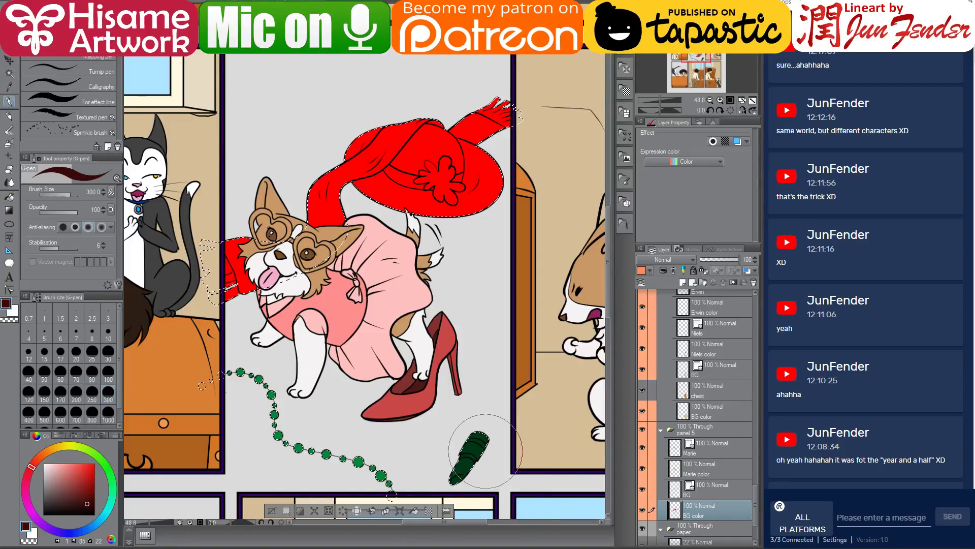
drag(500, 447, 488, 477)
Fill the lipstick's tip with a lighter red that matches the high heel.
click(92, 489)
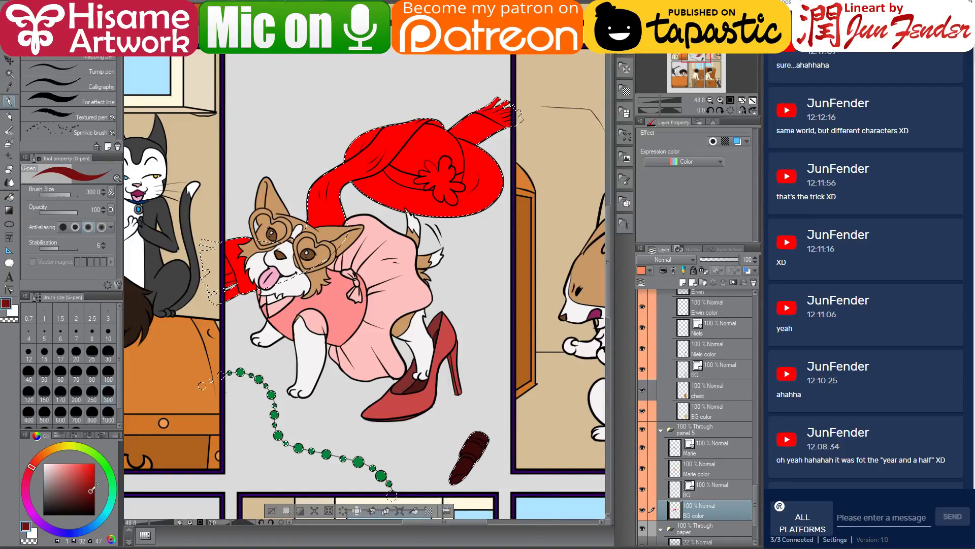
click(77, 473)
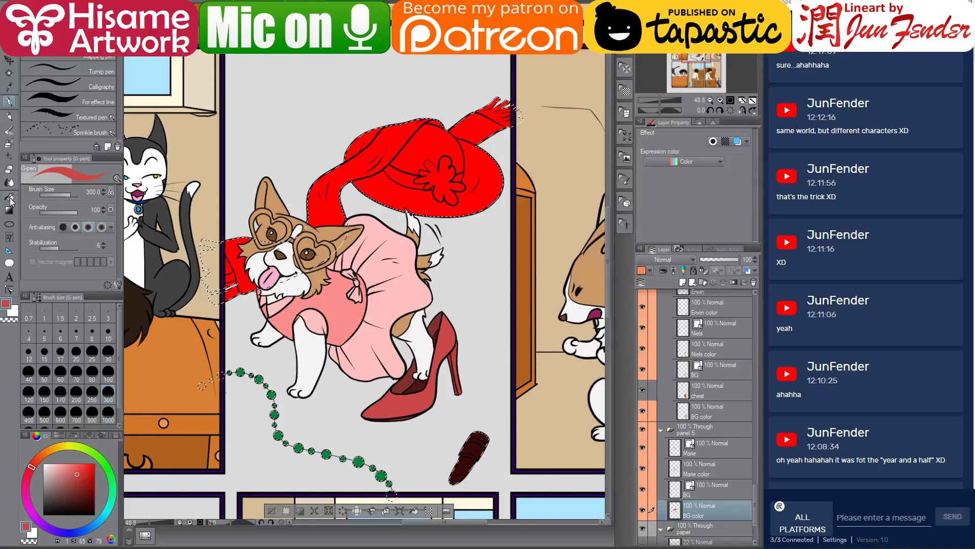
click(9, 199)
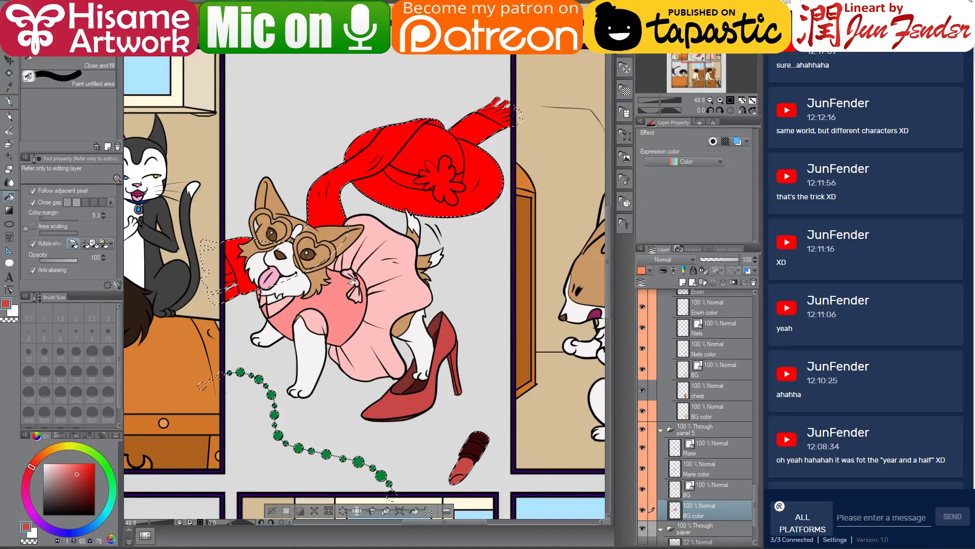
Fill the band around the lipstick case with golden yellow (H 44, S 81, V 93).
click(58, 447)
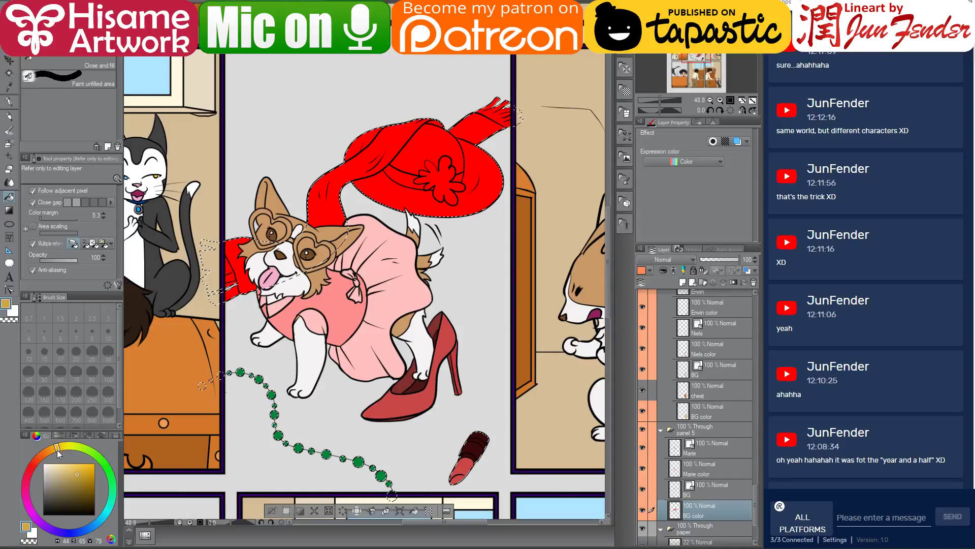
drag(85, 471, 87, 465)
scroll(465, 454, up, 3)
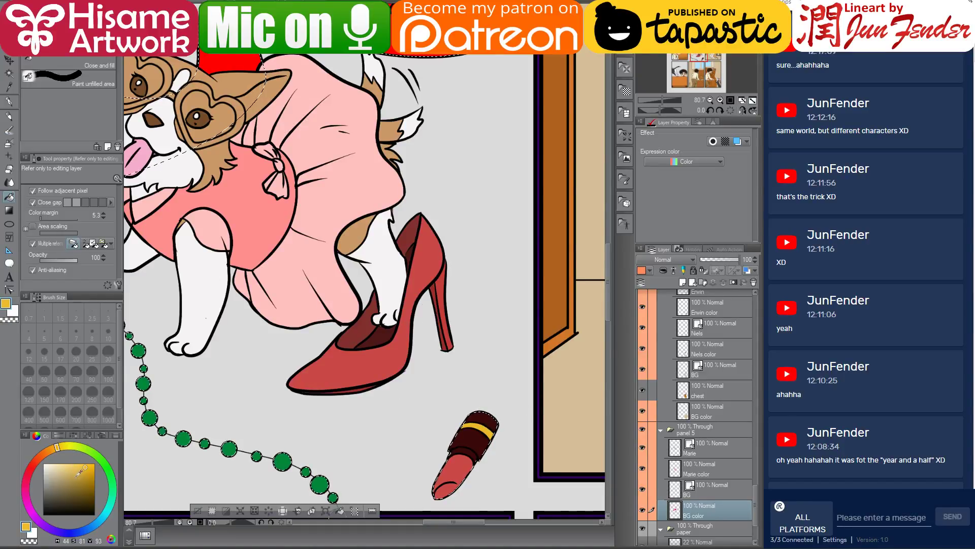
Sample the lipstick case's maroon, desaturate and darken it to a near-black brown, and refill the case with it.
right_click(471, 442)
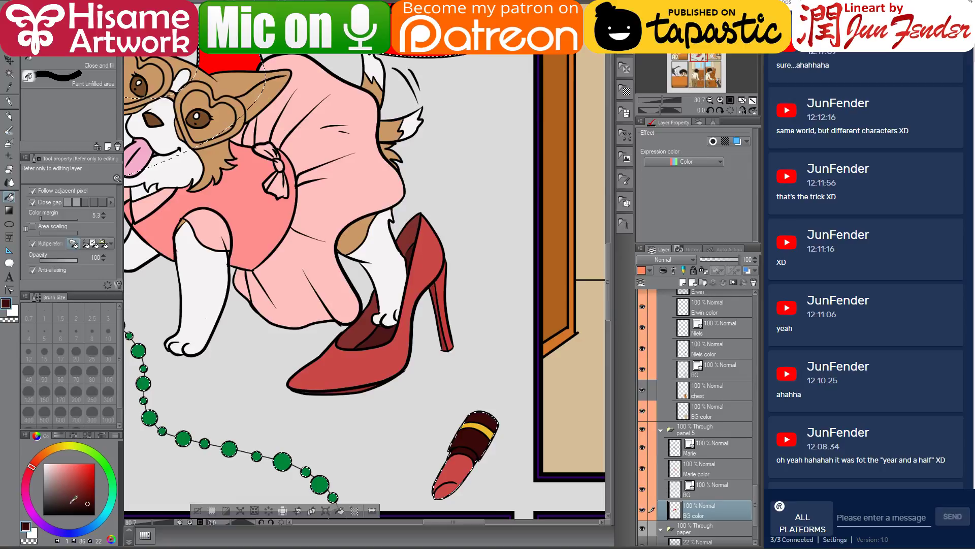
click(66, 502)
click(472, 435)
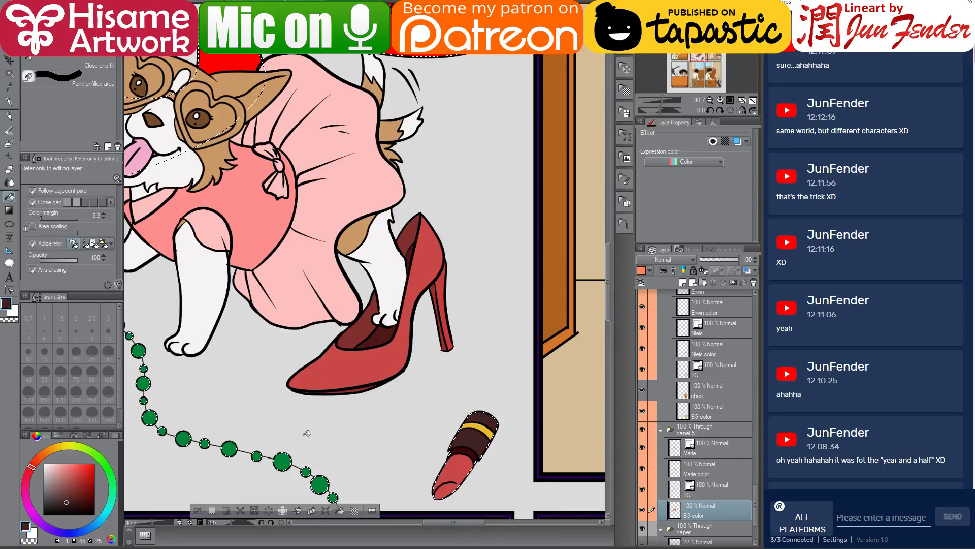
click(58, 507)
click(488, 411)
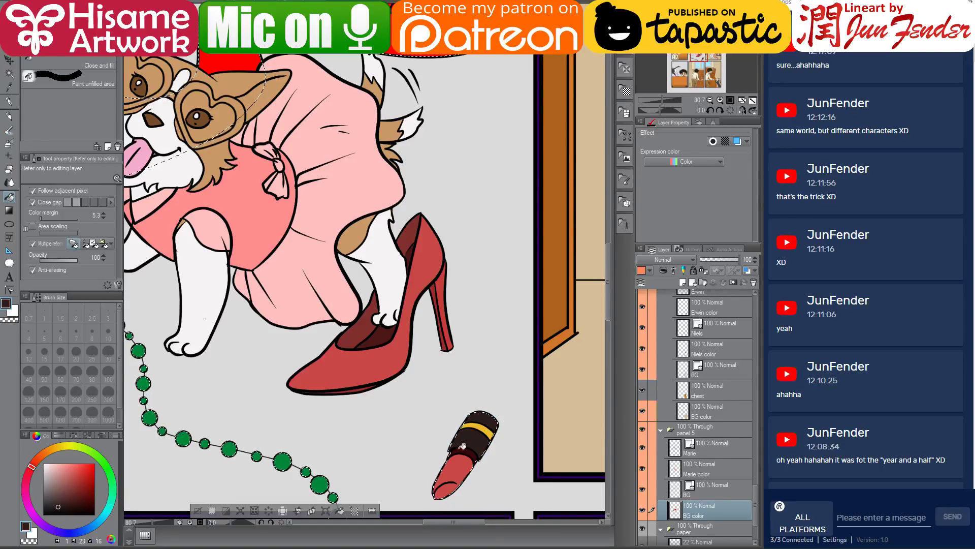
Fill the ring between the lipstick's case and red tip with pale grey, and clear the selection.
click(64, 510)
scroll(468, 449, down, 2)
drag(86, 503, 48, 470)
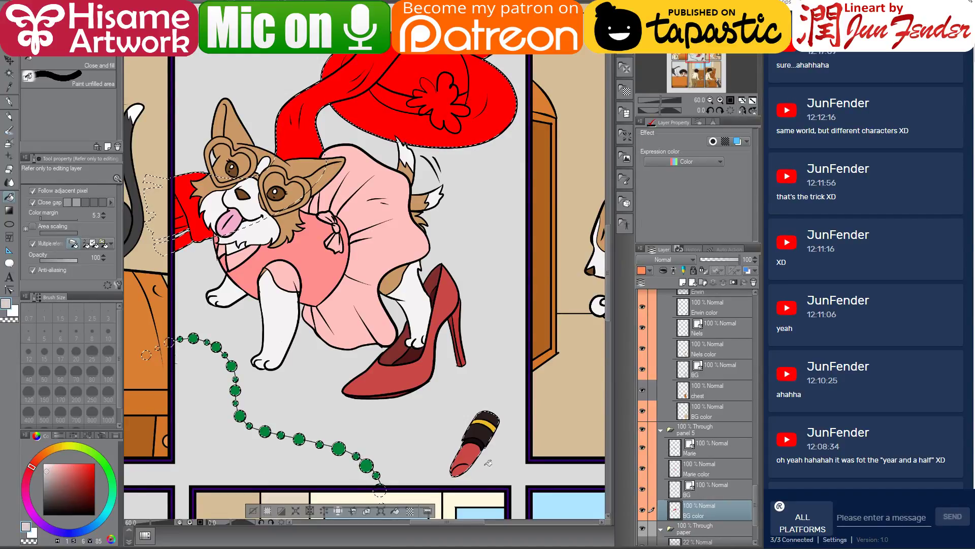
drag(362, 316, 431, 338)
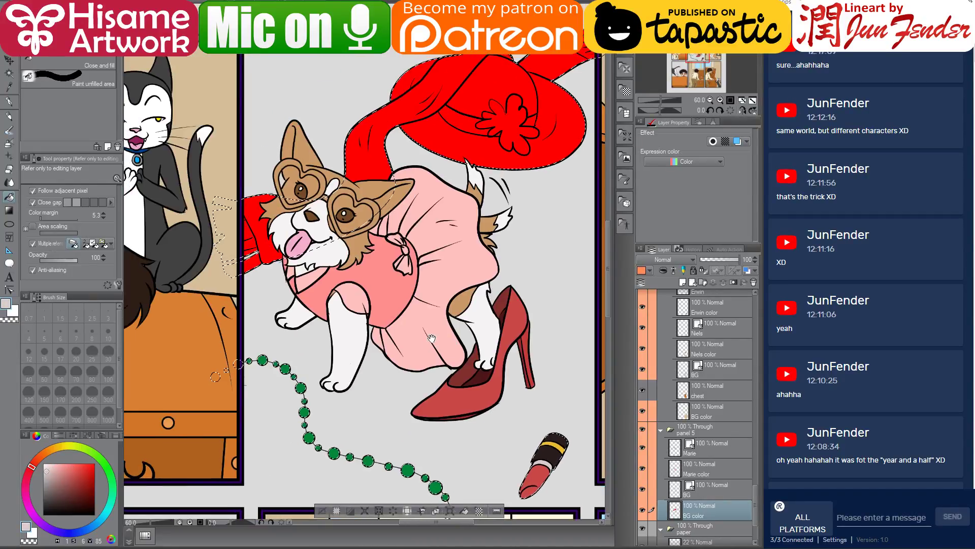
key(ctrl+d)
Select the painted areas of panel 5's BG color layer and paint the scarf and hat light yellow-green with the G-pen at brush size 600.
ctrl+click(674, 505)
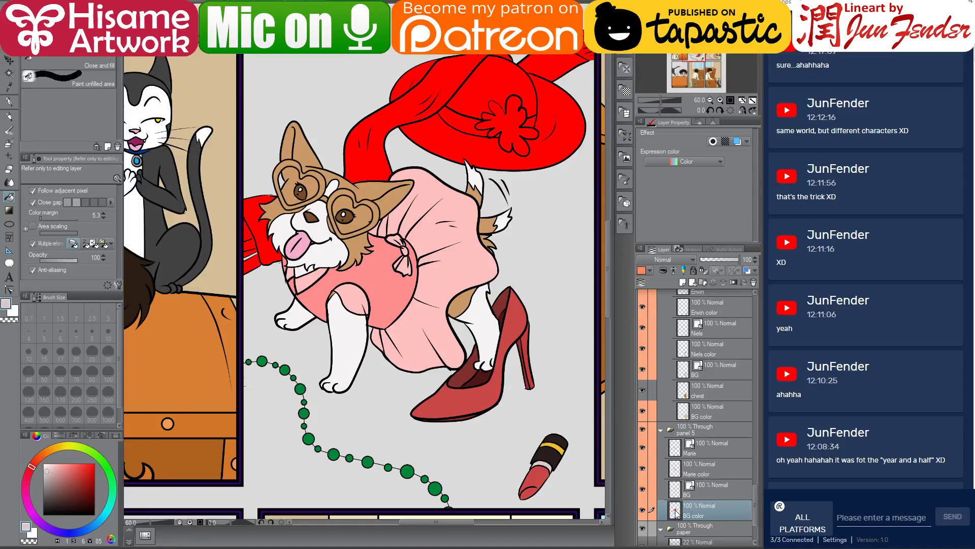
drag(284, 129, 247, 182)
key(p)
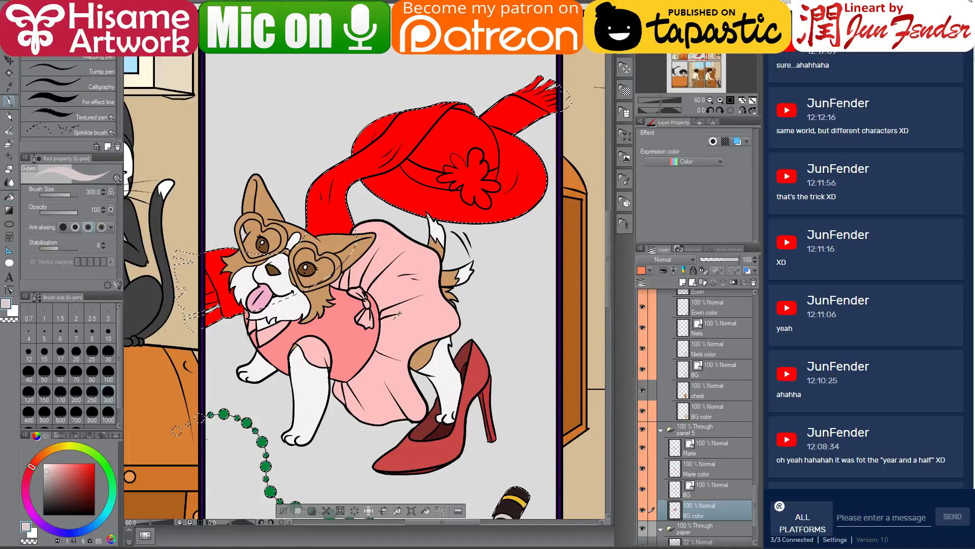
scroll(391, 317, down, 2)
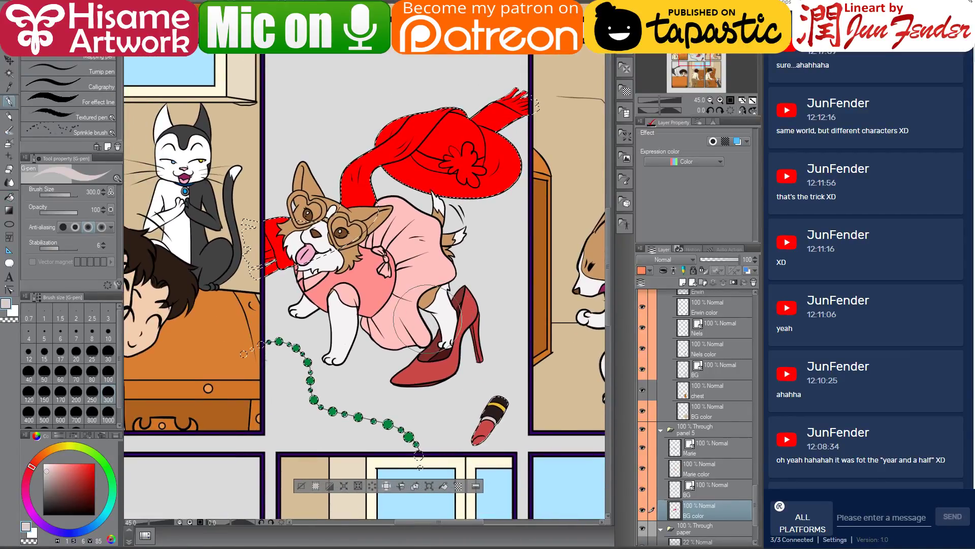
scroll(357, 320, down, 3)
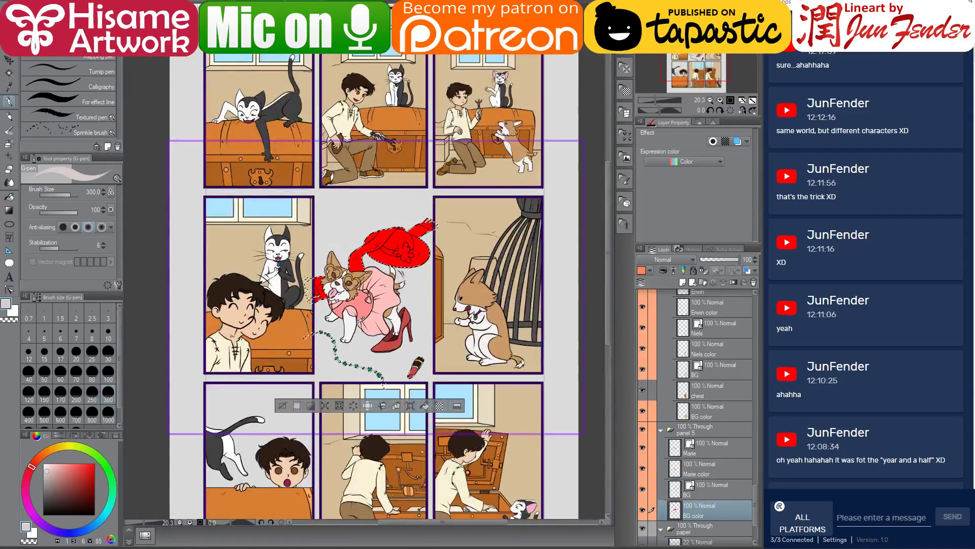
scroll(357, 322, up, 4)
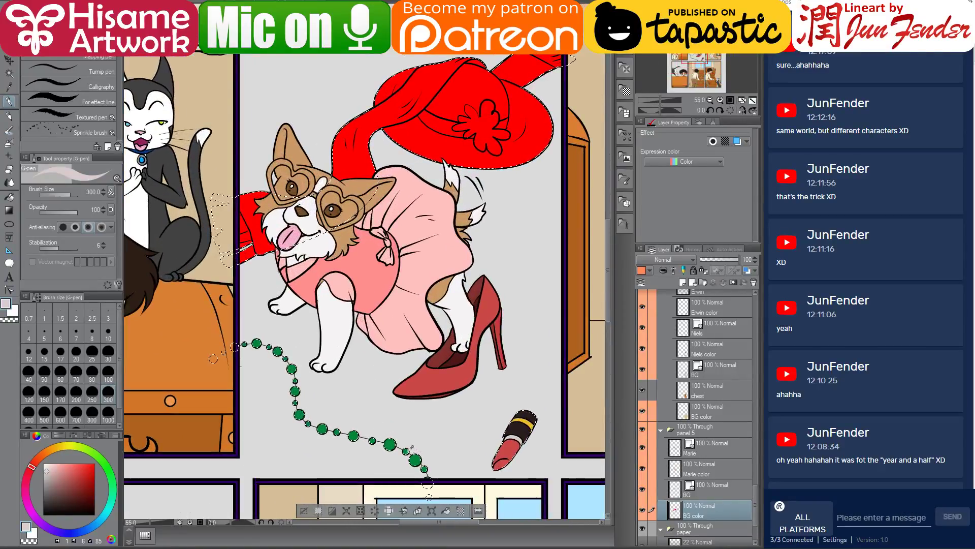
click(84, 448)
click(95, 463)
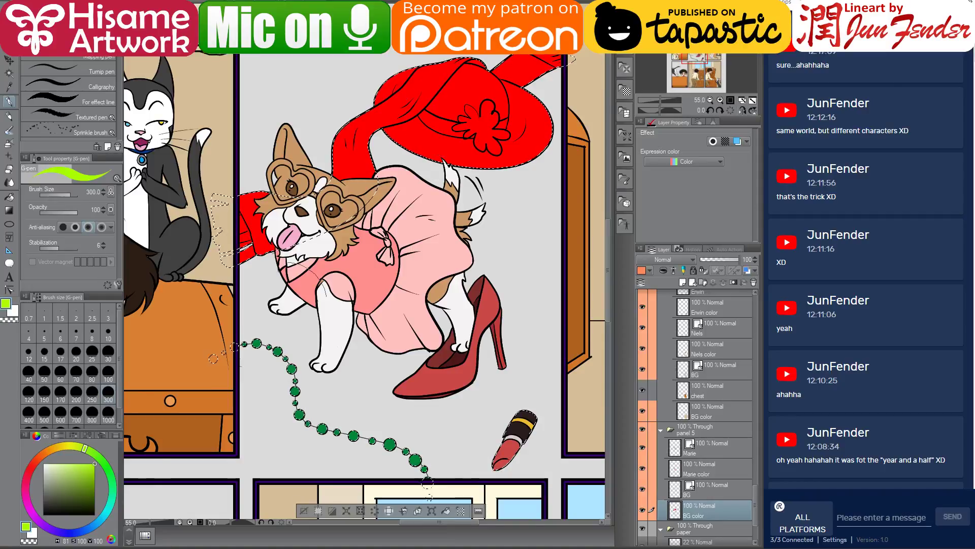
click(74, 474)
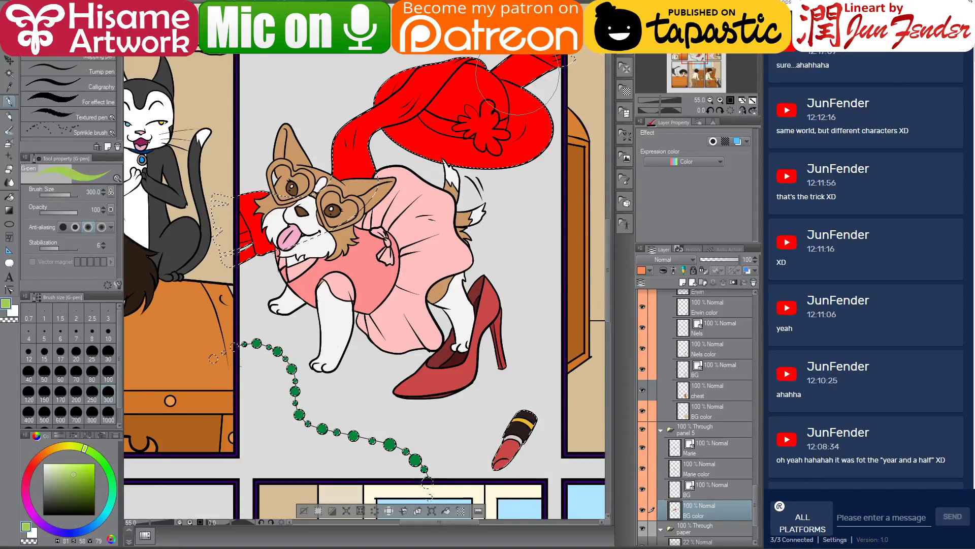
click(60, 414)
drag(488, 87, 437, 106)
mouse_move(350, 148)
mouse_down()
mouse_move(256, 214)
mouse_move(247, 239)
mouse_up()
mouse_move(485, 111)
mouse_down()
mouse_move(452, 161)
mouse_move(472, 170)
mouse_up()
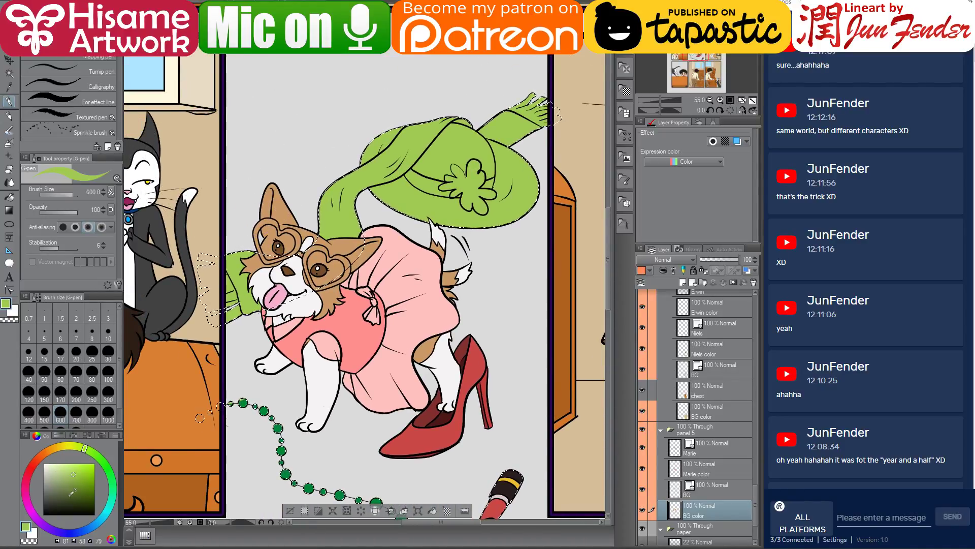
Fill the hat with very dark green and its band with dark olive brown.
click(94, 503)
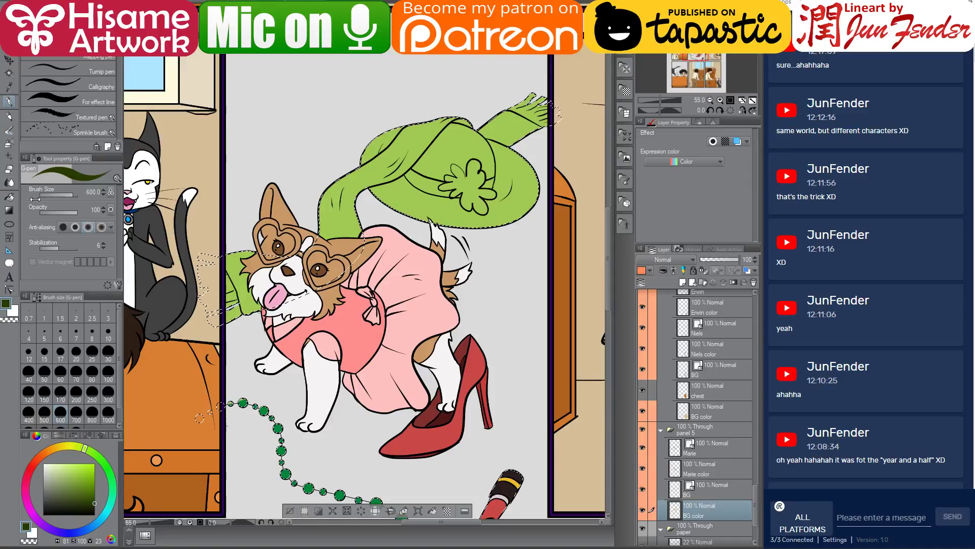
click(11, 196)
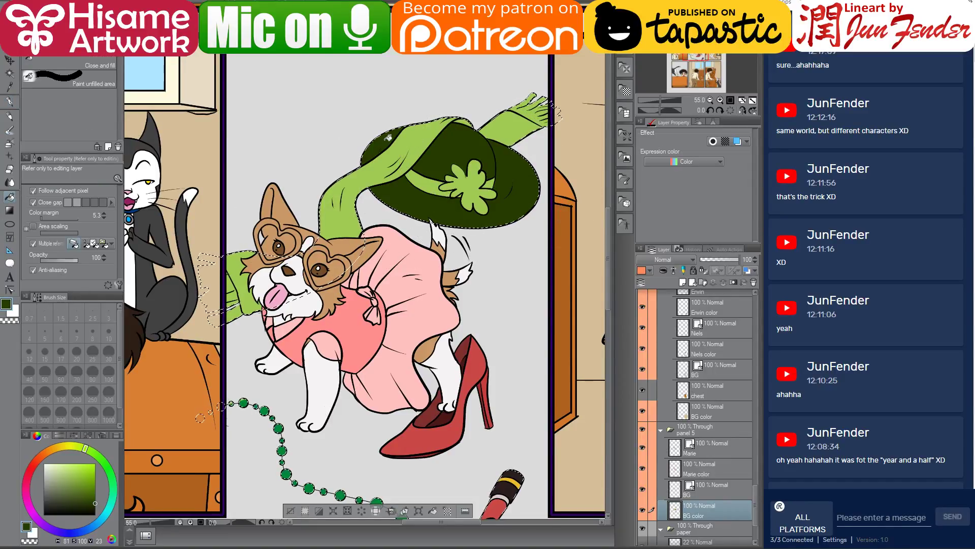
click(69, 445)
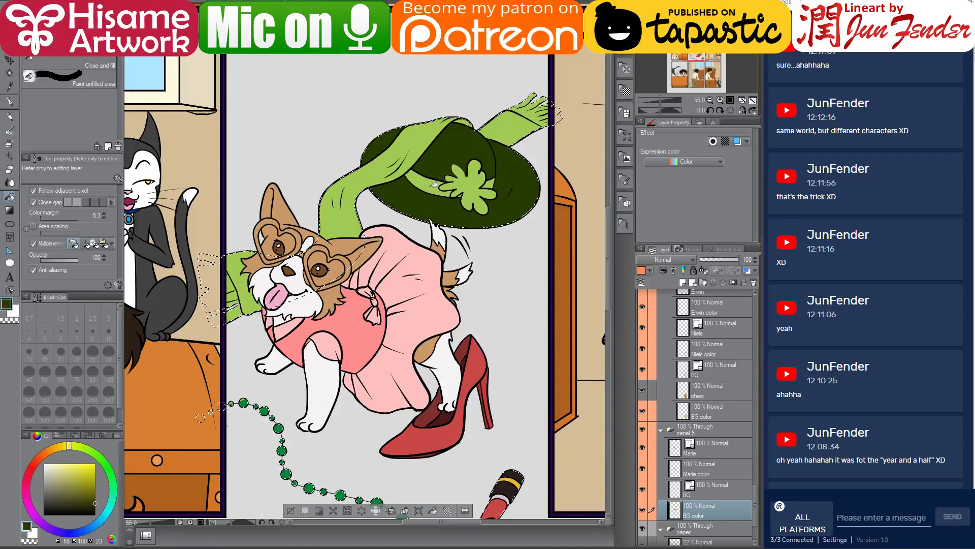
Fill the flower on the hat with saturated golden yellow (H 49, S 100, V 100).
click(76, 463)
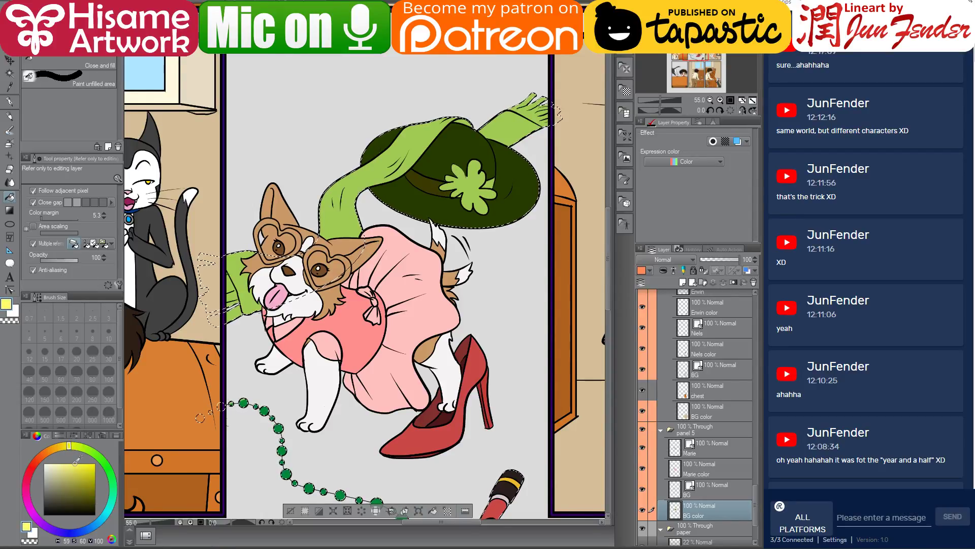
click(61, 446)
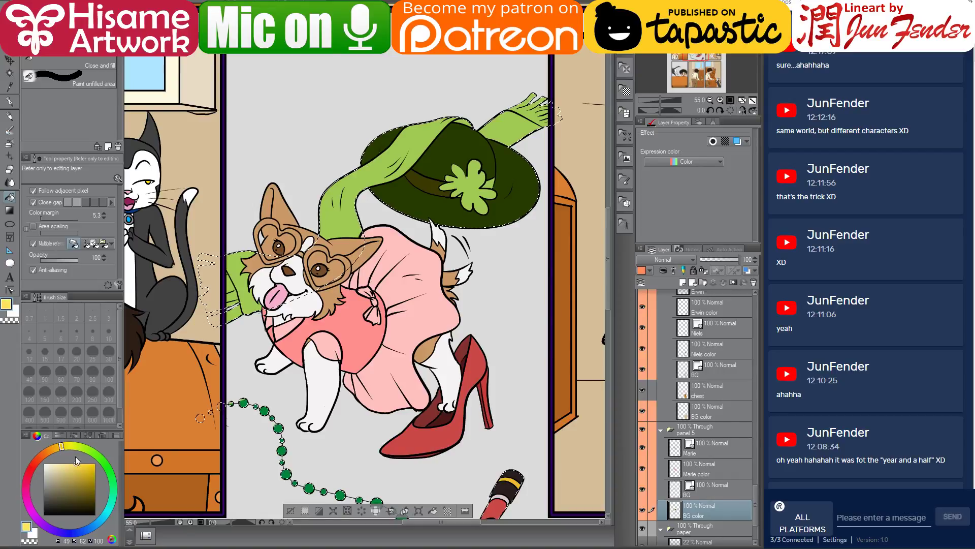
click(95, 463)
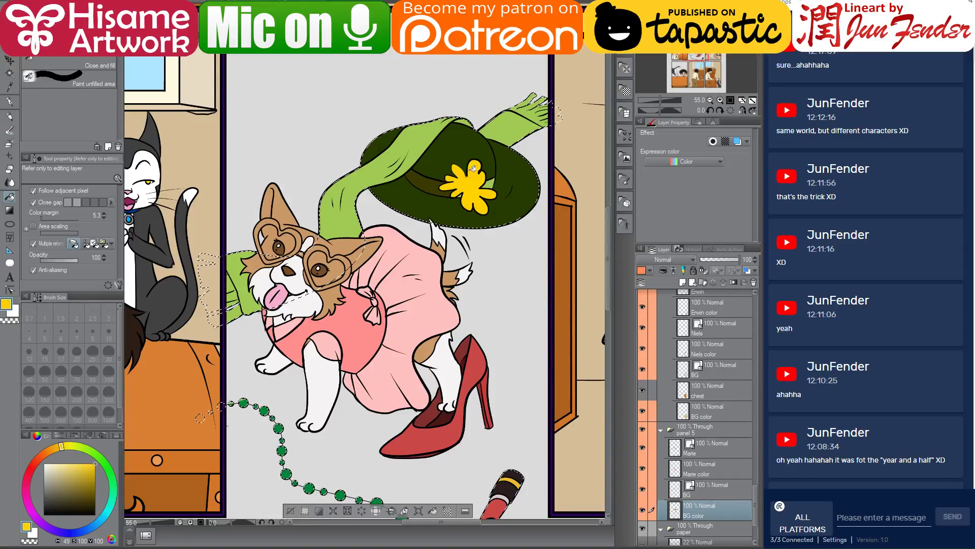
Refill the hat band with muted grey-green (H 87, S 48, V 34) and clear the selection.
scroll(473, 168, up, 1)
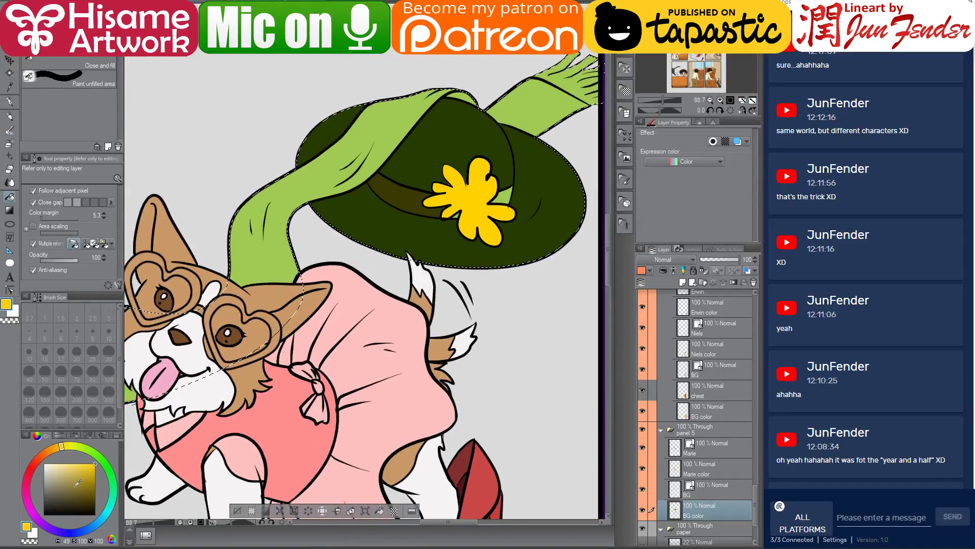
click(68, 497)
click(88, 449)
click(416, 197)
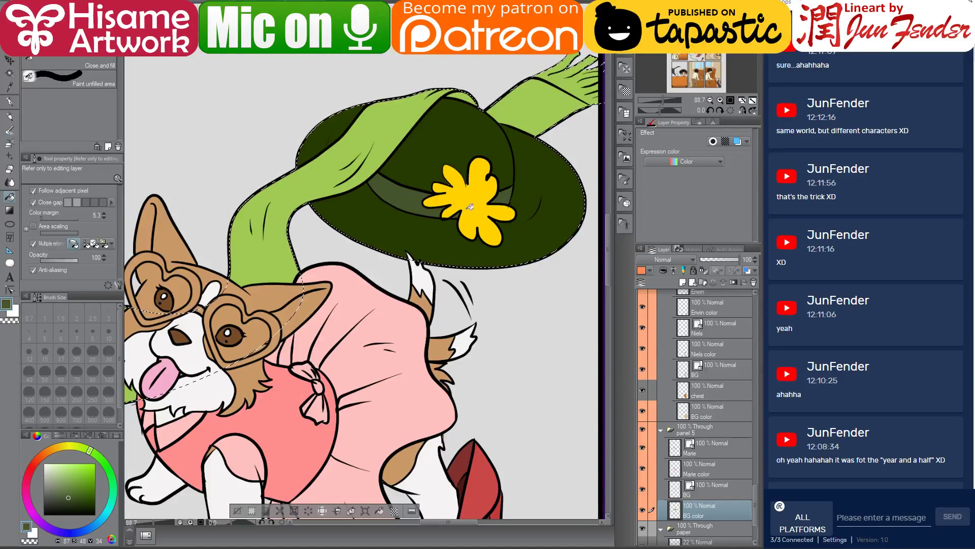
scroll(416, 206, down, 4)
scroll(416, 205, down, 4)
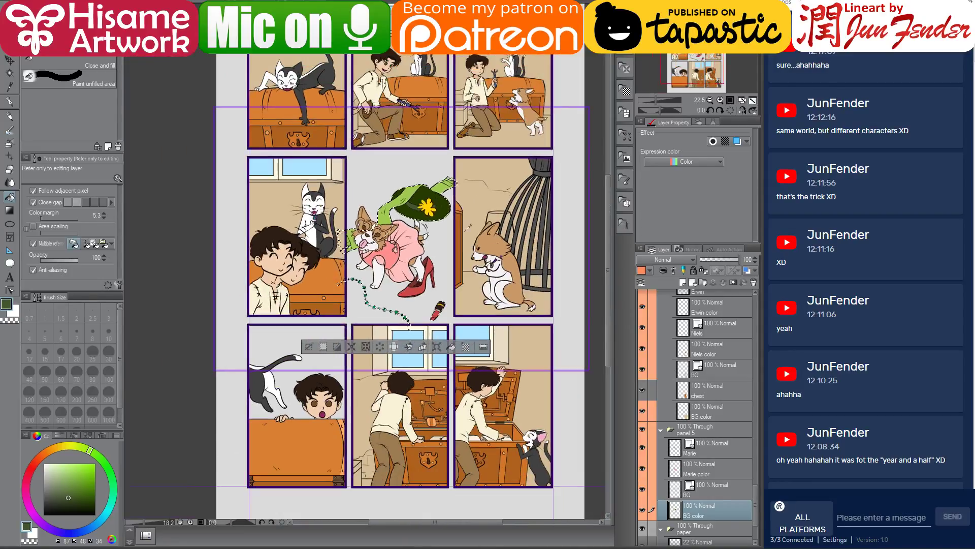
key(ctrl+d)
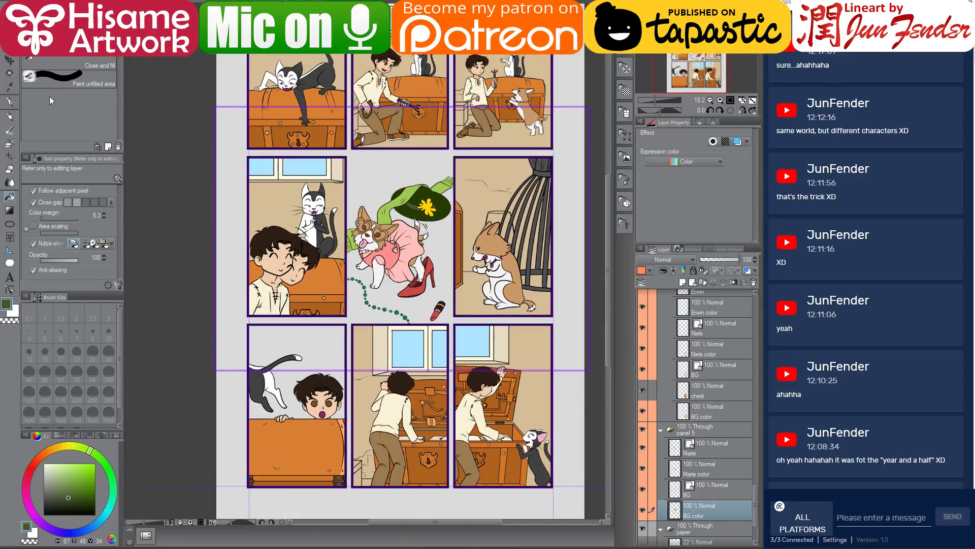
Activate panel 5's Marie color layer and select everything painted on it.
click(9, 102)
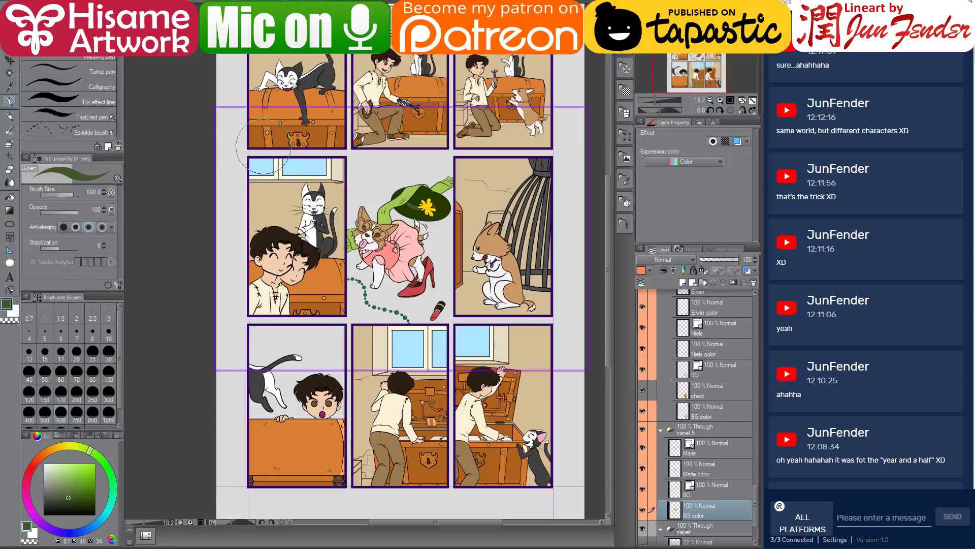
scroll(400, 230, up, 3)
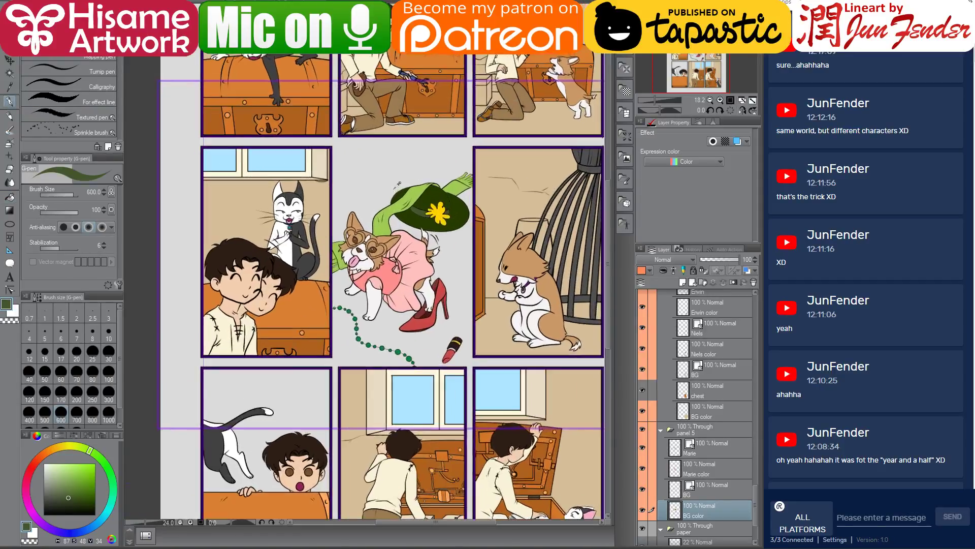
scroll(420, 304, up, 2)
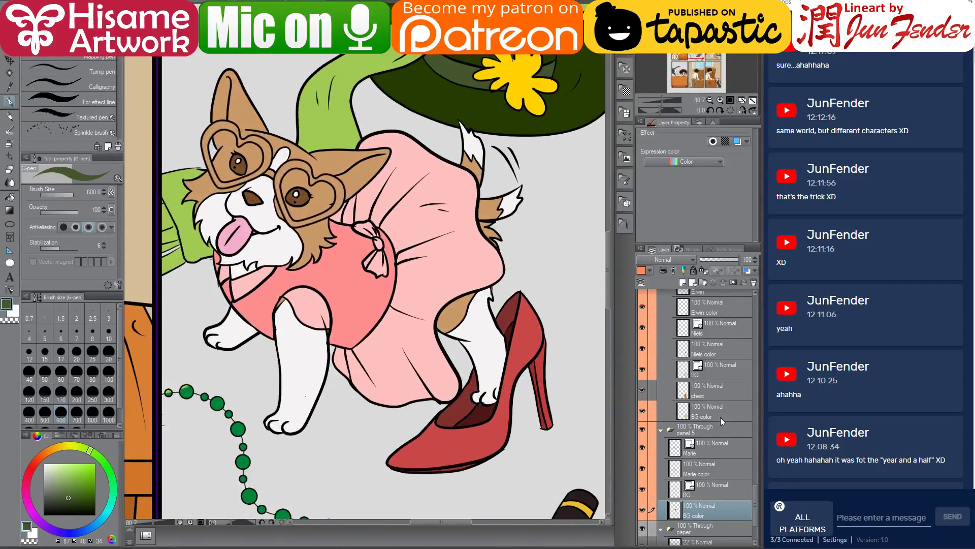
click(675, 471)
ctrl+click(675, 472)
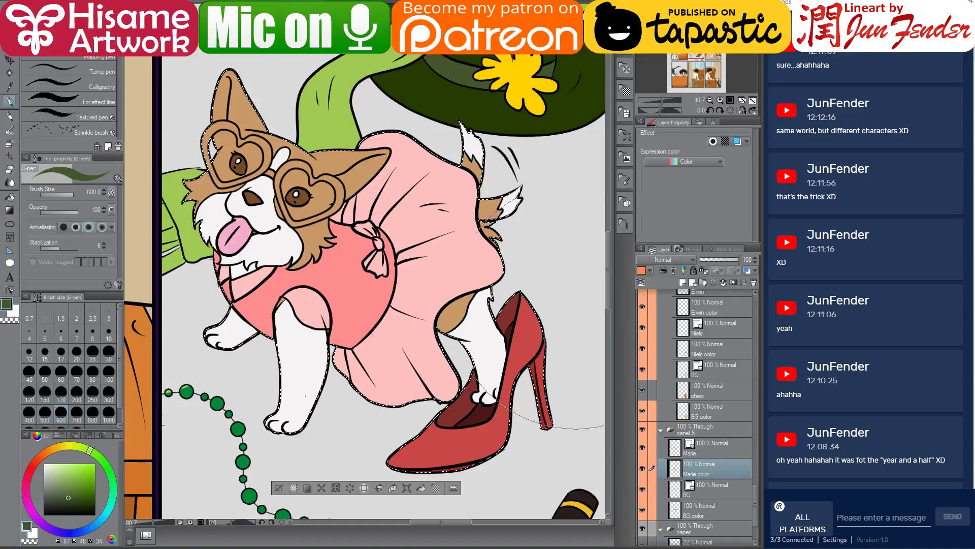
Fill both frames of the dog's heart-shaped glasses with white.
click(52, 464)
click(44, 463)
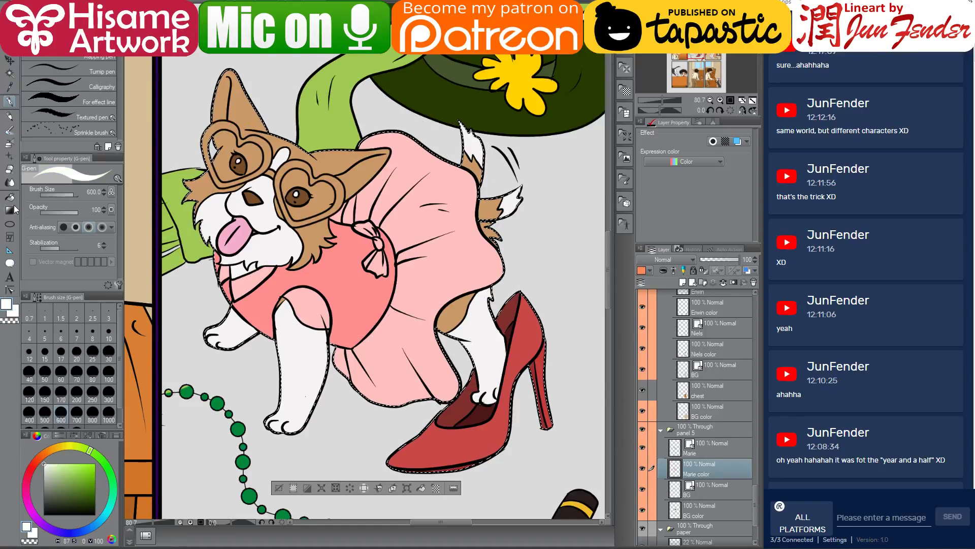
click(9, 197)
click(344, 188)
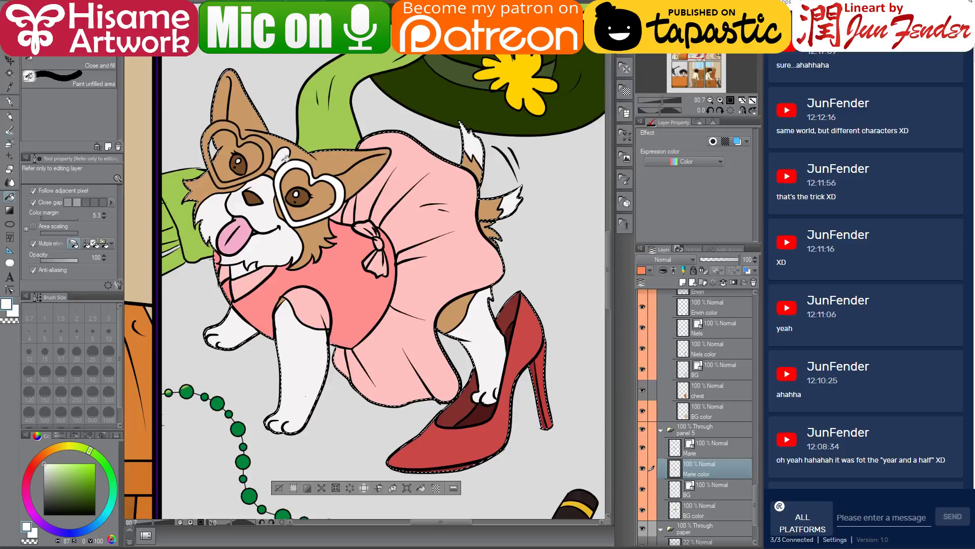
click(211, 150)
Sample the high heel's red, fill the dog's heart-shaped glasses frames with it, and clear the selection.
drag(319, 193, 373, 238)
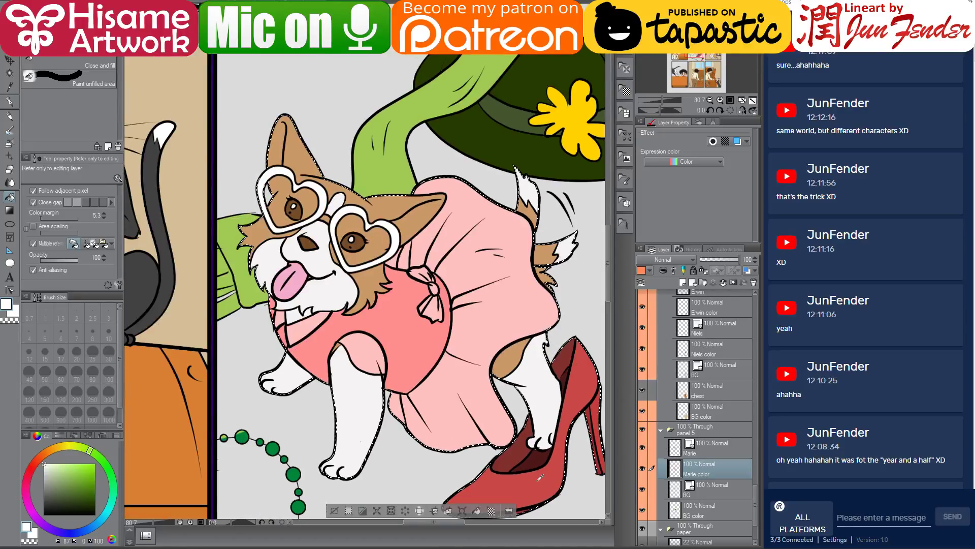
alt+click(561, 459)
click(380, 217)
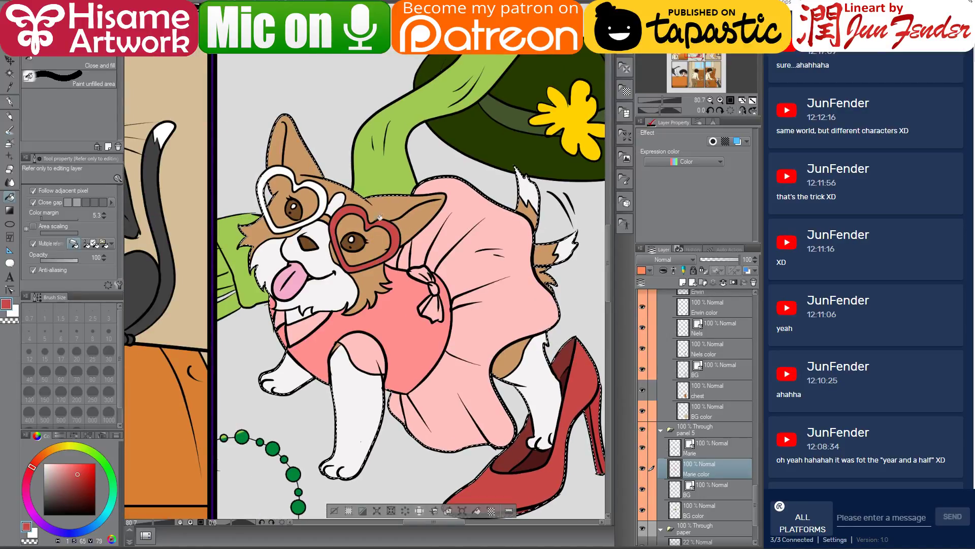
click(324, 203)
scroll(393, 253, down, 5)
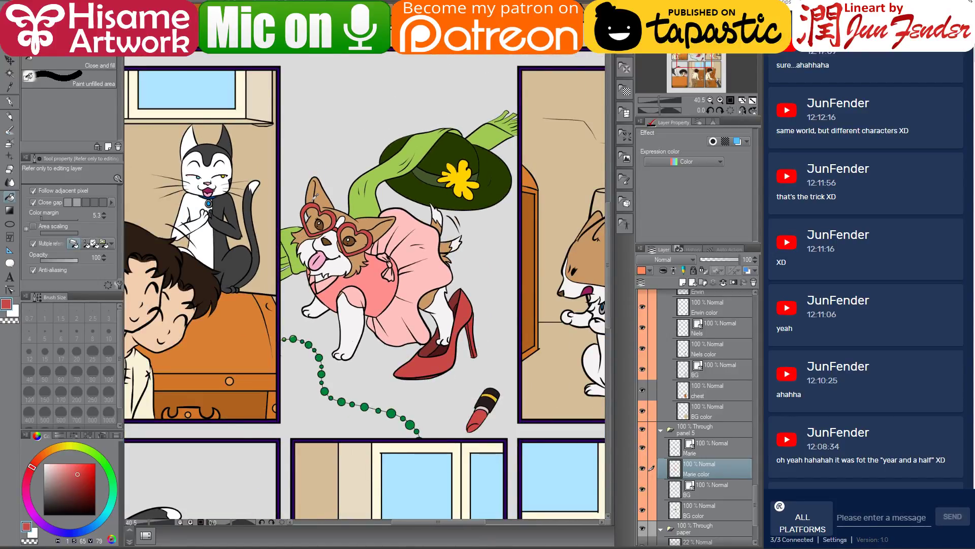
scroll(315, 197, up, 1)
scroll(405, 479, down, 4)
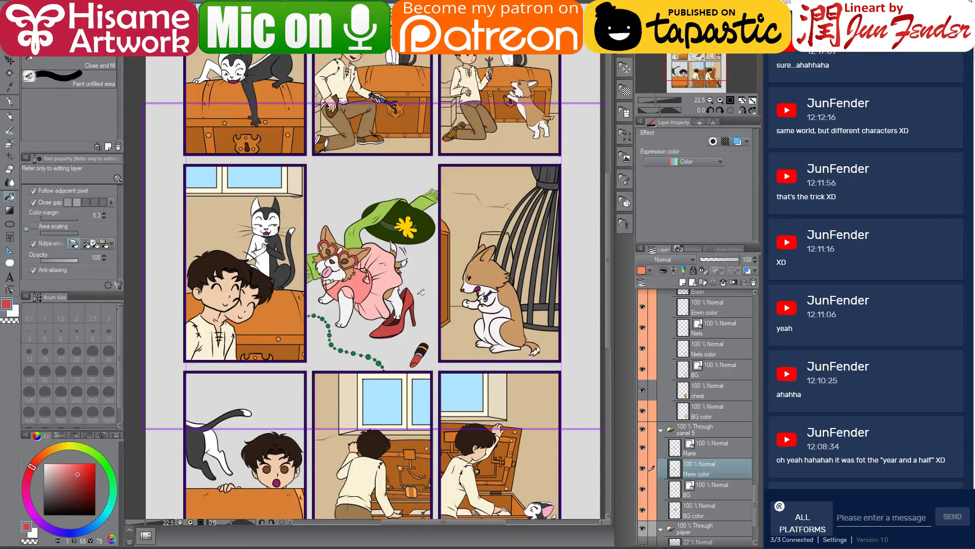
Examine the flat colors across all panels of the comic page for areas that still need correction.
click(9, 101)
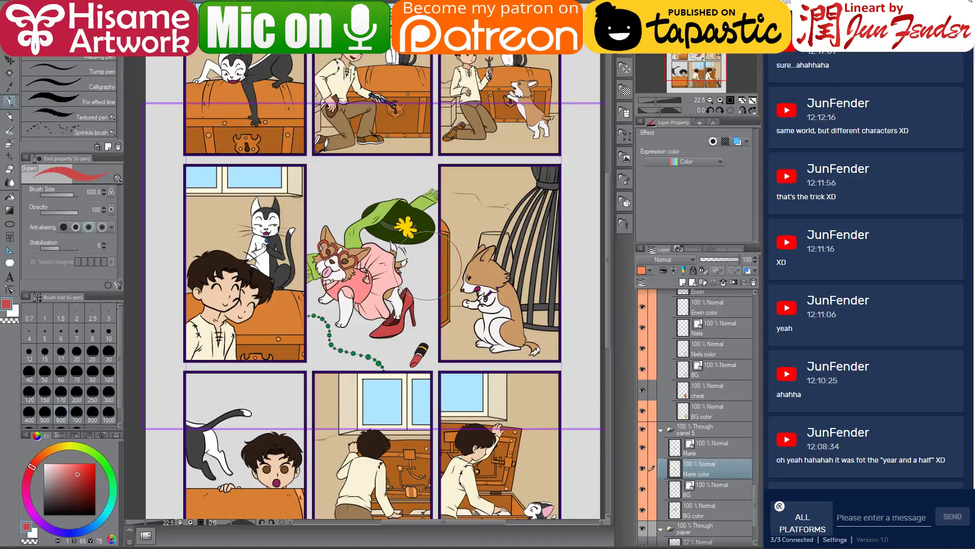
scroll(432, 269, down, 2)
scroll(416, 293, up, 1)
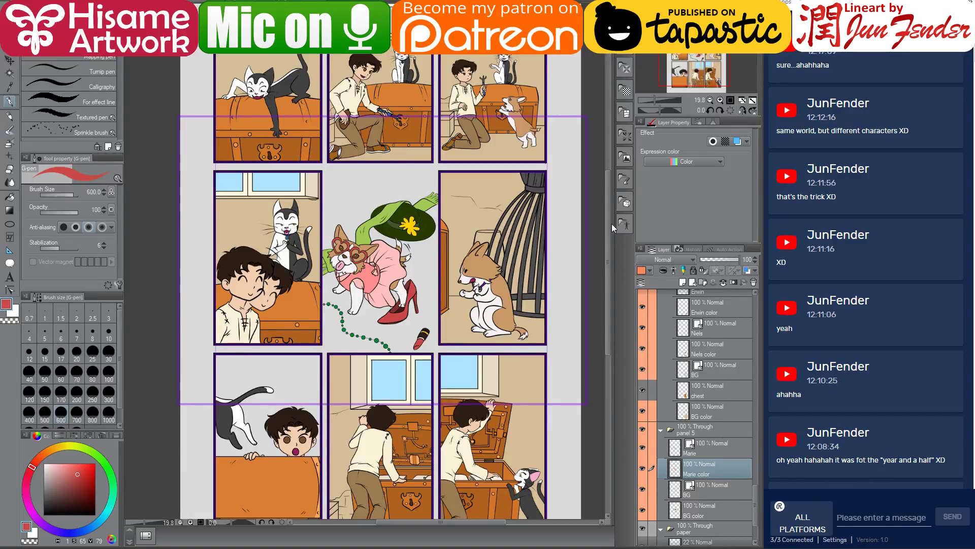
drag(568, 90, 574, 161)
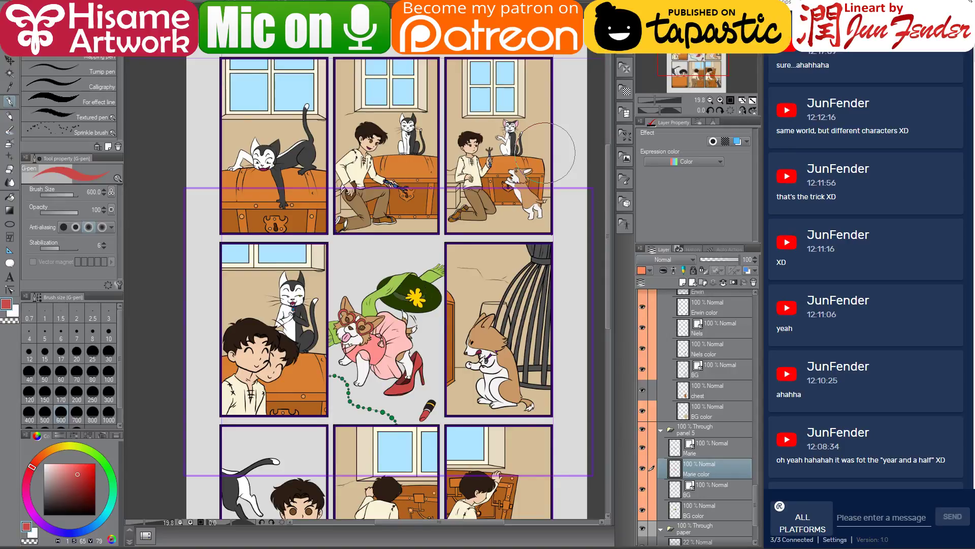
mouse_move(484, 225)
mouse_down()
mouse_move(487, 102)
mouse_move(485, 131)
mouse_up()
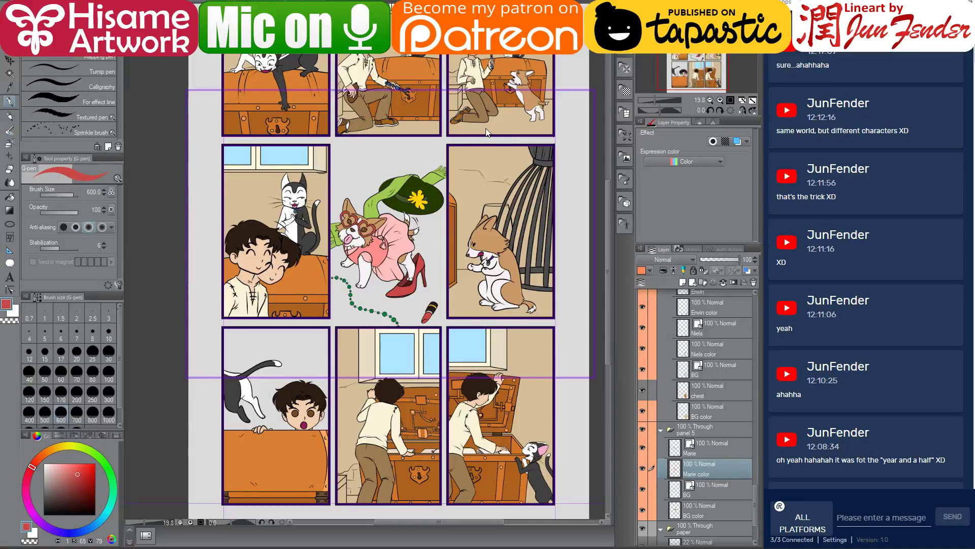
drag(524, 129, 520, 181)
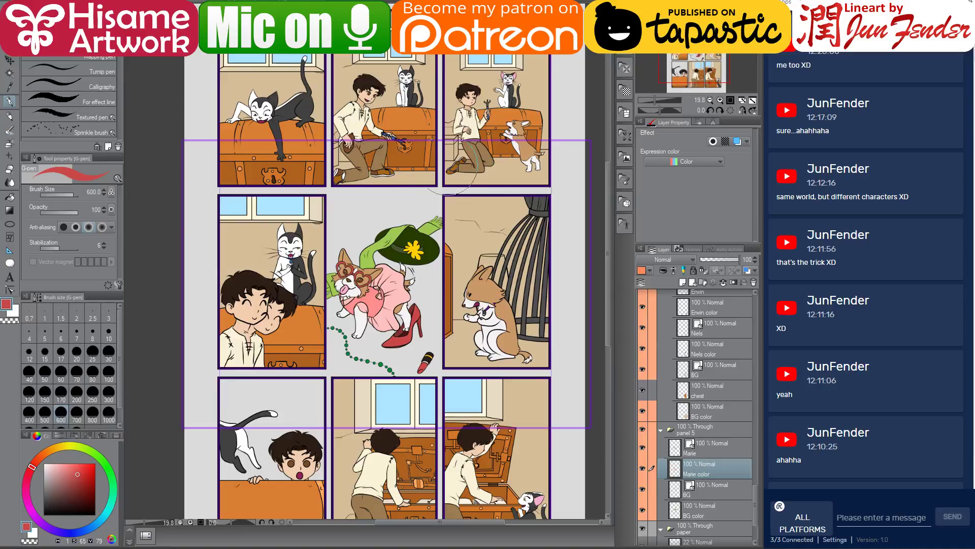
drag(395, 350, 394, 342)
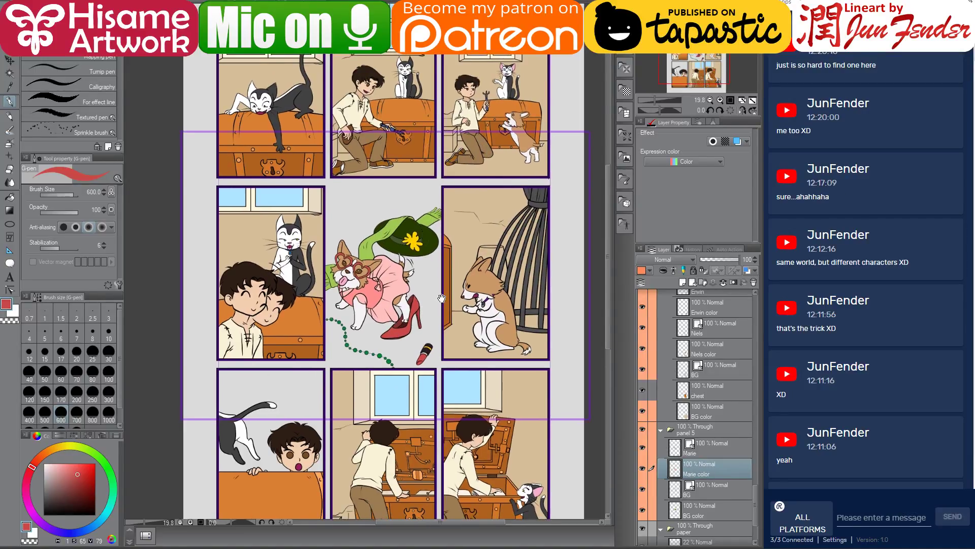
drag(439, 299, 442, 315)
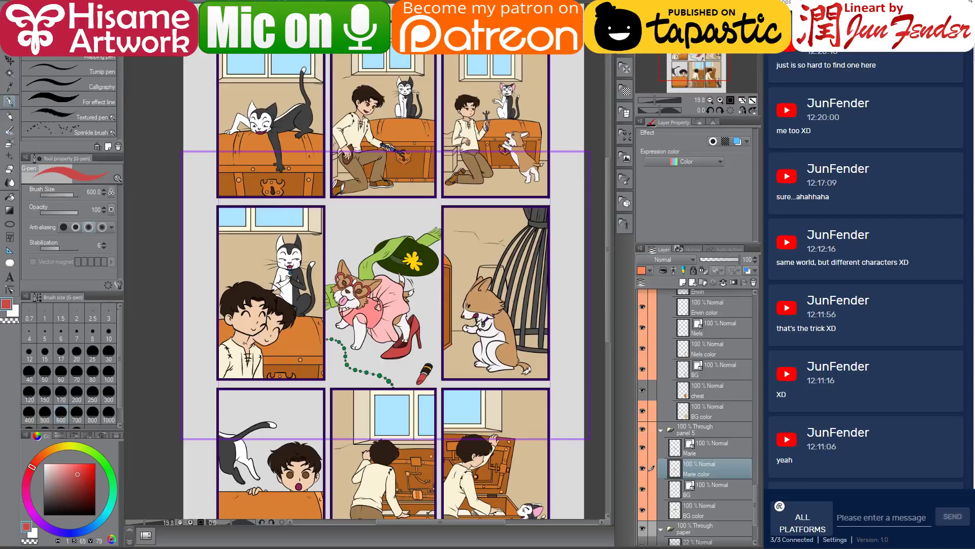
click(9, 61)
scroll(460, 212, up, 2)
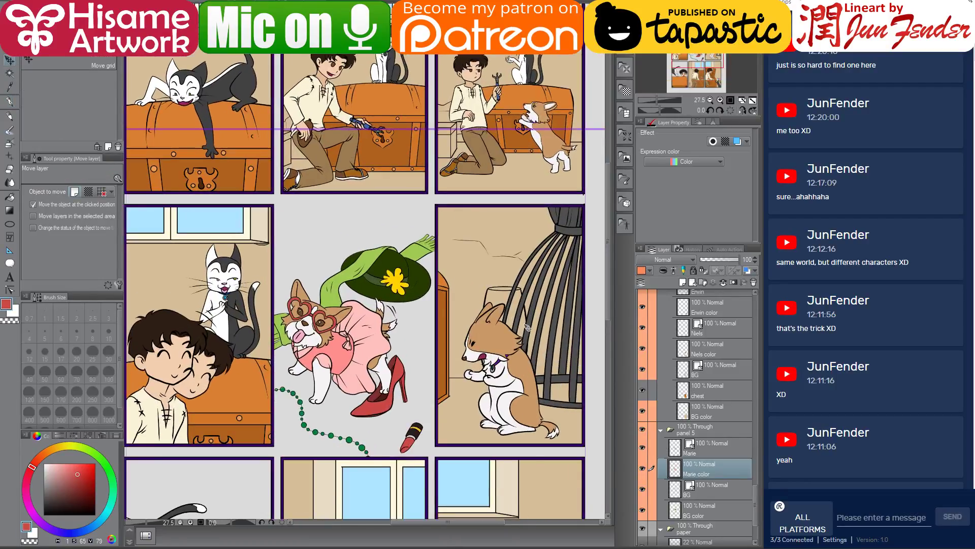
scroll(527, 328, down, 2)
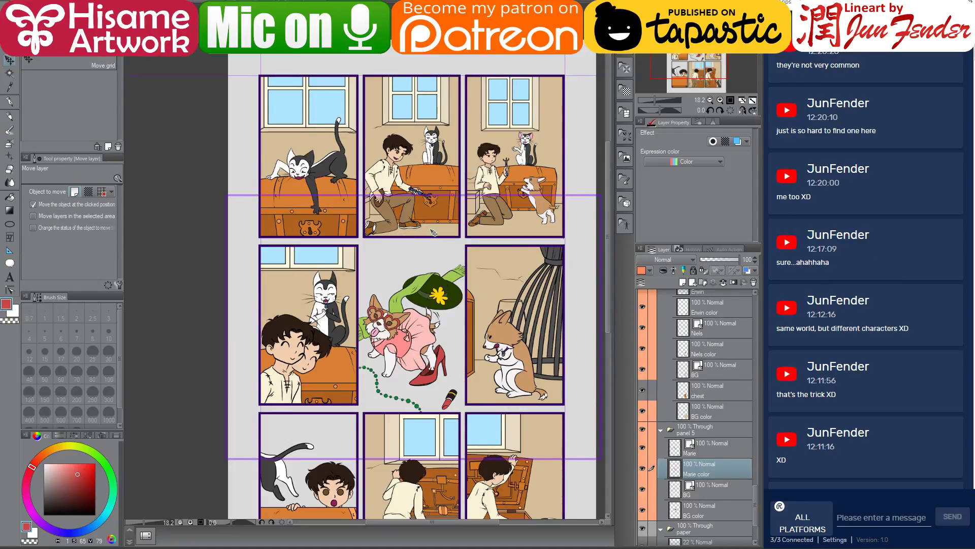
Sample the dark brown floor color (H 14, S 49, V 42) from the open page with the large closed chest and return to the current page.
ctrl+shift+click(431, 230)
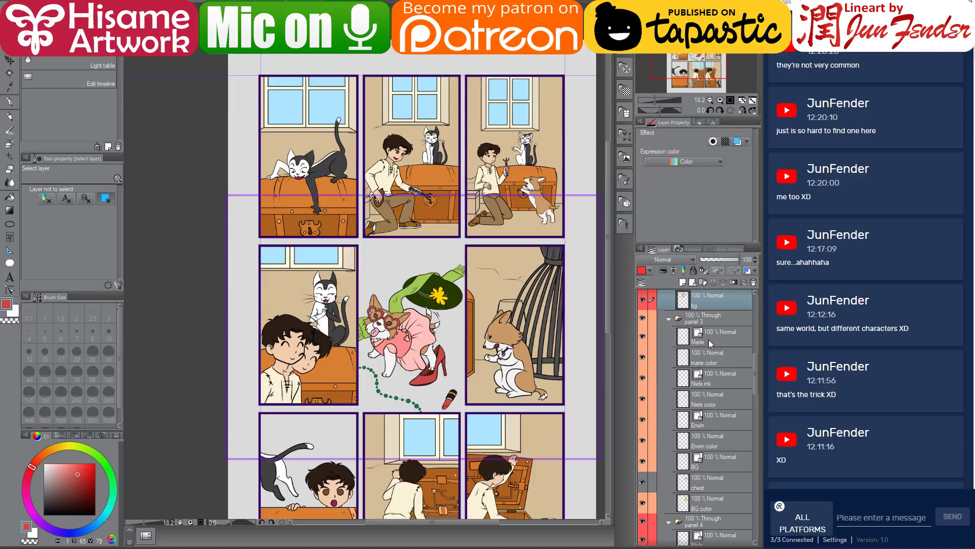
scroll(706, 350, up, 2)
scroll(409, 146, up, 1)
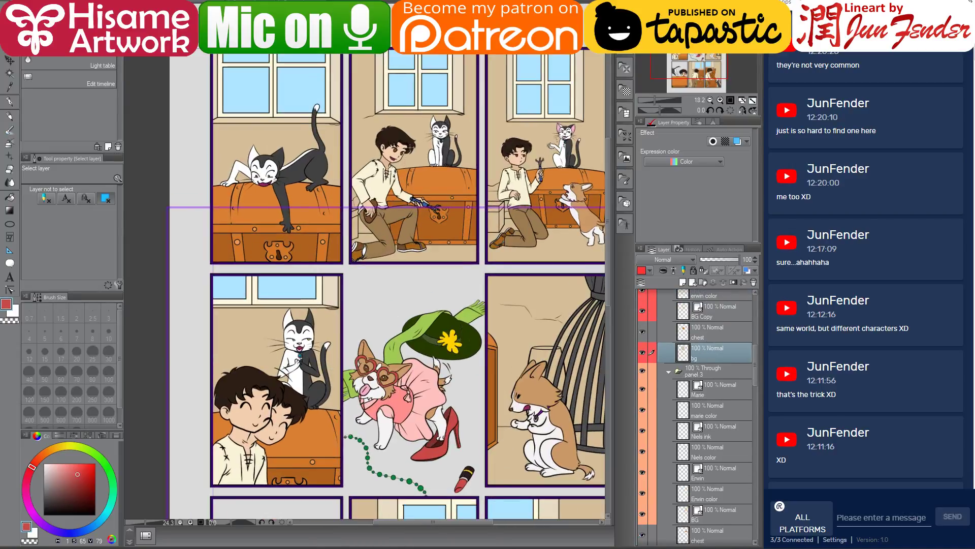
scroll(409, 146, up, 1)
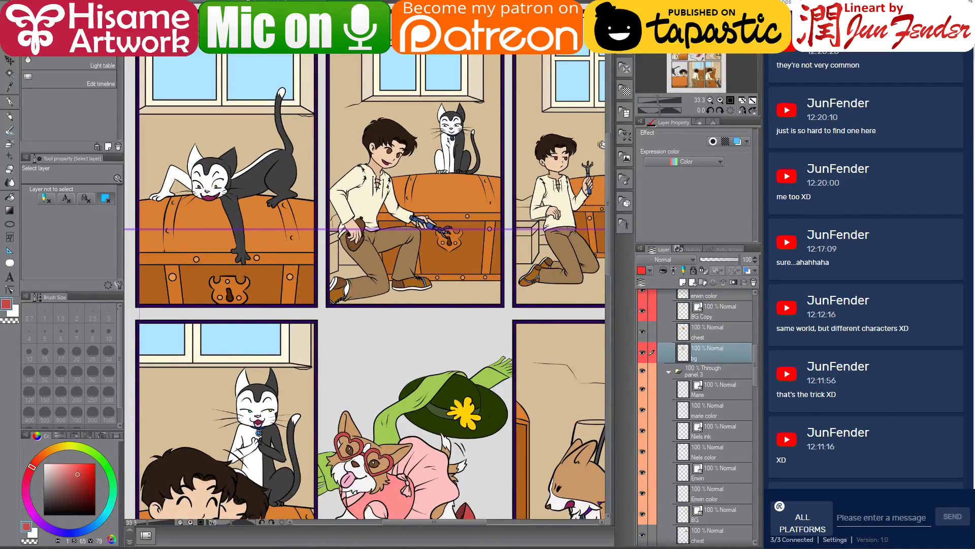
key(ctrl+Tab)
scroll(330, 122, down, 4)
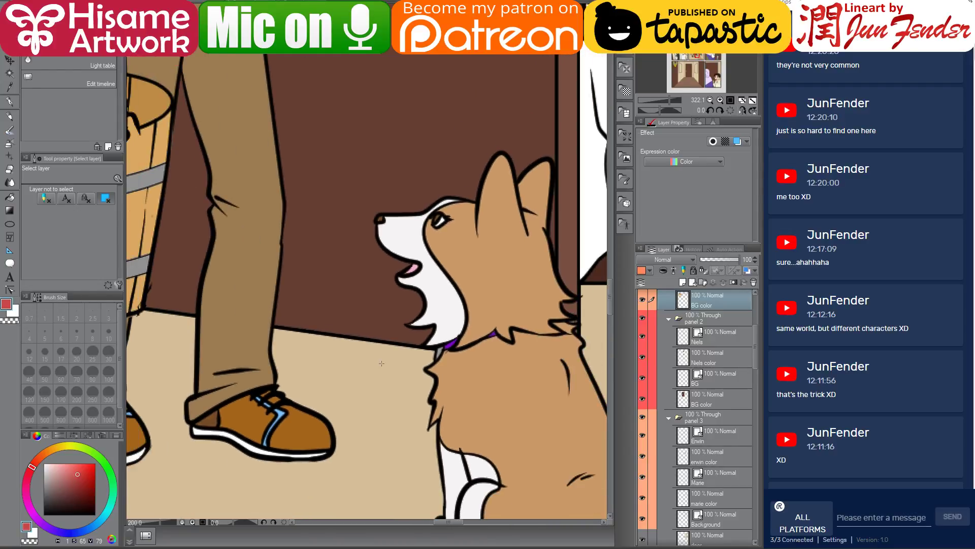
key(ctrl+Tab)
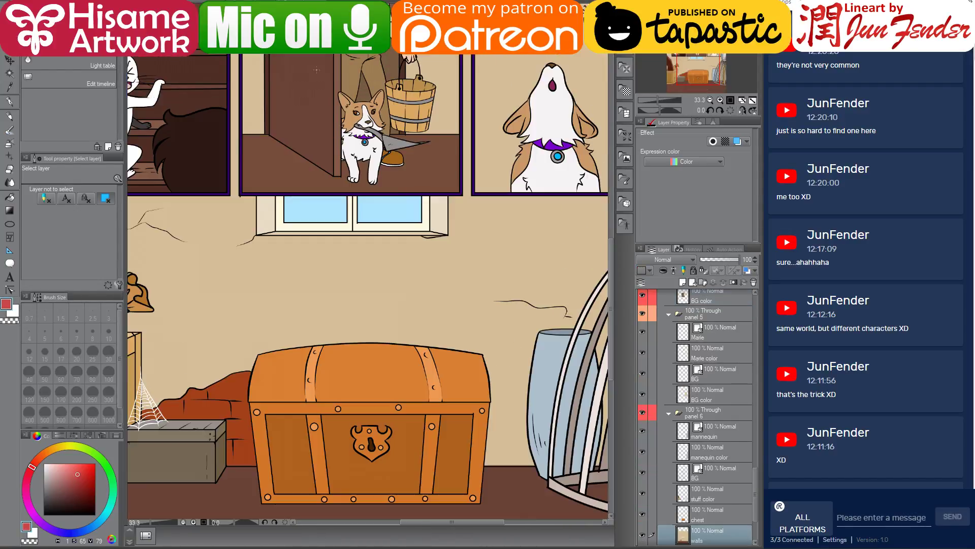
click(9, 101)
alt+click(246, 475)
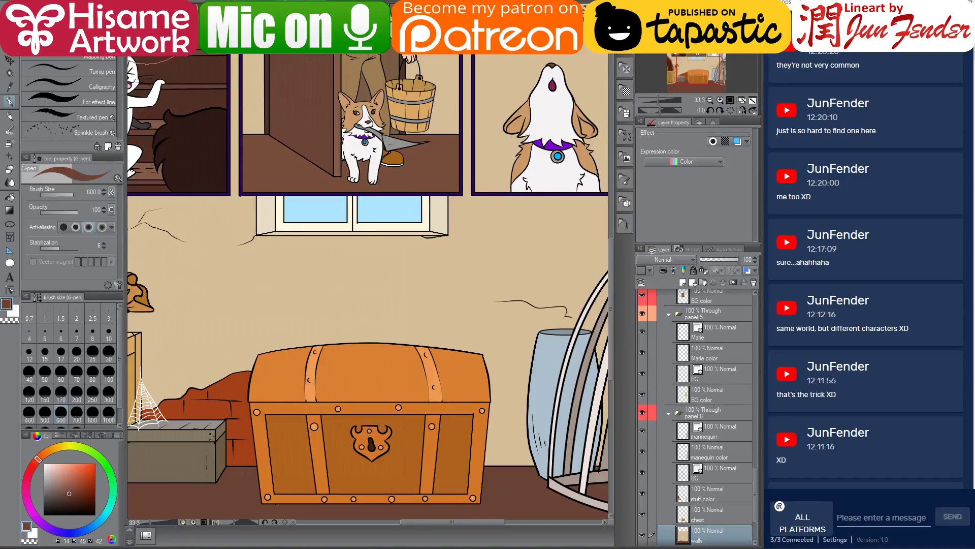
key(ctrl+Tab)
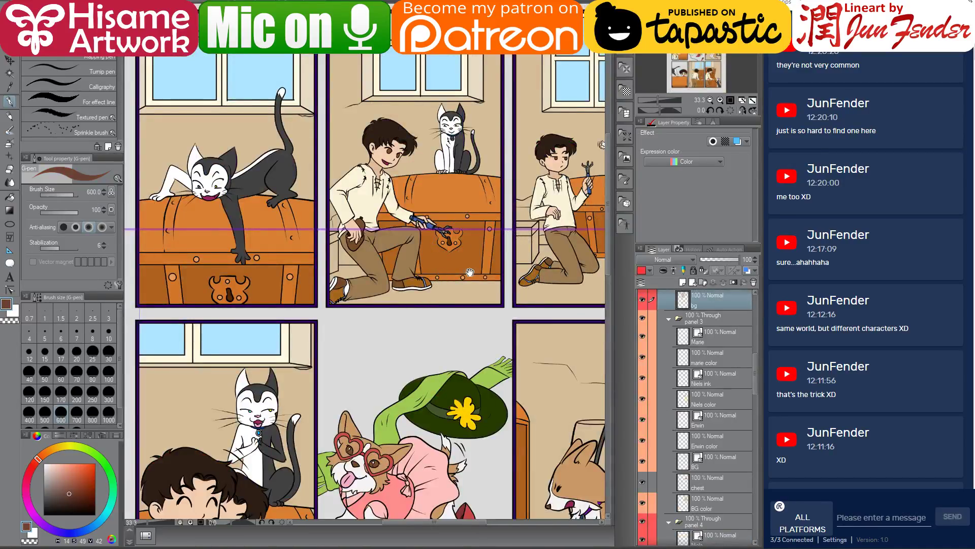
Select panel 2's floor area around the kneeling boy, using the BG Copy lineart layer as reference.
drag(491, 271, 448, 283)
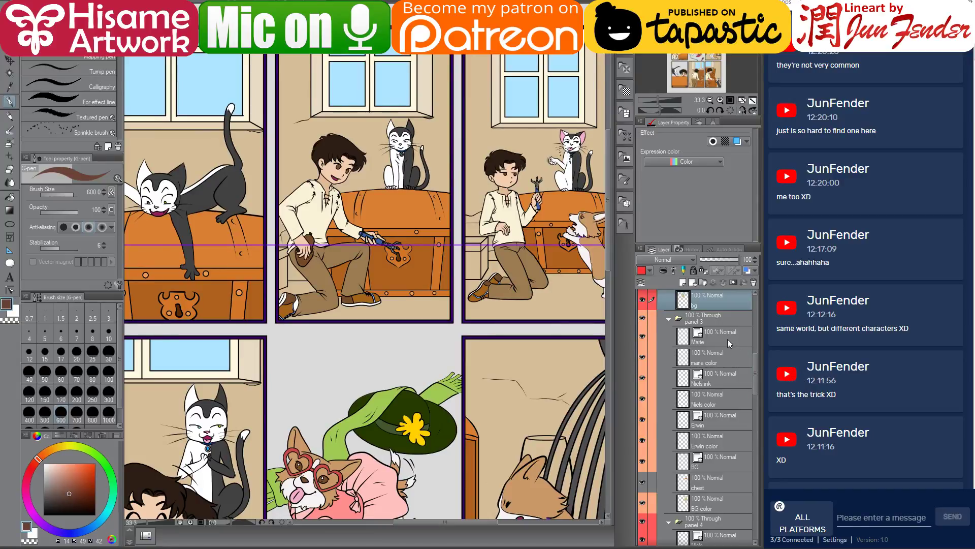
scroll(720, 336, up, 2)
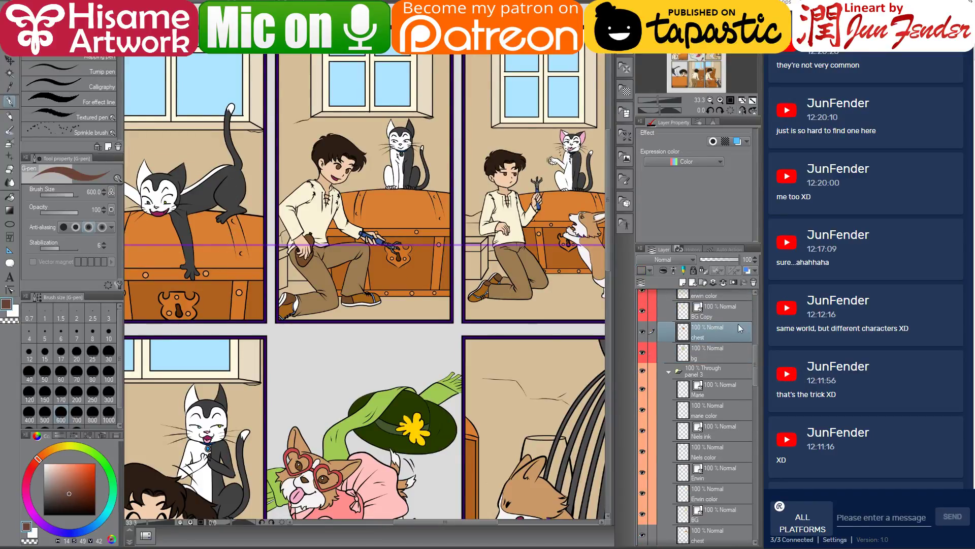
click(683, 309)
click(9, 73)
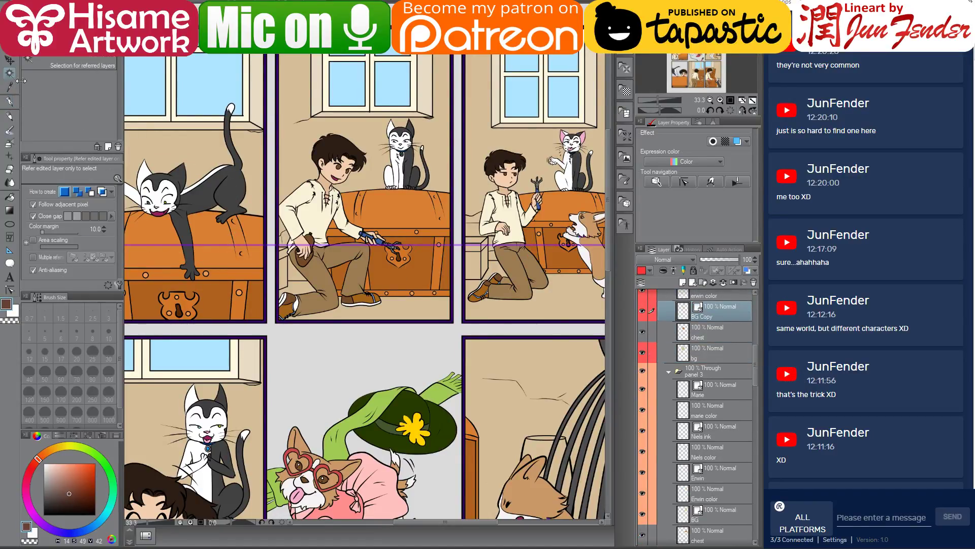
click(401, 310)
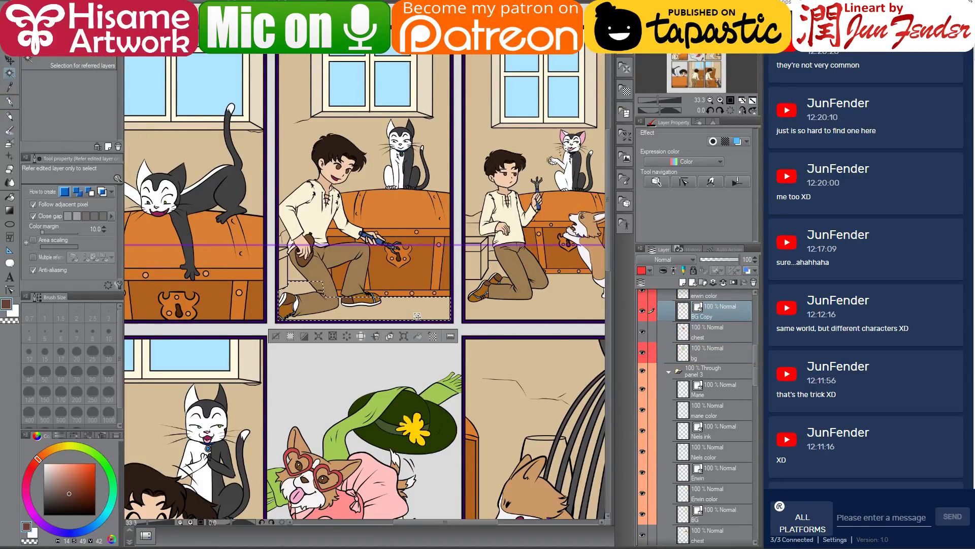
Paint panel 2's selected floor dark brown on its bg layer and clear the selection.
click(706, 355)
click(9, 101)
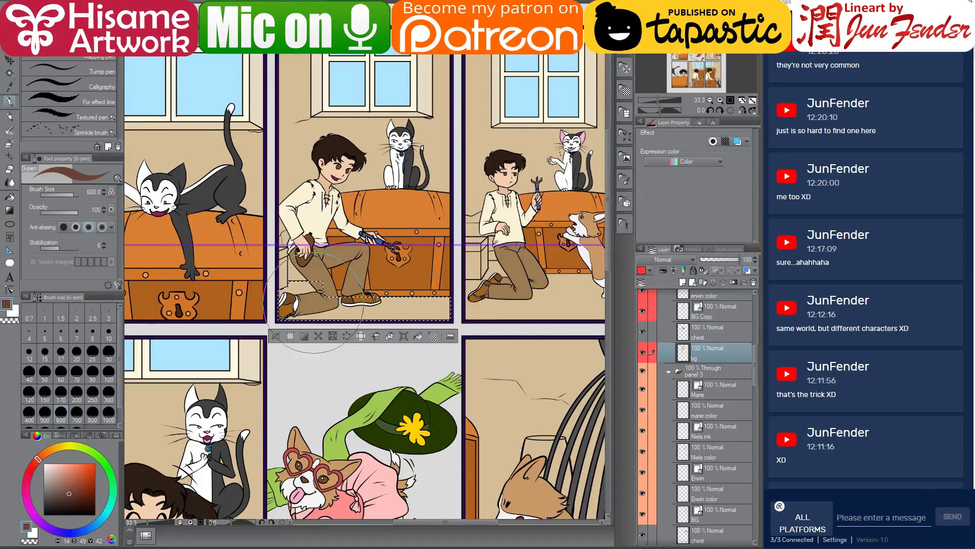
drag(326, 323, 547, 297)
key(ctrl+d)
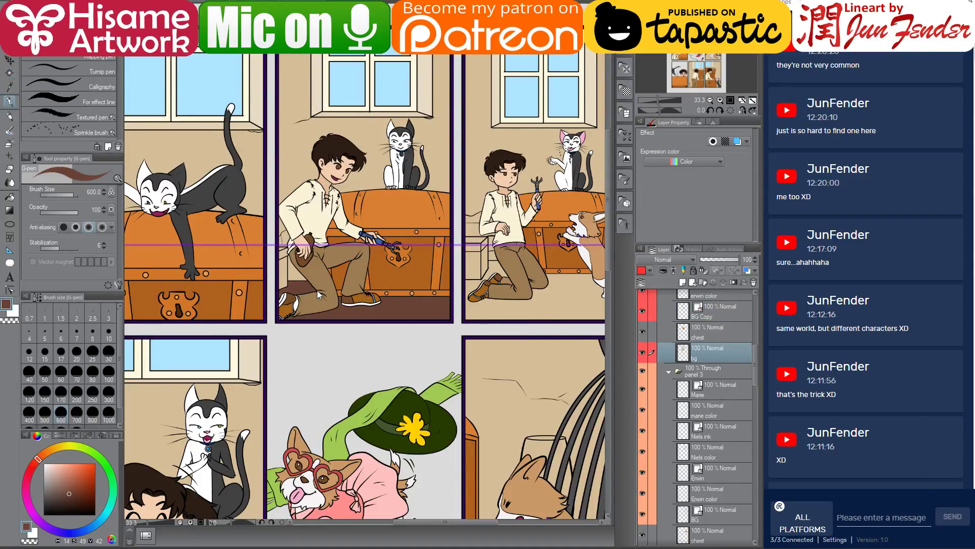
Select panel 3's floor area beneath the boy and the dog from the panel's BG lineart layer.
drag(491, 310, 405, 325)
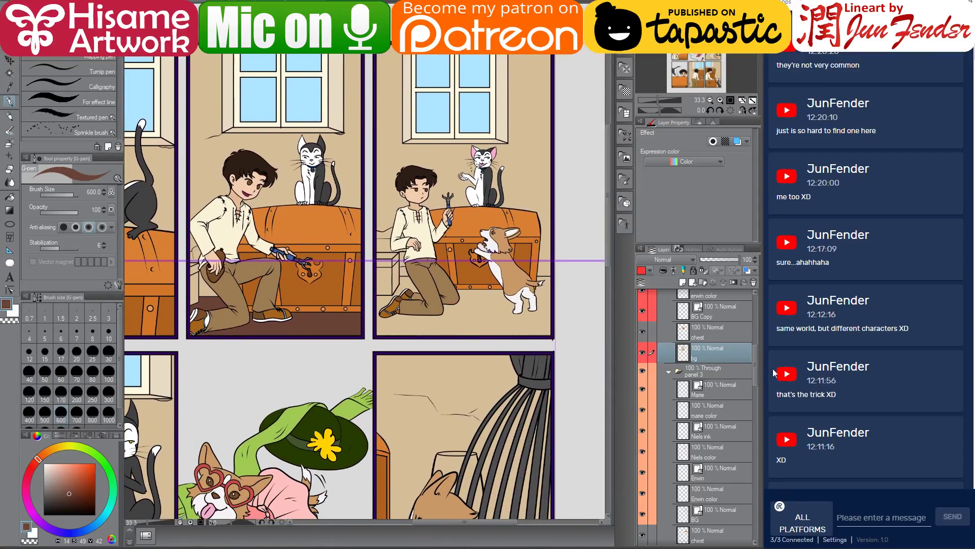
ctrl+shift+click(494, 300)
scroll(731, 459, down, 3)
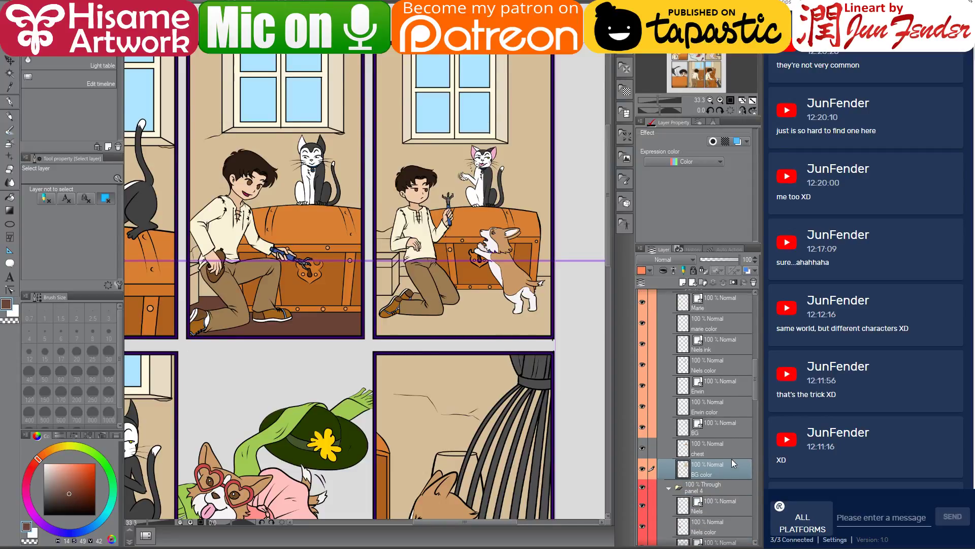
click(699, 431)
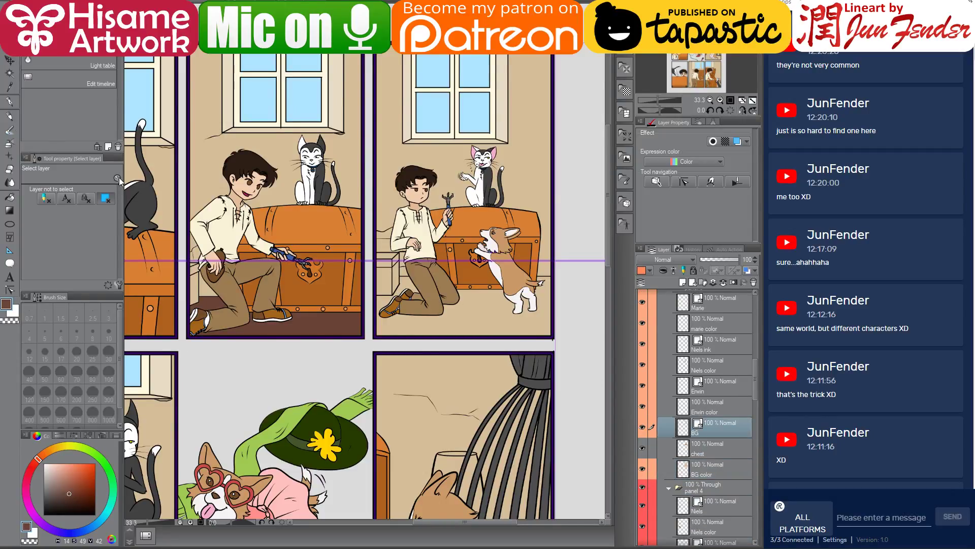
click(10, 73)
click(484, 315)
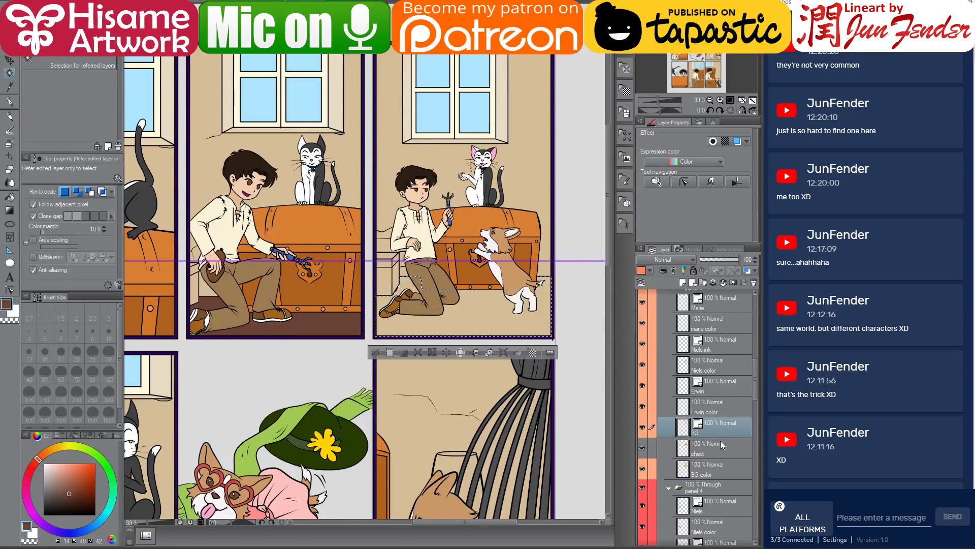
Paint panel 3's selected floor dark brown on its BG color layer and clear the selection.
click(720, 474)
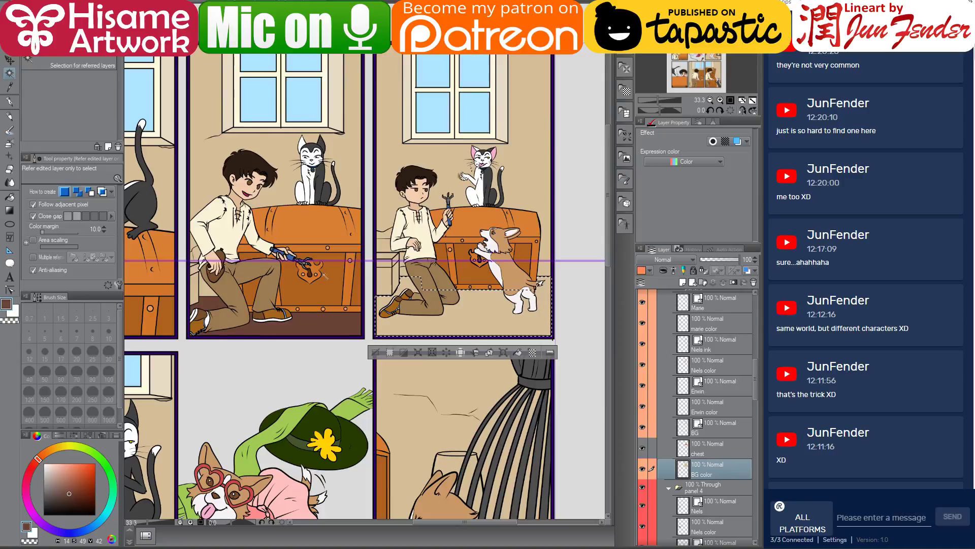
click(9, 101)
drag(381, 291, 508, 299)
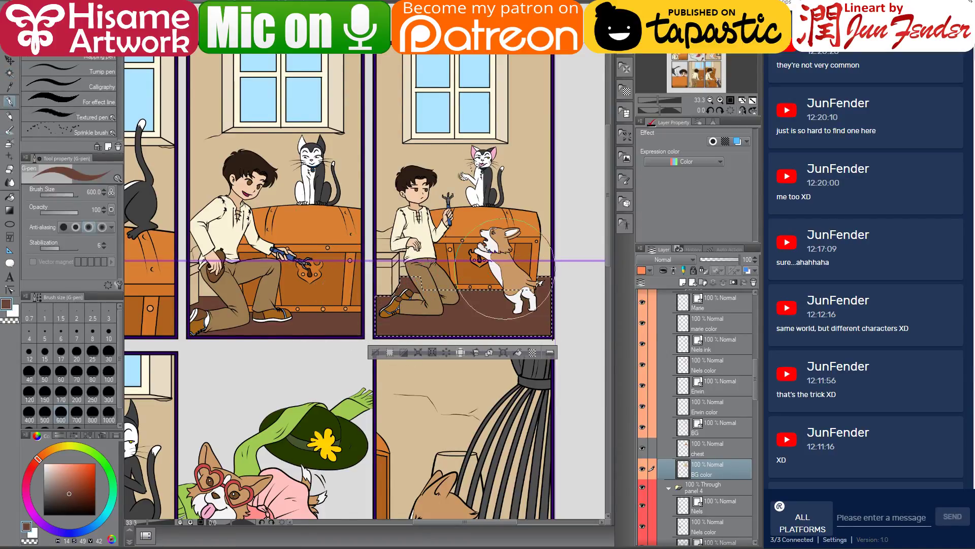
key(ctrl+d)
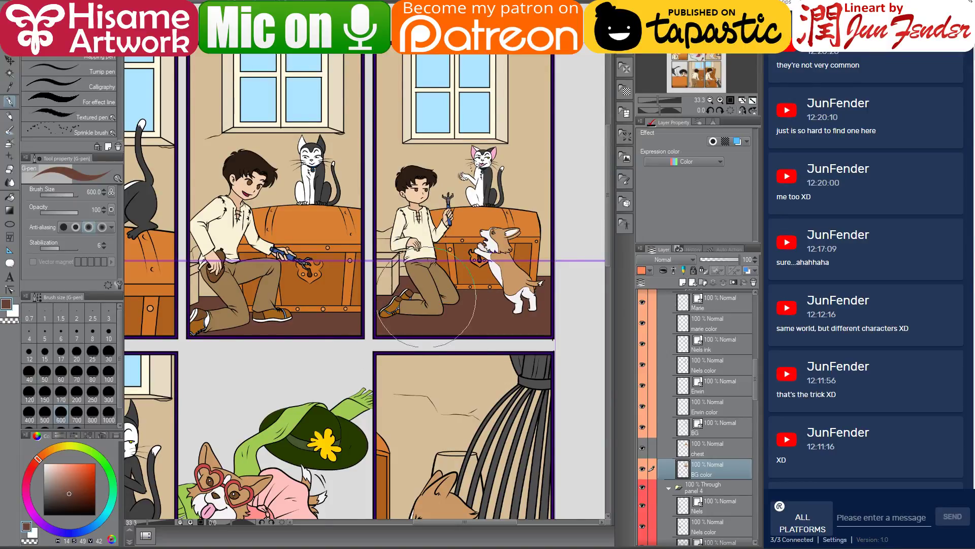
Select panel 6's floor area around the sitting dog from the panel's BG lineart layer.
drag(239, 483, 231, 304)
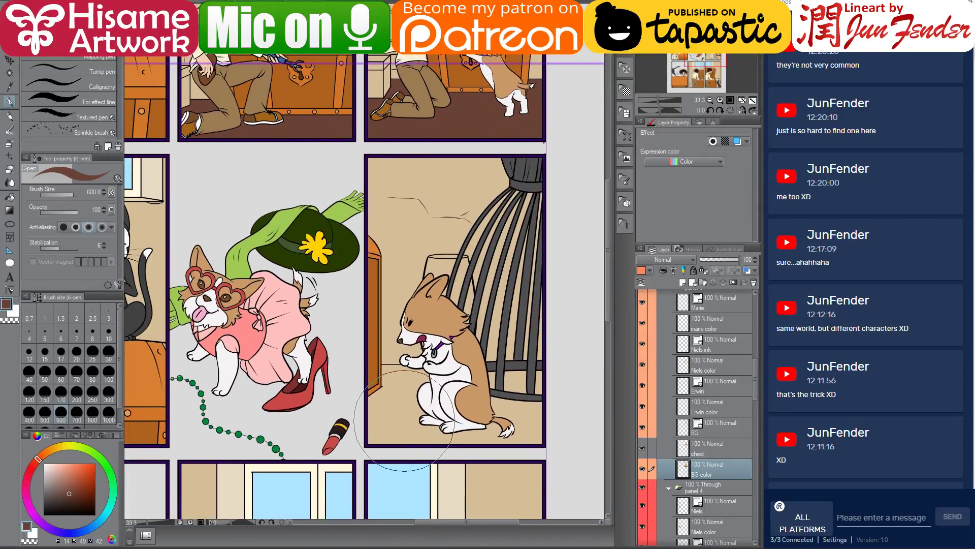
key(ctrl+shift)
ctrl+shift+click(394, 401)
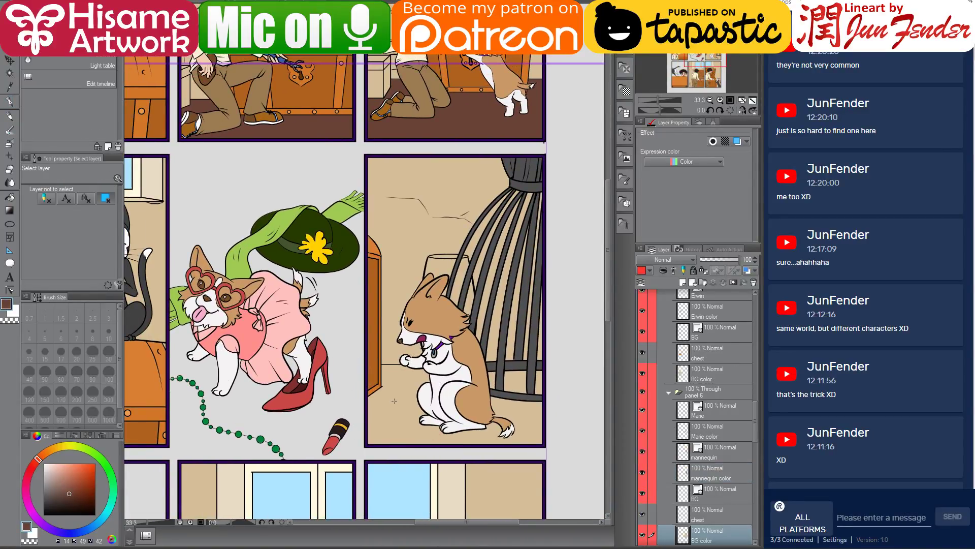
scroll(696, 491, down, 2)
click(717, 438)
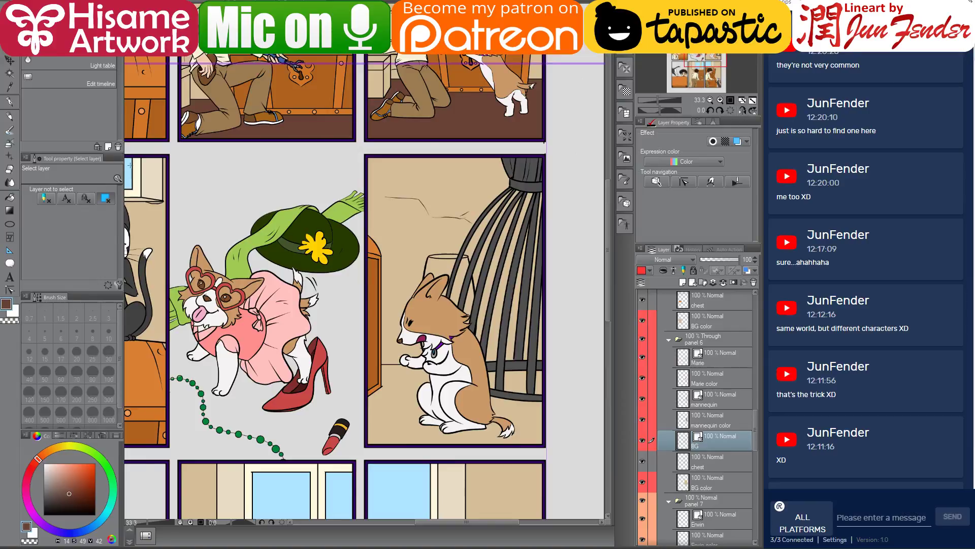
click(10, 73)
click(398, 396)
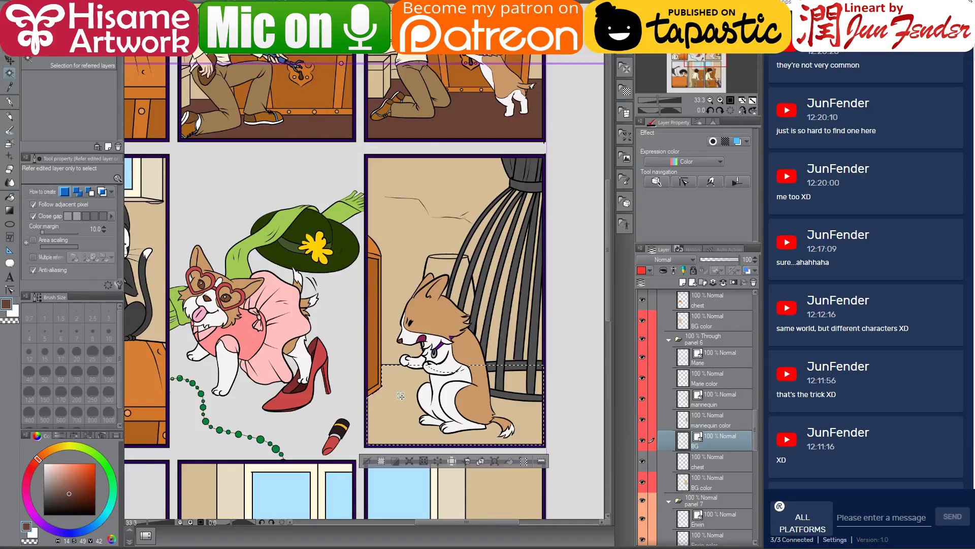
Paint panel 6's selected floor dark brown on its BG color layer.
click(721, 477)
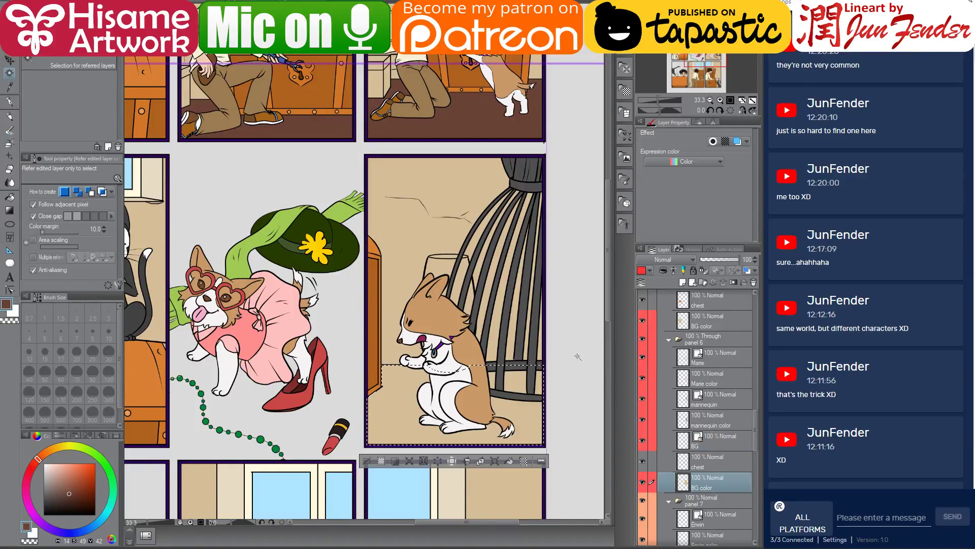
click(10, 103)
mouse_move(355, 351)
mouse_down()
mouse_move(391, 381)
mouse_move(508, 396)
mouse_up()
scroll(461, 328, down, 3)
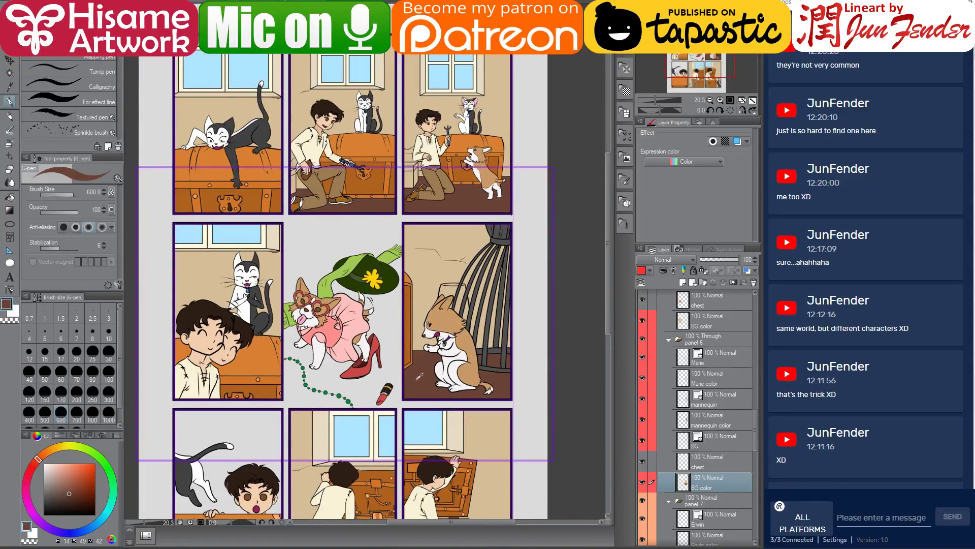
Paint the remaining floor beside the orange furniture's lower edge in panel 6 dark brown with the G-pen.
scroll(406, 376, up, 3)
mouse_move(388, 361)
mouse_down()
mouse_move(413, 381)
mouse_move(460, 381)
mouse_move(410, 336)
mouse_up()
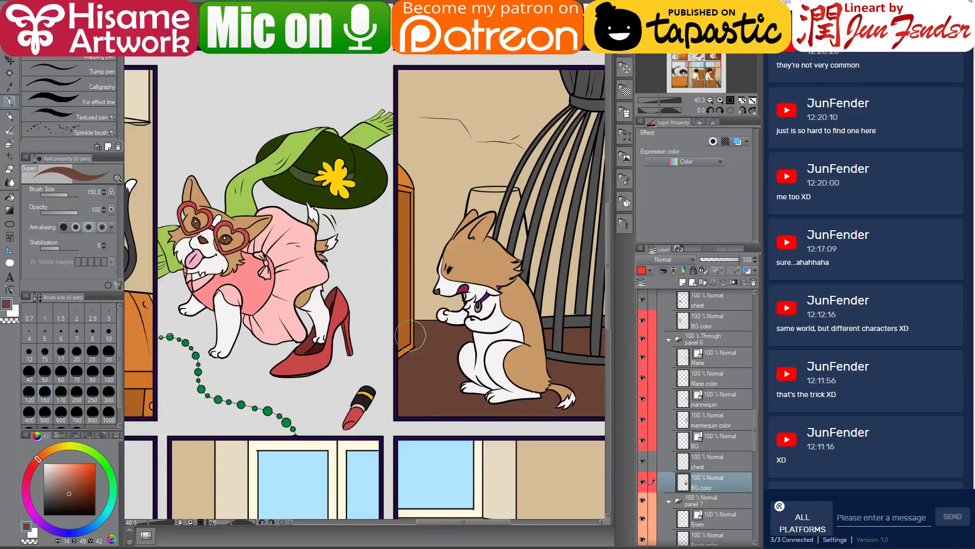
scroll(411, 335, up, 4)
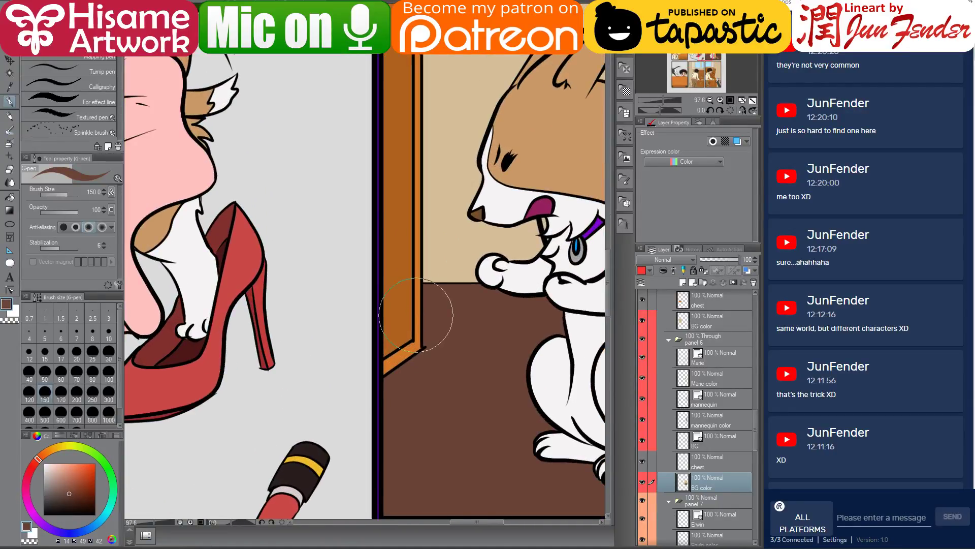
mouse_move(415, 318)
mouse_down()
mouse_move(385, 320)
mouse_move(381, 307)
mouse_move(391, 338)
mouse_move(412, 351)
mouse_up()
scroll(406, 372, down, 2)
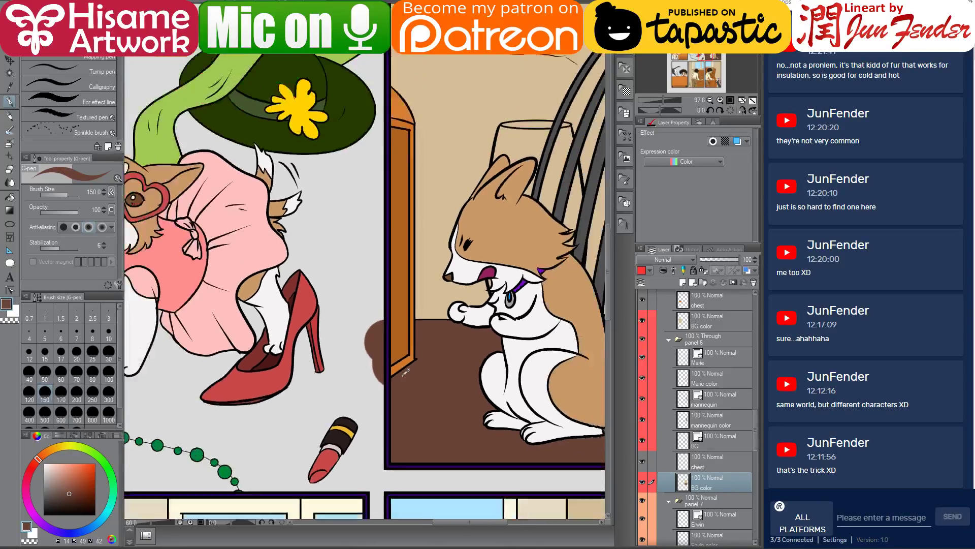
Mask the panel 6 folder to a rectangle matching the panel's frame so the paint outside it is hidden.
scroll(406, 372, down, 3)
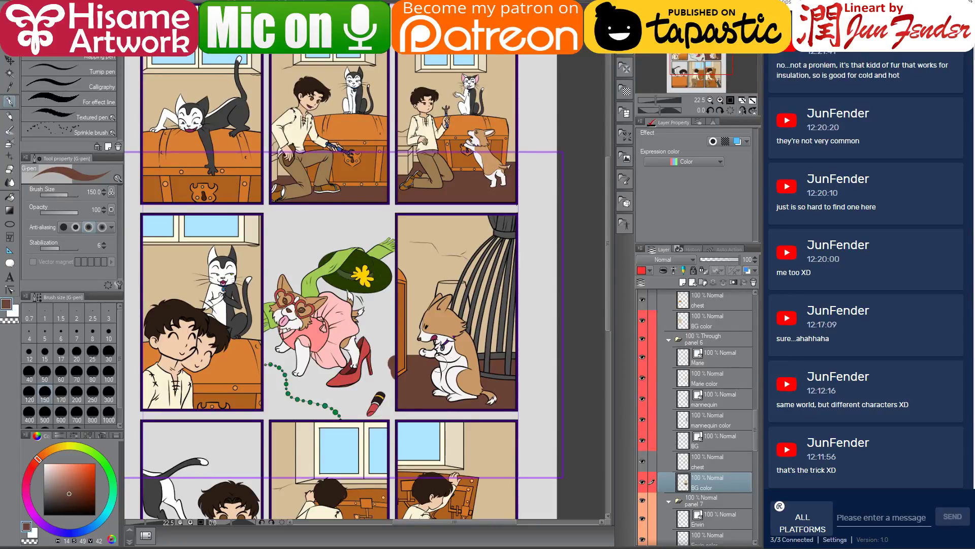
scroll(421, 372, down, 1)
drag(415, 415, 423, 377)
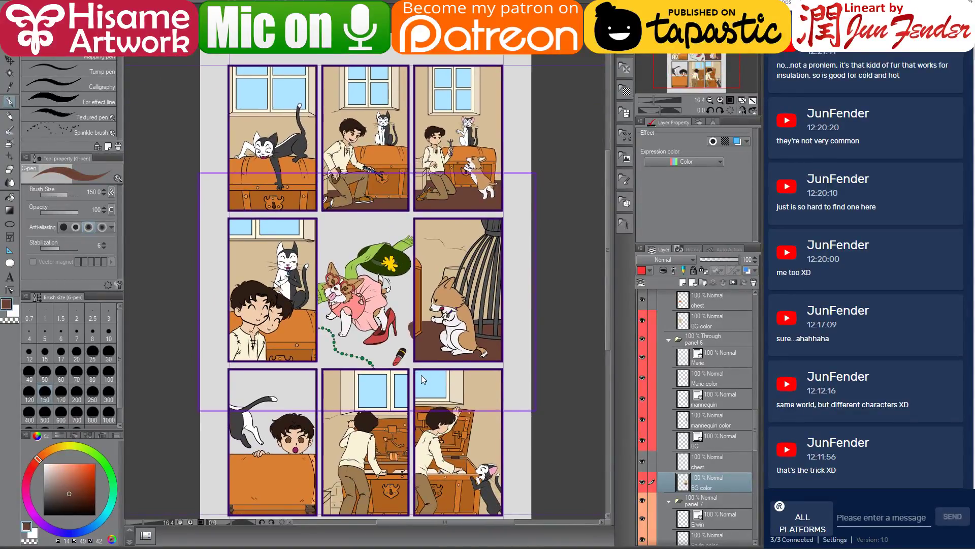
click(716, 340)
scroll(547, 290, up, 3)
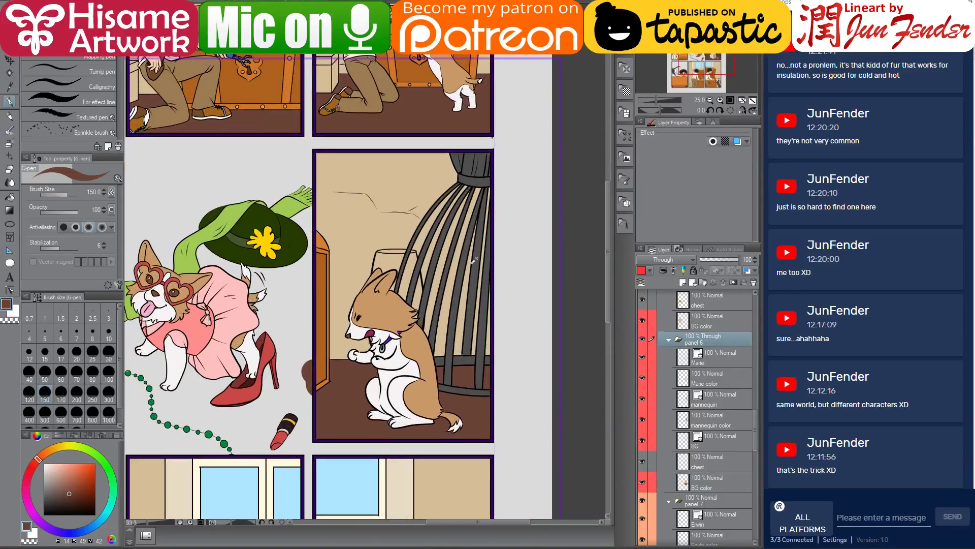
click(9, 60)
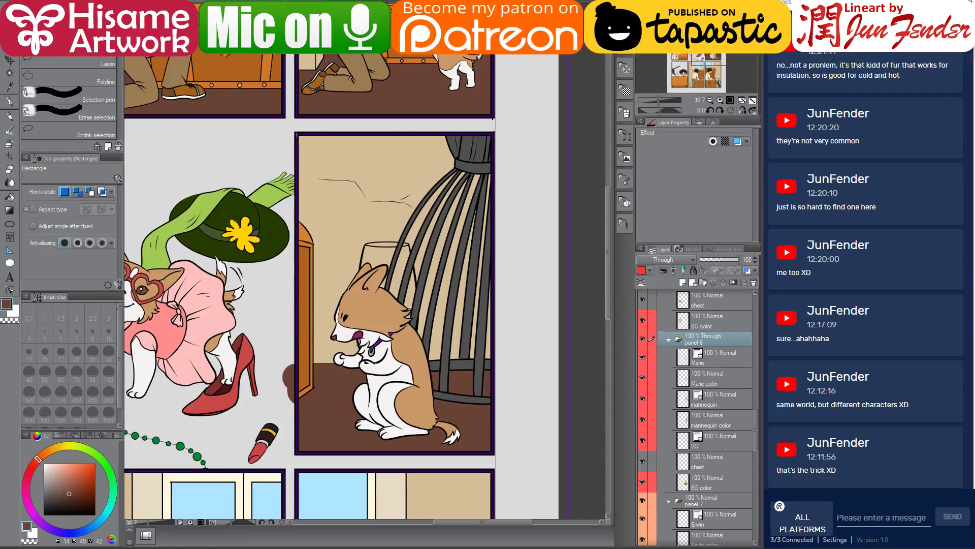
drag(297, 135, 494, 453)
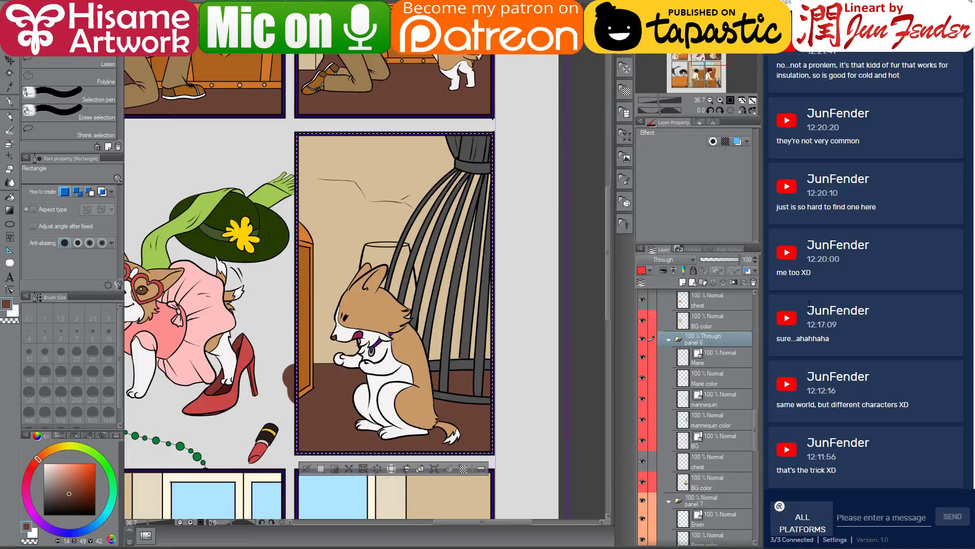
click(732, 282)
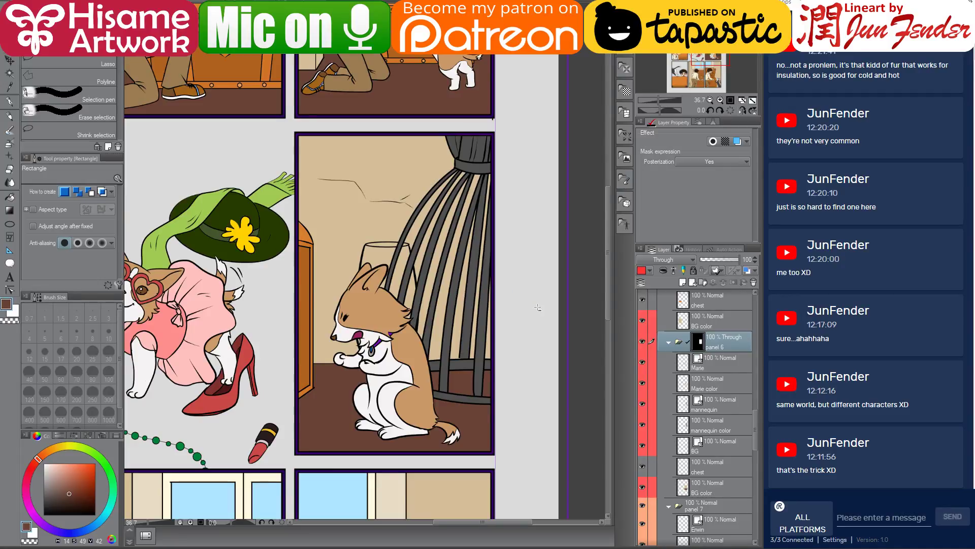
Select the painted area of panel 8's BG color layer.
scroll(538, 307, down, 2)
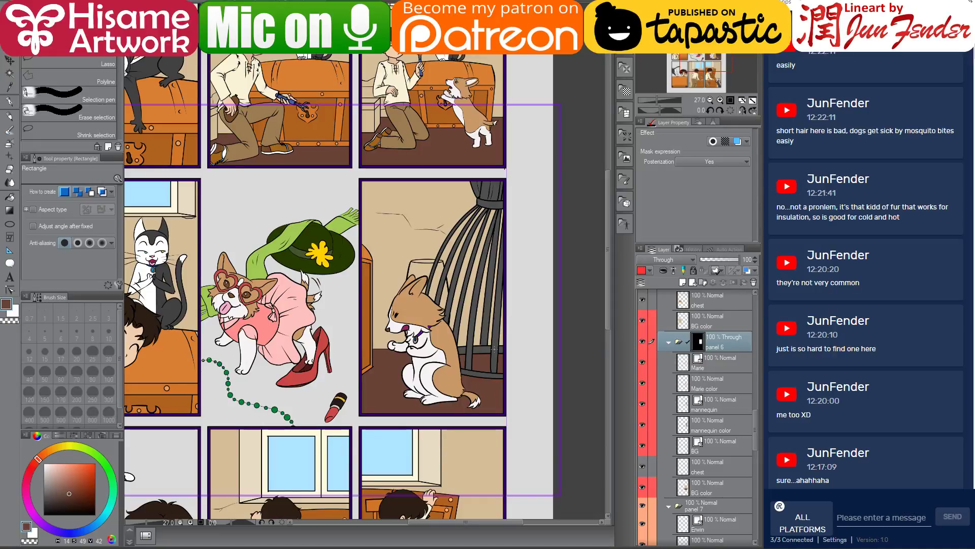
drag(387, 370, 450, 224)
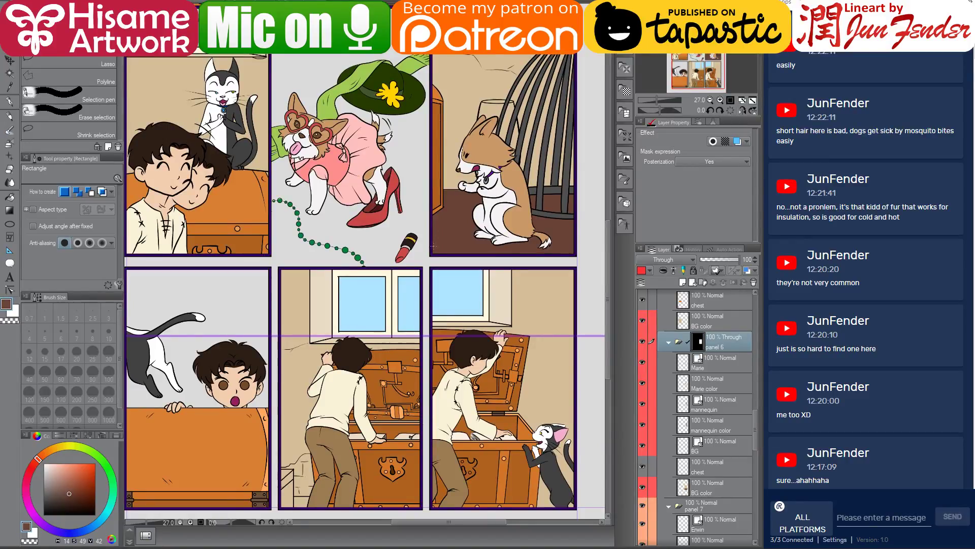
drag(410, 428, 423, 363)
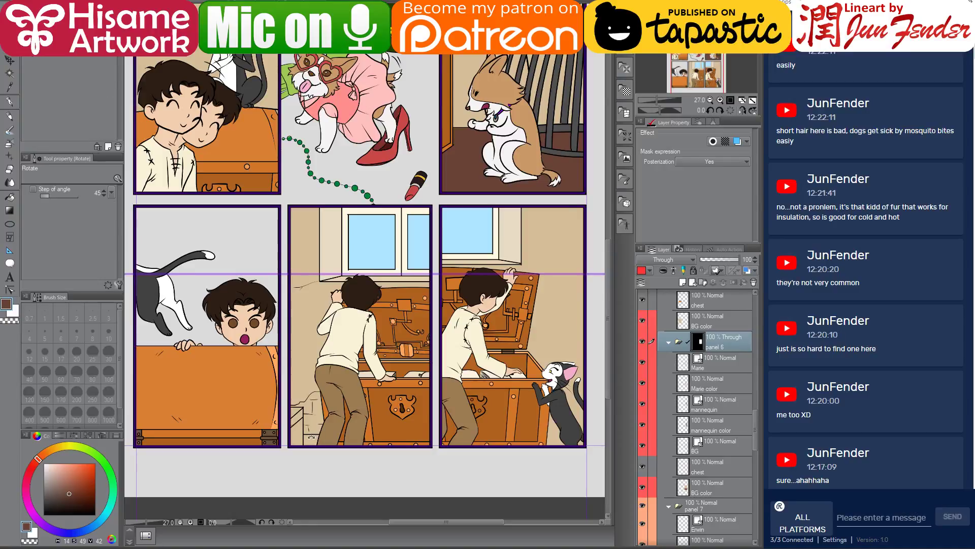
ctrl+shift+click(521, 440)
scroll(720, 521, down, 2)
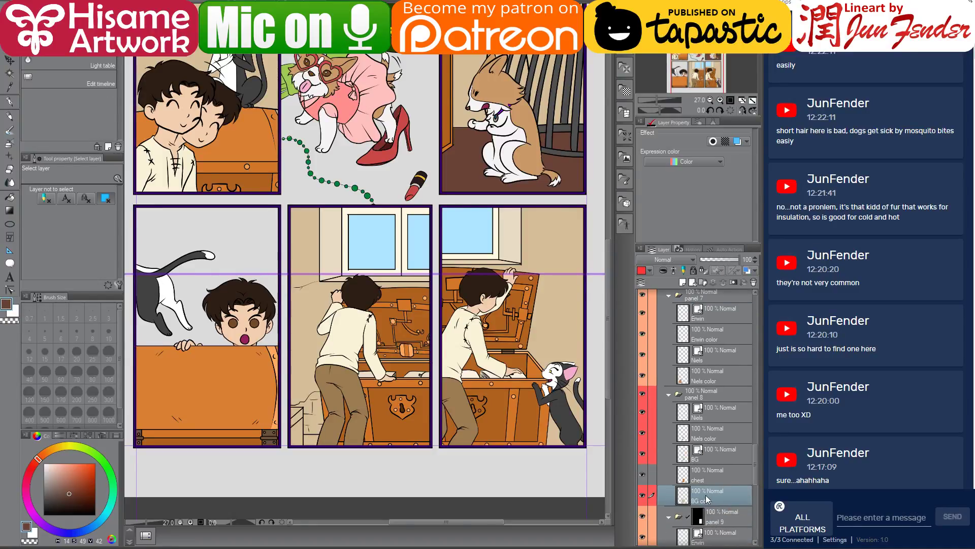
ctrl+click(687, 495)
key(ctrl+plus)
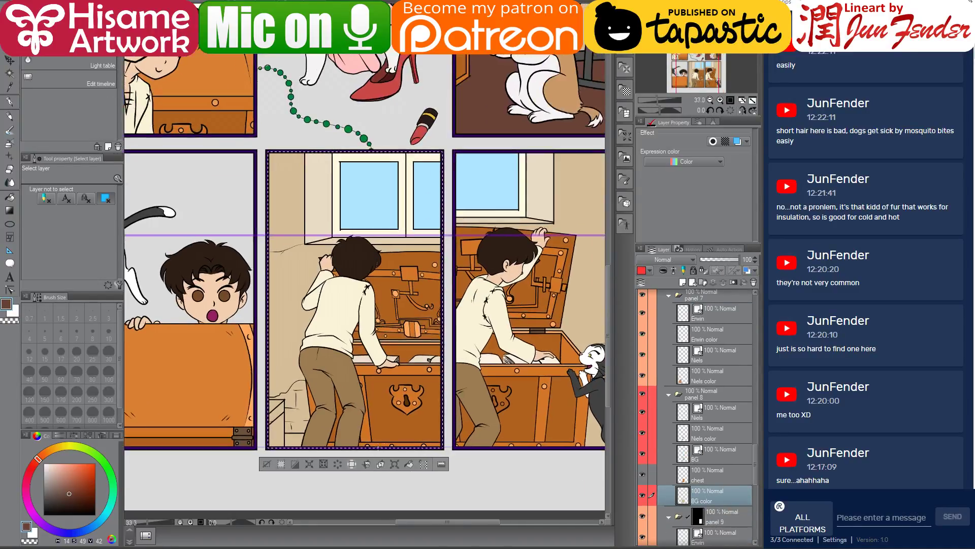
Paint the floor behind the boy's legs in panel 8 dark brown with the G-pen.
click(9, 101)
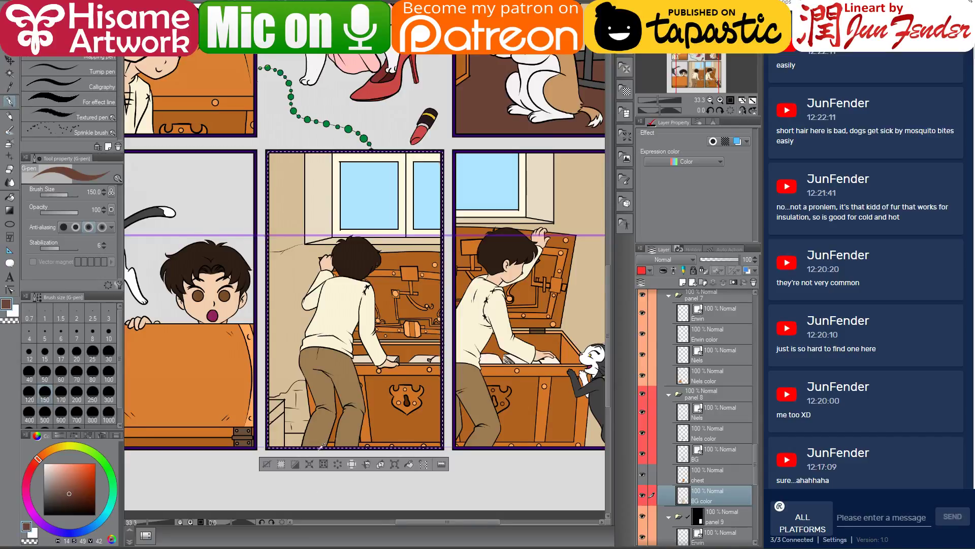
scroll(300, 421, up, 1)
scroll(280, 437, up, 1)
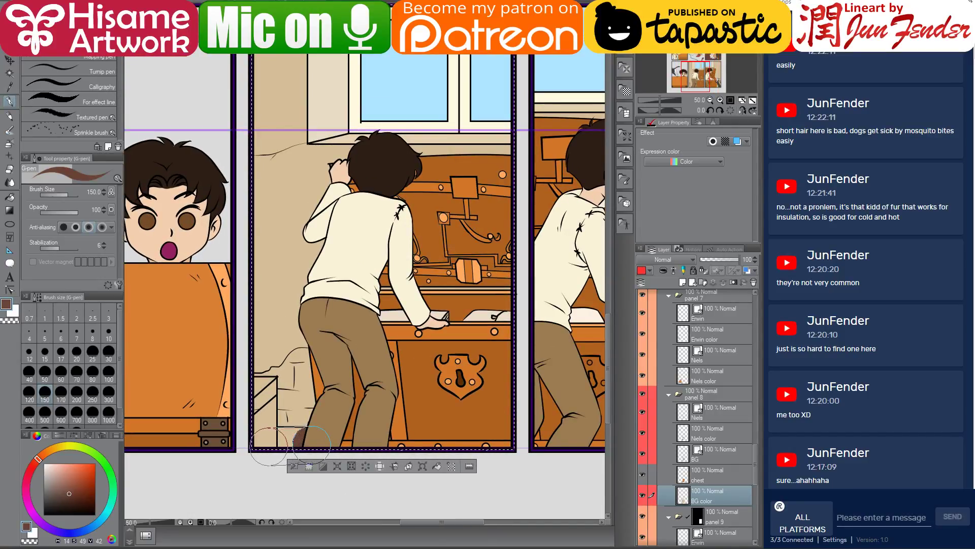
drag(305, 440, 257, 437)
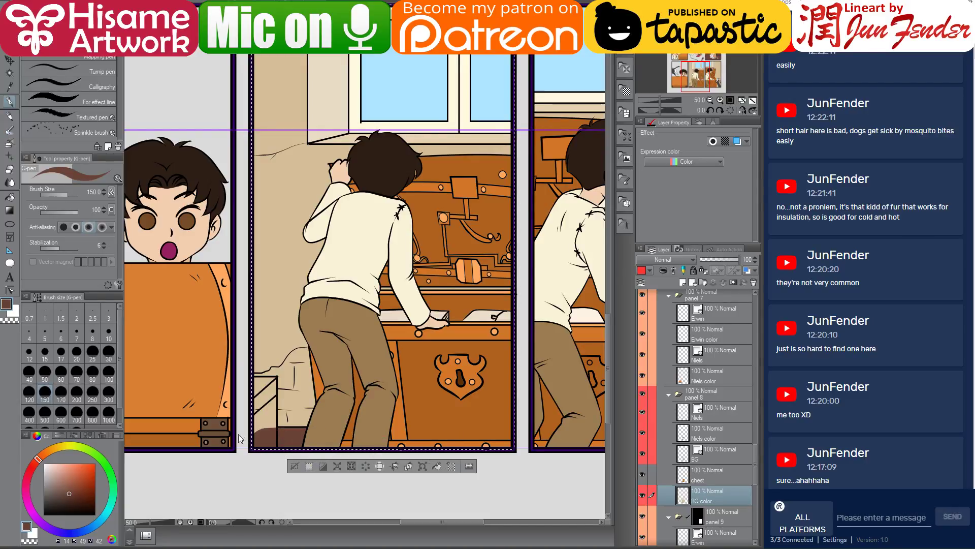
Cut the small chest's lines beside the boy in panel 8 out of the BG lineart and paste them onto their own layer.
scroll(251, 440, up, 2)
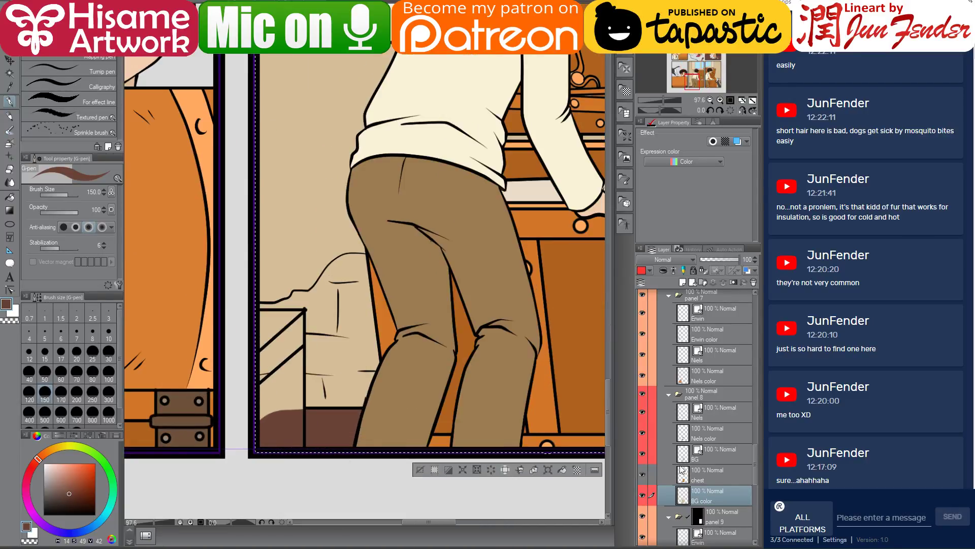
click(714, 453)
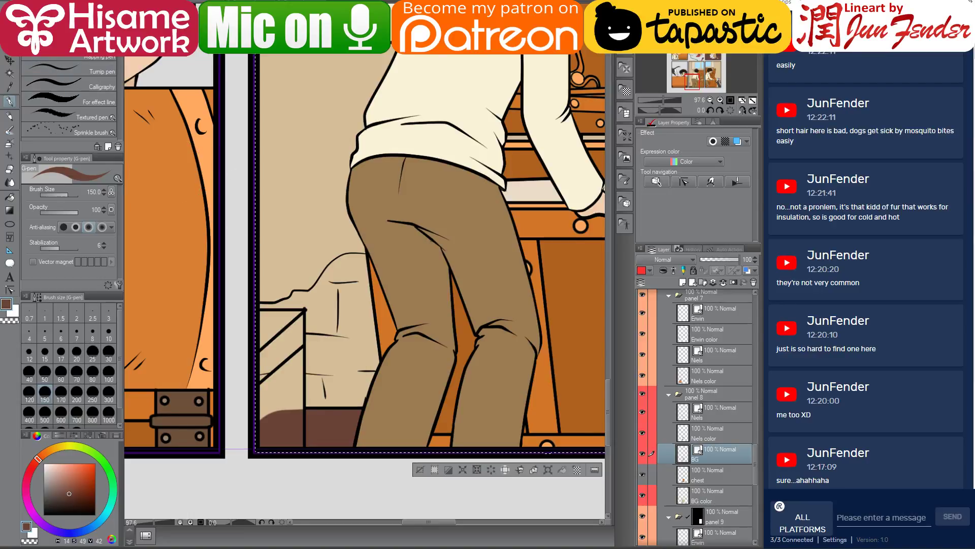
key(m)
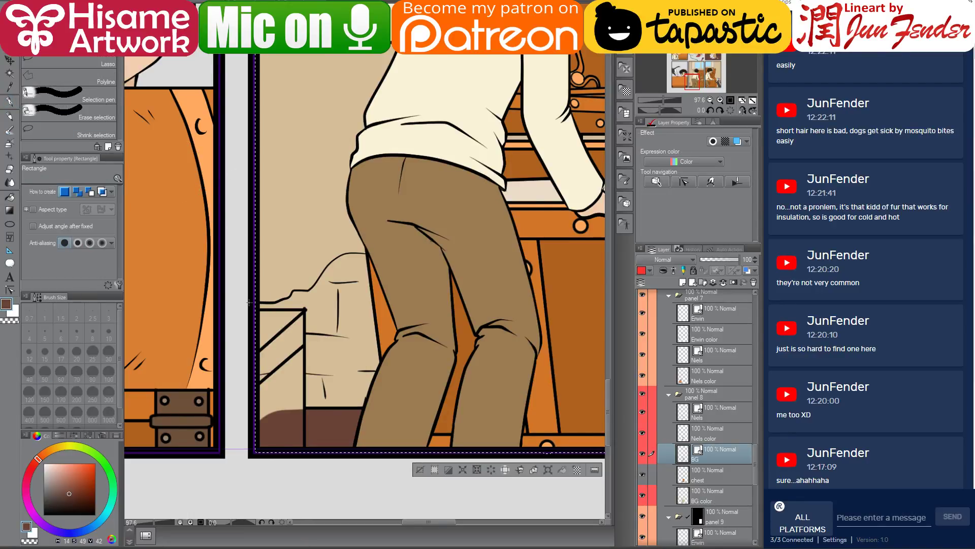
drag(297, 342, 315, 361)
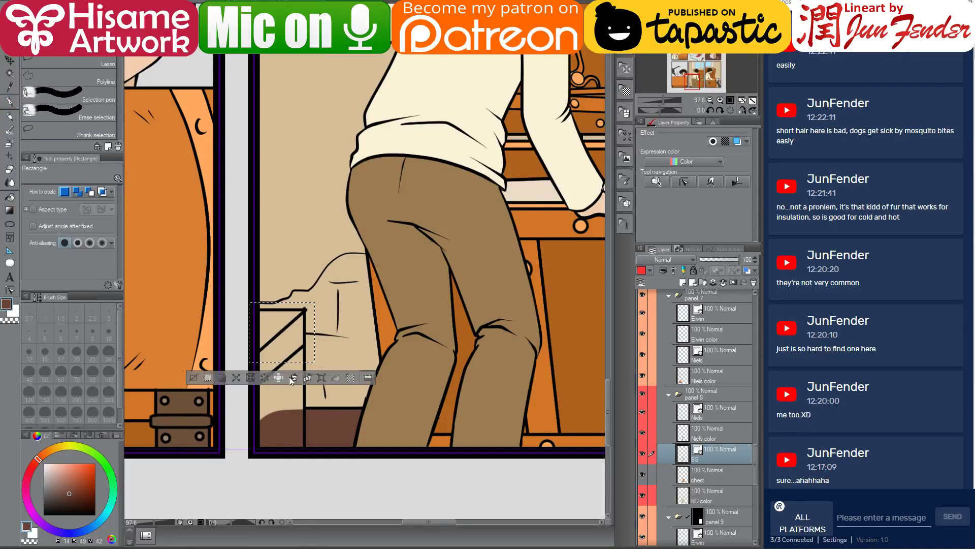
key(ctrl+d)
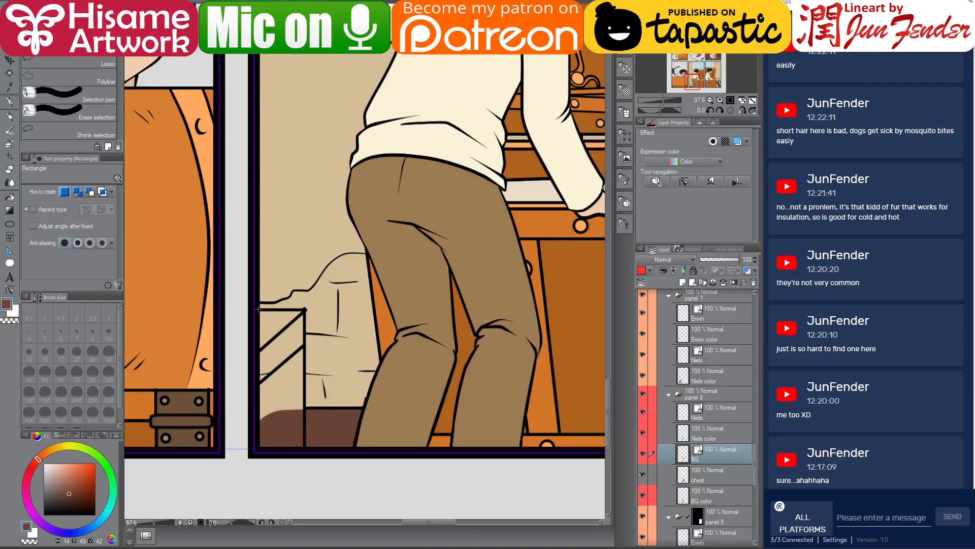
drag(286, 320, 306, 472)
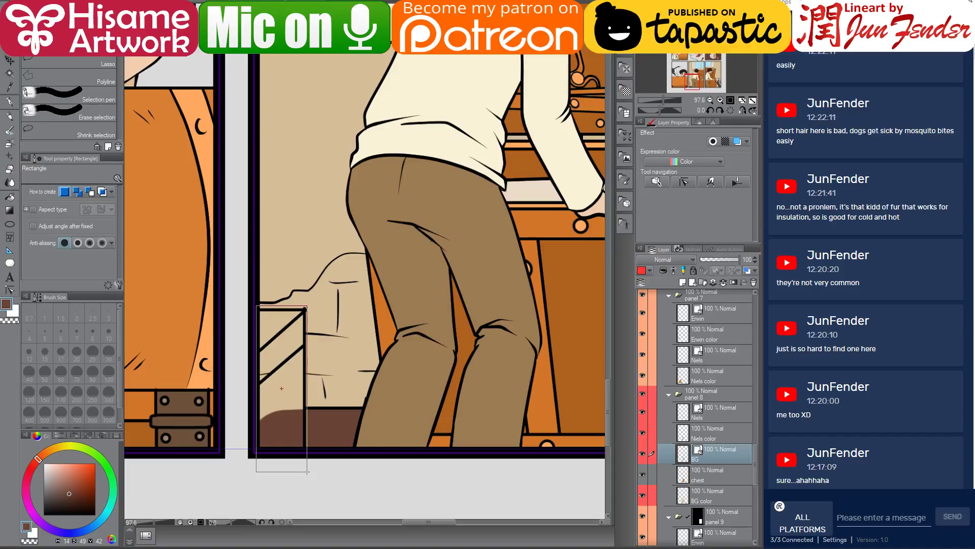
key(Delete)
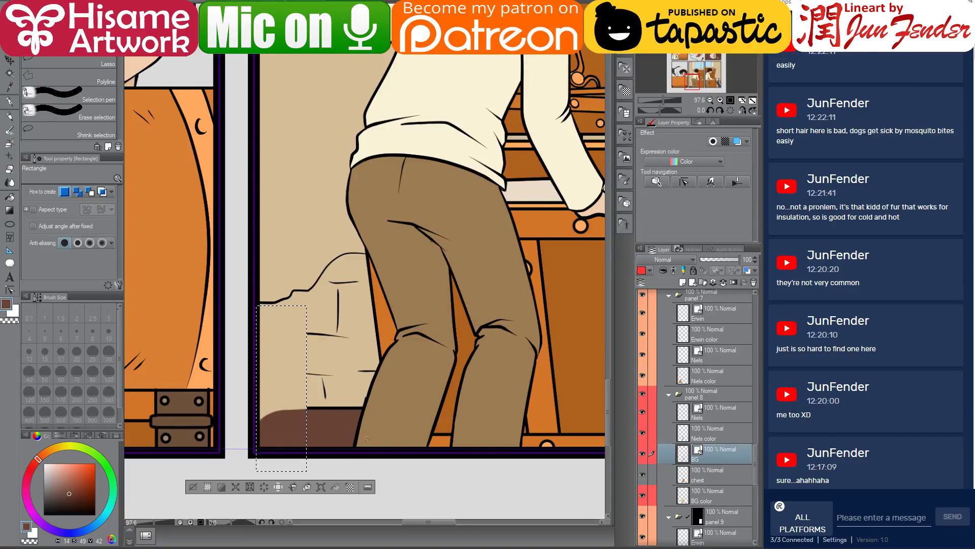
key(ctrl+v)
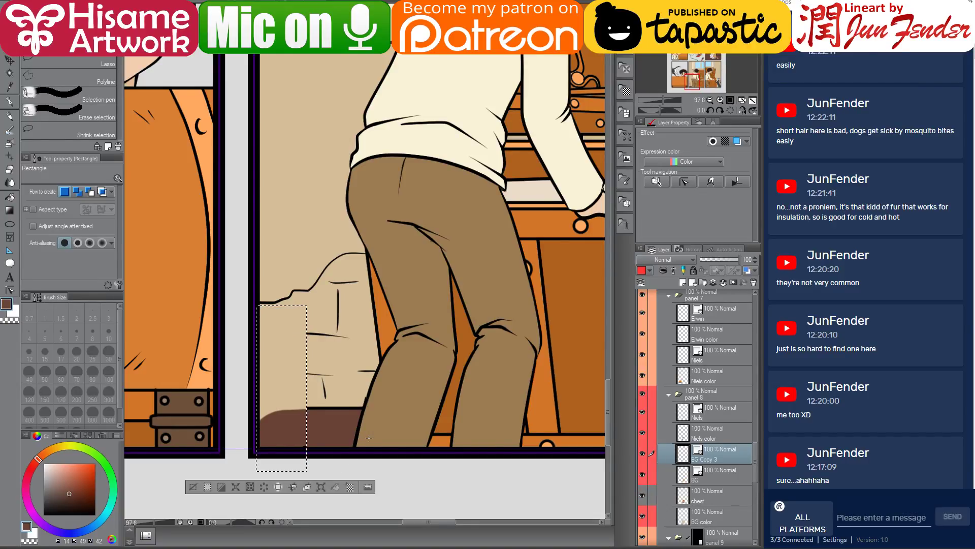
Move the pasted small chest lineart straight up so its base sits near the floor's back edge.
key(ctrl+t)
drag(287, 332, 288, 290)
key(Return)
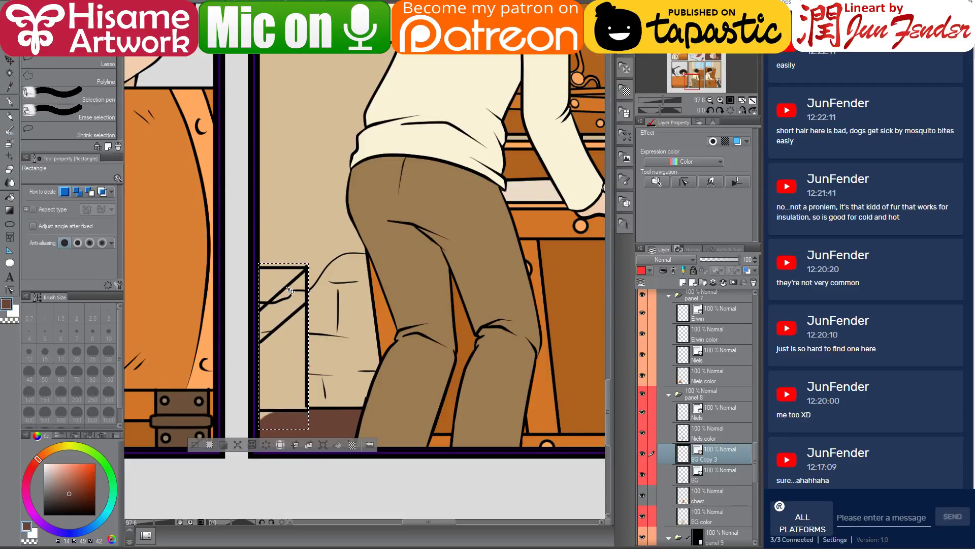
Clear the selection and rename the pasted lineart layer "chest ink small".
double_click(706, 459)
key(ctrl+d)
text(c)
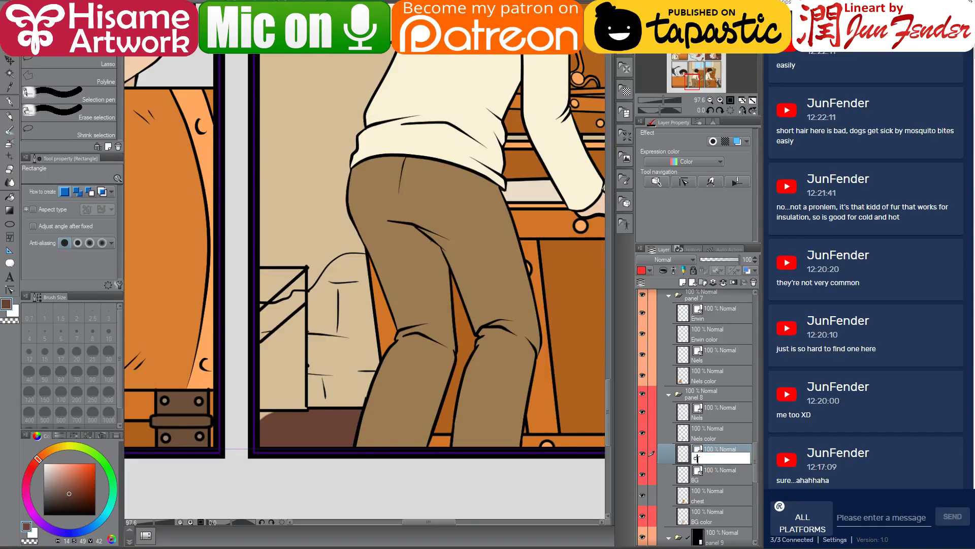
text(hest ink small)
key(Return)
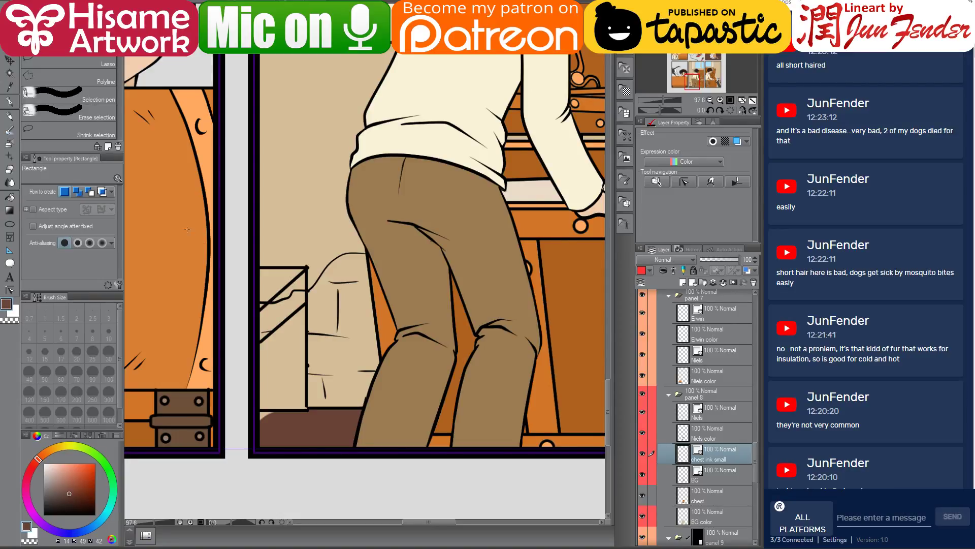
Pull the outer end of the small chest's bottom line down to the panel border so it runs diagonally across the floor.
click(34, 61)
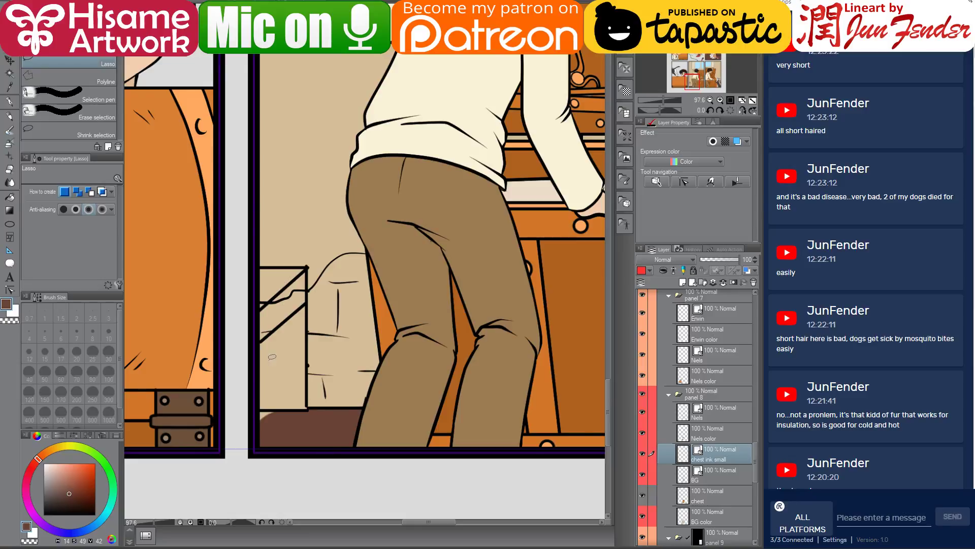
click(9, 289)
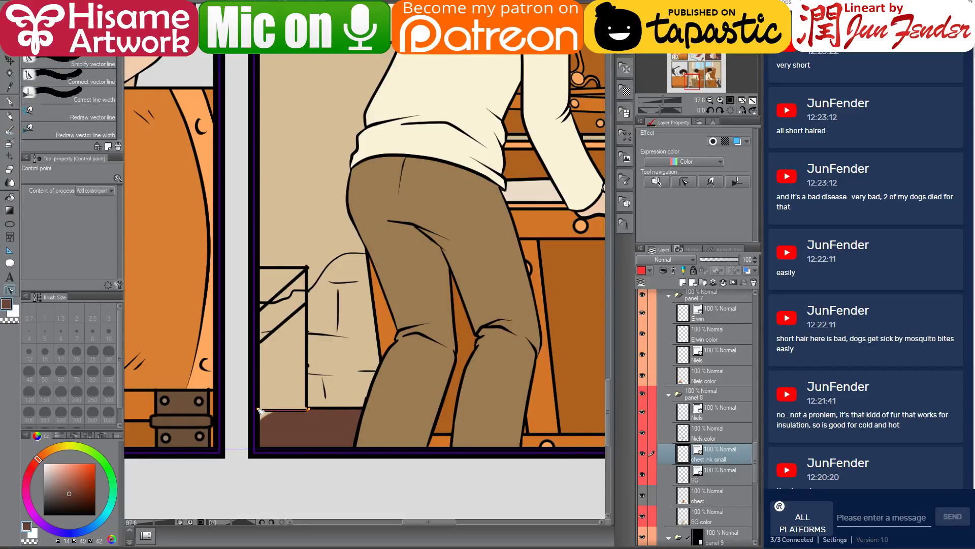
drag(261, 414, 277, 453)
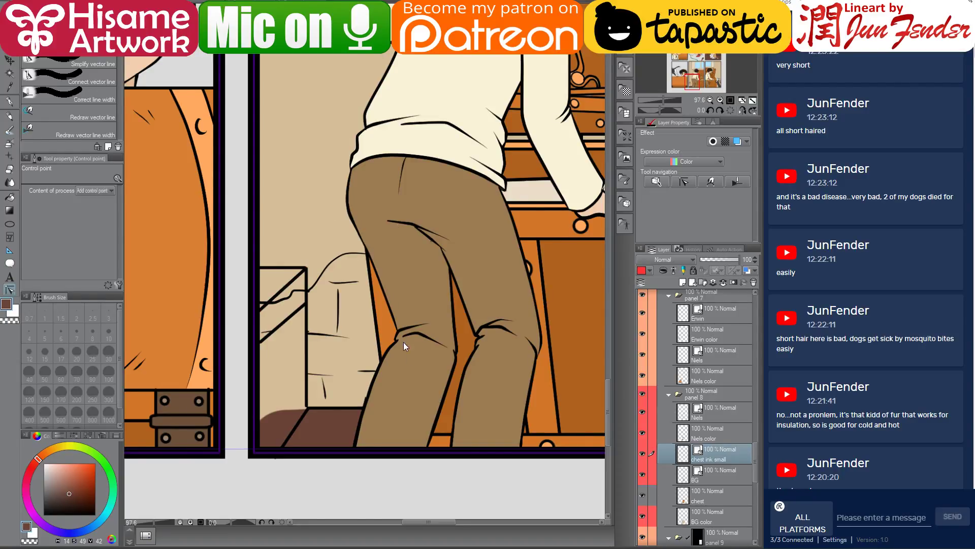
Add a new raster layer directly beneath "chest ink small" in panel 8 and name it "small chest color".
scroll(410, 358, down, 8)
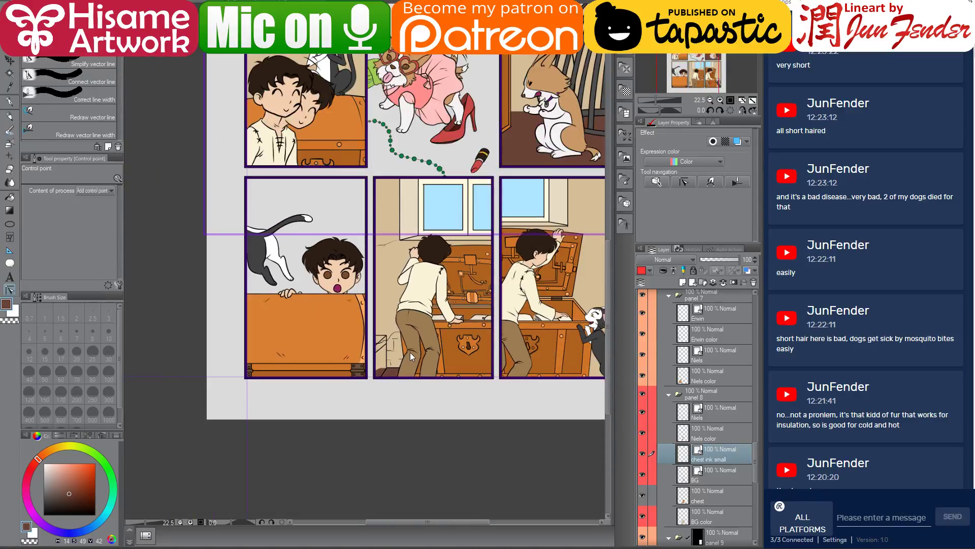
scroll(417, 333, up, 4)
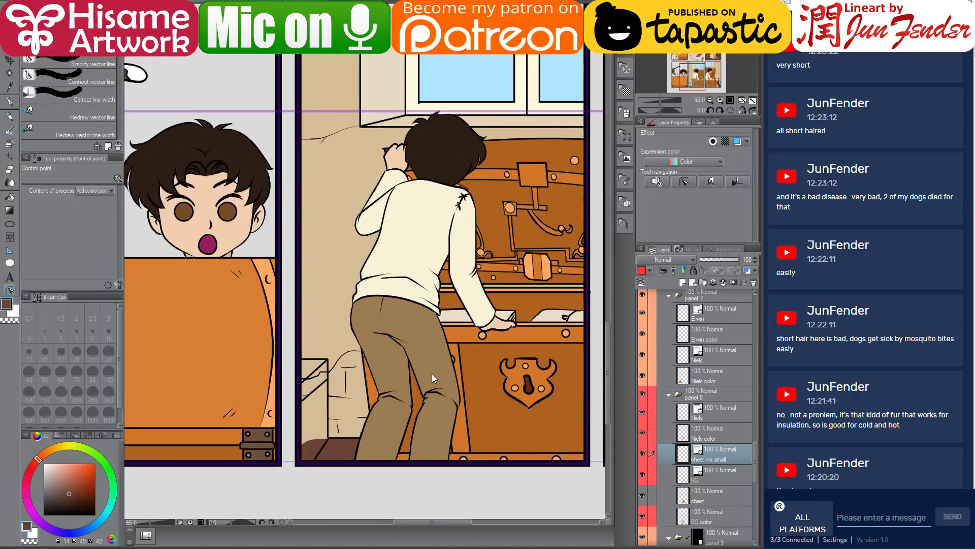
click(682, 283)
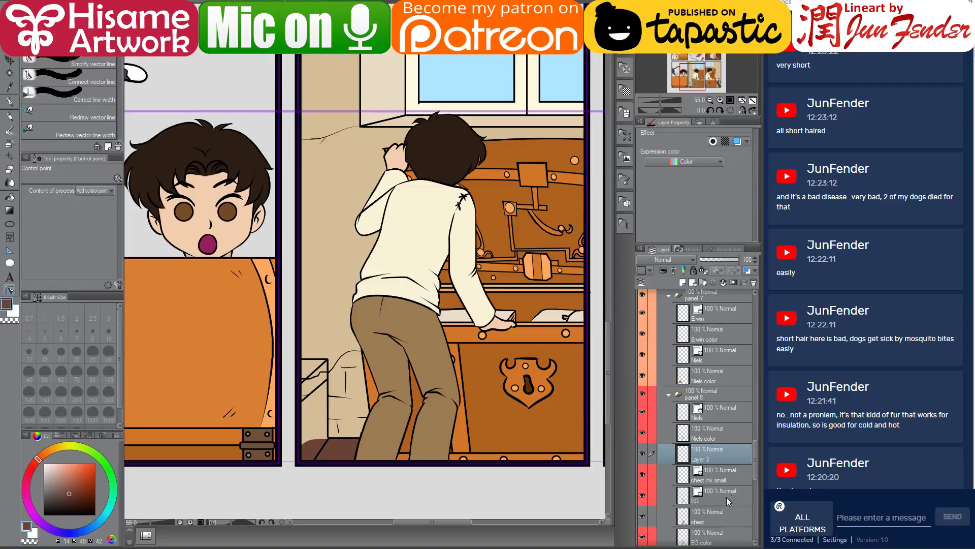
drag(714, 458, 708, 477)
double_click(708, 477)
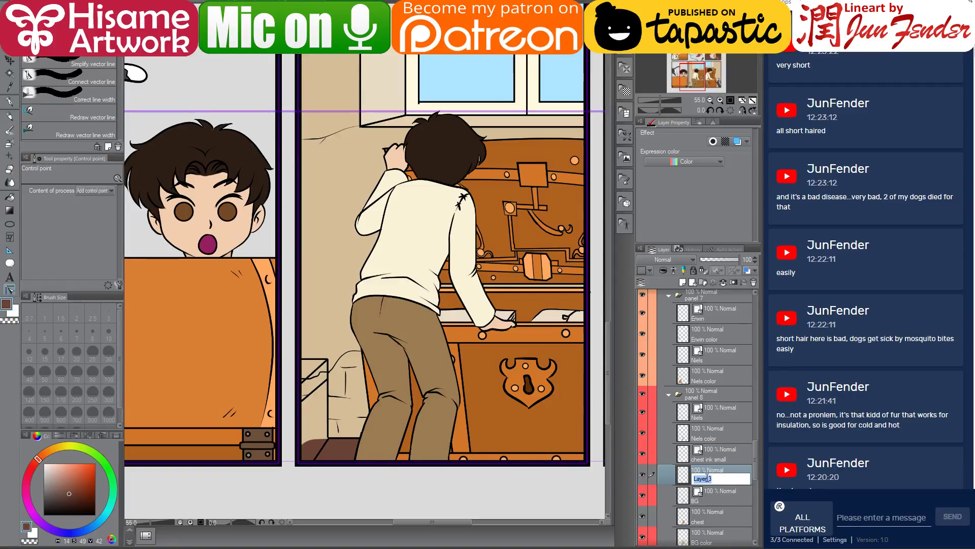
text(small chest color)
key(Return)
Sample the grey-brown of the small chest on the other comic page, then return to this page with the G-pen.
click(8, 201)
key(ctrl+Tab)
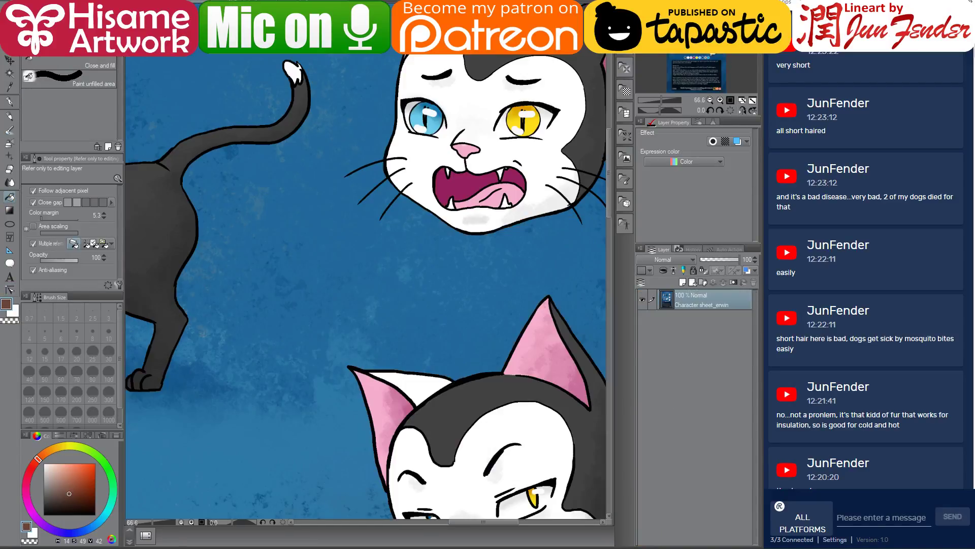
key(ctrl+Tab)
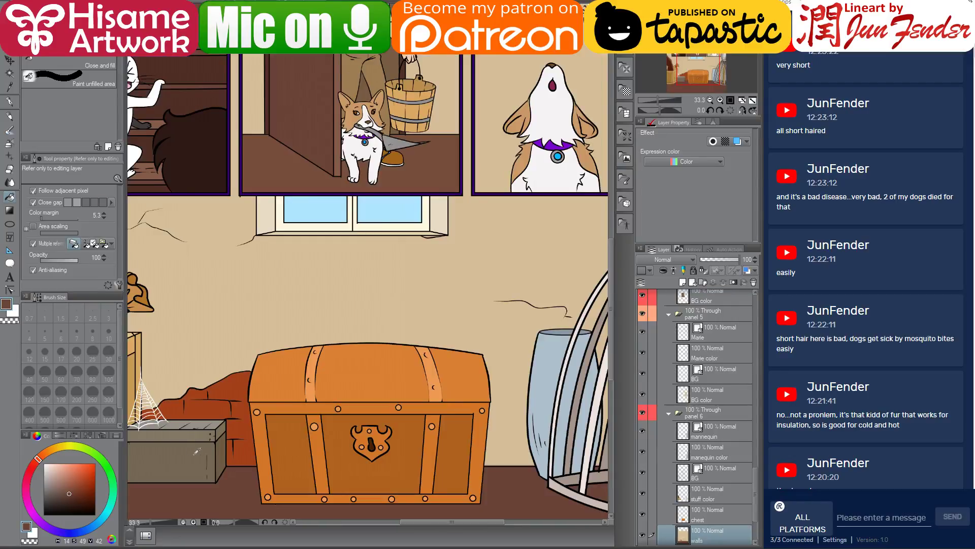
alt+click(135, 255)
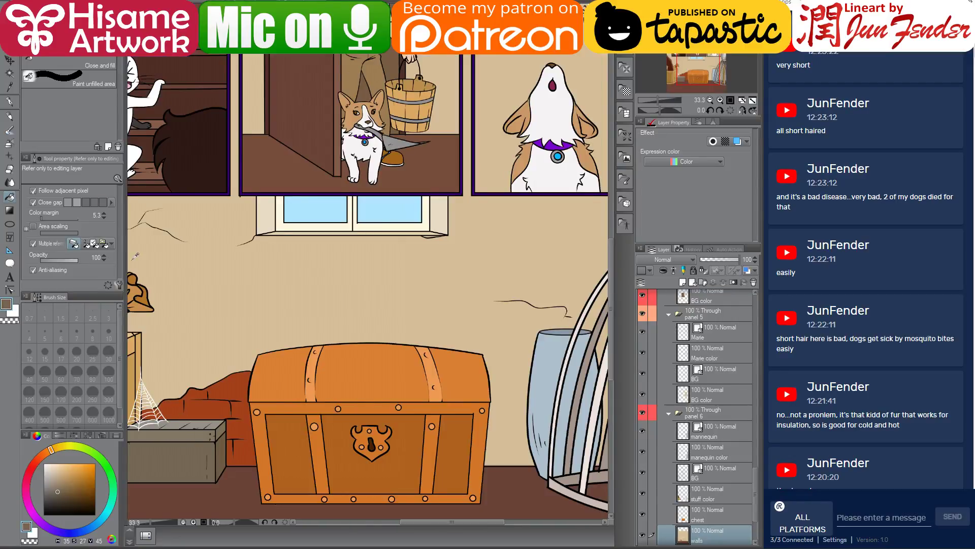
click(10, 102)
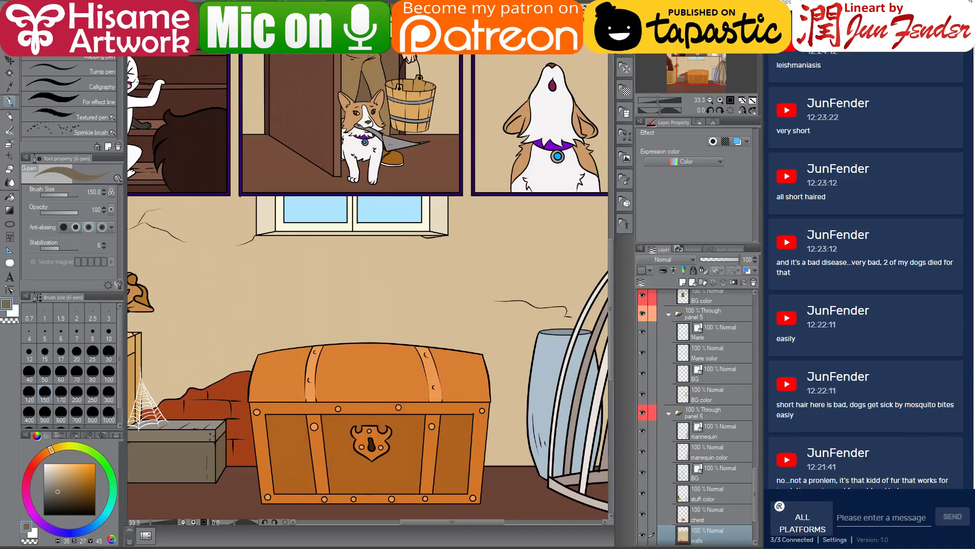
click(244, 4)
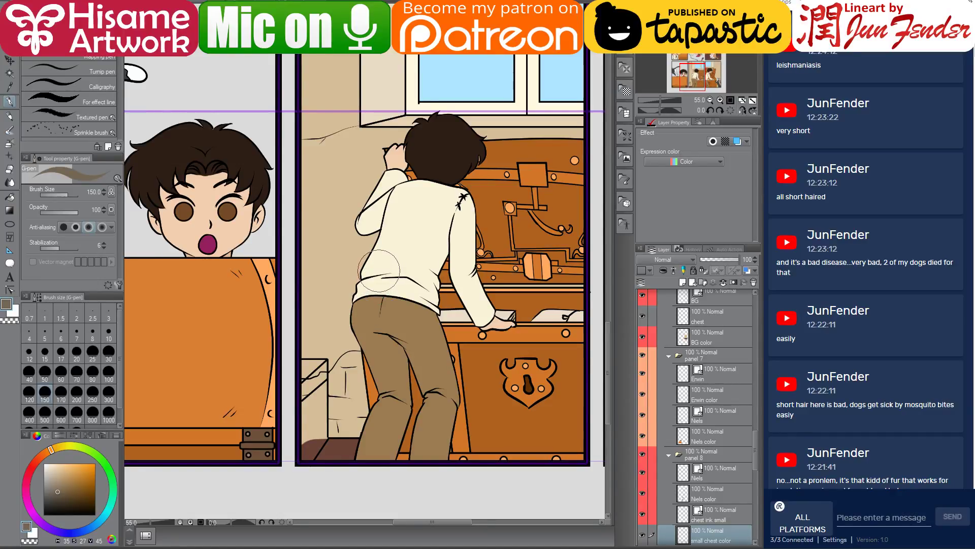
Paint the whole small chest in panel 8 grey-brown on "small chest color" using the G-pen at size 50.
scroll(348, 381, up, 3)
scroll(307, 506, up, 2)
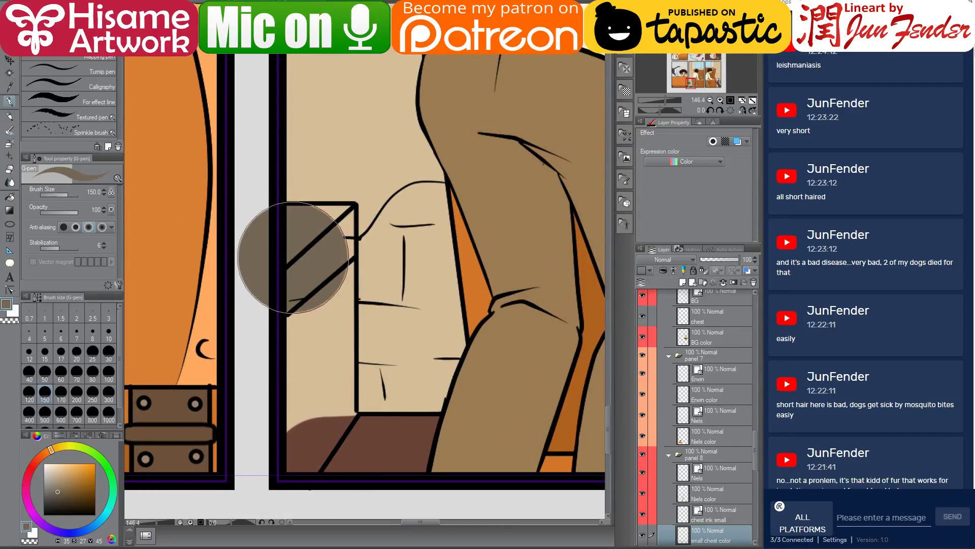
key(bracketleft)
key(bracketleft)
key(bracketleft)
key(bracketleft)
key(bracketleft)
key(bracketleft)
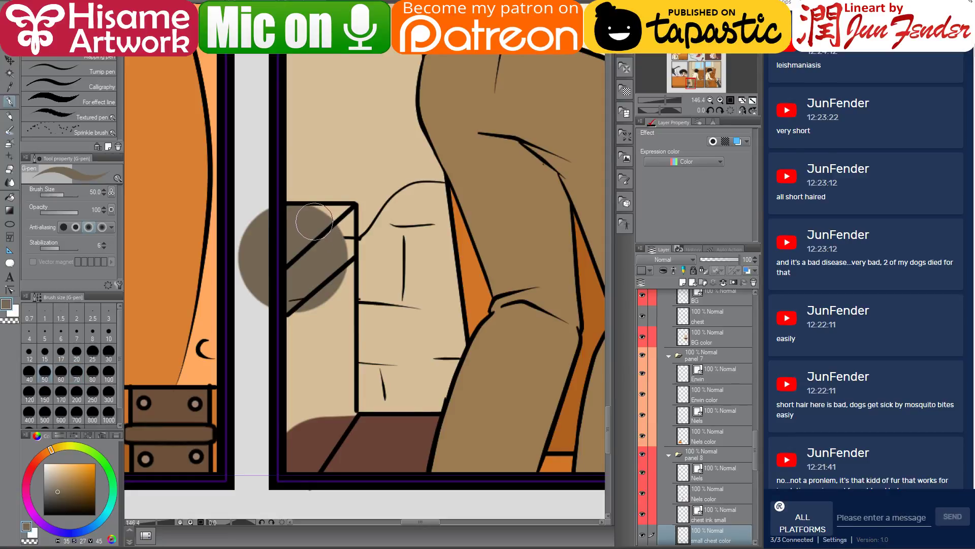
drag(314, 221, 340, 220)
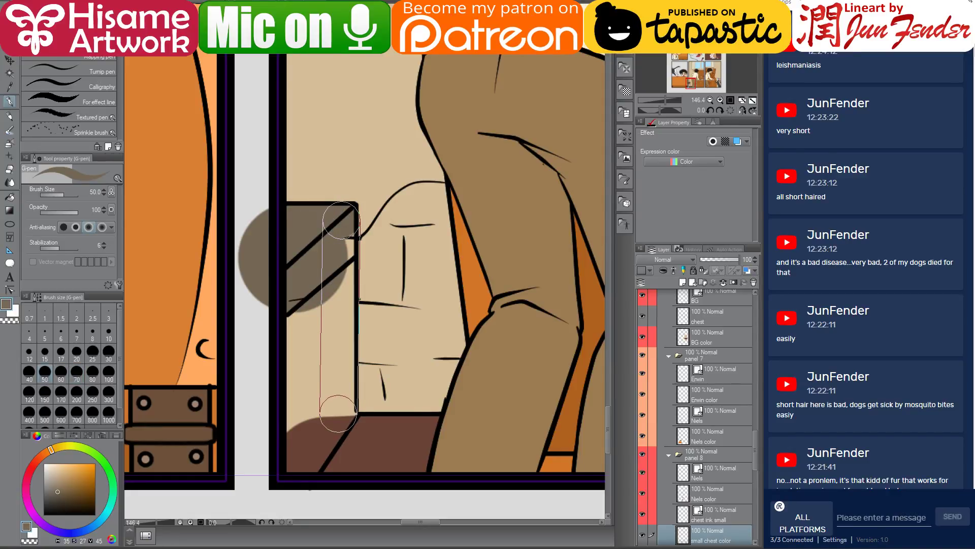
mouse_move(338, 412)
mouse_down()
mouse_move(290, 458)
mouse_move(288, 471)
mouse_move(308, 292)
mouse_move(289, 334)
mouse_move(305, 406)
mouse_move(314, 395)
mouse_up()
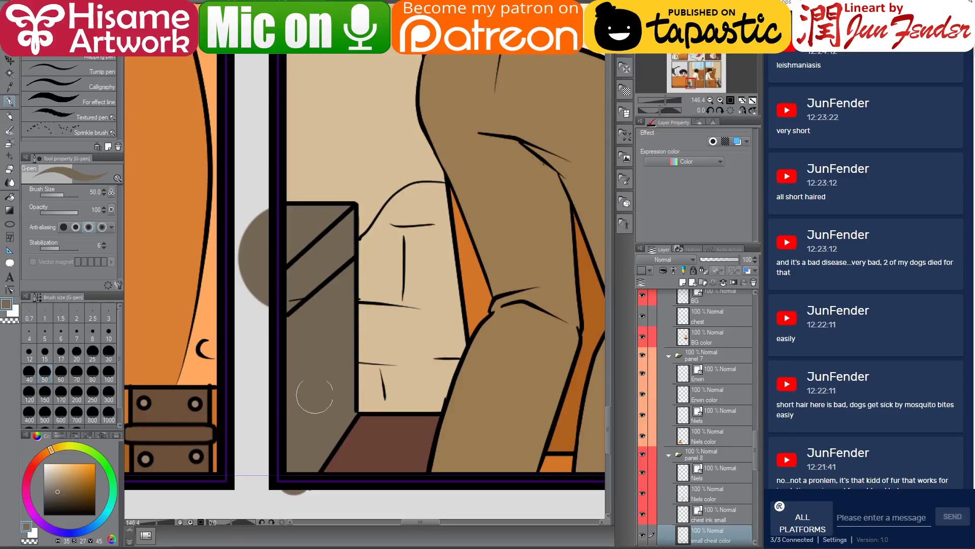
scroll(335, 379, down, 3)
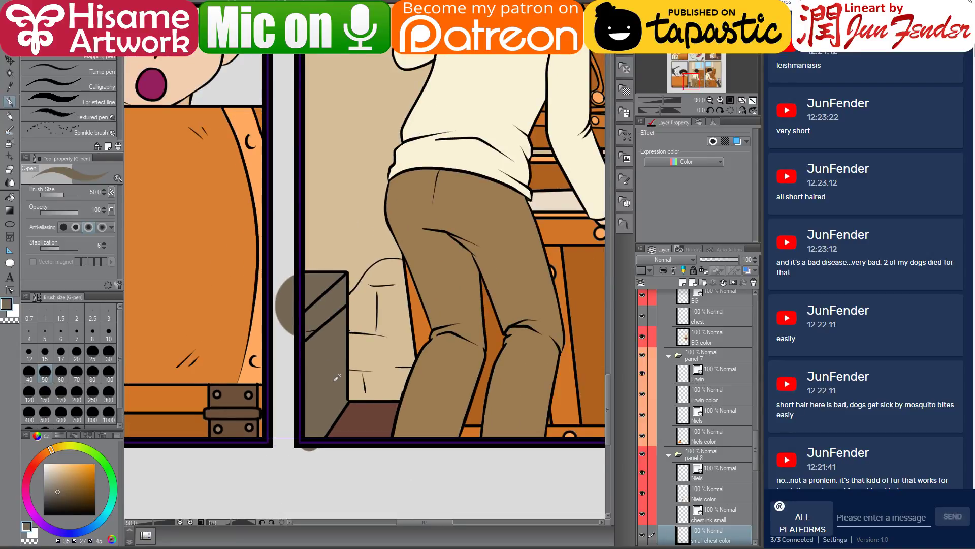
Adjust the small chest's lower diagonal line on "chest ink small", pulling its outer end slightly down along the panel border.
scroll(336, 378, up, 3)
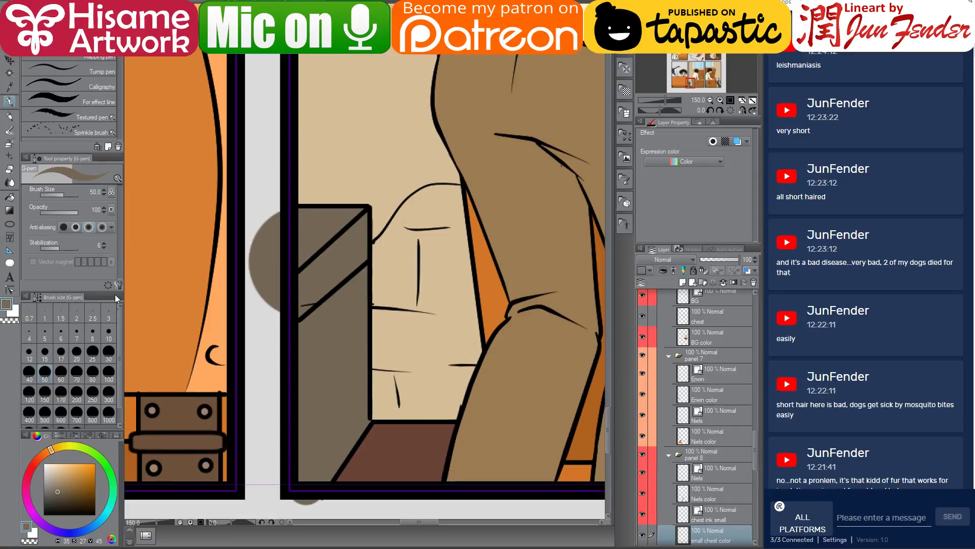
click(9, 290)
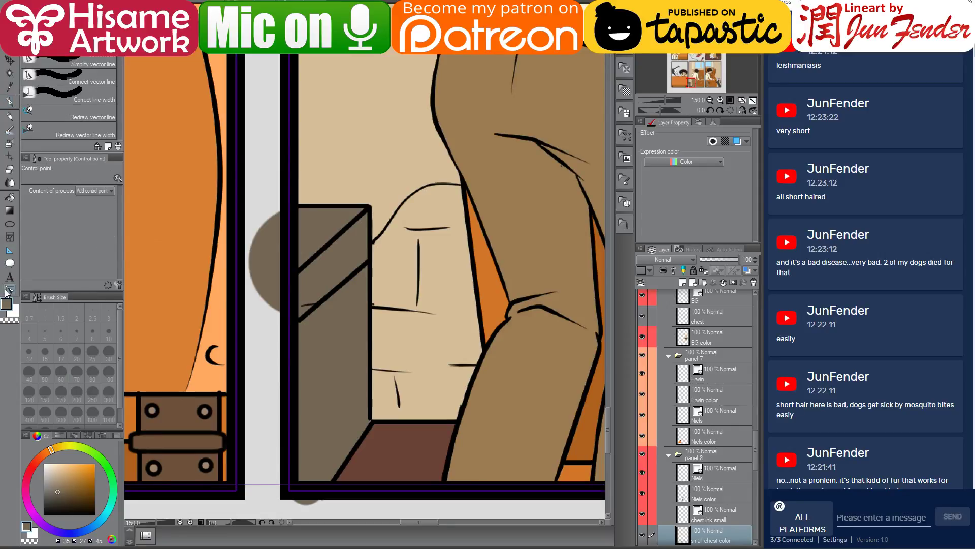
ctrl+shift+click(304, 304)
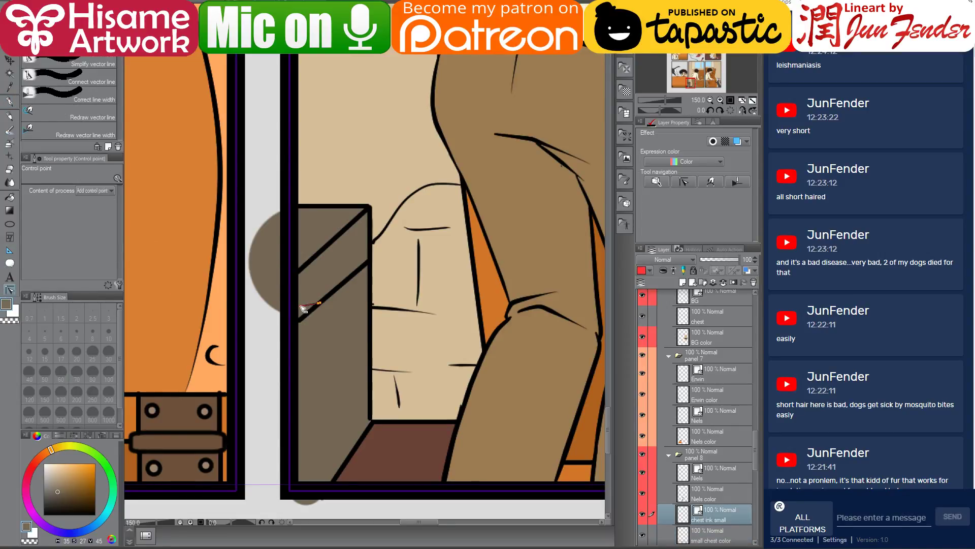
click(321, 303)
drag(299, 320, 299, 329)
scroll(261, 339, down, 3)
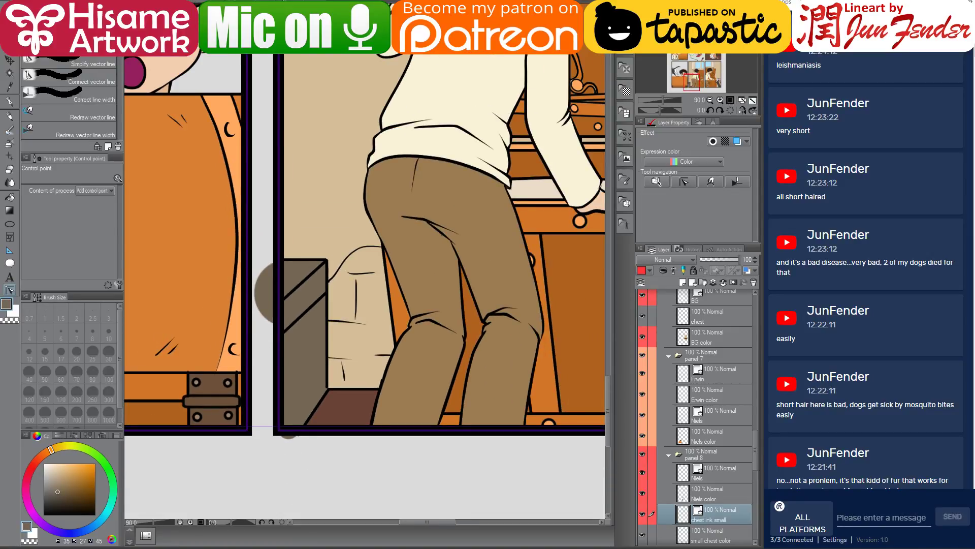
Select the painted area of "small chest color" and repaint the chest's front with the darker brown sampled from the other page's small chest.
scroll(264, 293, down, 4)
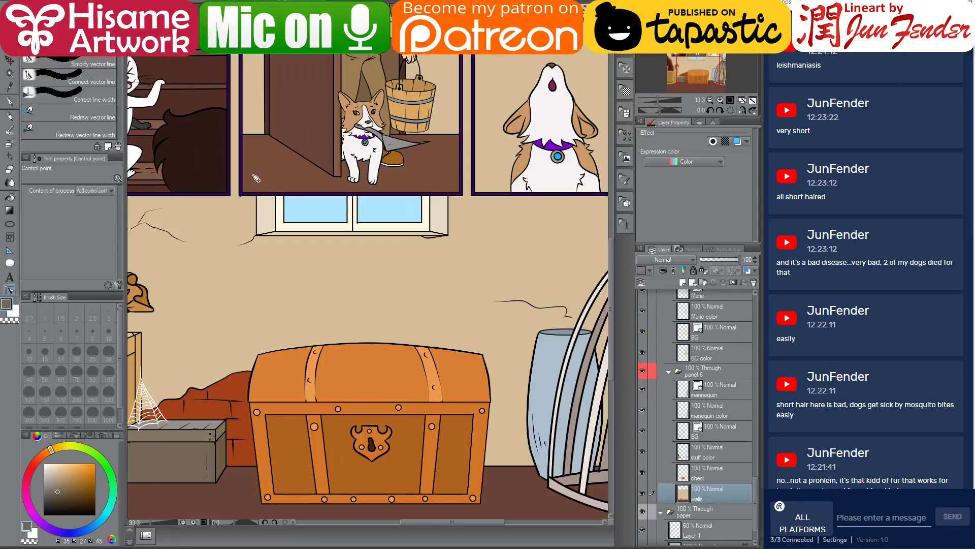
click(10, 101)
alt+click(220, 410)
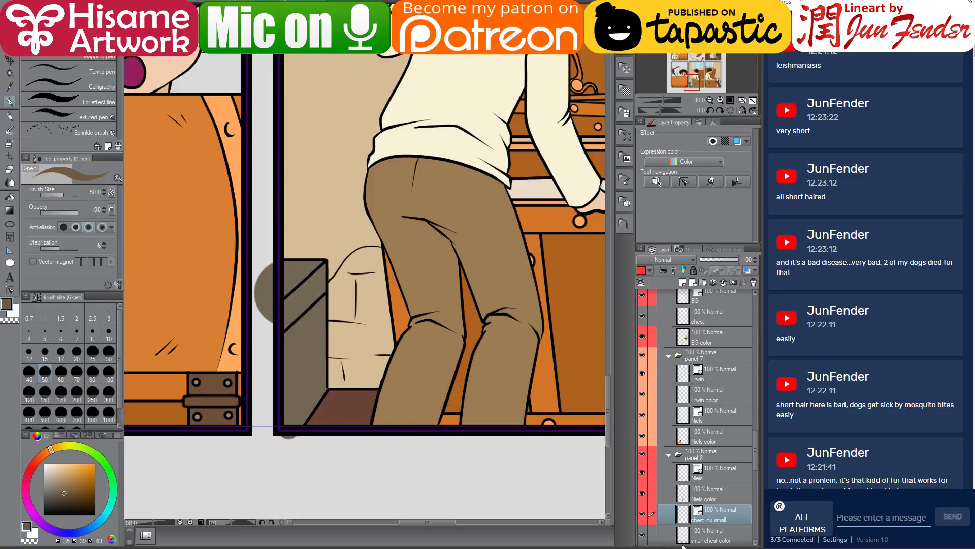
scroll(688, 517, down, 2)
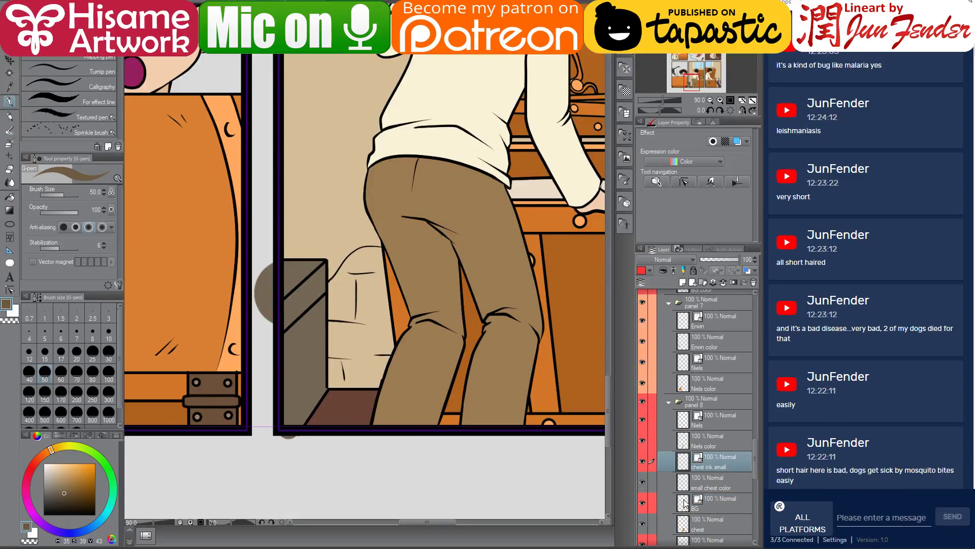
click(685, 484)
ctrl+click(684, 483)
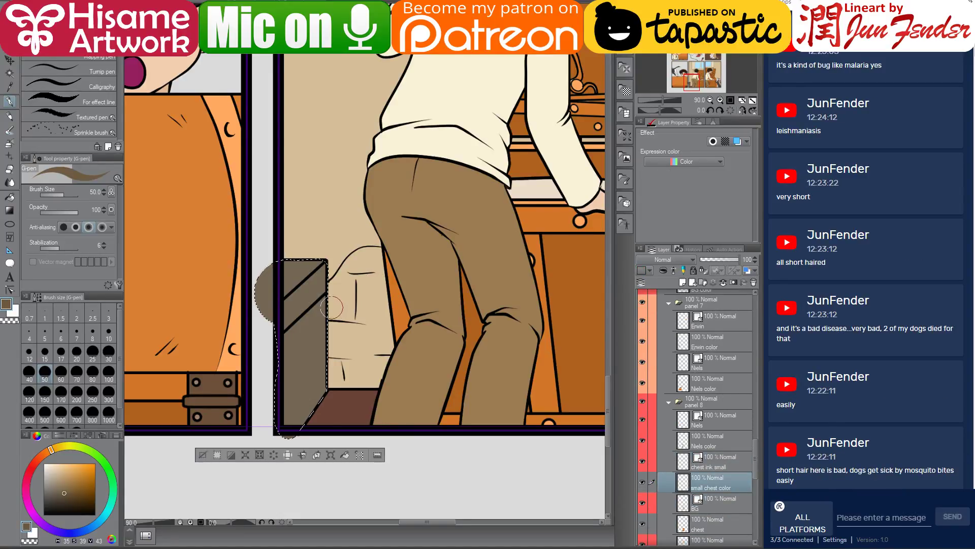
mouse_move(332, 300)
mouse_down()
mouse_move(285, 351)
mouse_move(310, 414)
mouse_up()
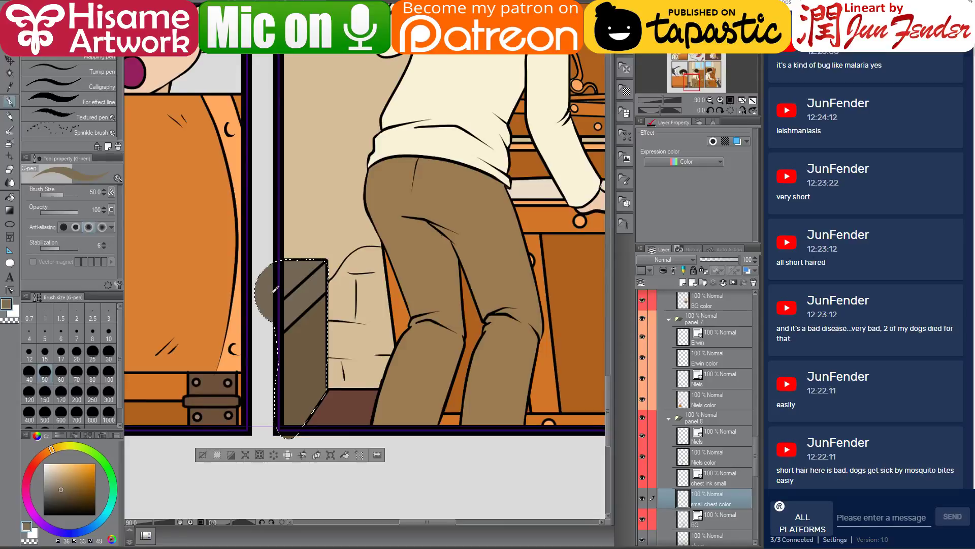
Paint the top of the small chest's lid with the lighter grey sampled from the matching chest on the other page.
scroll(350, 252, up, 2)
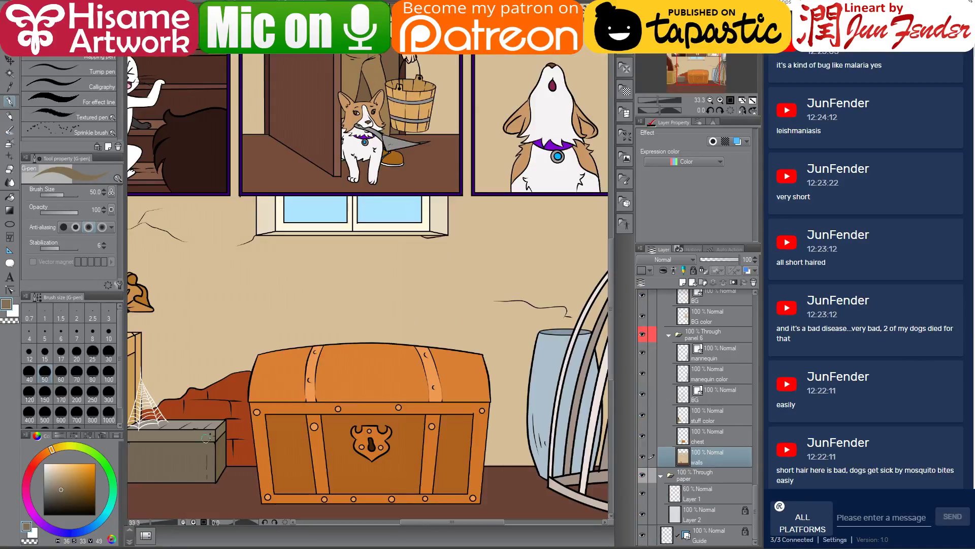
alt+click(203, 420)
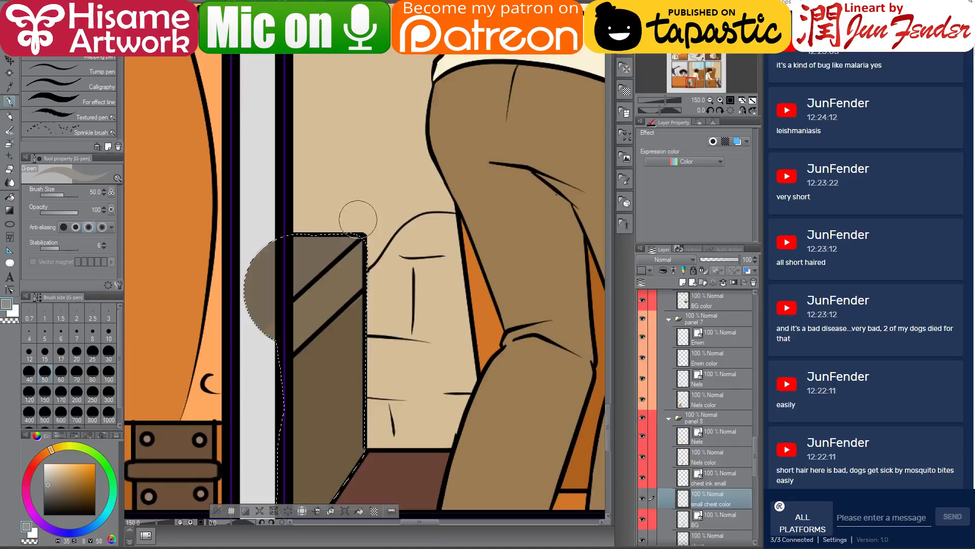
scroll(338, 229, up, 1)
mouse_move(353, 224)
mouse_down()
mouse_move(294, 232)
mouse_move(272, 283)
mouse_move(261, 283)
mouse_move(275, 244)
mouse_up()
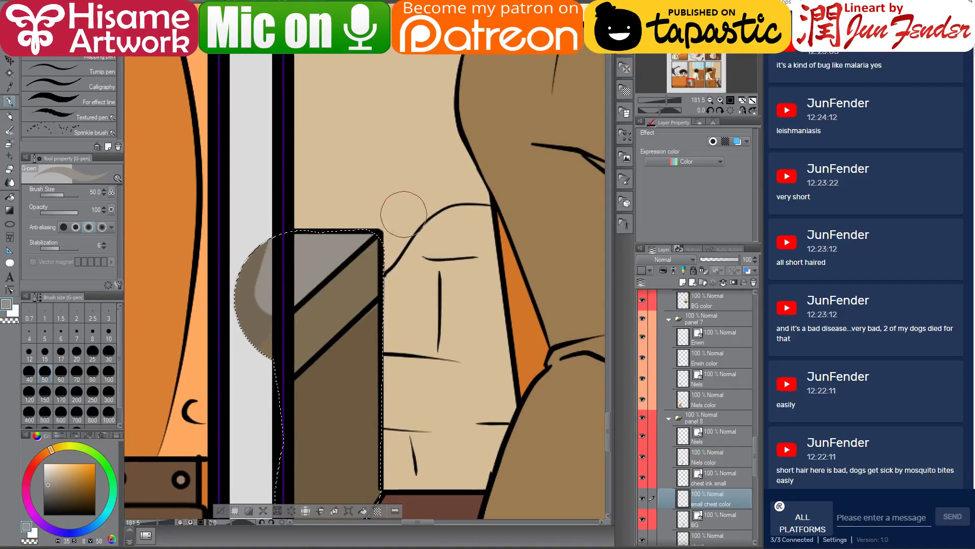
scroll(396, 273, down, 2)
alt+click(385, 297)
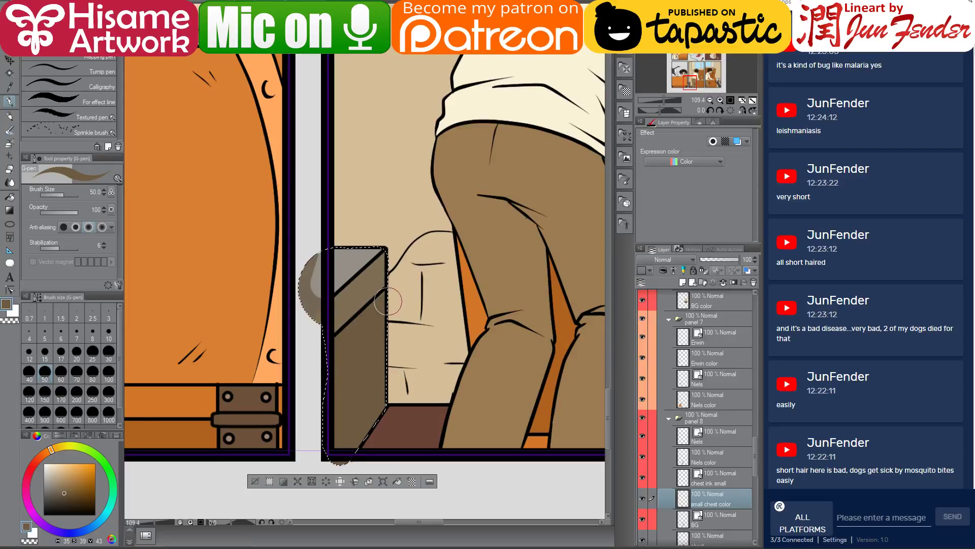
scroll(354, 325, down, 4)
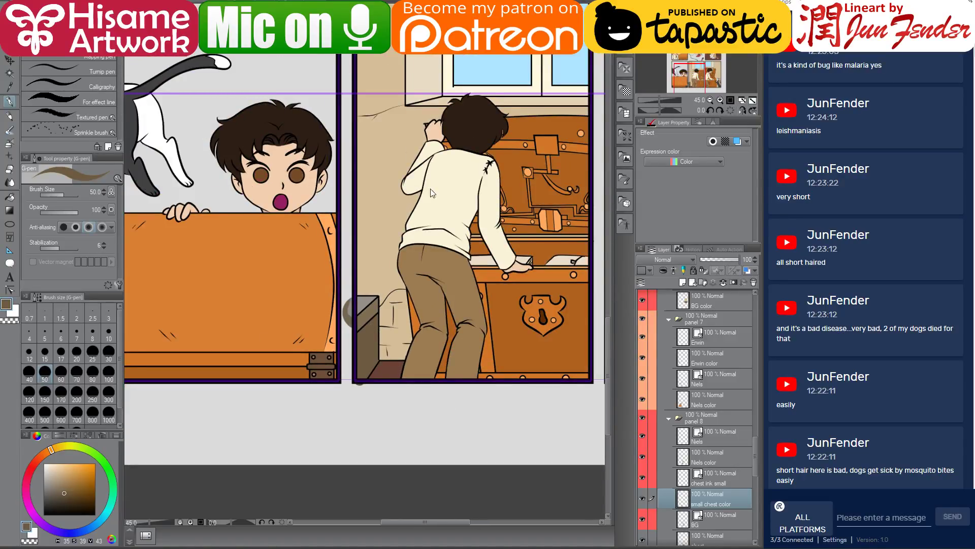
Select the area inside panel 8's frame with a rectangular selection and turn it into a layer mask on the "panel 8" folder.
drag(452, 169, 354, 270)
click(731, 418)
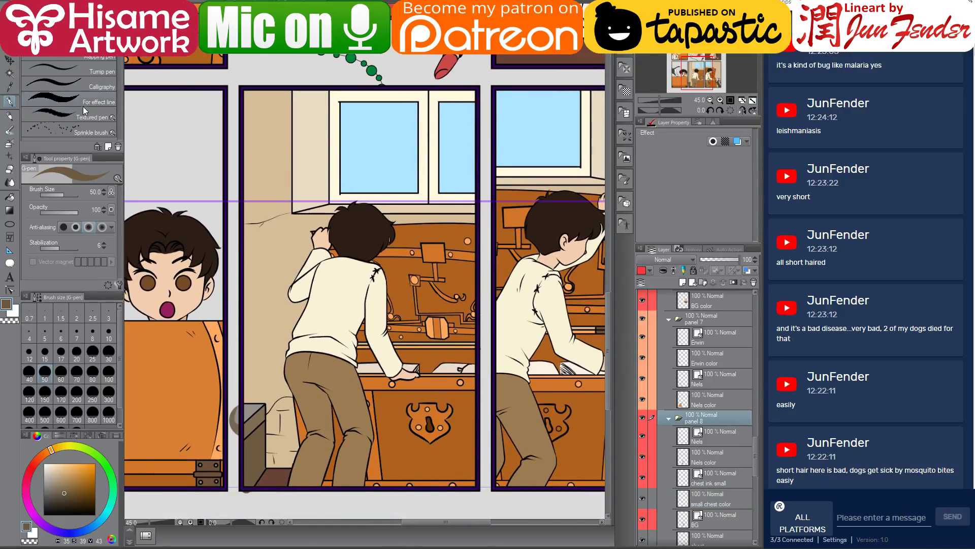
click(11, 59)
click(69, 46)
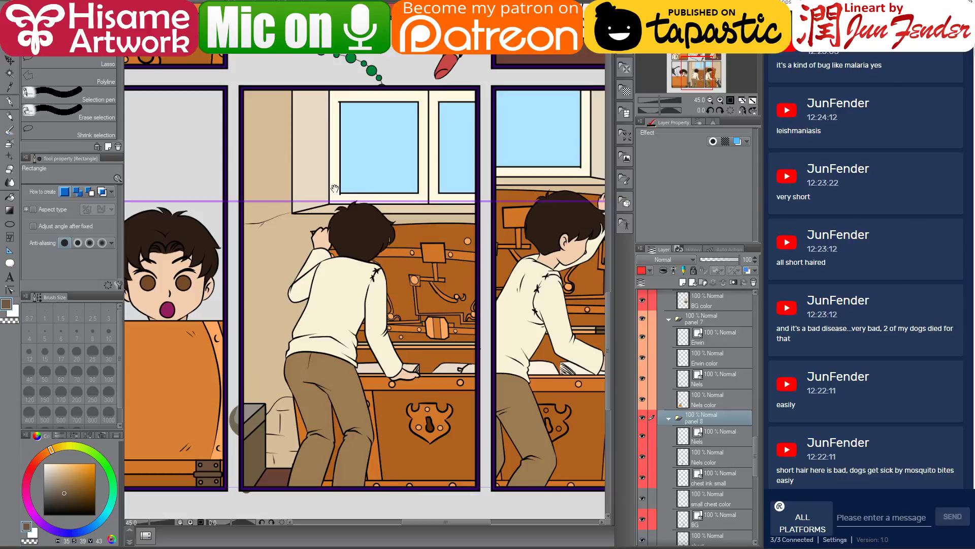
scroll(364, 262, down, 2)
drag(242, 59, 481, 463)
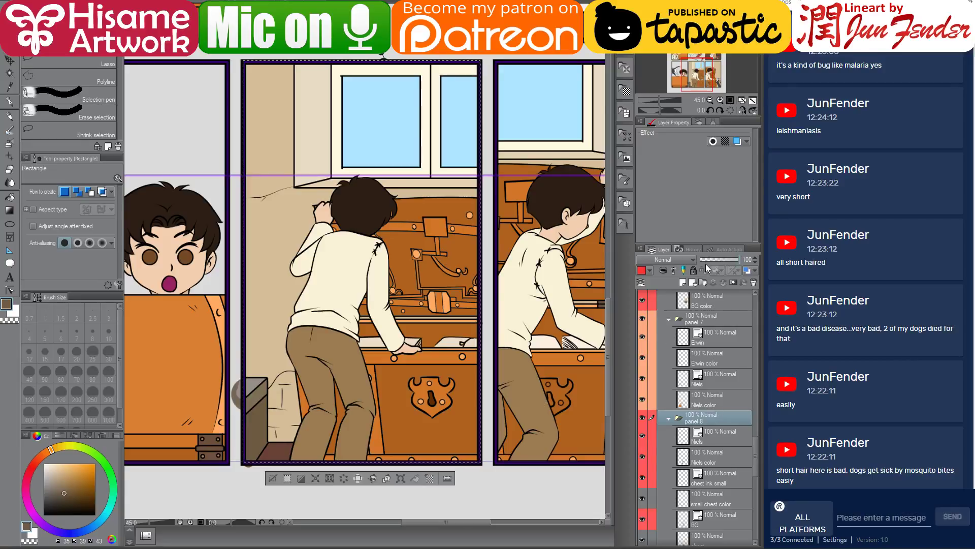
click(731, 281)
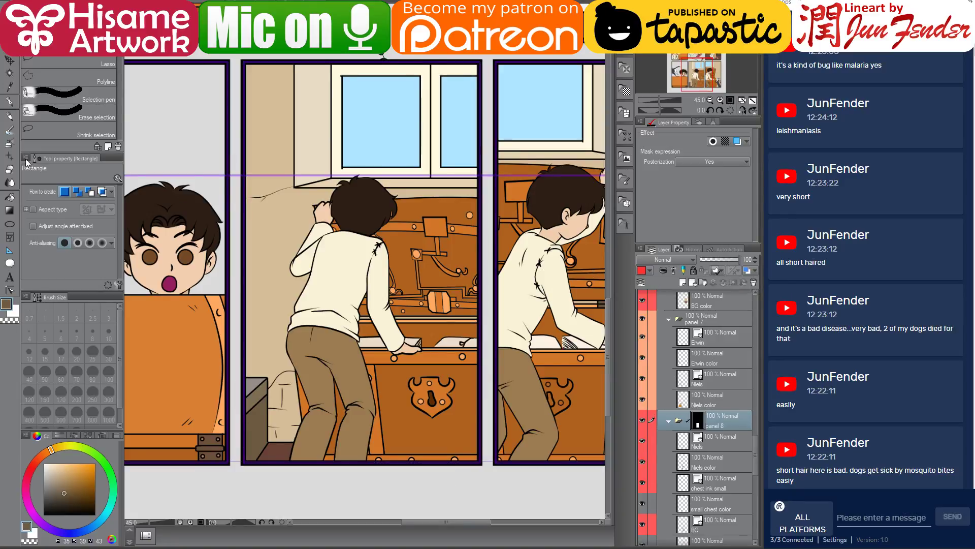
click(9, 60)
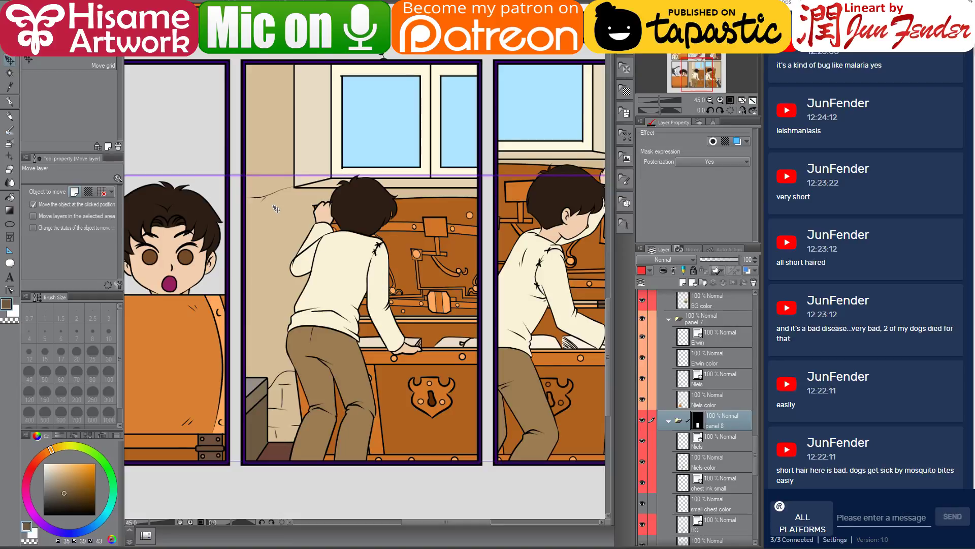
scroll(313, 292, down, 1)
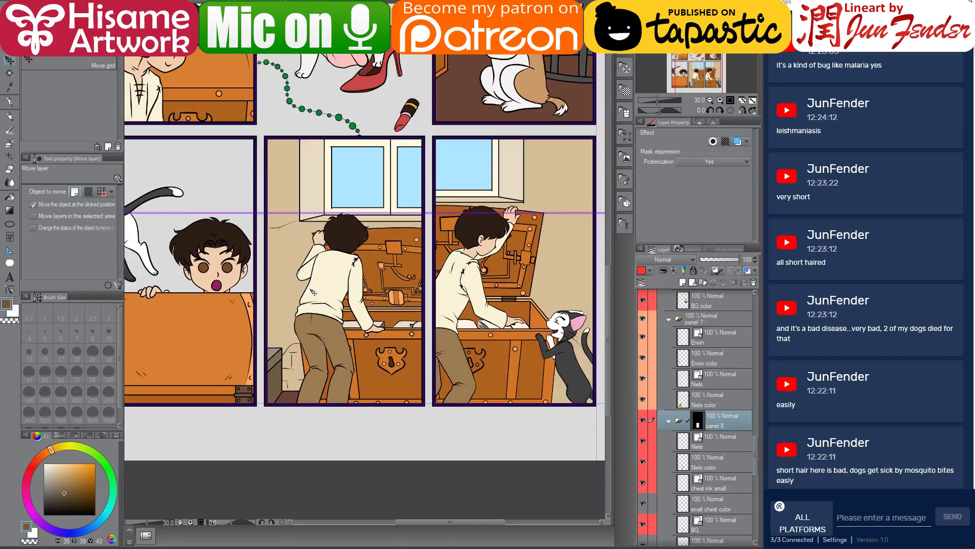
scroll(313, 292, down, 2)
drag(324, 209, 360, 348)
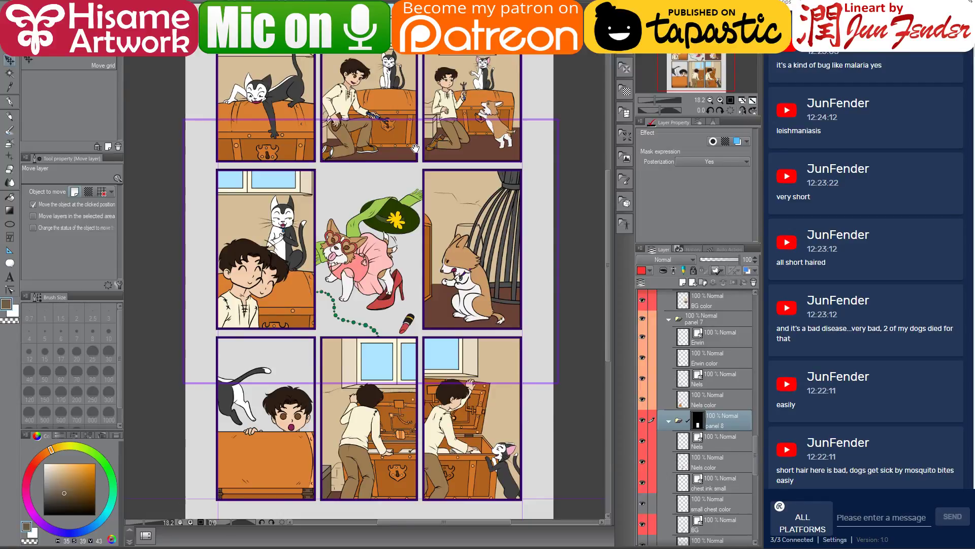
Select panel 6's "BG color" layer and sample the light grey-blue of the large vase on the other page with the G-pen.
drag(416, 147, 412, 125)
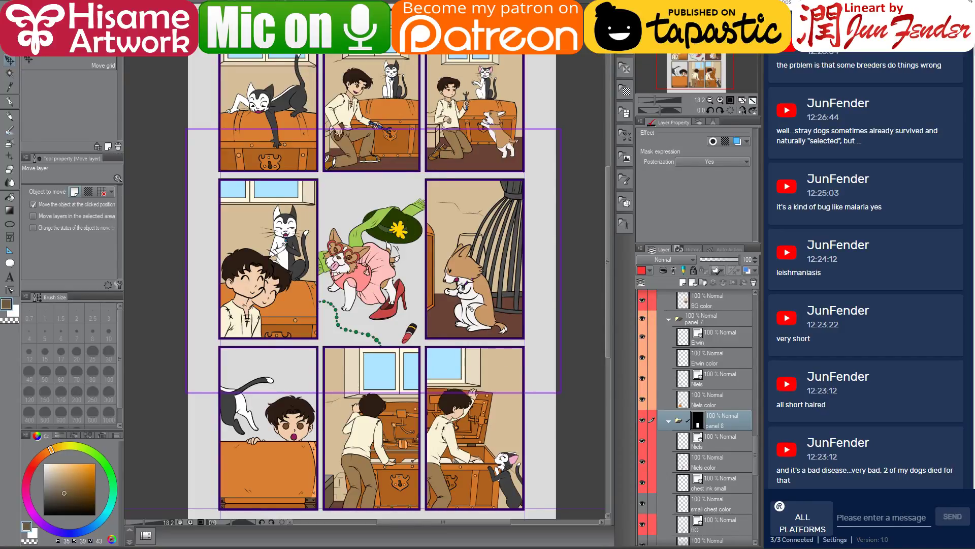
scroll(437, 216, up, 2)
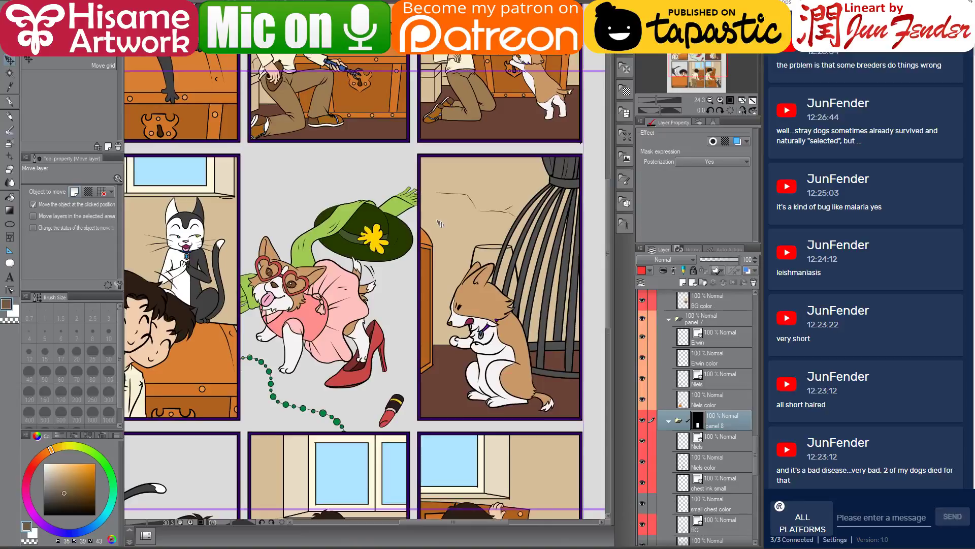
drag(500, 263, 517, 272)
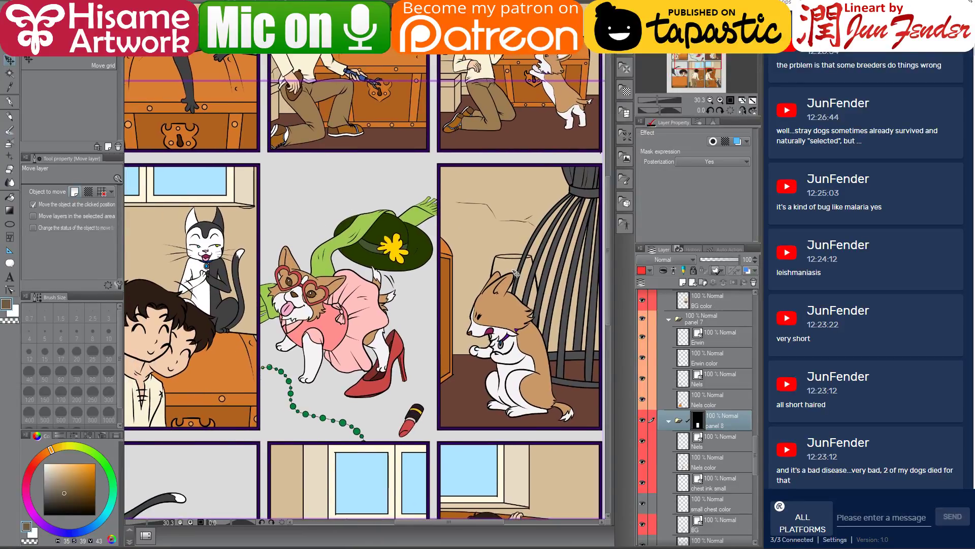
key(r)
ctrl+shift+click(511, 265)
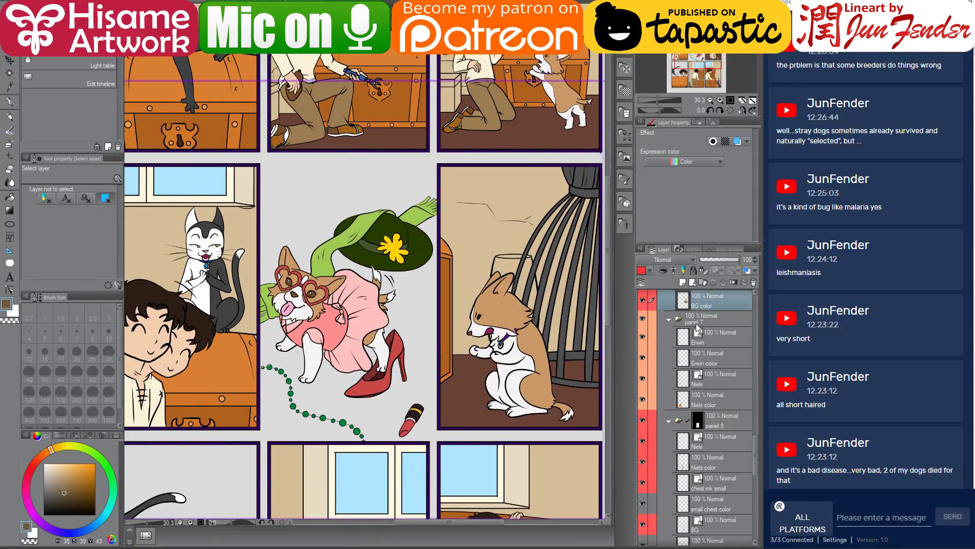
scroll(733, 346, up, 2)
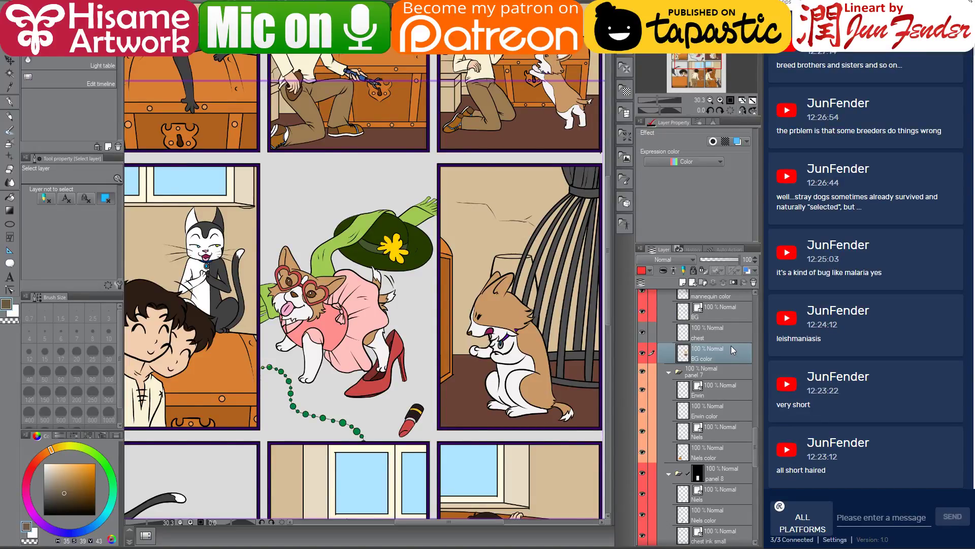
drag(472, 279, 470, 299)
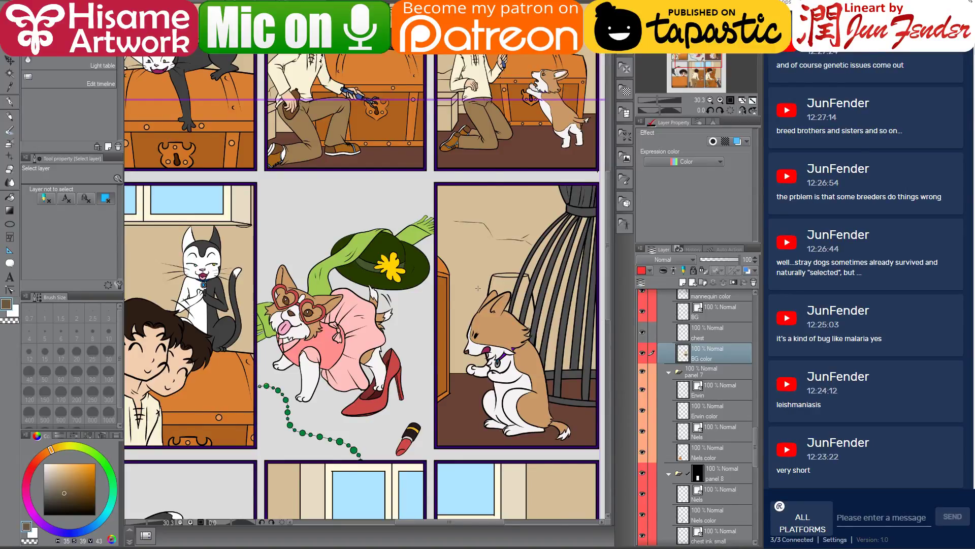
scroll(478, 288, down, 2)
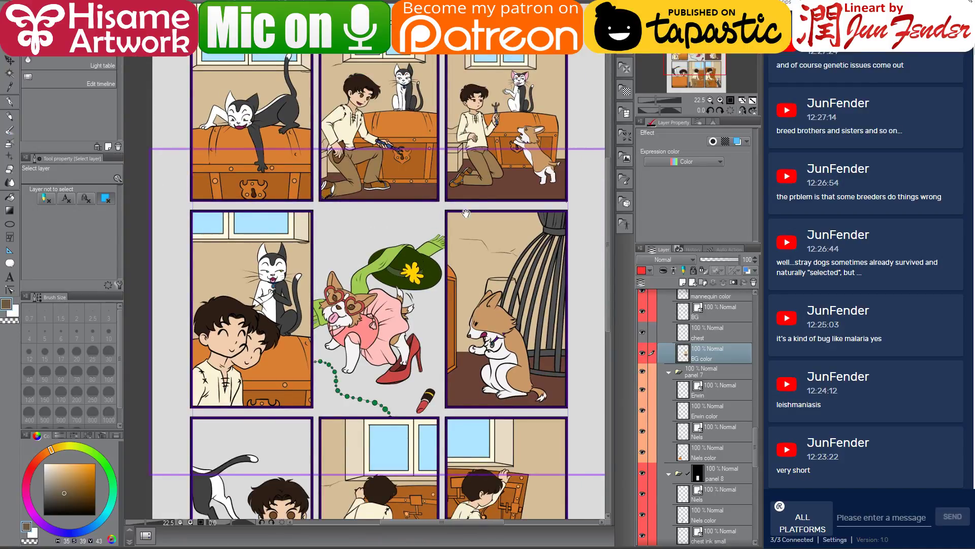
mouse_move(466, 213)
mouse_down()
mouse_move(449, 313)
mouse_move(451, 217)
mouse_up()
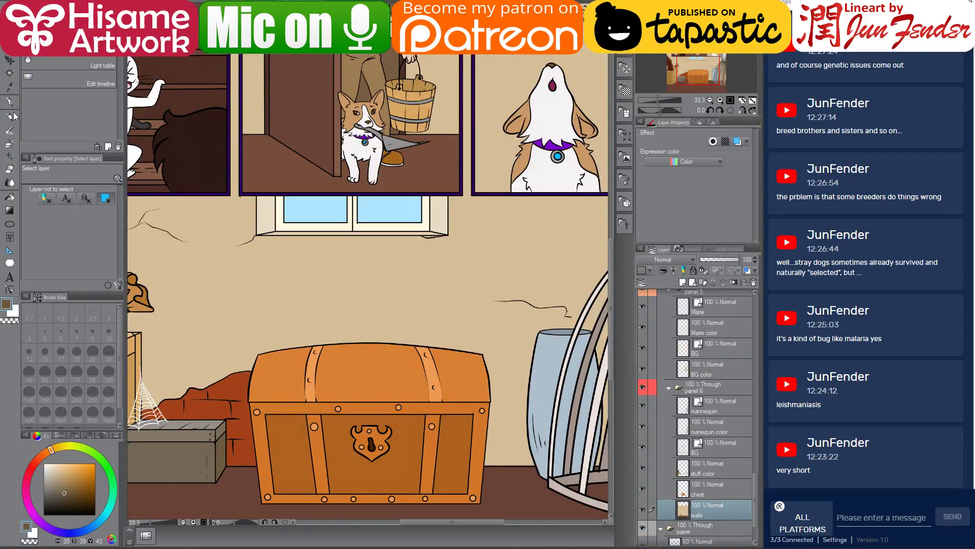
click(12, 101)
alt+click(554, 349)
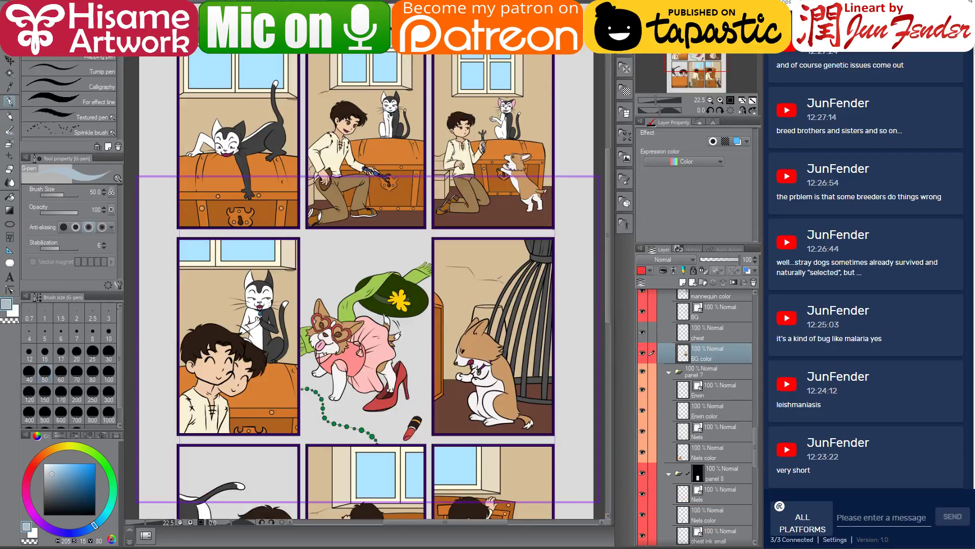
Paint the first light blue strokes on the vase behind the dog in panel 6 and hide the dog's ink and color layers.
scroll(523, 321, up, 5)
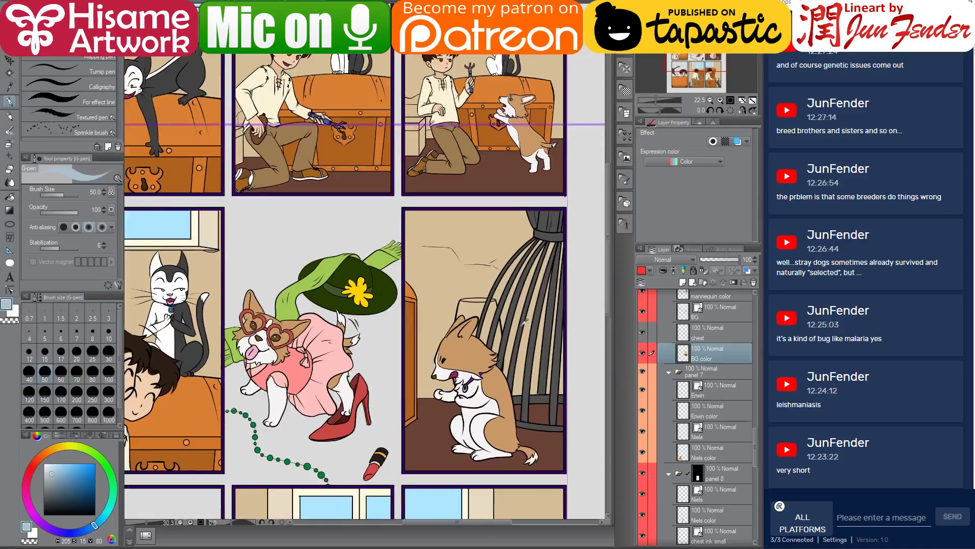
scroll(401, 315, up, 1)
mouse_move(406, 271)
mouse_down()
mouse_move(425, 308)
mouse_move(424, 344)
mouse_up()
drag(355, 253, 341, 336)
scroll(711, 337, up, 5)
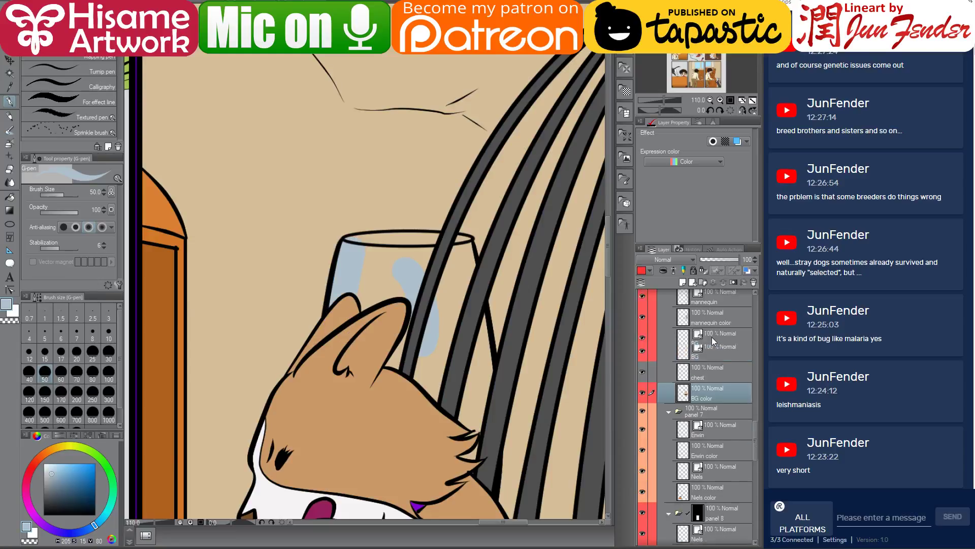
drag(642, 347, 642, 367)
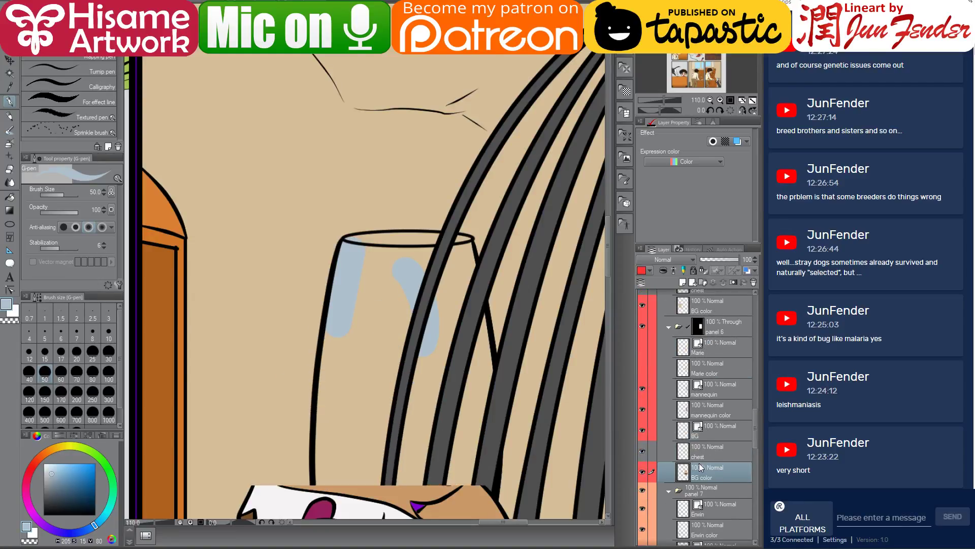
Paint light blue along the inside of the vase's outline and cover the overrun beyond its far edge with the sampled wall beige.
drag(392, 350, 408, 184)
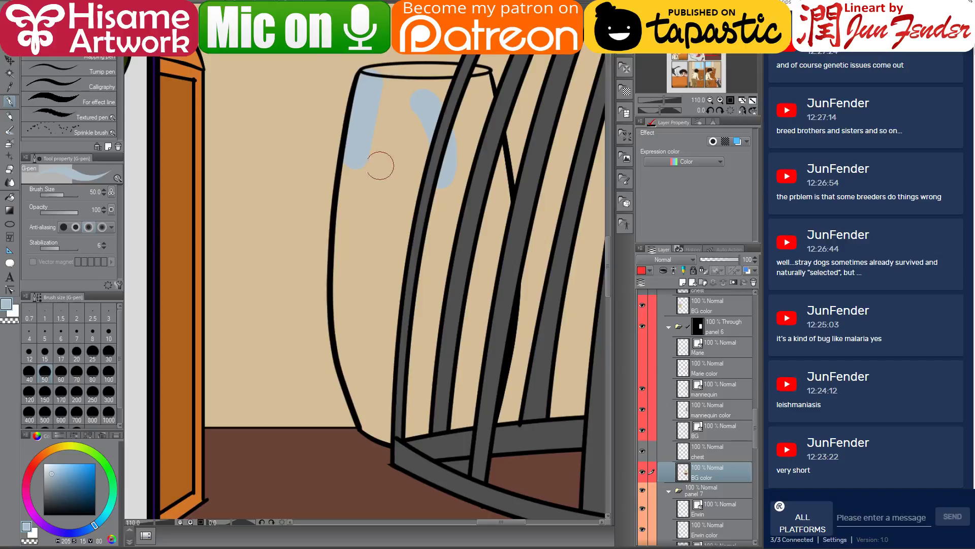
shift+click(344, 281)
mouse_move(344, 281)
mouse_down()
mouse_move(374, 419)
mouse_move(427, 427)
mouse_move(519, 404)
mouse_up()
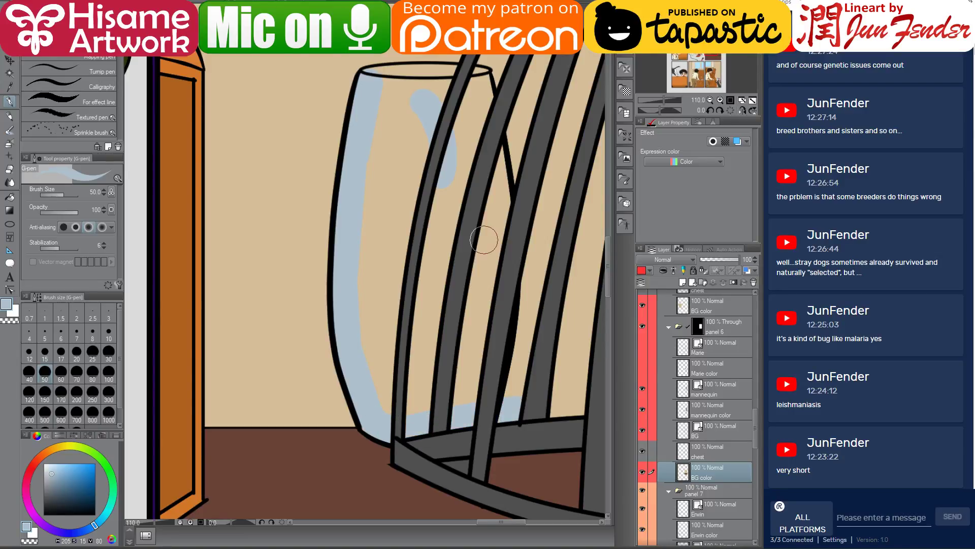
mouse_move(385, 85)
mouse_down()
mouse_move(480, 80)
mouse_move(505, 189)
mouse_move(503, 227)
mouse_up()
drag(503, 227, 502, 395)
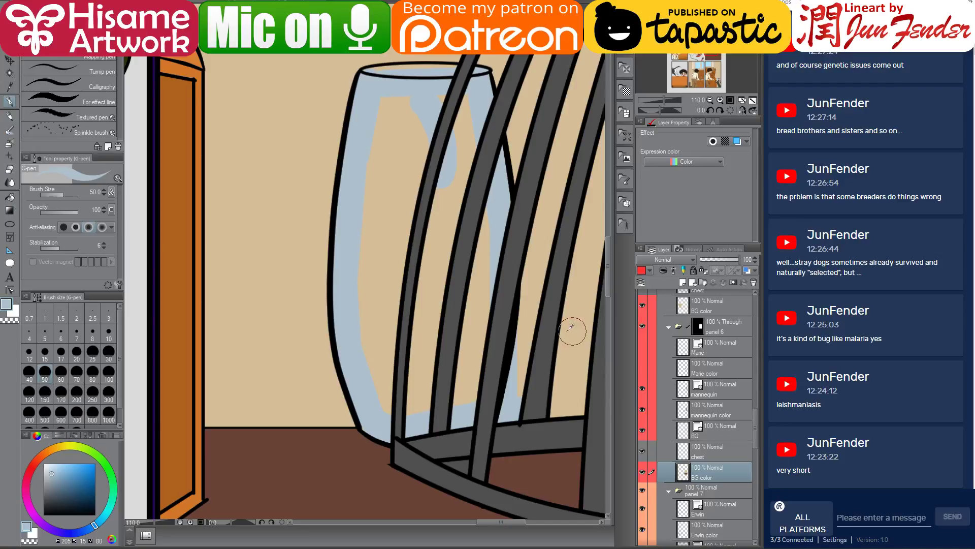
alt+click(531, 316)
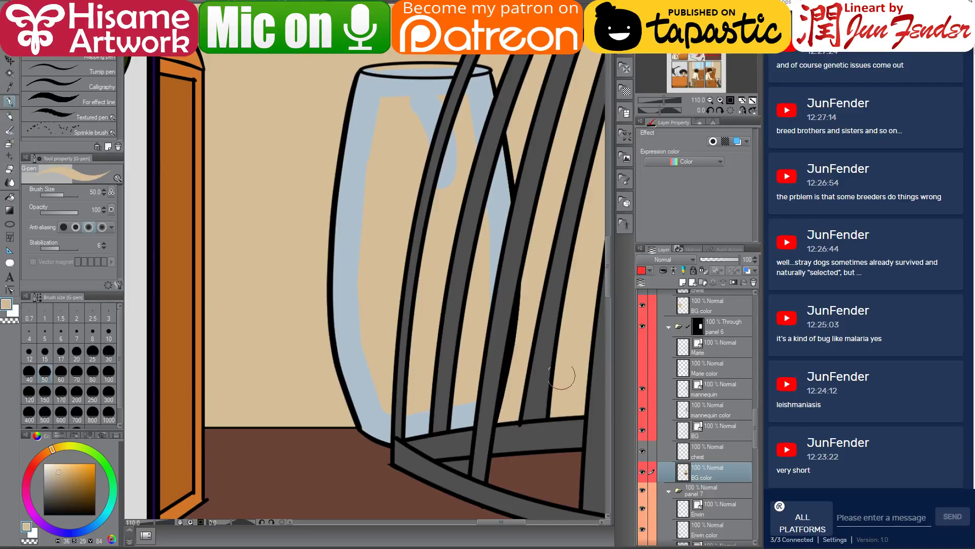
alt+click(495, 300)
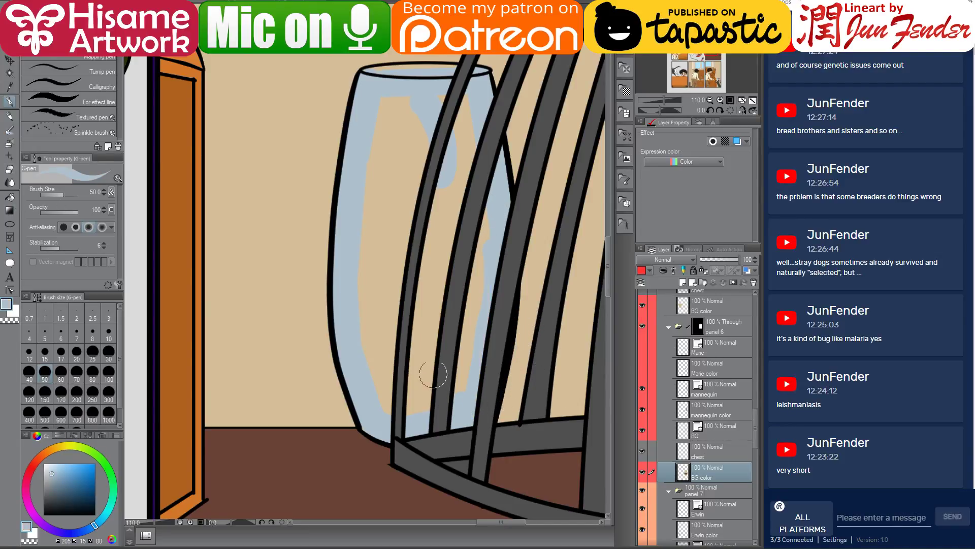
Enlarge the G-pen to size 100 and fill the rest of the vase's body and rim with light blue.
key(bracketright)
key(bracketright)
key(bracketright)
key(bracketright)
mouse_move(422, 402)
mouse_down()
mouse_move(384, 375)
mouse_move(394, 105)
mouse_move(442, 107)
mouse_move(462, 131)
mouse_move(455, 300)
mouse_move(429, 381)
mouse_move(440, 142)
mouse_move(400, 210)
mouse_move(375, 282)
mouse_move(405, 377)
mouse_move(460, 388)
mouse_move(440, 278)
mouse_up()
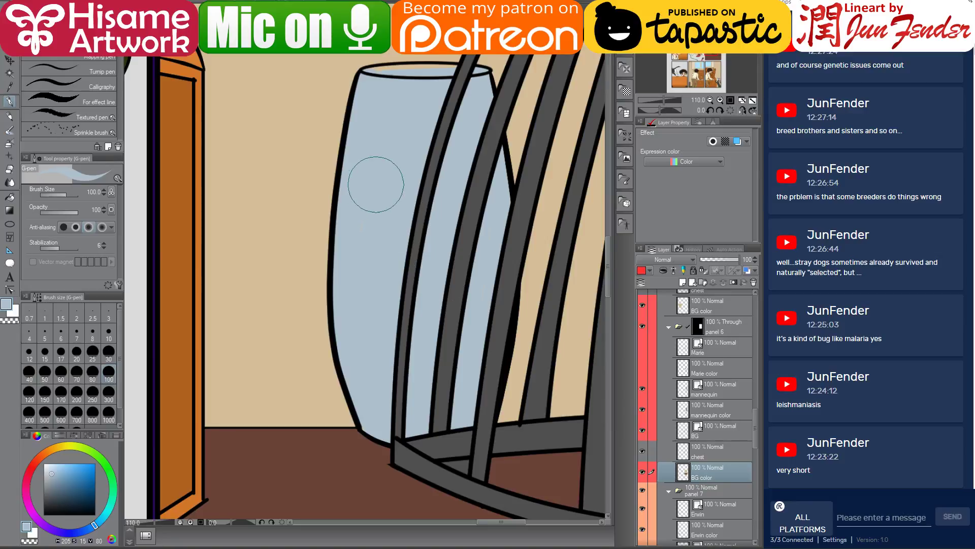
scroll(370, 185, up, 3)
mouse_move(375, 151)
mouse_down()
mouse_move(463, 146)
mouse_move(445, 153)
mouse_move(457, 152)
mouse_up()
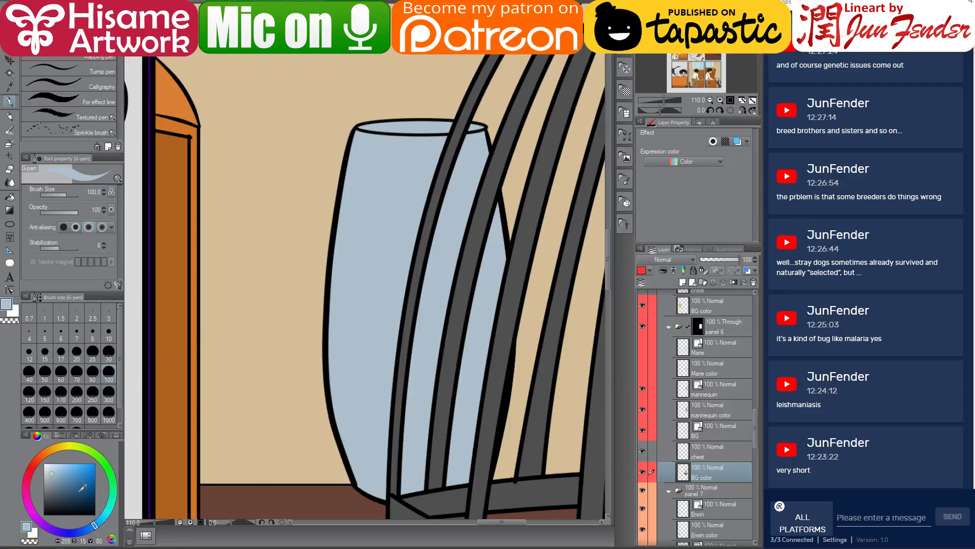
Fill the vase's oval opening with a darker blue (H 205, S 50, V 48).
click(70, 489)
click(9, 197)
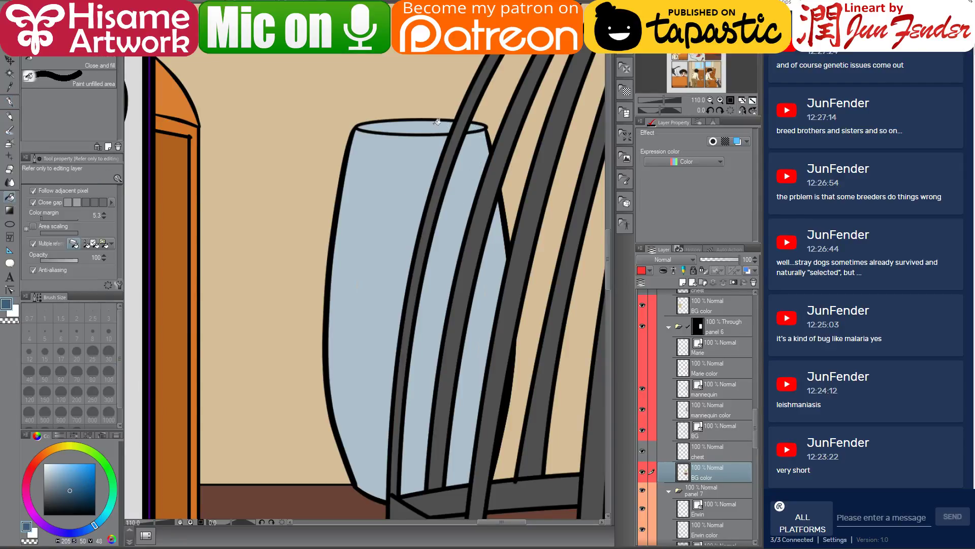
click(418, 127)
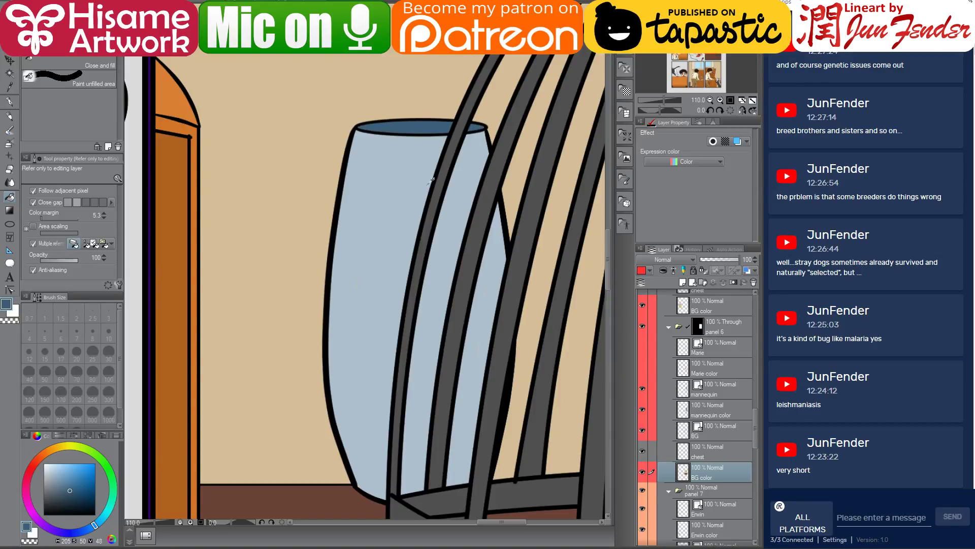
Activate the rectangular selection tool for panel 6's background.
scroll(499, 280, down, 1)
scroll(499, 280, down, 3)
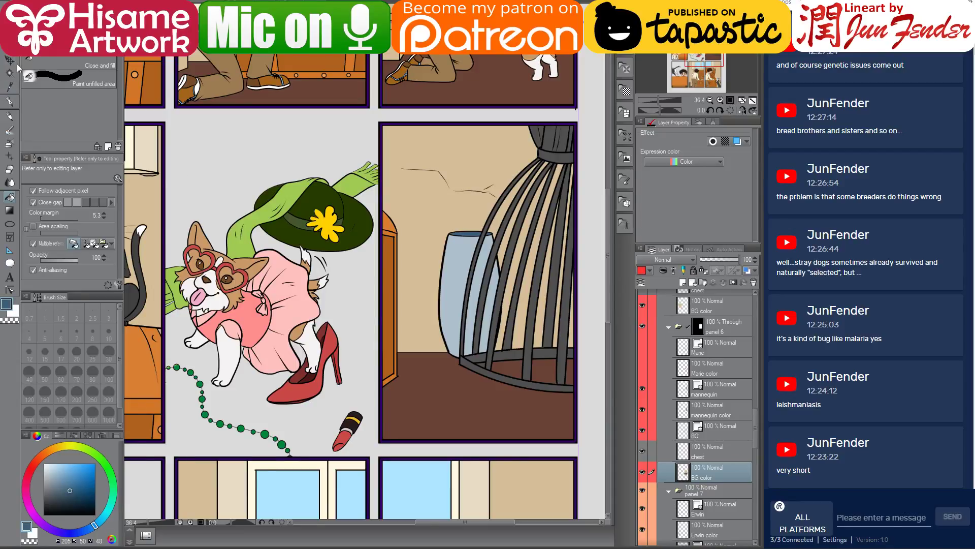
key(m)
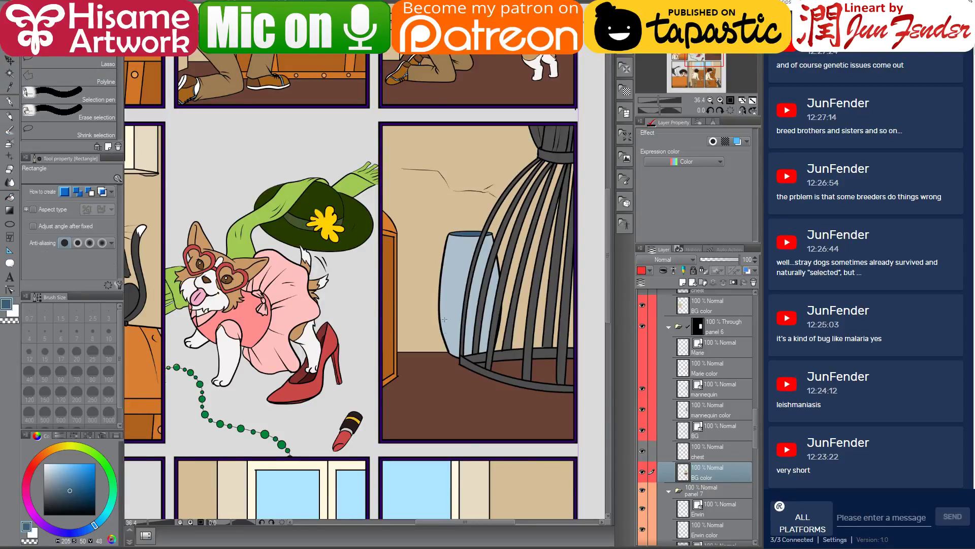